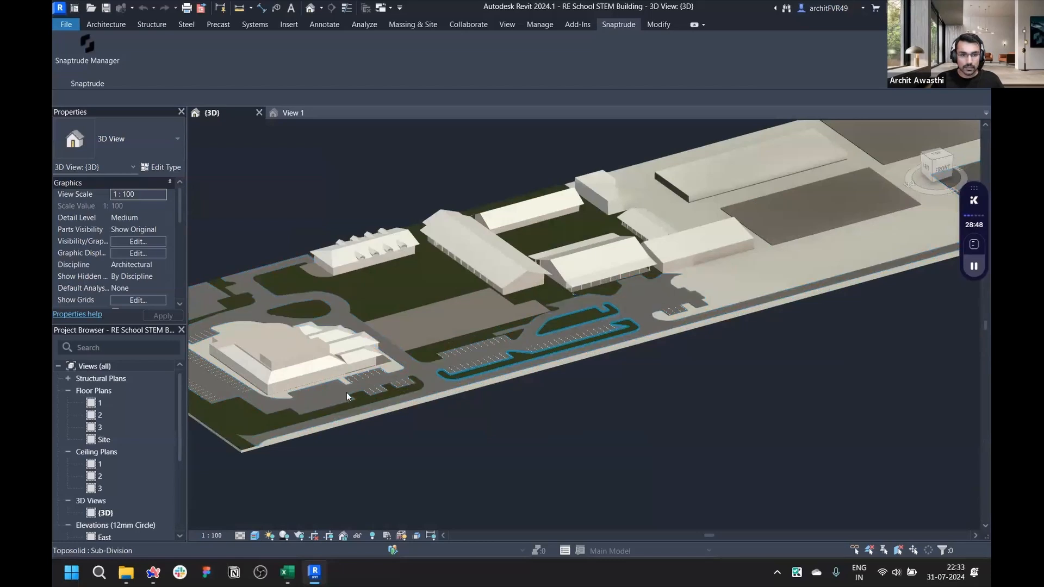
- Inspect the site model and a building wall in the Revit 3D view
{"action": "left_click", "coordinate": [403, 376]}
{"action": "scroll", "coordinate": [611, 355], "scroll_direction": "down", "scroll_amount": 2}
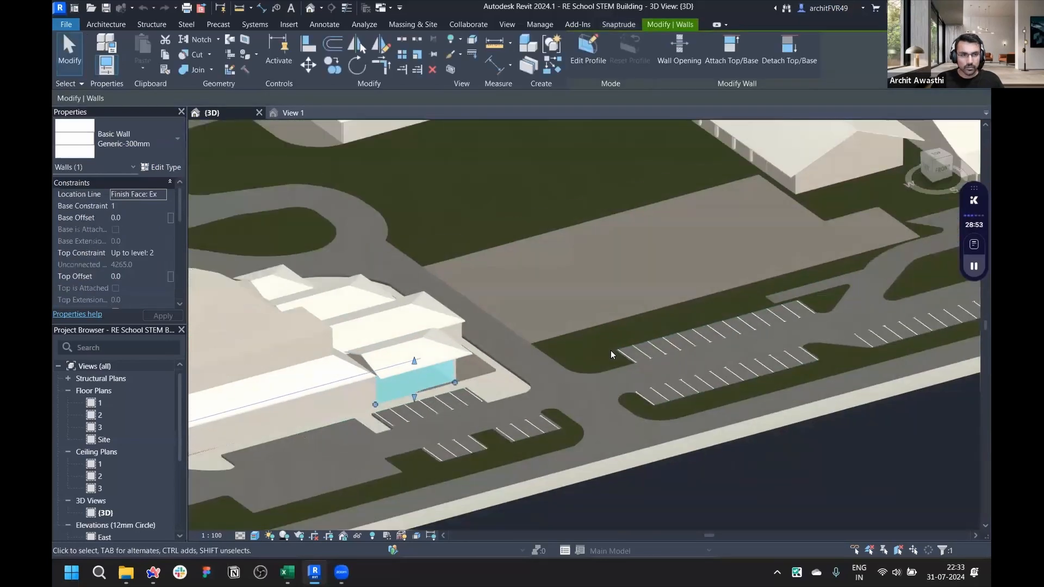
{"action": "scroll", "coordinate": [564, 368], "scroll_direction": "down", "scroll_amount": 3}
{"action": "scroll", "coordinate": [435, 288], "scroll_direction": "up", "scroll_amount": 4}
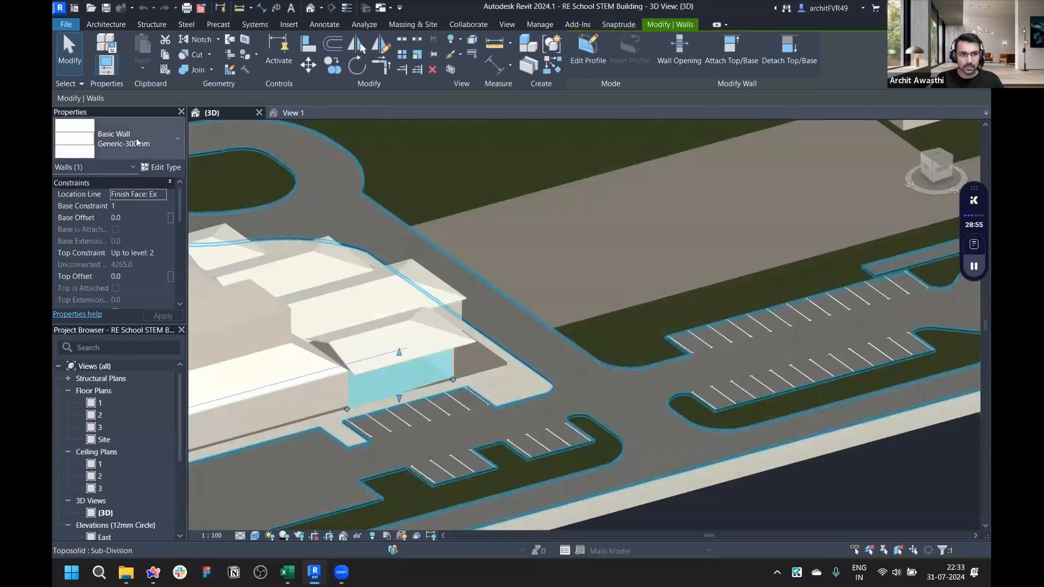
{"action": "key", "text": "Escape"}
{"action": "left_click", "coordinate": [440, 333]}
{"action": "key", "text": "Escape"}
{"action": "scroll", "coordinate": [442, 419], "scroll_direction": "down", "scroll_amount": 4}
{"action": "middle_click_drag", "start_coordinate": [658, 444], "coordinate": [607, 455]}
{"action": "scroll", "coordinate": [607, 457], "scroll_direction": "down", "scroll_amount": 2}
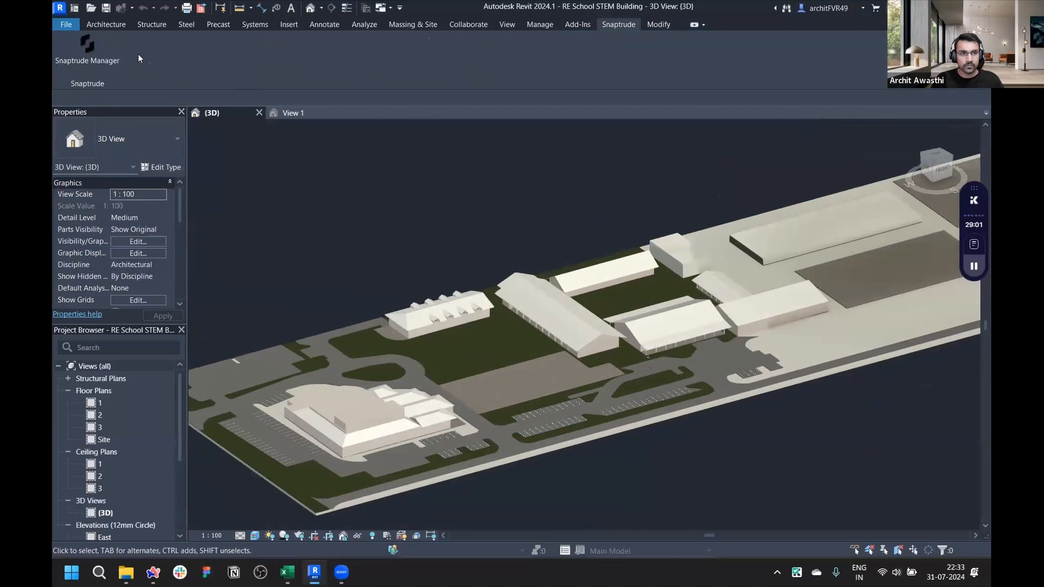
- Open Snaptrude Manager and upload the model to Snaptrude in My Workspace
{"action": "left_click", "coordinate": [97, 49]}
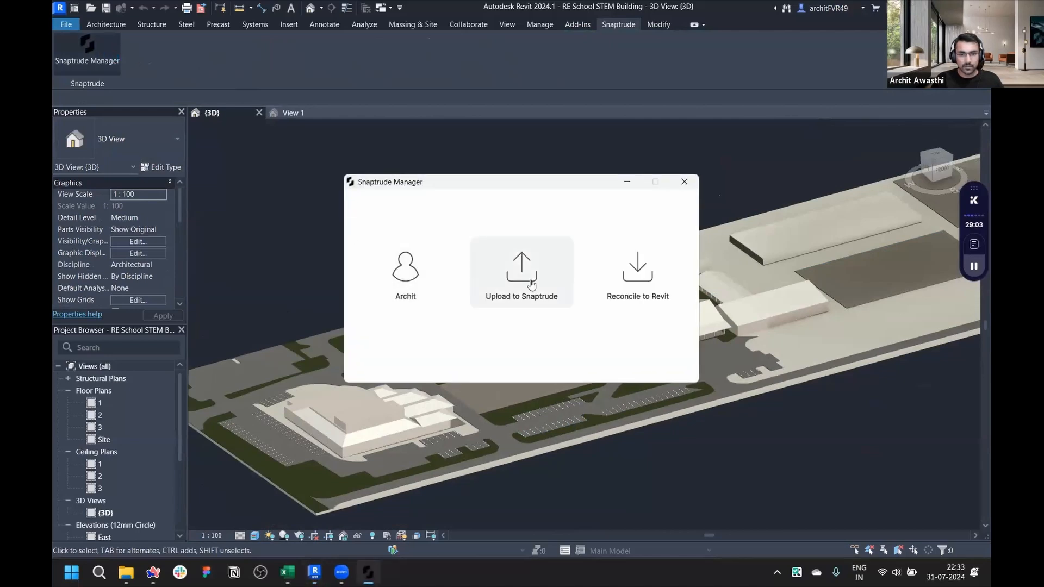
{"action": "left_click", "coordinate": [538, 278]}
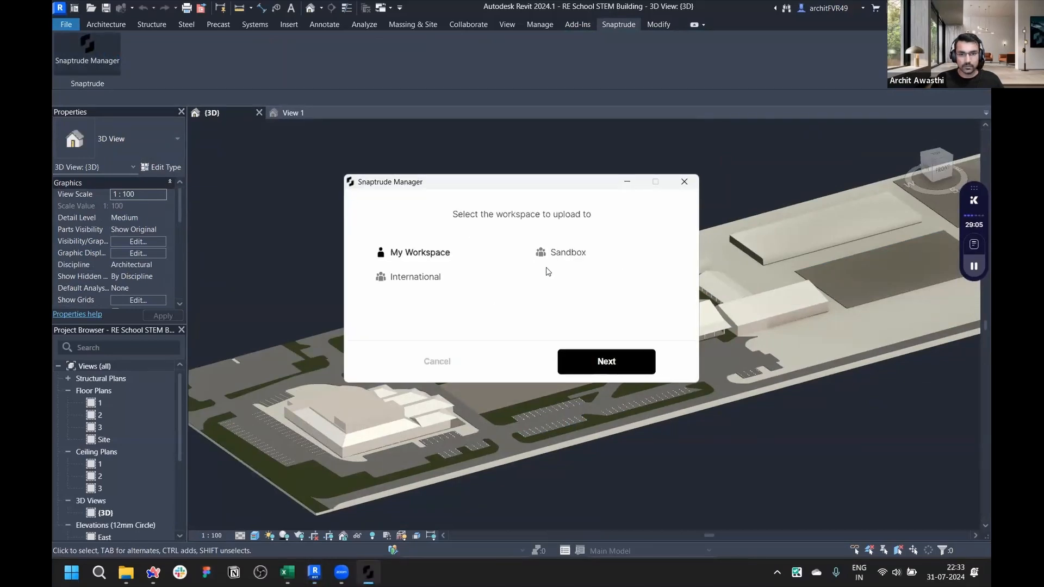
{"action": "left_click", "coordinate": [587, 360]}
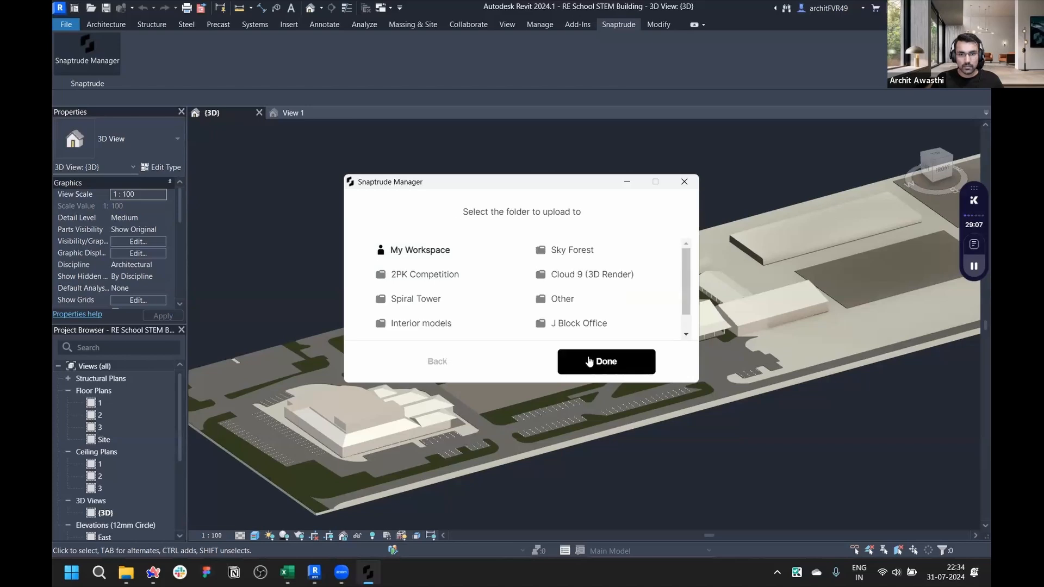
{"action": "left_click", "coordinate": [582, 356]}
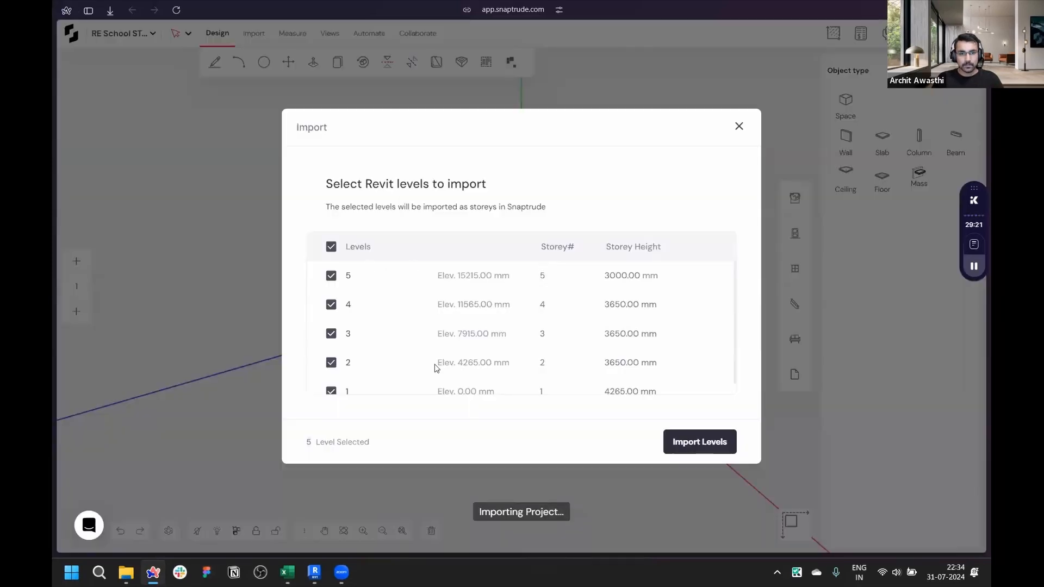
- Import all five Revit levels as Snaptrude storeys and close the import summary
{"action": "scroll", "coordinate": [454, 282], "scroll_direction": "down", "scroll_amount": 1}
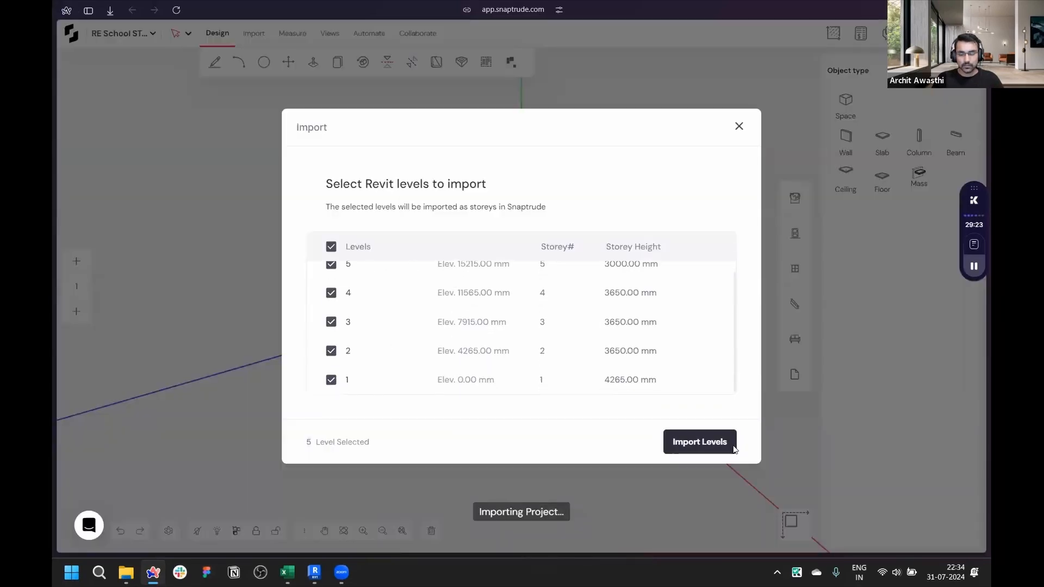
{"action": "left_click", "coordinate": [712, 445]}
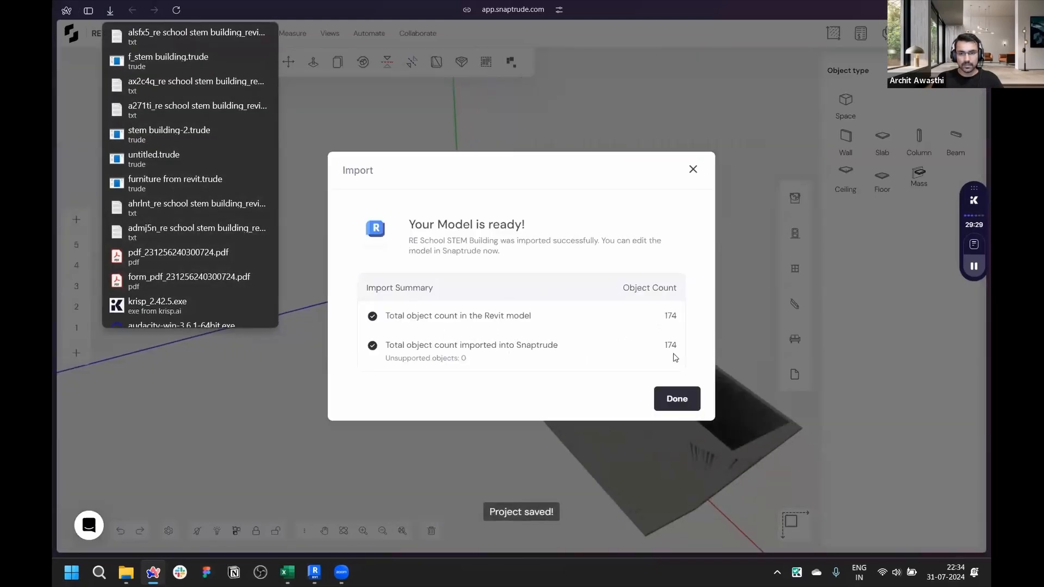
{"action": "left_click", "coordinate": [677, 402]}
- Select the building's front wall and set its thickness to 1000 mm
{"action": "middle_click_drag", "start_coordinate": [440, 356], "coordinate": [480, 345]}
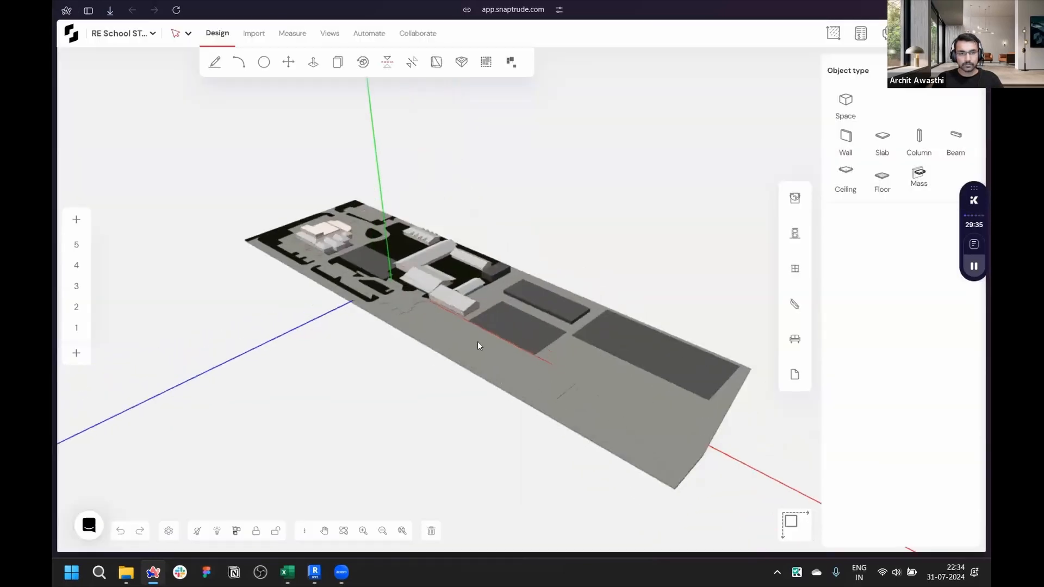
{"action": "scroll", "coordinate": [218, 281], "scroll_direction": "up", "scroll_amount": 4}
{"action": "scroll", "coordinate": [224, 268], "scroll_direction": "up", "scroll_amount": 5}
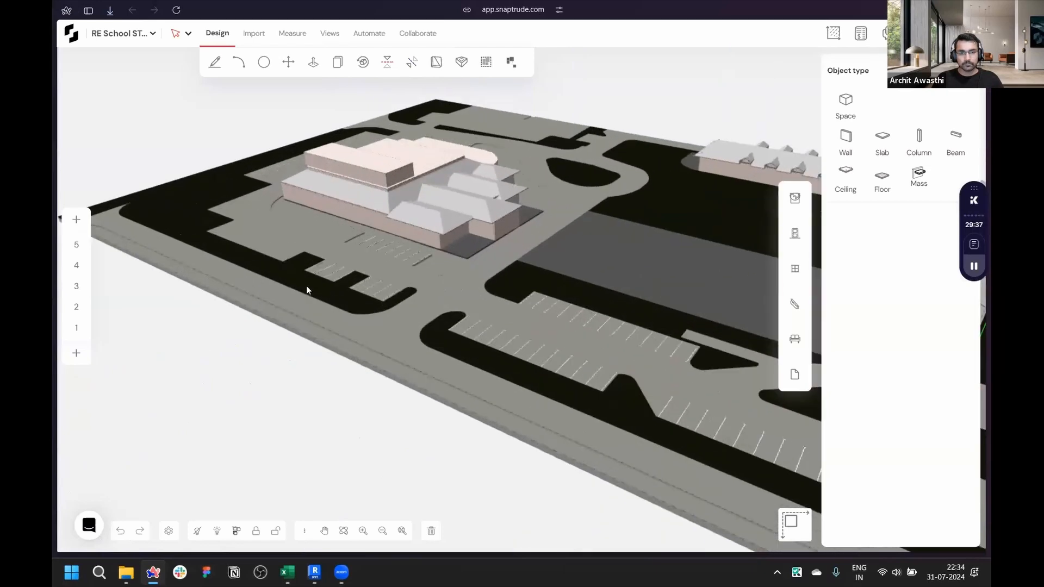
{"action": "scroll", "coordinate": [585, 279], "scroll_direction": "up", "scroll_amount": 4}
{"action": "middle_click_drag", "start_coordinate": [780, 224], "coordinate": [811, 214]}
{"action": "scroll", "coordinate": [364, 309], "scroll_direction": "up", "scroll_amount": 6}
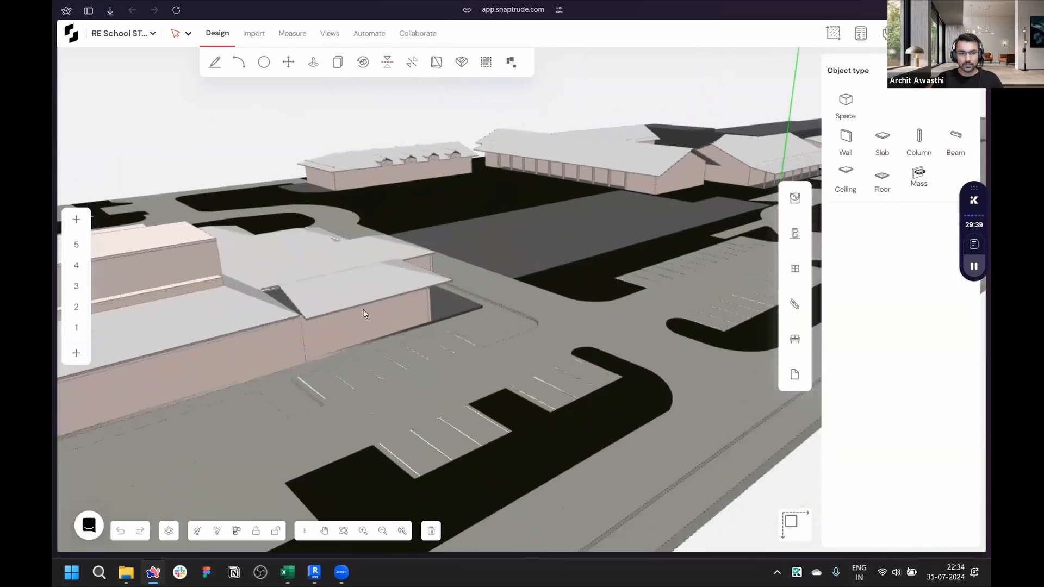
{"action": "left_click", "coordinate": [452, 315]}
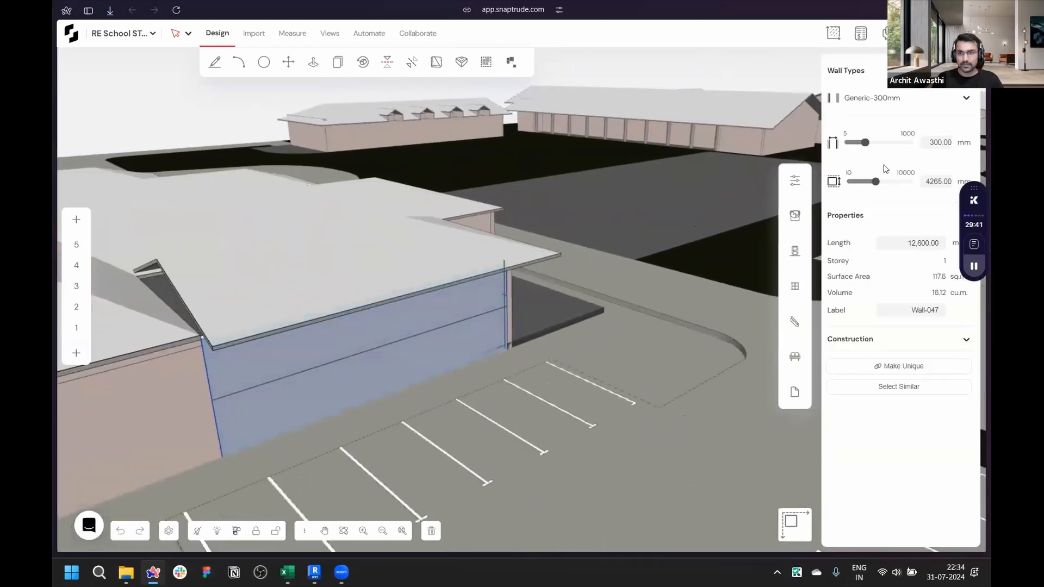
{"action": "left_click", "coordinate": [540, 321]}
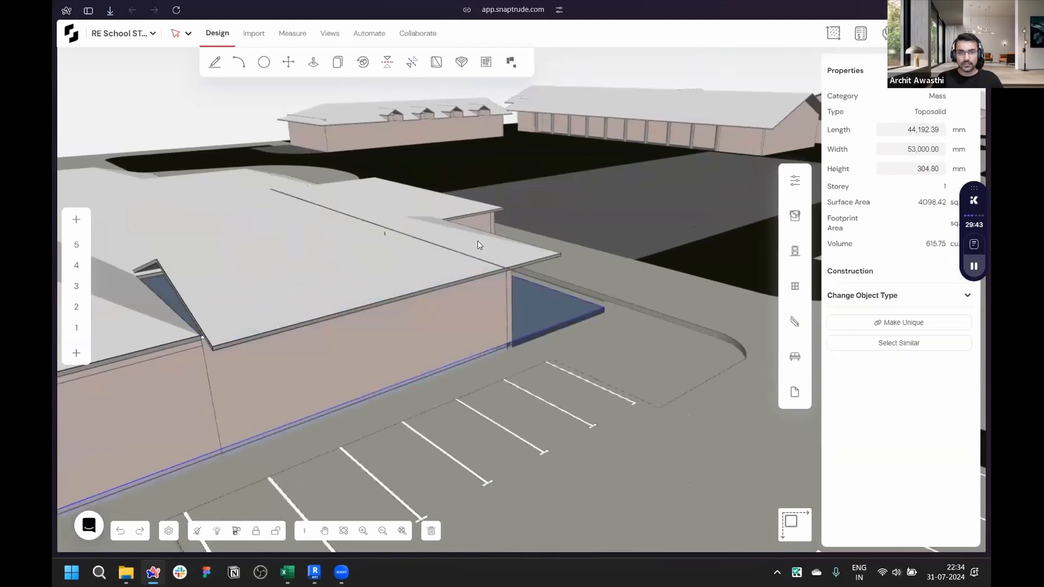
{"action": "left_click", "coordinate": [488, 303]}
{"action": "left_click", "coordinate": [488, 302]}
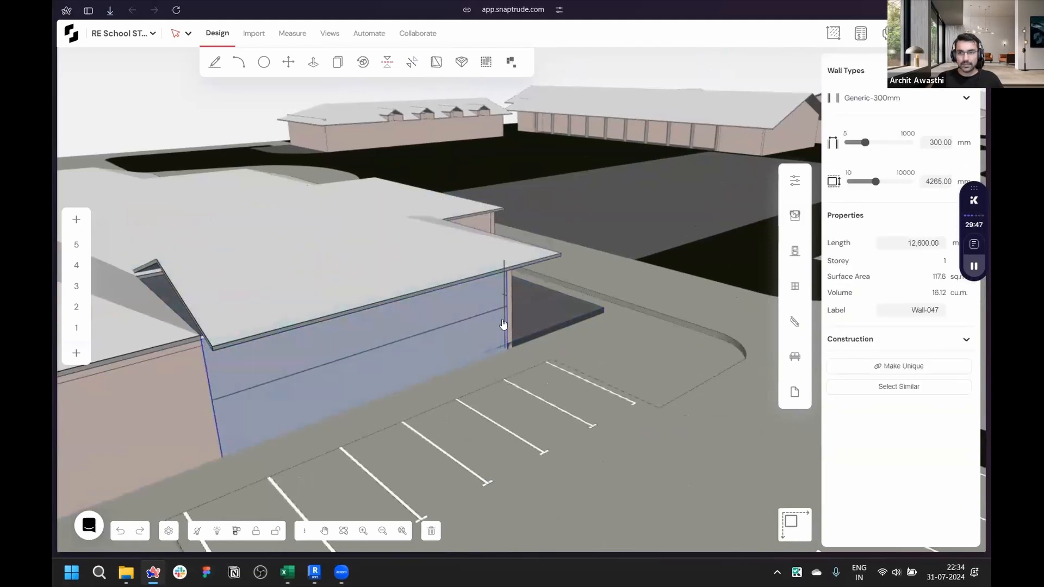
{"action": "scroll", "coordinate": [504, 326], "scroll_direction": "up", "scroll_amount": 3}
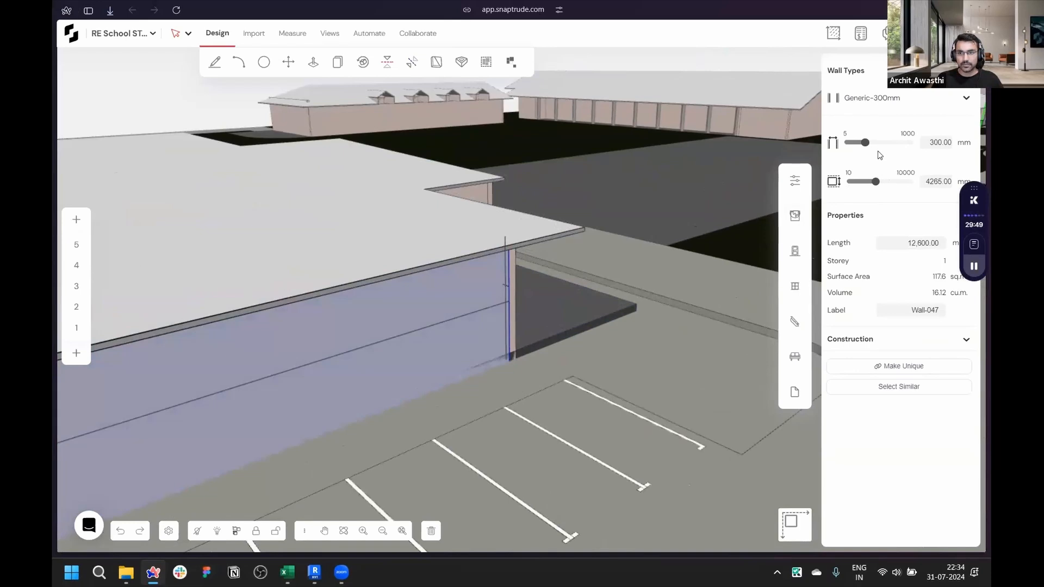
{"action": "left_click_drag", "start_coordinate": [879, 144], "coordinate": [913, 144]}
- Orbit and zoom around the imported site model to examine the buildings and parking areas
{"action": "right_click_drag", "start_coordinate": [531, 375], "coordinate": [356, 332]}
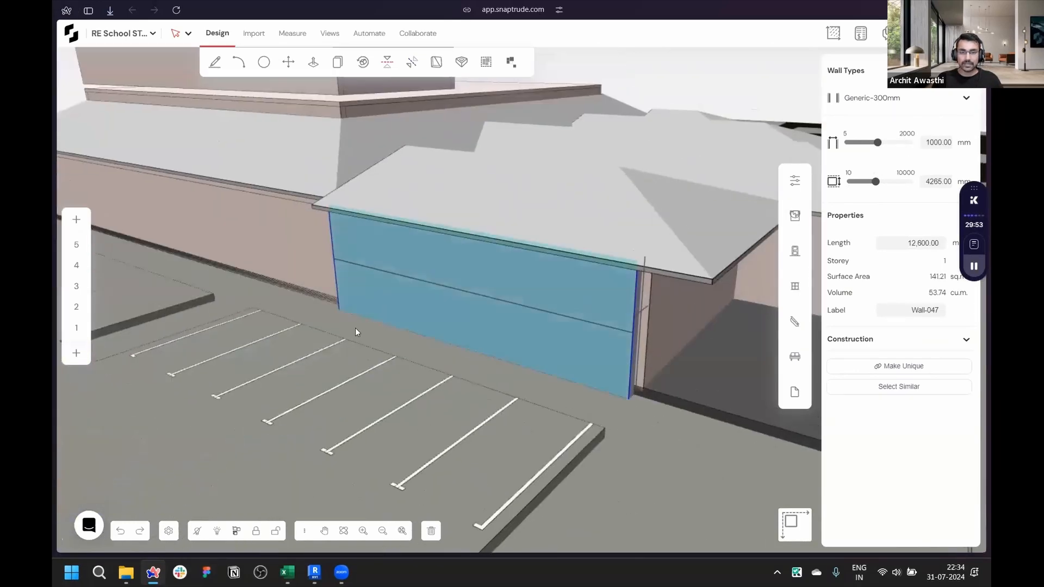
{"action": "scroll", "coordinate": [356, 326], "scroll_direction": "down", "scroll_amount": 10}
{"action": "scroll", "coordinate": [430, 208], "scroll_direction": "up", "scroll_amount": 6}
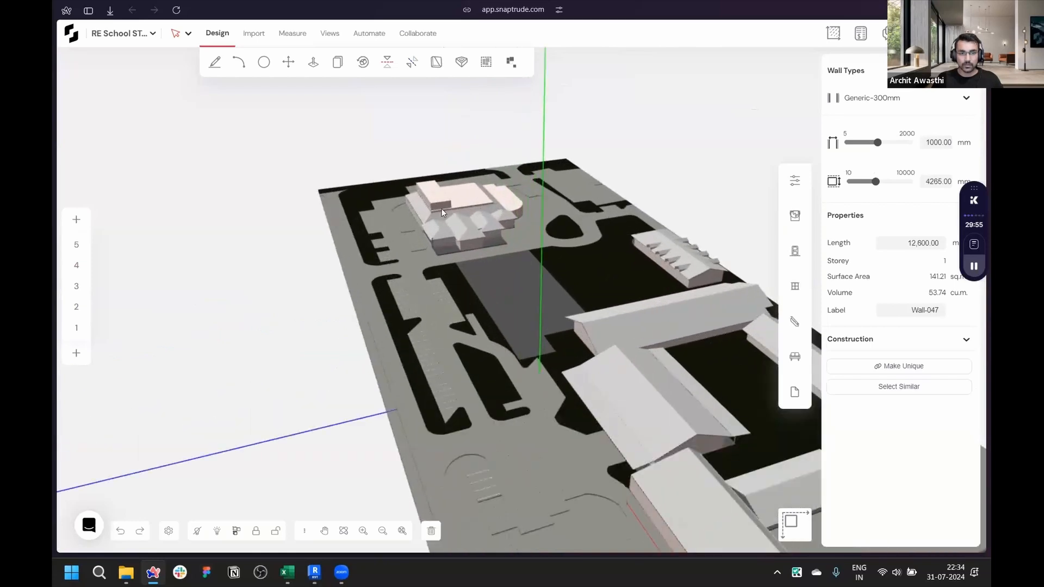
{"action": "scroll", "coordinate": [442, 210], "scroll_direction": "up", "scroll_amount": 6}
{"action": "scroll", "coordinate": [428, 362], "scroll_direction": "up", "scroll_amount": 4}
{"action": "left_click", "coordinate": [429, 363]}
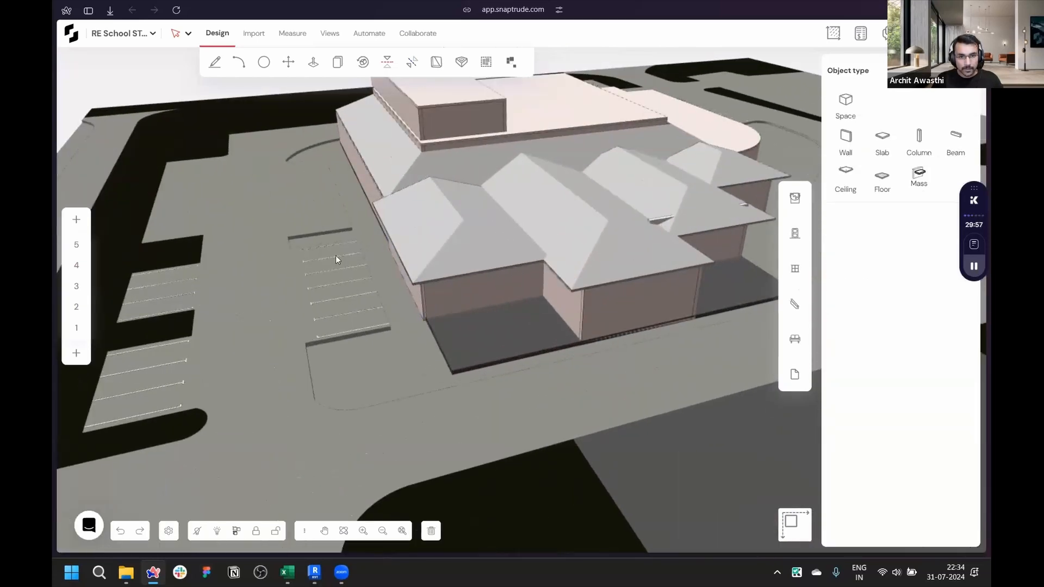
{"action": "scroll", "coordinate": [334, 253], "scroll_direction": "down", "scroll_amount": 15}
{"action": "middle_click_drag", "start_coordinate": [314, 263], "coordinate": [729, 272]}
{"action": "middle_click_drag", "start_coordinate": [386, 205], "coordinate": [465, 368]}
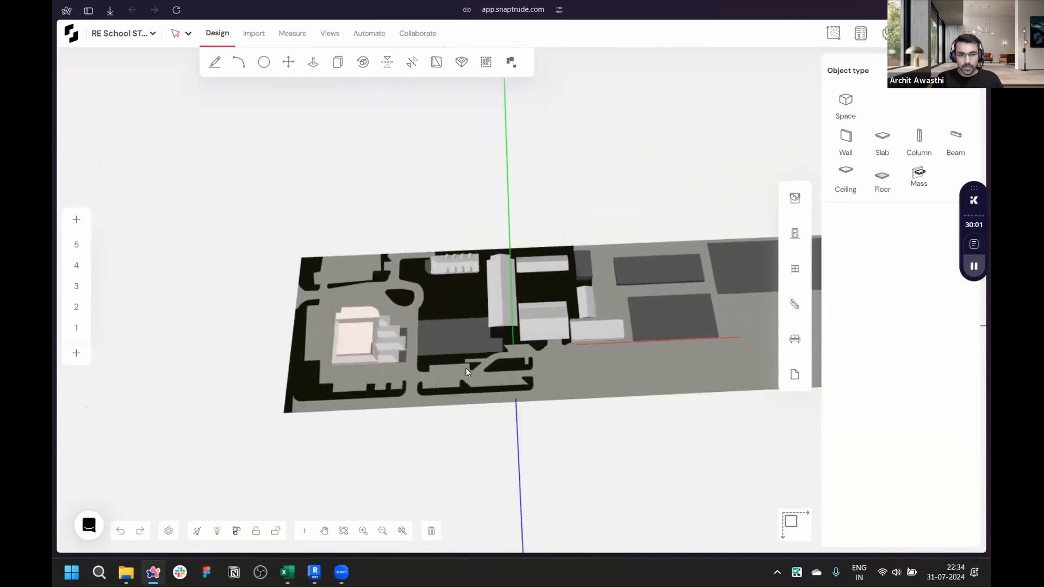
{"action": "scroll", "coordinate": [421, 325], "scroll_direction": "up", "scroll_amount": 10}
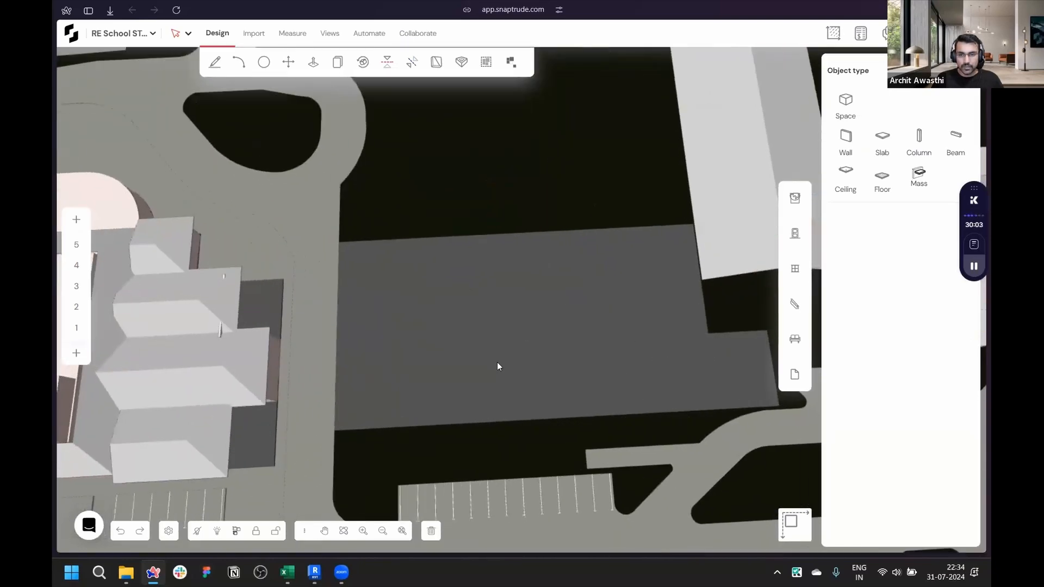
{"action": "scroll", "coordinate": [424, 266], "scroll_direction": "down", "scroll_amount": 3}
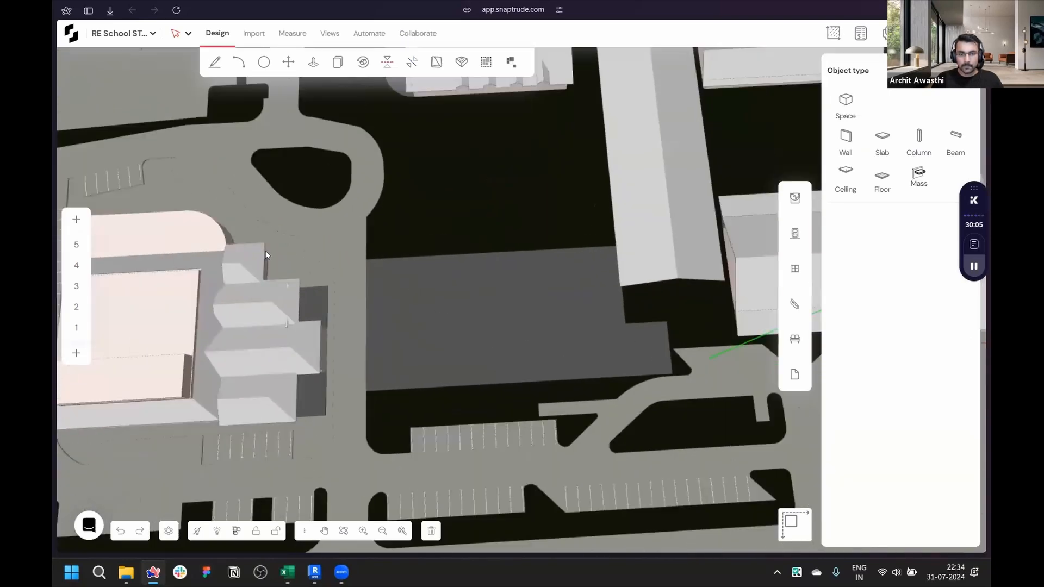
{"action": "scroll", "coordinate": [265, 263], "scroll_direction": "down", "scroll_amount": 7}
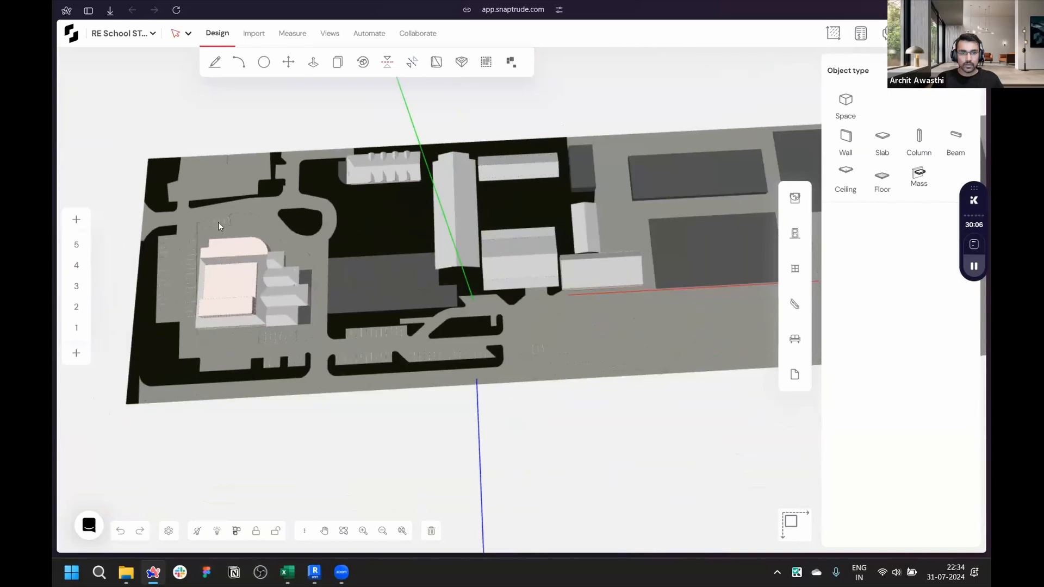
- Select all objects in the model and open their context menu
{"action": "key", "text": "ctrl+a"}
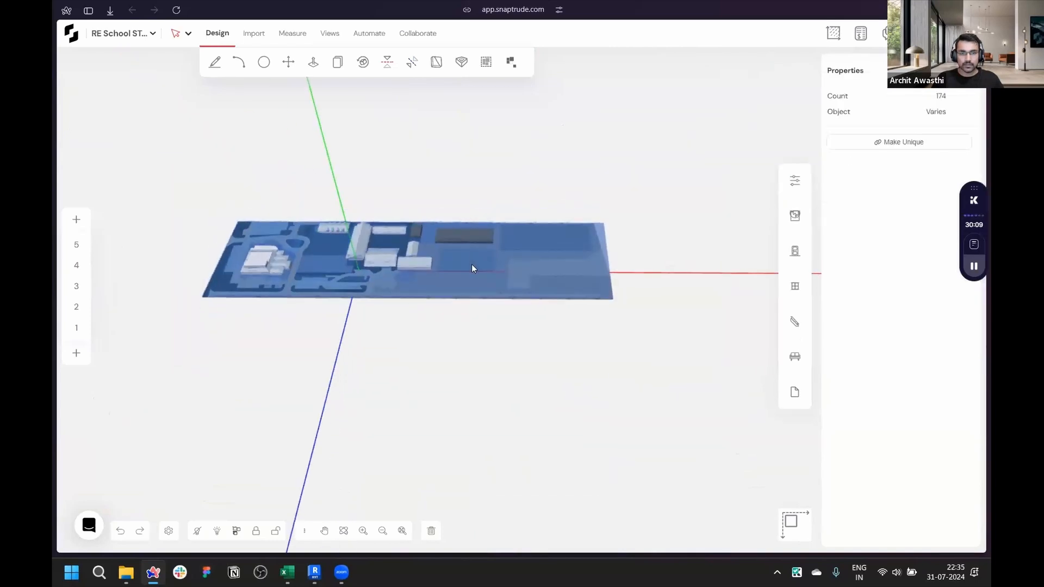
{"action": "right_click", "coordinate": [478, 271]}
{"action": "left_click", "coordinate": [525, 395]}
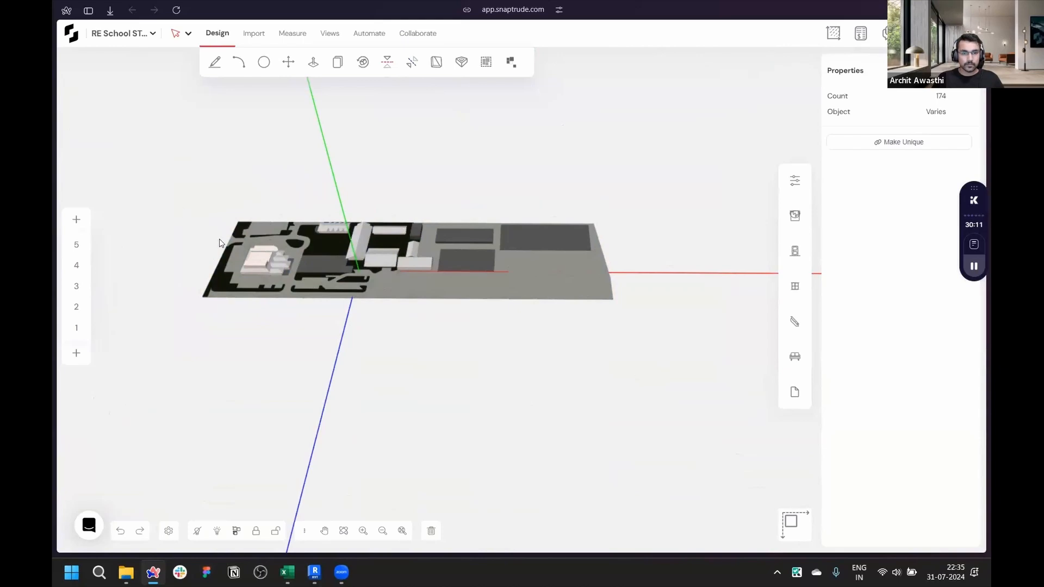
- Open the storey 1 plan view and examine the site layout
{"action": "scroll", "coordinate": [220, 243], "scroll_direction": "up", "scroll_amount": 5}
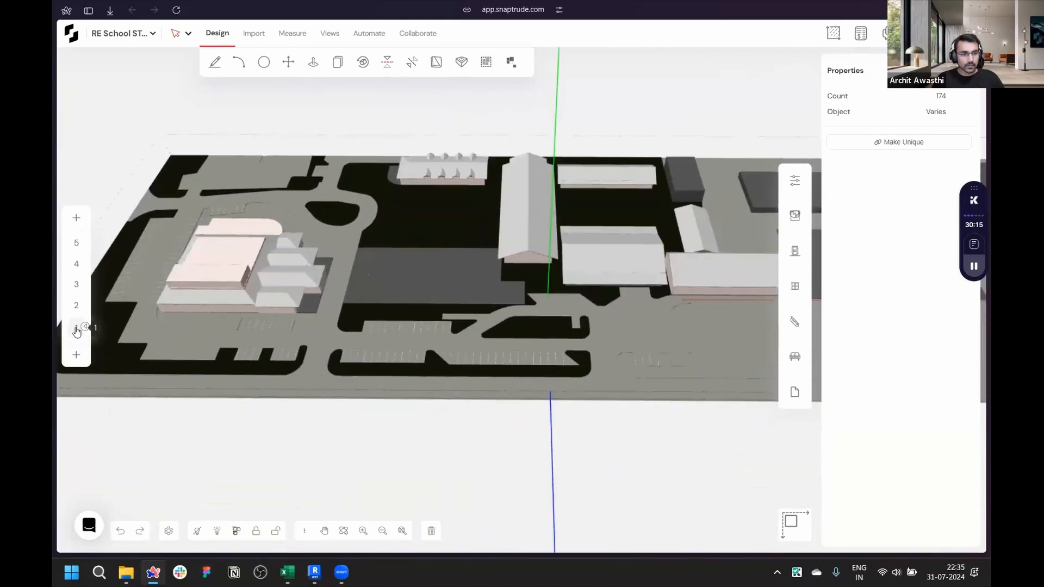
{"action": "left_click", "coordinate": [77, 330]}
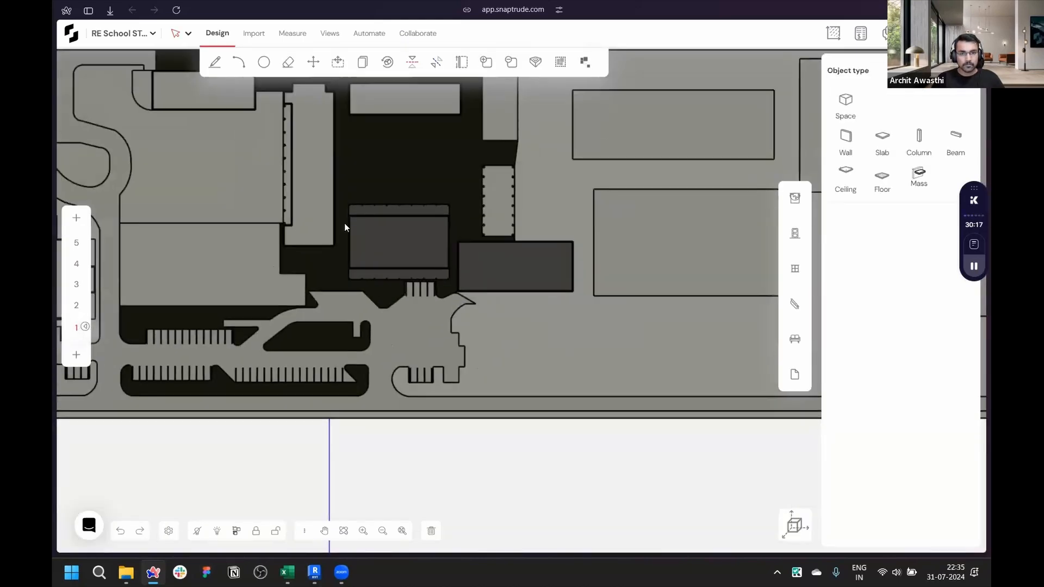
{"action": "scroll", "coordinate": [422, 351], "scroll_direction": "down", "scroll_amount": 5}
{"action": "scroll", "coordinate": [412, 233], "scroll_direction": "up", "scroll_amount": 10}
{"action": "scroll", "coordinate": [308, 217], "scroll_direction": "down", "scroll_amount": 10}
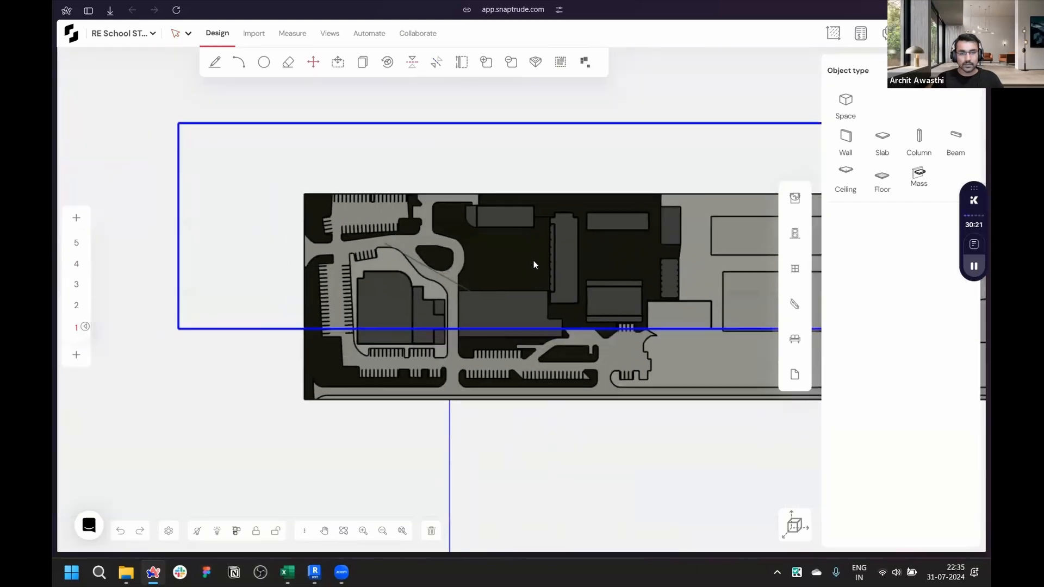
{"action": "scroll", "coordinate": [451, 272], "scroll_direction": "up", "scroll_amount": 8}
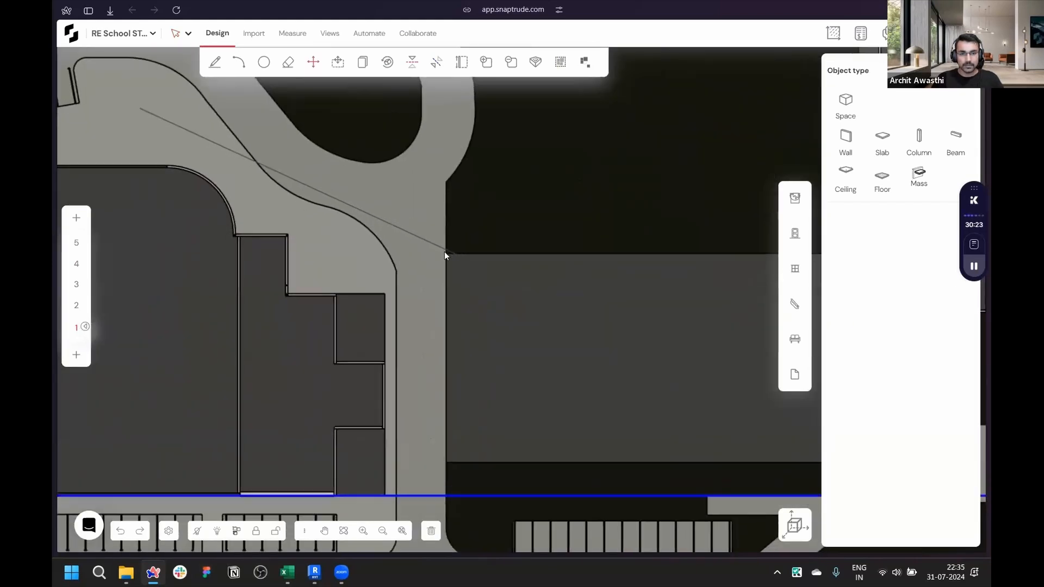
{"action": "scroll", "coordinate": [317, 298], "scroll_direction": "down", "scroll_amount": 2}
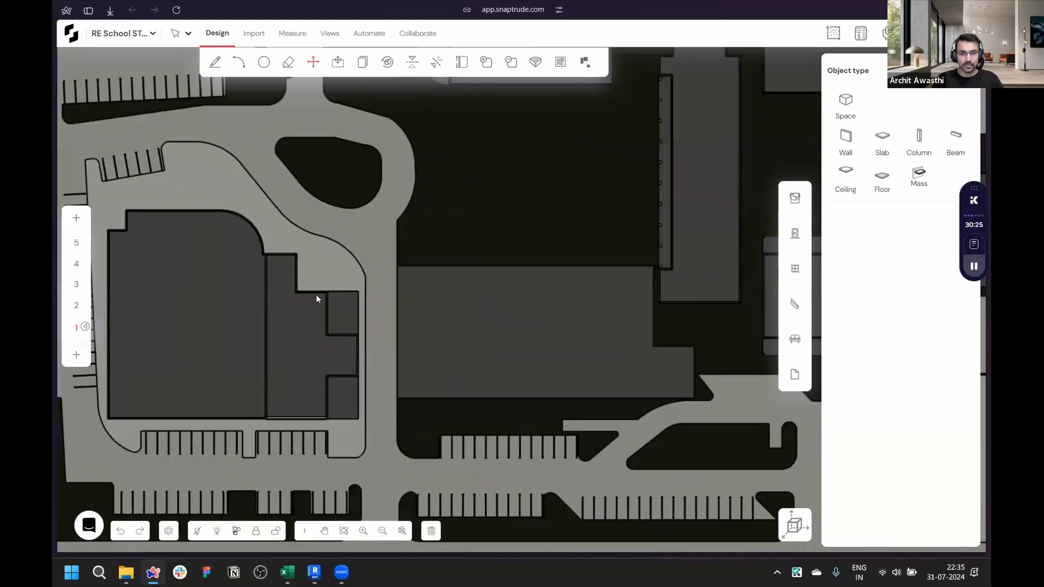
{"action": "scroll", "coordinate": [289, 298], "scroll_direction": "down", "scroll_amount": 6}
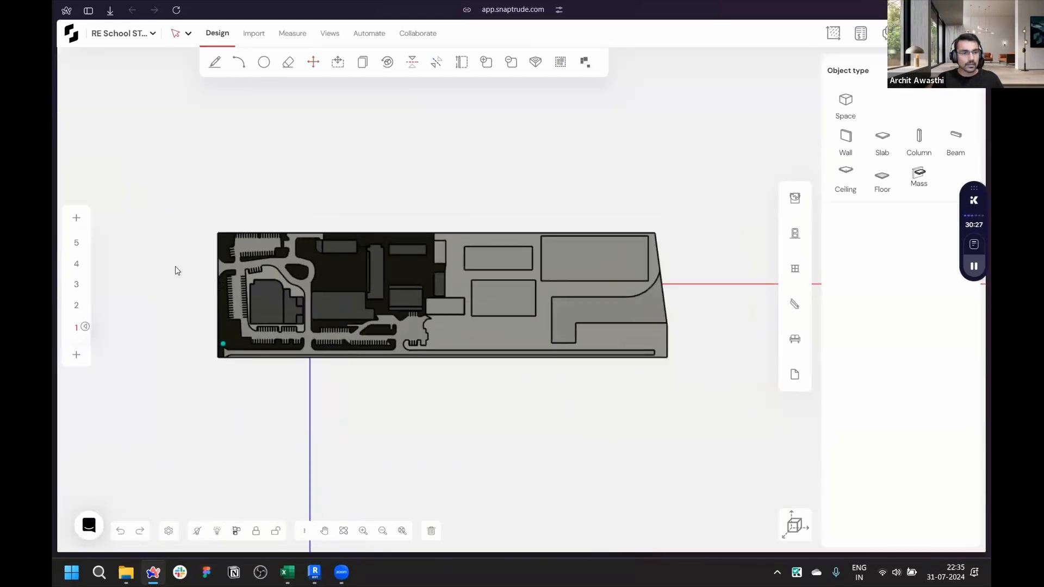
- Return to the 3D view and exit the project to the Snaptrude dashboard
{"action": "left_click", "coordinate": [795, 525]}
{"action": "scroll", "coordinate": [513, 289], "scroll_direction": "up", "scroll_amount": 3}
{"action": "right_click_drag", "start_coordinate": [471, 387], "coordinate": [287, 200]}
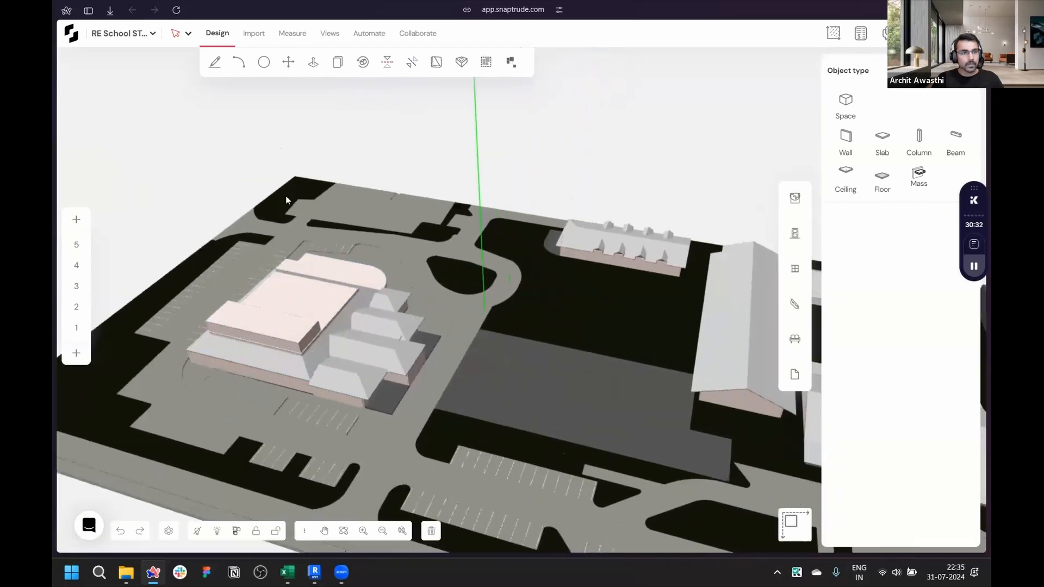
{"action": "left_click", "coordinate": [72, 40]}
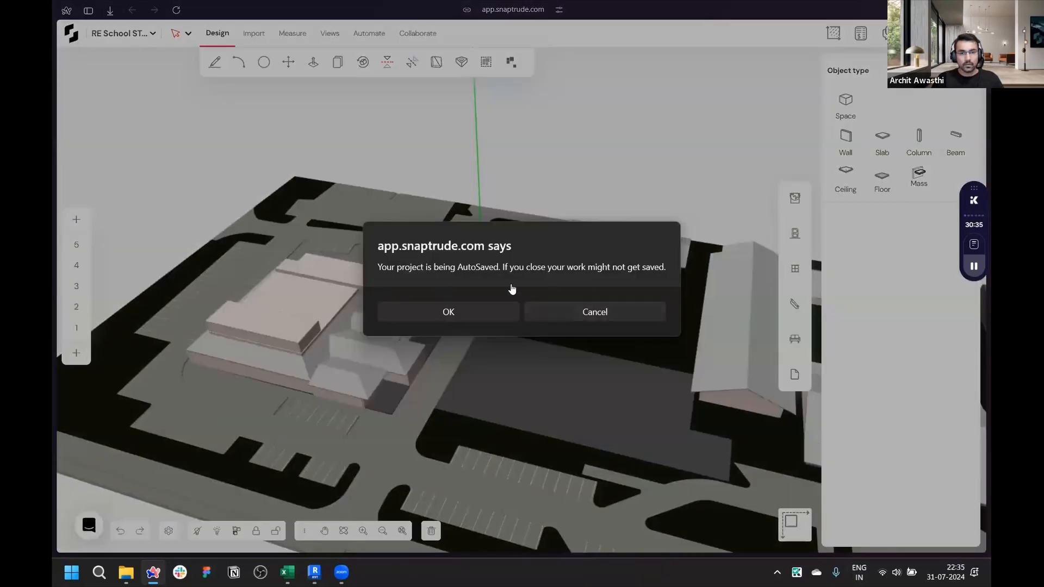
{"action": "left_click", "coordinate": [559, 314]}
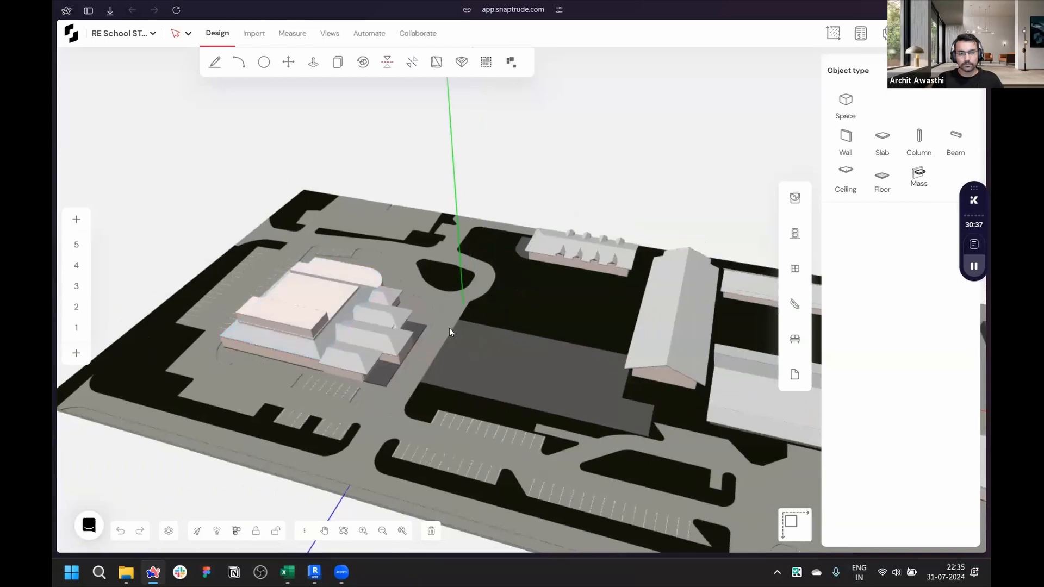
{"action": "right_click_drag", "start_coordinate": [449, 328], "coordinate": [387, 321]}
{"action": "left_click", "coordinate": [71, 36]}
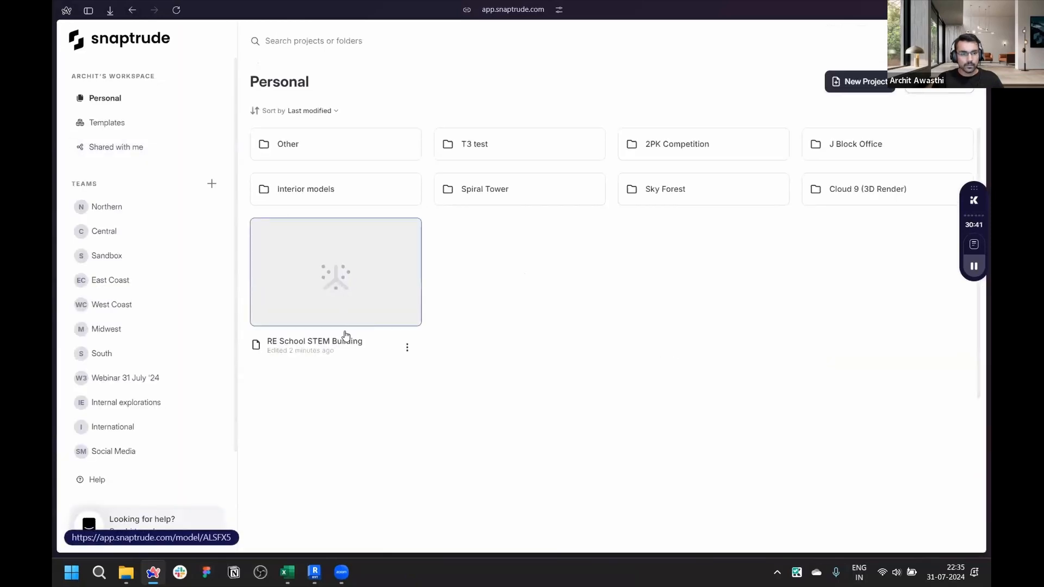
- Open the RE School STEM Building project from the Webinar 31 July '24 team and view the site in 3D
{"action": "left_click_drag", "start_coordinate": [305, 293], "coordinate": [144, 328]}
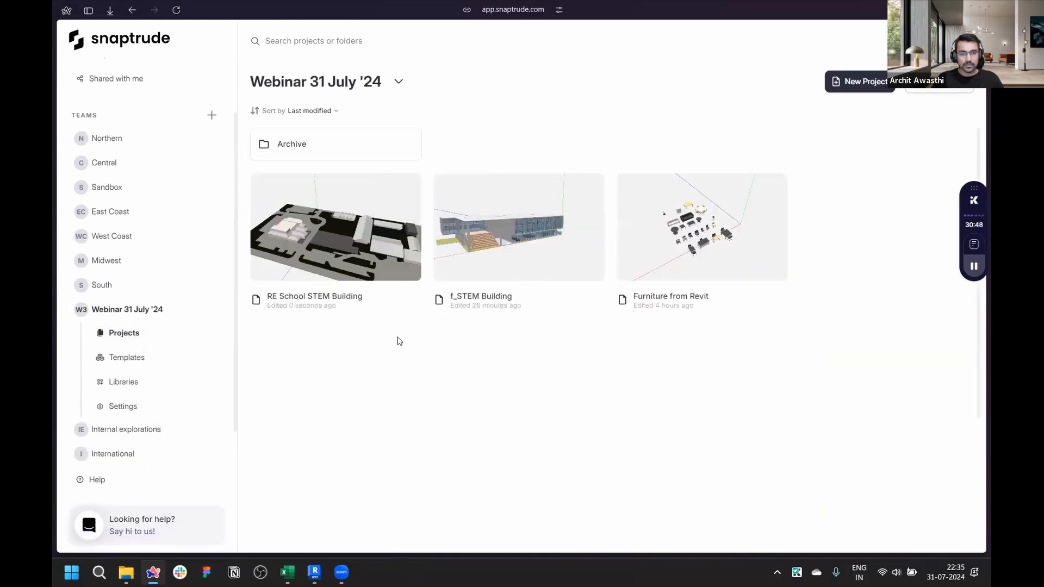
{"action": "left_click", "coordinate": [308, 229]}
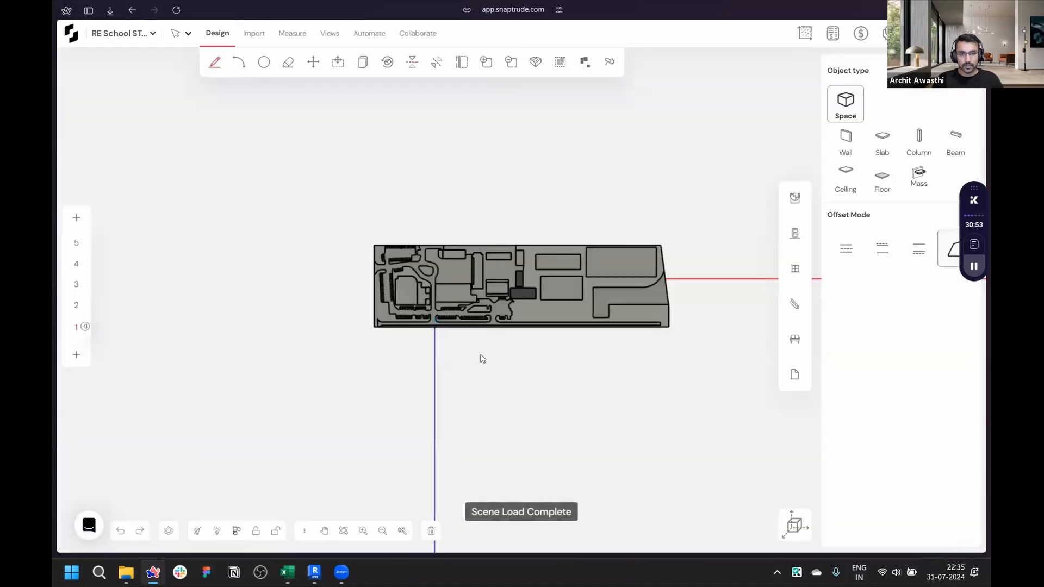
{"action": "scroll", "coordinate": [473, 353], "scroll_direction": "up", "scroll_amount": 3}
{"action": "scroll", "coordinate": [364, 360], "scroll_direction": "down", "scroll_amount": 1}
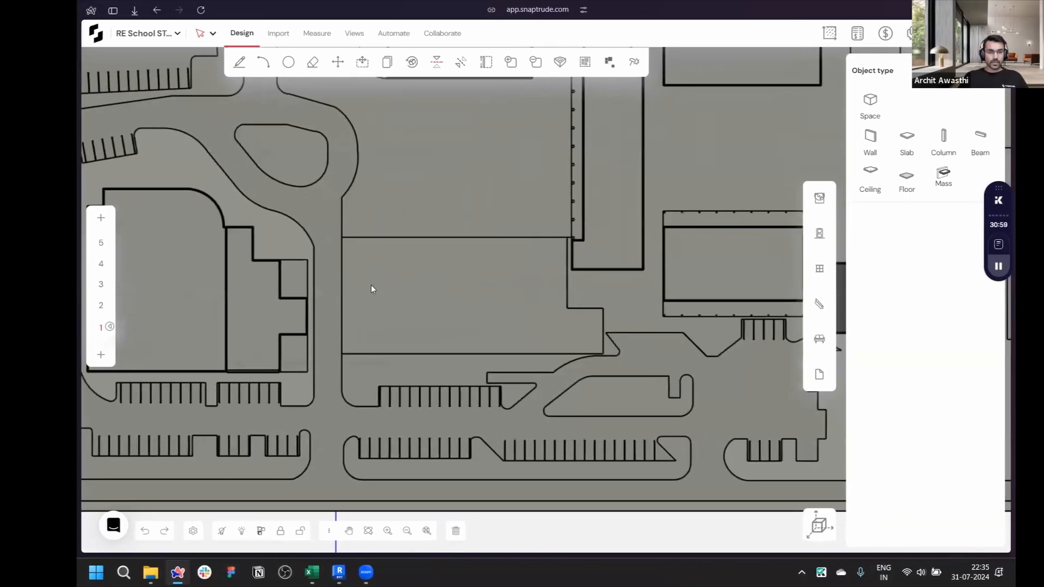
{"action": "scroll", "coordinate": [381, 372], "scroll_direction": "down", "scroll_amount": 5}
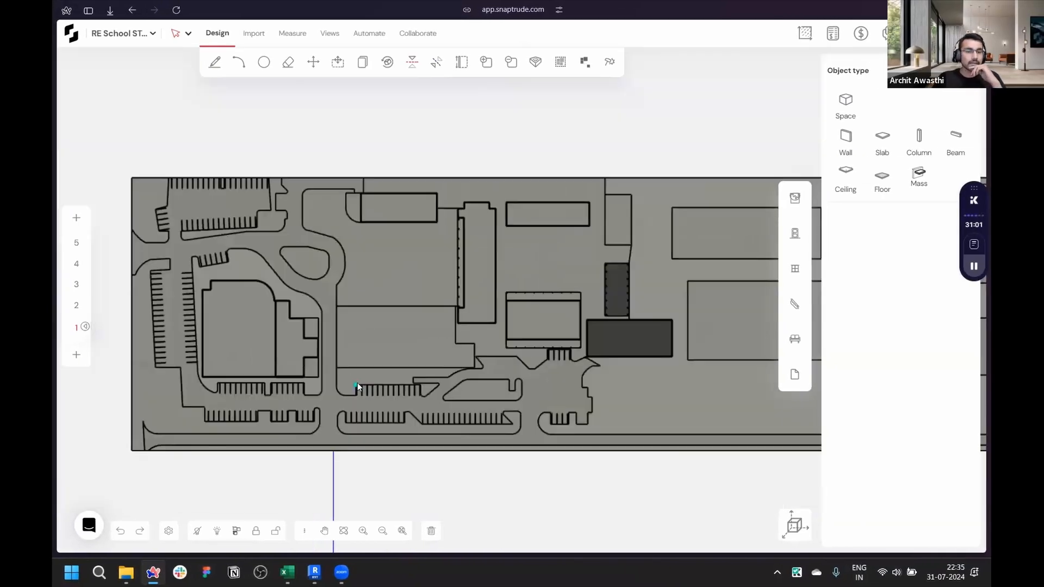
{"action": "left_click", "coordinate": [791, 525]}
{"action": "middle_click_drag", "start_coordinate": [366, 349], "coordinate": [543, 294]}
{"action": "scroll", "coordinate": [413, 254], "scroll_direction": "up", "scroll_amount": 3}
{"action": "scroll", "coordinate": [412, 254], "scroll_direction": "up", "scroll_amount": 4}
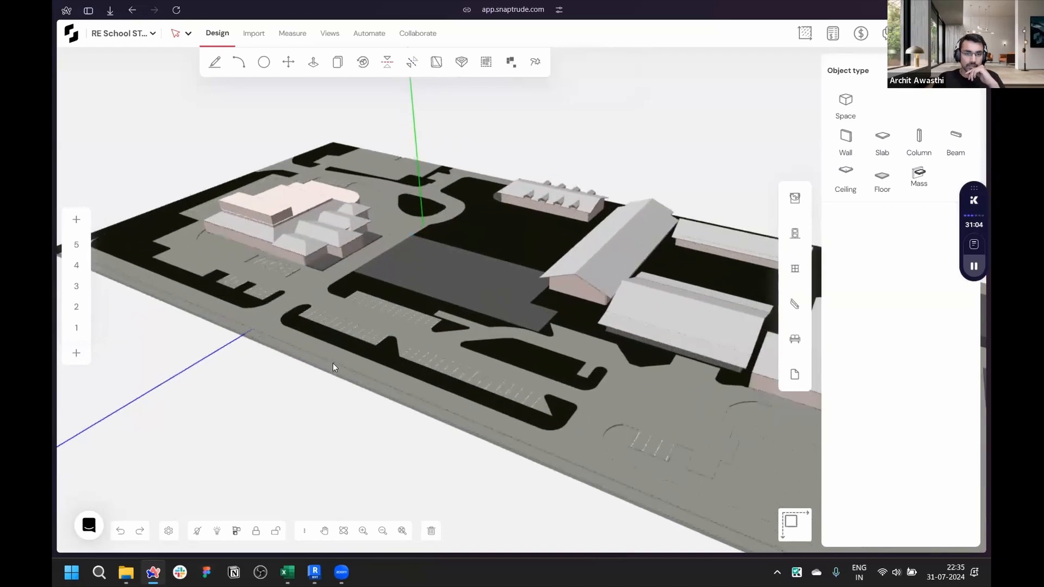
{"action": "scroll", "coordinate": [435, 442], "scroll_direction": "up", "scroll_amount": 3}
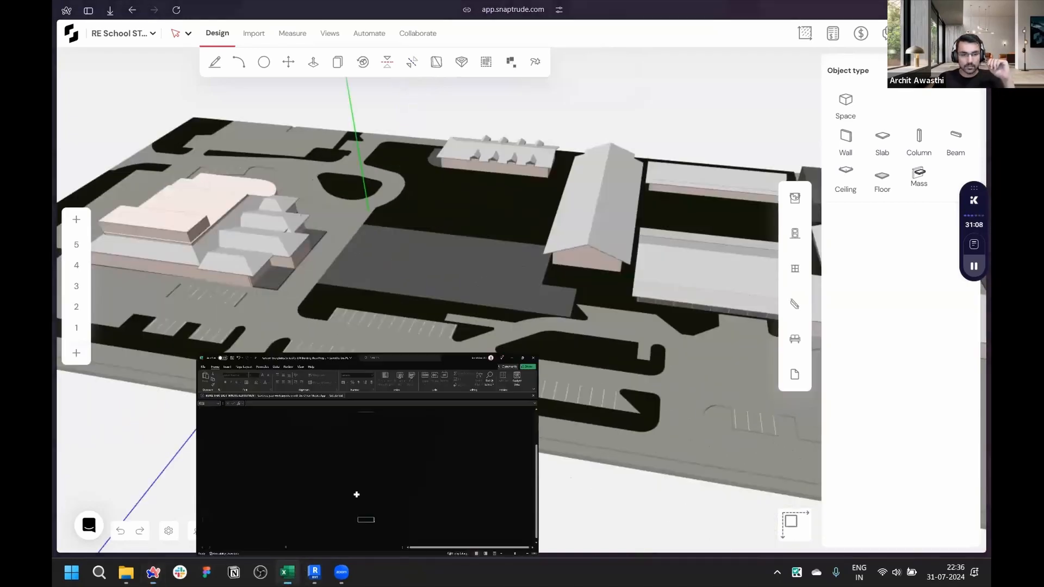
- Switch to Excel to review the STEM building area program spreadsheet, then return to the browser
{"action": "left_click", "coordinate": [293, 573]}
{"action": "scroll", "coordinate": [250, 270], "scroll_direction": "up", "scroll_amount": 4}
{"action": "scroll", "coordinate": [250, 270], "scroll_direction": "down", "scroll_amount": 1}
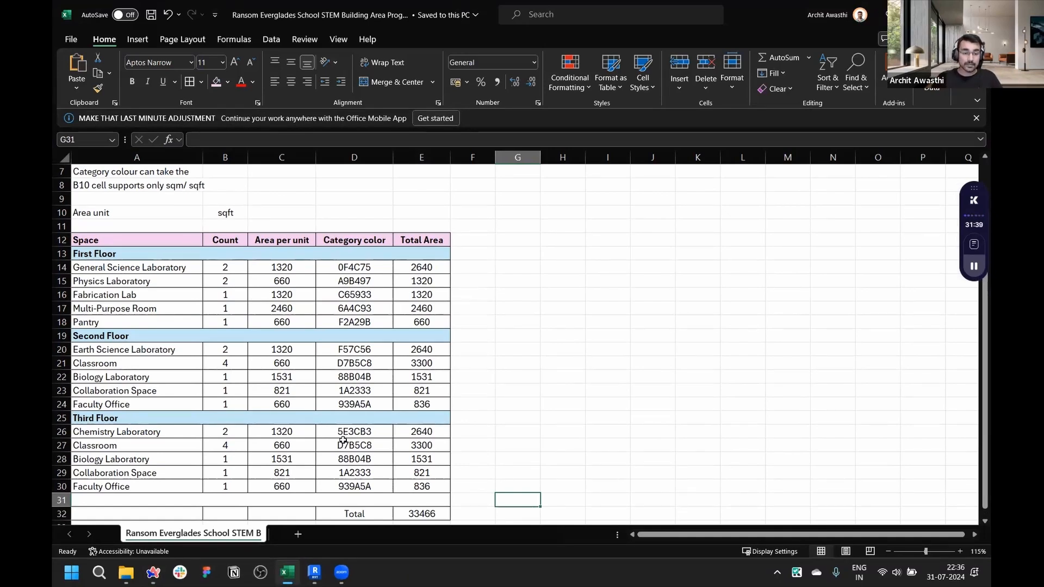
{"action": "left_click", "coordinate": [154, 572]}
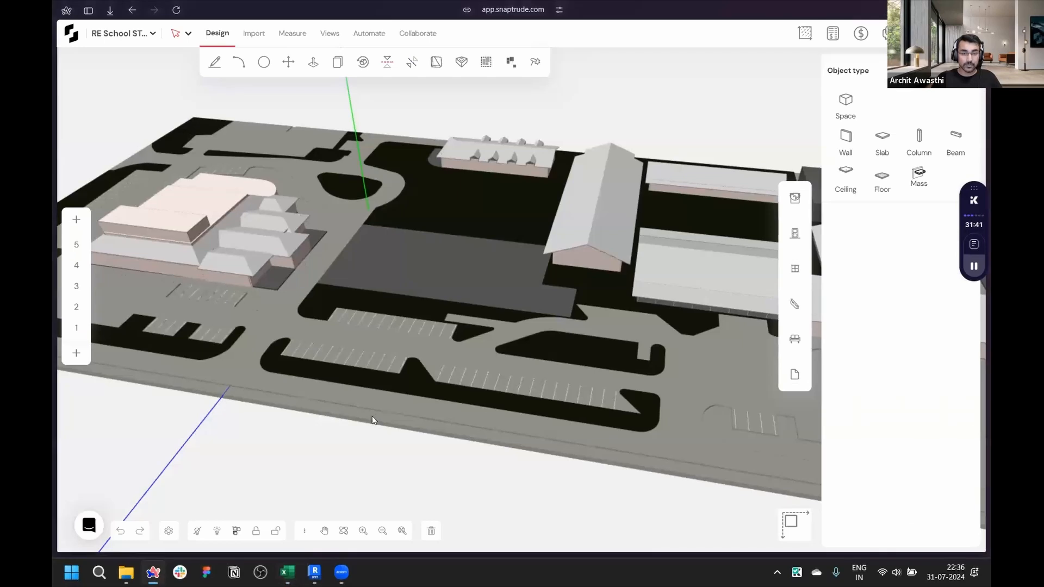
- Draw a flat mass over the open plot between the buildings, about 62,864 by 28,042 mm
{"action": "scroll", "coordinate": [366, 298], "scroll_direction": "up", "scroll_amount": 6}
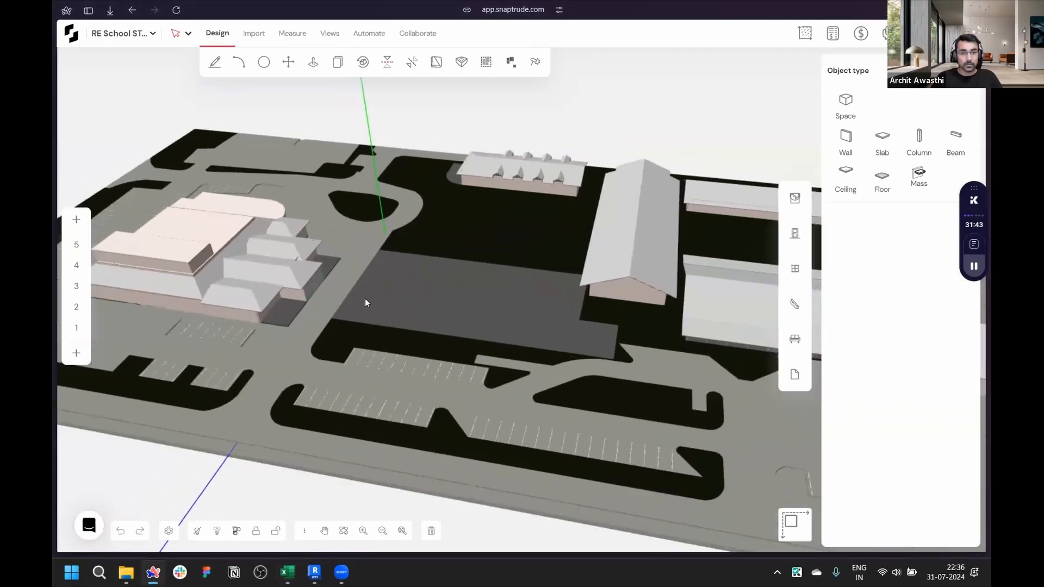
{"action": "key", "text": "d"}
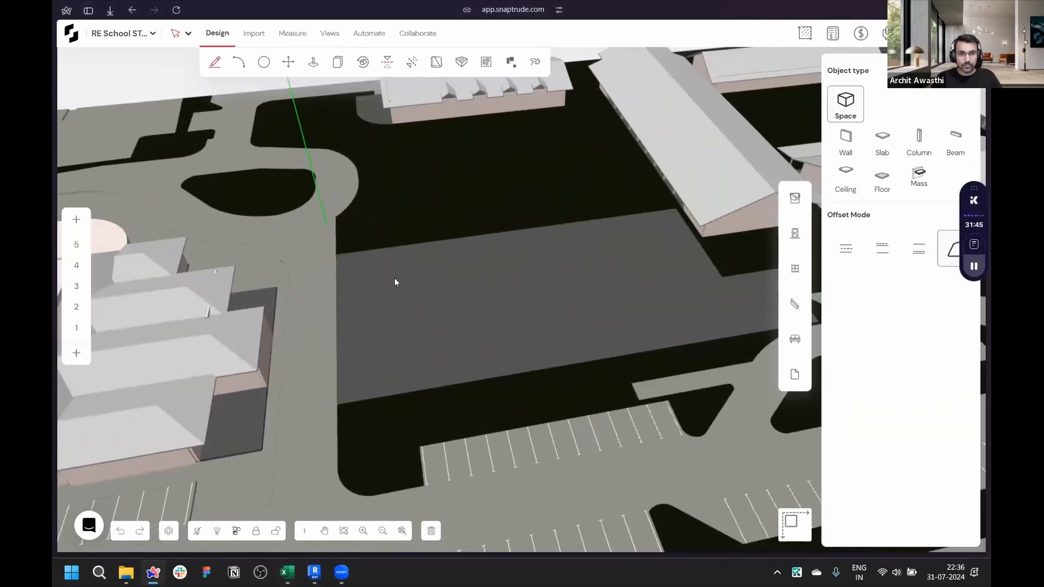
{"action": "scroll", "coordinate": [353, 245], "scroll_direction": "up", "scroll_amount": 5}
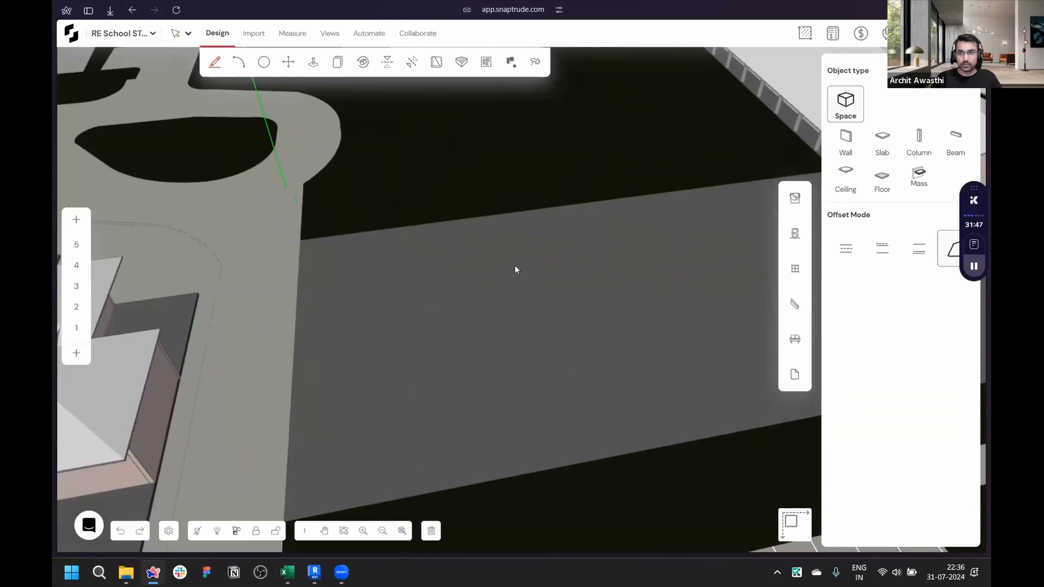
{"action": "scroll", "coordinate": [303, 248], "scroll_direction": "down", "scroll_amount": 5}
{"action": "left_click", "coordinate": [291, 419]}
{"action": "scroll", "coordinate": [292, 420], "scroll_direction": "down", "scroll_amount": 2}
{"action": "scroll", "coordinate": [712, 341], "scroll_direction": "up", "scroll_amount": 5}
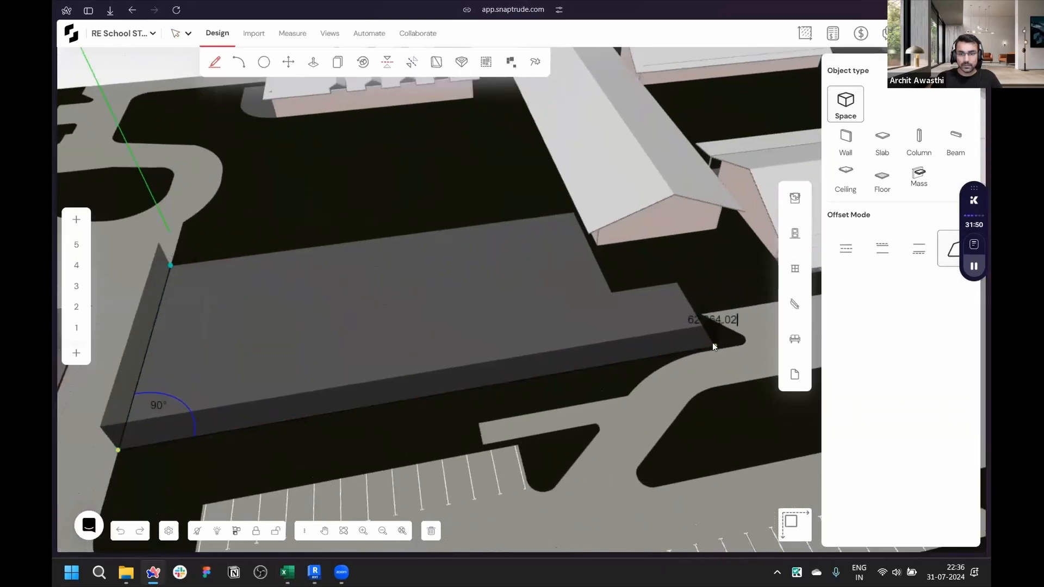
{"action": "left_click", "coordinate": [713, 345]}
{"action": "left_click", "coordinate": [675, 282]}
{"action": "left_click", "coordinate": [612, 292]}
{"action": "left_click", "coordinate": [574, 214]}
{"action": "left_click", "coordinate": [170, 265]}
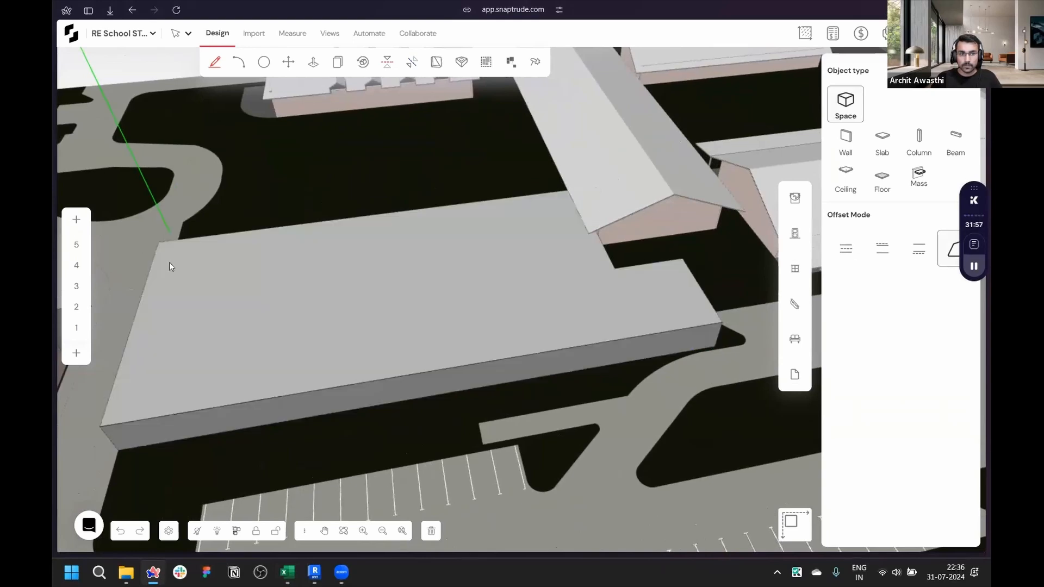
{"action": "left_click", "coordinate": [479, 314]}
- Label the new mass SITE
{"action": "scroll", "coordinate": [386, 308], "scroll_direction": "up", "scroll_amount": 3}
{"action": "type", "text": "SITE"}
{"action": "key", "text": "Return"}
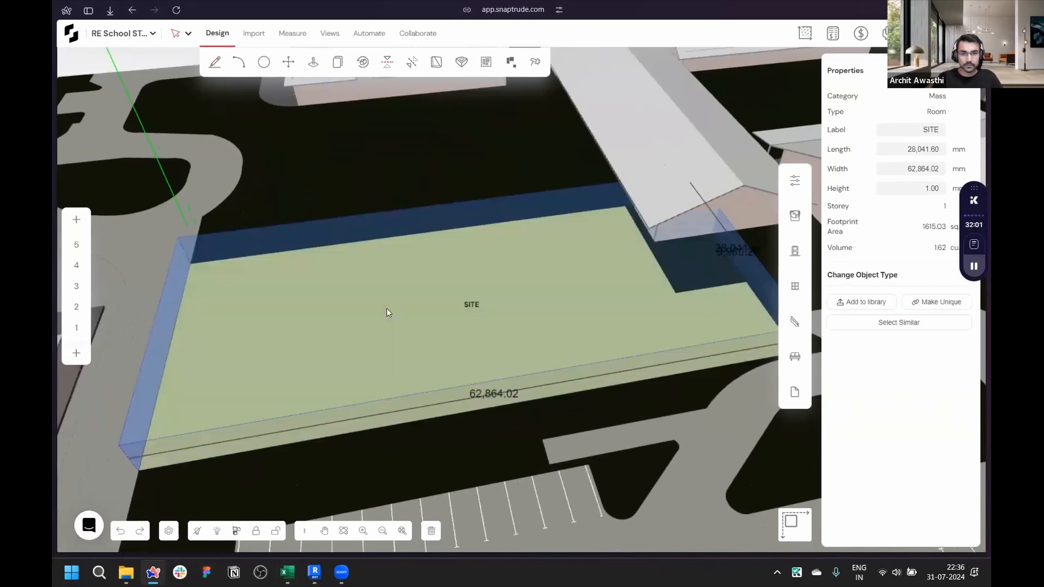
{"action": "key", "text": "Escape"}
- Import the Ransom Everglades area program CSV file into the canvas
{"action": "right_click_drag", "start_coordinate": [330, 314], "coordinate": [195, 246]}
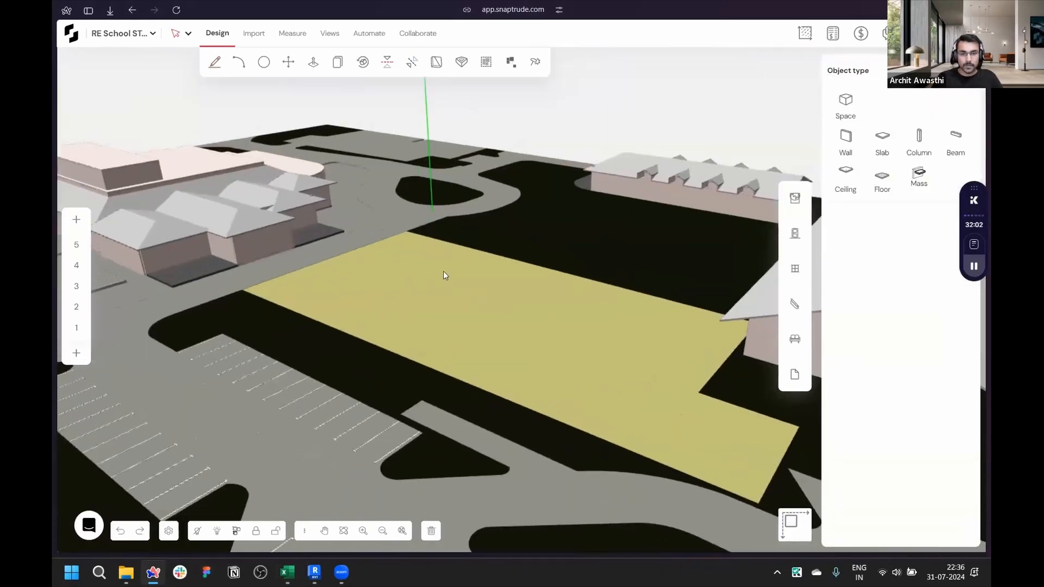
{"action": "scroll", "coordinate": [445, 275], "scroll_direction": "down", "scroll_amount": 8}
{"action": "right_click_drag", "start_coordinate": [445, 275], "coordinate": [461, 375]}
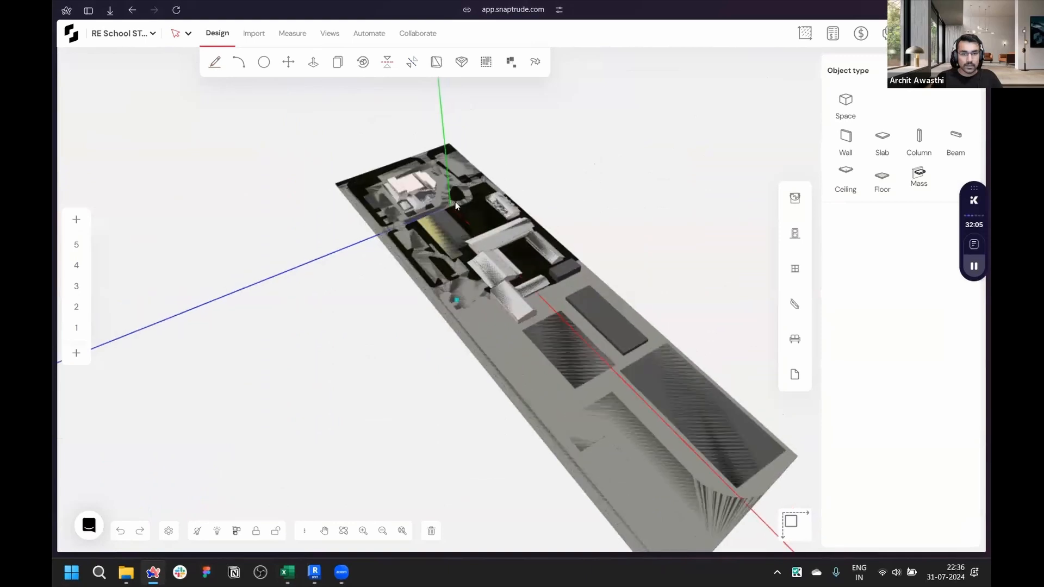
{"action": "scroll", "coordinate": [455, 202], "scroll_direction": "up", "scroll_amount": 5}
{"action": "left_click", "coordinate": [256, 33]}
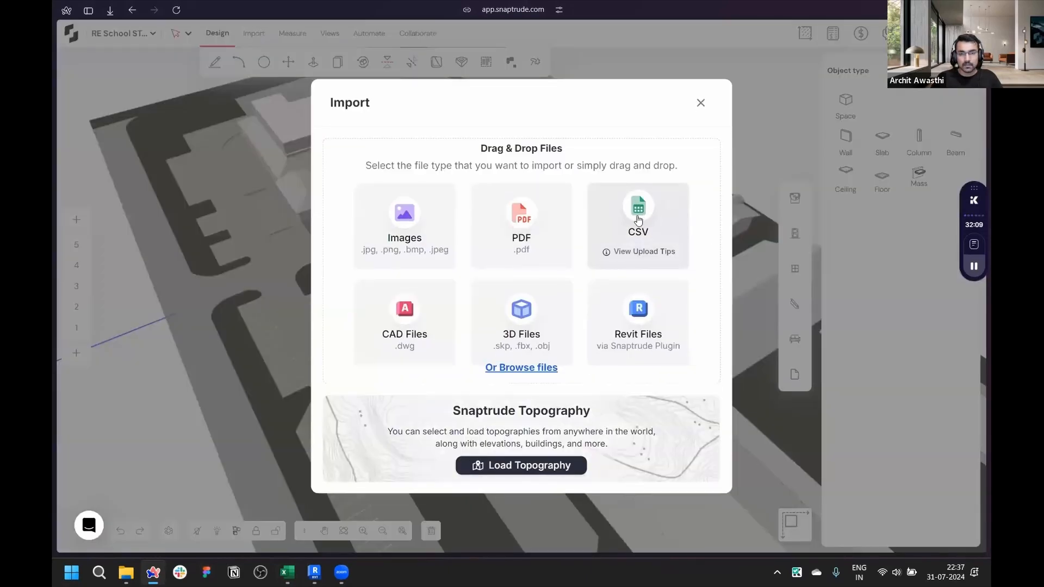
{"action": "left_click", "coordinate": [661, 220]}
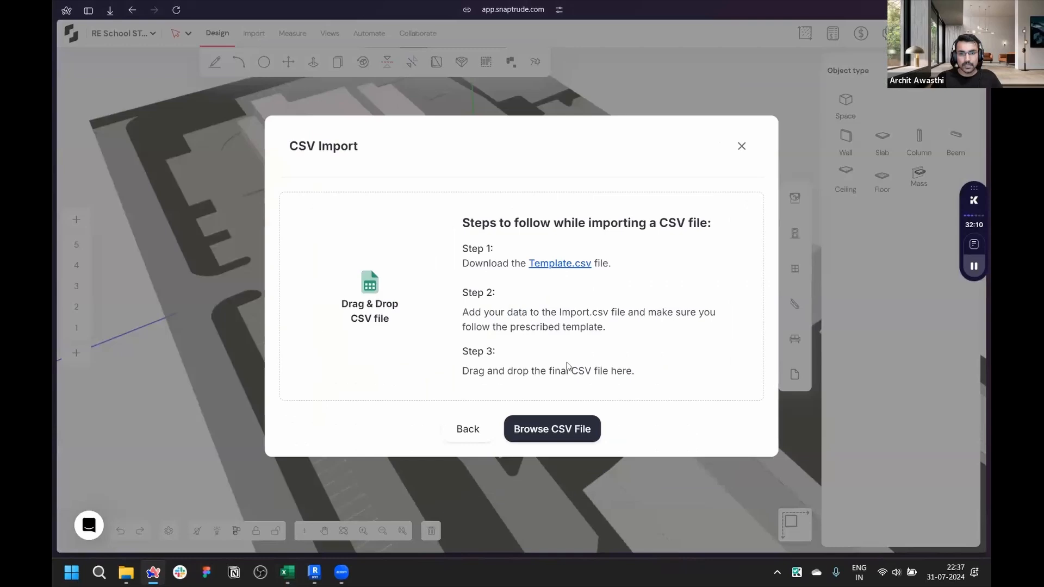
{"action": "left_click", "coordinate": [561, 433]}
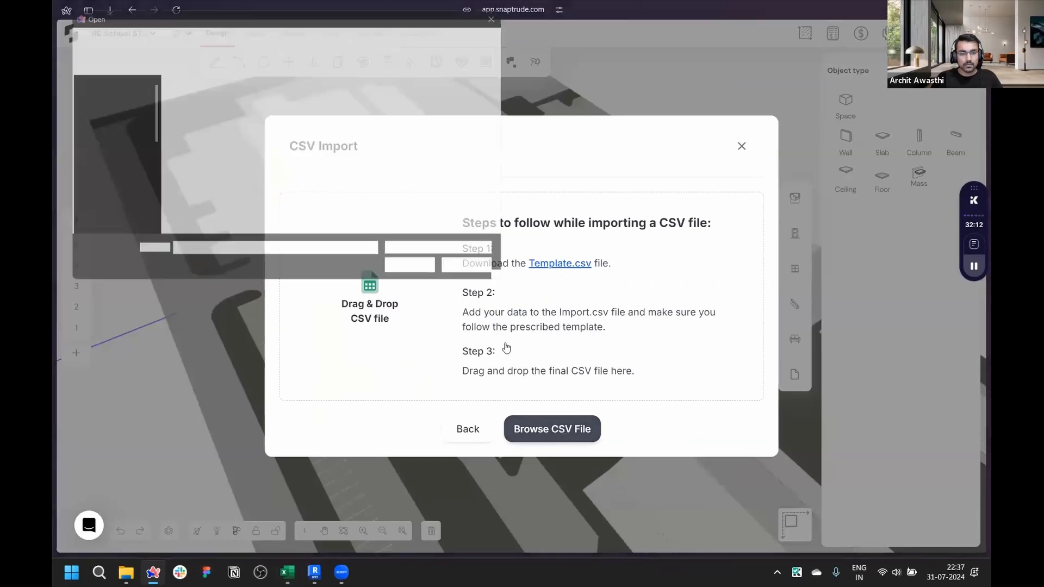
{"action": "left_click", "coordinate": [414, 124]}
{"action": "left_click", "coordinate": [418, 273]}
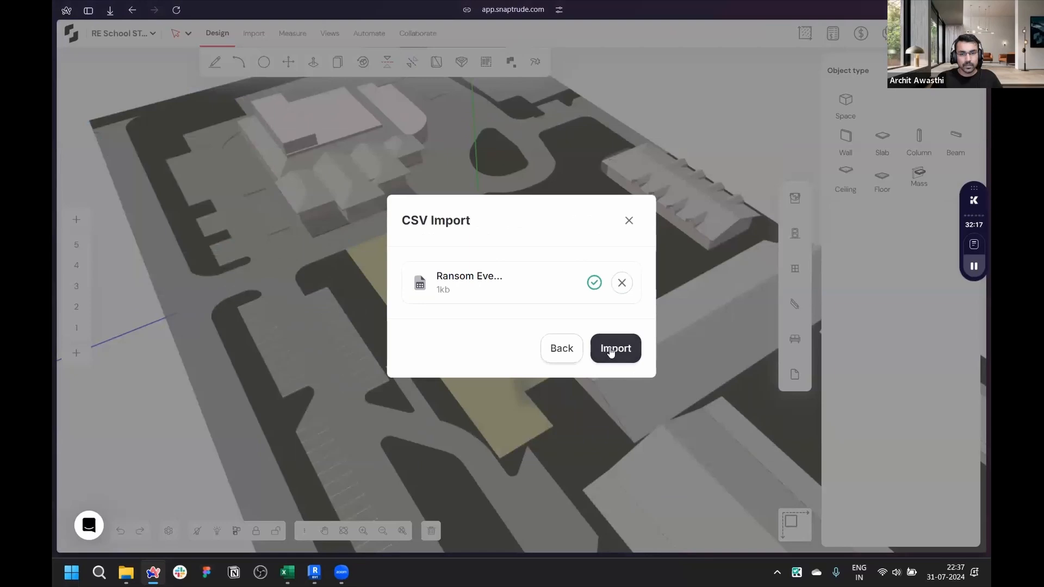
{"action": "left_click", "coordinate": [610, 352]}
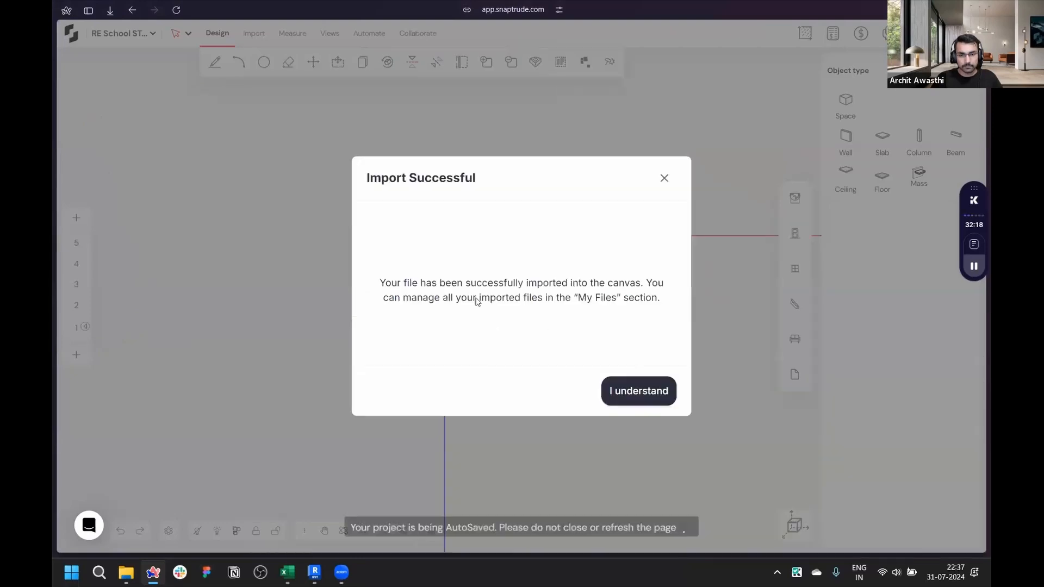
{"action": "left_click", "coordinate": [621, 382]}
- Select the imported site model group and delete it
{"action": "scroll", "coordinate": [533, 428], "scroll_direction": "down", "scroll_amount": 3}
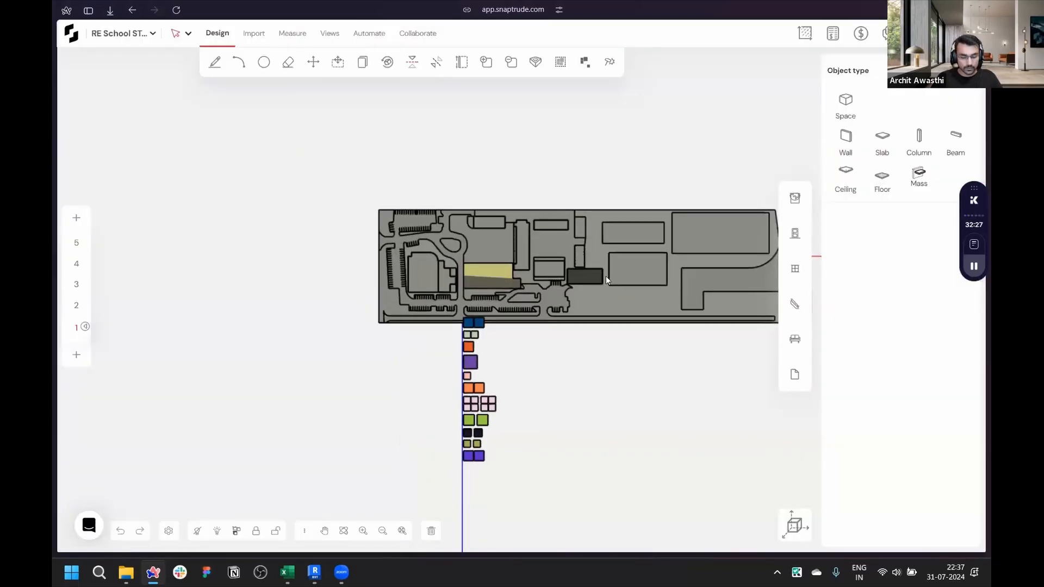
{"action": "left_click", "coordinate": [793, 526]}
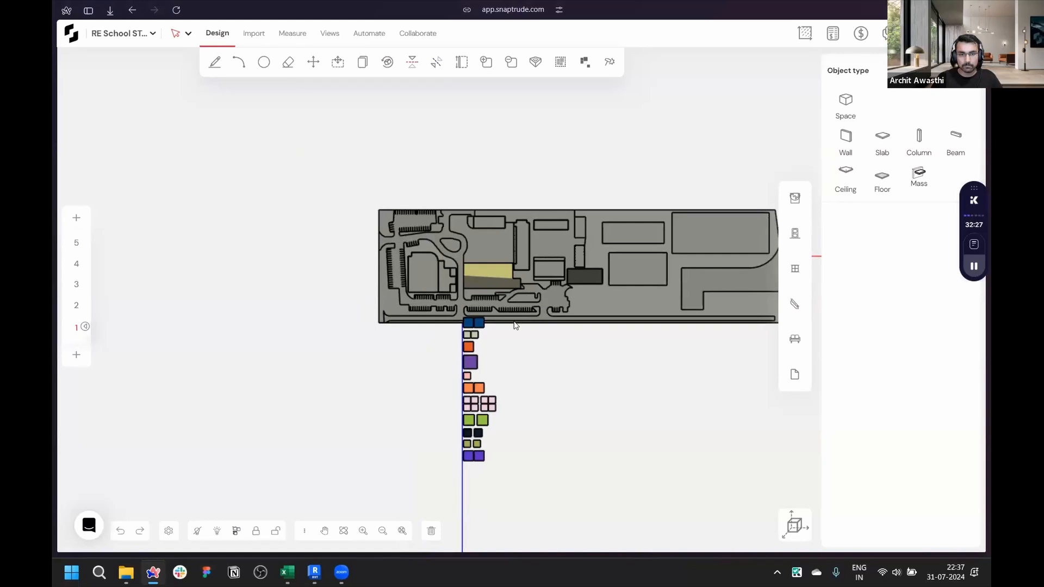
{"action": "scroll", "coordinate": [628, 214], "scroll_direction": "down", "scroll_amount": 3}
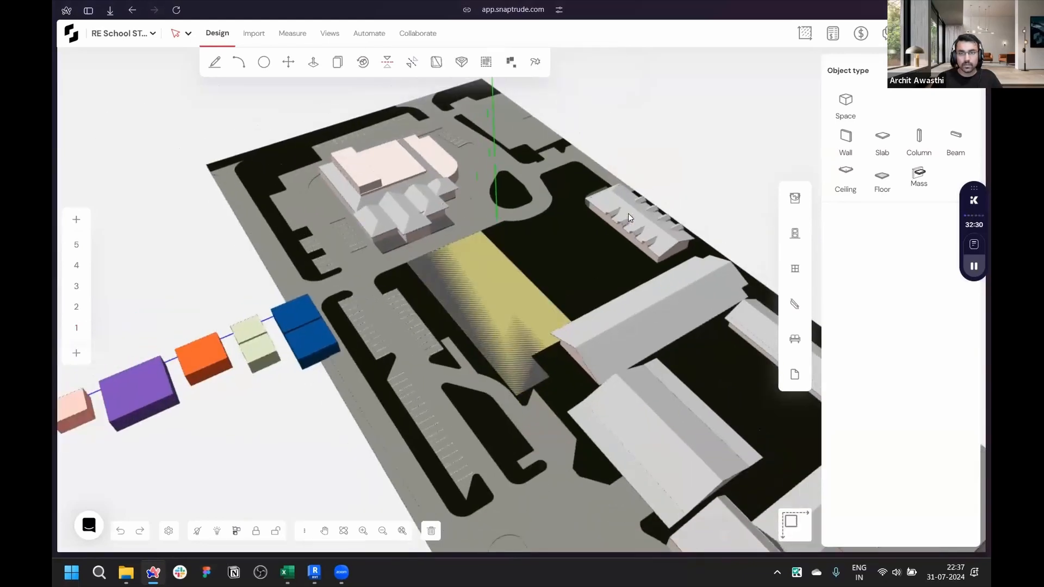
{"action": "left_click", "coordinate": [619, 212]}
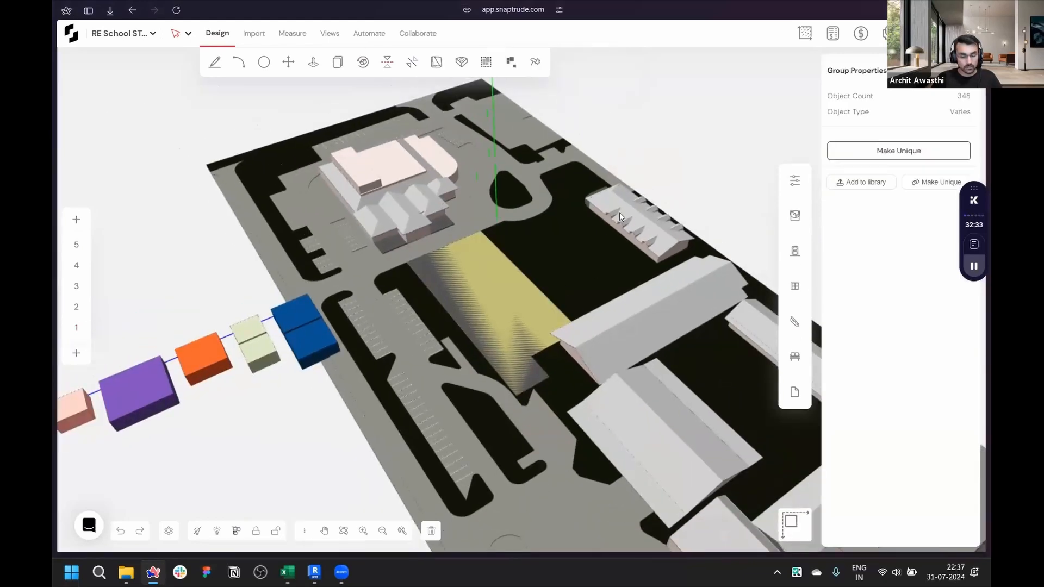
{"action": "key", "text": "Delete"}
{"action": "middle_click_drag", "start_coordinate": [436, 325], "coordinate": [634, 191]}
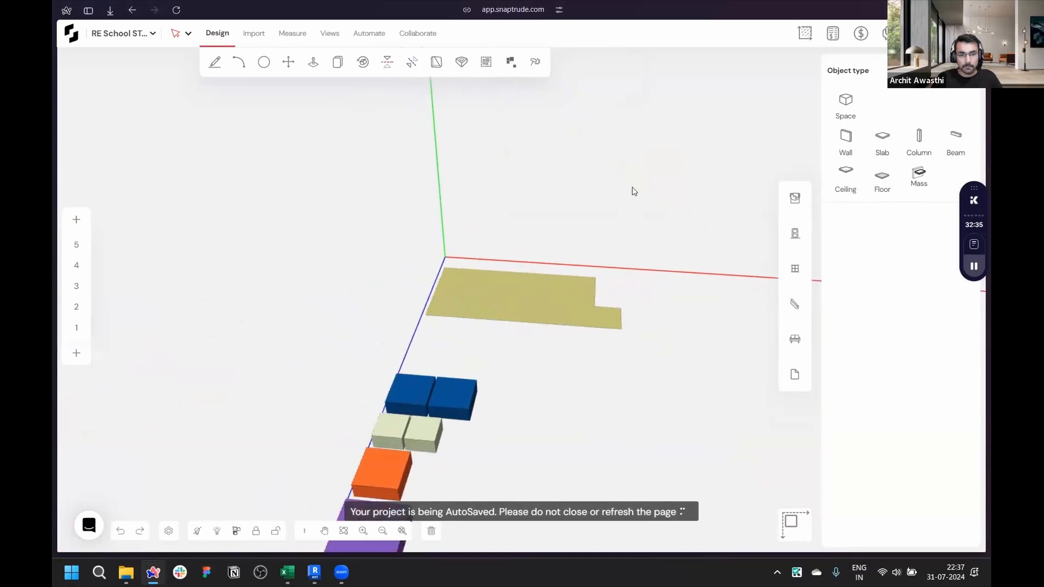
- Orbit around the imported room masses and select a few to inspect their labels and sizes
{"action": "scroll", "coordinate": [630, 195], "scroll_direction": "down", "scroll_amount": 3}
{"action": "scroll", "coordinate": [558, 274], "scroll_direction": "down", "scroll_amount": 1}
{"action": "middle_click_drag", "start_coordinate": [611, 401], "coordinate": [448, 444]}
{"action": "scroll", "coordinate": [163, 382], "scroll_direction": "up", "scroll_amount": 3}
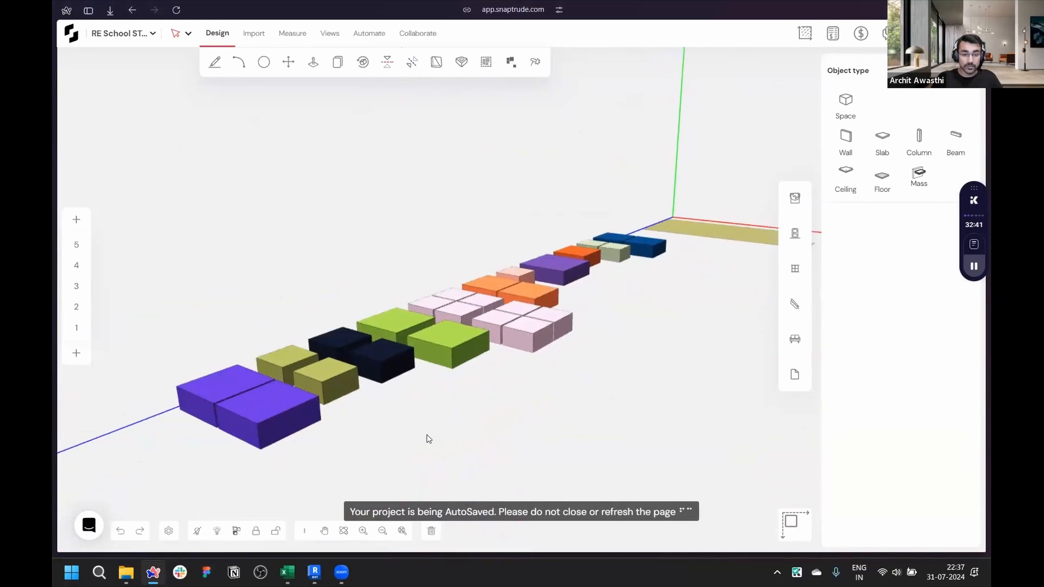
{"action": "scroll", "coordinate": [289, 410], "scroll_direction": "up", "scroll_amount": 5}
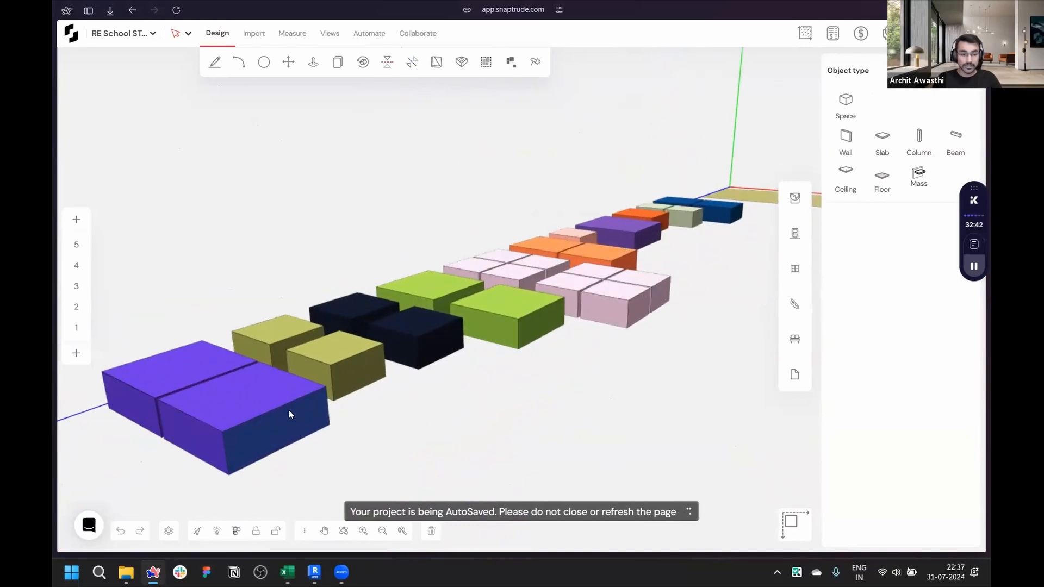
{"action": "scroll", "coordinate": [579, 386], "scroll_direction": "down", "scroll_amount": 8}
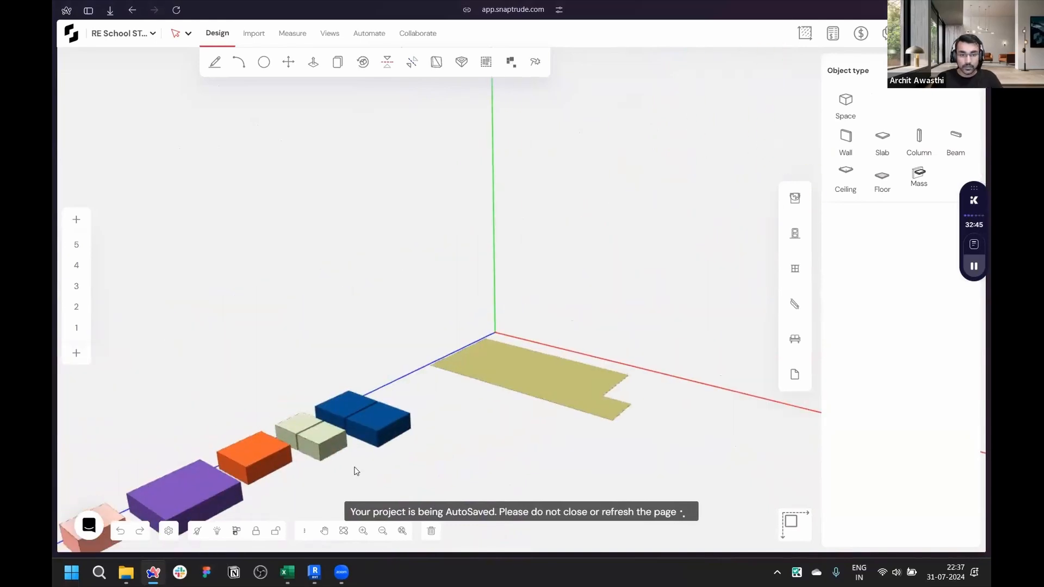
{"action": "scroll", "coordinate": [393, 393], "scroll_direction": "up", "scroll_amount": 5}
{"action": "left_click", "coordinate": [393, 394]}
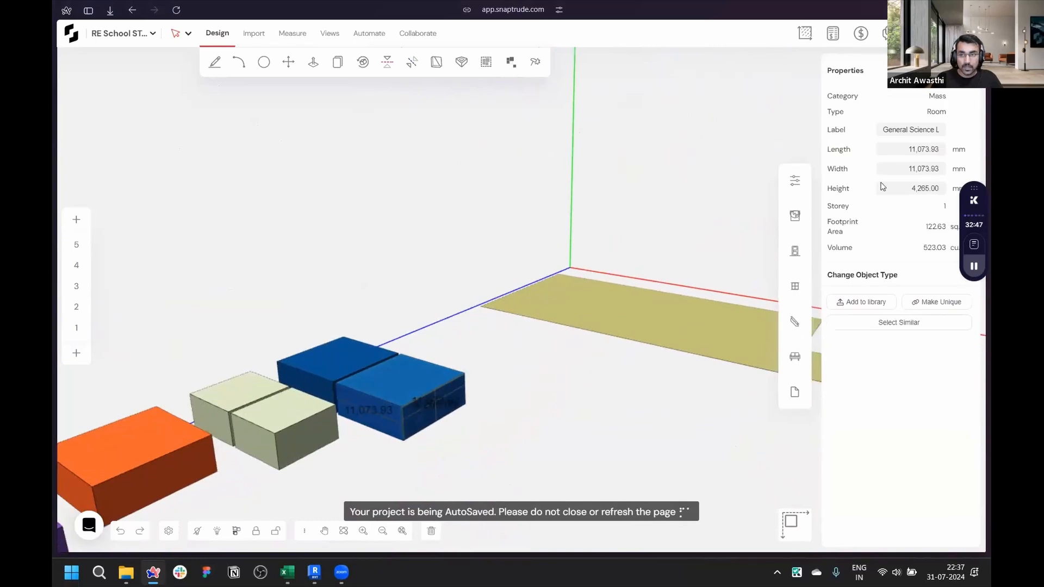
{"action": "scroll", "coordinate": [303, 419], "scroll_direction": "up", "scroll_amount": 3}
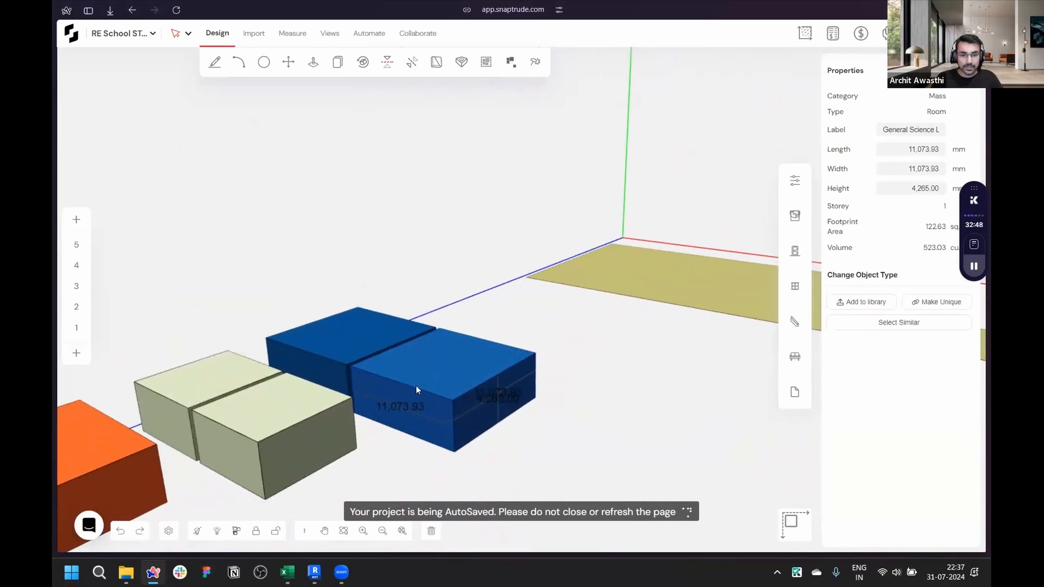
{"action": "scroll", "coordinate": [256, 415], "scroll_direction": "up", "scroll_amount": 4}
{"action": "left_click", "coordinate": [256, 415]}
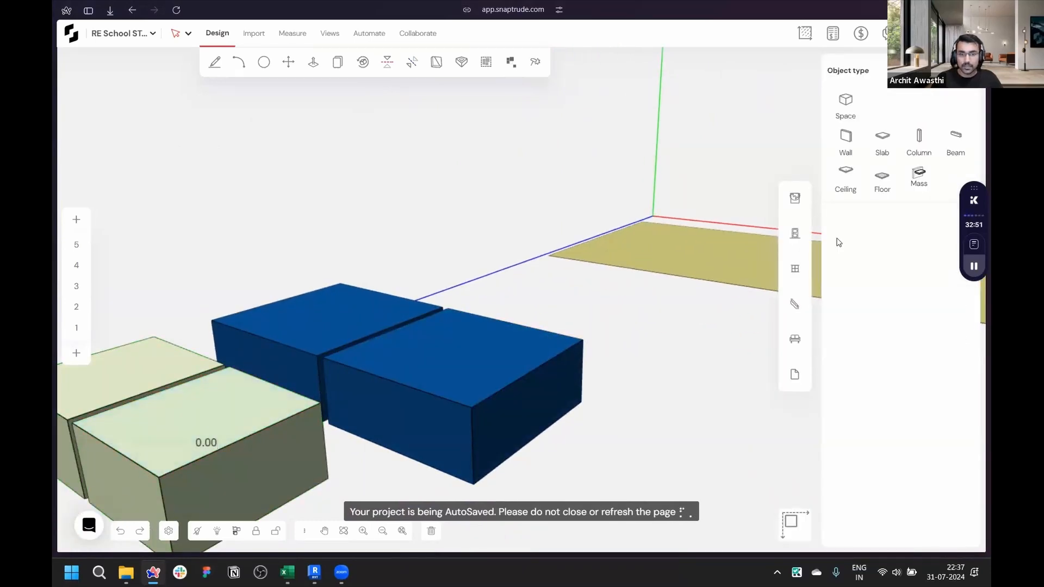
{"action": "left_click", "coordinate": [269, 417]}
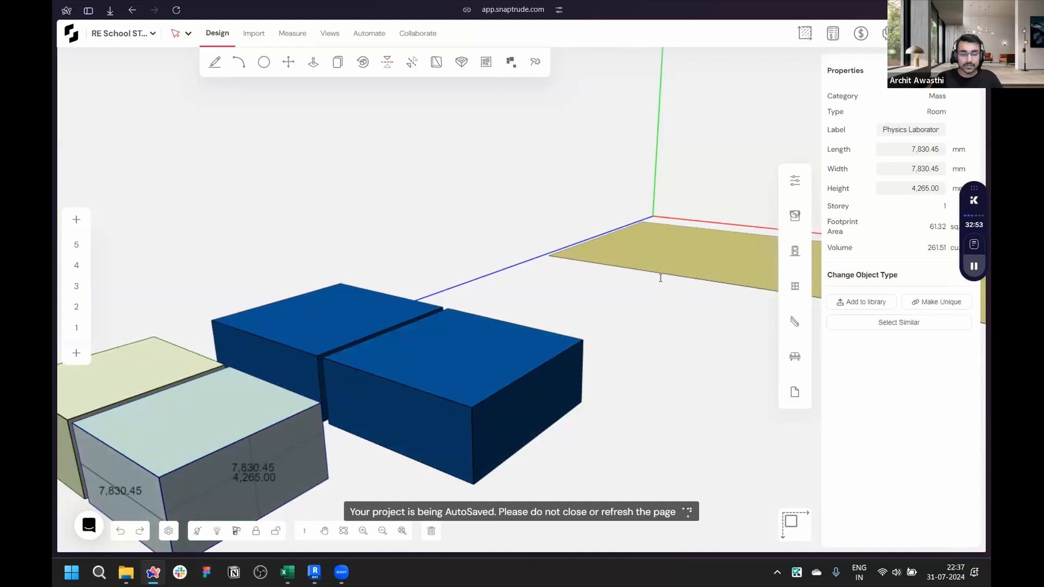
{"action": "scroll", "coordinate": [661, 278], "scroll_direction": "down", "scroll_amount": 10}
{"action": "left_click", "coordinate": [664, 326]}
{"action": "middle_click_drag", "start_coordinate": [296, 327], "coordinate": [194, 393]}
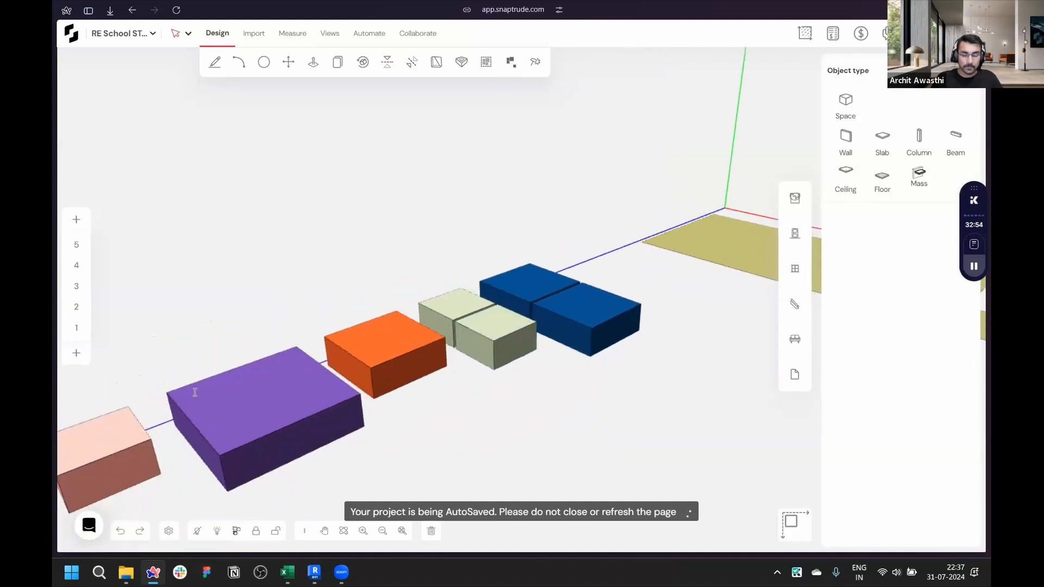
{"action": "scroll", "coordinate": [190, 380], "scroll_direction": "down", "scroll_amount": 4}
{"action": "scroll", "coordinate": [427, 390], "scroll_direction": "down", "scroll_amount": 6}
{"action": "middle_click_drag", "start_coordinate": [431, 391], "coordinate": [562, 432]}
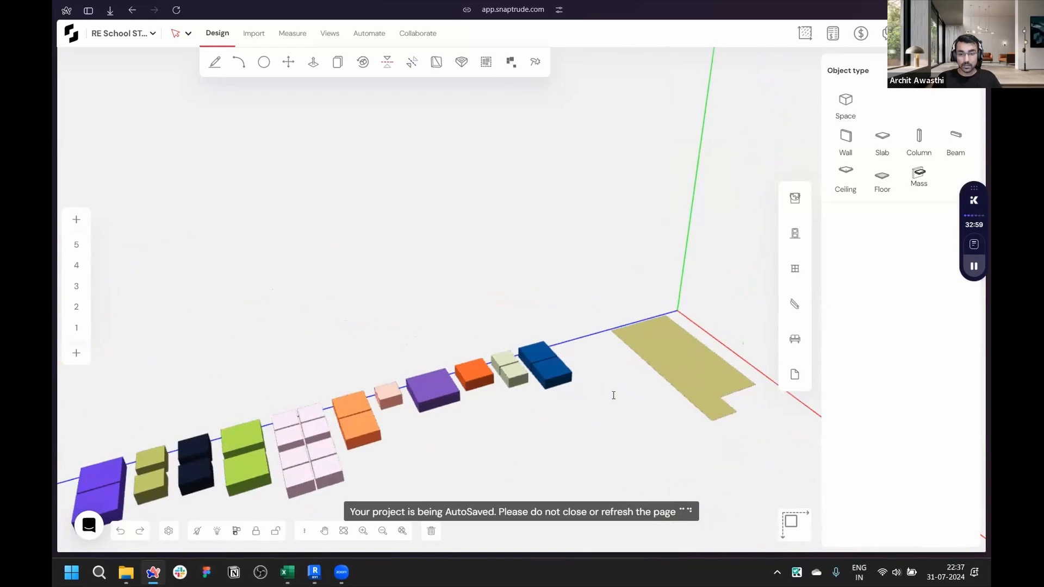
- Orbit and zoom around the imported room masses and select one to inspect its properties
{"action": "middle_click_drag", "start_coordinate": [507, 433], "coordinate": [588, 311]}
{"action": "scroll", "coordinate": [568, 255], "scroll_direction": "up", "scroll_amount": 2}
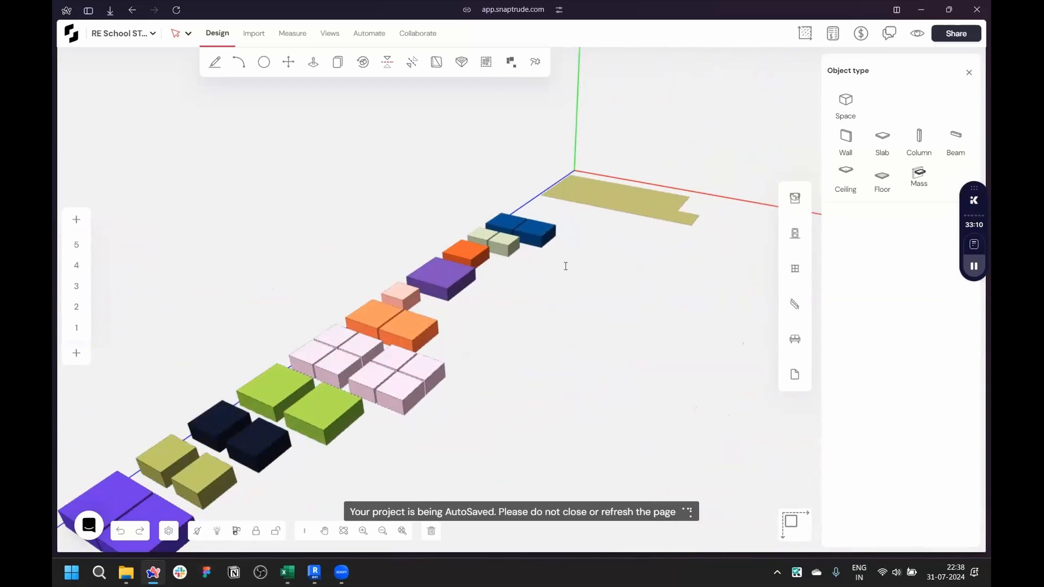
{"action": "scroll", "coordinate": [565, 266], "scroll_direction": "down", "scroll_amount": 5}
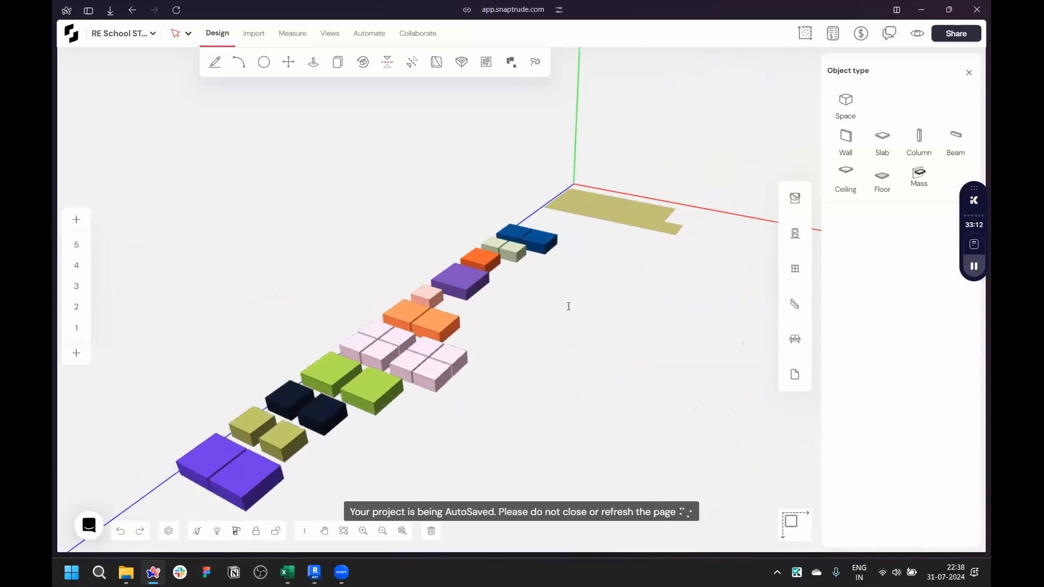
{"action": "key", "text": "ctrl+s"}
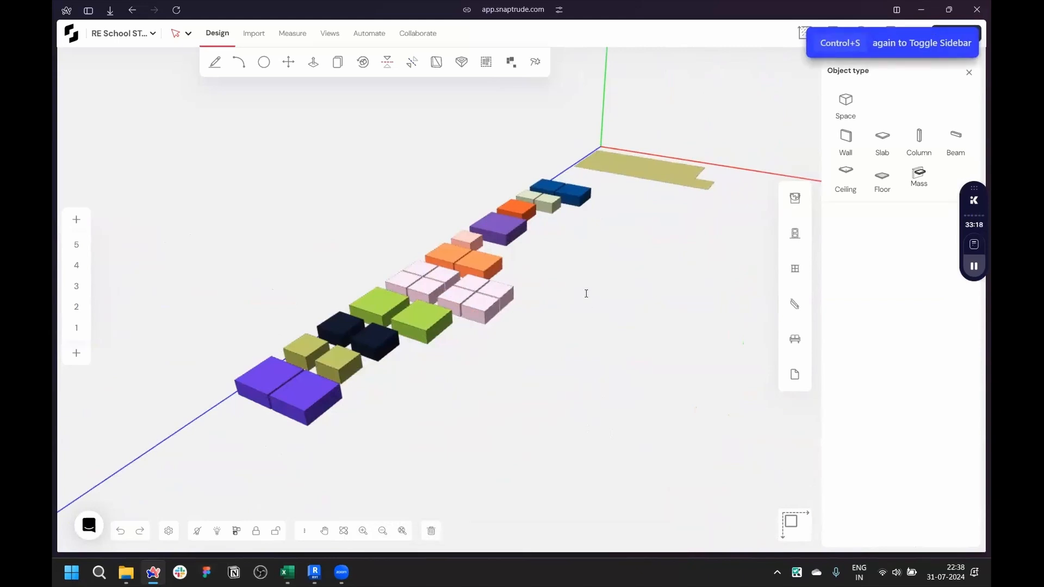
{"action": "scroll", "coordinate": [469, 261], "scroll_direction": "up", "scroll_amount": 3}
{"action": "left_click", "coordinate": [470, 261]}
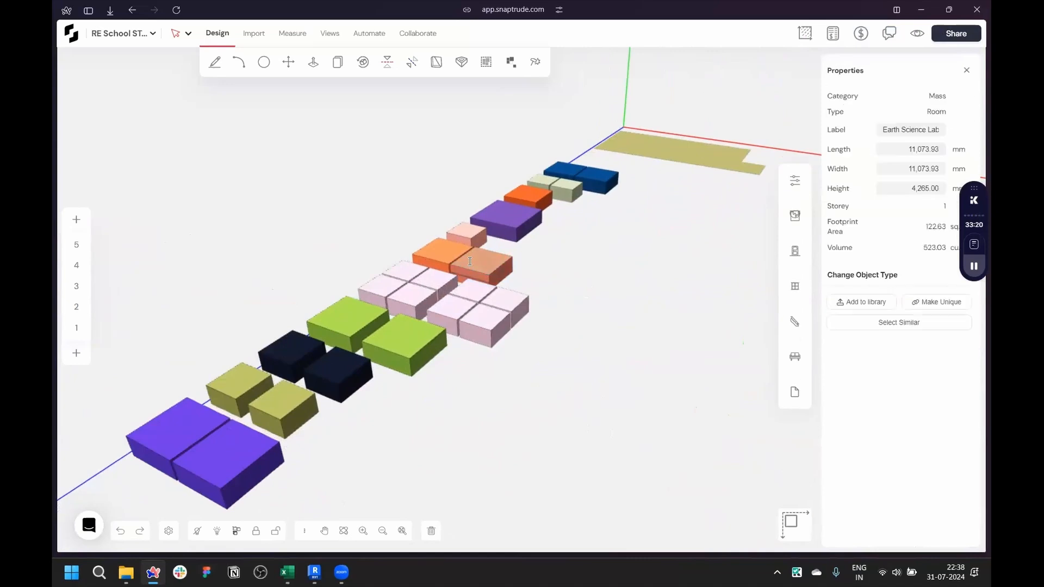
{"action": "left_click", "coordinate": [539, 301]}
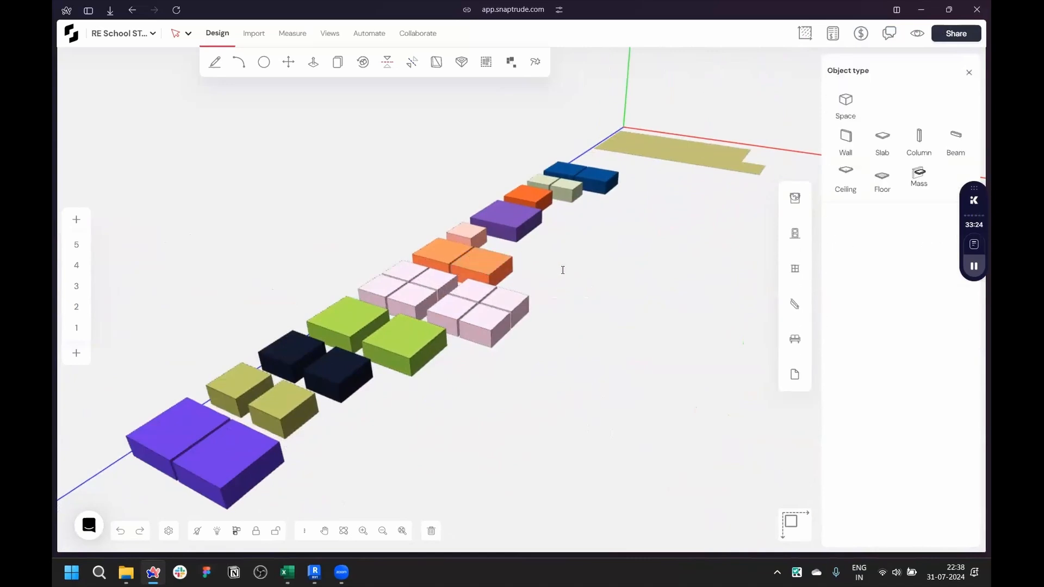
{"action": "scroll", "coordinate": [594, 253], "scroll_direction": "up", "scroll_amount": 5}
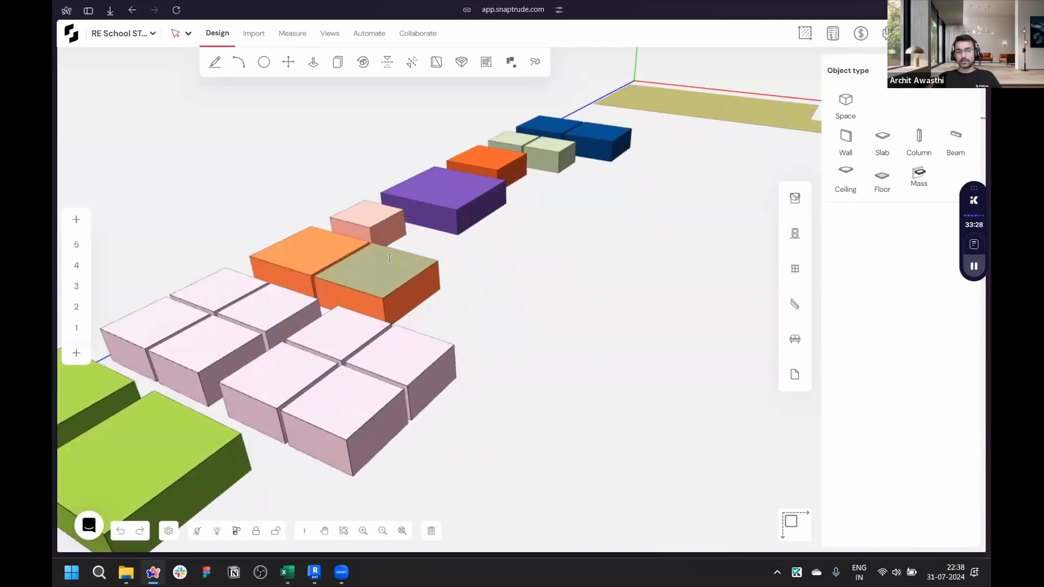
{"action": "scroll", "coordinate": [478, 376], "scroll_direction": "down", "scroll_amount": 3}
{"action": "scroll", "coordinate": [702, 212], "scroll_direction": "up", "scroll_amount": 5}
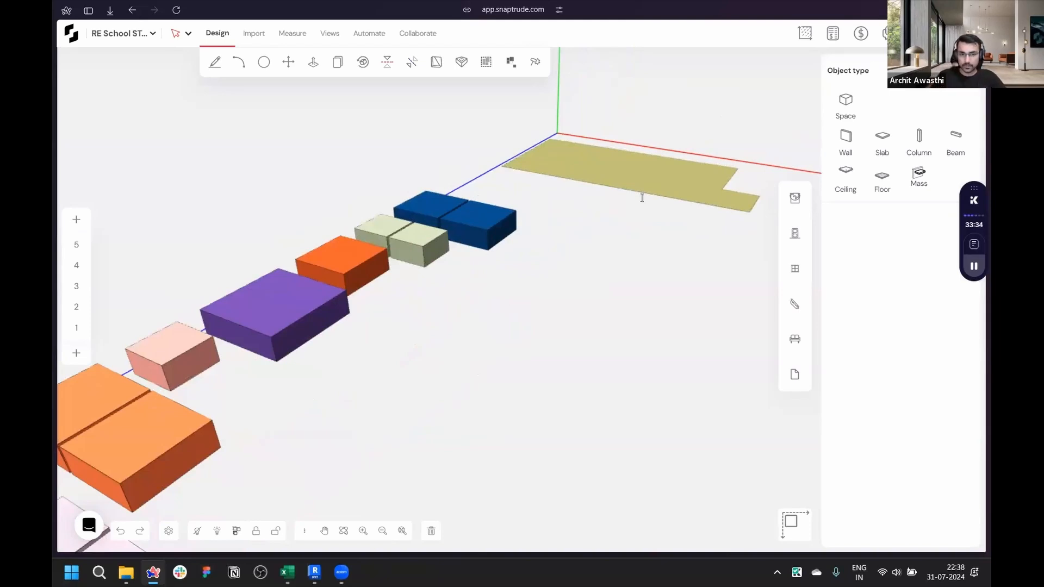
- Draw a rectangular space mass about 18,200 by 11,000 mm beside the row of room masses
{"action": "key", "text": "d"}
{"action": "left_click", "coordinate": [573, 315]}
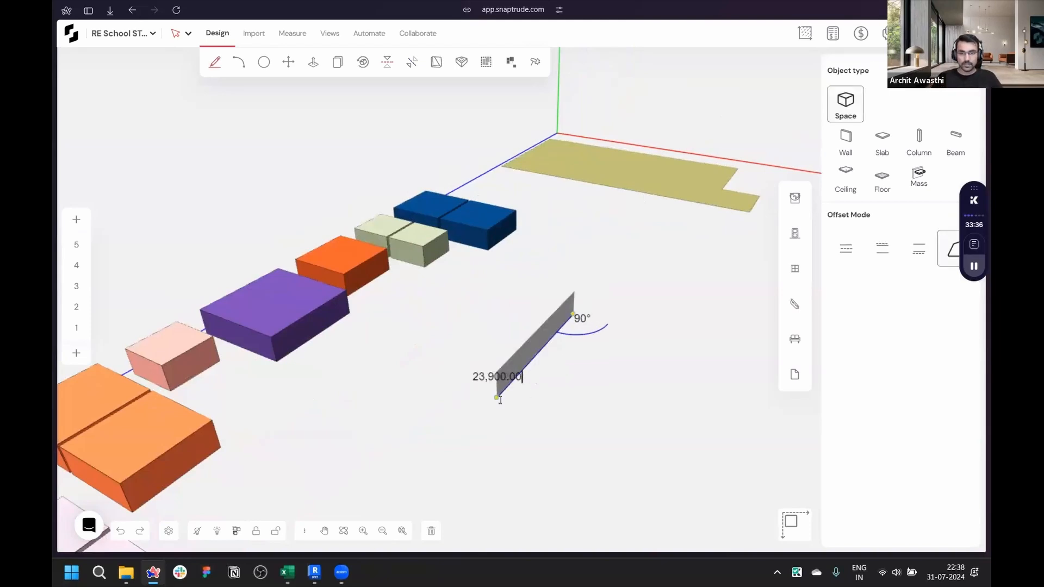
{"action": "left_click", "coordinate": [518, 374]}
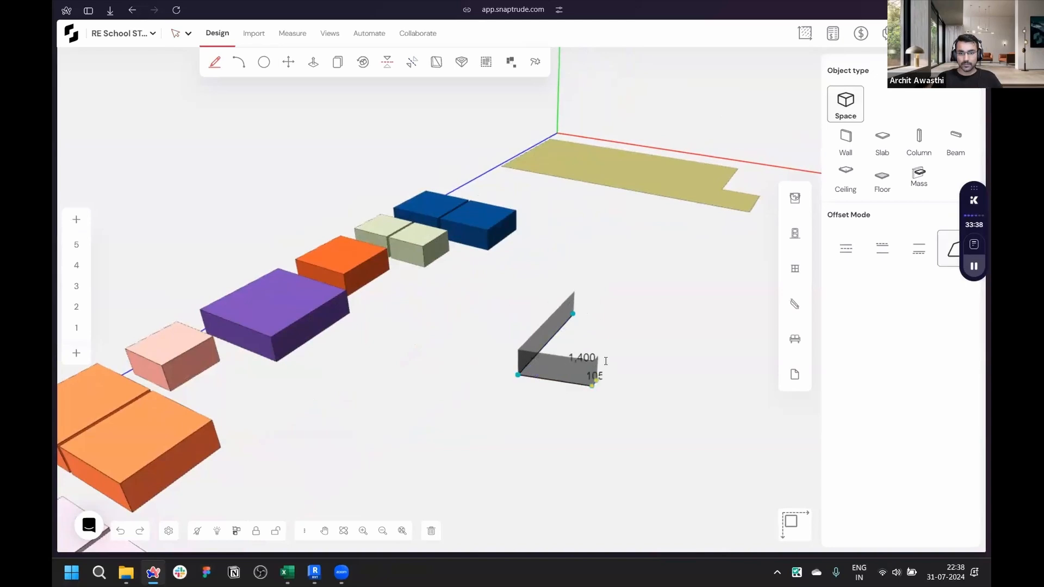
{"action": "left_click", "coordinate": [590, 400]}
{"action": "left_click", "coordinate": [638, 332]}
{"action": "left_click", "coordinate": [573, 314]}
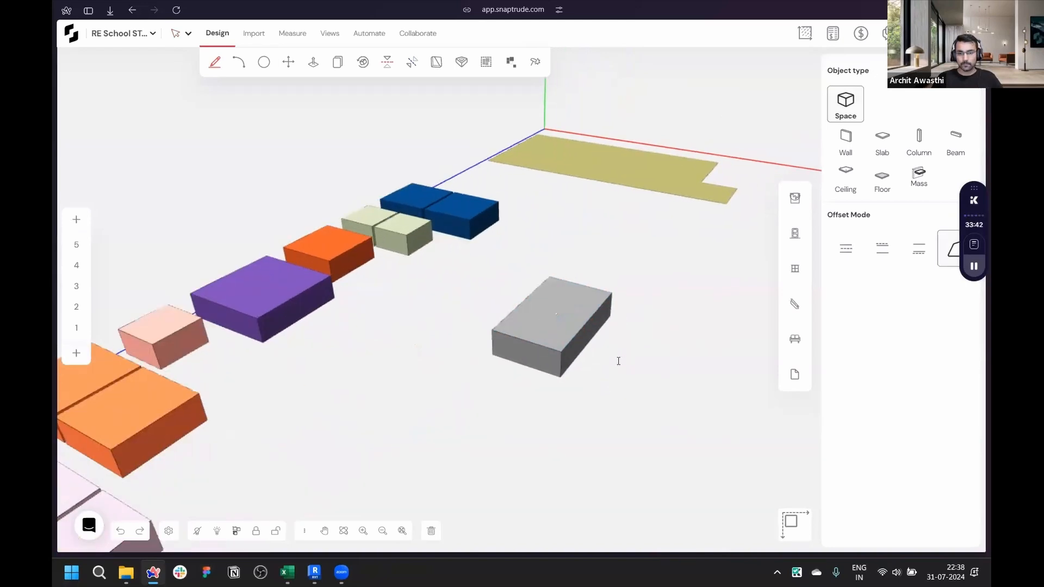
- Draw a second rectangular space mass about 17,800 by 15,700 mm adjoining the first one's corner
{"action": "left_click", "coordinate": [587, 343]}
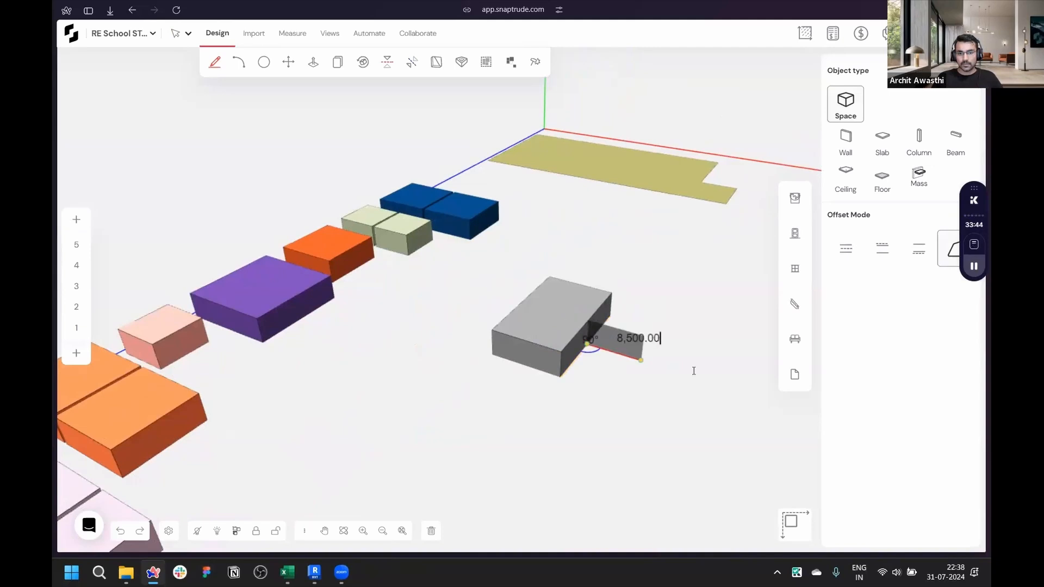
{"action": "left_click", "coordinate": [690, 375]}
{"action": "left_click", "coordinate": [647, 456]}
{"action": "left_click", "coordinate": [531, 413]}
{"action": "left_click", "coordinate": [587, 344]}
{"action": "key", "text": "Escape"}
{"action": "scroll", "coordinate": [648, 401], "scroll_direction": "down", "scroll_amount": 3}
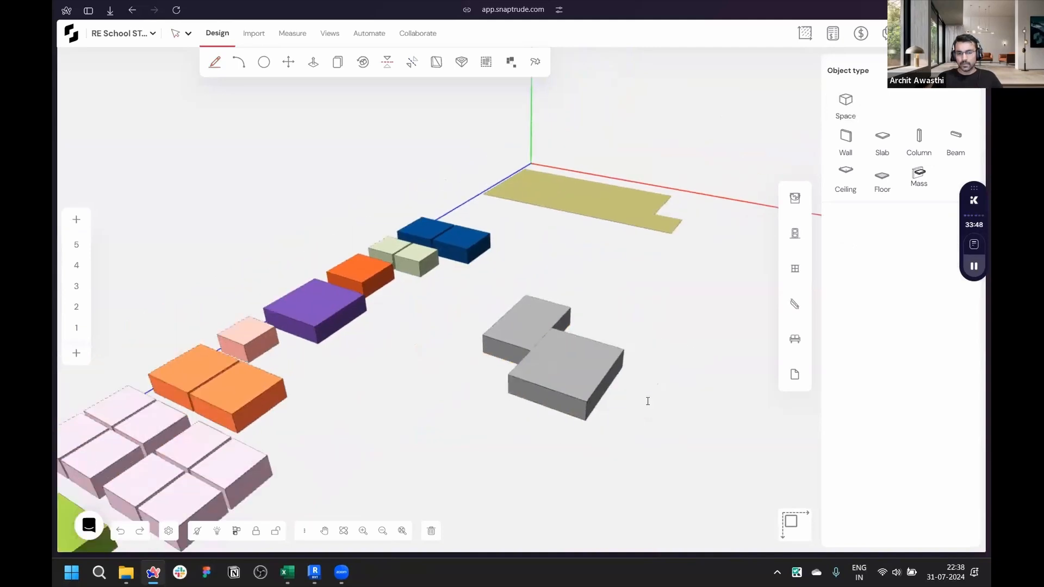
- Select the second mass and set its label to LIVINg room
{"action": "scroll", "coordinate": [648, 400], "scroll_direction": "up", "scroll_amount": 5}
{"action": "left_click", "coordinate": [517, 353]}
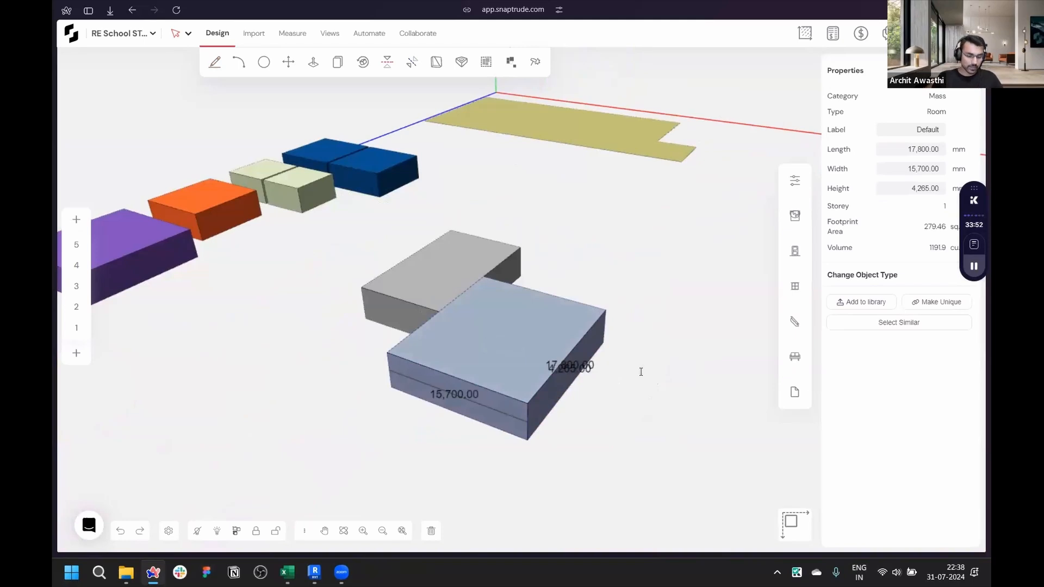
{"action": "key", "text": "o"}
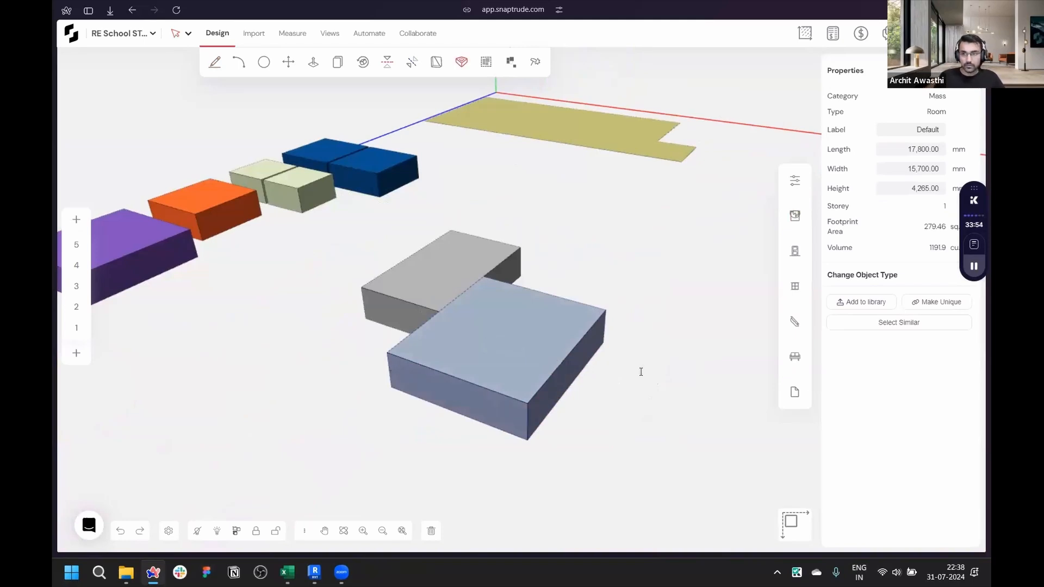
{"action": "key", "text": "Escape"}
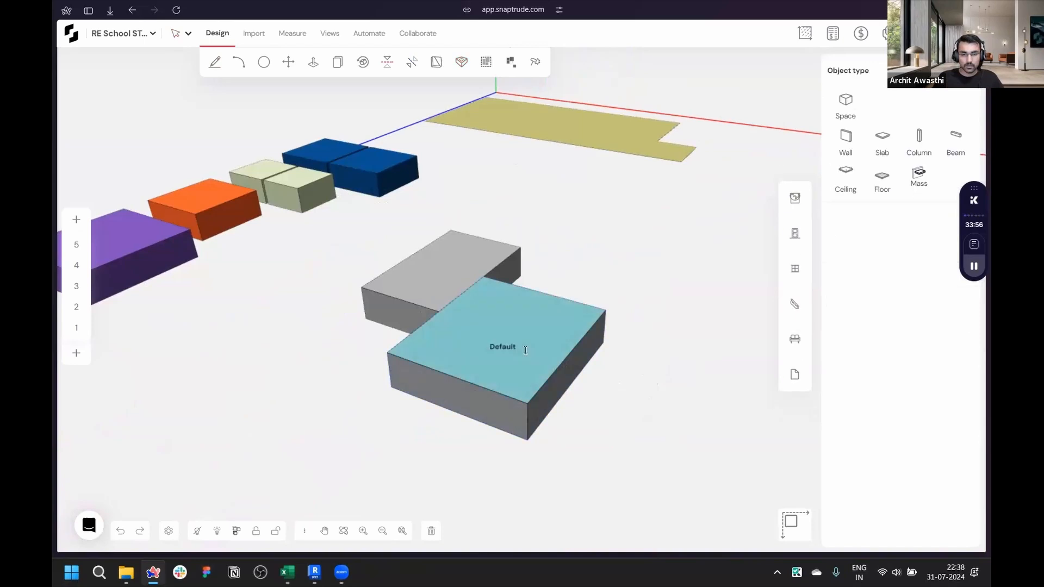
{"action": "left_click", "coordinate": [526, 351]}
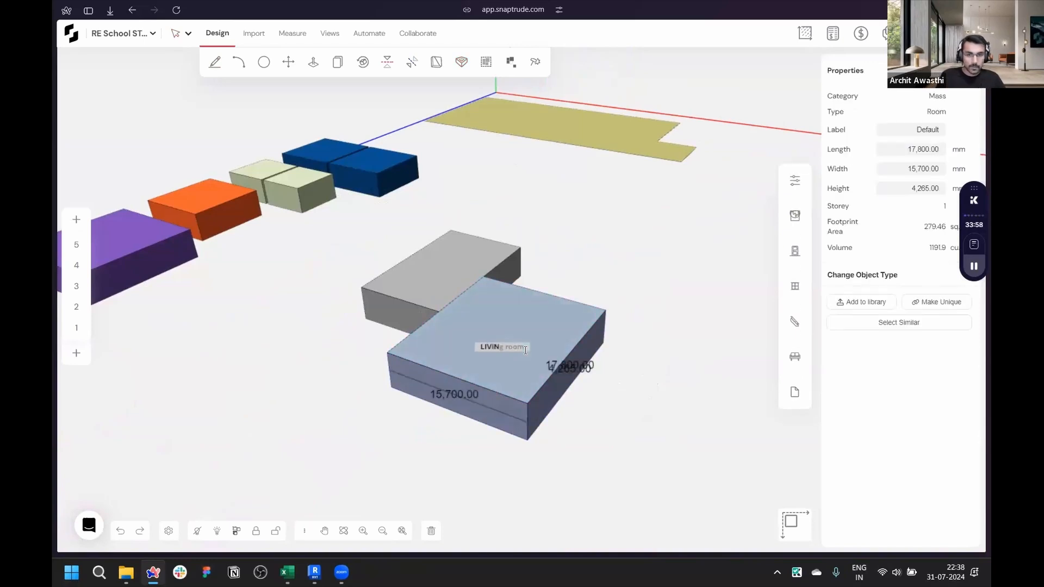
{"action": "key", "text": "Return"}
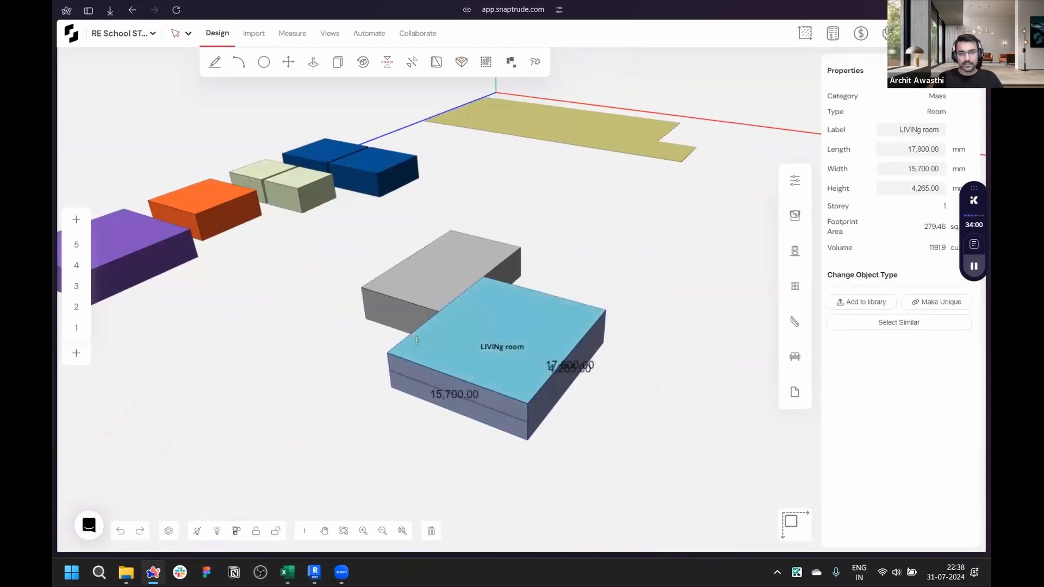
- Select the first mass and set its label to Balcony
{"action": "right_click_drag", "start_coordinate": [371, 349], "coordinate": [800, 344]}
{"action": "left_click", "coordinate": [434, 375]}
{"action": "key", "text": "o"}
{"action": "key", "text": "Escape"}
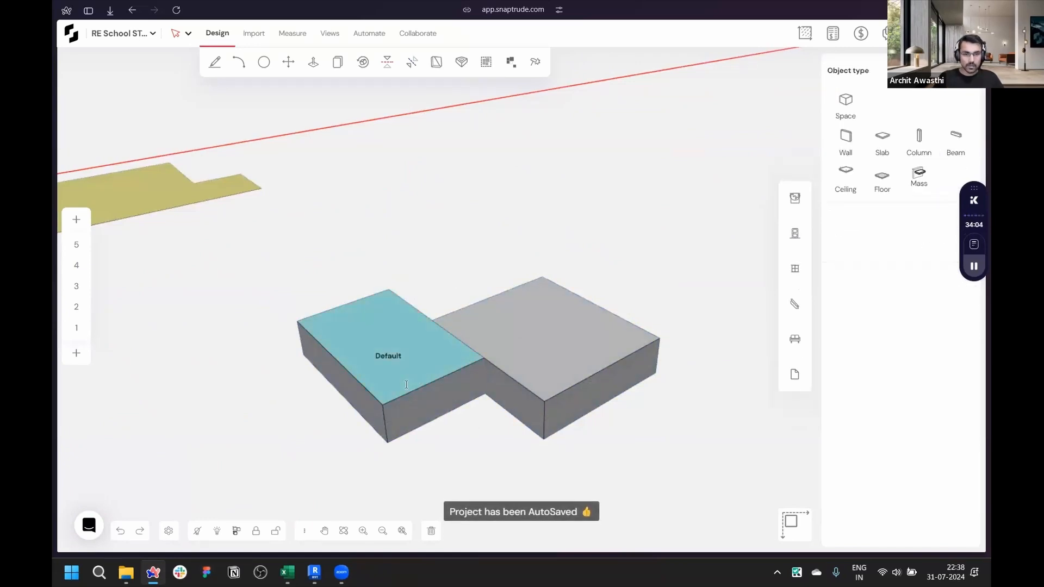
{"action": "left_click", "coordinate": [423, 372]}
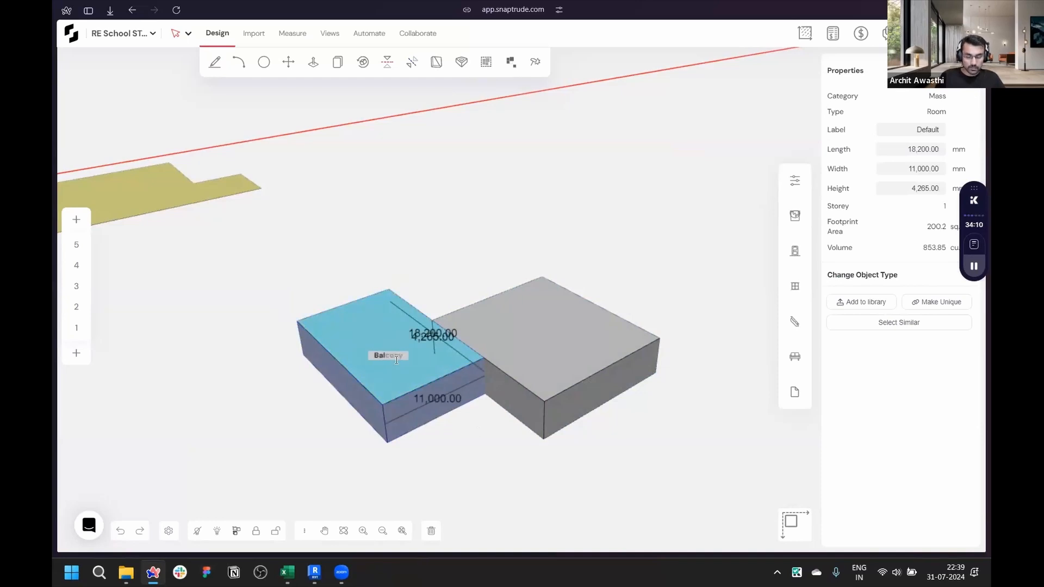
{"action": "key", "text": "Return"}
- Lower the Balcony mass by pushing its top face down
{"action": "scroll", "coordinate": [367, 450], "scroll_direction": "up", "scroll_amount": 3}
{"action": "left_click", "coordinate": [450, 463]}
{"action": "right_click_drag", "start_coordinate": [449, 463], "coordinate": [435, 332]}
- Draw a third rectangular space mass about 14,500 by 12,000 mm adjoining the LIVINg room mass
{"action": "right_click_drag", "start_coordinate": [428, 390], "coordinate": [263, 426]}
{"action": "scroll", "coordinate": [264, 427], "scroll_direction": "down", "scroll_amount": 3}
{"action": "right_click_drag", "start_coordinate": [471, 473], "coordinate": [617, 415]}
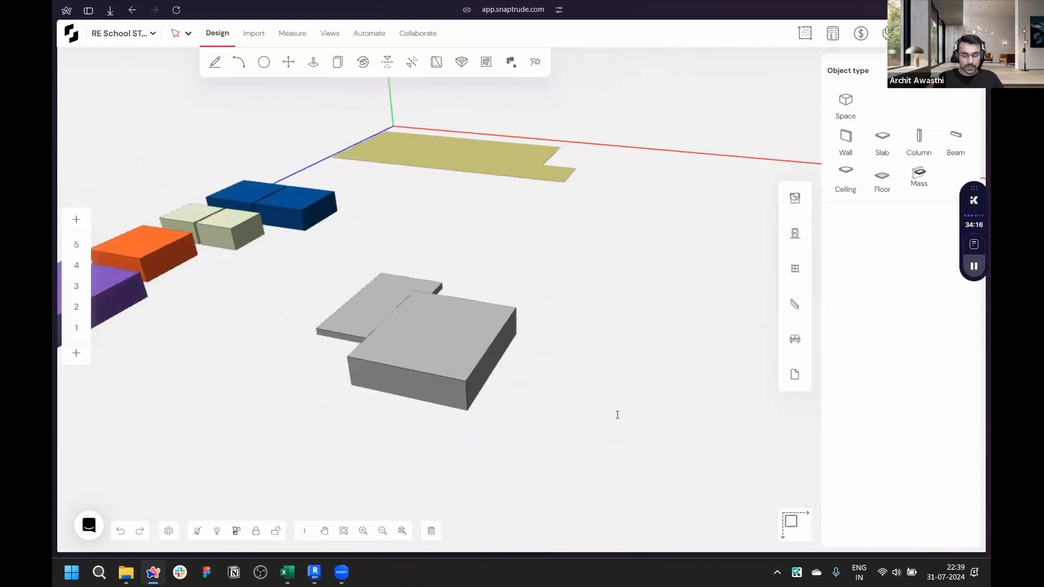
{"action": "scroll", "coordinate": [615, 415], "scroll_direction": "up", "scroll_amount": 2}
{"action": "key", "text": "d"}
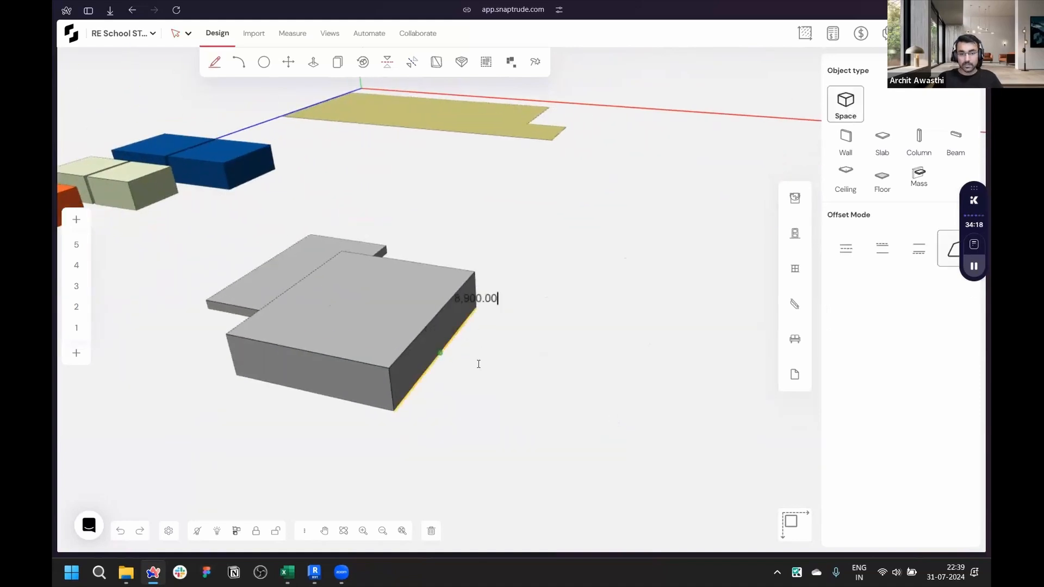
{"action": "left_click", "coordinate": [440, 353]}
{"action": "left_click", "coordinate": [564, 376]}
{"action": "left_click", "coordinate": [509, 495]}
{"action": "left_click", "coordinate": [356, 458]}
{"action": "scroll", "coordinate": [622, 473], "scroll_direction": "down", "scroll_amount": 1}
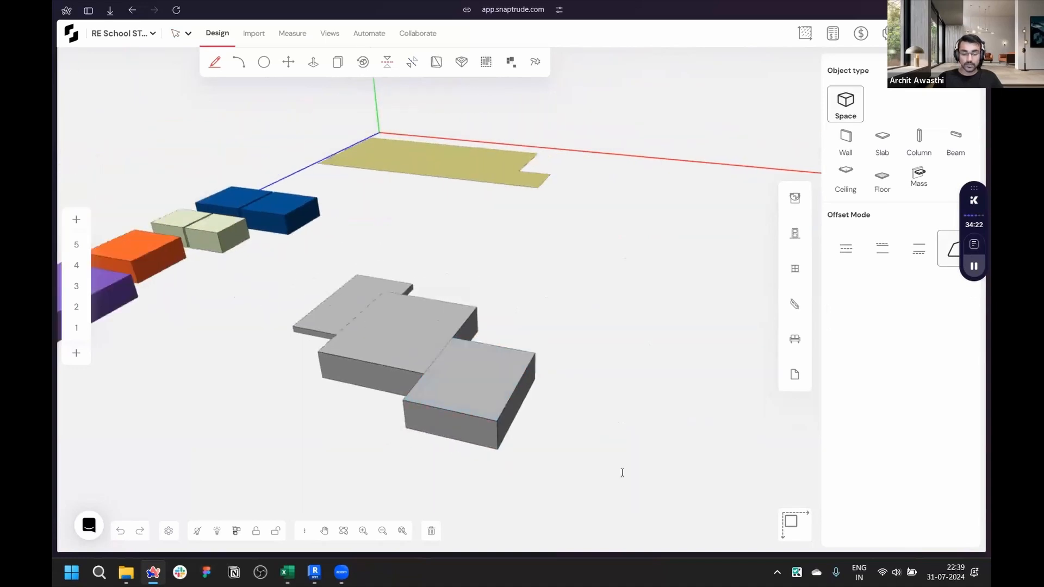
- Draw a fourth space mass about 15,500 by 9,700 mm in the notch between the existing masses
{"action": "scroll", "coordinate": [622, 473], "scroll_direction": "up", "scroll_amount": 2}
{"action": "right_click_drag", "start_coordinate": [622, 472], "coordinate": [517, 389]}
{"action": "right_click_drag", "start_coordinate": [585, 385], "coordinate": [114, 431]}
{"action": "right_click_drag", "start_coordinate": [625, 348], "coordinate": [366, 305]}
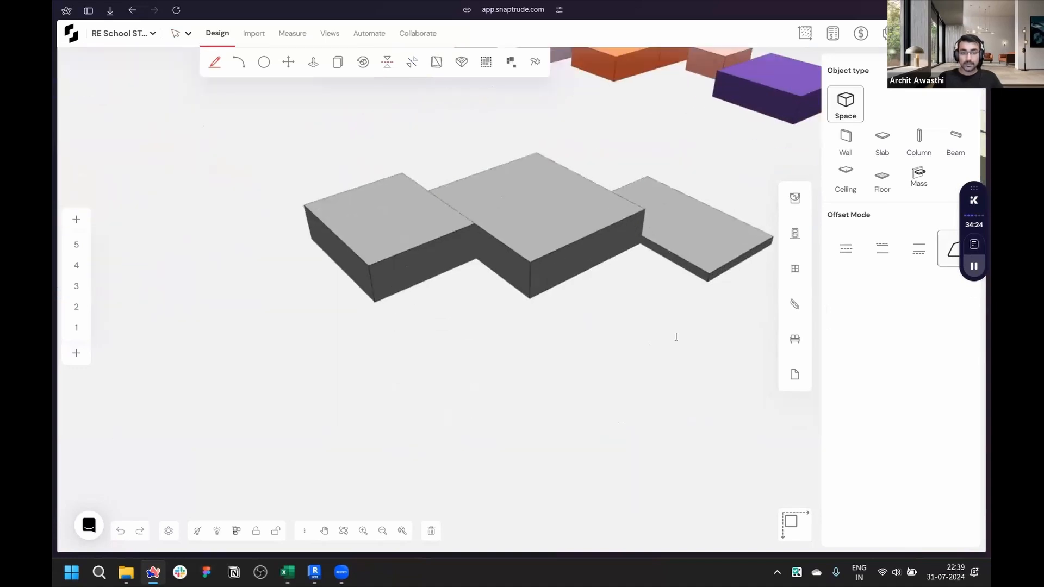
{"action": "scroll", "coordinate": [675, 336], "scroll_direction": "up", "scroll_amount": 1}
{"action": "mouse_move", "coordinate": [571, 261]}
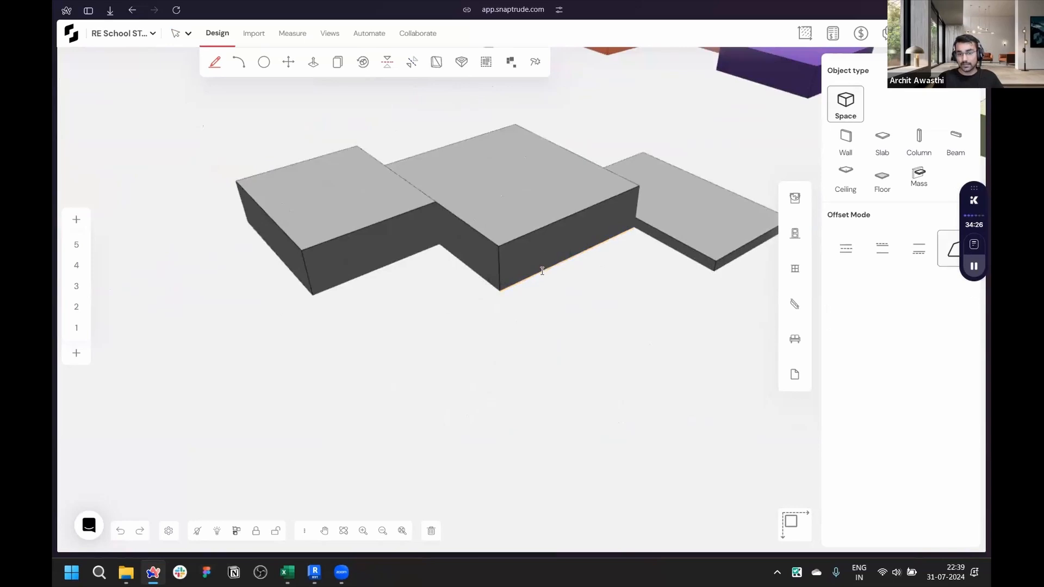
{"action": "left_click", "coordinate": [540, 271]}
{"action": "left_click", "coordinate": [597, 308]}
{"action": "left_click", "coordinate": [496, 362]}
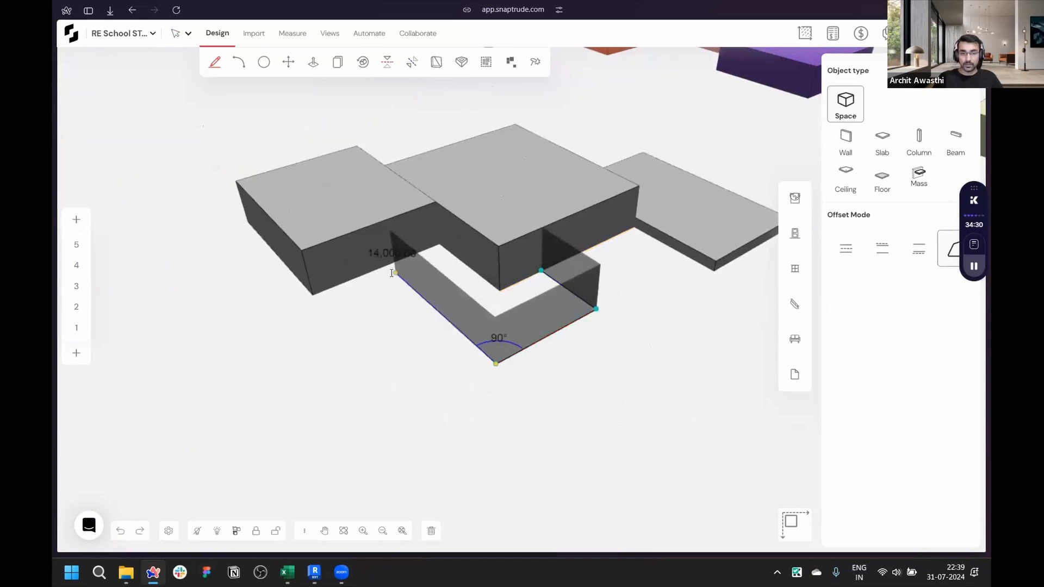
{"action": "left_click", "coordinate": [387, 267]}
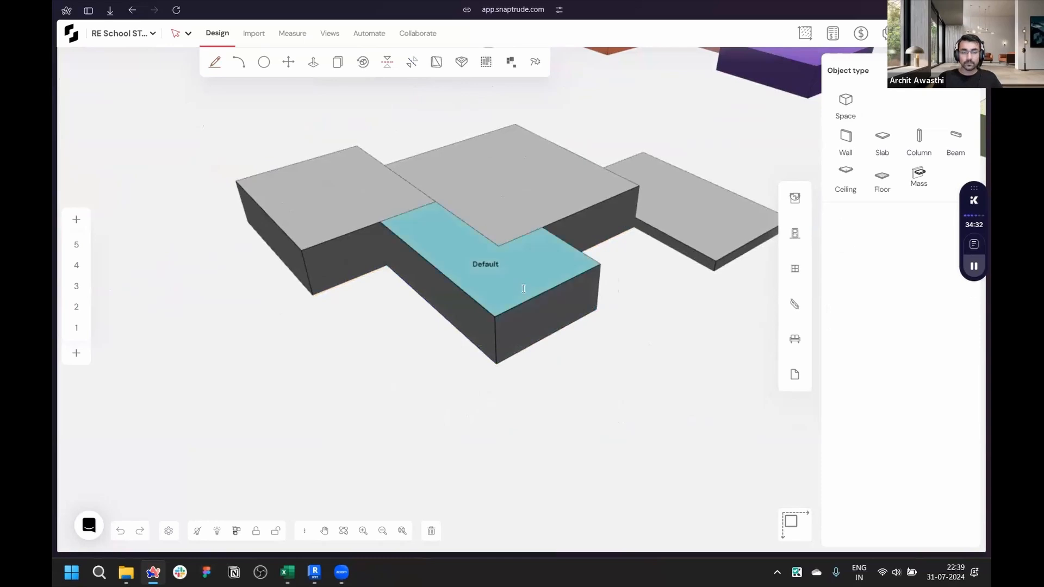
- Label the fourth mass Swimming pool
{"action": "left_click", "coordinate": [524, 289]}
{"action": "type", "text": "Swimming pool"}
{"action": "key", "text": "Return"}
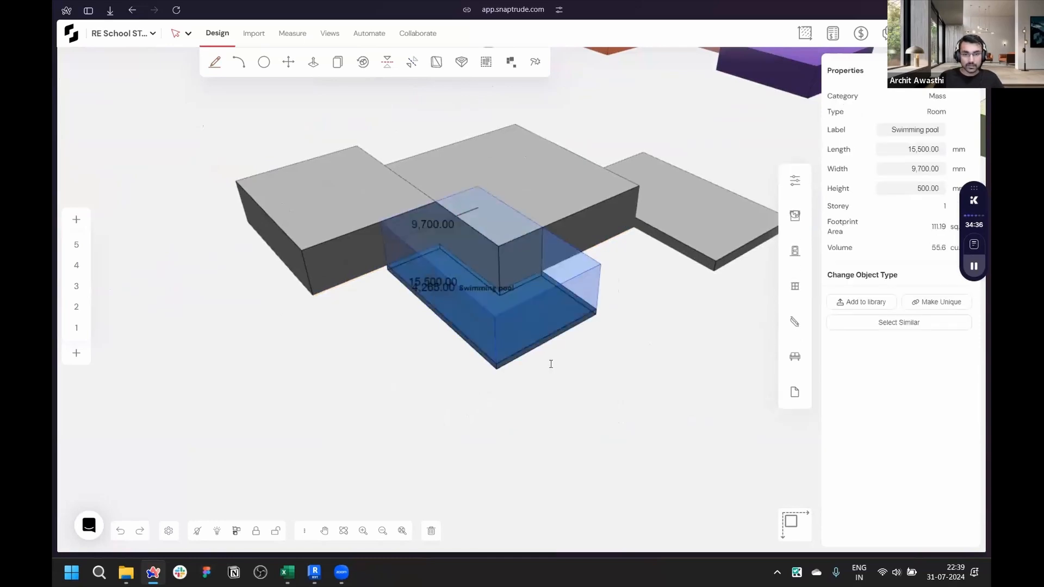
- Label the 14,500 by 12,000 mm mass Deck
{"action": "left_click", "coordinate": [349, 264]}
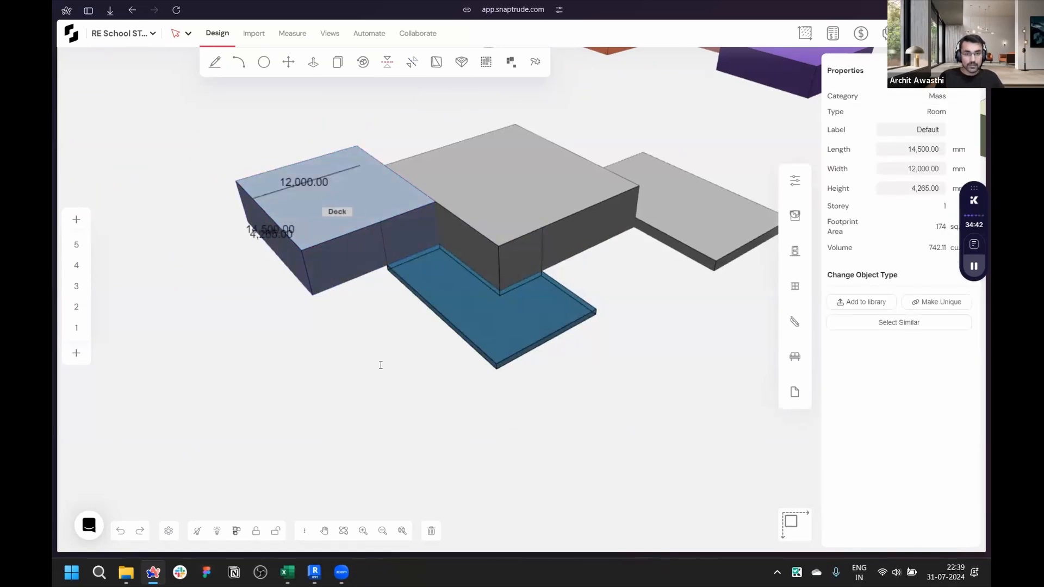
{"action": "key", "text": "Return"}
- Relabel the Deck mass as Plaza
{"action": "middle_click_drag", "start_coordinate": [381, 364], "coordinate": [630, 411]}
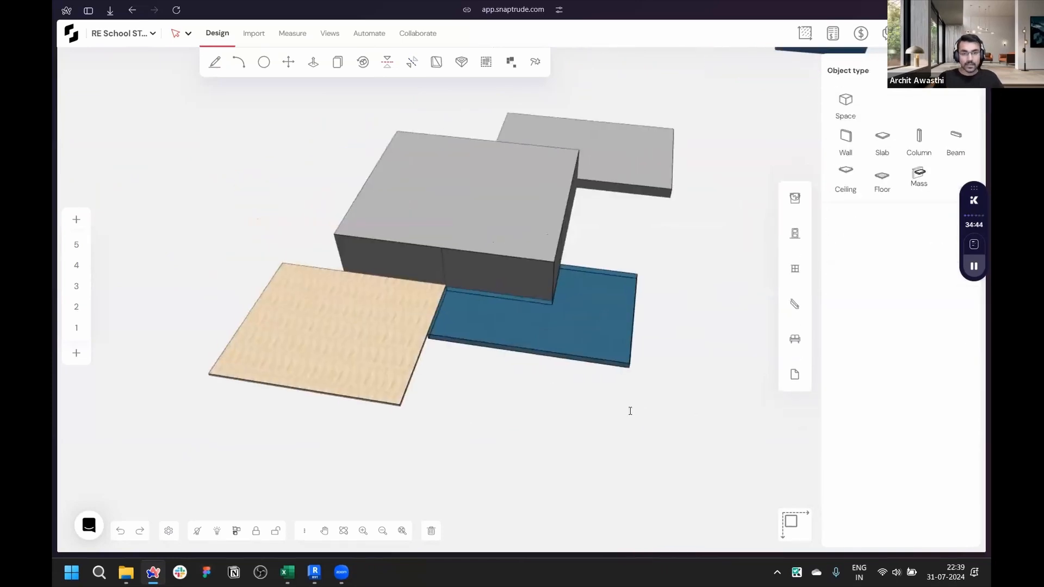
{"action": "left_click", "coordinate": [344, 341]}
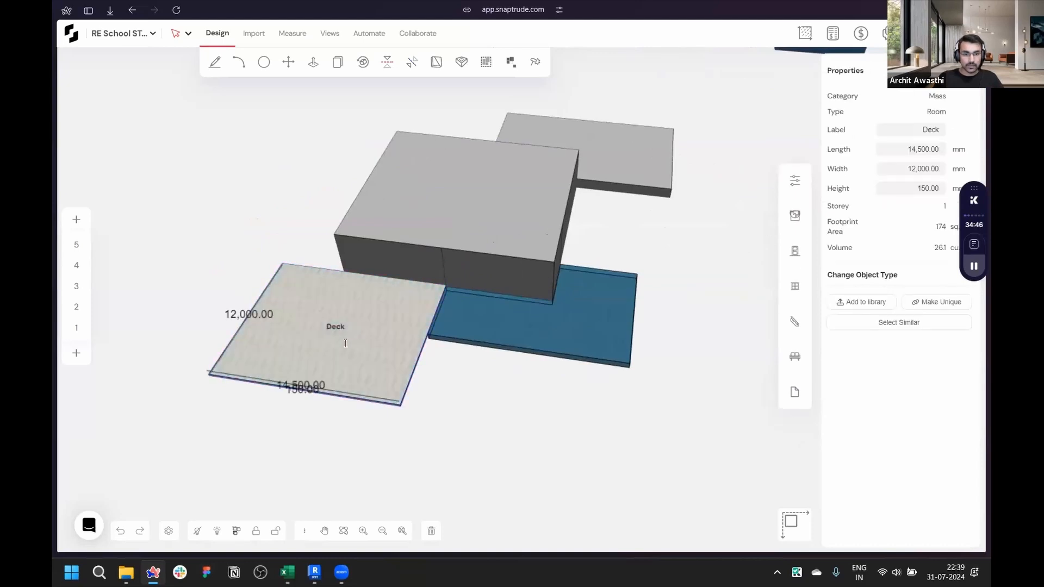
{"action": "left_click", "coordinate": [339, 331]}
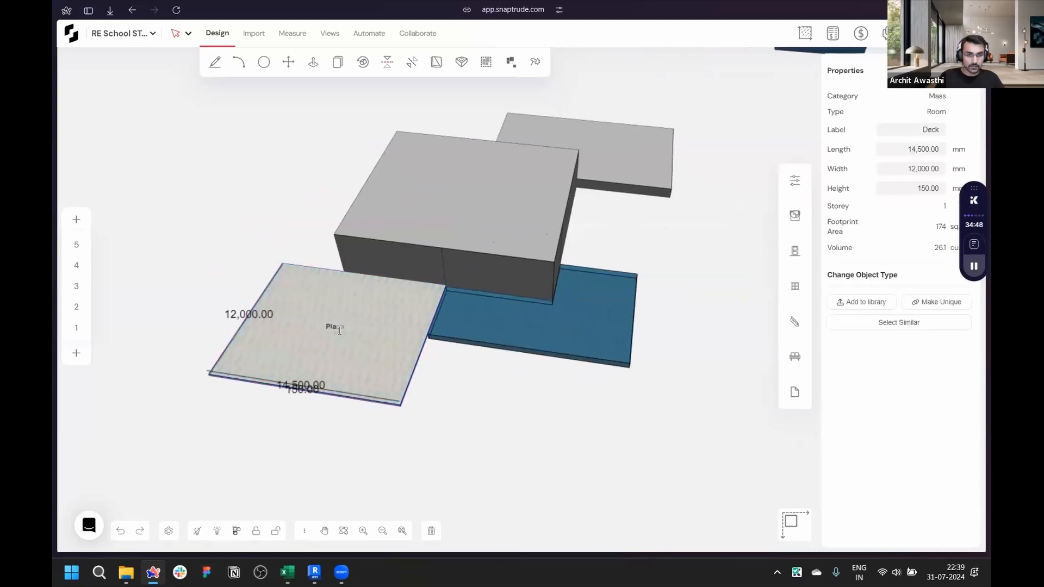
{"action": "left_click", "coordinate": [459, 386]}
{"action": "middle_click_drag", "start_coordinate": [459, 386], "coordinate": [617, 411]}
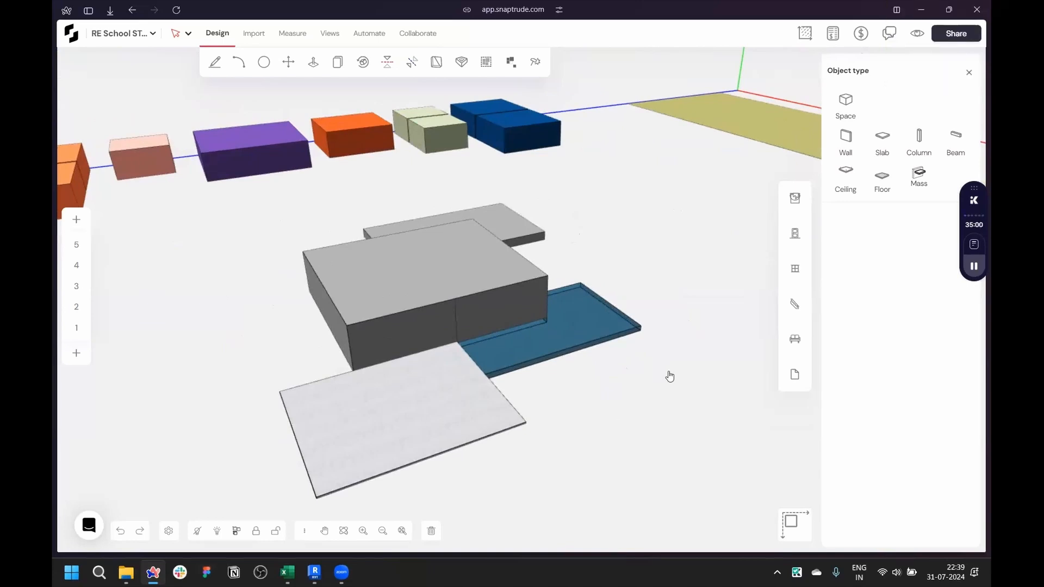
- Box-select the sketched masses in view and delete them
{"action": "middle_click_drag", "start_coordinate": [645, 388], "coordinate": [532, 429]}
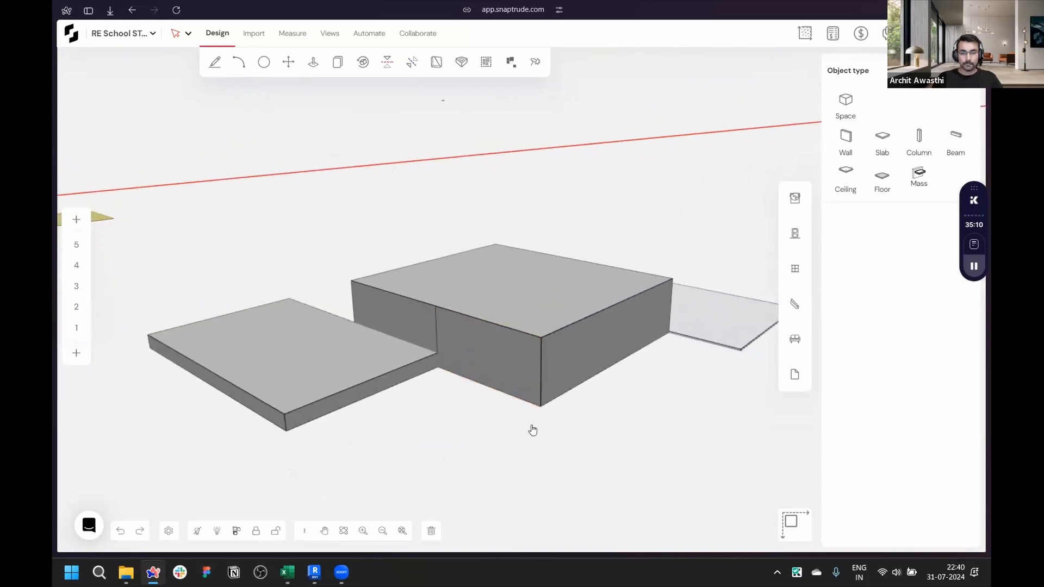
{"action": "scroll", "coordinate": [490, 414], "scroll_direction": "down", "scroll_amount": 2}
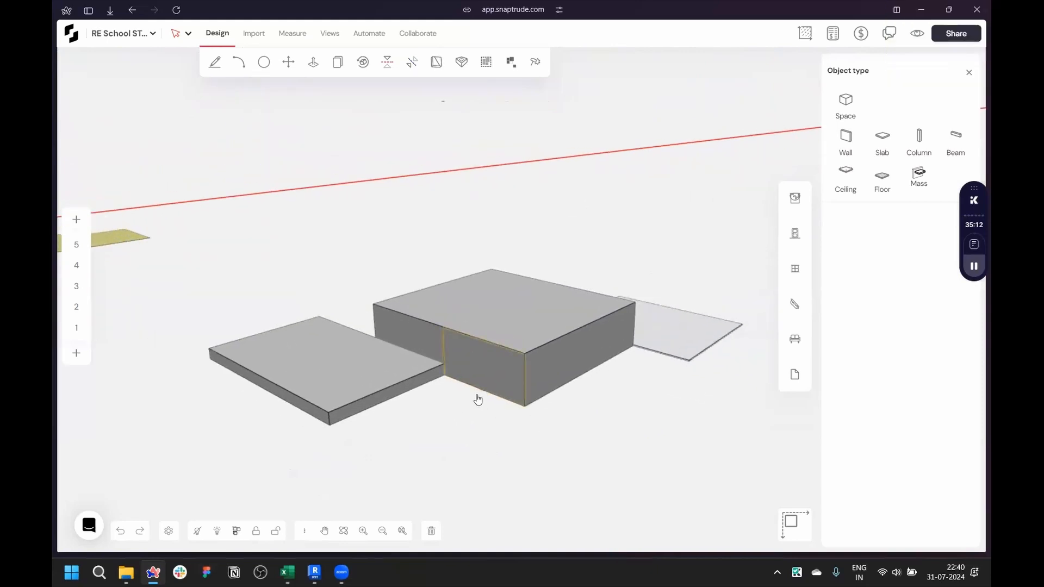
{"action": "scroll", "coordinate": [478, 399], "scroll_direction": "down", "scroll_amount": 3}
{"action": "middle_click_drag", "start_coordinate": [322, 403], "coordinate": [333, 254]}
{"action": "left_click_drag", "start_coordinate": [333, 254], "coordinate": [665, 458]}
{"action": "key", "text": "Delete"}
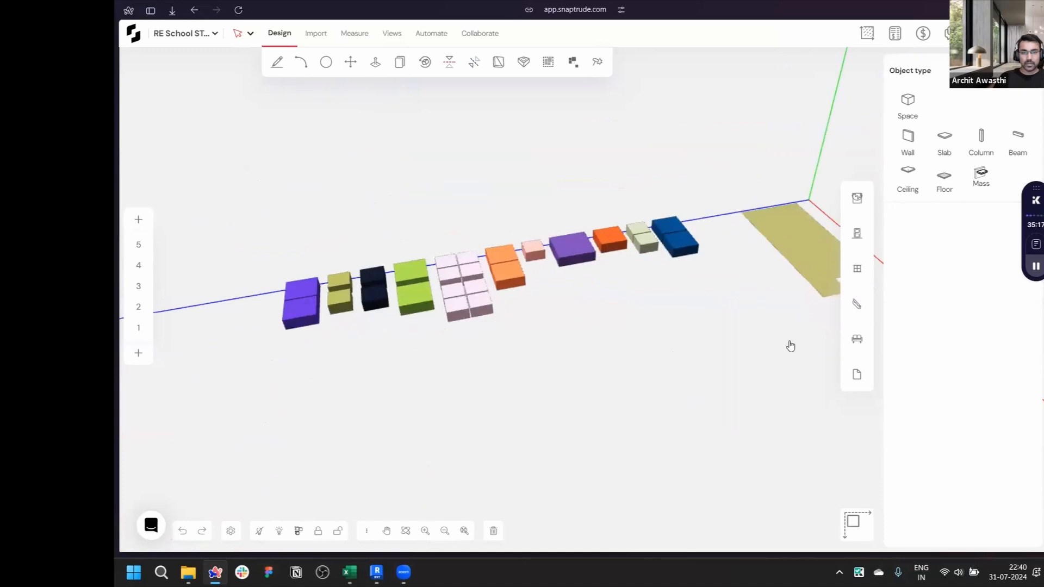
- Review the area program spreadsheet alongside the massing model
{"action": "middle_click_drag", "start_coordinate": [792, 345], "coordinate": [586, 176]}
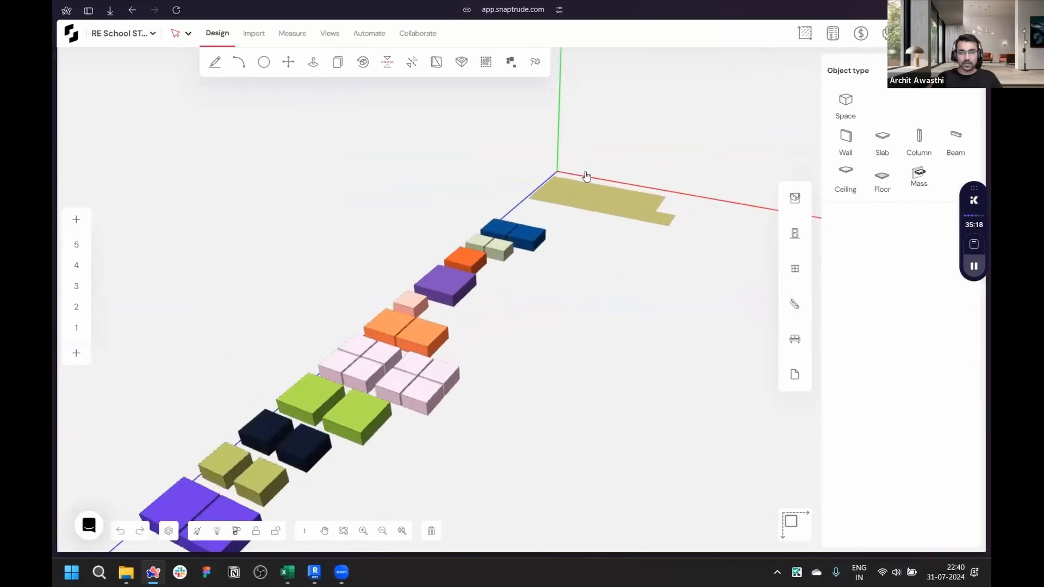
{"action": "scroll", "coordinate": [586, 176], "scroll_direction": "up", "scroll_amount": 6}
{"action": "left_click", "coordinate": [288, 571]}
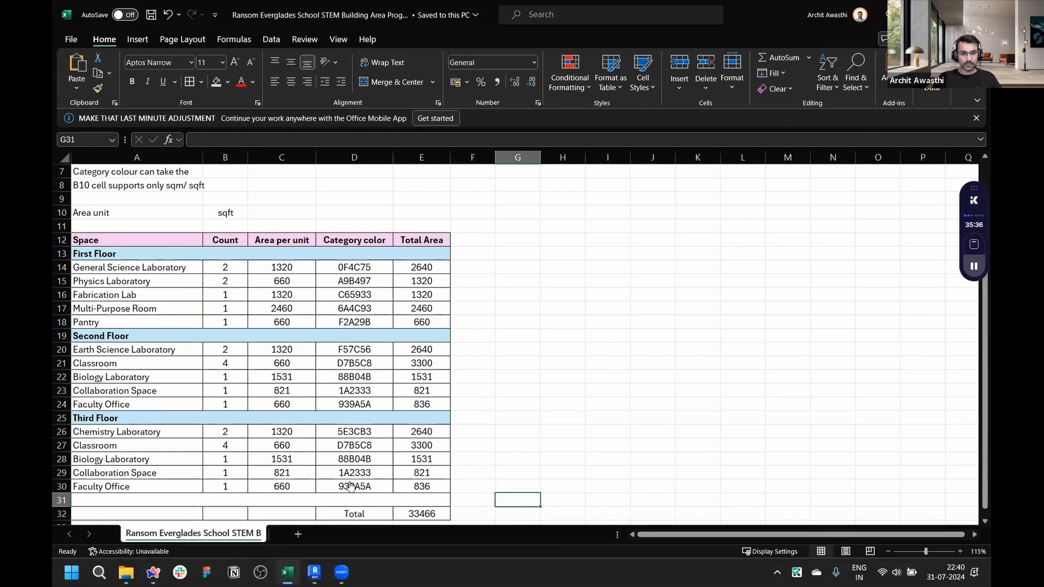
{"action": "key", "text": "alt+Tab"}
{"action": "scroll", "coordinate": [147, 324], "scroll_direction": "down", "scroll_amount": 3}
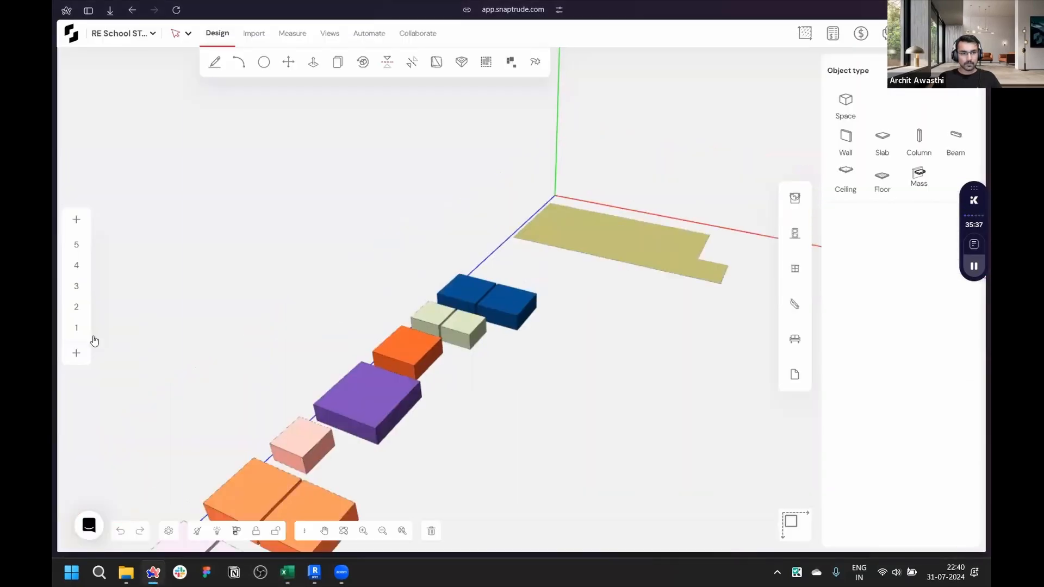
- Switch to the storey 1 plan view and examine the first-floor space masses
{"action": "left_click", "coordinate": [76, 329]}
{"action": "scroll", "coordinate": [450, 389], "scroll_direction": "up", "scroll_amount": 10}
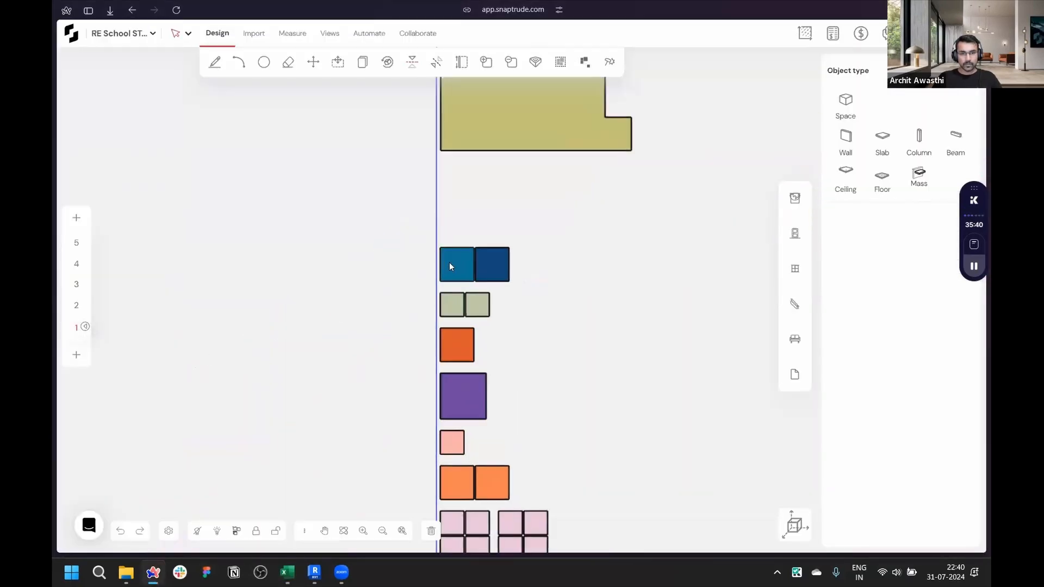
{"action": "scroll", "coordinate": [461, 264], "scroll_direction": "up", "scroll_amount": 3}
{"action": "scroll", "coordinate": [442, 280], "scroll_direction": "down", "scroll_amount": 4}
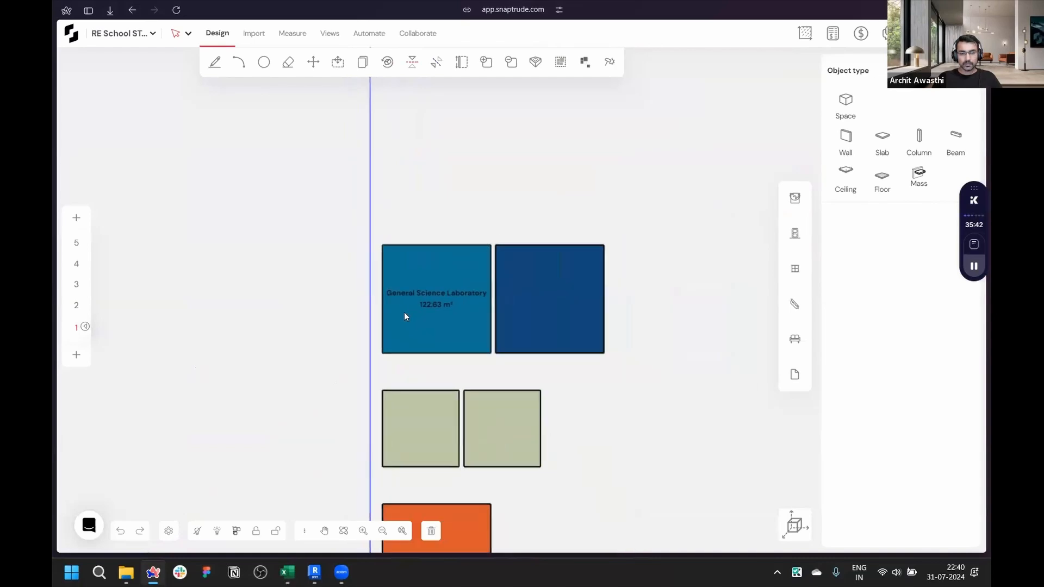
{"action": "scroll", "coordinate": [422, 396], "scroll_direction": "up", "scroll_amount": 3}
{"action": "scroll", "coordinate": [427, 401], "scroll_direction": "down", "scroll_amount": 3}
{"action": "middle_click_drag", "start_coordinate": [523, 527], "coordinate": [537, 317]}
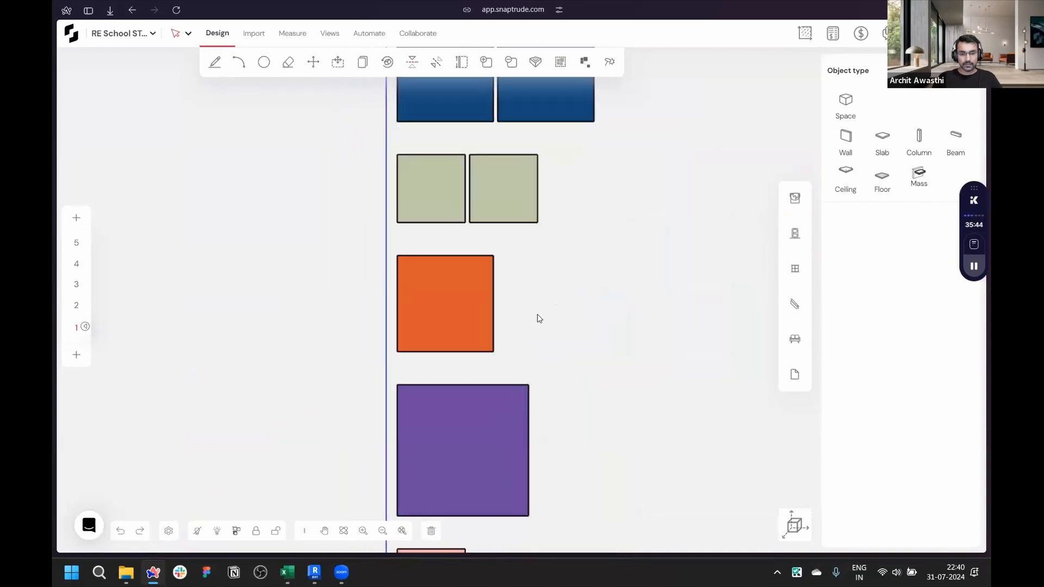
{"action": "scroll", "coordinate": [472, 320], "scroll_direction": "up", "scroll_amount": 3}
{"action": "scroll", "coordinate": [457, 250], "scroll_direction": "down", "scroll_amount": 3}
{"action": "scroll", "coordinate": [478, 432], "scroll_direction": "up", "scroll_amount": 3}
{"action": "scroll", "coordinate": [477, 263], "scroll_direction": "down", "scroll_amount": 4}
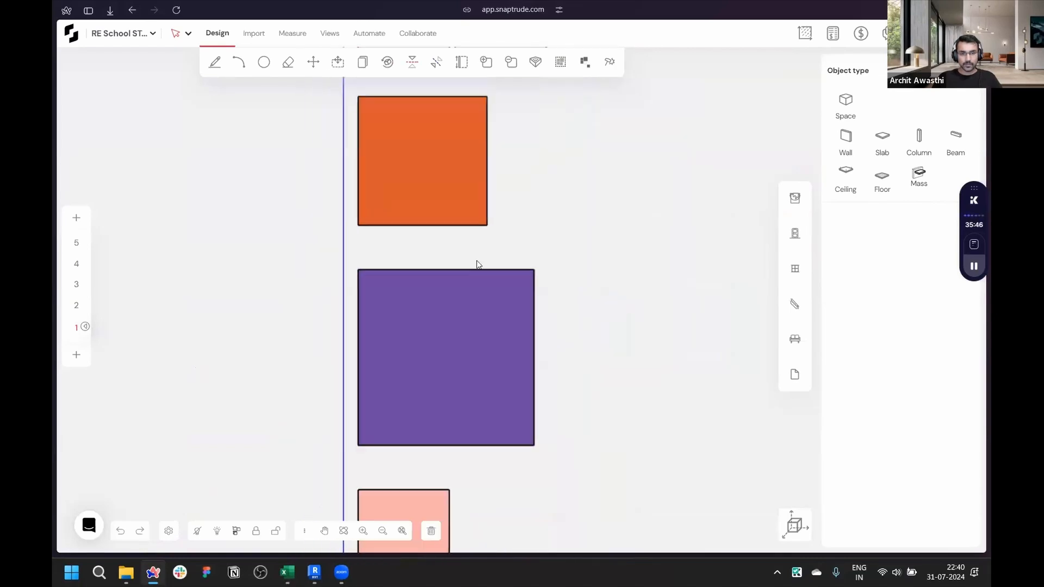
{"action": "scroll", "coordinate": [435, 447], "scroll_direction": "up", "scroll_amount": 3}
{"action": "scroll", "coordinate": [447, 451], "scroll_direction": "down", "scroll_amount": 5}
- Select the seven first-floor masses and move them beside the site
{"action": "left_click_drag", "start_coordinate": [418, 452], "coordinate": [528, 259]}
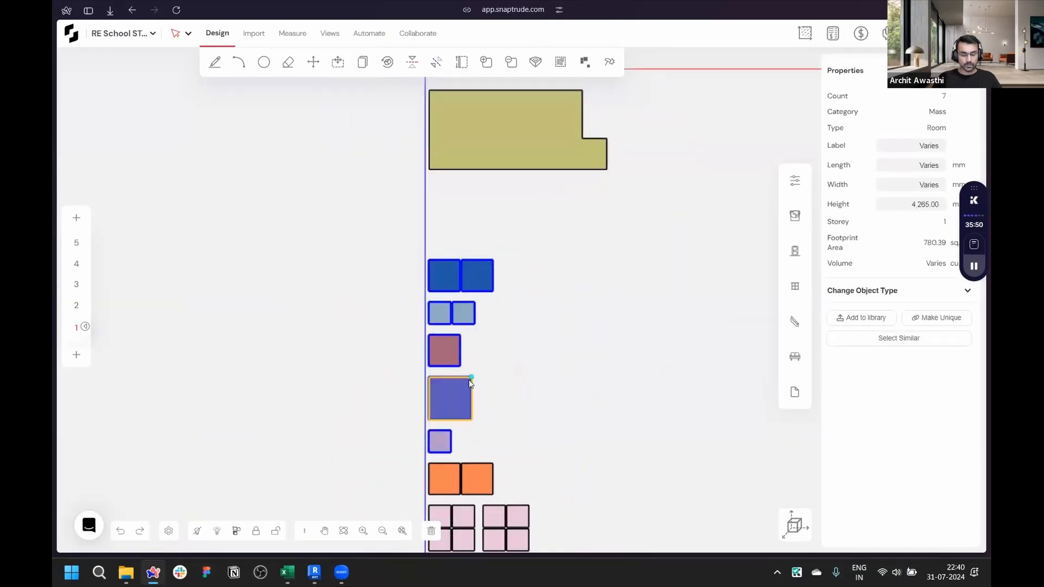
{"action": "scroll", "coordinate": [467, 424], "scroll_direction": "down", "scroll_amount": 2}
{"action": "left_click_drag", "start_coordinate": [460, 419], "coordinate": [580, 276]}
{"action": "left_click", "coordinate": [558, 256]}
{"action": "scroll", "coordinate": [559, 256], "scroll_direction": "up", "scroll_amount": 2}
{"action": "scroll", "coordinate": [556, 255], "scroll_direction": "up", "scroll_amount": 2}
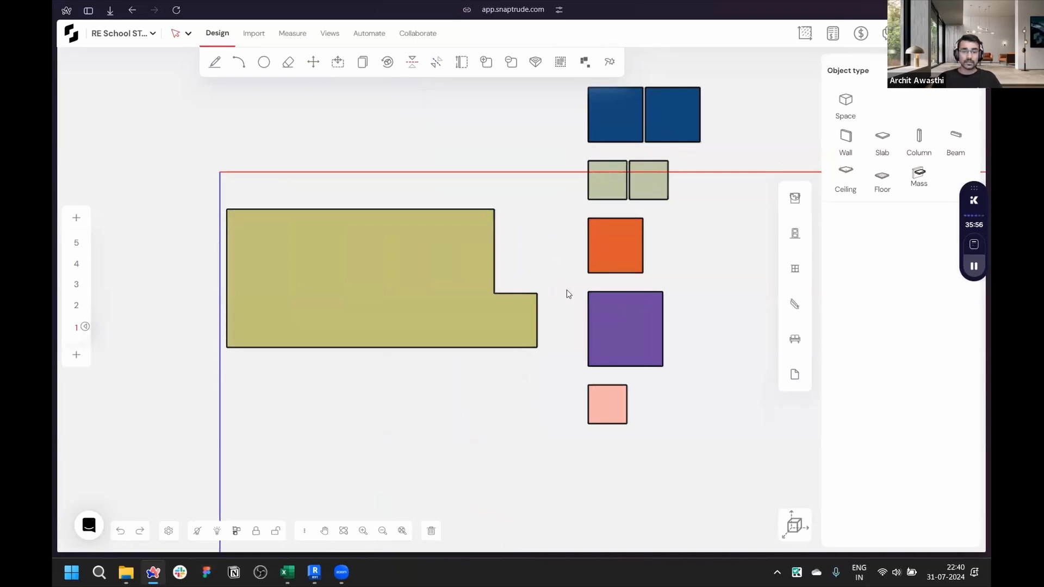
- Measure the length of the site's left edge
{"action": "middle_click_drag", "start_coordinate": [567, 291], "coordinate": [628, 366]}
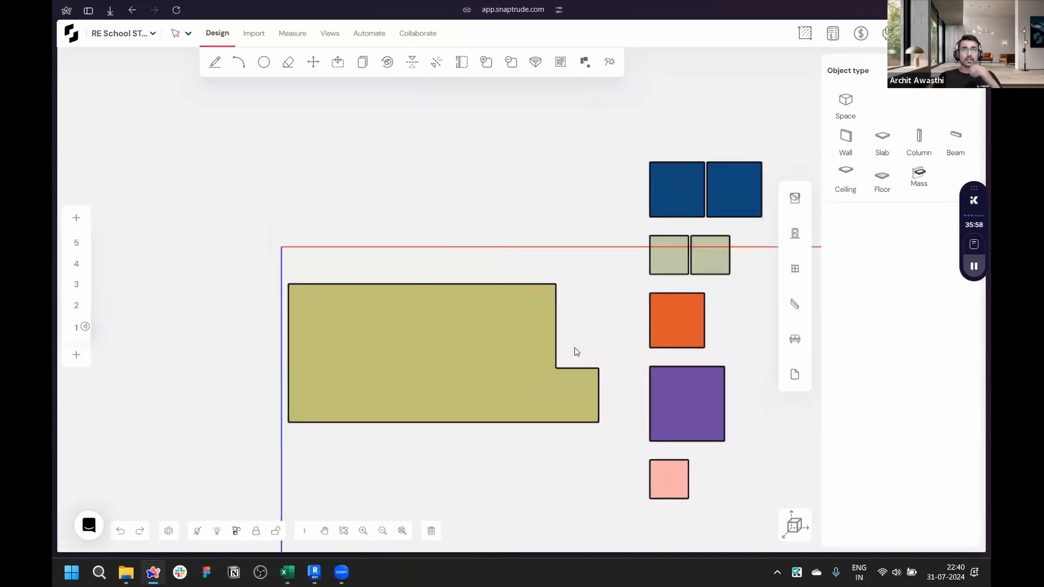
{"action": "scroll", "coordinate": [572, 356], "scroll_direction": "up", "scroll_amount": 1}
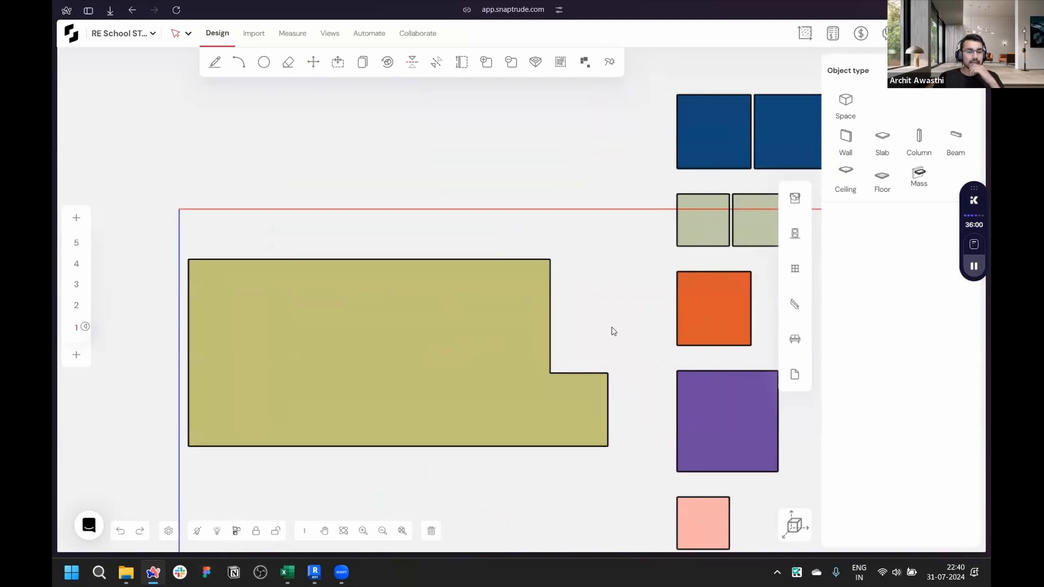
{"action": "middle_click_drag", "start_coordinate": [588, 341], "coordinate": [645, 304]}
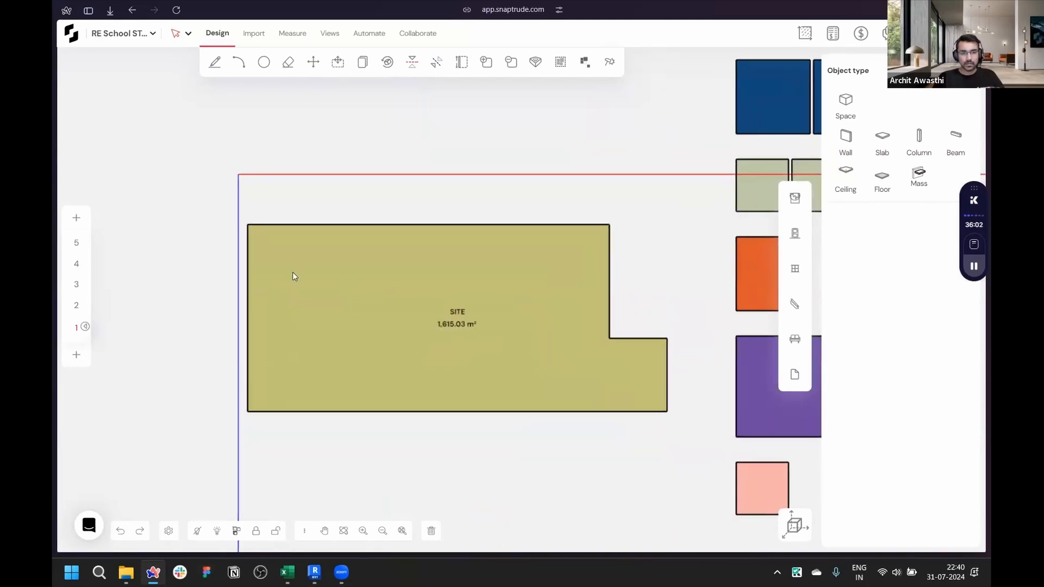
{"action": "scroll", "coordinate": [296, 286], "scroll_direction": "up", "scroll_amount": 2}
{"action": "left_click", "coordinate": [225, 195]}
{"action": "scroll", "coordinate": [227, 204], "scroll_direction": "down", "scroll_amount": 2}
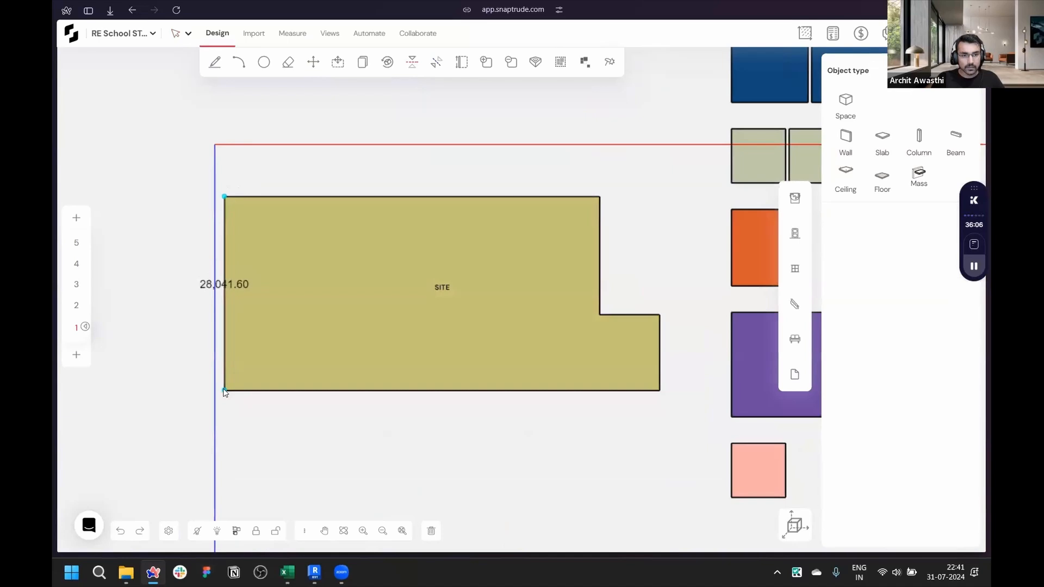
{"action": "left_click", "coordinate": [225, 390]}
- Set the project units to Feet-inches
{"action": "left_click", "coordinate": [171, 531]}
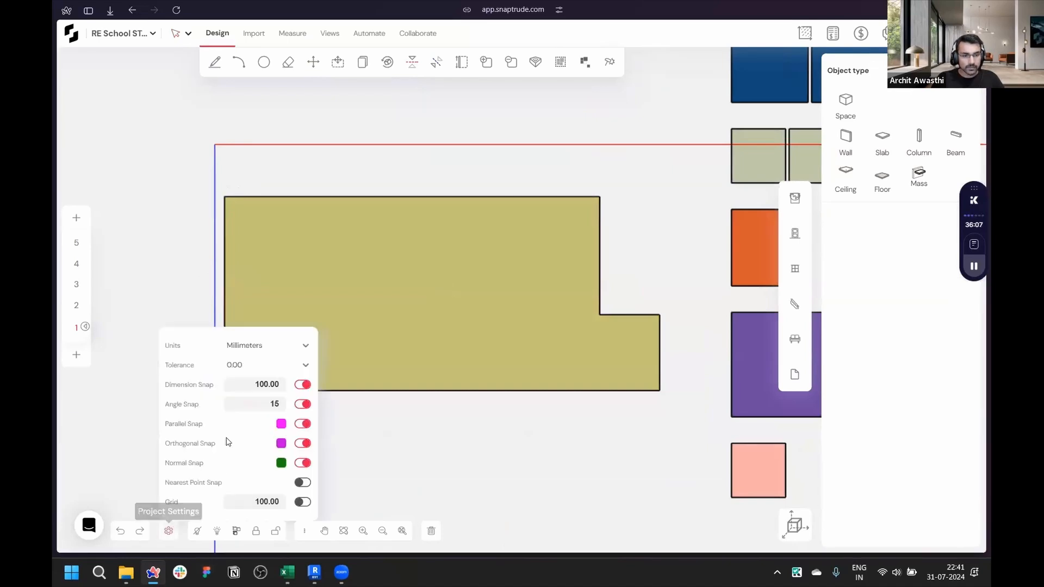
{"action": "left_click", "coordinate": [245, 347]}
{"action": "left_click", "coordinate": [250, 397]}
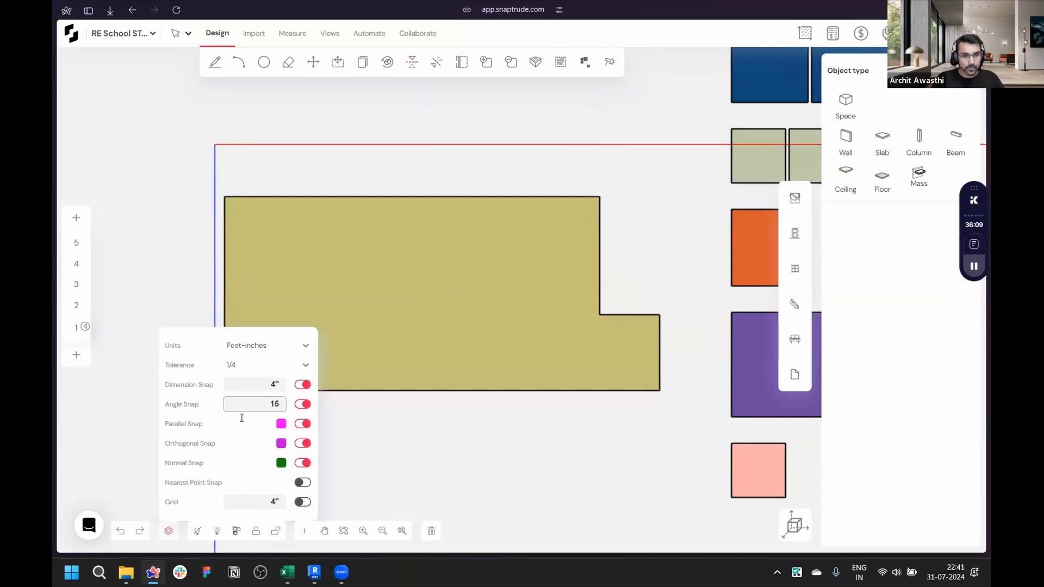
{"action": "left_click", "coordinate": [168, 532]}
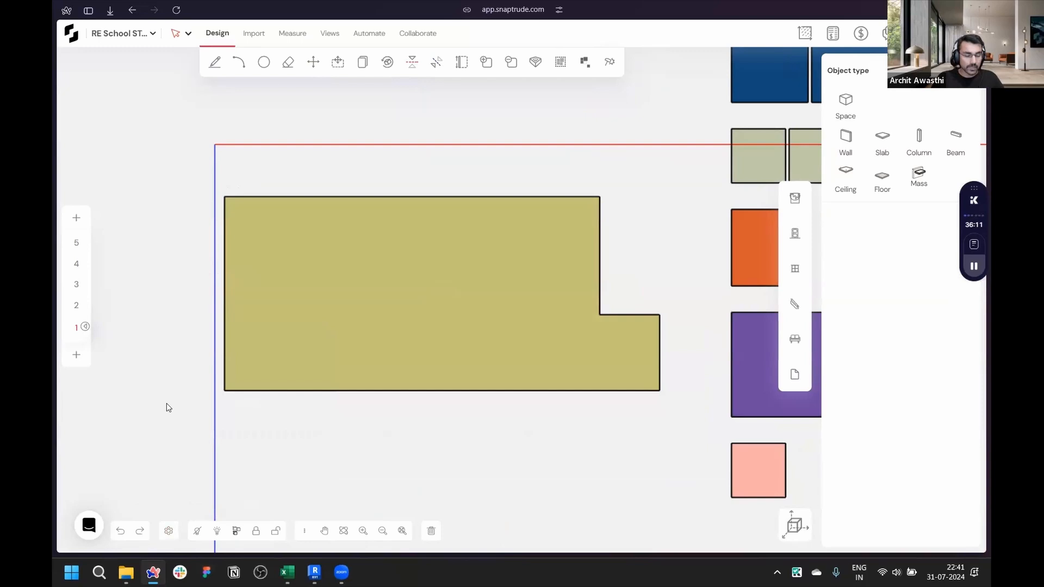
{"action": "left_click", "coordinate": [169, 531]}
{"action": "left_click", "coordinate": [253, 348]}
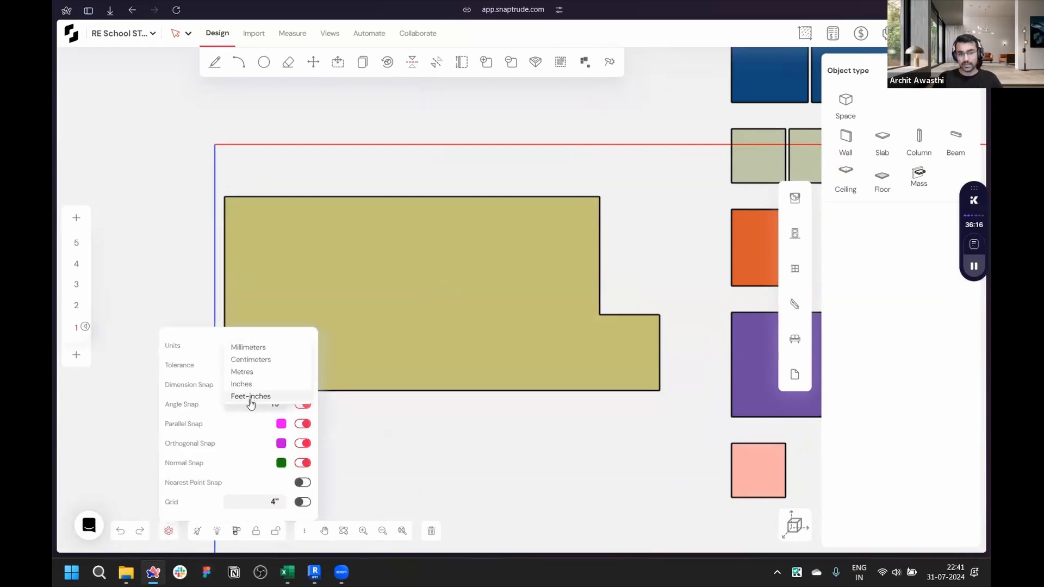
{"action": "left_click", "coordinate": [211, 402]}
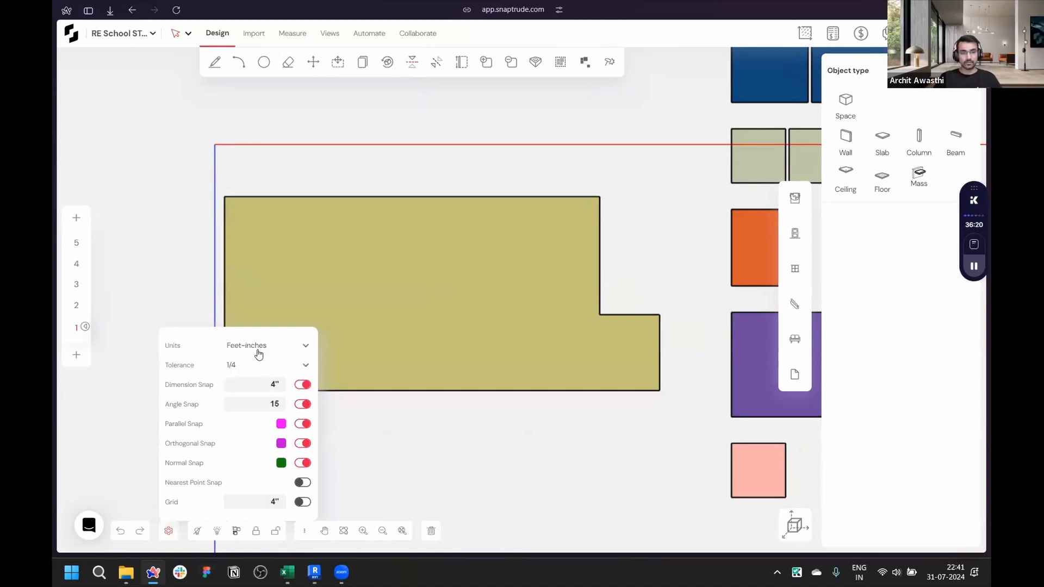
{"action": "left_click", "coordinate": [258, 371]}
{"action": "left_click", "coordinate": [207, 362]}
{"action": "left_click", "coordinate": [169, 530]}
- Measure the site's left edge again in feet
{"action": "scroll", "coordinate": [144, 244], "scroll_direction": "up", "scroll_amount": 3}
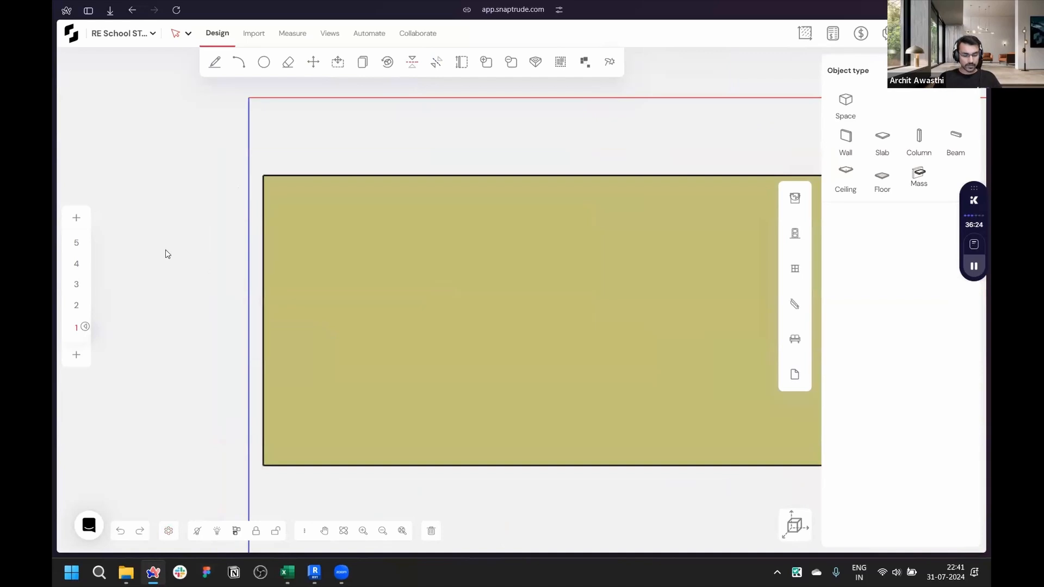
{"action": "left_click", "coordinate": [264, 176]}
{"action": "scroll", "coordinate": [280, 245], "scroll_direction": "down", "scroll_amount": 2}
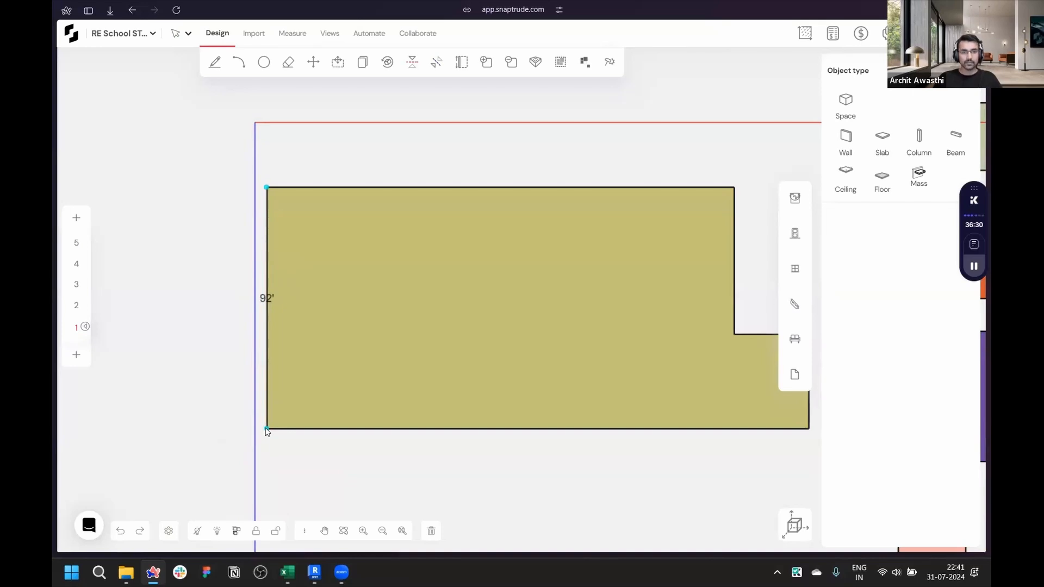
{"action": "key", "text": "Escape"}
{"action": "scroll", "coordinate": [184, 437], "scroll_direction": "down", "scroll_amount": 5}
{"action": "scroll", "coordinate": [281, 465], "scroll_direction": "up", "scroll_amount": 3}
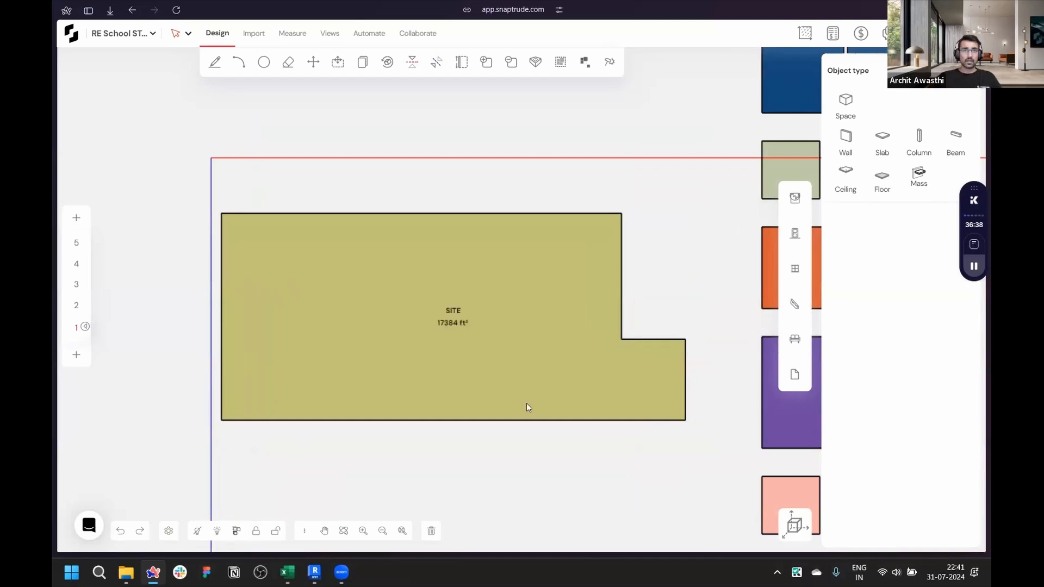
{"action": "scroll", "coordinate": [327, 268], "scroll_direction": "down", "scroll_amount": 3}
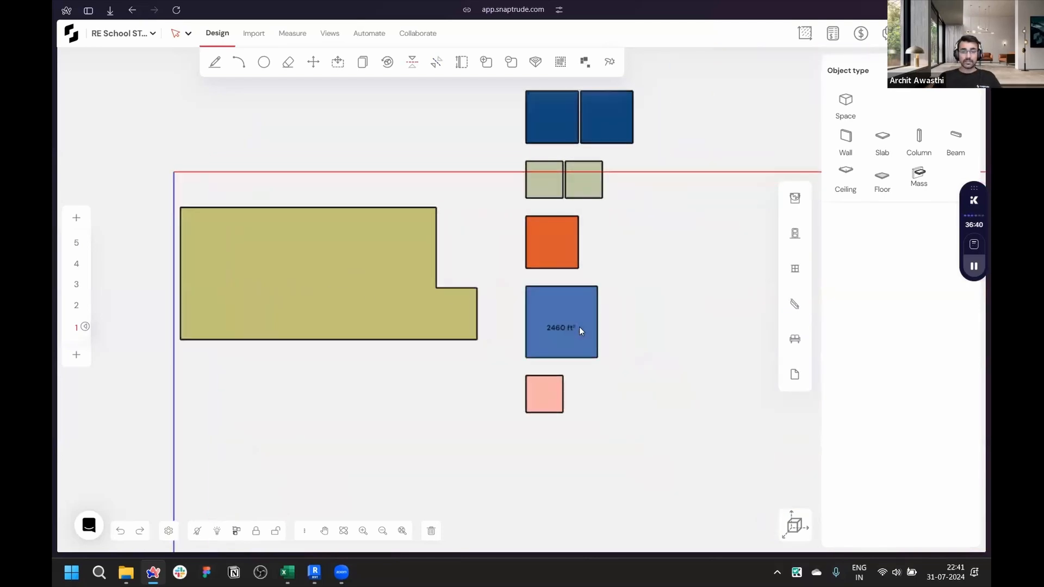
- Move the Multi-Purpose Room mass onto the site, snapping it to the site's inner corner
{"action": "scroll", "coordinate": [579, 328], "scroll_direction": "up", "scroll_amount": 5}
{"action": "left_click", "coordinate": [576, 387]}
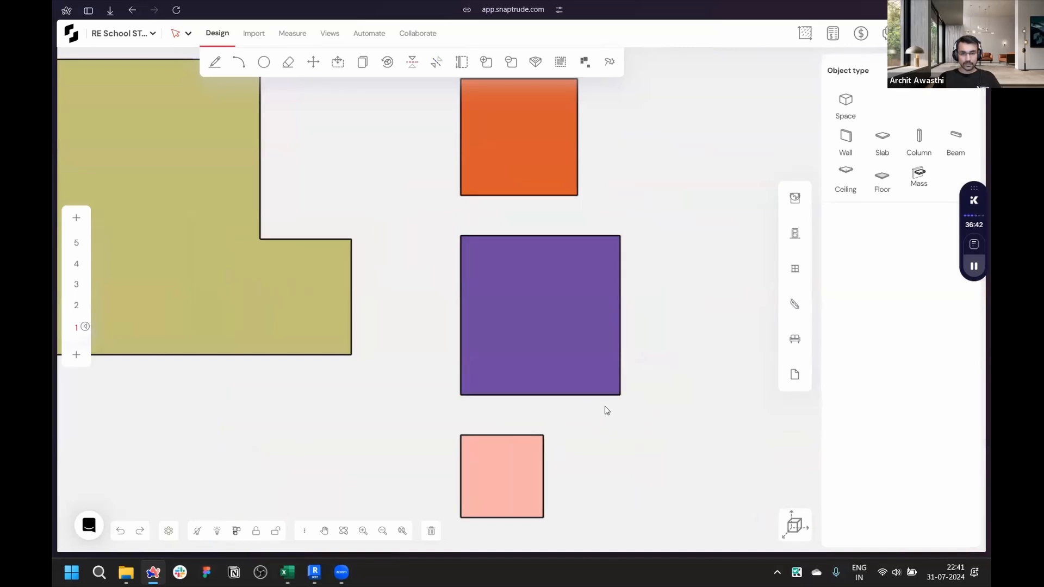
{"action": "scroll", "coordinate": [625, 399], "scroll_direction": "down", "scroll_amount": 2}
{"action": "scroll", "coordinate": [634, 405], "scroll_direction": "down", "scroll_amount": 2}
{"action": "scroll", "coordinate": [381, 405], "scroll_direction": "up", "scroll_amount": 3}
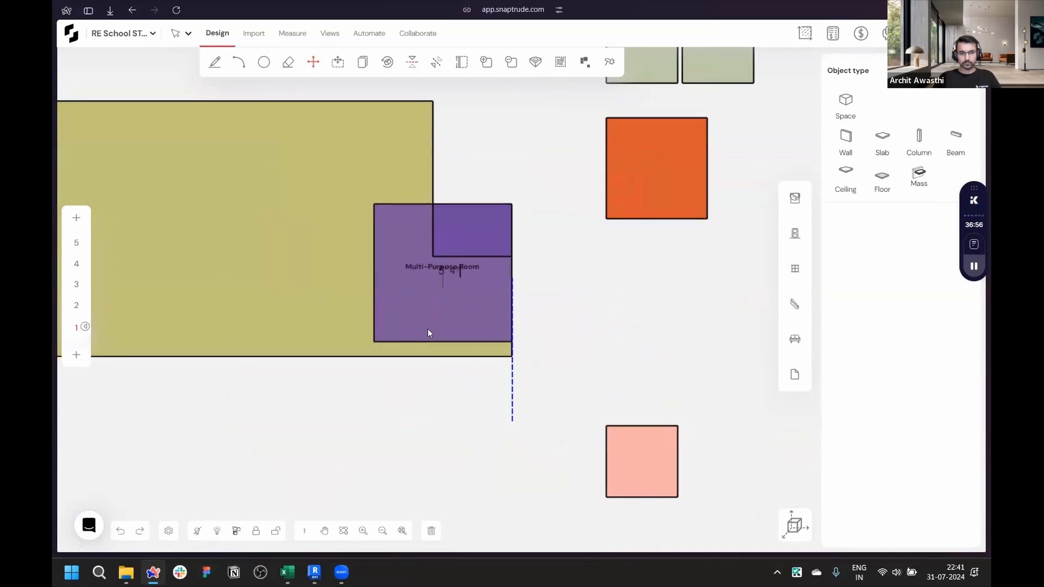
{"action": "left_click", "coordinate": [432, 256]}
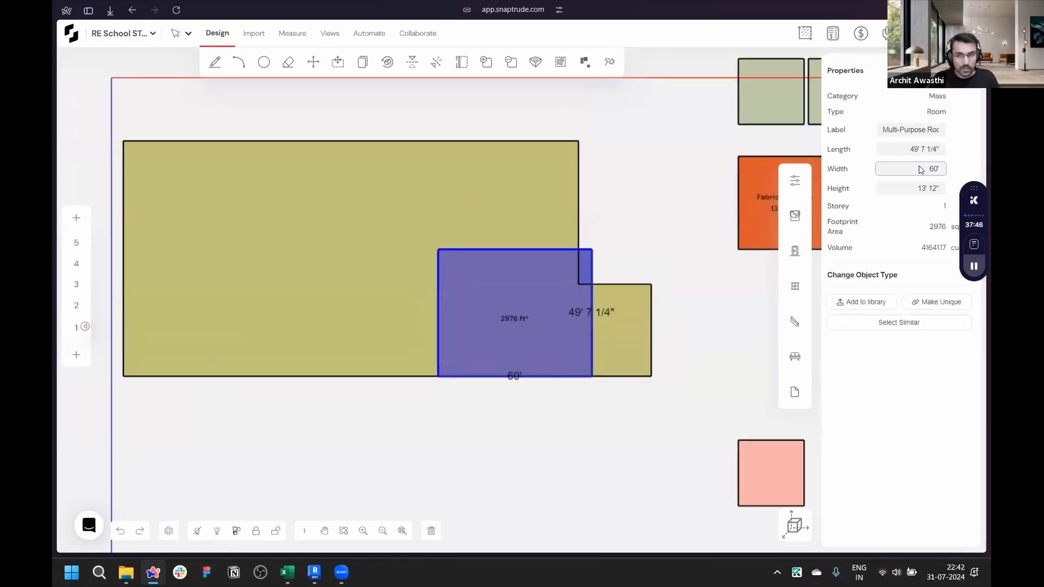
- Undo the last dimension change and set the Multi-Purpose Room's length to 60'
{"action": "key", "text": "ctrl+z"}
{"action": "left_click", "coordinate": [563, 334]}
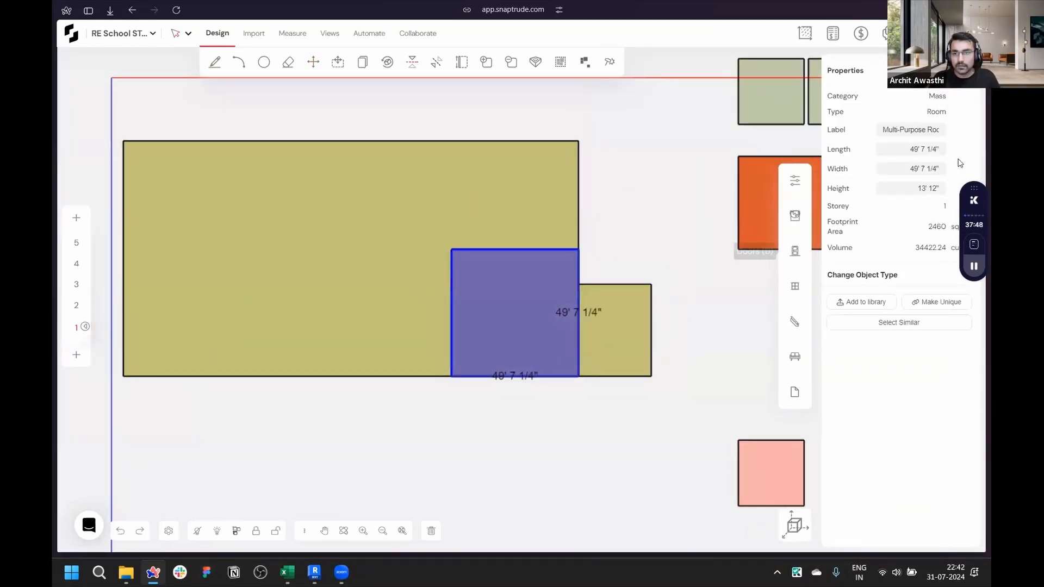
{"action": "left_click", "coordinate": [924, 146]}
{"action": "type", "text": "6"}
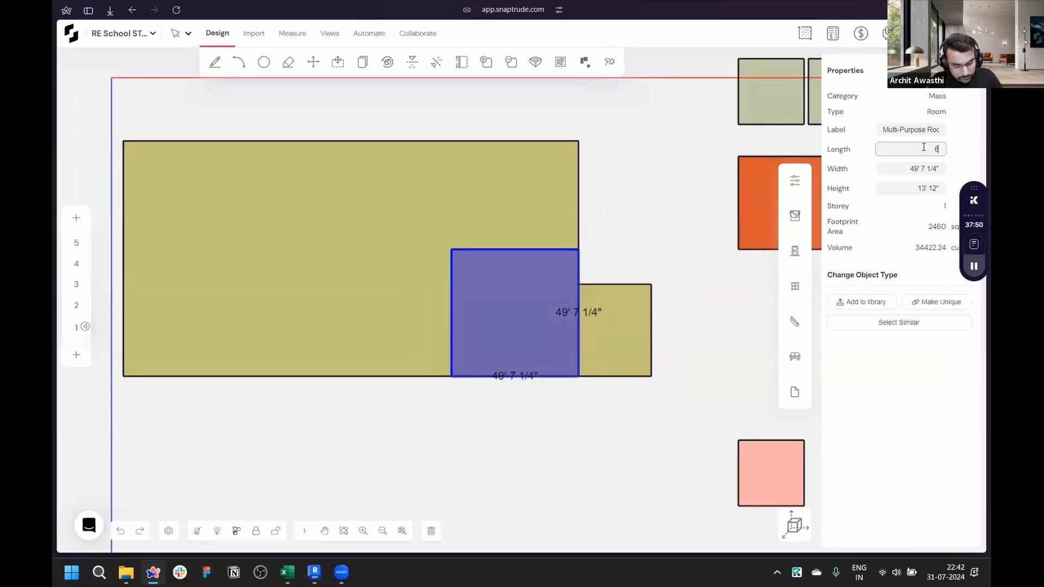
{"action": "type", "text": "0"}
{"action": "key", "text": "Return"}
{"action": "key", "text": "Tab"}
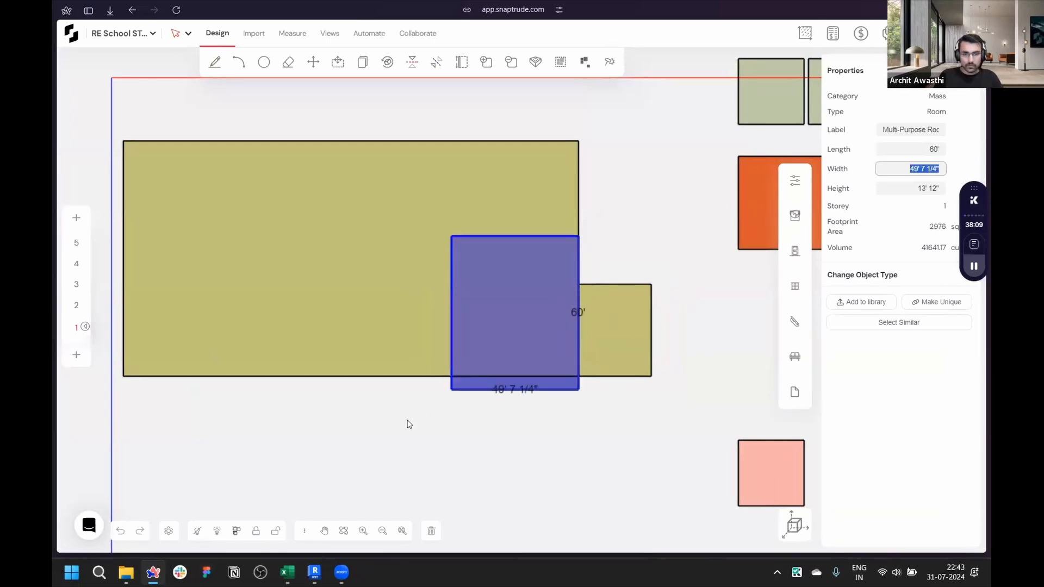
- Check the Multi-Purpose Room's area per unit in the program spreadsheet
{"action": "left_click", "coordinate": [288, 572]}
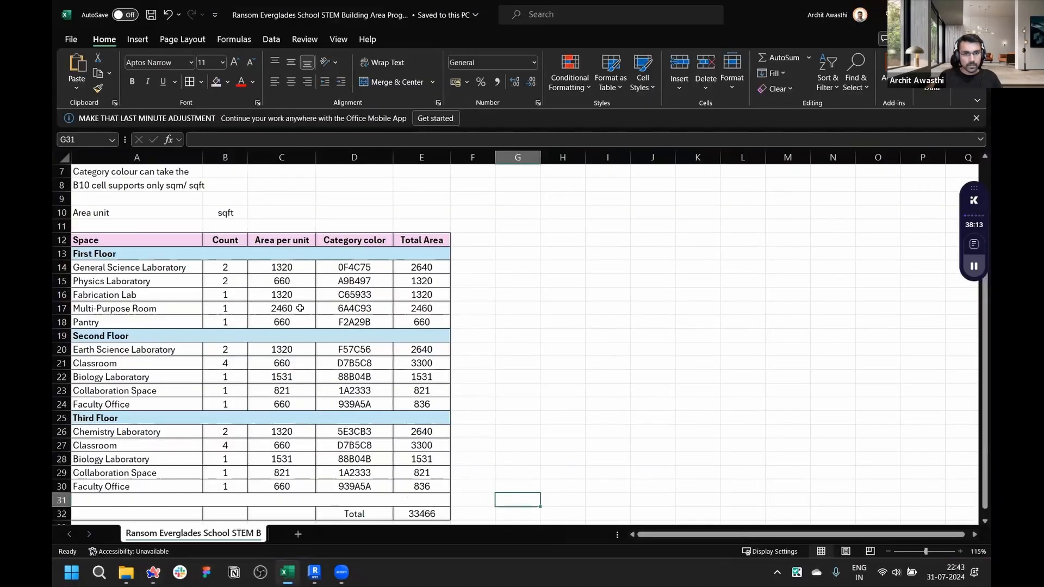
{"action": "left_click", "coordinate": [300, 308]}
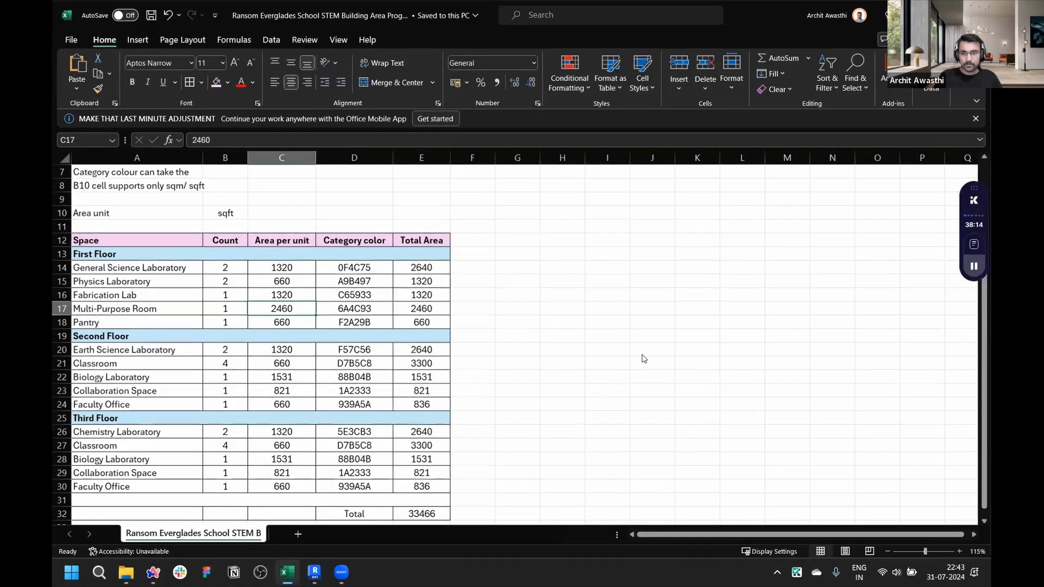
{"action": "key", "text": "alt+Tab"}
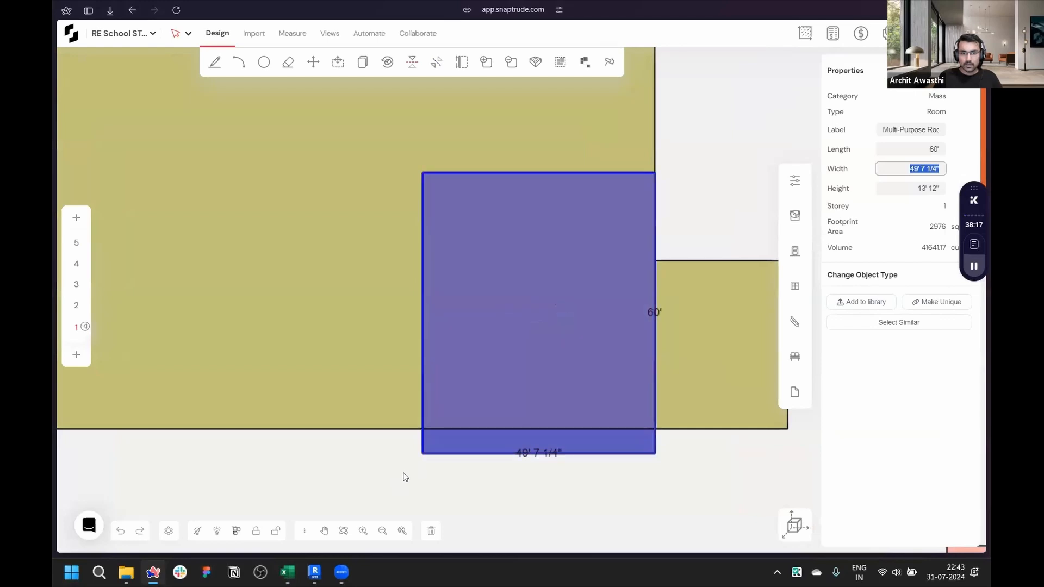
- Pull the Multi-Purpose Room's left edge inward to bring its area to about 2456 ft²
{"action": "left_click", "coordinate": [400, 475]}
{"action": "left_click_drag", "start_coordinate": [426, 361], "coordinate": [462, 361]}
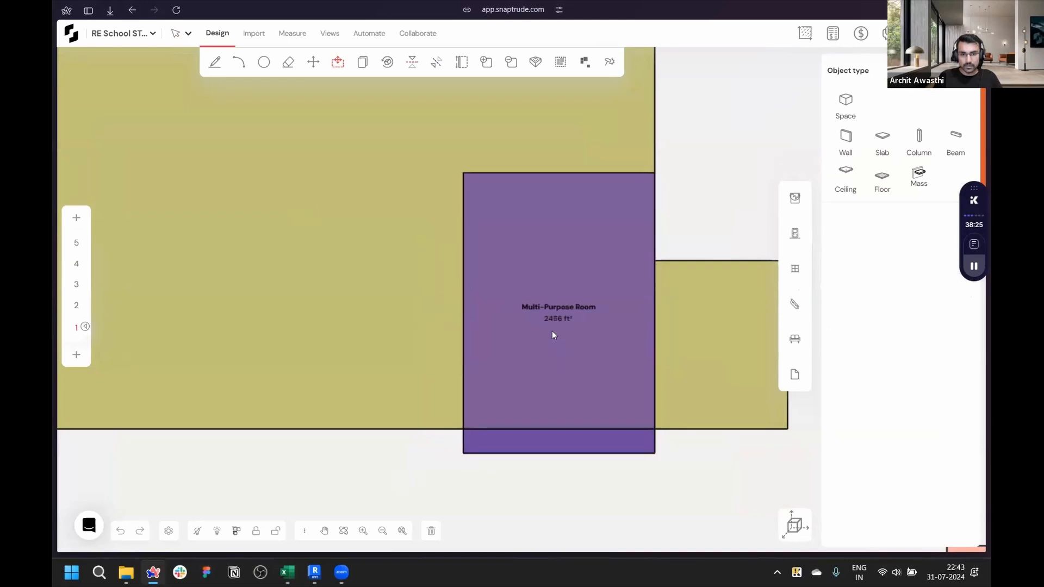
{"action": "scroll", "coordinate": [539, 326], "scroll_direction": "up", "scroll_amount": 2}
{"action": "scroll", "coordinate": [539, 325], "scroll_direction": "down", "scroll_amount": 4}
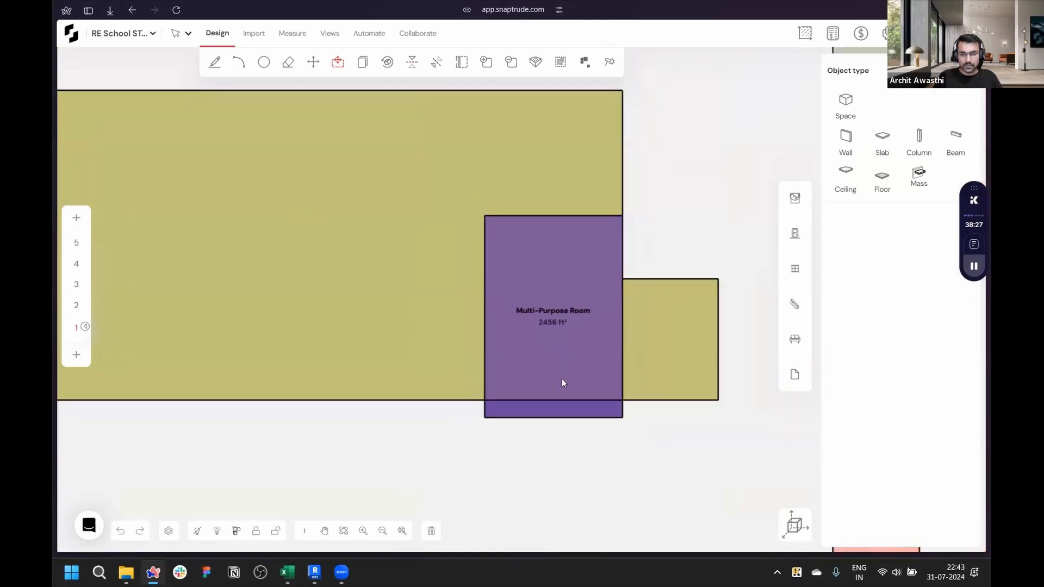
{"action": "scroll", "coordinate": [629, 466], "scroll_direction": "up", "scroll_amount": 2}
- Move the Multi-Purpose Room up so its bottom edge aligns with the site's
{"action": "key", "text": "m"}
{"action": "left_click_drag", "start_coordinate": [618, 390], "coordinate": [617, 375]}
{"action": "scroll", "coordinate": [697, 257], "scroll_direction": "down", "scroll_amount": 4}
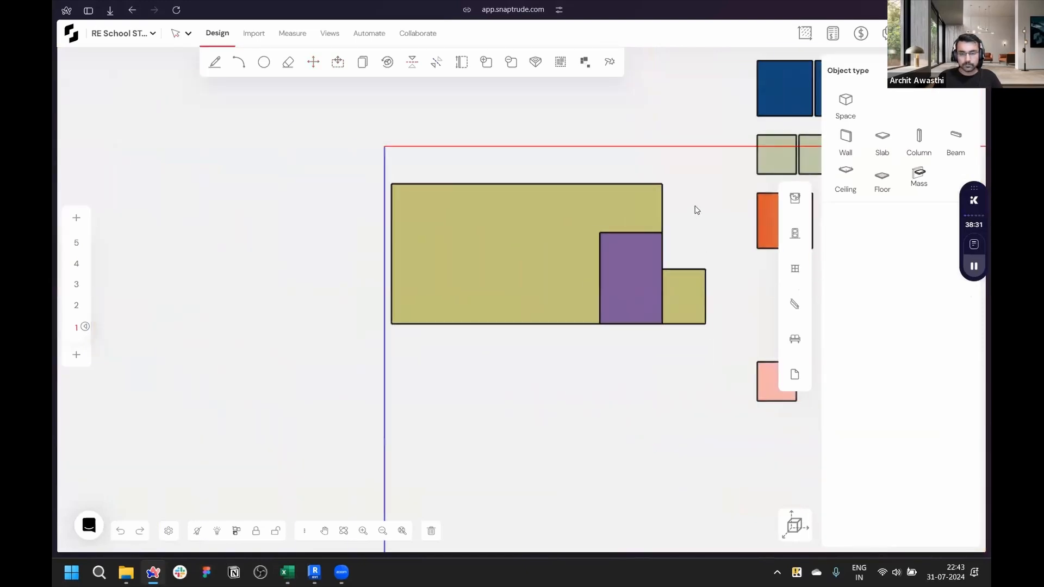
{"action": "scroll", "coordinate": [697, 210], "scroll_direction": "down", "scroll_amount": 2}
{"action": "scroll", "coordinate": [645, 185], "scroll_direction": "up", "scroll_amount": 4}
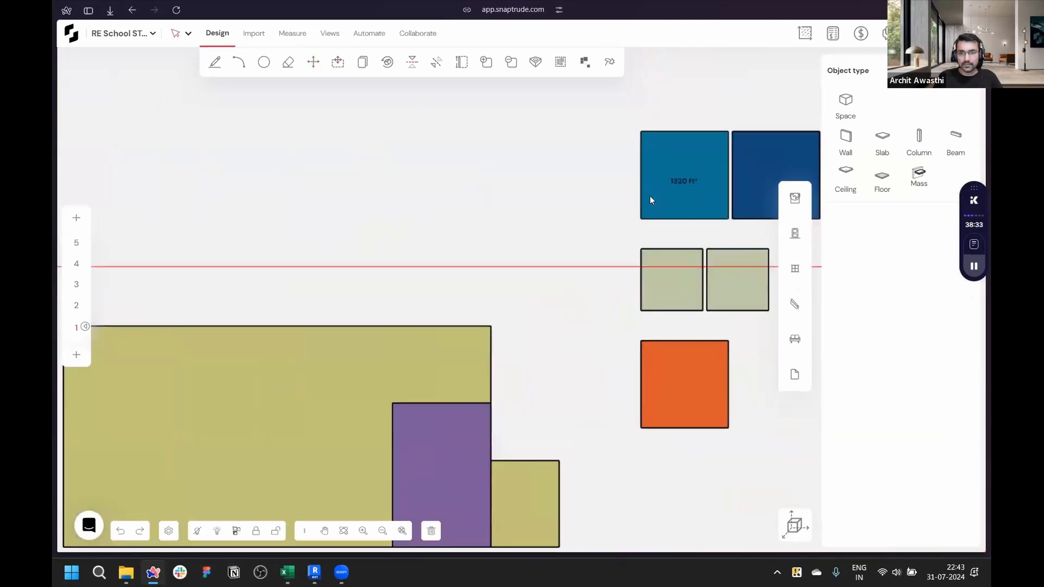
{"action": "scroll", "coordinate": [587, 210], "scroll_direction": "up", "scroll_amount": 2}
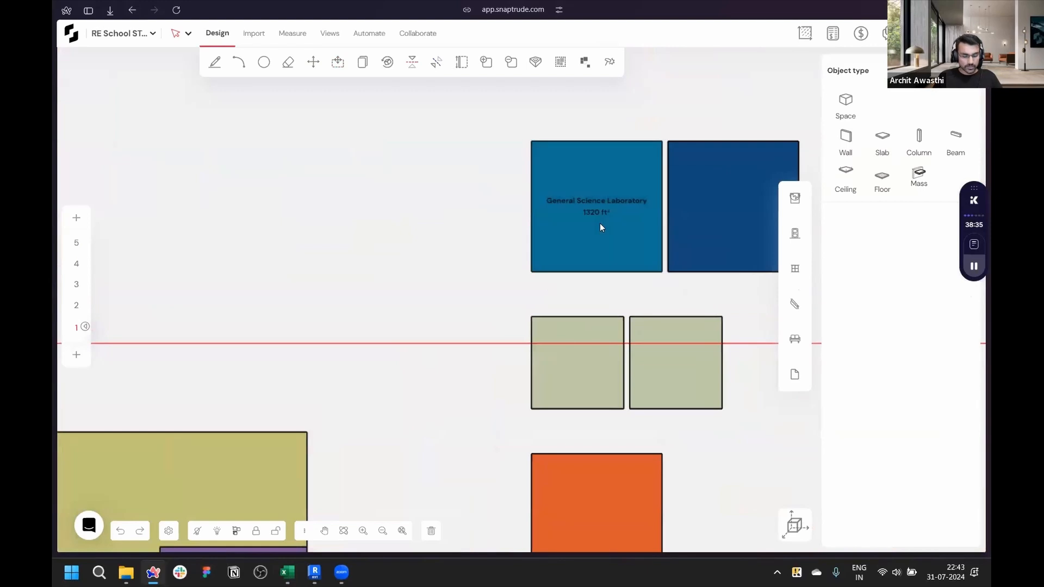
- Move the General Science Laboratory mass to the site's bottom-left corner
{"action": "left_click", "coordinate": [531, 272]}
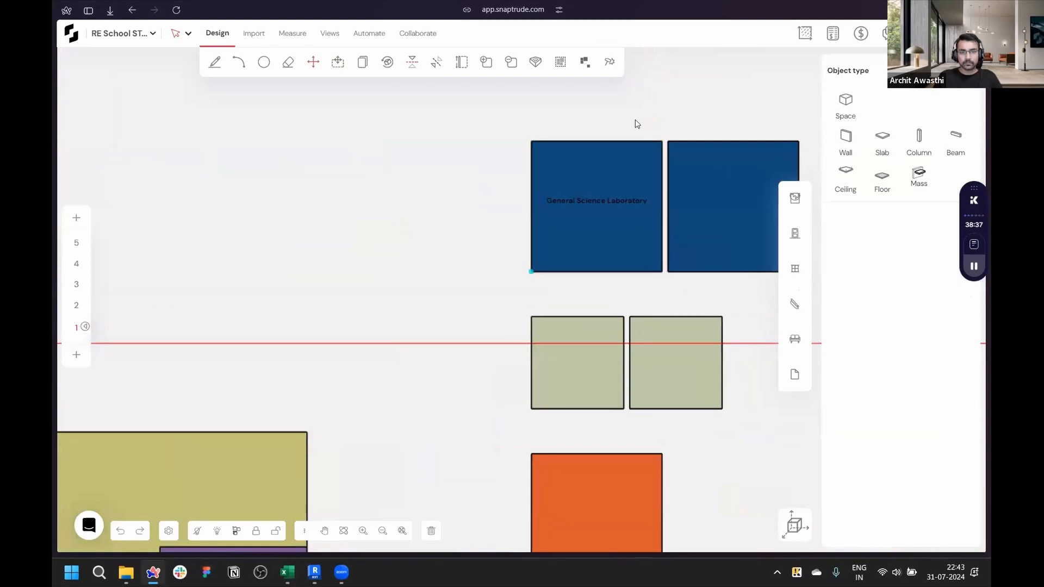
{"action": "scroll", "coordinate": [634, 124], "scroll_direction": "down", "scroll_amount": 5}
{"action": "scroll", "coordinate": [365, 287], "scroll_direction": "up", "scroll_amount": 2}
{"action": "scroll", "coordinate": [356, 307], "scroll_direction": "up", "scroll_amount": 2}
{"action": "left_click", "coordinate": [344, 337]}
{"action": "scroll", "coordinate": [346, 360], "scroll_direction": "up", "scroll_amount": 2}
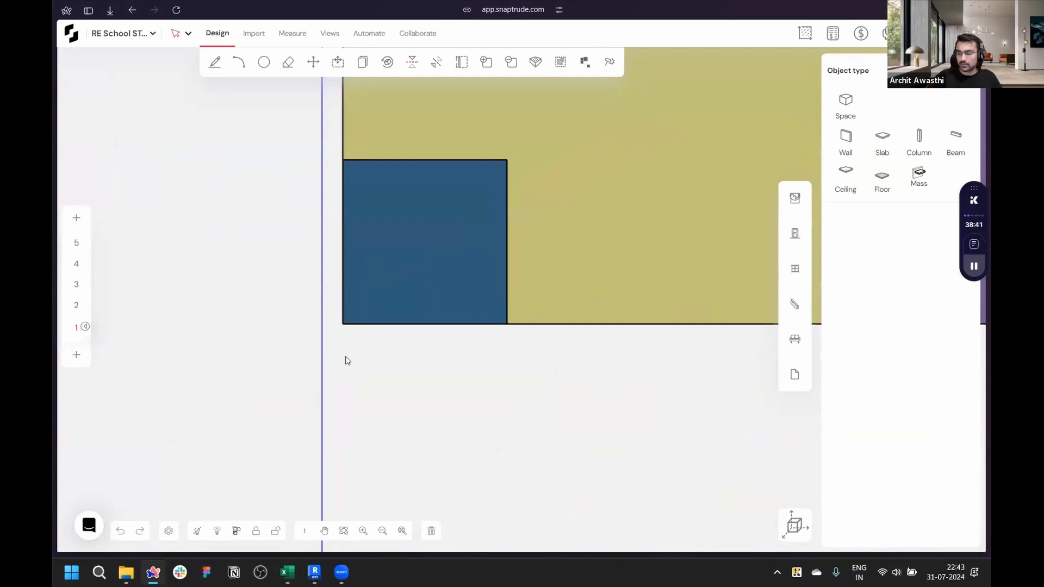
{"action": "scroll", "coordinate": [427, 395], "scroll_direction": "down", "scroll_amount": 2}
{"action": "scroll", "coordinate": [401, 312], "scroll_direction": "up", "scroll_amount": 3}
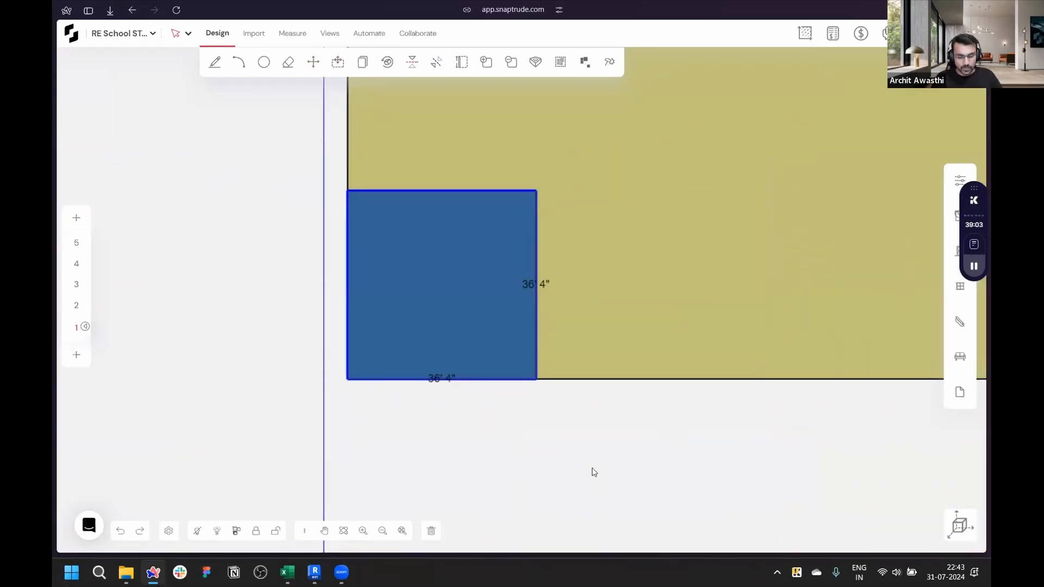
- Push the General Science Laboratory's top edge down, then pull it back up by 4'
{"action": "left_click", "coordinate": [515, 289]}
{"action": "left_click_drag", "start_coordinate": [498, 190], "coordinate": [502, 243]}
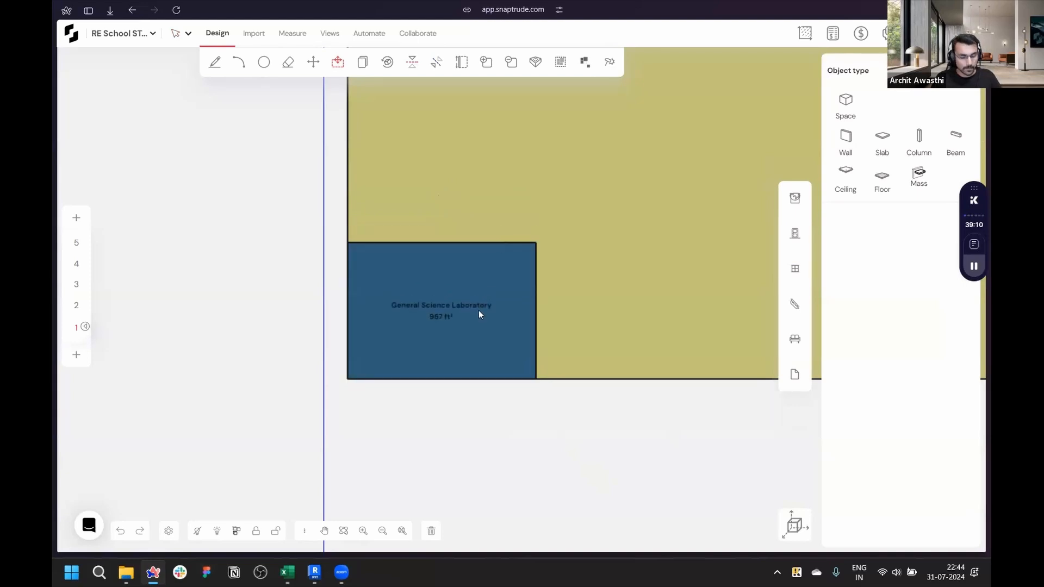
{"action": "left_click", "coordinate": [535, 379]}
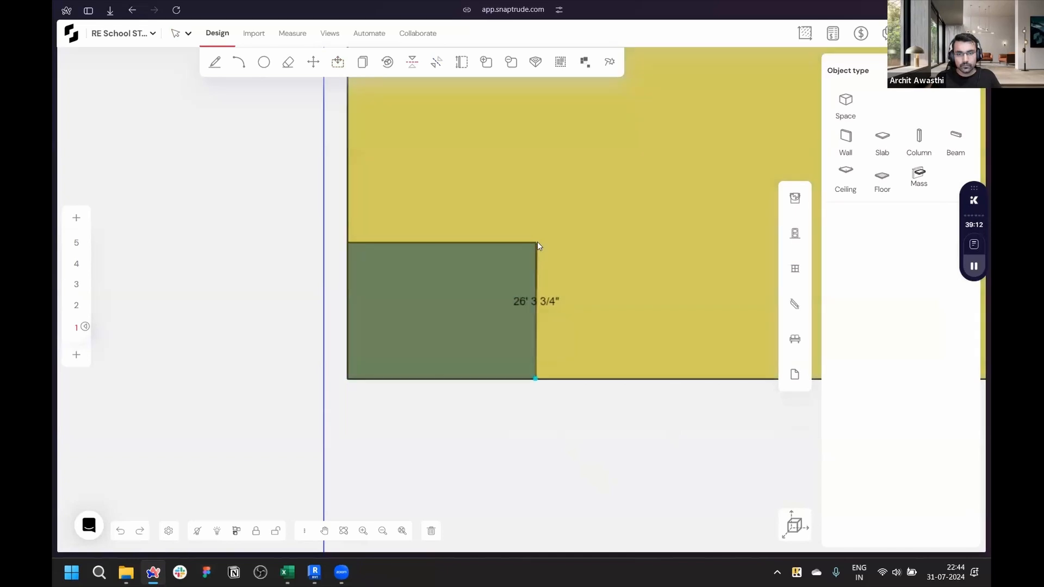
{"action": "key", "text": "Escape"}
{"action": "key", "text": "Escape"}
{"action": "left_click_drag", "start_coordinate": [490, 242], "coordinate": [490, 231]}
{"action": "type", "text": "4"}
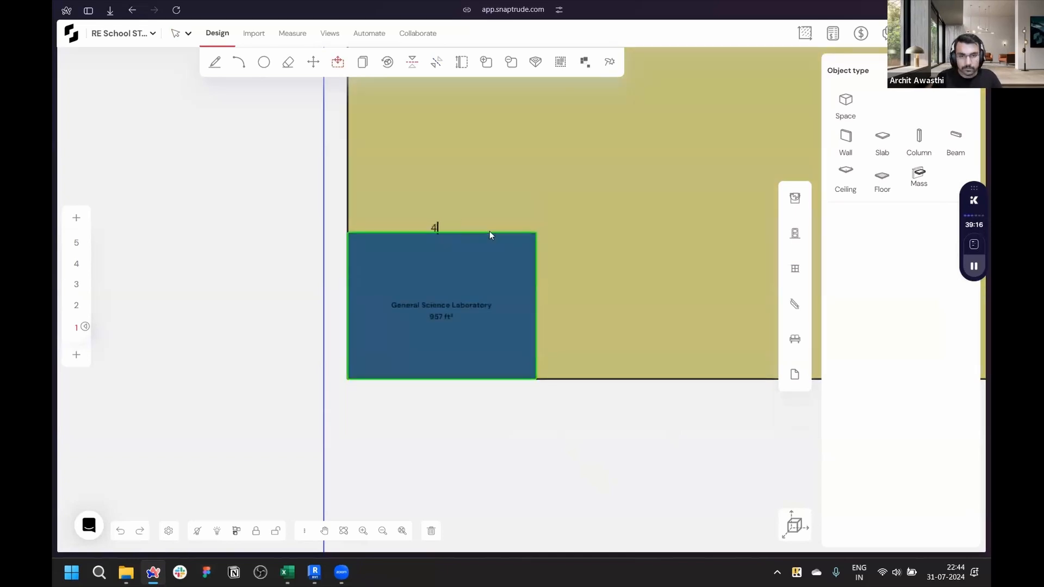
{"action": "key", "text": "Return"}
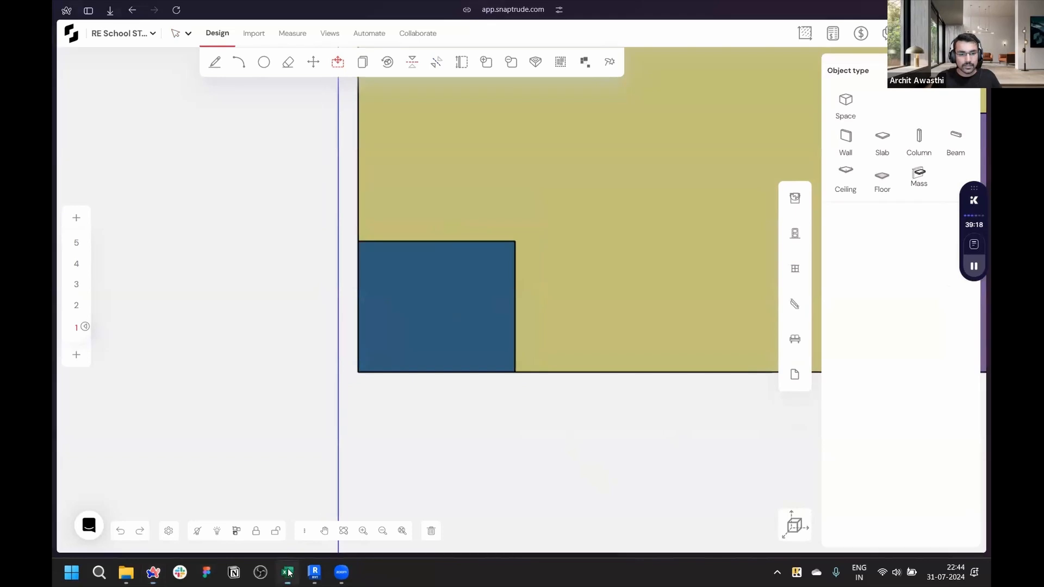
- Check the lab's target area in the program spreadsheet and push the General Science Laboratory's right edge out by 1'
{"action": "left_click", "coordinate": [288, 572]}
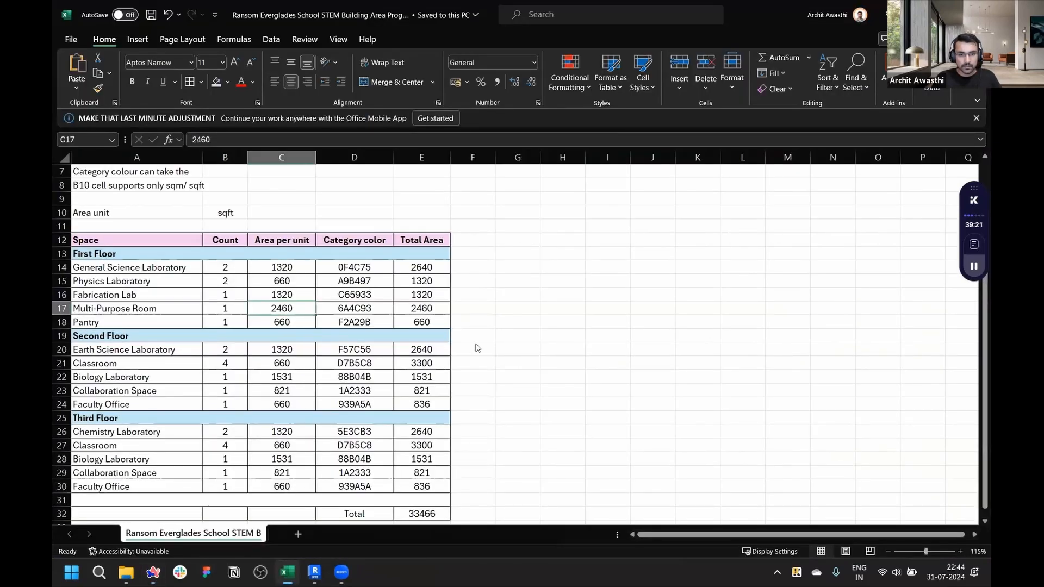
{"action": "key", "text": "alt+Tab"}
{"action": "left_click", "coordinate": [514, 332]}
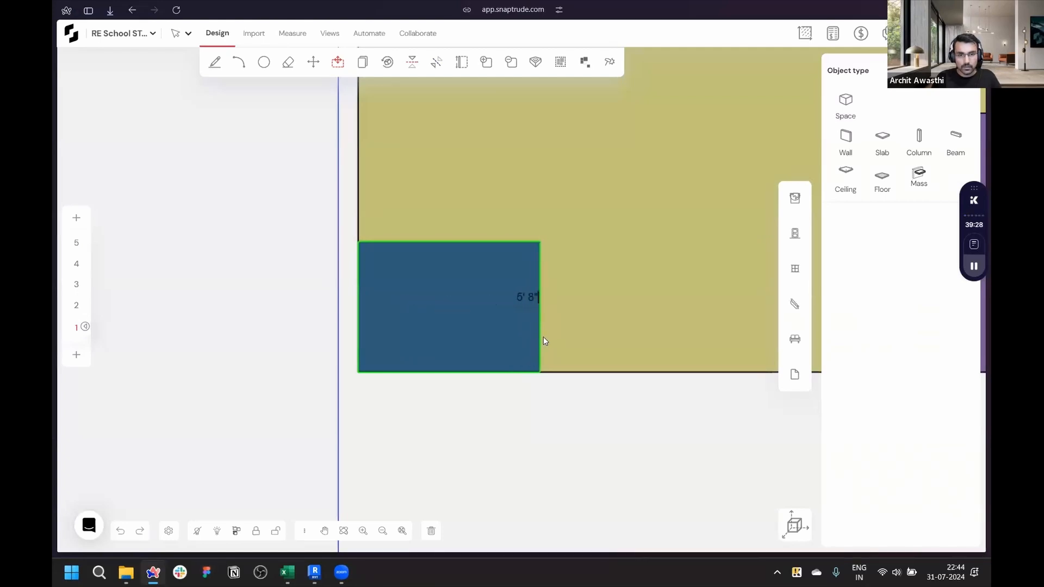
{"action": "left_click", "coordinate": [547, 330]}
{"action": "left_click", "coordinate": [545, 346]}
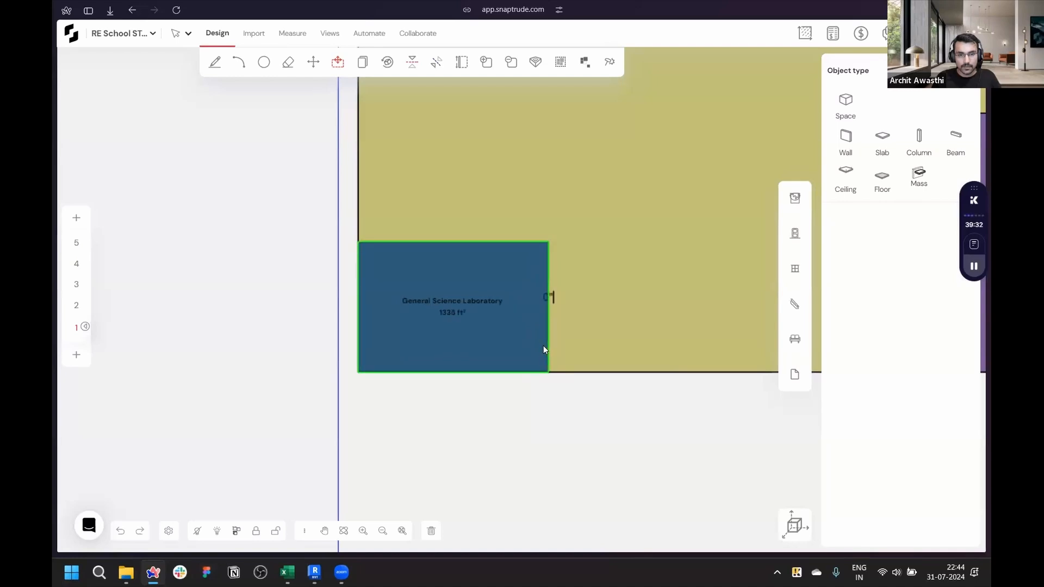
{"action": "type", "text": "1"}
{"action": "scroll", "coordinate": [543, 347], "scroll_direction": "up", "scroll_amount": 2}
{"action": "key", "text": "Return"}
- Move the second General Science Laboratory beside the first along the site's bottom edge
{"action": "scroll", "coordinate": [228, 454], "scroll_direction": "down", "scroll_amount": 5}
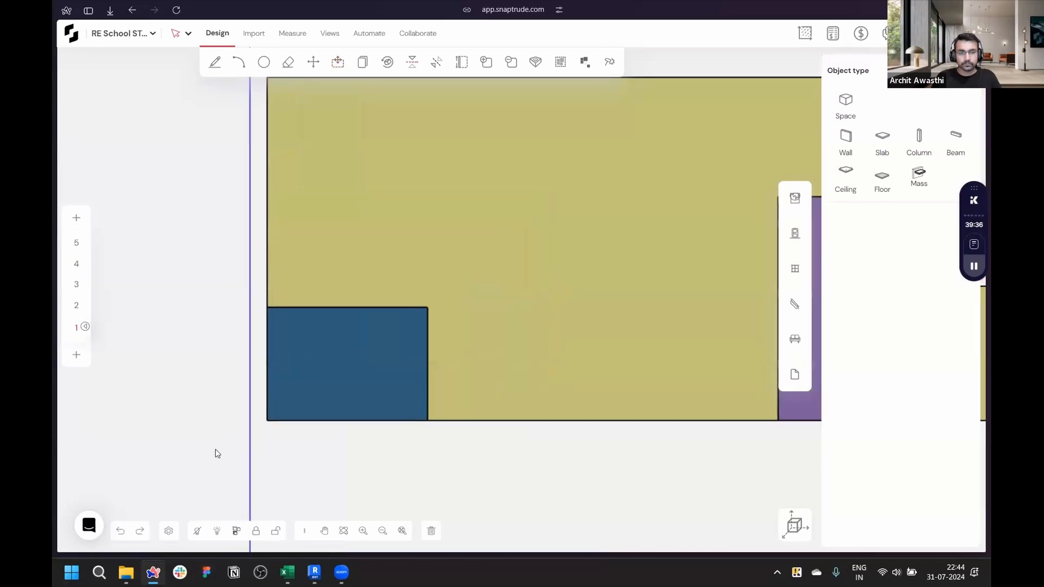
{"action": "scroll", "coordinate": [251, 462], "scroll_direction": "up", "scroll_amount": 2}
{"action": "scroll", "coordinate": [251, 462], "scroll_direction": "down", "scroll_amount": 3}
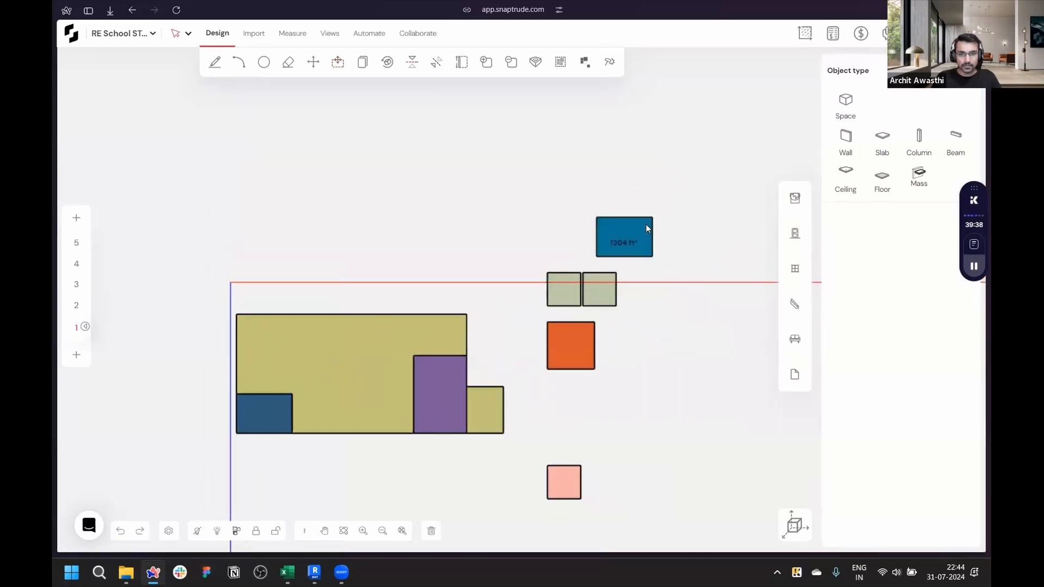
{"action": "left_click", "coordinate": [617, 255]}
{"action": "left_click_drag", "start_coordinate": [601, 257], "coordinate": [455, 337]}
{"action": "scroll", "coordinate": [314, 415], "scroll_direction": "up", "scroll_amount": 5}
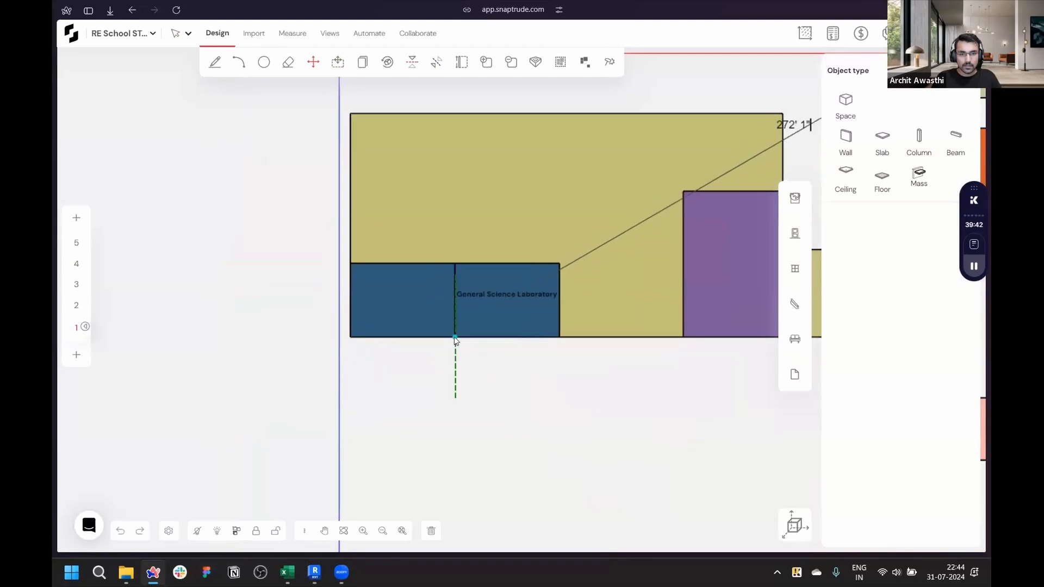
{"action": "scroll", "coordinate": [385, 391], "scroll_direction": "down", "scroll_amount": 5}
{"action": "scroll", "coordinate": [544, 279], "scroll_direction": "up", "scroll_amount": 5}
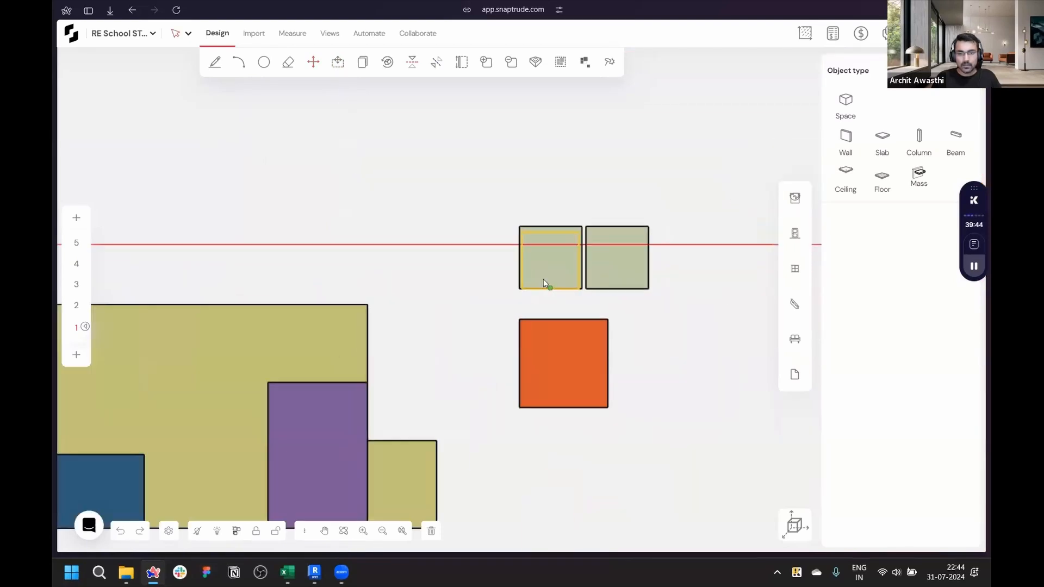
- Move a Physics Laboratory mass to the site's top-left corner
{"action": "left_click", "coordinate": [513, 208]}
{"action": "left_click", "coordinate": [508, 203]}
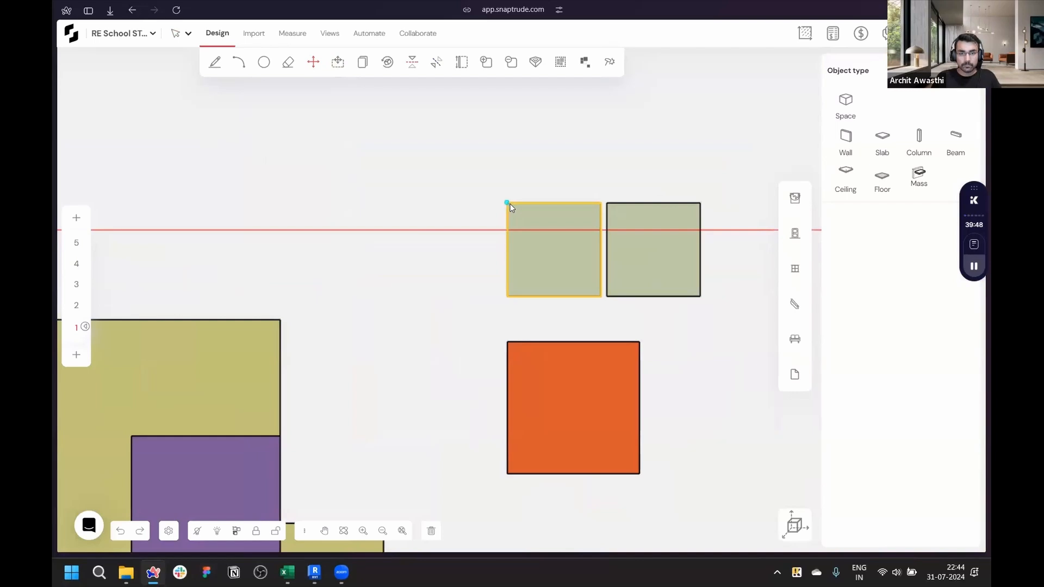
{"action": "scroll", "coordinate": [615, 263], "scroll_direction": "down", "scroll_amount": 8}
{"action": "scroll", "coordinate": [327, 319], "scroll_direction": "up", "scroll_amount": 4}
{"action": "left_click", "coordinate": [427, 217]}
- Extend the Physics Laboratory's bottom edge downward by 23'
{"action": "scroll", "coordinate": [490, 239], "scroll_direction": "up", "scroll_amount": 5}
{"action": "key", "text": "u"}
{"action": "left_click", "coordinate": [370, 315]}
{"action": "left_click", "coordinate": [374, 278]}
{"action": "scroll", "coordinate": [359, 242], "scroll_direction": "up", "scroll_amount": 3}
{"action": "key", "text": "l"}
{"action": "left_click", "coordinate": [436, 295]}
{"action": "left_click", "coordinate": [438, 172]}
{"action": "left_click", "coordinate": [399, 294]}
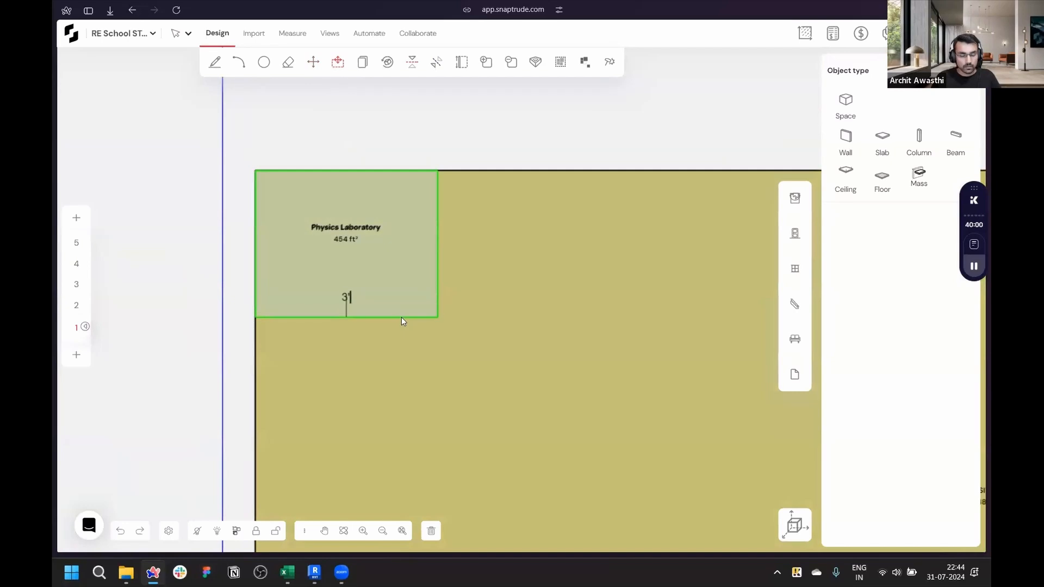
{"action": "type", "text": "23"}
{"action": "key", "text": "Return"}
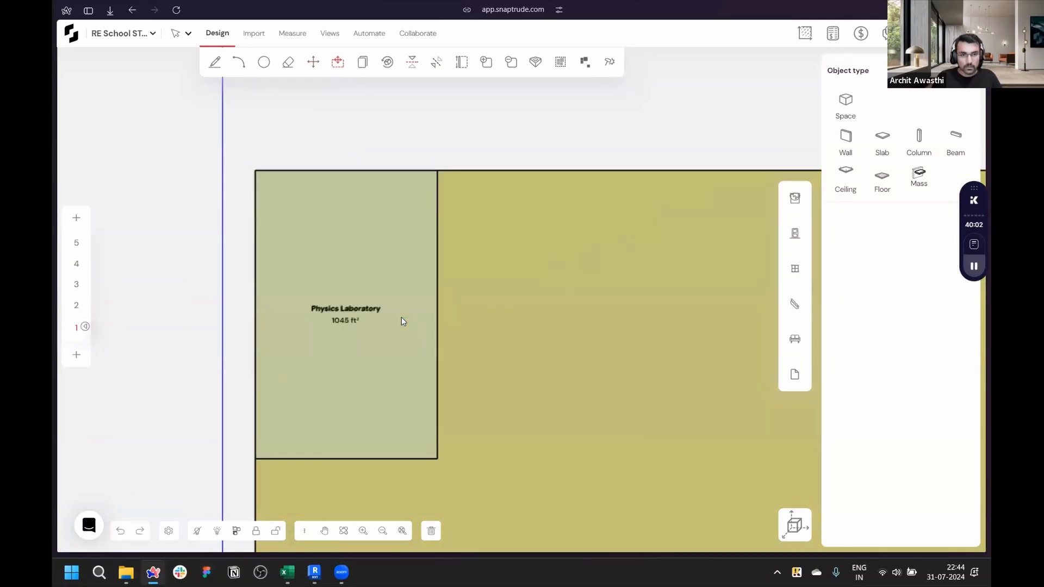
- Pull the Physics Laboratory's bottom edge back up by 10'
{"action": "scroll", "coordinate": [401, 318], "scroll_direction": "down", "scroll_amount": 5}
{"action": "scroll", "coordinate": [394, 384], "scroll_direction": "up", "scroll_amount": 3}
{"action": "key", "text": "l"}
{"action": "left_click", "coordinate": [428, 375]}
{"action": "left_click", "coordinate": [429, 167]}
{"action": "left_click_drag", "start_coordinate": [376, 373], "coordinate": [380, 345]}
{"action": "type", "text": "10"}
{"action": "key", "text": "Return"}
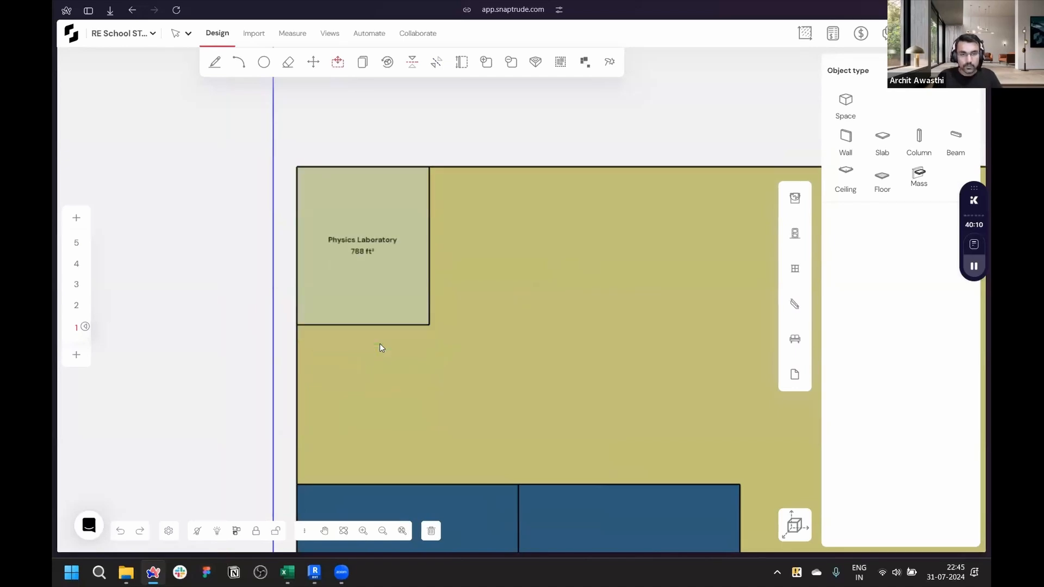
{"action": "left_click_drag", "start_coordinate": [418, 280], "coordinate": [472, 311]}
{"action": "key", "text": "Escape"}
- Check the spreadsheet target and push the Physics Laboratory's right edge out by 4' 4"
{"action": "left_click", "coordinate": [284, 574]}
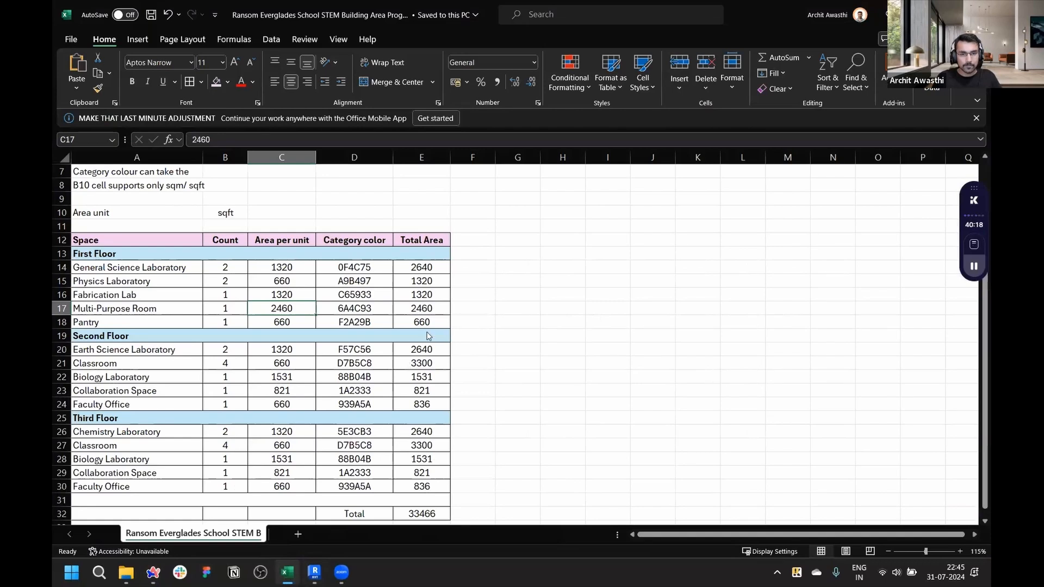
{"action": "key", "text": "alt+Tab"}
{"action": "left_click", "coordinate": [420, 294]}
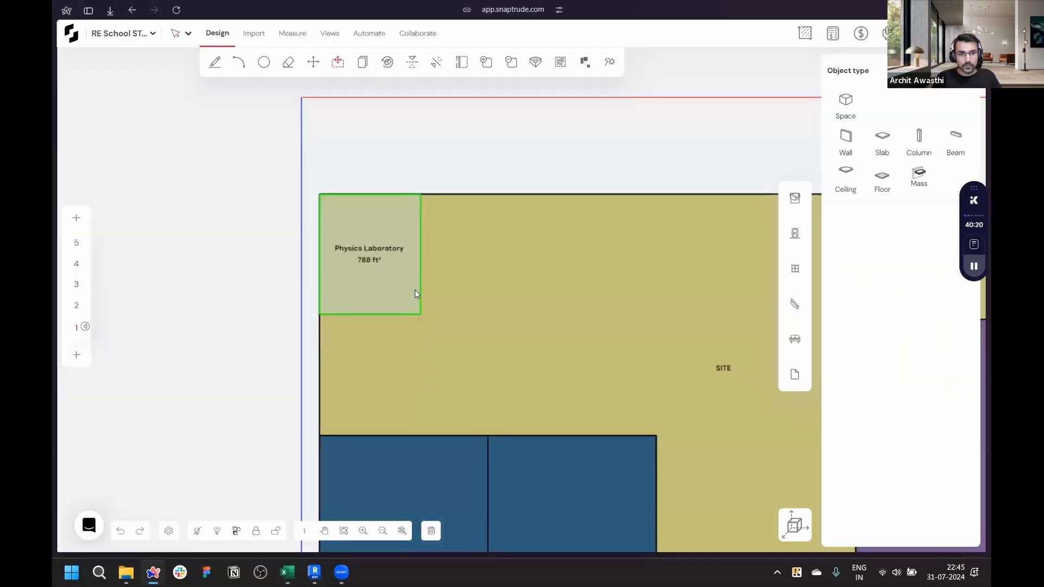
{"action": "scroll", "coordinate": [417, 294], "scroll_direction": "up", "scroll_amount": 3}
{"action": "type", "text": "4' 4\""}
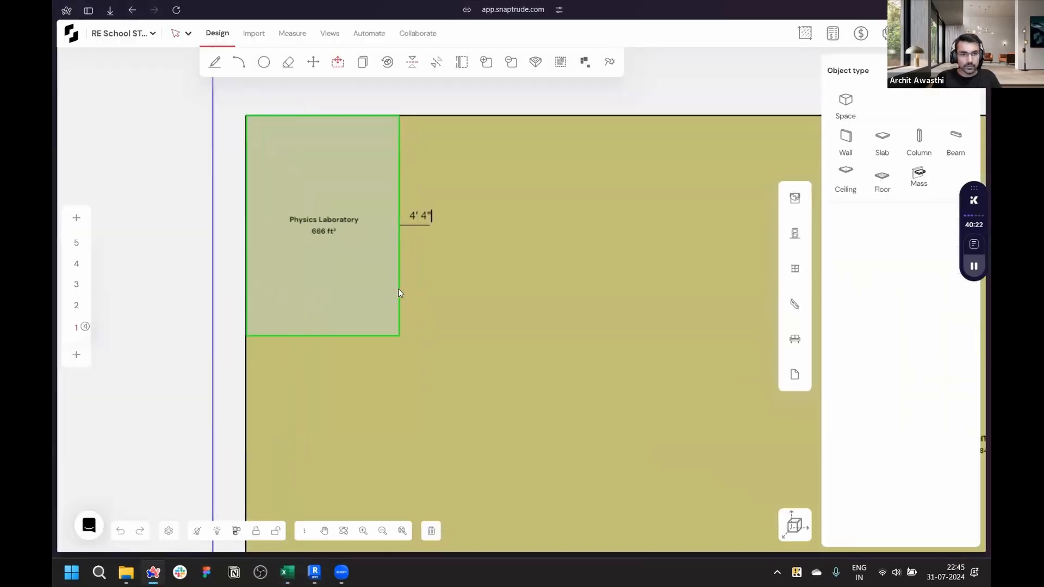
{"action": "key", "text": "Return"}
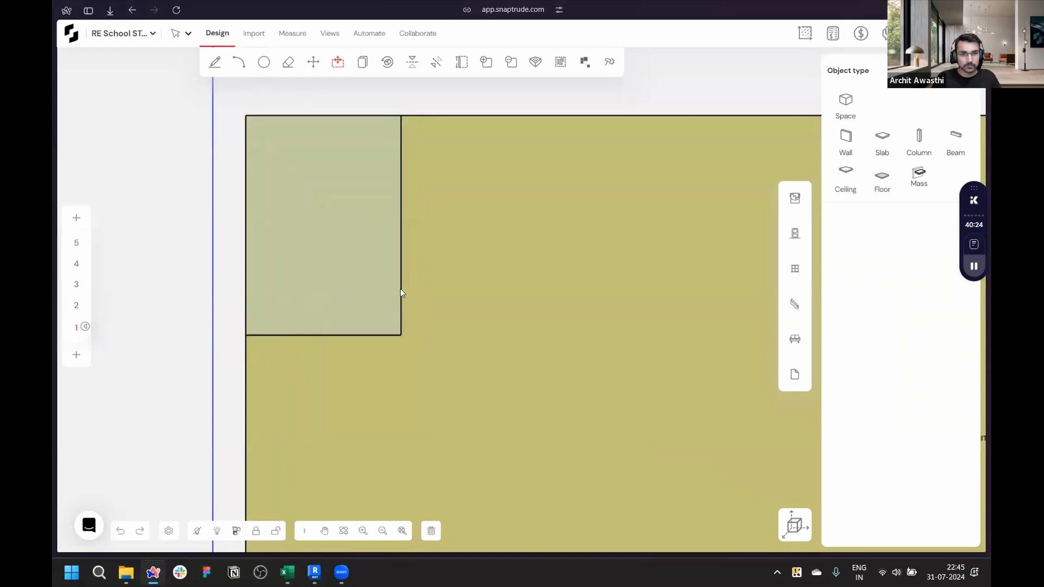
- Copy the Physics Laboratory once to sit directly beside it on the site
{"action": "scroll", "coordinate": [301, 228], "scroll_direction": "down", "scroll_amount": 5}
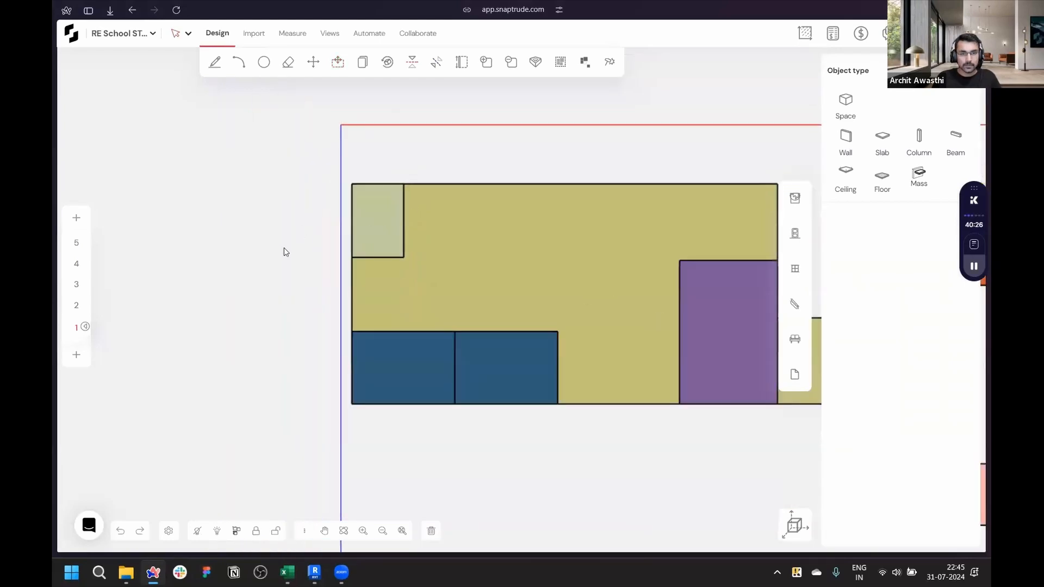
{"action": "scroll", "coordinate": [280, 247], "scroll_direction": "down", "scroll_amount": 4}
{"action": "scroll", "coordinate": [305, 228], "scroll_direction": "up", "scroll_amount": 2}
{"action": "scroll", "coordinate": [331, 245], "scroll_direction": "up", "scroll_amount": 3}
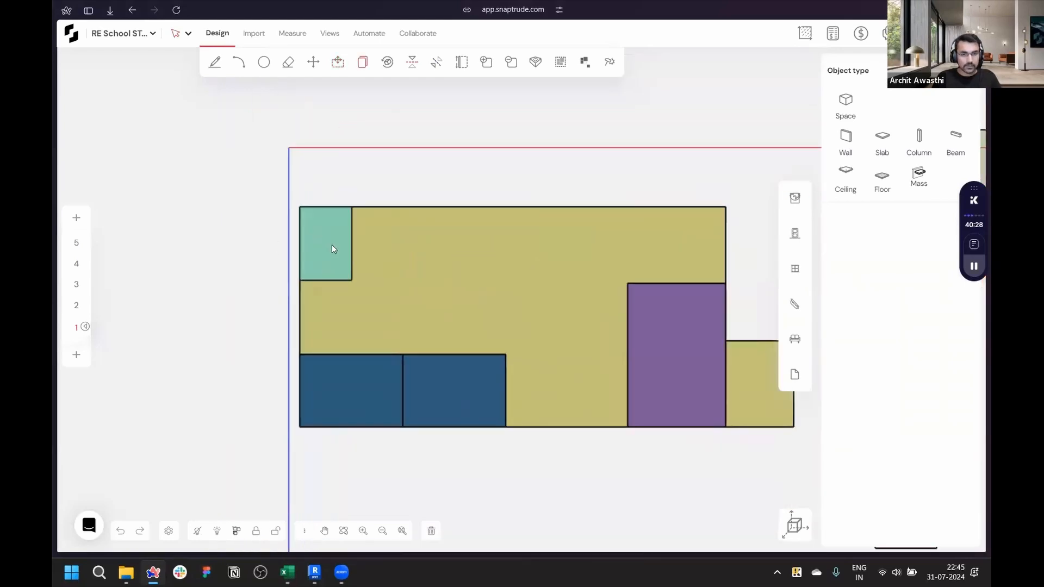
{"action": "left_click", "coordinate": [332, 244]}
{"action": "key", "text": "c"}
{"action": "left_click", "coordinate": [299, 280]}
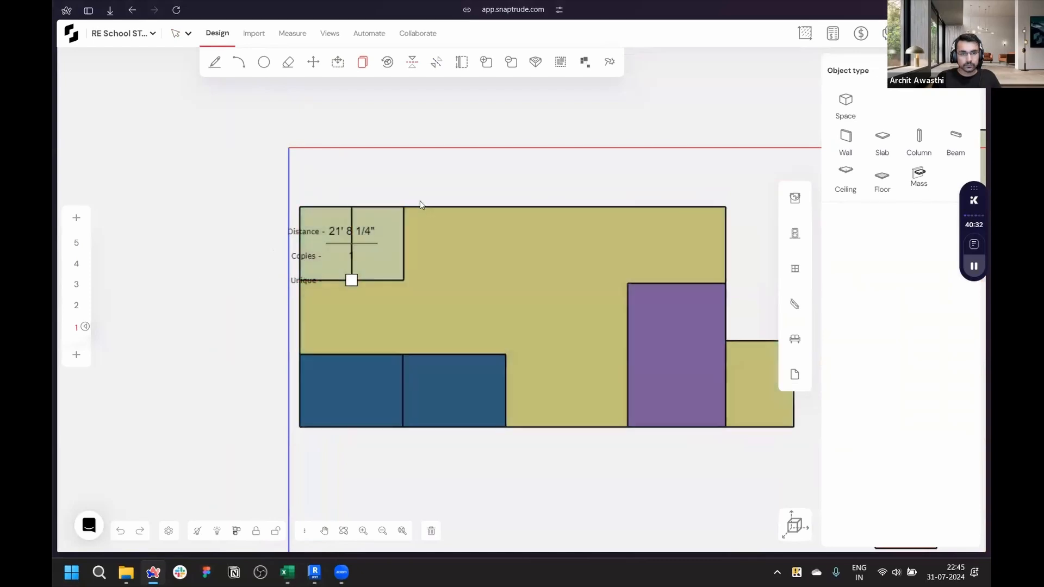
{"action": "key", "text": "Return"}
- Delete the leftover Physics Laboratory mass lying outside the site
{"action": "scroll", "coordinate": [406, 211], "scroll_direction": "down", "scroll_amount": 3}
{"action": "left_click_drag", "start_coordinate": [593, 150], "coordinate": [716, 213]}
{"action": "key", "text": "Delete"}
{"action": "scroll", "coordinate": [661, 244], "scroll_direction": "up", "scroll_amount": 3}
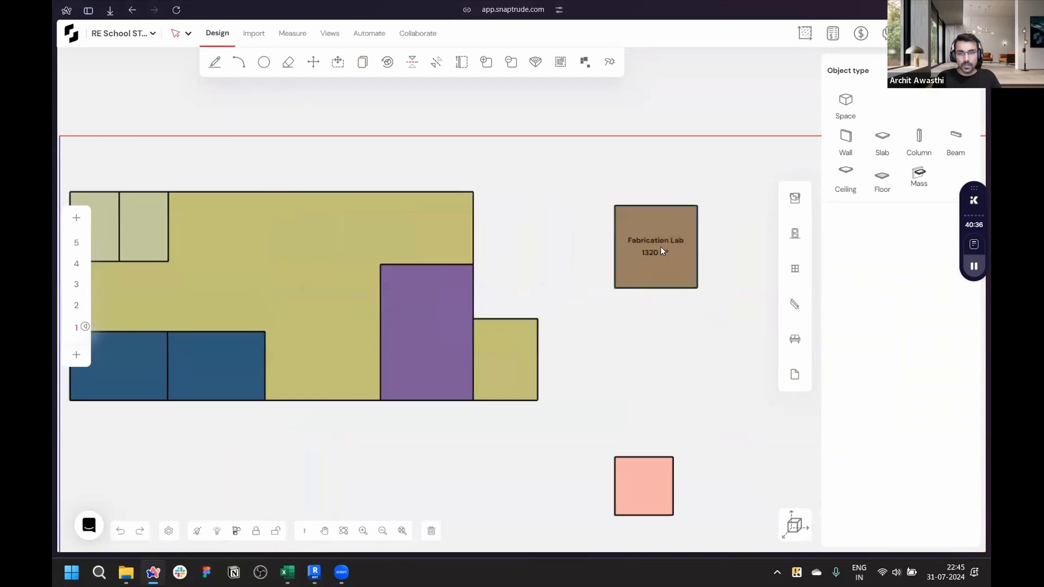
- Move the Fabrication Lab onto the site above the General Science Laboratories and widen its right edge to match theirs
{"action": "scroll", "coordinate": [677, 324], "scroll_direction": "down", "scroll_amount": 2}
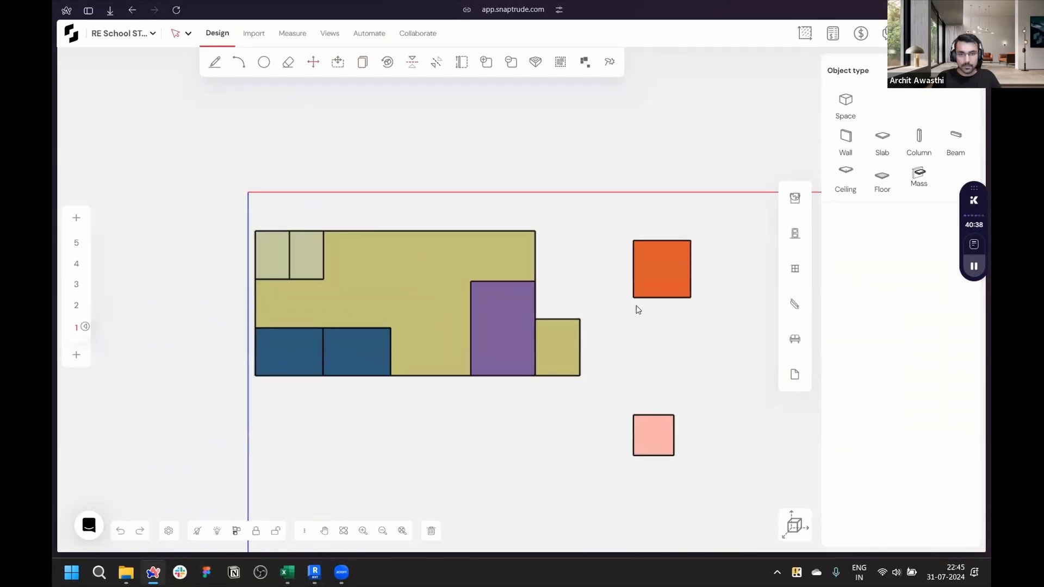
{"action": "scroll", "coordinate": [650, 287], "scroll_direction": "up", "scroll_amount": 3}
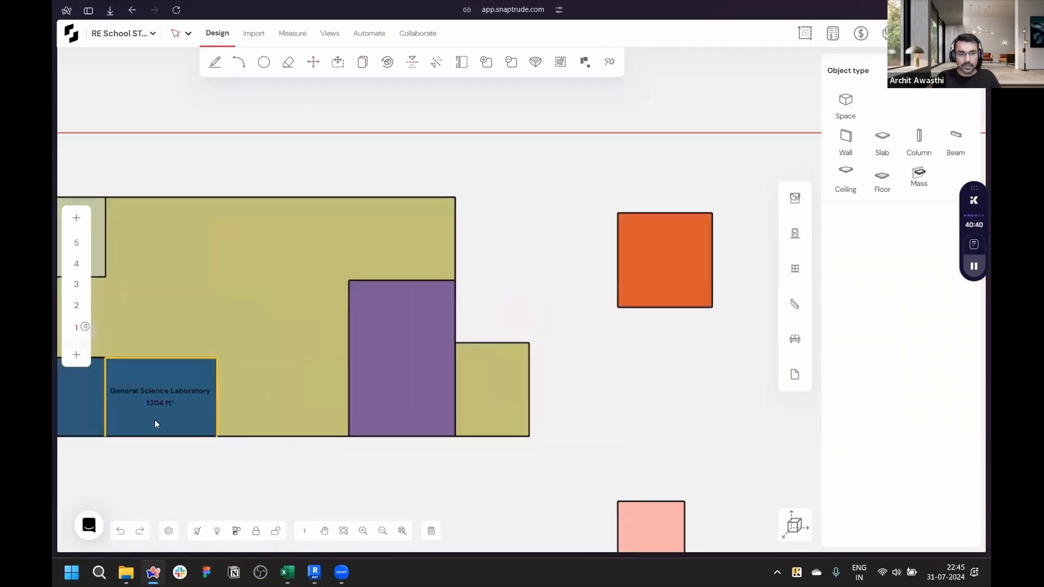
{"action": "scroll", "coordinate": [626, 387], "scroll_direction": "down", "scroll_amount": 2}
{"action": "left_click_drag", "start_coordinate": [623, 335], "coordinate": [298, 366]}
{"action": "scroll", "coordinate": [351, 359], "scroll_direction": "up", "scroll_amount": 4}
{"action": "key", "text": "p"}
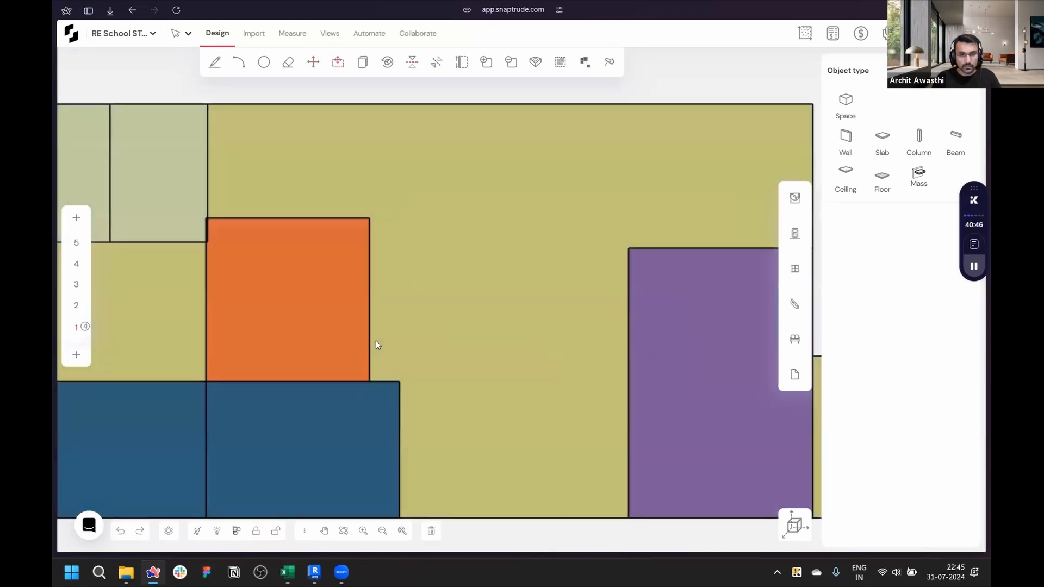
{"action": "left_click_drag", "start_coordinate": [384, 349], "coordinate": [399, 379]}
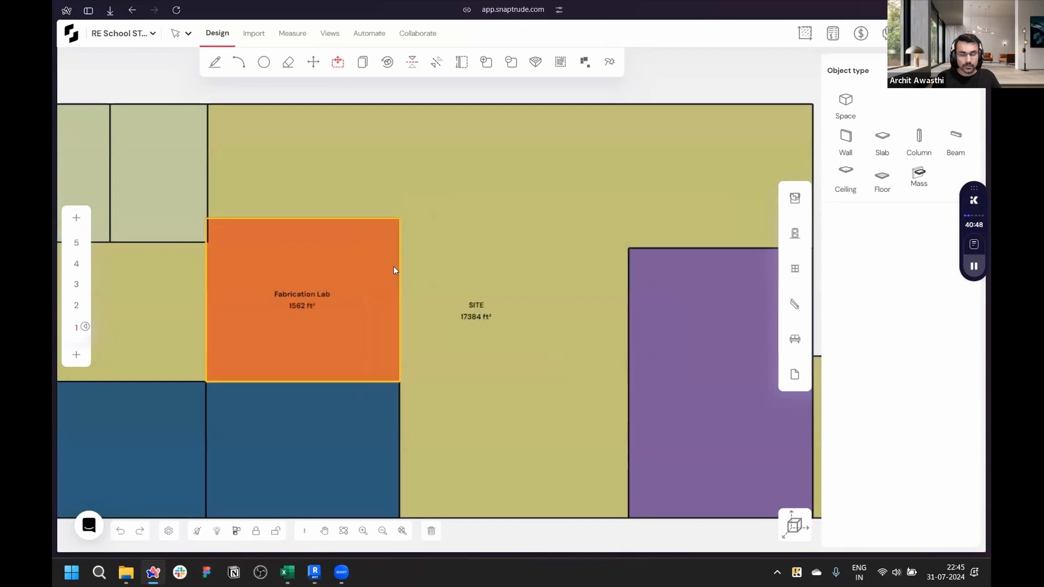
- Move the Fabrication Lab to the site's bottom edge beside the second General Science Laboratory
{"action": "scroll", "coordinate": [394, 268], "scroll_direction": "down", "scroll_amount": 1}
{"action": "left_click_drag", "start_coordinate": [298, 290], "coordinate": [458, 403]}
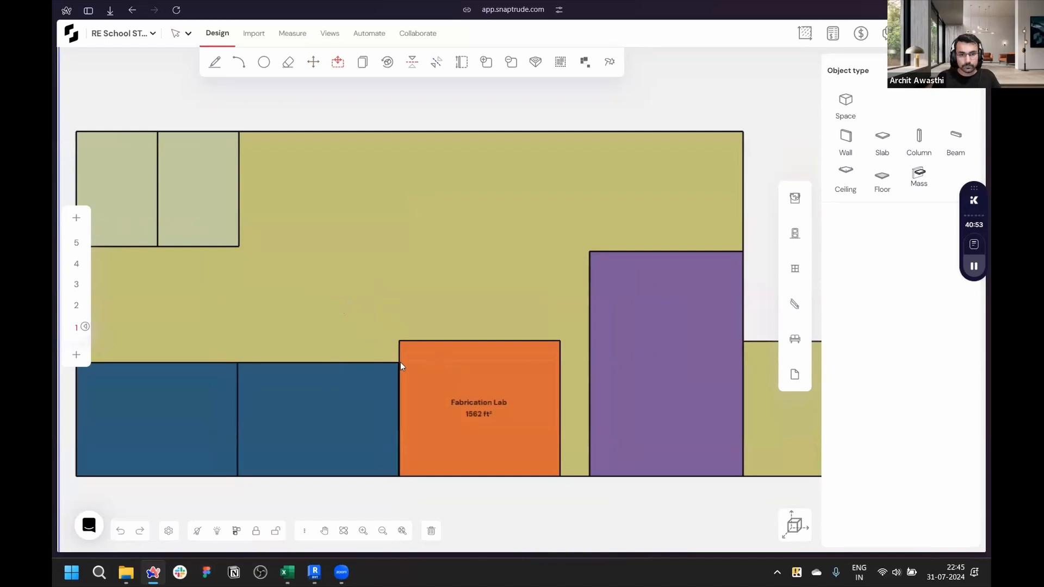
{"action": "scroll", "coordinate": [485, 441], "scroll_direction": "down", "scroll_amount": 2}
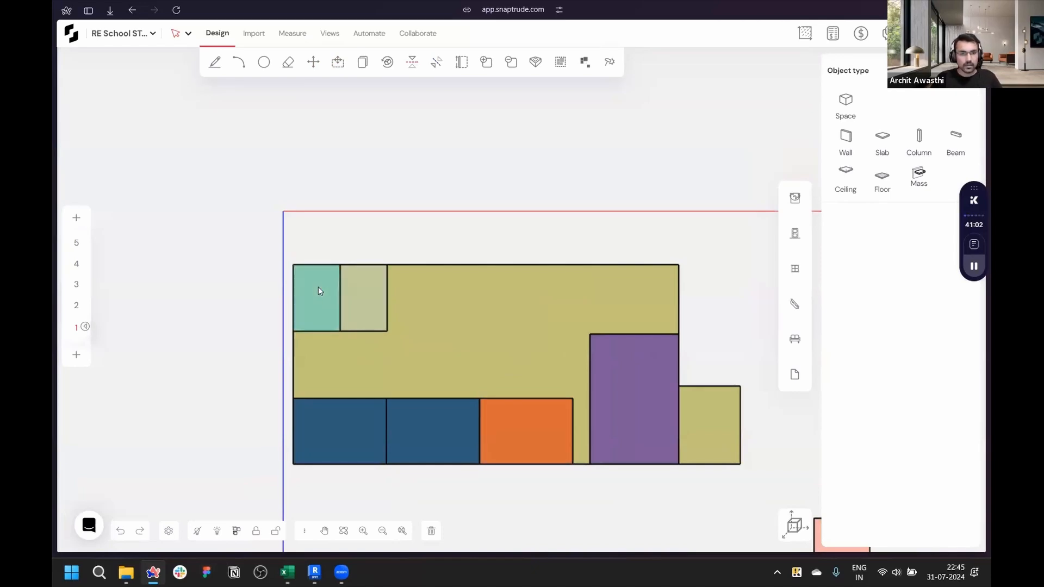
- Select both Physics Laboratories and move them toward the middle of the site's top edge
{"action": "scroll", "coordinate": [318, 286], "scroll_direction": "up", "scroll_amount": 5}
{"action": "scroll", "coordinate": [318, 286], "scroll_direction": "down", "scroll_amount": 3}
{"action": "left_click_drag", "start_coordinate": [273, 243], "coordinate": [448, 366]}
{"action": "scroll", "coordinate": [399, 358], "scroll_direction": "down", "scroll_amount": 3}
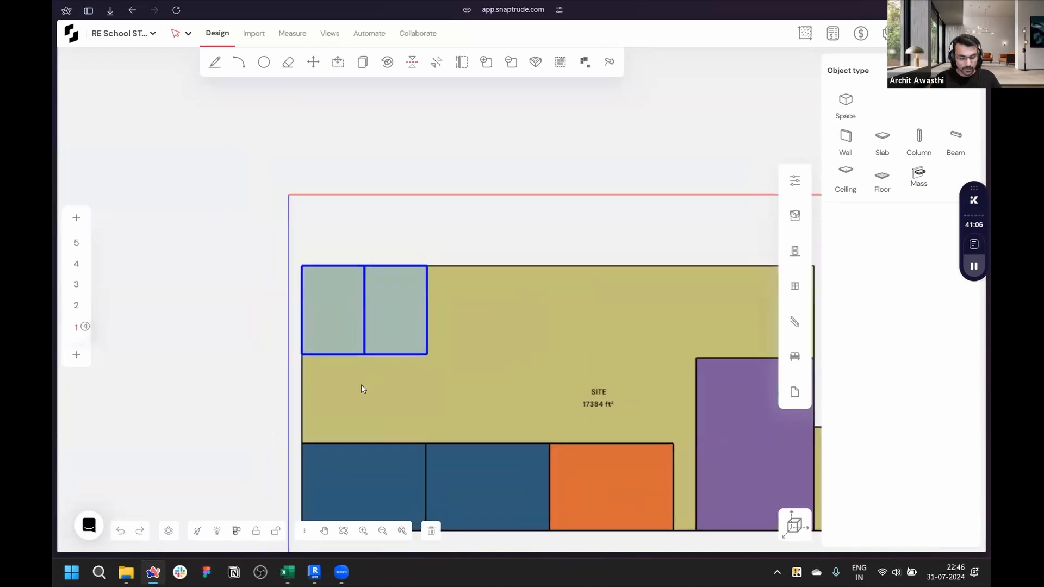
{"action": "scroll", "coordinate": [289, 343], "scroll_direction": "up", "scroll_amount": 3}
{"action": "left_click_drag", "start_coordinate": [290, 346], "coordinate": [438, 459]}
{"action": "scroll", "coordinate": [448, 380], "scroll_direction": "down", "scroll_amount": 2}
{"action": "key", "text": "Escape"}
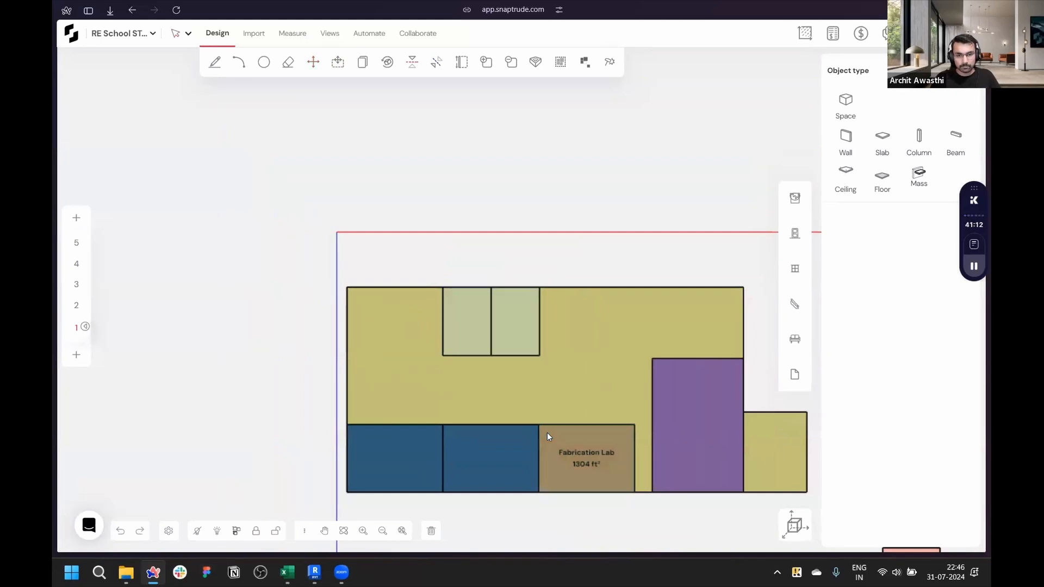
- Reposition the Physics Laboratories along the site's top edge
{"action": "left_click_drag", "start_coordinate": [373, 348], "coordinate": [346, 287]}
{"action": "scroll", "coordinate": [305, 210], "scroll_direction": "down", "scroll_amount": 2}
{"action": "scroll", "coordinate": [370, 282], "scroll_direction": "up", "scroll_amount": 5}
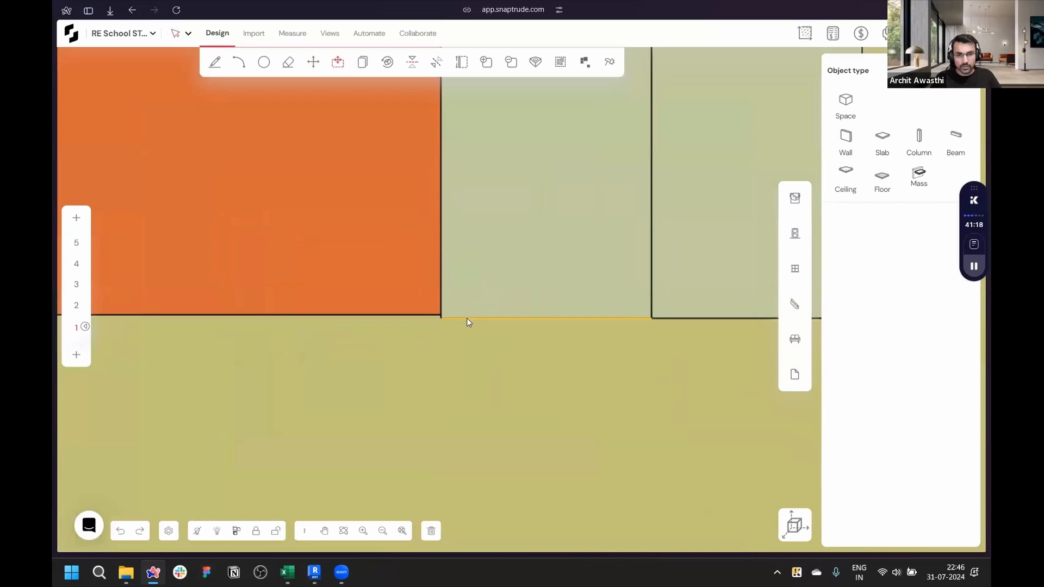
- Move the Pantry mass from beside the site onto its top edge next to the Physics Laboratories
{"action": "scroll", "coordinate": [442, 311], "scroll_direction": "down", "scroll_amount": 3}
{"action": "scroll", "coordinate": [442, 311], "scroll_direction": "down", "scroll_amount": 3}
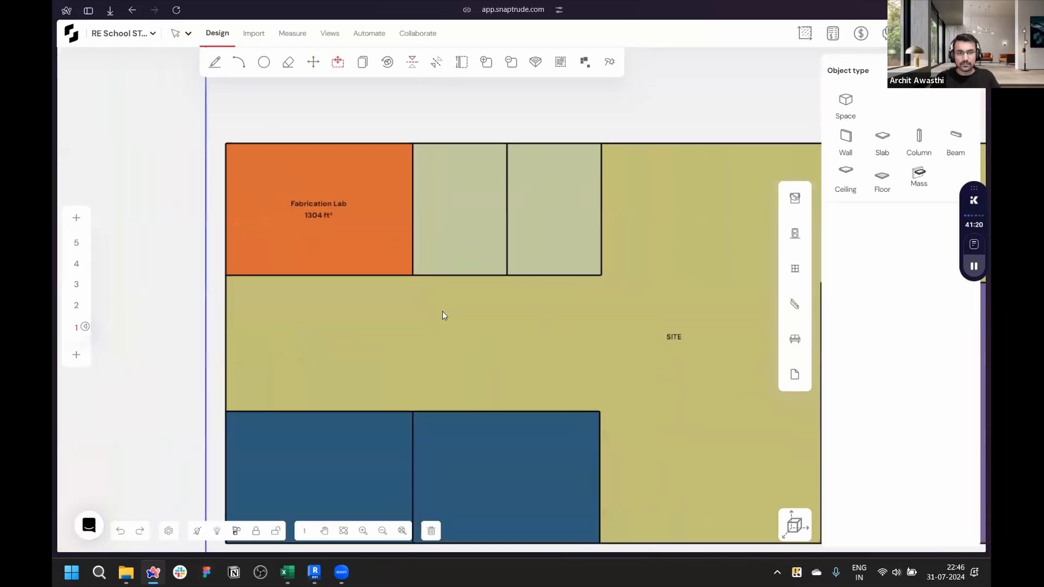
{"action": "scroll", "coordinate": [364, 245], "scroll_direction": "up", "scroll_amount": 2}
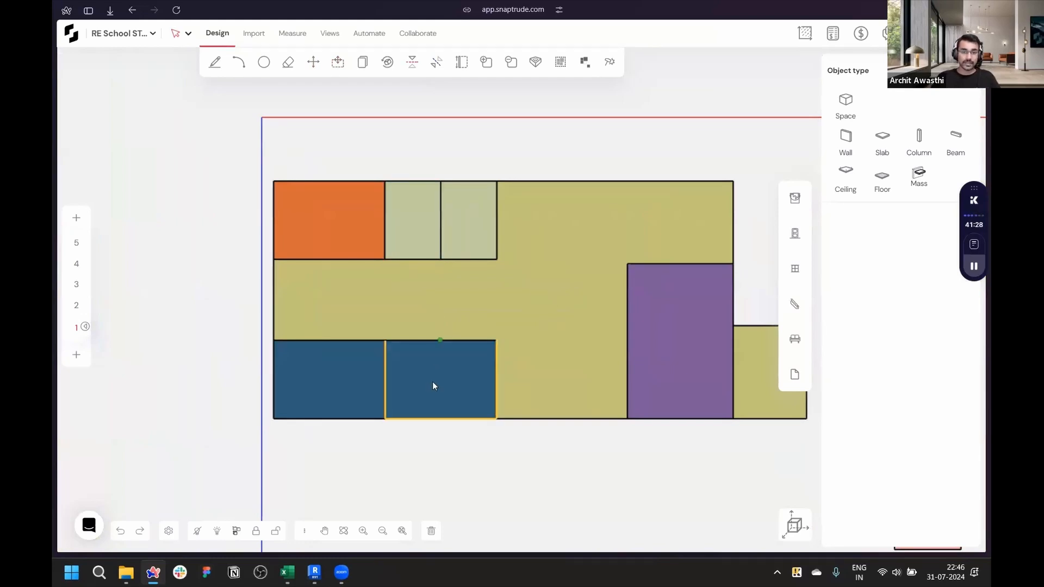
{"action": "scroll", "coordinate": [423, 260], "scroll_direction": "down", "scroll_amount": 2}
{"action": "scroll", "coordinate": [422, 260], "scroll_direction": "up", "scroll_amount": 2}
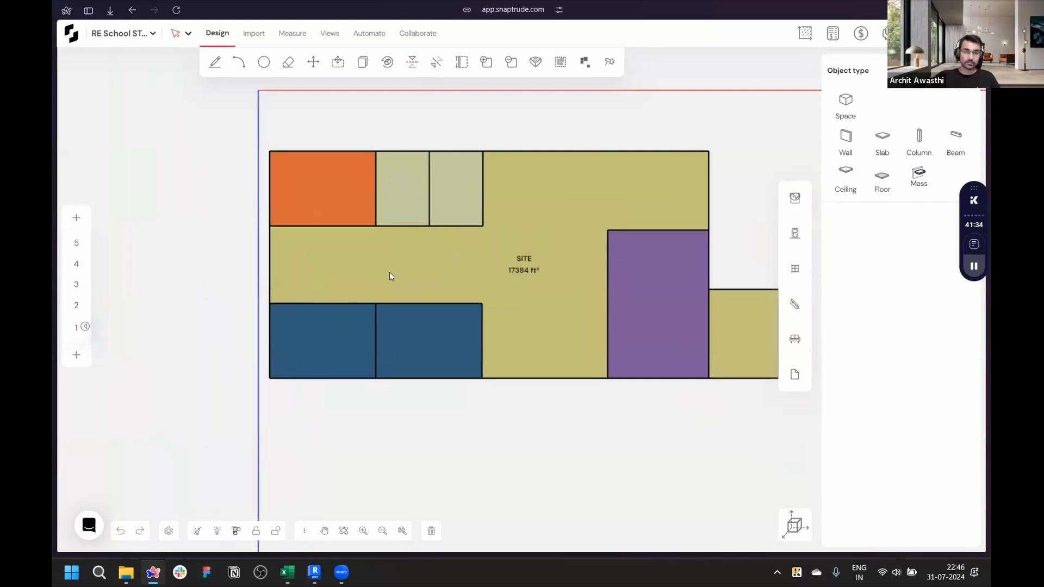
{"action": "scroll", "coordinate": [346, 276], "scroll_direction": "down", "scroll_amount": 3}
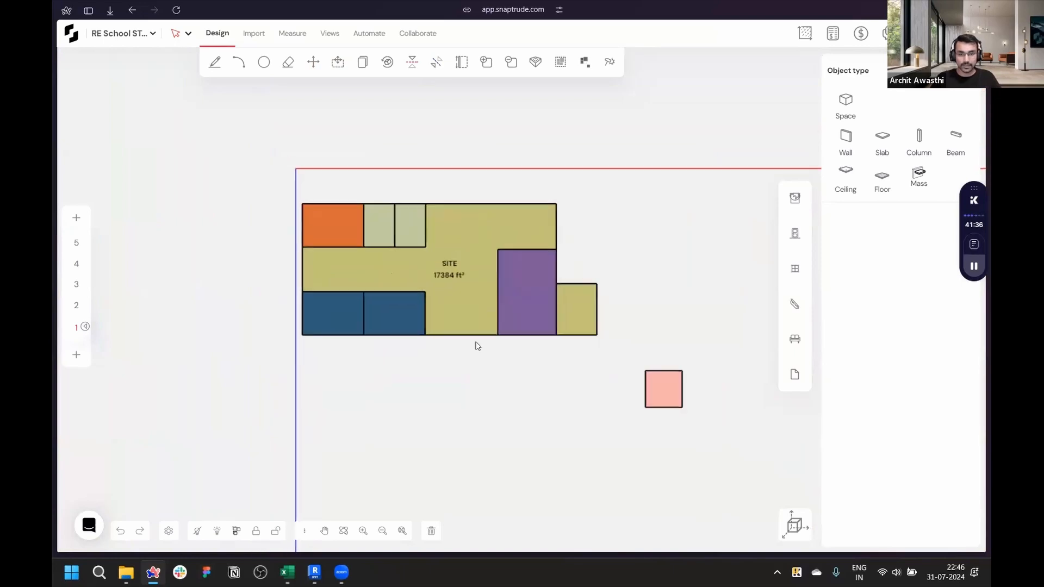
{"action": "scroll", "coordinate": [715, 400], "scroll_direction": "up", "scroll_amount": 4}
{"action": "scroll", "coordinate": [544, 435], "scroll_direction": "down", "scroll_amount": 2}
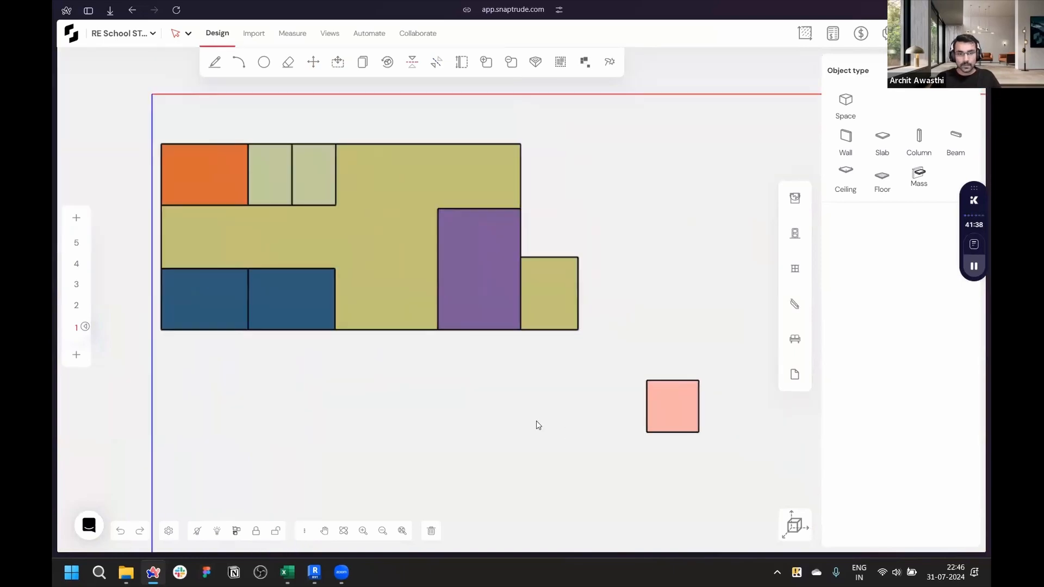
{"action": "scroll", "coordinate": [627, 436], "scroll_direction": "up", "scroll_amount": 3}
{"action": "left_click_drag", "start_coordinate": [605, 421], "coordinate": [655, 446]}
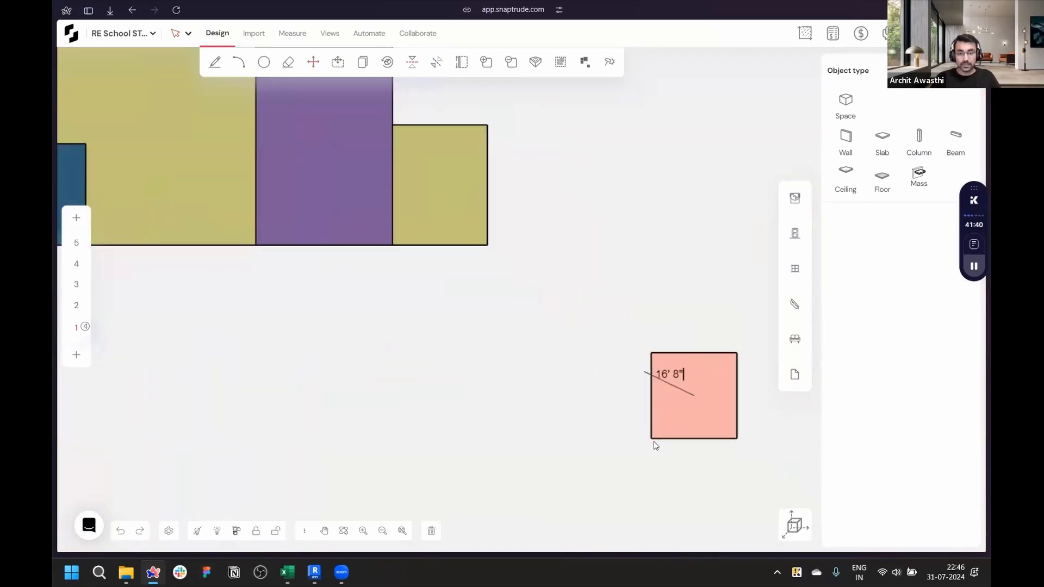
{"action": "scroll", "coordinate": [654, 444], "scroll_direction": "down", "scroll_amount": 4}
{"action": "scroll", "coordinate": [432, 238], "scroll_direction": "up", "scroll_amount": 3}
{"action": "left_click", "coordinate": [300, 221]}
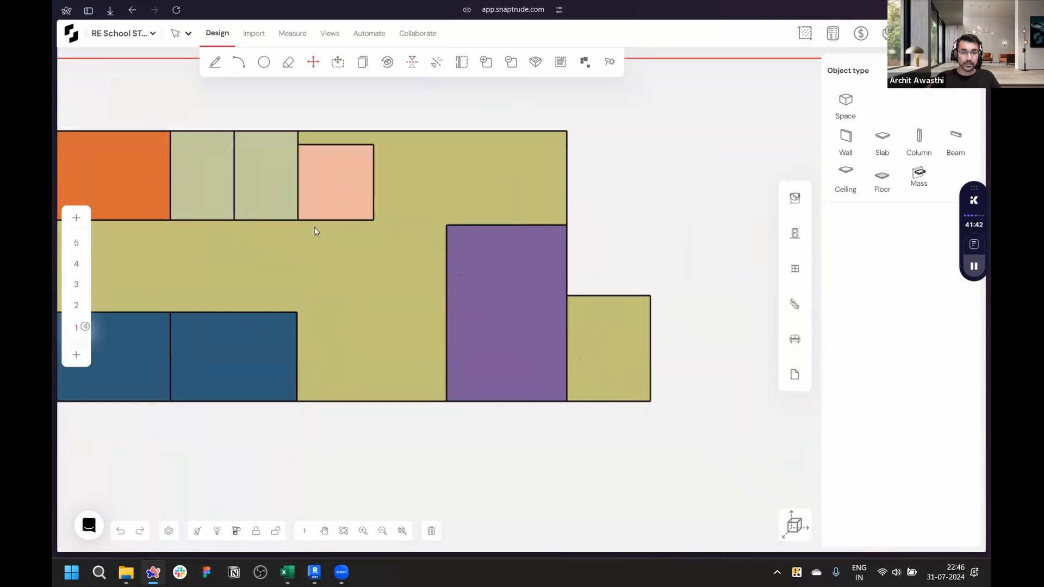
{"action": "scroll", "coordinate": [545, 294], "scroll_direction": "down", "scroll_amount": 4}
{"action": "scroll", "coordinate": [406, 293], "scroll_direction": "up", "scroll_amount": 3}
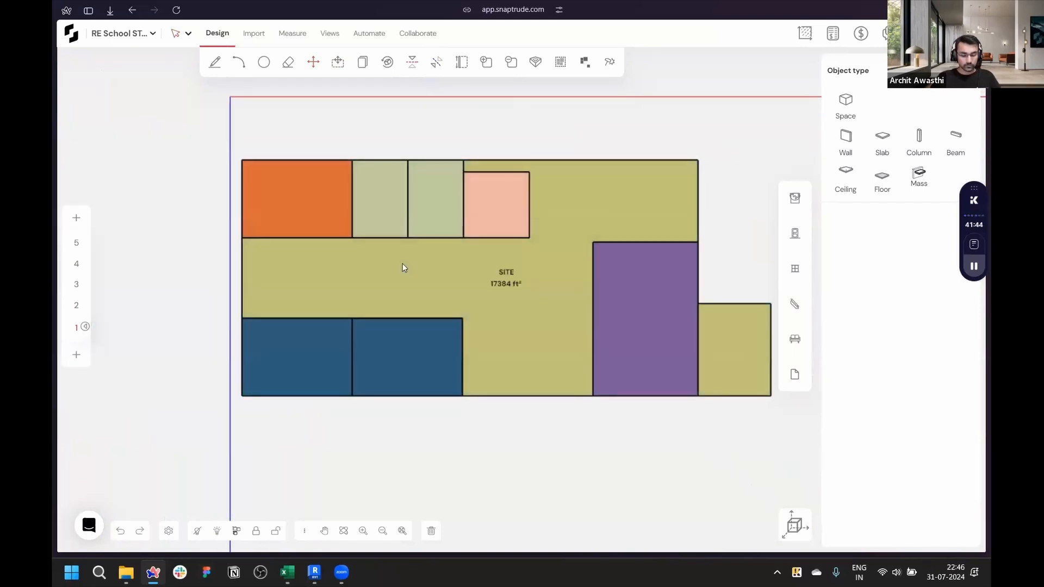
- Reposition the Pantry flush against the site's top edge, directly beside the second Physics Laboratory
{"action": "scroll", "coordinate": [403, 266], "scroll_direction": "up", "scroll_amount": 3}
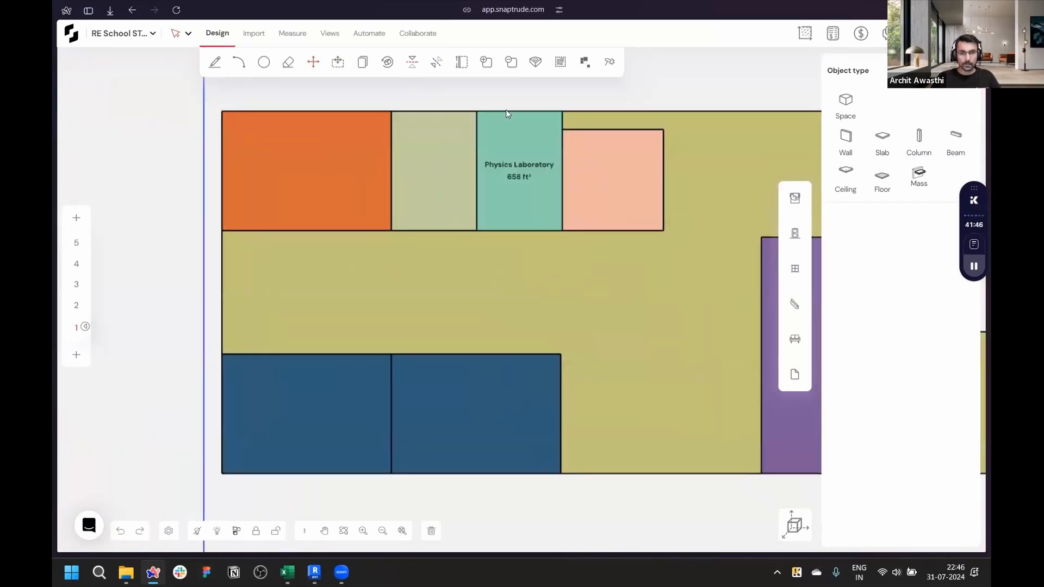
{"action": "left_click_drag", "start_coordinate": [569, 134], "coordinate": [479, 233]}
{"action": "scroll", "coordinate": [560, 265], "scroll_direction": "down", "scroll_amount": 1}
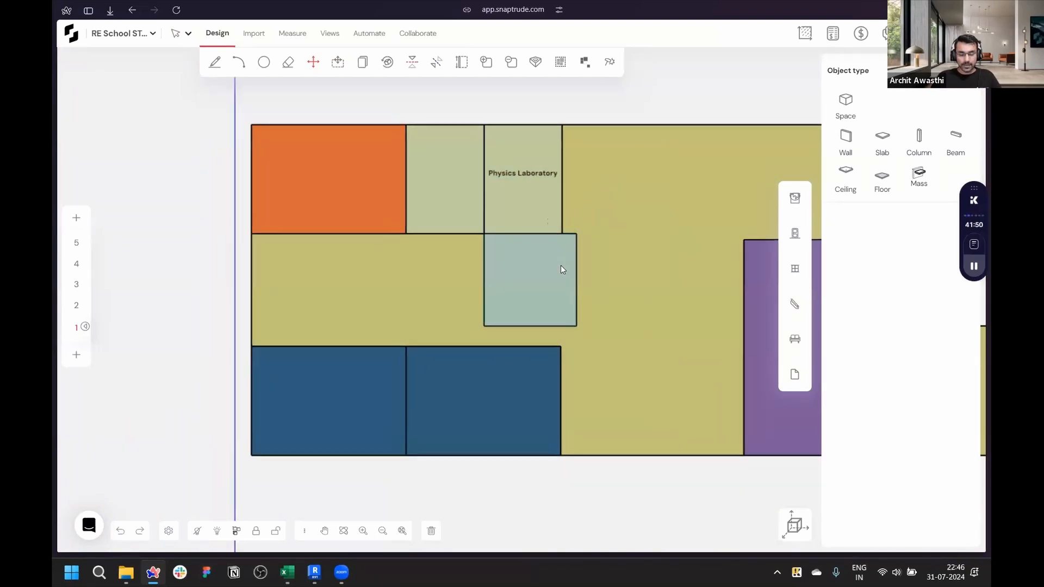
{"action": "scroll", "coordinate": [563, 269], "scroll_direction": "up", "scroll_amount": 2}
{"action": "left_click_drag", "start_coordinate": [581, 275], "coordinate": [564, 229]}
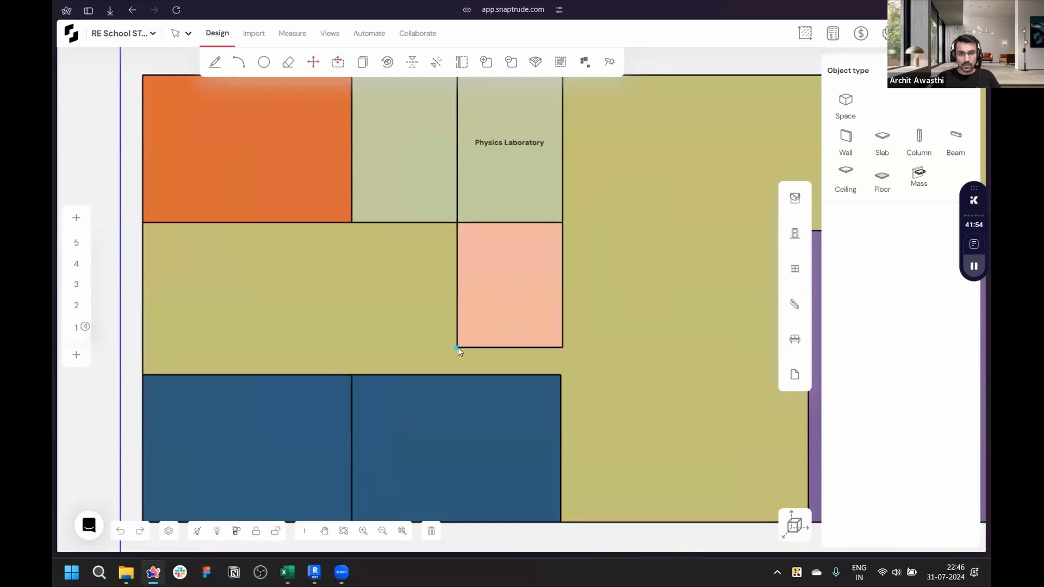
{"action": "scroll", "coordinate": [472, 337], "scroll_direction": "down", "scroll_amount": 2}
{"action": "left_click_drag", "start_coordinate": [462, 258], "coordinate": [536, 157]}
{"action": "scroll", "coordinate": [594, 254], "scroll_direction": "up", "scroll_amount": 2}
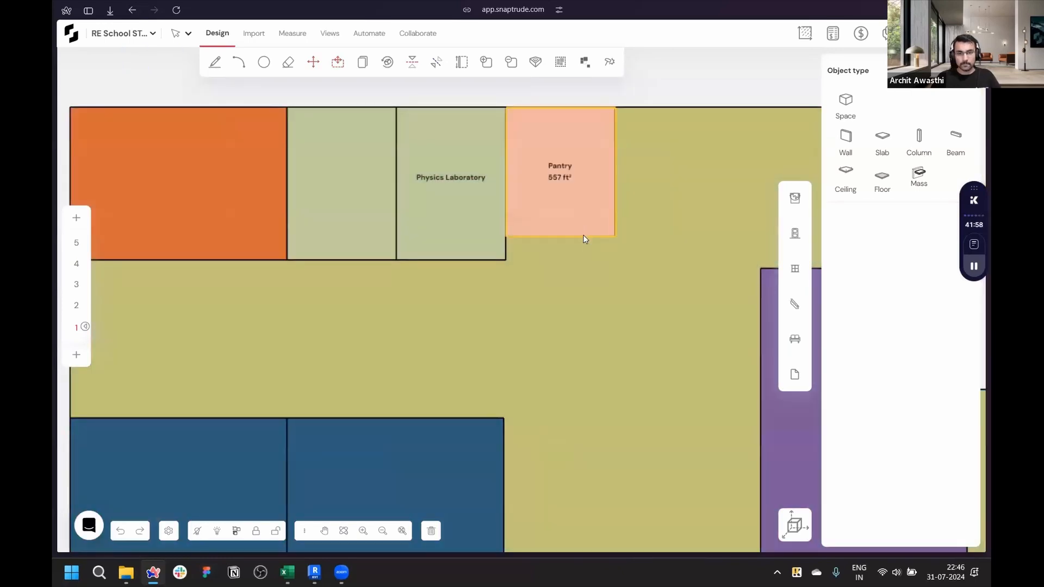
{"action": "scroll", "coordinate": [376, 229], "scroll_direction": "down", "scroll_amount": 4}
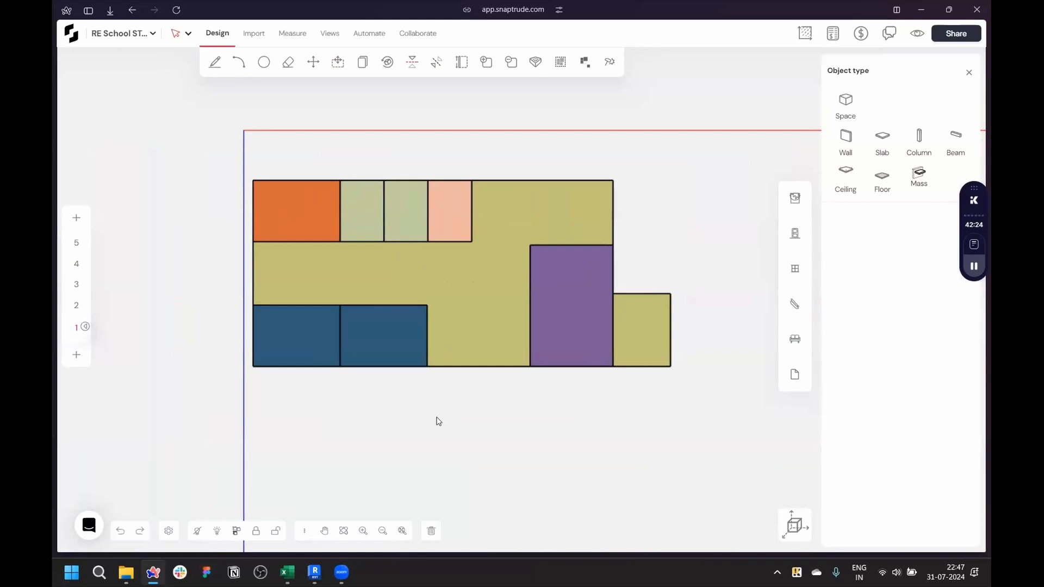
{"action": "scroll", "coordinate": [227, 237], "scroll_direction": "up", "scroll_amount": 3}
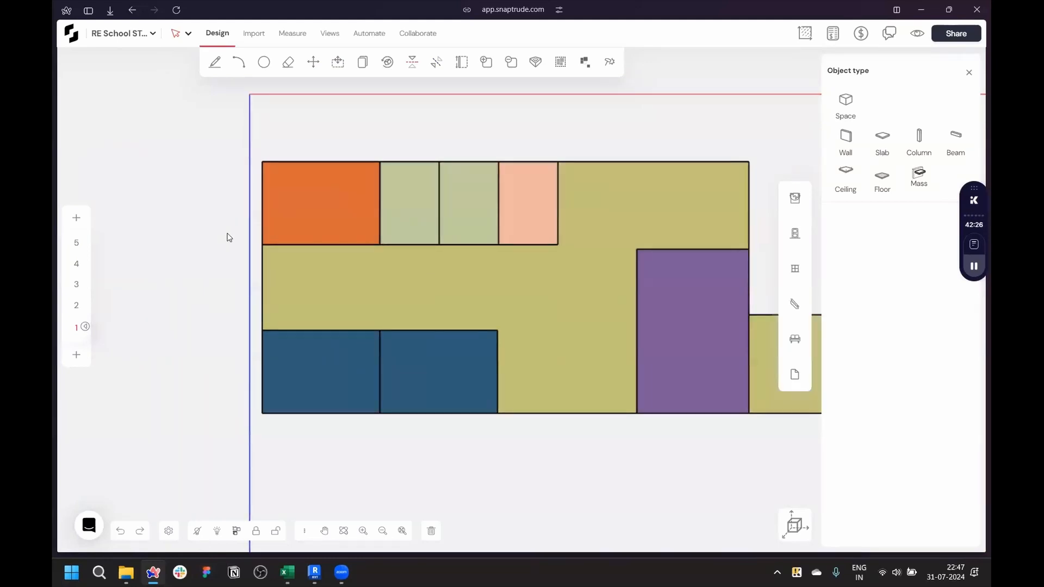
{"action": "middle_click_drag", "start_coordinate": [459, 468], "coordinate": [395, 472]}
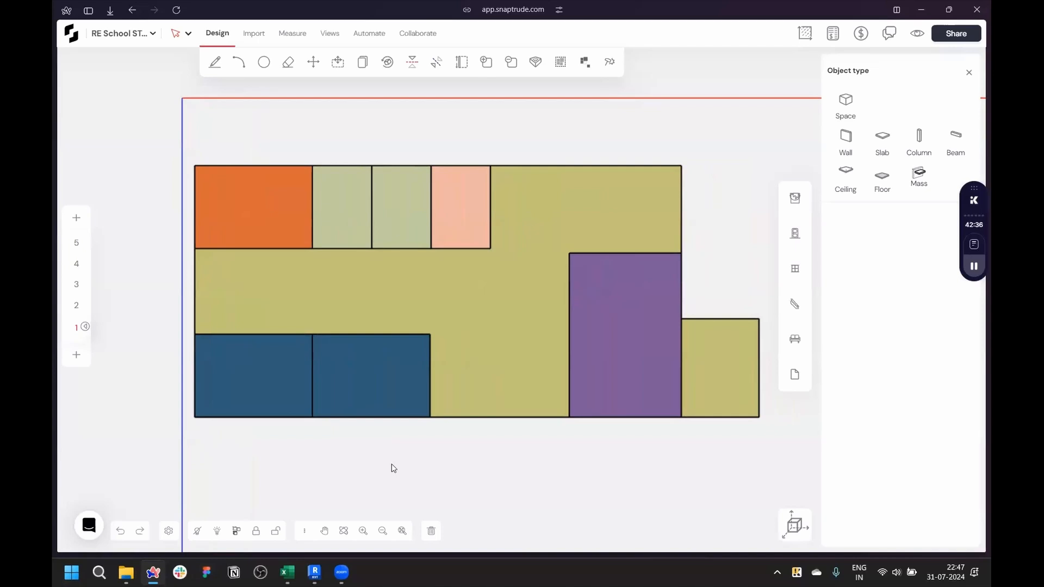
{"action": "scroll", "coordinate": [348, 309], "scroll_direction": "up", "scroll_amount": 3}
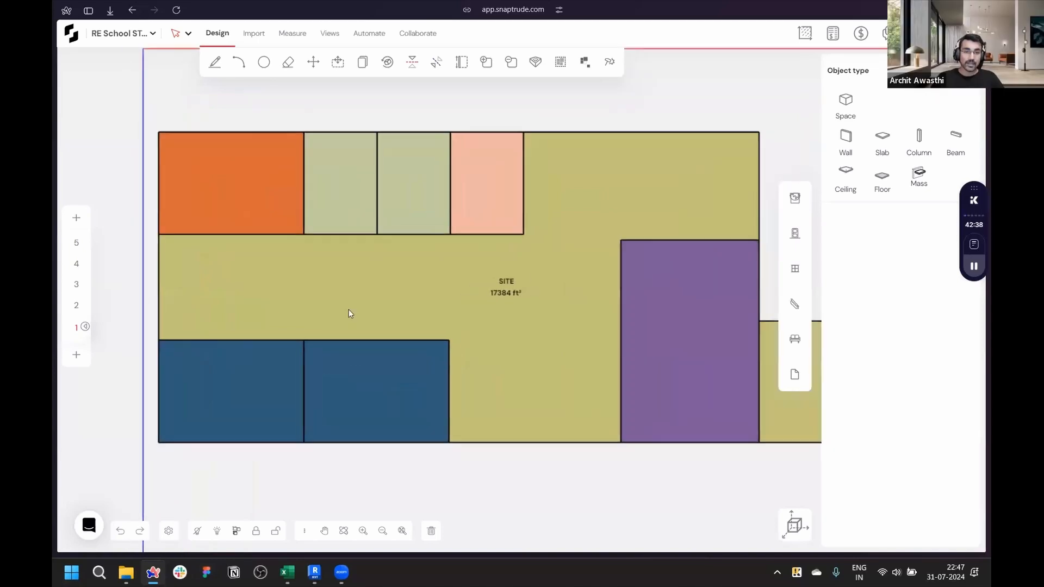
{"action": "scroll", "coordinate": [348, 309], "scroll_direction": "down", "scroll_amount": 3}
{"action": "scroll", "coordinate": [283, 220], "scroll_direction": "up", "scroll_amount": 3}
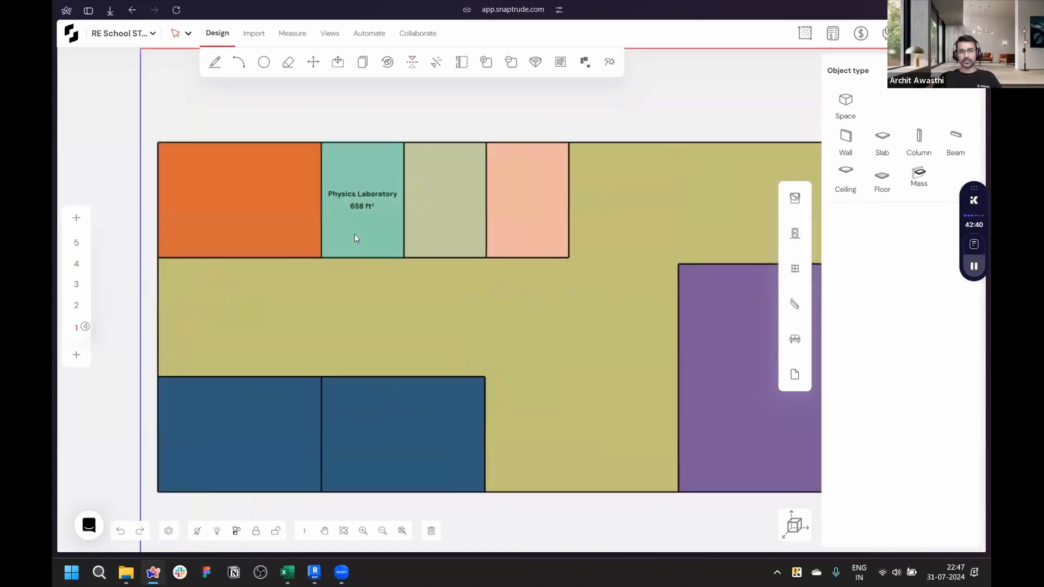
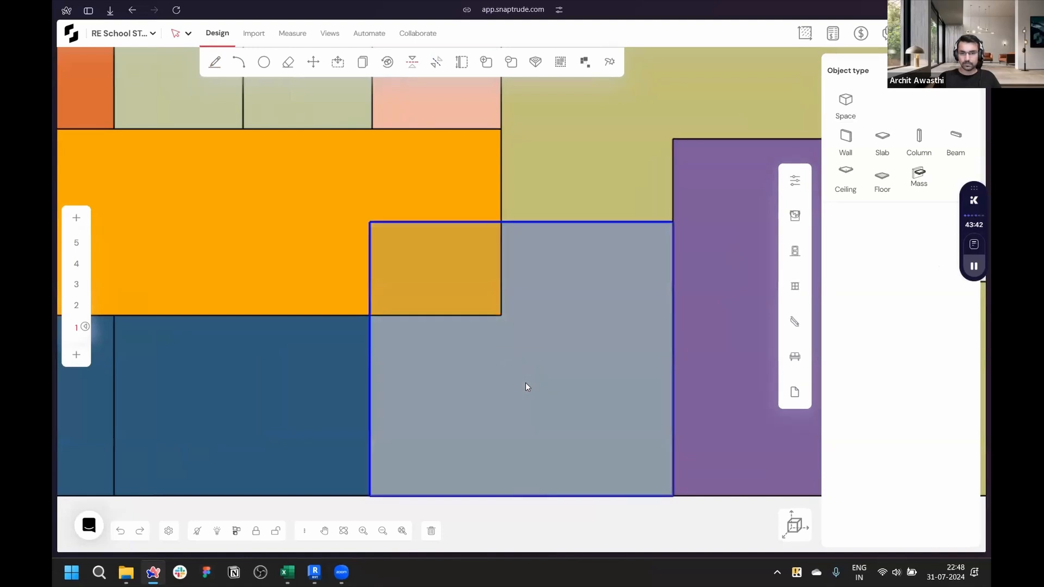
{"action": "scroll", "coordinate": [525, 383], "scroll_direction": "down", "scroll_amount": 1}
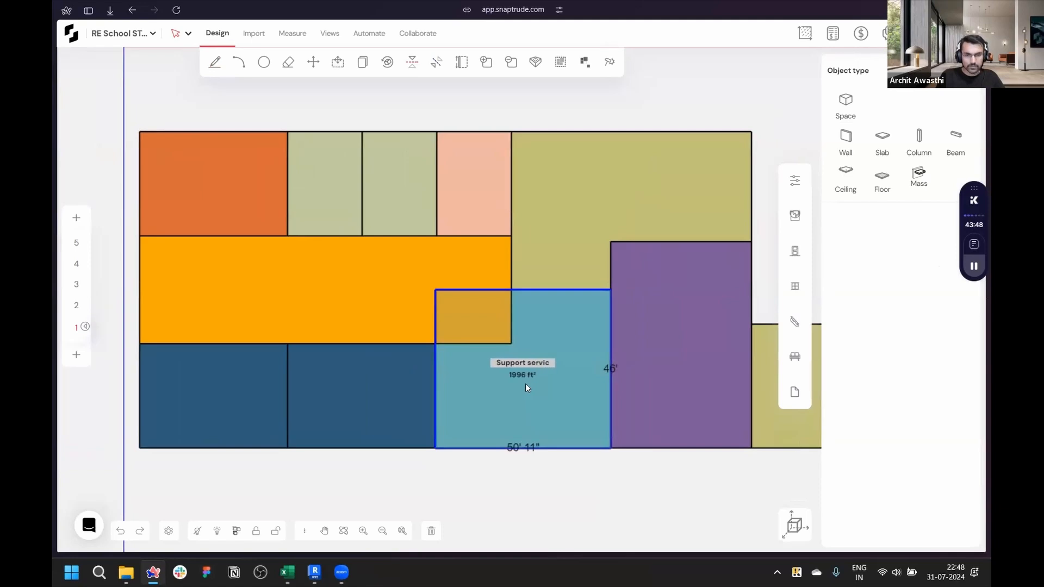
- Apply a red colour from the materials palette to the Support services mass
{"action": "left_click", "coordinate": [794, 215]}
{"action": "scroll", "coordinate": [869, 297], "scroll_direction": "down", "scroll_amount": 5}
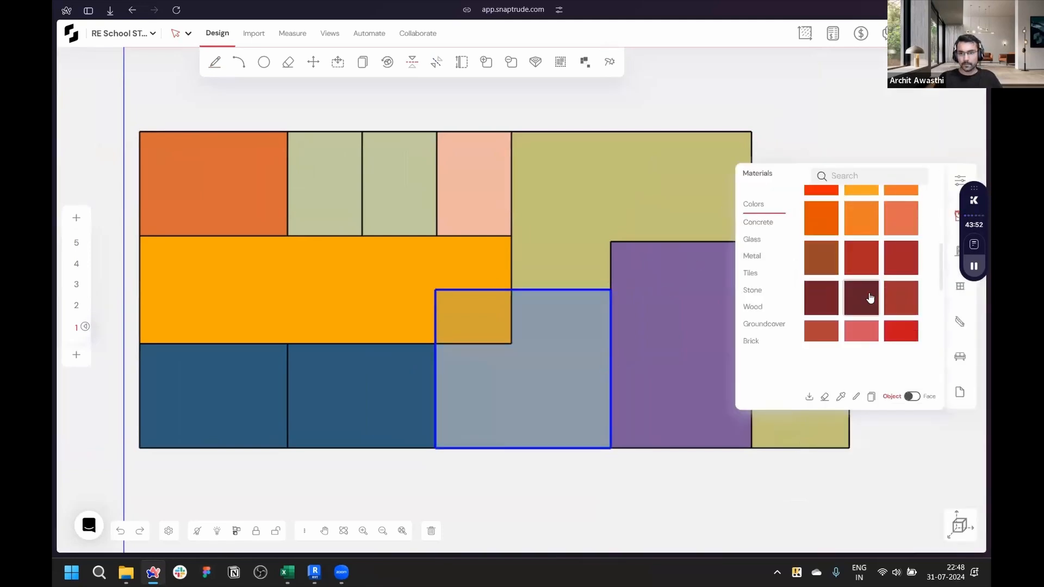
{"action": "scroll", "coordinate": [869, 297], "scroll_direction": "up", "scroll_amount": 3}
{"action": "left_click", "coordinate": [572, 372]}
{"action": "scroll", "coordinate": [874, 314], "scroll_direction": "down", "scroll_amount": 2}
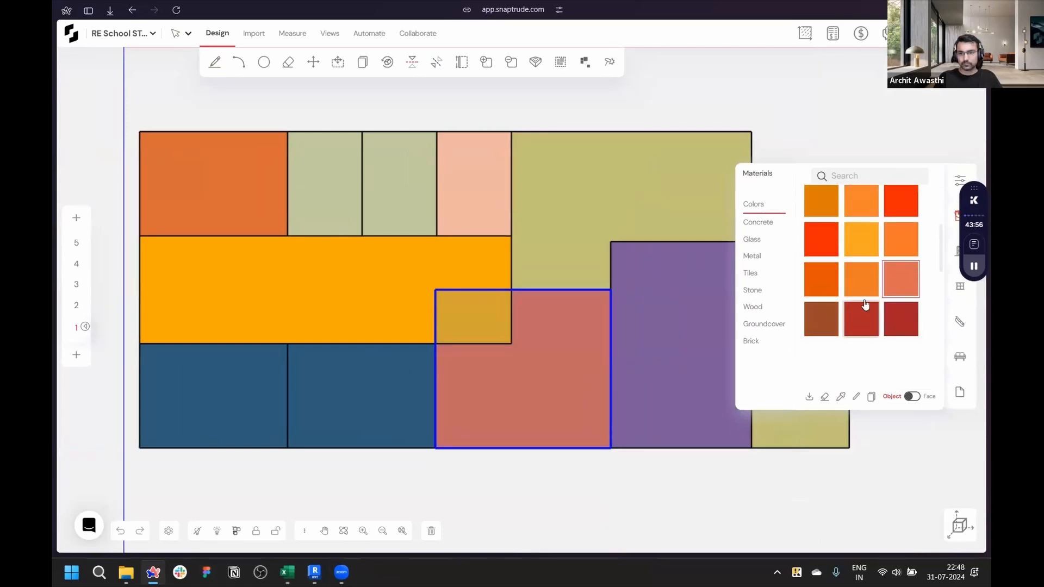
{"action": "left_click", "coordinate": [857, 315]}
{"action": "left_click", "coordinate": [527, 360]}
{"action": "key", "text": "Escape"}
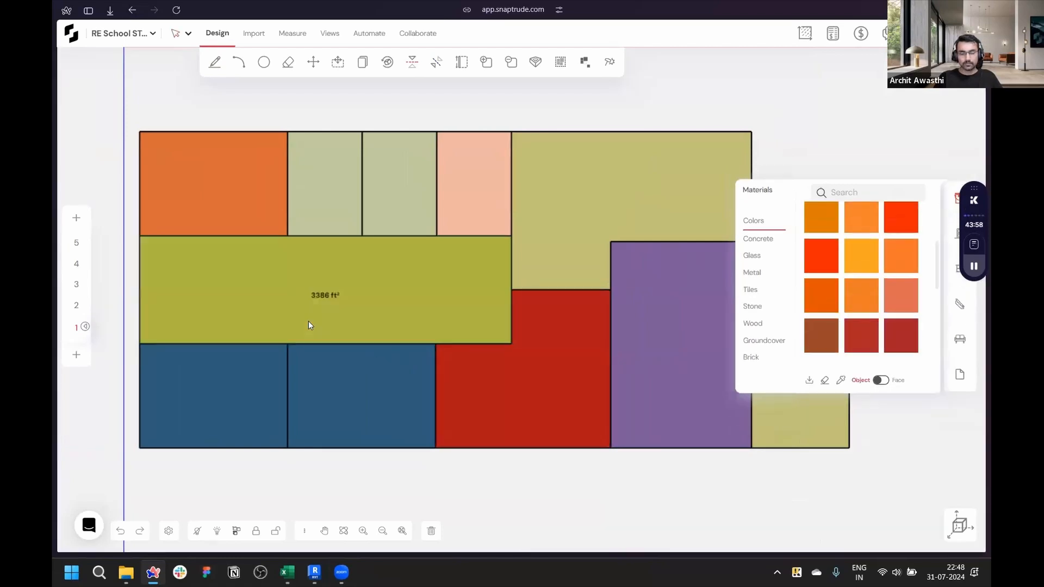
- Switch to the 3D view and move the purple mass so it sits flush with the other masses on the site
{"action": "scroll", "coordinate": [303, 319], "scroll_direction": "down", "scroll_amount": 3}
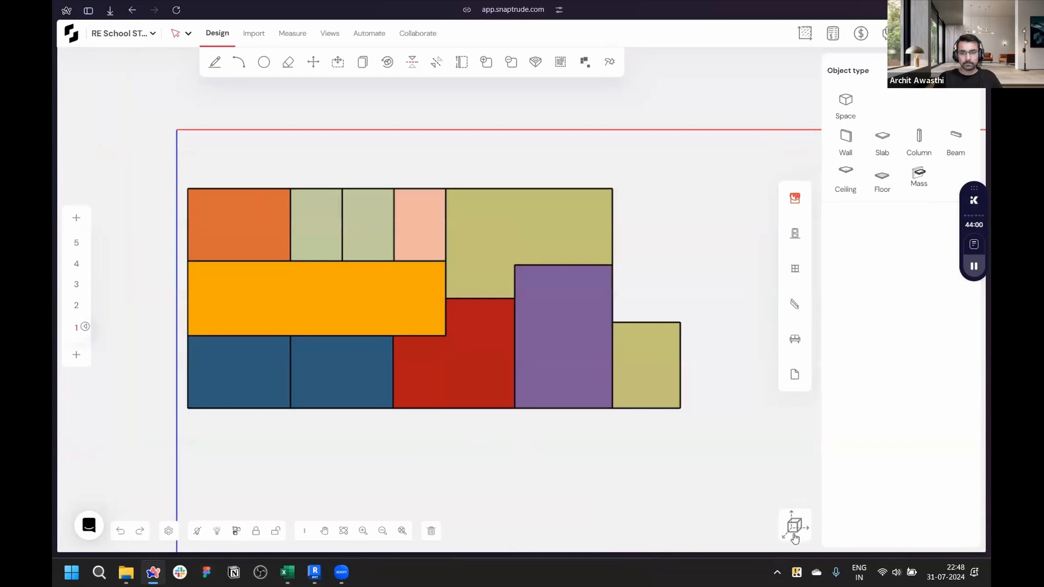
{"action": "left_click", "coordinate": [795, 537]}
{"action": "middle_click_drag", "start_coordinate": [650, 348], "coordinate": [413, 431]}
{"action": "scroll", "coordinate": [666, 289], "scroll_direction": "up", "scroll_amount": 3}
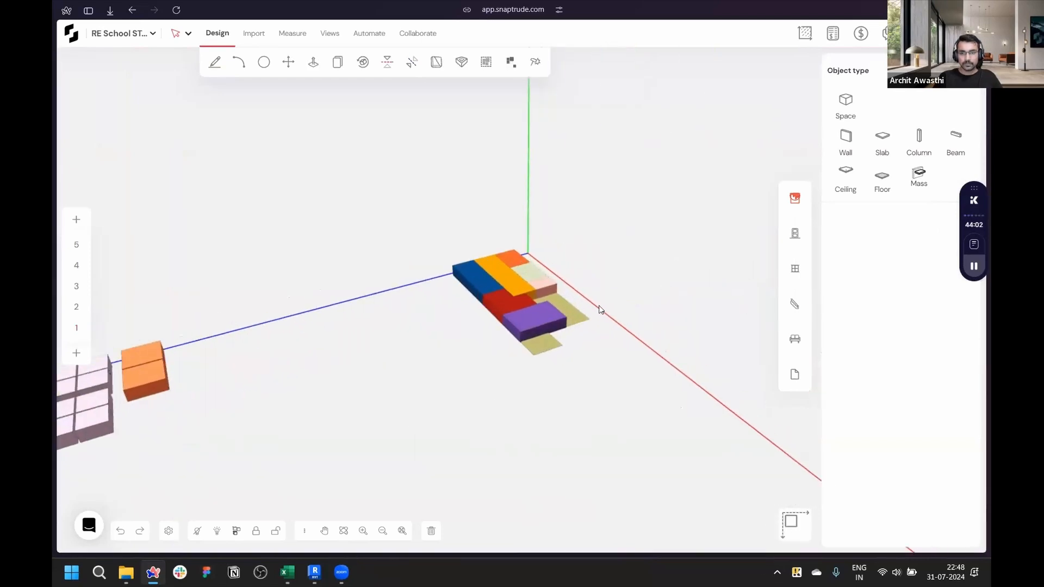
{"action": "scroll", "coordinate": [599, 309], "scroll_direction": "up", "scroll_amount": 3}
{"action": "scroll", "coordinate": [537, 326], "scroll_direction": "up", "scroll_amount": 5}
{"action": "middle_click_drag", "start_coordinate": [514, 395], "coordinate": [239, 320]}
{"action": "scroll", "coordinate": [550, 369], "scroll_direction": "down", "scroll_amount": 3}
{"action": "scroll", "coordinate": [617, 377], "scroll_direction": "up", "scroll_amount": 6}
{"action": "middle_click_drag", "start_coordinate": [594, 378], "coordinate": [670, 377]}
{"action": "scroll", "coordinate": [670, 376], "scroll_direction": "down", "scroll_amount": 3}
{"action": "scroll", "coordinate": [572, 470], "scroll_direction": "up", "scroll_amount": 5}
{"action": "scroll", "coordinate": [571, 468], "scroll_direction": "down", "scroll_amount": 5}
{"action": "scroll", "coordinate": [575, 447], "scroll_direction": "up", "scroll_amount": 6}
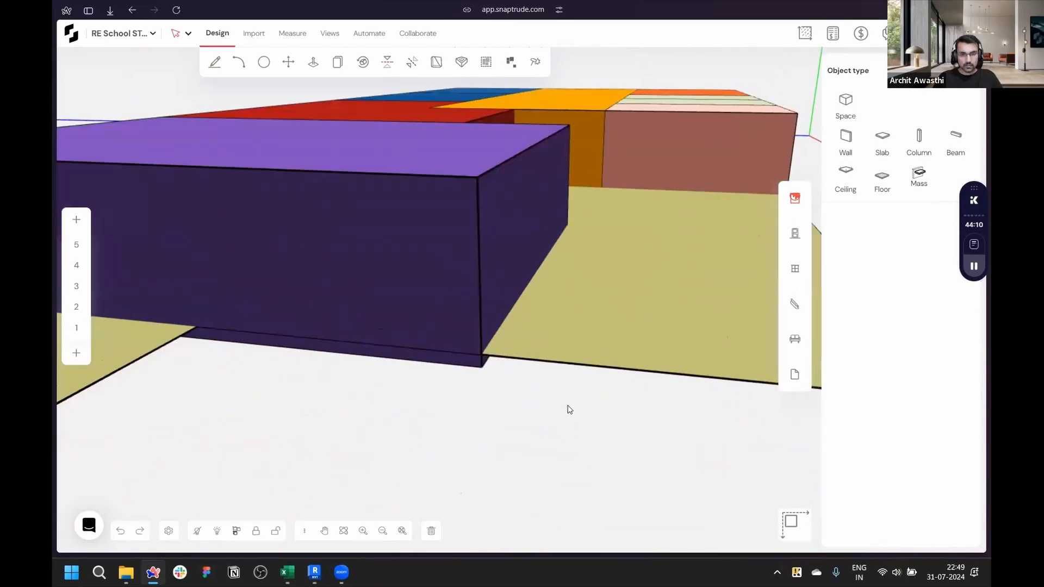
{"action": "left_click", "coordinate": [539, 348]}
{"action": "key", "text": "m"}
{"action": "left_click", "coordinate": [539, 348]}
{"action": "left_click", "coordinate": [478, 373]}
- Check the target areas in the area program spreadsheet
{"action": "scroll", "coordinate": [614, 442], "scroll_direction": "down", "scroll_amount": 5}
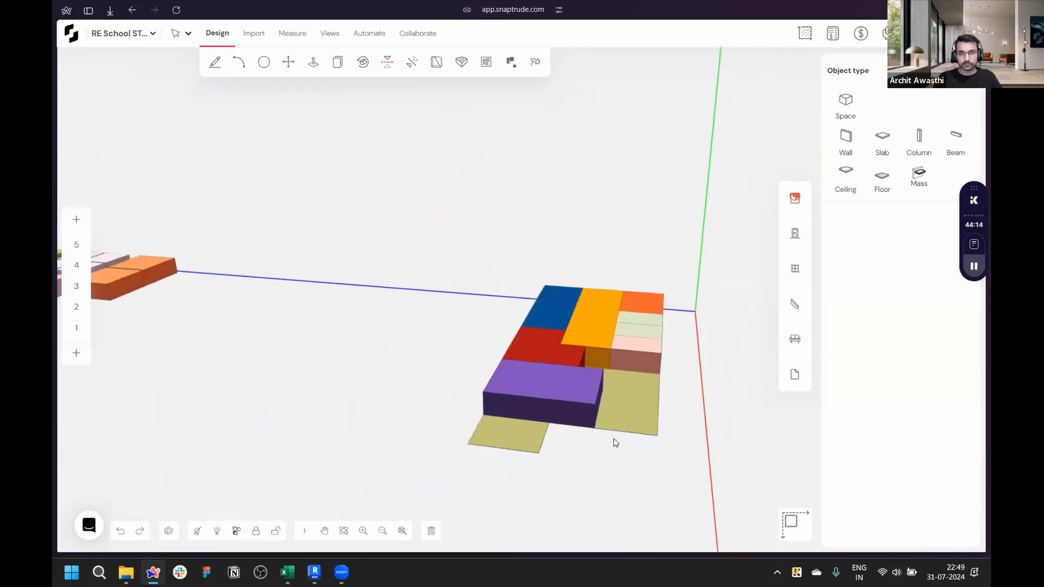
{"action": "scroll", "coordinate": [615, 442], "scroll_direction": "down", "scroll_amount": 4}
{"action": "middle_click_drag", "start_coordinate": [315, 427], "coordinate": [506, 419]}
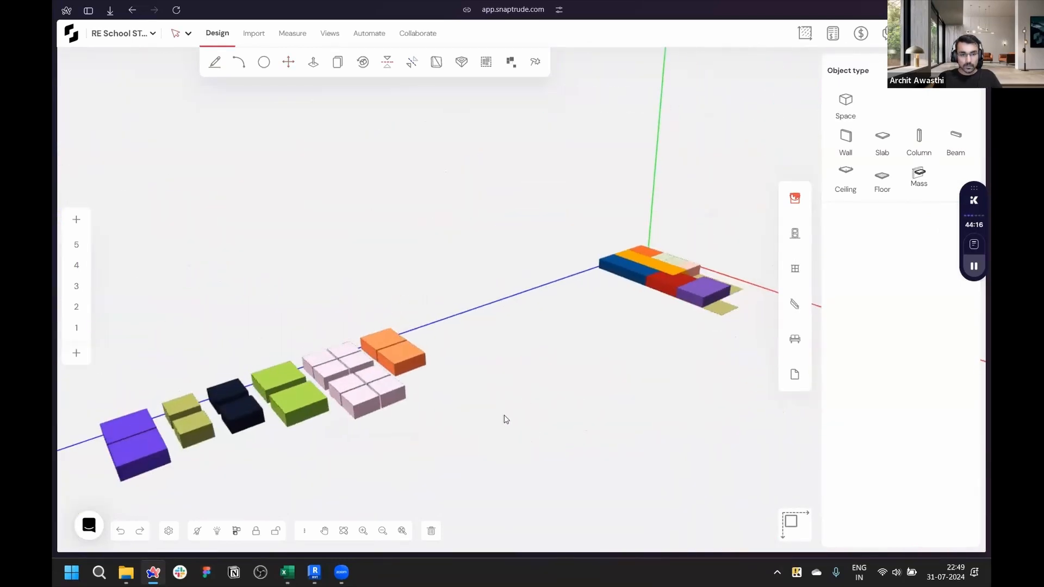
{"action": "left_click", "coordinate": [288, 572]}
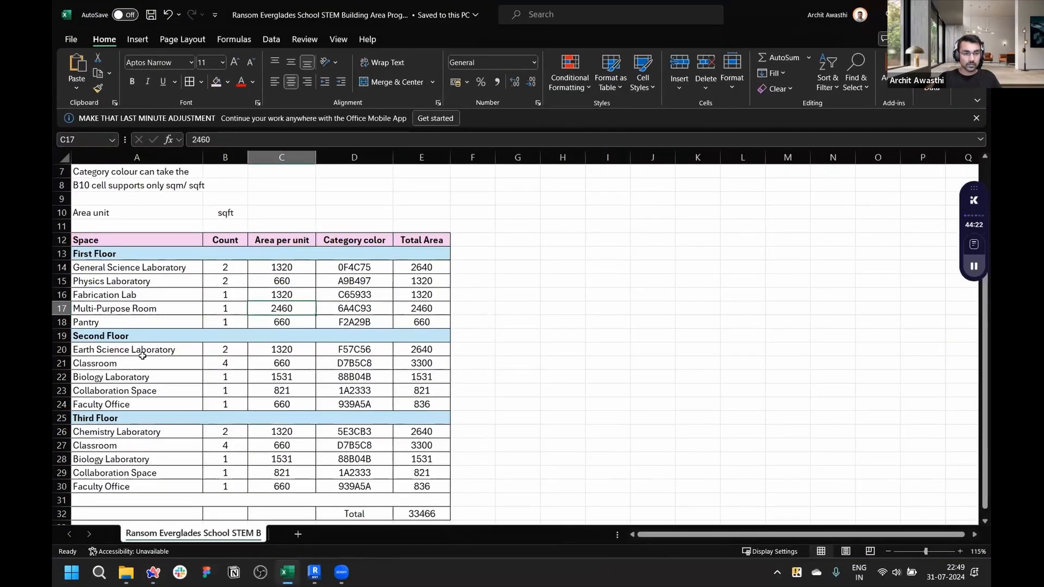
{"action": "left_click", "coordinate": [288, 572]}
- Select the Earth Science Laboratory and Classroom masses and compare them with the spreadsheet's Second Floor areas
{"action": "scroll", "coordinate": [364, 444], "scroll_direction": "up", "scroll_amount": 5}
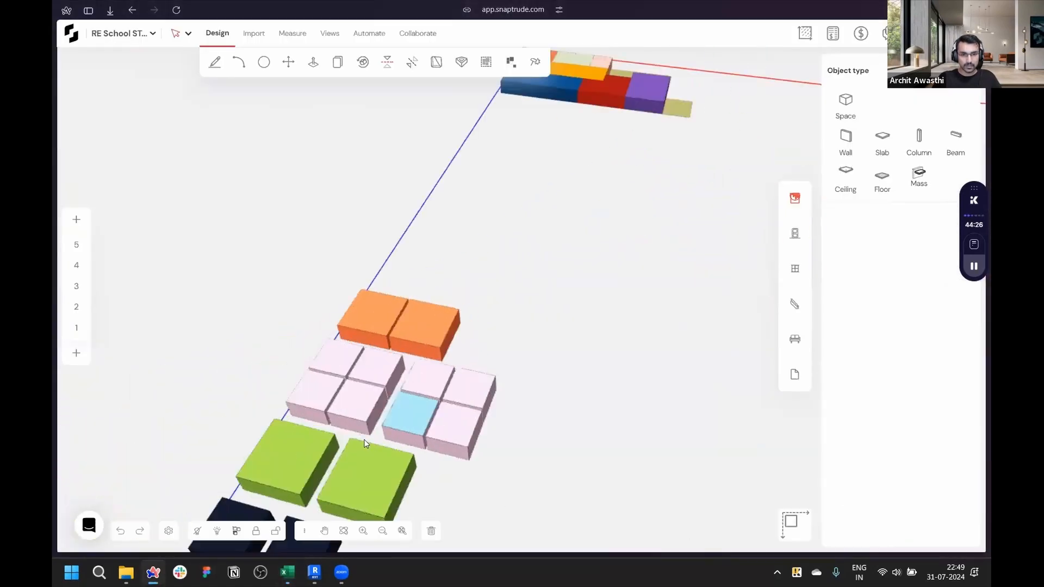
{"action": "middle_click_drag", "start_coordinate": [364, 443], "coordinate": [402, 434]}
{"action": "scroll", "coordinate": [366, 428], "scroll_direction": "up", "scroll_amount": 4}
{"action": "scroll", "coordinate": [356, 358], "scroll_direction": "down", "scroll_amount": 5}
{"action": "middle_click_drag", "start_coordinate": [501, 429], "coordinate": [477, 226]}
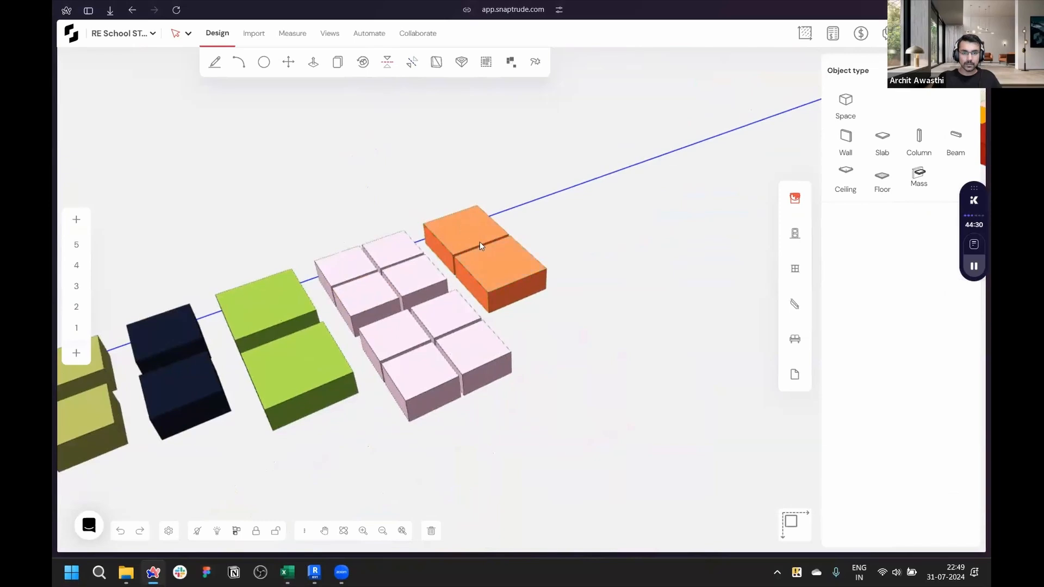
{"action": "left_click", "coordinate": [471, 235]}
{"action": "scroll", "coordinate": [472, 240], "scroll_direction": "up", "scroll_amount": 4}
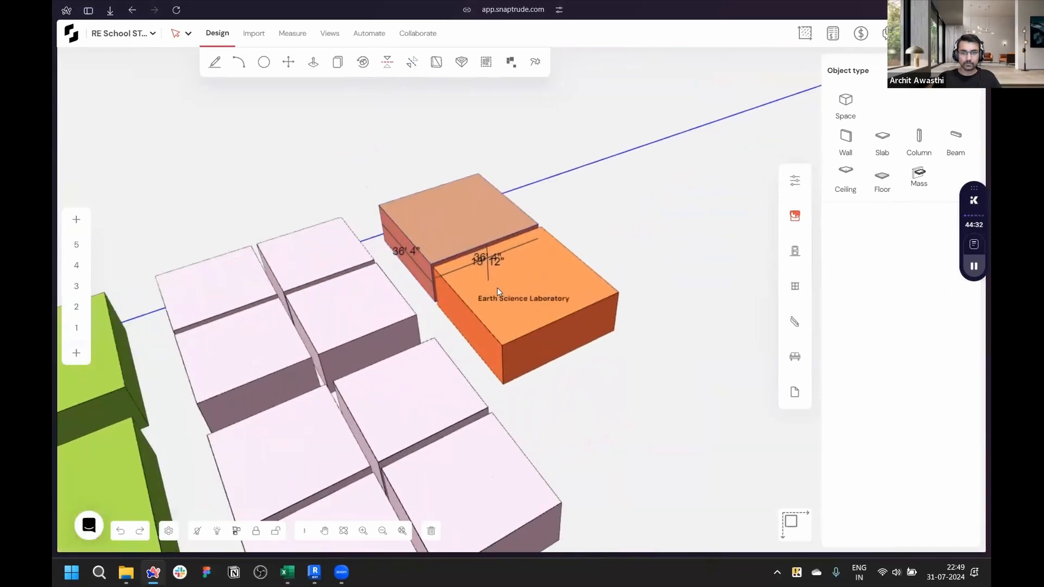
{"action": "left_click", "coordinate": [495, 289], "text": "shift"}
{"action": "left_click", "coordinate": [367, 300], "text": "shift"}
{"action": "left_click", "coordinate": [320, 258], "text": "shift"}
{"action": "left_click", "coordinate": [221, 271], "text": "shift"}
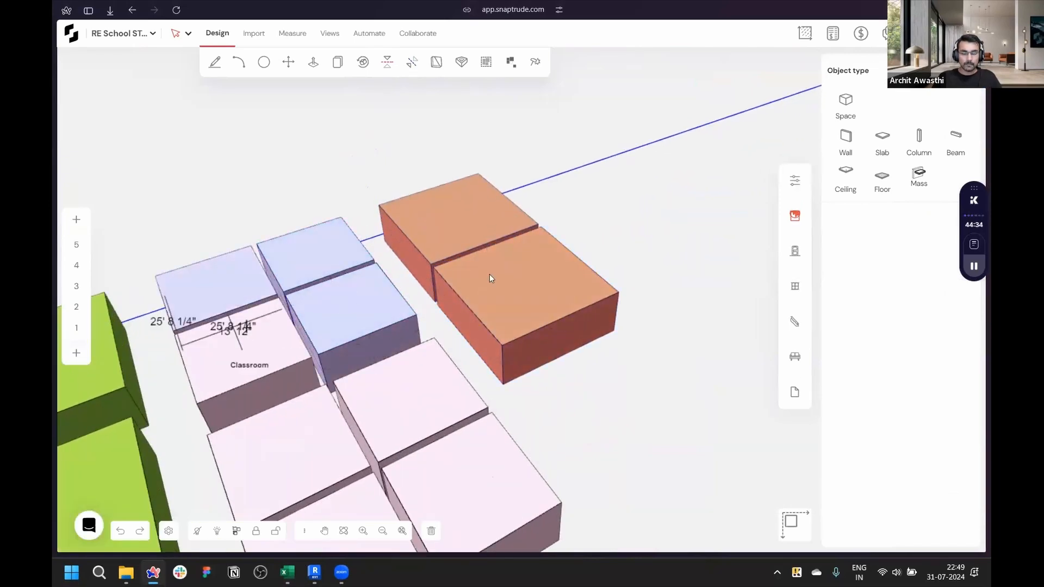
{"action": "scroll", "coordinate": [727, 216], "scroll_direction": "down", "scroll_amount": 5}
{"action": "scroll", "coordinate": [467, 291], "scroll_direction": "up", "scroll_amount": 2}
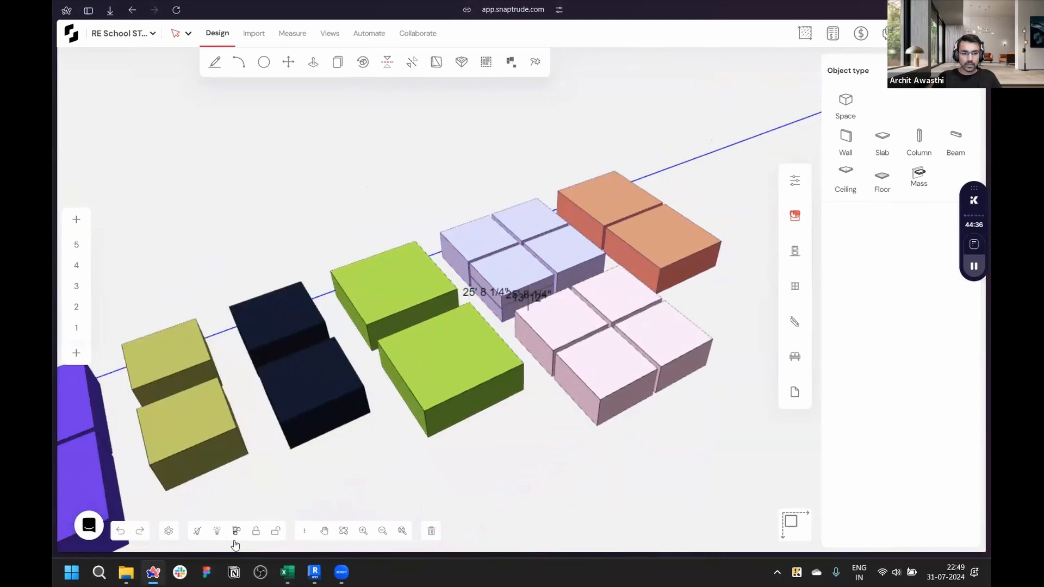
{"action": "left_click", "coordinate": [285, 572]}
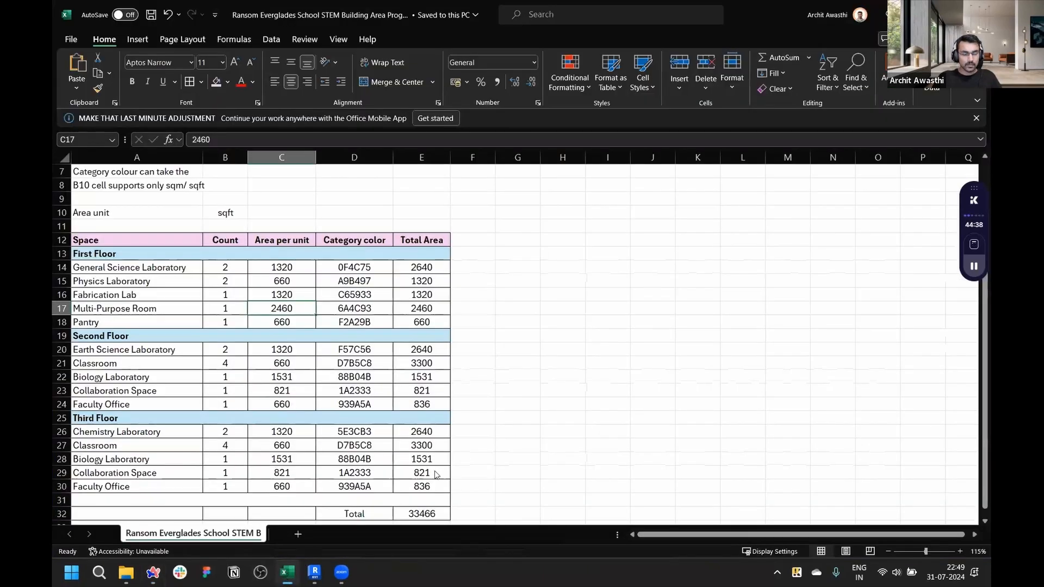
{"action": "key", "text": "alt+Tab"}
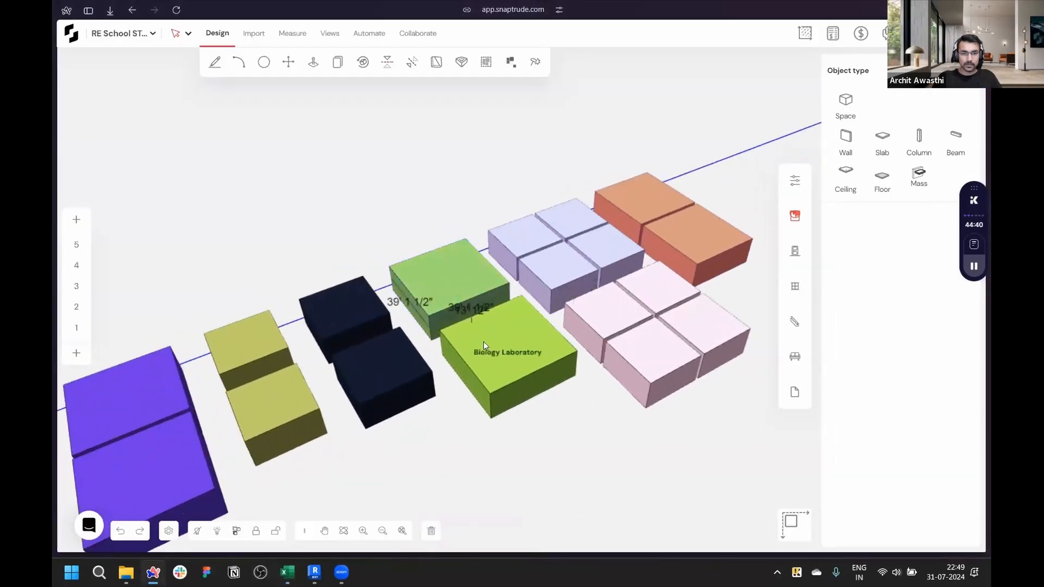
- Try to move the selected second-floor masses to the site's corner
{"action": "scroll", "coordinate": [326, 318], "scroll_direction": "up", "scroll_amount": 5}
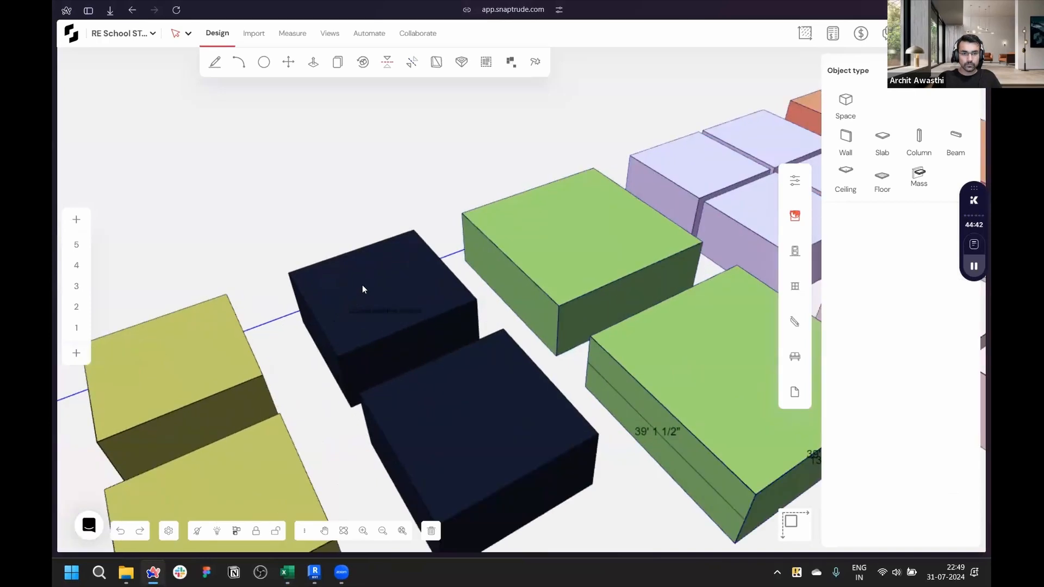
{"action": "scroll", "coordinate": [242, 353], "scroll_direction": "down", "scroll_amount": 3}
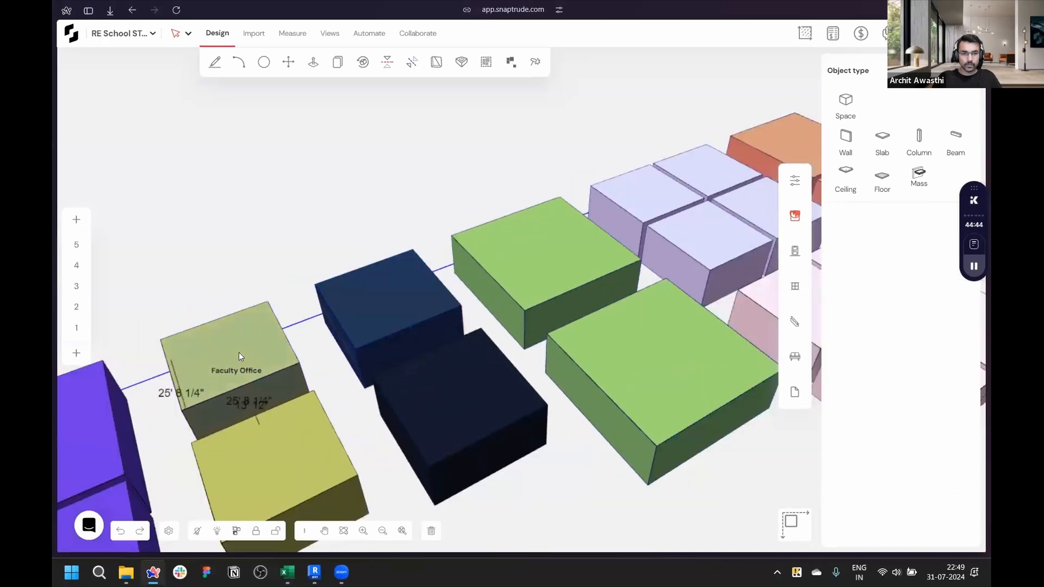
{"action": "scroll", "coordinate": [334, 328], "scroll_direction": "down", "scroll_amount": 4}
{"action": "middle_click_drag", "start_coordinate": [685, 389], "coordinate": [490, 323]}
{"action": "scroll", "coordinate": [490, 323], "scroll_direction": "up", "scroll_amount": 3}
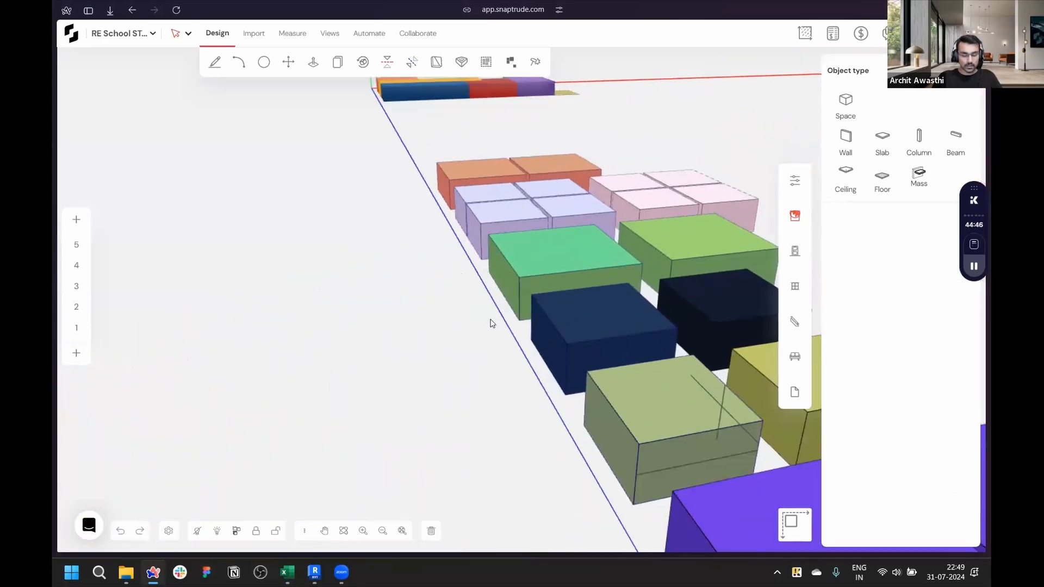
{"action": "key", "text": "m"}
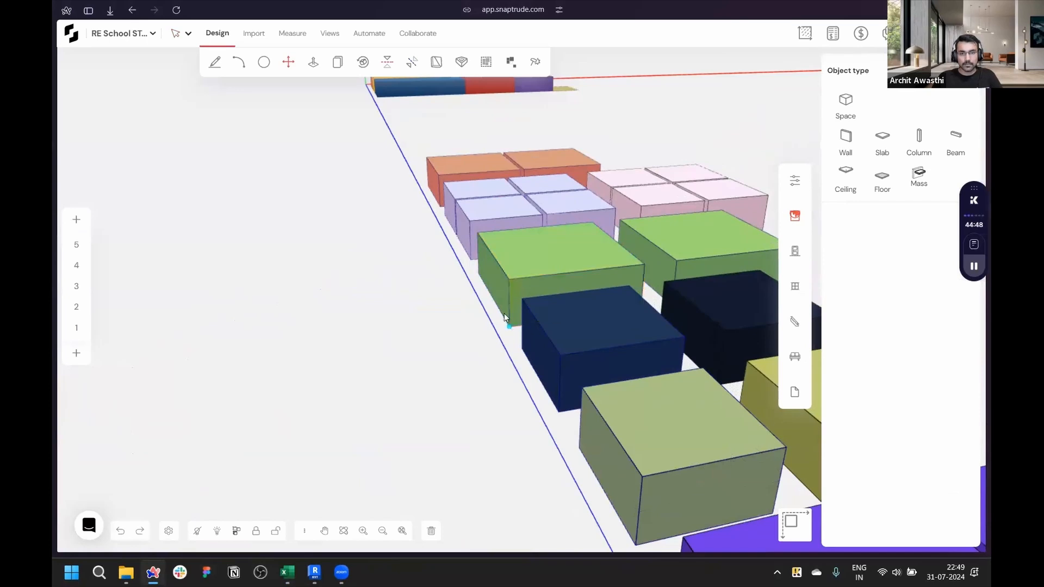
{"action": "left_click", "coordinate": [505, 314]}
{"action": "scroll", "coordinate": [506, 262], "scroll_direction": "down", "scroll_amount": 3}
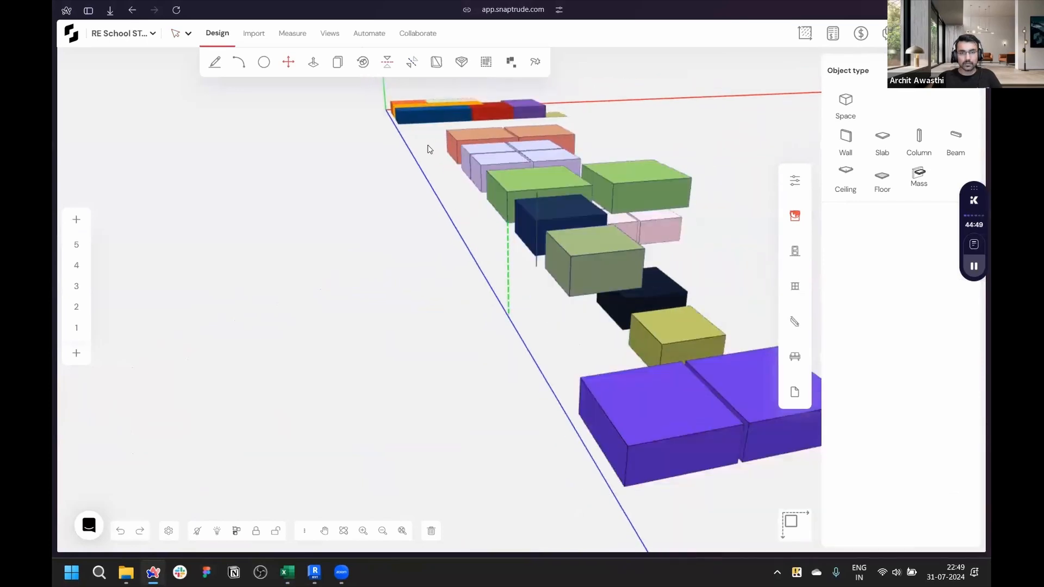
{"action": "left_click", "coordinate": [398, 110]}
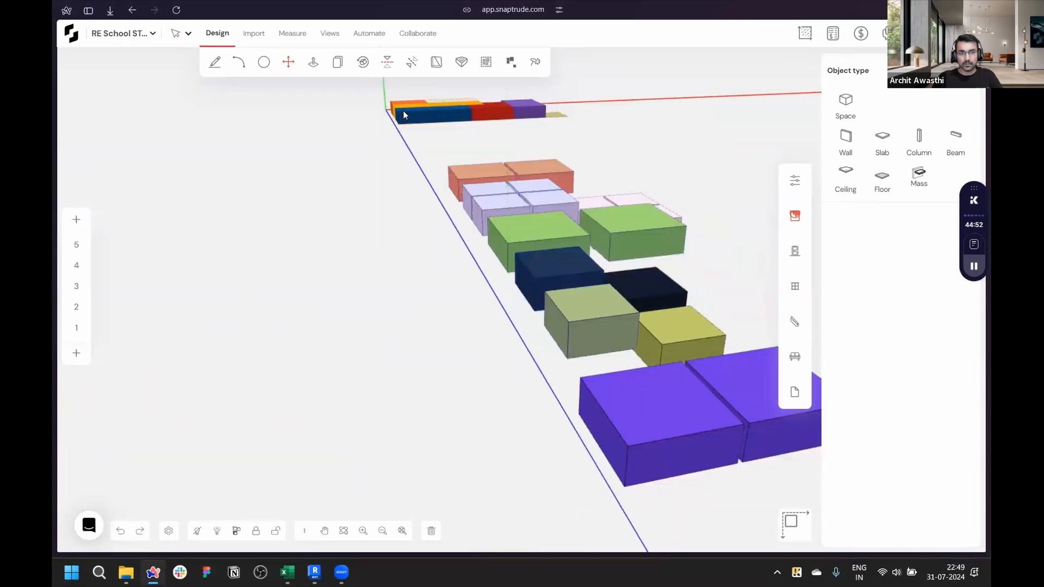
- On level 2 in plan view, select the second-floor masses and move them beside the site's upper-left corner
{"action": "scroll", "coordinate": [450, 368], "scroll_direction": "down", "scroll_amount": 3}
{"action": "middle_click_drag", "start_coordinate": [362, 322], "coordinate": [577, 415]}
{"action": "left_click", "coordinate": [183, 329]}
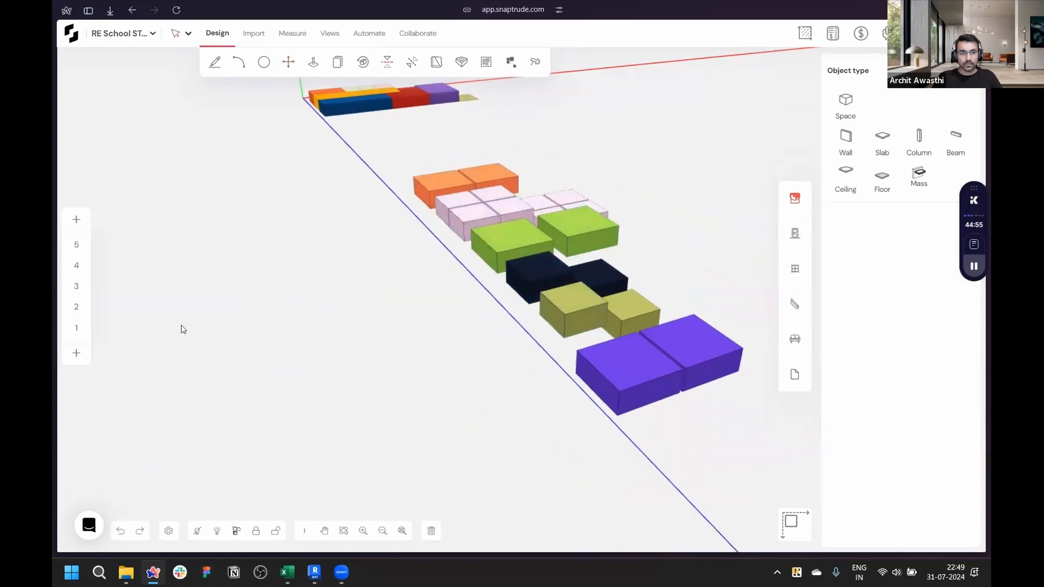
{"action": "left_click", "coordinate": [76, 306]}
{"action": "scroll", "coordinate": [531, 196], "scroll_direction": "down", "scroll_amount": 10}
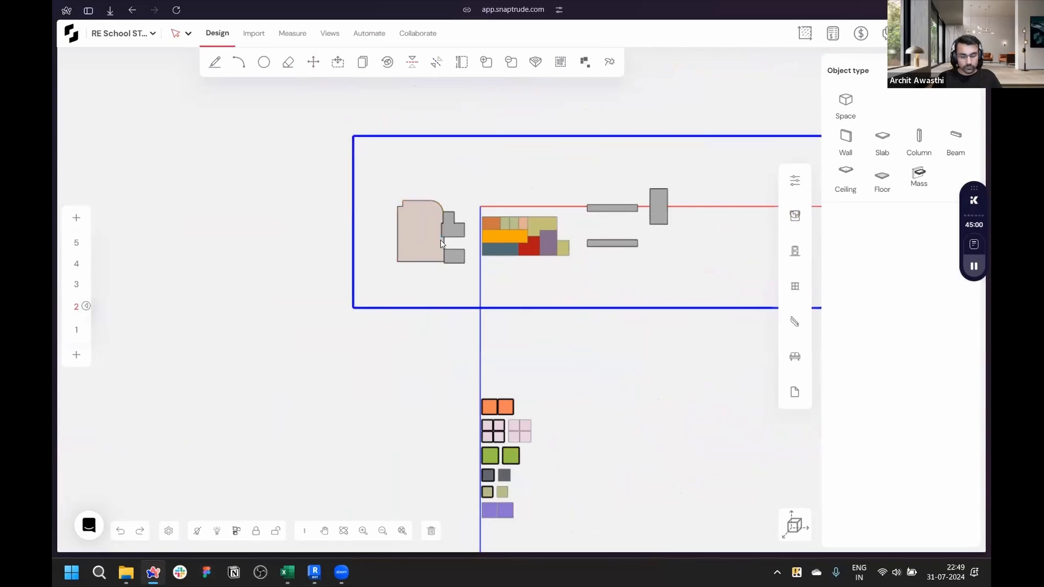
{"action": "scroll", "coordinate": [575, 431], "scroll_direction": "up", "scroll_amount": 6}
{"action": "middle_click_drag", "start_coordinate": [566, 447], "coordinate": [612, 341]}
{"action": "scroll", "coordinate": [614, 343], "scroll_direction": "down", "scroll_amount": 3}
{"action": "left_click_drag", "start_coordinate": [452, 223], "coordinate": [579, 408]}
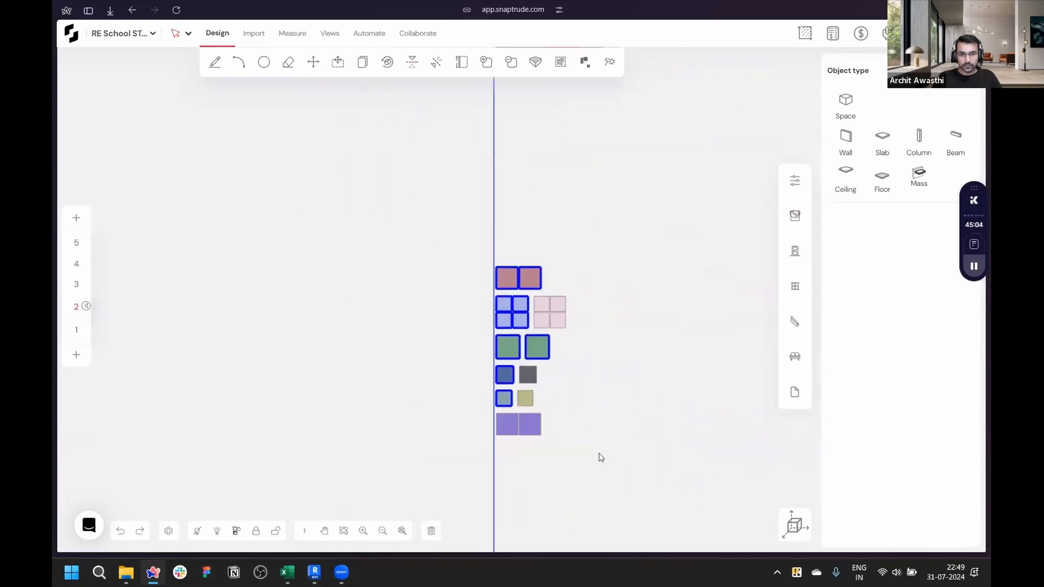
{"action": "scroll", "coordinate": [538, 433], "scroll_direction": "down", "scroll_amount": 5}
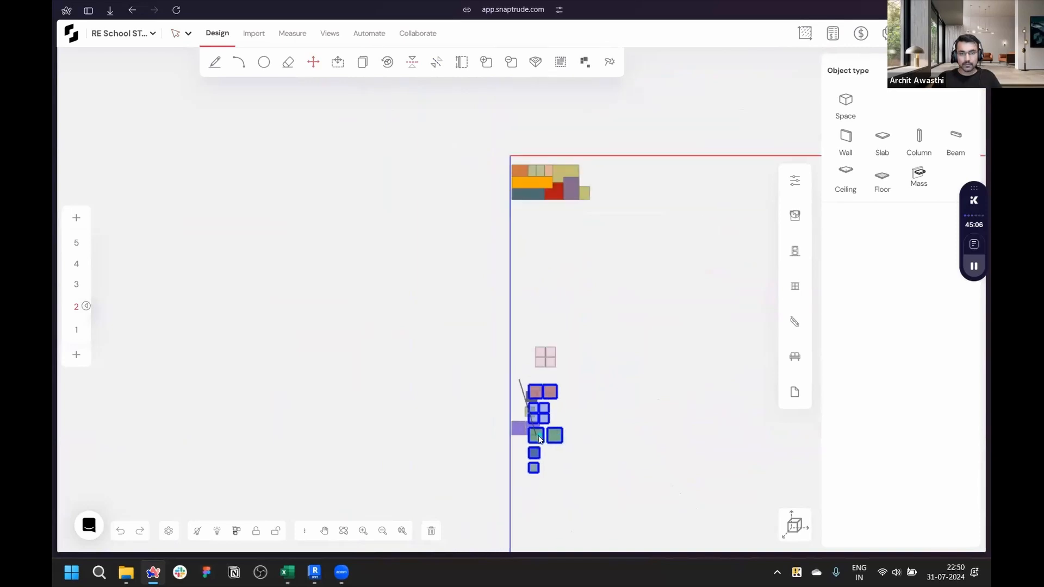
{"action": "scroll", "coordinate": [511, 279], "scroll_direction": "up", "scroll_amount": 7}
{"action": "key", "text": "Escape"}
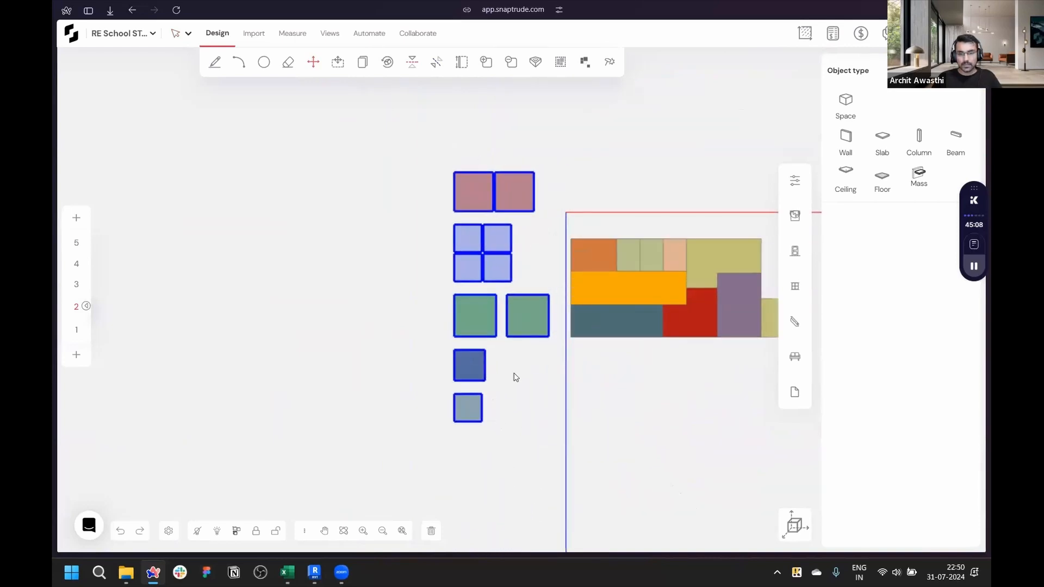
- Move a Classroom mass onto the site's top row and adjust its position
{"action": "scroll", "coordinate": [707, 394], "scroll_direction": "up", "scroll_amount": 3}
{"action": "scroll", "coordinate": [536, 335], "scroll_direction": "up", "scroll_amount": 4}
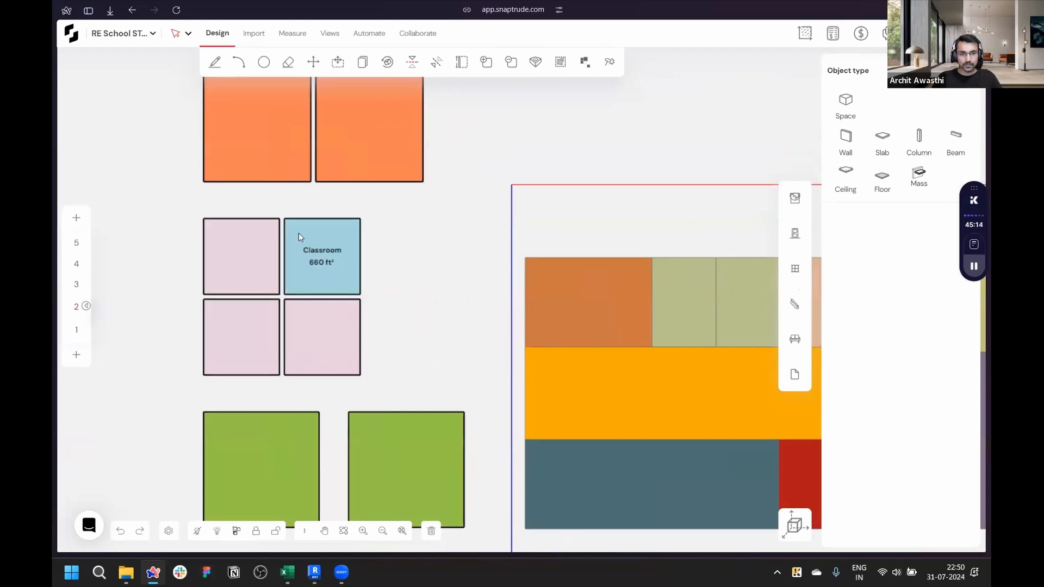
{"action": "left_click_drag", "start_coordinate": [286, 223], "coordinate": [504, 167]}
{"action": "scroll", "coordinate": [573, 310], "scroll_direction": "down", "scroll_amount": 2}
{"action": "scroll", "coordinate": [614, 282], "scroll_direction": "up", "scroll_amount": 4}
{"action": "scroll", "coordinate": [481, 235], "scroll_direction": "down", "scroll_amount": 3}
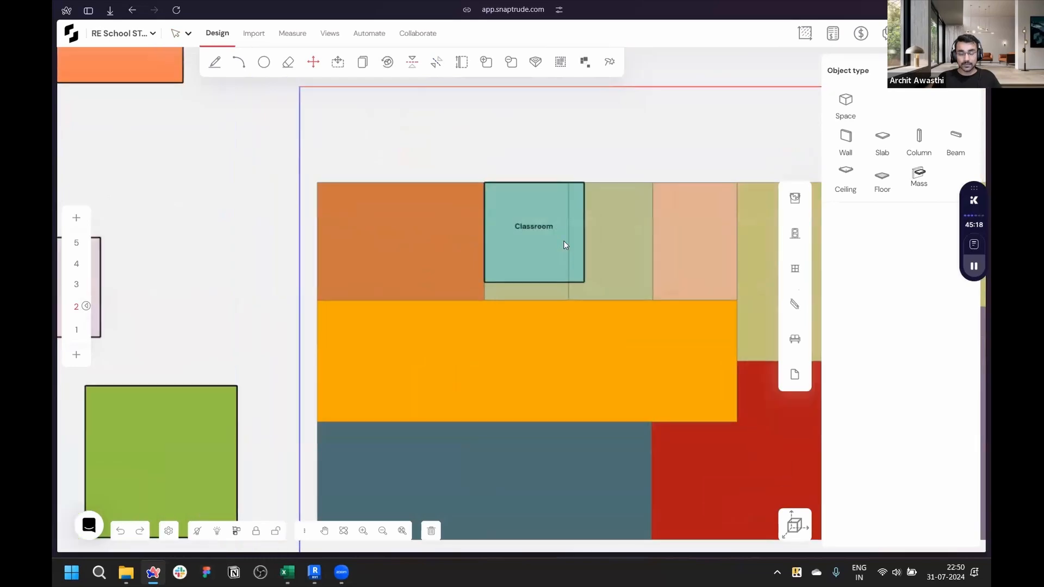
{"action": "scroll", "coordinate": [566, 244], "scroll_direction": "up", "scroll_amount": 3}
{"action": "left_click_drag", "start_coordinate": [598, 249], "coordinate": [574, 248]}
{"action": "left_click_drag", "start_coordinate": [544, 309], "coordinate": [545, 338]}
{"action": "scroll", "coordinate": [598, 392], "scroll_direction": "down", "scroll_amount": 5}
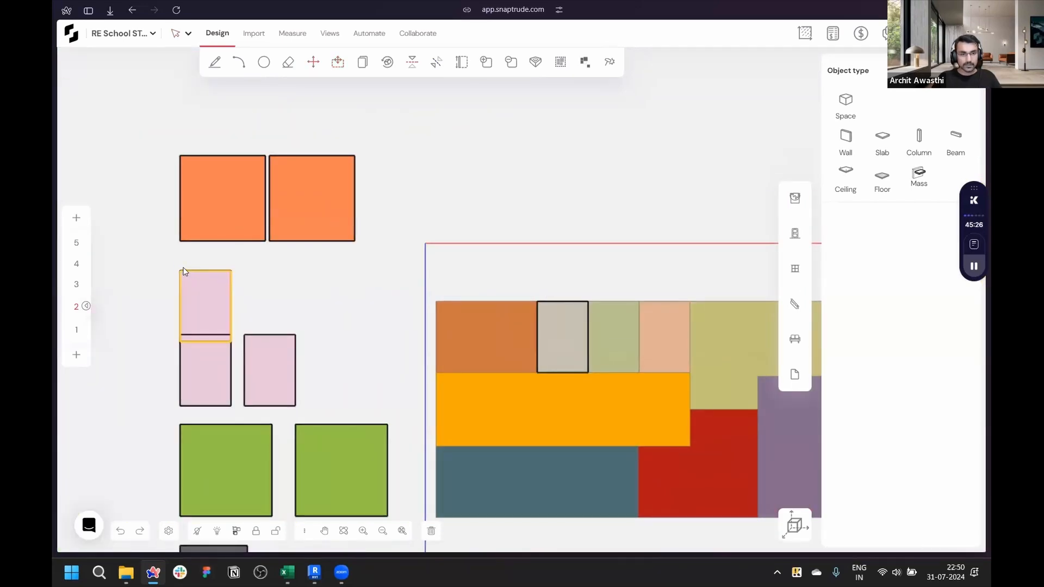
- Move another Classroom mass to the site's top-left corner and delete the first placed Classroom
{"action": "left_click_drag", "start_coordinate": [182, 270], "coordinate": [438, 301]}
{"action": "left_click_drag", "start_coordinate": [508, 286], "coordinate": [619, 391]}
{"action": "key", "text": "Delete"}
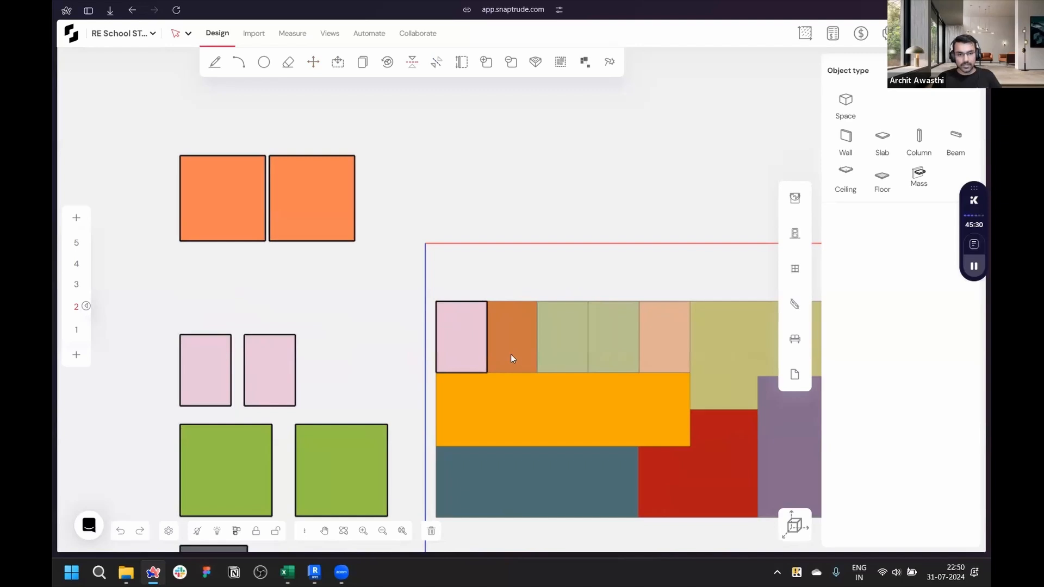
- Copy the Classroom mass at the site's top-left corner along the top row, making 3 copies at 21' 8 1/4" spacing
{"action": "left_click", "coordinate": [467, 349]}
{"action": "left_click", "coordinate": [470, 357]}
{"action": "scroll", "coordinate": [530, 372], "scroll_direction": "up", "scroll_amount": 3}
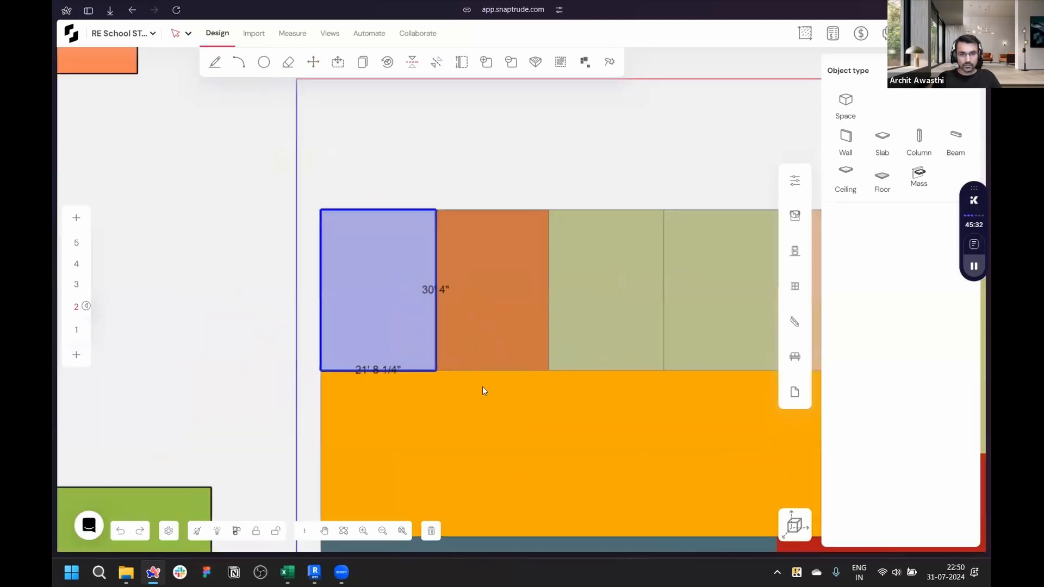
{"action": "left_click_drag", "start_coordinate": [329, 373], "coordinate": [435, 367]}
{"action": "scroll", "coordinate": [249, 356], "scroll_direction": "down", "scroll_amount": 3}
{"action": "scroll", "coordinate": [366, 325], "scroll_direction": "up", "scroll_amount": 3}
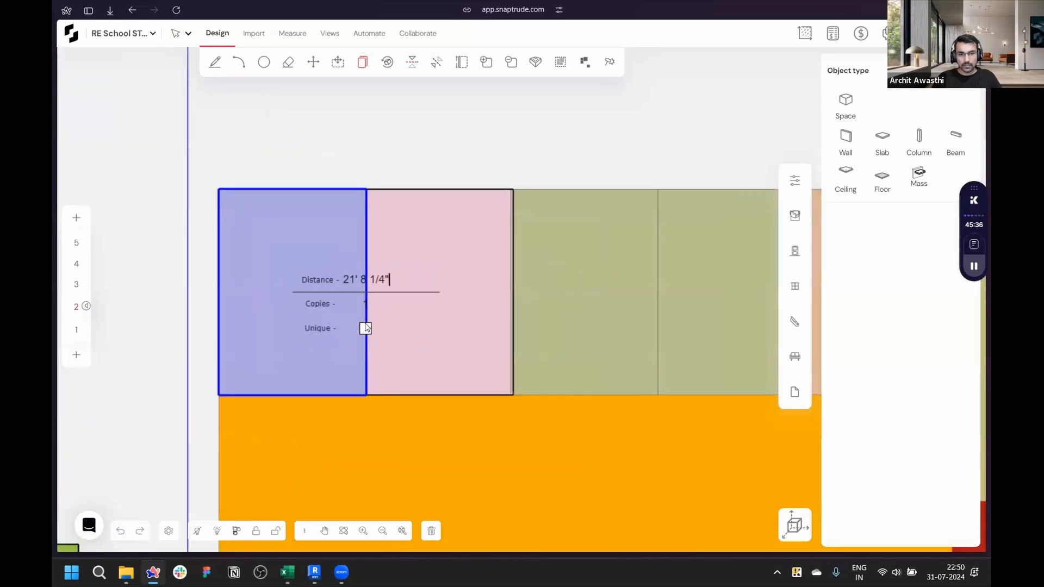
{"action": "scroll", "coordinate": [292, 328], "scroll_direction": "down", "scroll_amount": 4}
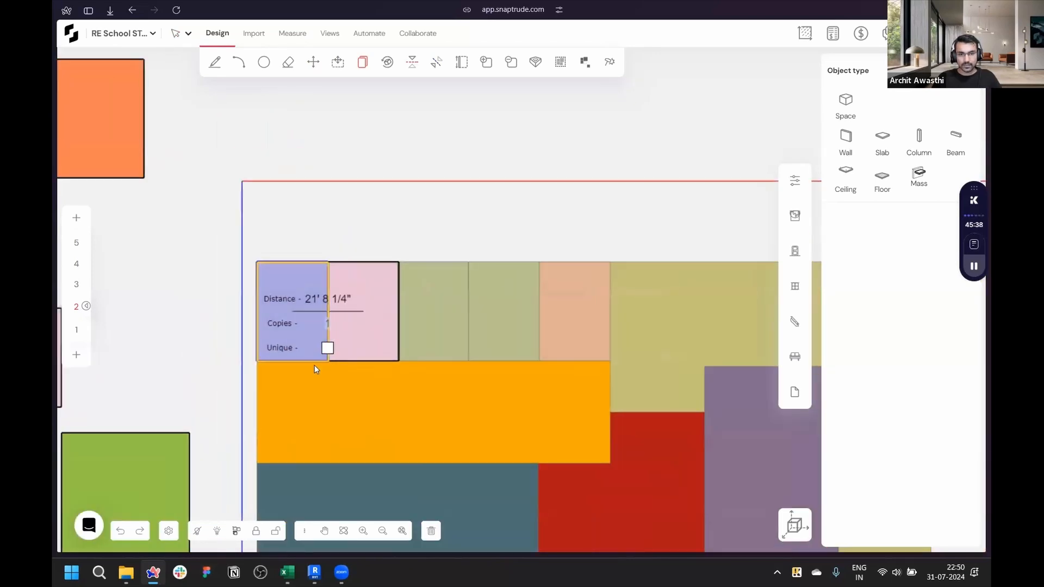
{"action": "type", "text": "3"}
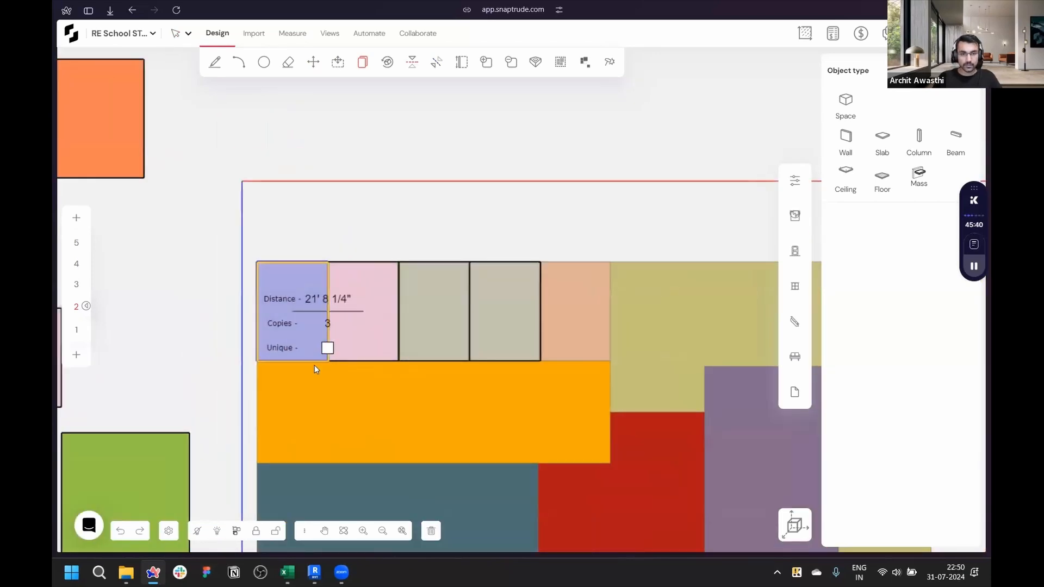
{"action": "key", "text": "Return"}
- Delete the leftover Classroom masses sitting beside the site
{"action": "scroll", "coordinate": [558, 146], "scroll_direction": "down", "scroll_amount": 3}
{"action": "scroll", "coordinate": [534, 159], "scroll_direction": "up", "scroll_amount": 2}
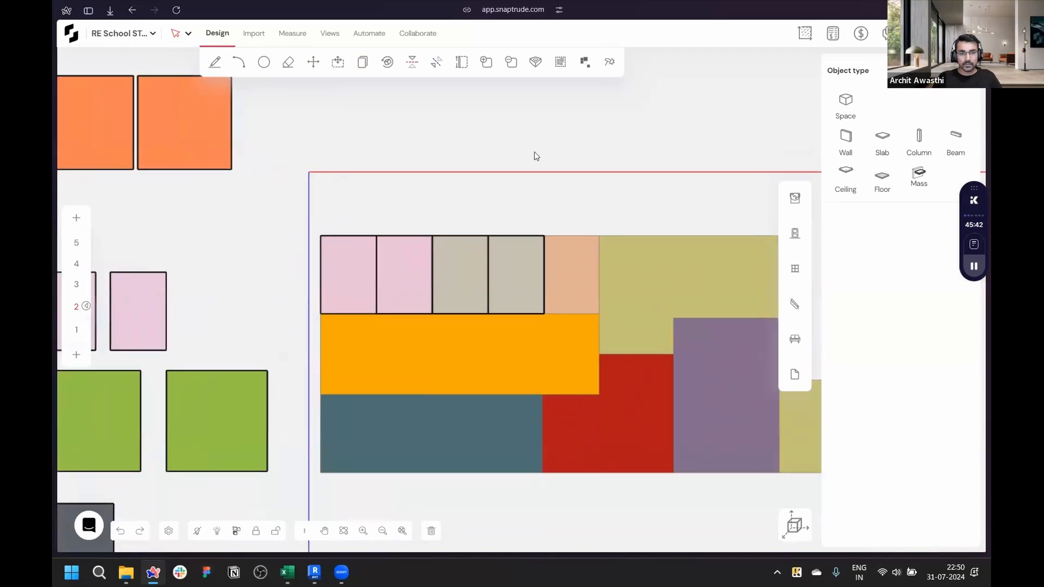
{"action": "scroll", "coordinate": [530, 155], "scroll_direction": "down", "scroll_amount": 2}
{"action": "left_click_drag", "start_coordinate": [161, 225], "coordinate": [306, 288]}
{"action": "key", "text": "Delete"}
- Move an Earth Science Laboratory mass onto the site, directly below the left end of the orange band
{"action": "scroll", "coordinate": [284, 207], "scroll_direction": "up", "scroll_amount": 5}
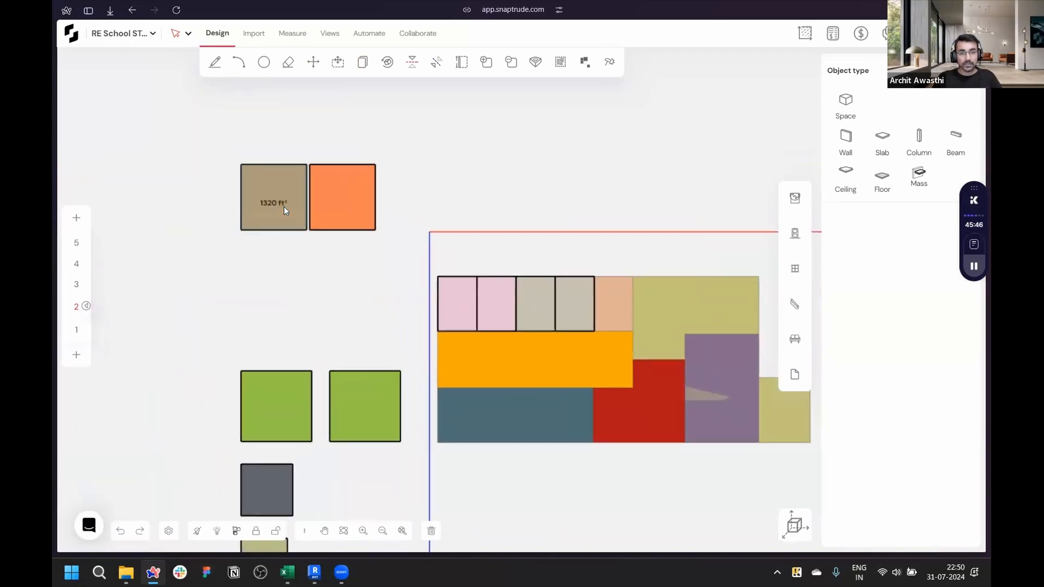
{"action": "scroll", "coordinate": [284, 207], "scroll_direction": "down", "scroll_amount": 2}
{"action": "key", "text": "m"}
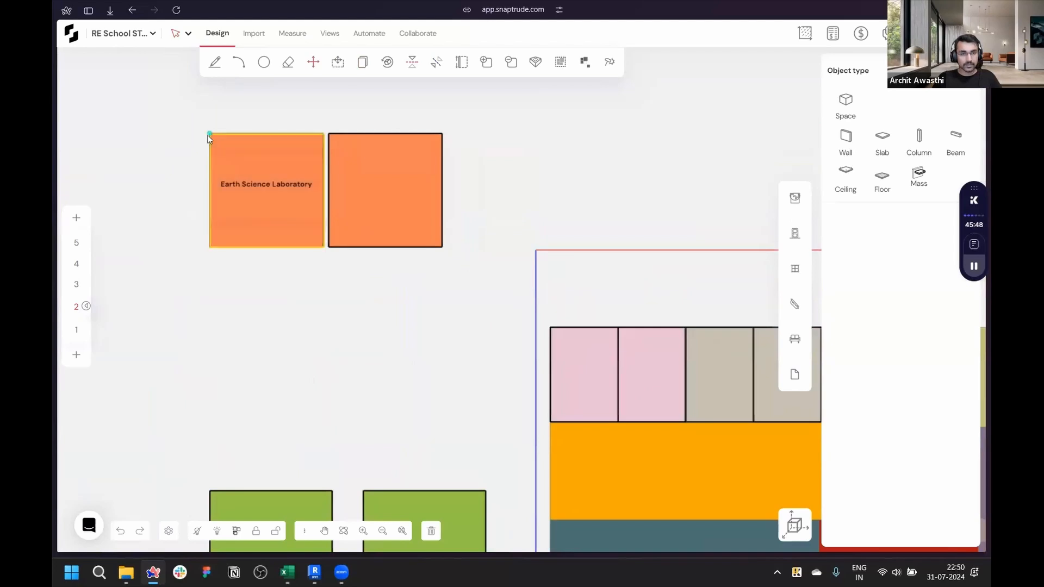
{"action": "scroll", "coordinate": [207, 134], "scroll_direction": "down", "scroll_amount": 3}
{"action": "scroll", "coordinate": [416, 384], "scroll_direction": "up", "scroll_amount": 3}
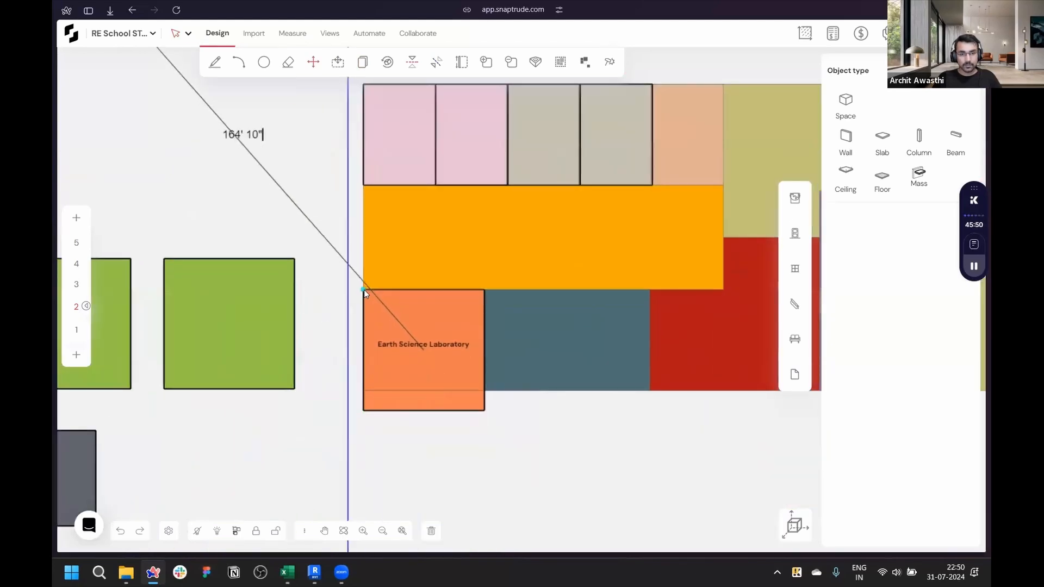
{"action": "left_click", "coordinate": [363, 289]}
- Pull the Earth Science Laboratory's bottom edge in 3' 4" so it lines up with the neighbouring masses
{"action": "scroll", "coordinate": [504, 363], "scroll_direction": "up", "scroll_amount": 2}
{"action": "left_click", "coordinate": [449, 427]}
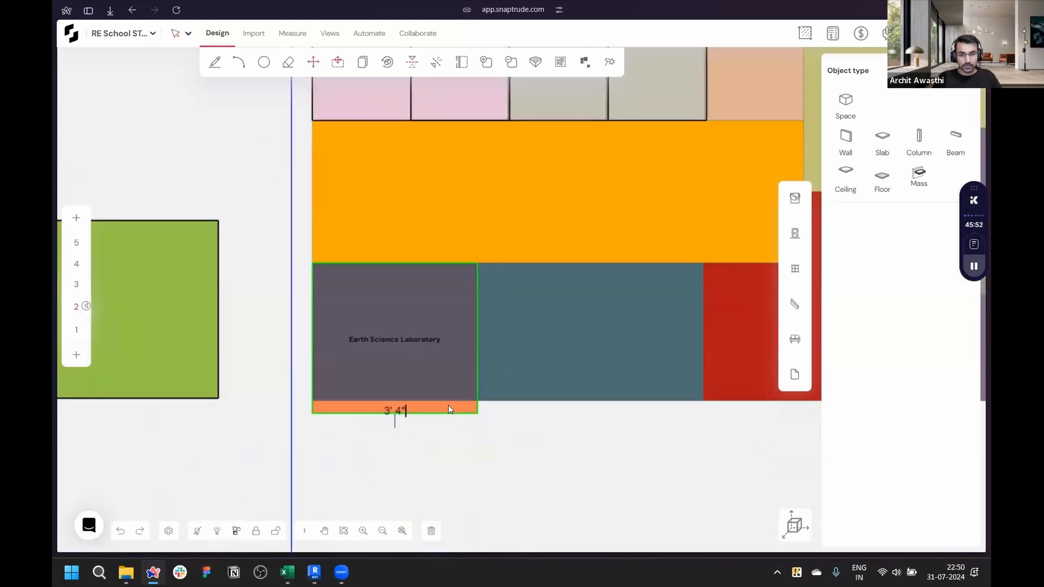
{"action": "key", "text": "Return"}
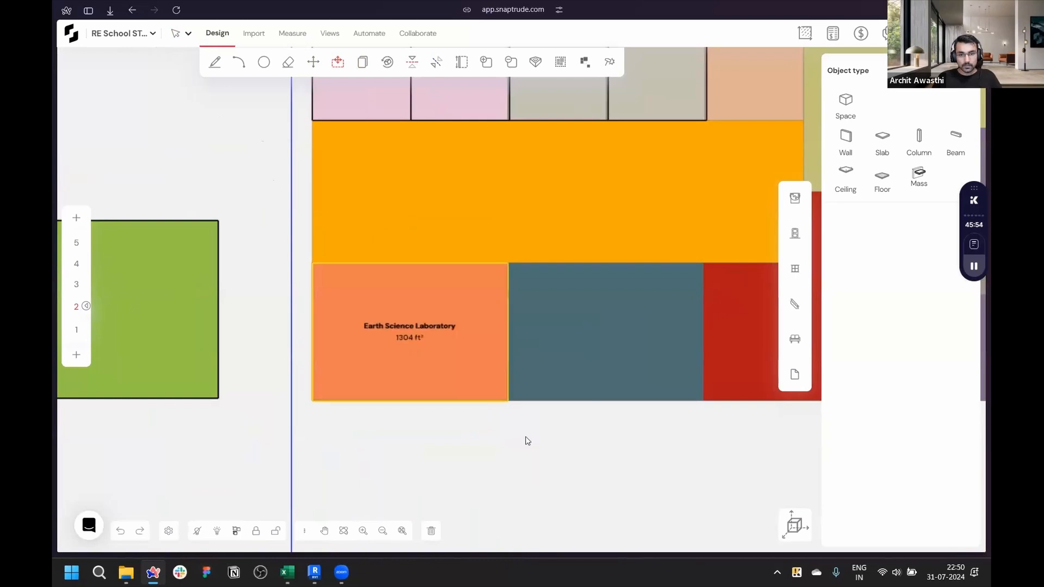
- Move the second Earth Science Laboratory mass onto the site, right beside the first one
{"action": "scroll", "coordinate": [525, 453], "scroll_direction": "down", "scroll_amount": 3}
{"action": "scroll", "coordinate": [525, 453], "scroll_direction": "down", "scroll_amount": 2}
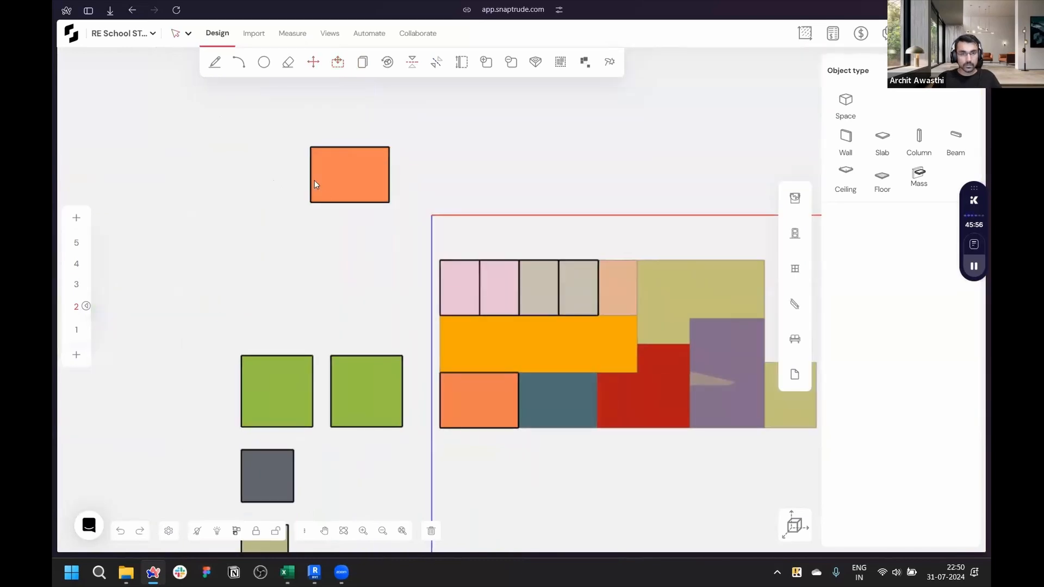
{"action": "left_click", "coordinate": [311, 148]}
{"action": "scroll", "coordinate": [544, 435], "scroll_direction": "up", "scroll_amount": 5}
{"action": "left_click", "coordinate": [488, 317]}
{"action": "scroll", "coordinate": [469, 362], "scroll_direction": "down", "scroll_amount": 5}
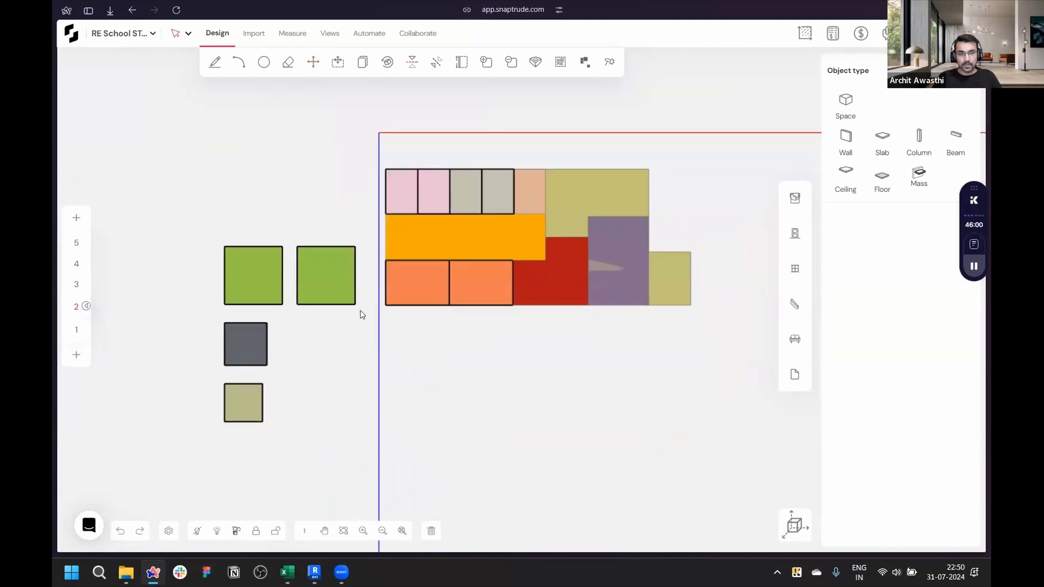
- Check the Biology Laboratory's target area for the second floor in the Excel area program spreadsheet
{"action": "scroll", "coordinate": [312, 276], "scroll_direction": "up", "scroll_amount": 3}
{"action": "scroll", "coordinate": [312, 276], "scroll_direction": "down", "scroll_amount": 3}
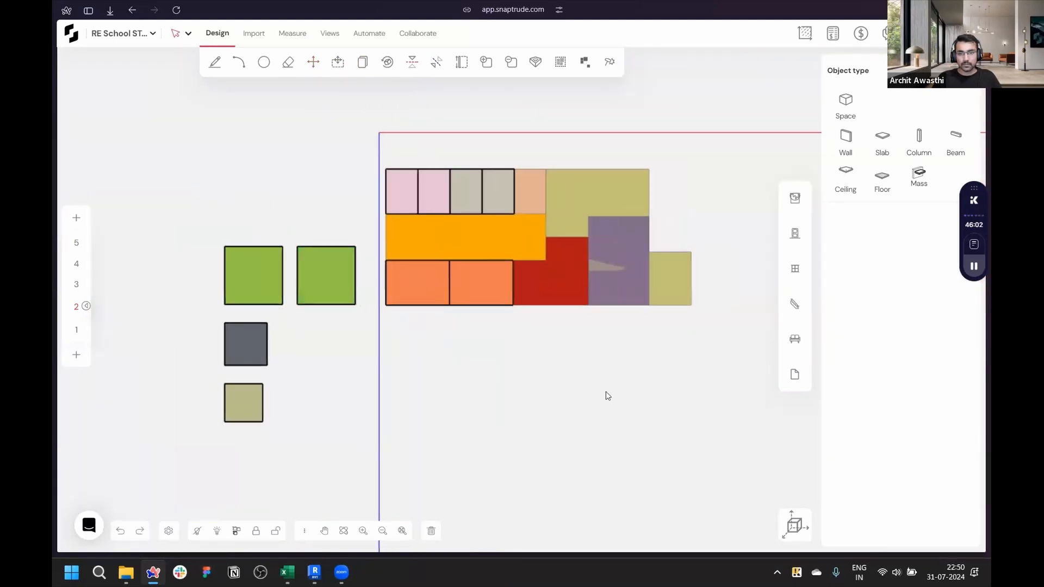
{"action": "middle_click_drag", "start_coordinate": [608, 396], "coordinate": [582, 422]}
{"action": "scroll", "coordinate": [340, 370], "scroll_direction": "up", "scroll_amount": 2}
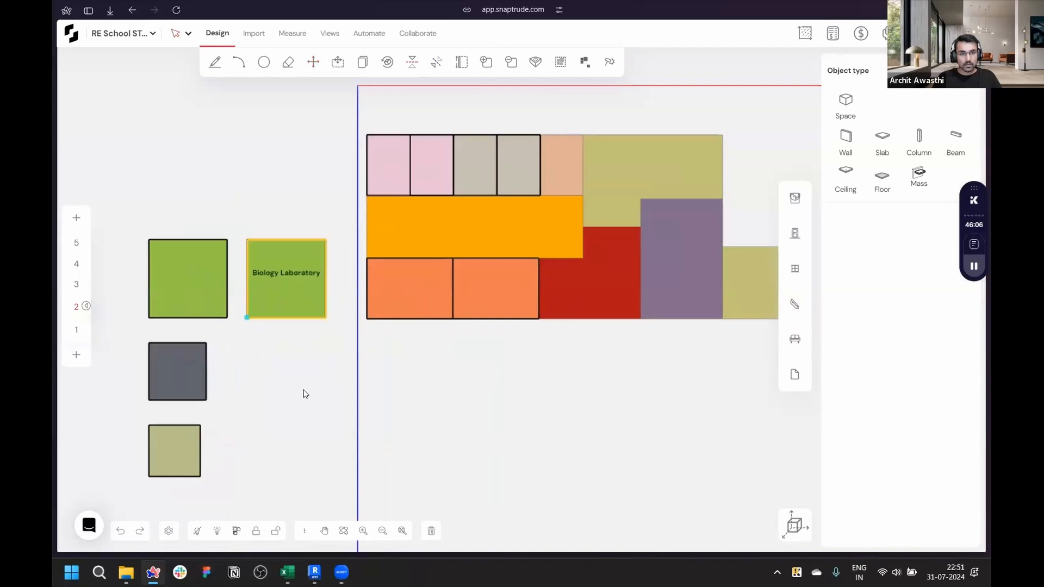
{"action": "left_click", "coordinate": [287, 572]}
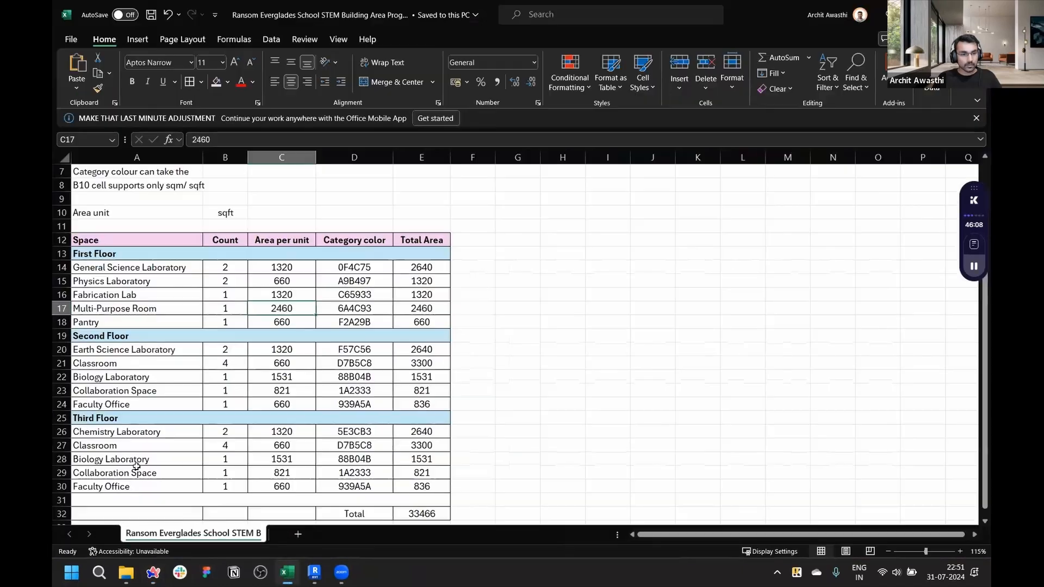
{"action": "left_click", "coordinate": [145, 380]}
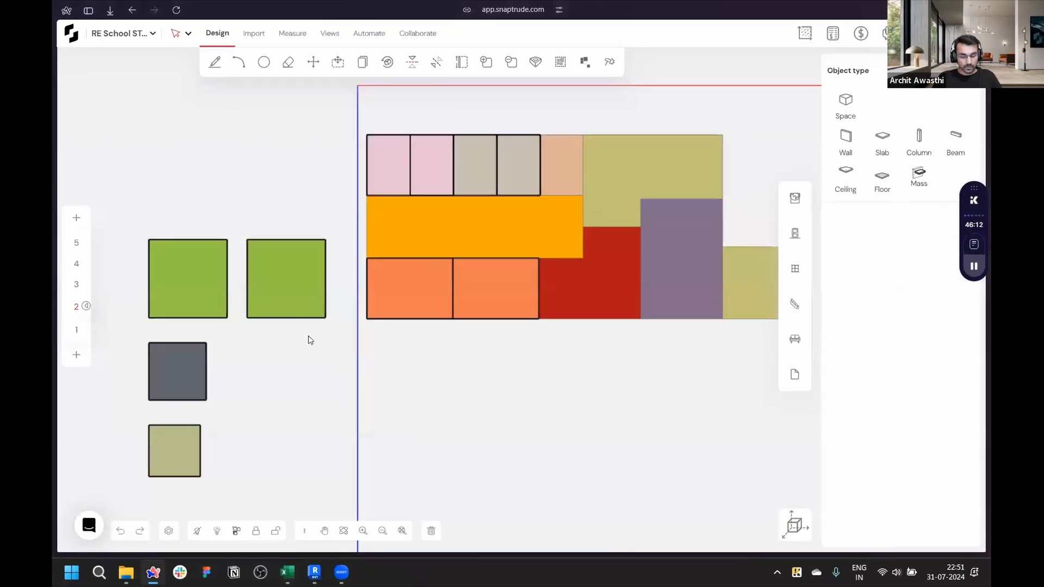
{"action": "left_click", "coordinate": [247, 240]}
{"action": "scroll", "coordinate": [247, 241], "scroll_direction": "down", "scroll_amount": 5}
{"action": "scroll", "coordinate": [543, 298], "scroll_direction": "up", "scroll_amount": 5}
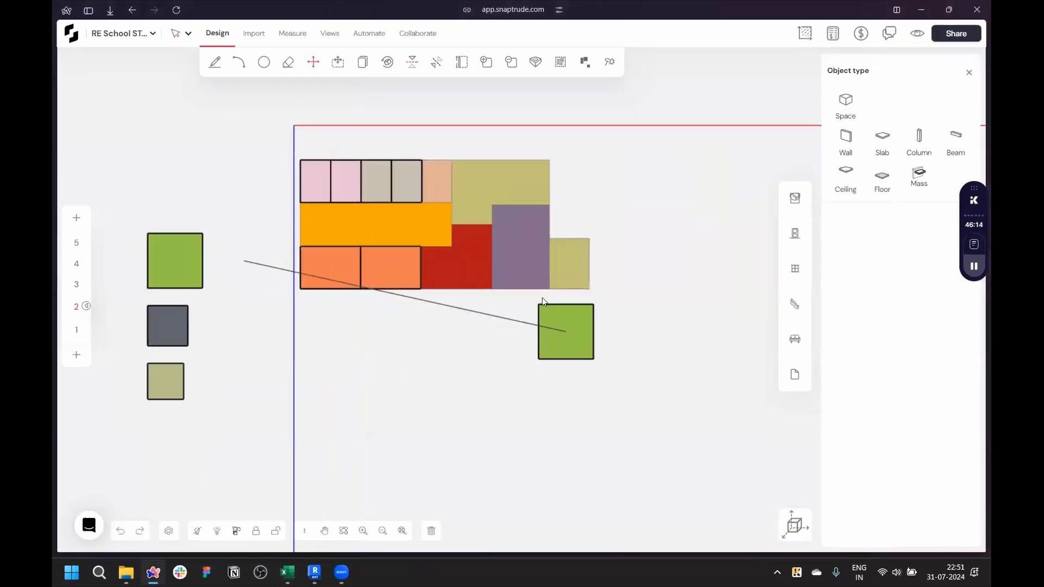
{"action": "key", "text": "Escape"}
- Select a Biology Laboratory mass and review its dimensions and properties
{"action": "scroll", "coordinate": [548, 316], "scroll_direction": "down", "scroll_amount": 3}
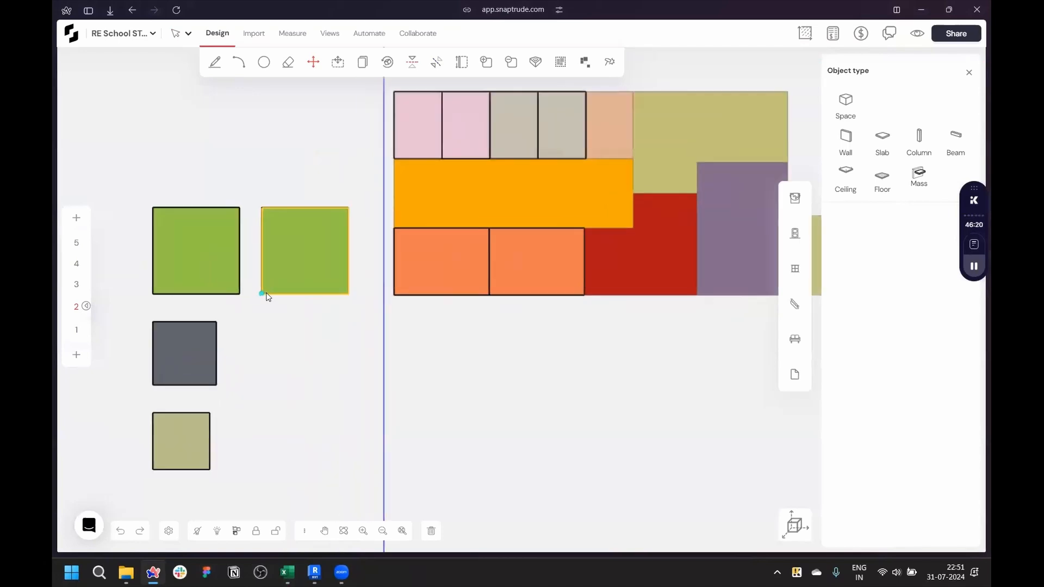
{"action": "scroll", "coordinate": [266, 293], "scroll_direction": "up", "scroll_amount": 5}
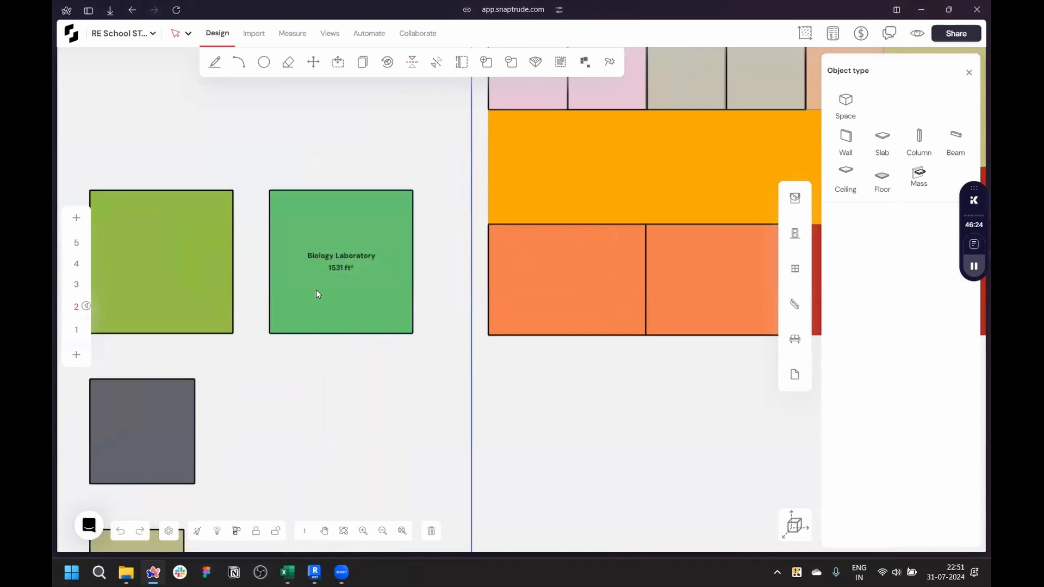
{"action": "middle_click_drag", "start_coordinate": [406, 386], "coordinate": [464, 415]}
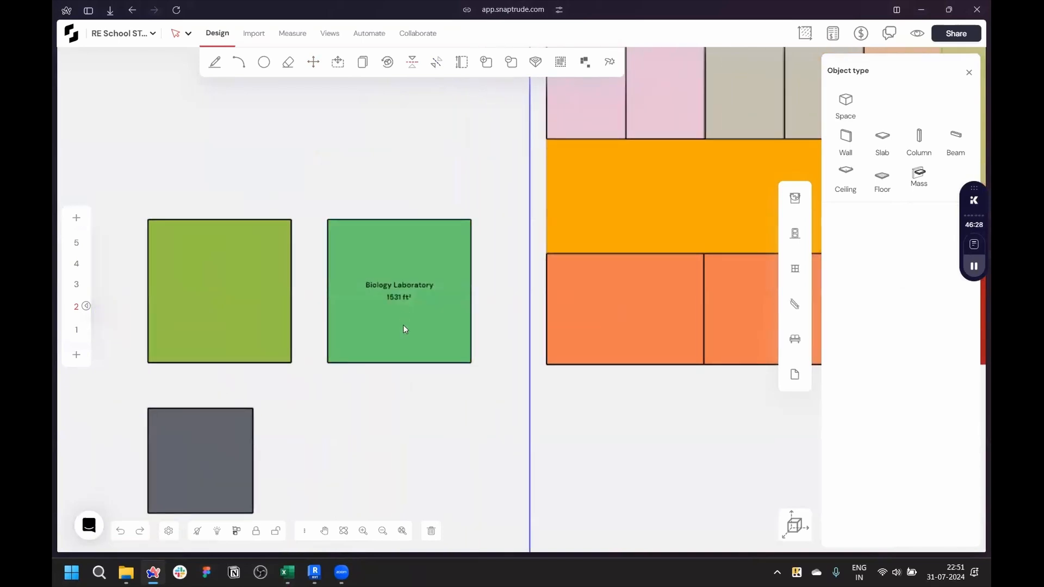
{"action": "left_click", "coordinate": [403, 327]}
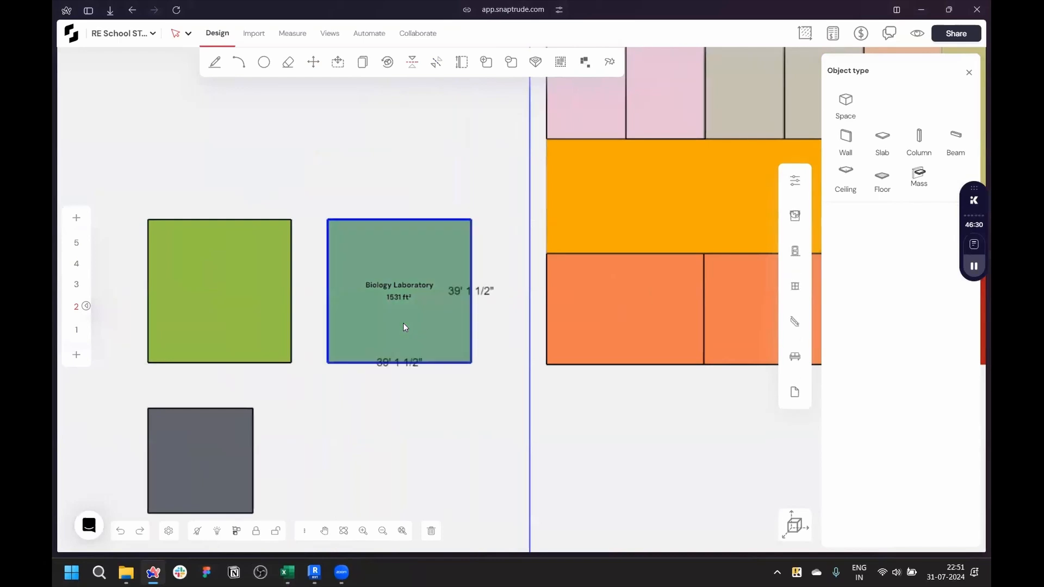
{"action": "left_click", "coordinate": [455, 409]}
{"action": "left_click", "coordinate": [425, 332]}
{"action": "left_click", "coordinate": [801, 182]}
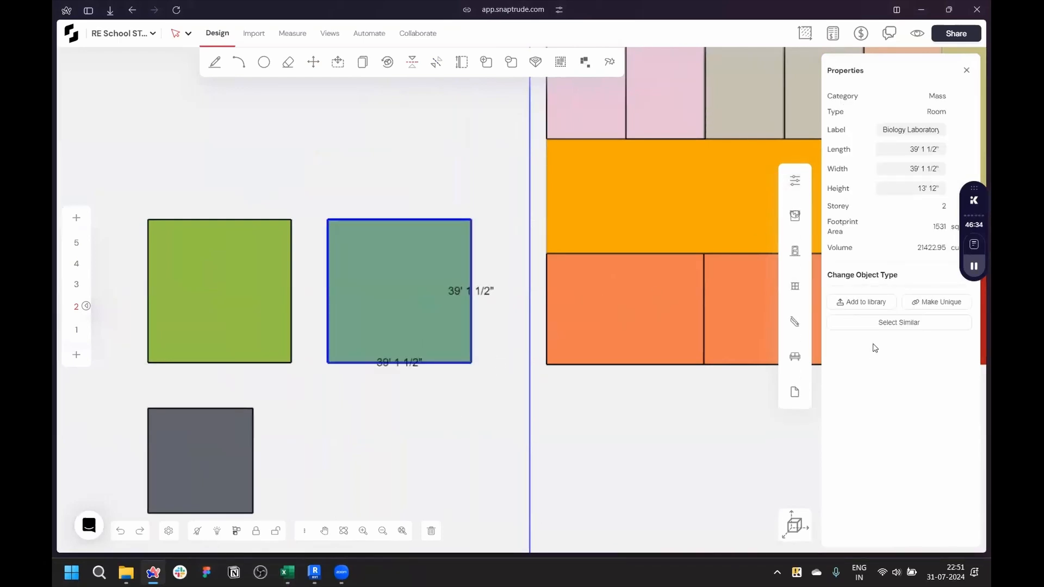
{"action": "scroll", "coordinate": [351, 391], "scroll_direction": "down", "scroll_amount": 4}
{"action": "scroll", "coordinate": [382, 414], "scroll_direction": "up", "scroll_amount": 3}
{"action": "scroll", "coordinate": [383, 414], "scroll_direction": "down", "scroll_amount": 2}
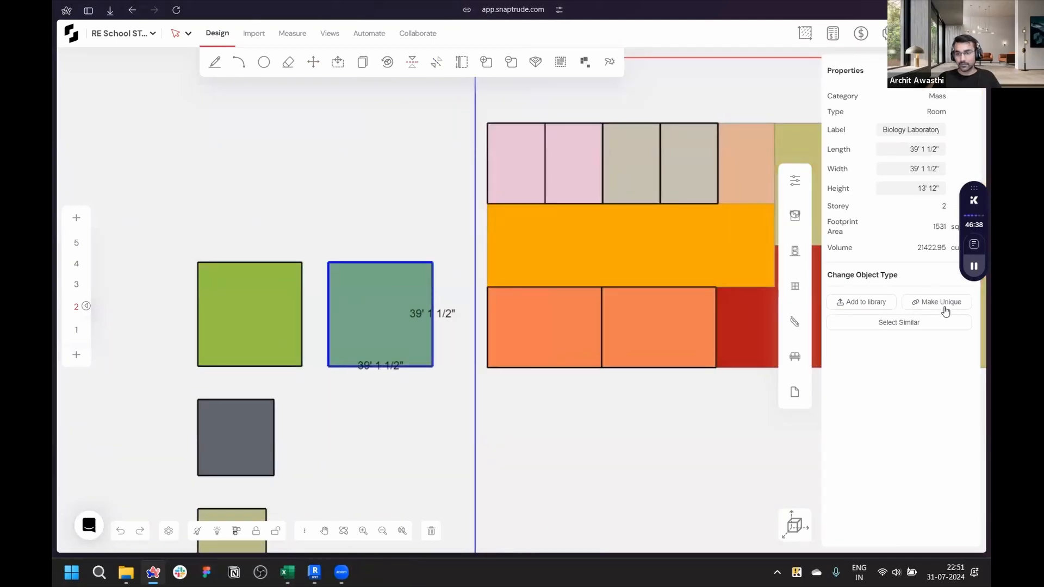
{"action": "left_click", "coordinate": [438, 296]}
{"action": "left_click", "coordinate": [408, 266]}
{"action": "left_click", "coordinate": [401, 264]}
{"action": "left_click", "coordinate": [402, 266]}
{"action": "left_click", "coordinate": [468, 260]}
- Switch to the 3D view and orbit around the stacked first- and second-floor masses
{"action": "left_click", "coordinate": [794, 524]}
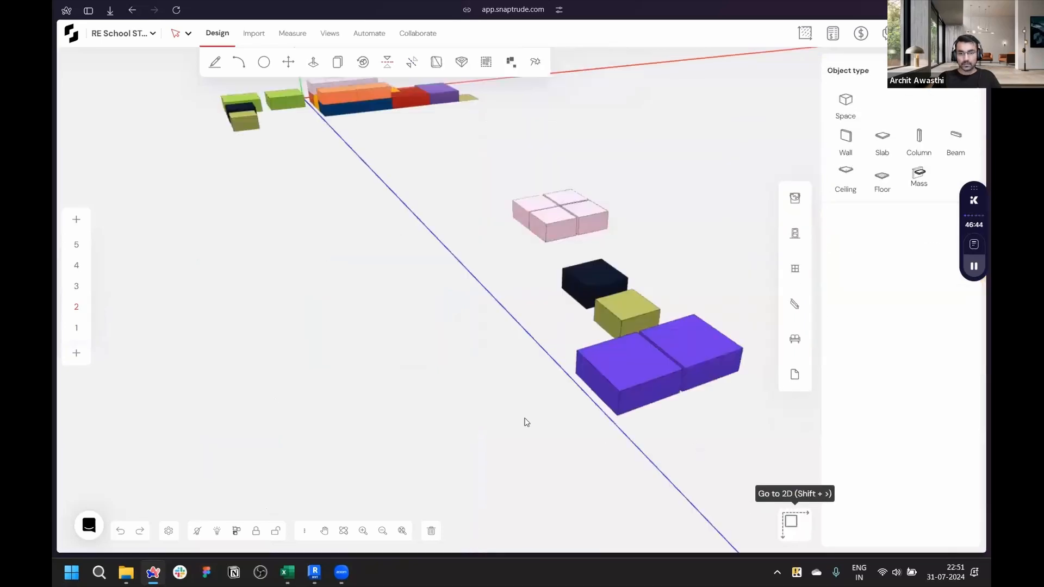
{"action": "scroll", "coordinate": [282, 152], "scroll_direction": "up", "scroll_amount": 5}
{"action": "right_click_drag", "start_coordinate": [273, 184], "coordinate": [669, 165]}
{"action": "scroll", "coordinate": [668, 165], "scroll_direction": "down", "scroll_amount": 5}
{"action": "right_click_drag", "start_coordinate": [427, 278], "coordinate": [456, 333]}
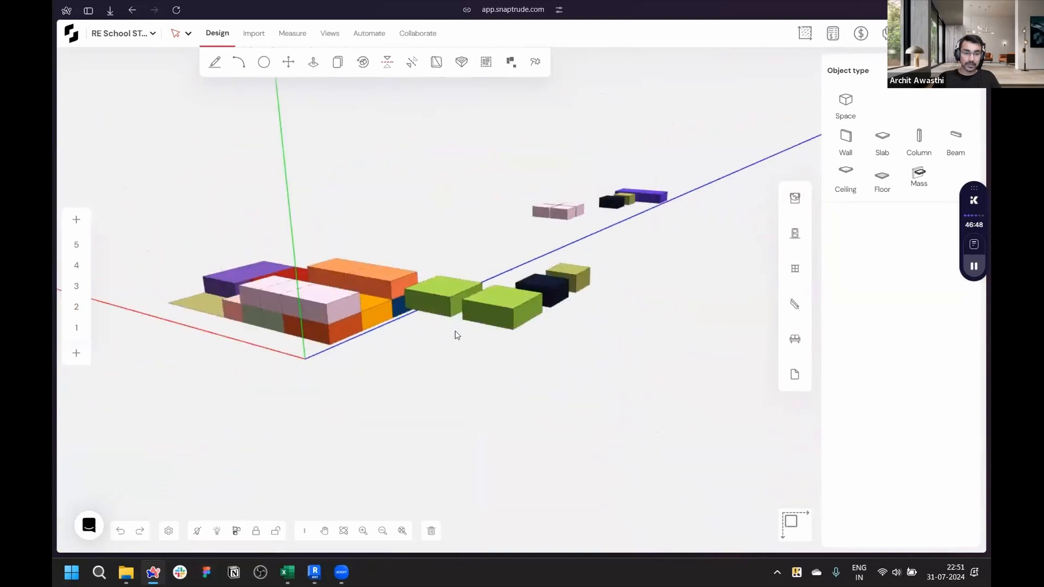
{"action": "scroll", "coordinate": [466, 321], "scroll_direction": "up", "scroll_amount": 5}
{"action": "scroll", "coordinate": [524, 291], "scroll_direction": "down", "scroll_amount": 5}
{"action": "scroll", "coordinate": [495, 305], "scroll_direction": "up", "scroll_amount": 4}
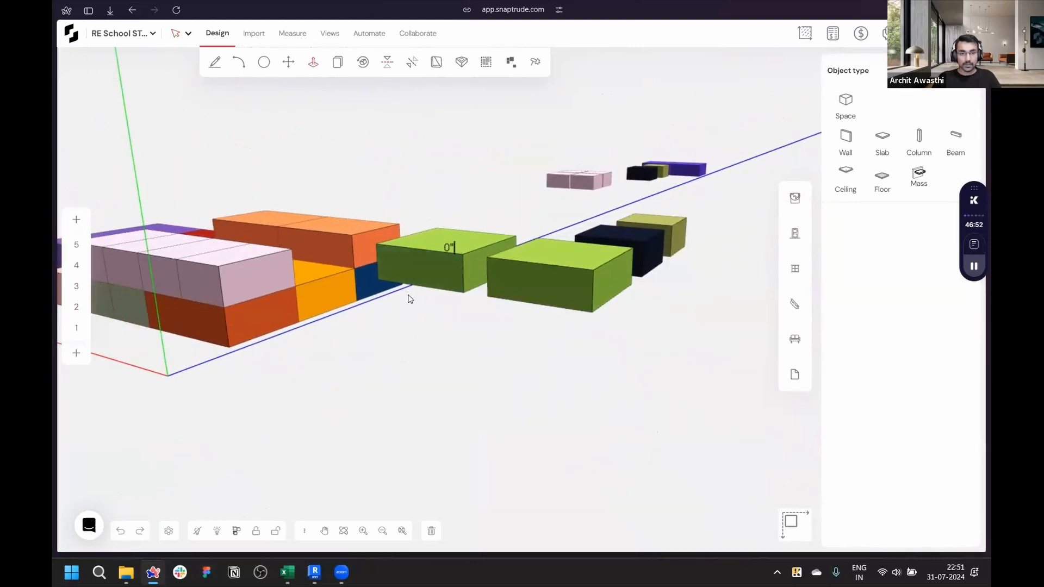
{"action": "scroll", "coordinate": [300, 370], "scroll_direction": "down", "scroll_amount": 4}
{"action": "scroll", "coordinate": [414, 329], "scroll_direction": "up", "scroll_amount": 9}
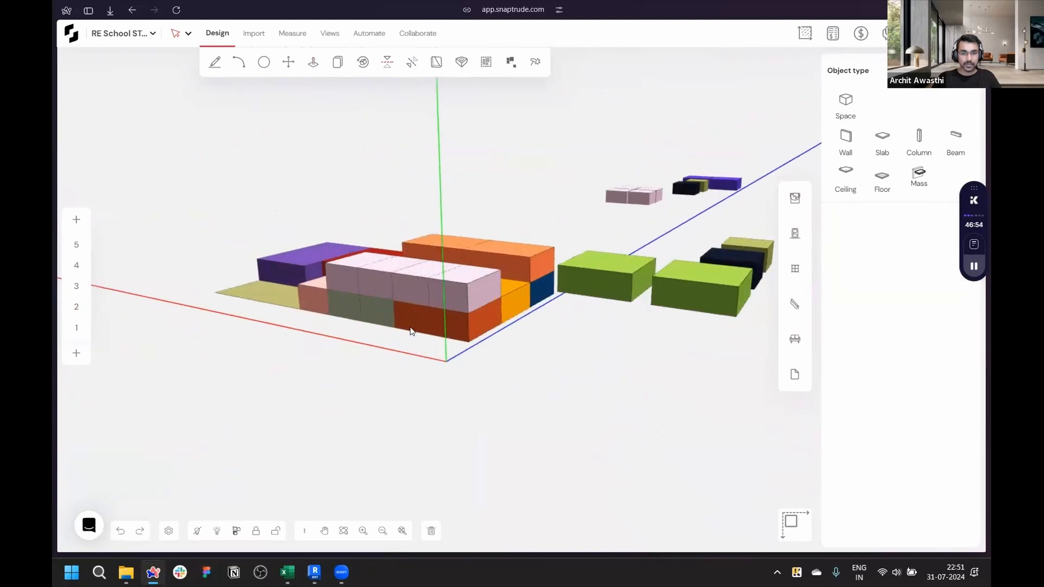
{"action": "right_click_drag", "start_coordinate": [479, 392], "coordinate": [442, 311]}
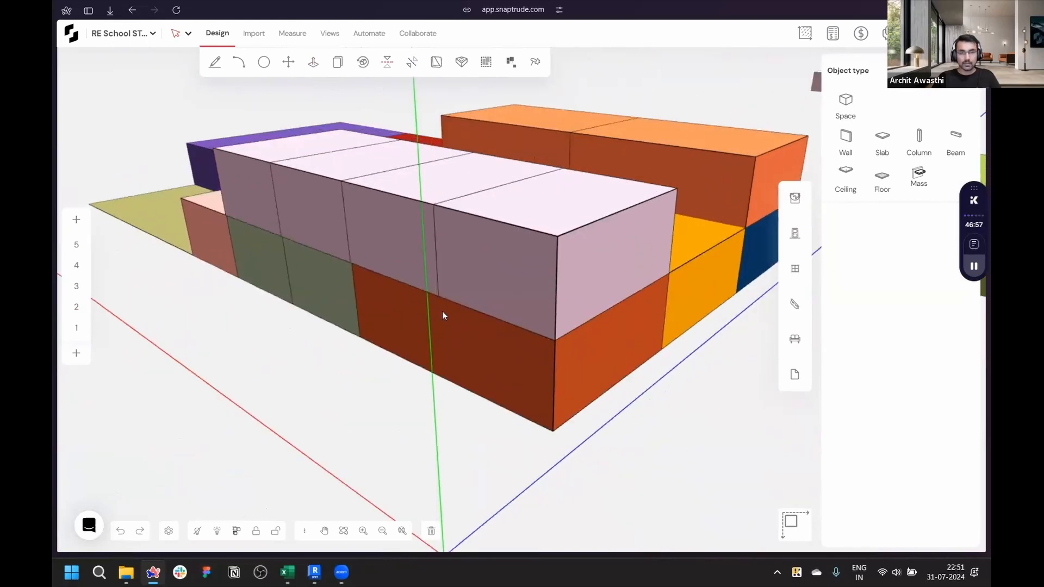
{"action": "left_click", "coordinate": [313, 62]}
{"action": "left_click_drag", "start_coordinate": [488, 257], "coordinate": [384, 321]}
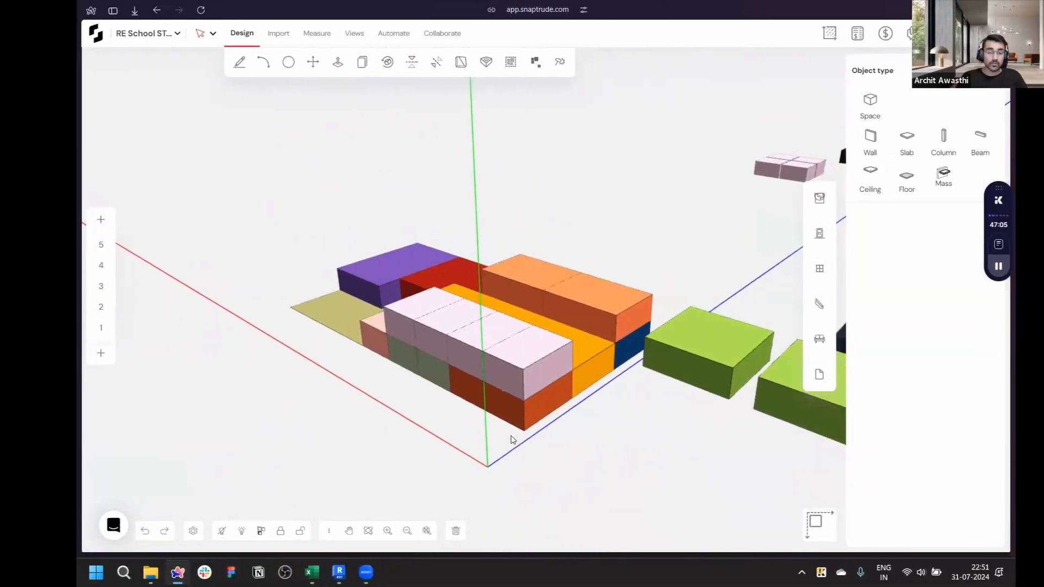
{"action": "scroll", "coordinate": [539, 439], "scroll_direction": "up", "scroll_amount": 3}
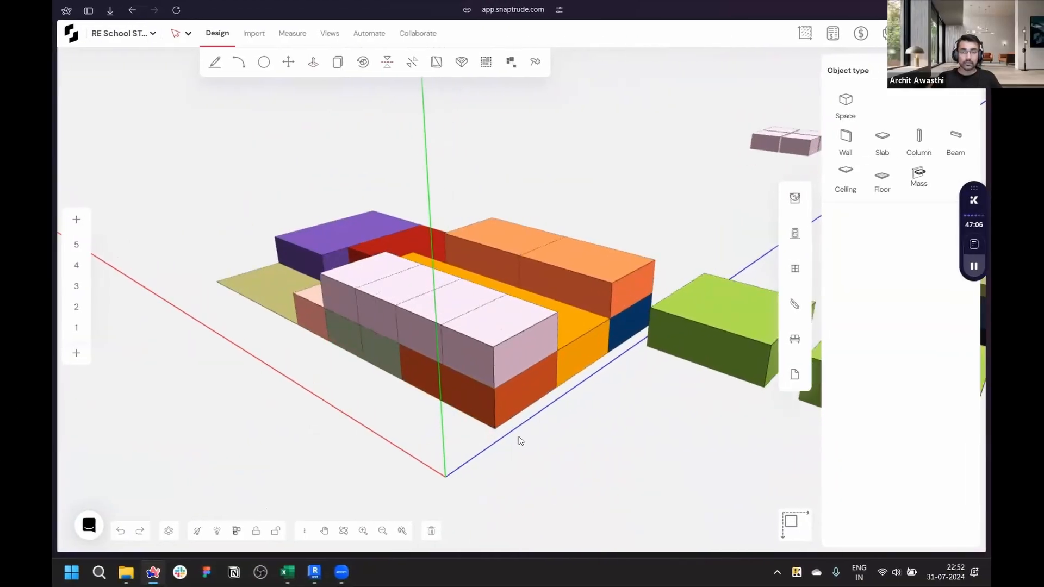
- Open the area chart panel and change its chart type to the By Room chart
{"action": "left_click", "coordinate": [806, 43]}
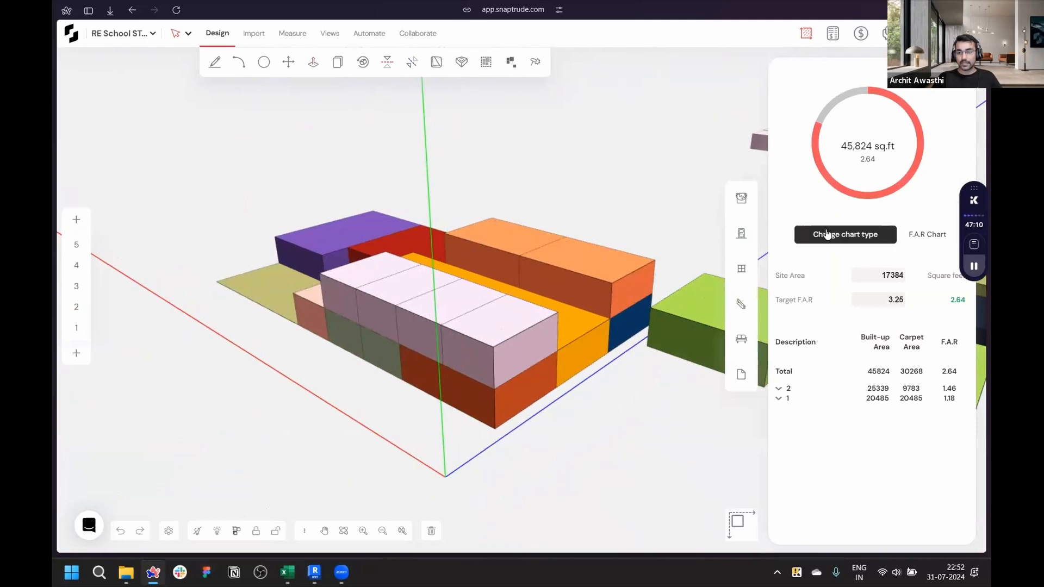
{"action": "left_click", "coordinate": [845, 234]}
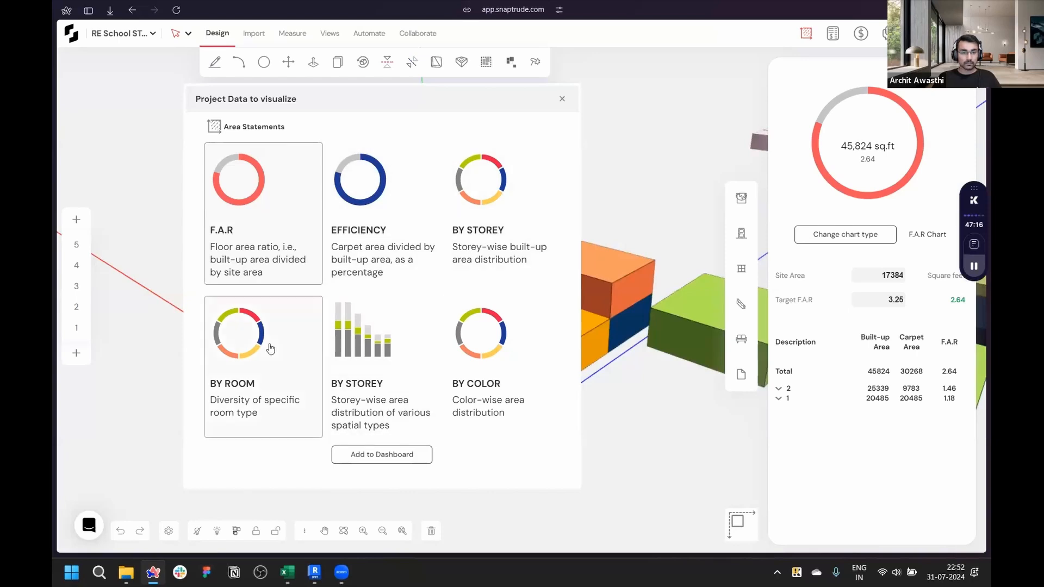
{"action": "left_click", "coordinate": [355, 456]}
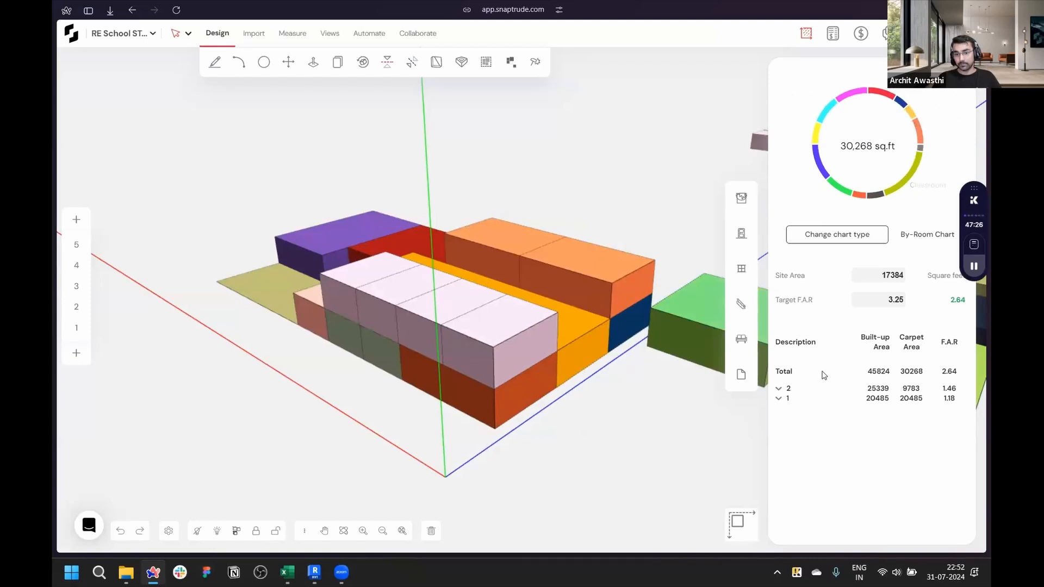
- Expand storey 1's room list and locate the Physics Laboratory mass in the model
{"action": "left_click", "coordinate": [782, 398]}
{"action": "scroll", "coordinate": [812, 362], "scroll_direction": "down", "scroll_amount": 4}
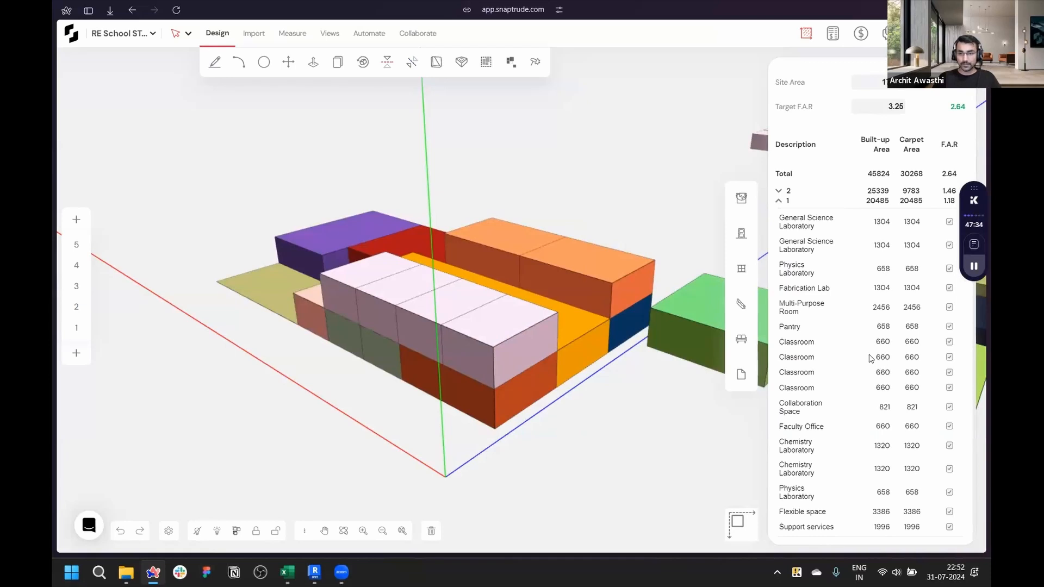
{"action": "left_click", "coordinate": [800, 271]}
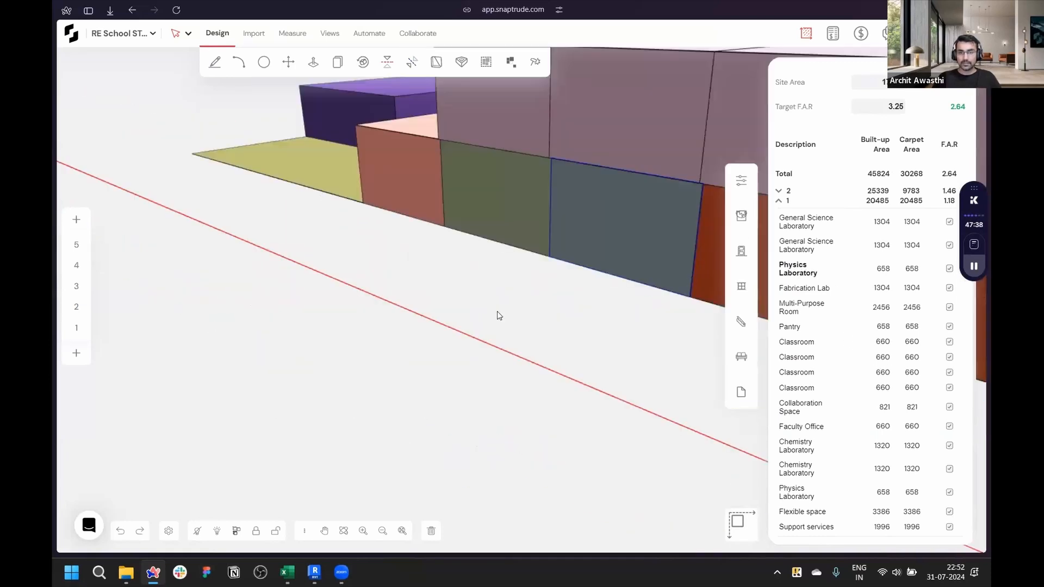
- Expand storey 2's room list and locate the Classroom mass in the model
{"action": "scroll", "coordinate": [445, 273], "scroll_direction": "down", "scroll_amount": 4}
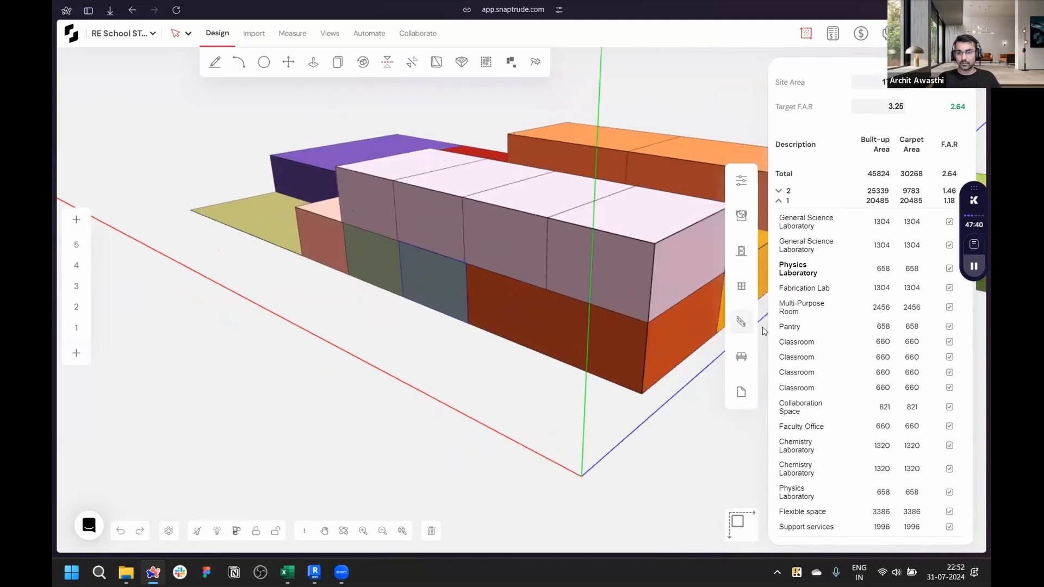
{"action": "left_click", "coordinate": [548, 311]}
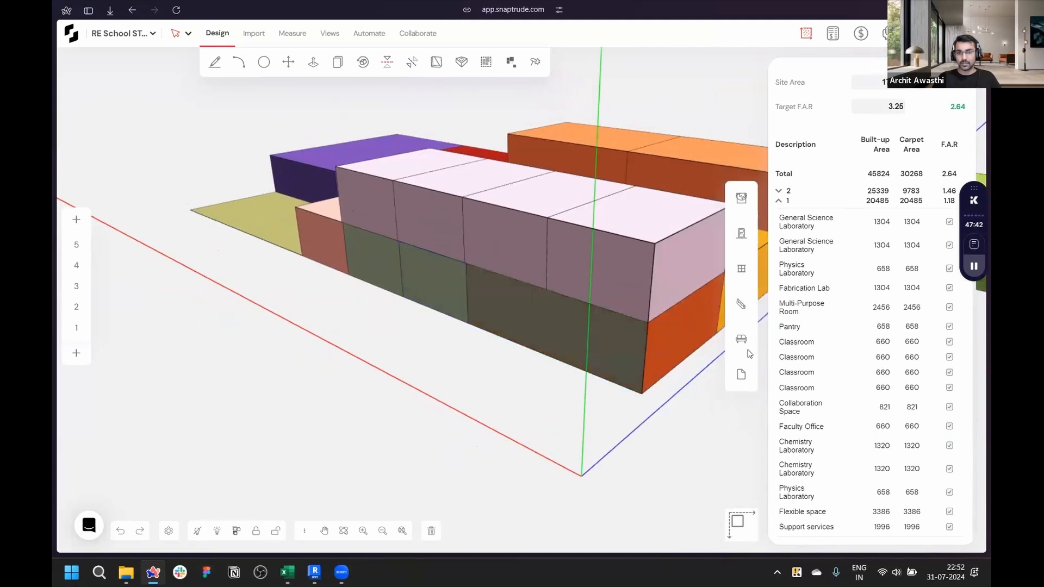
{"action": "left_click", "coordinate": [798, 345]}
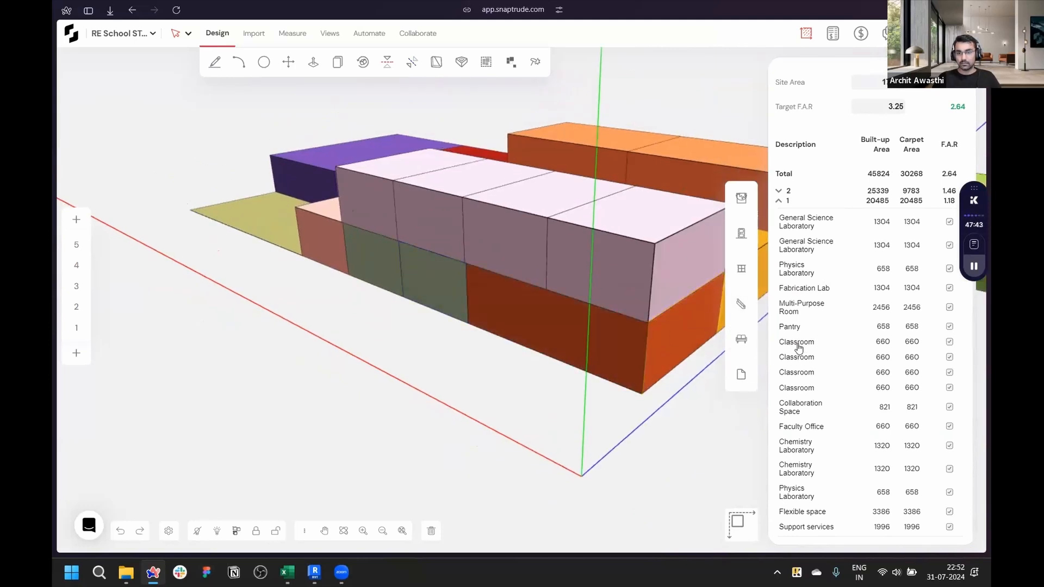
{"action": "left_click", "coordinate": [779, 191]}
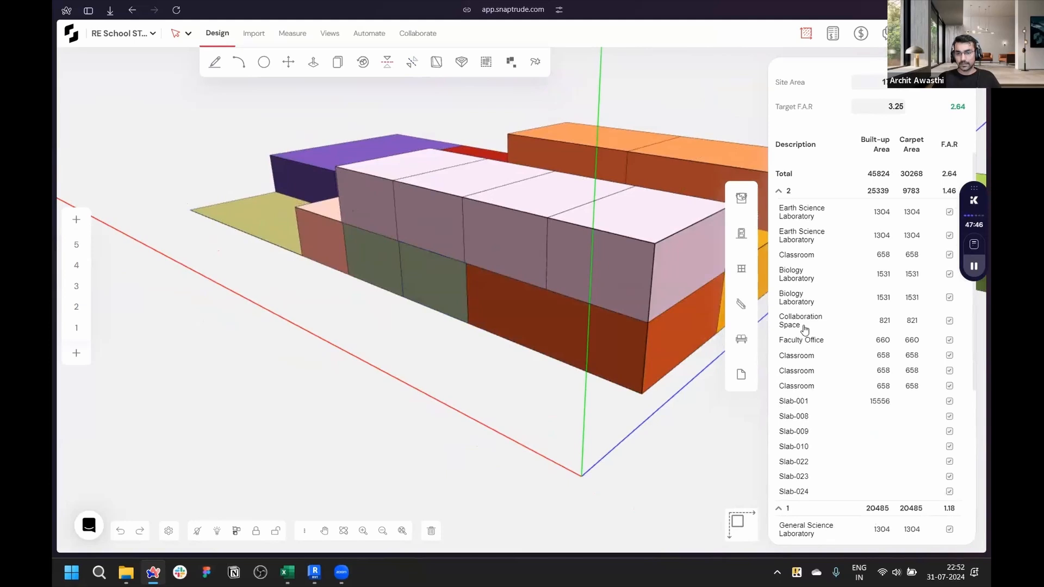
{"action": "scroll", "coordinate": [805, 326], "scroll_direction": "up", "scroll_amount": 3}
{"action": "scroll", "coordinate": [805, 320], "scroll_direction": "down", "scroll_amount": 4}
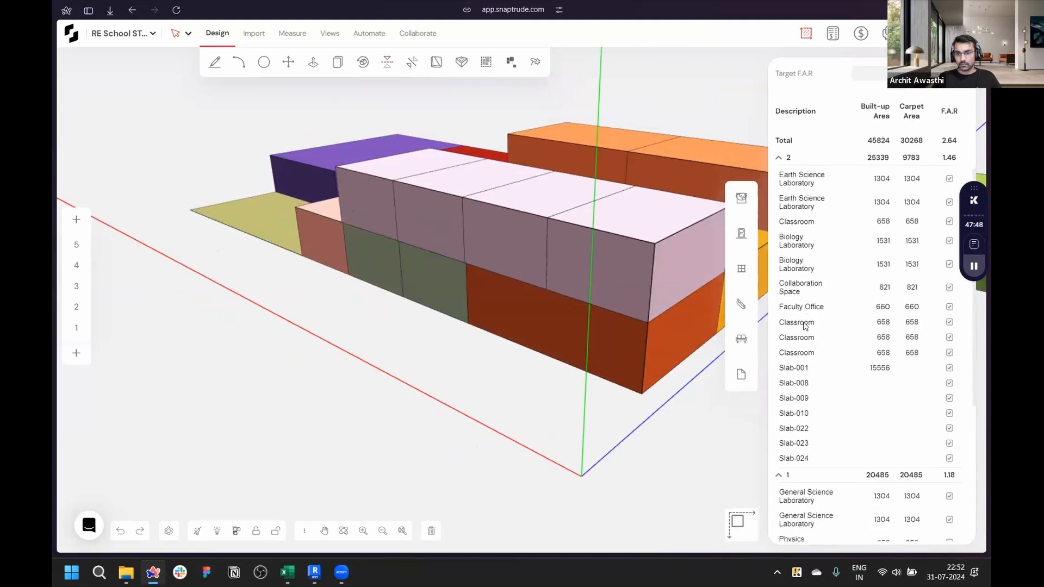
{"action": "left_click", "coordinate": [804, 314]}
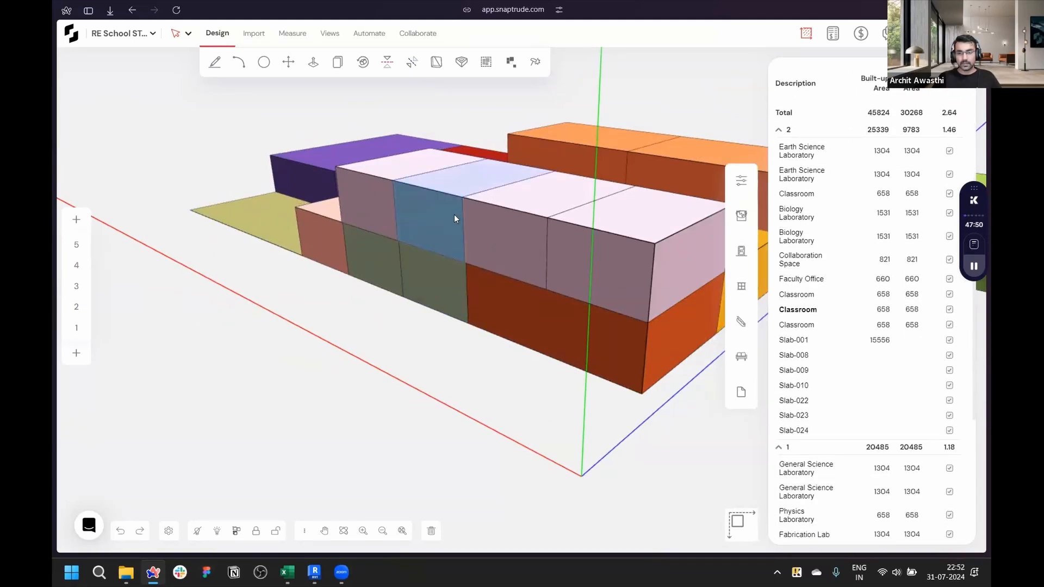
{"action": "scroll", "coordinate": [259, 361], "scroll_direction": "down", "scroll_amount": 4}
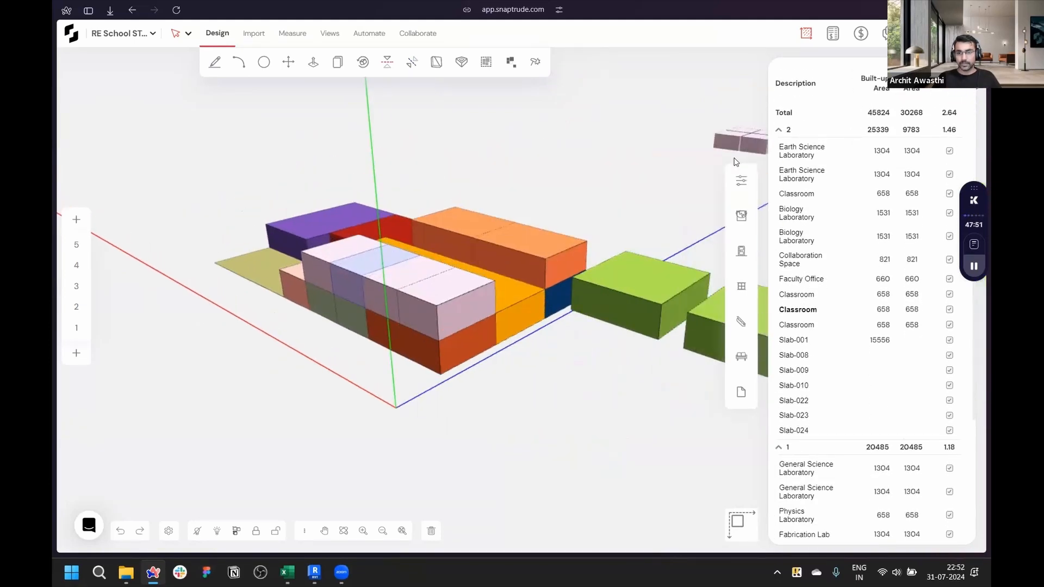
{"action": "left_click", "coordinate": [783, 131]}
{"action": "scroll", "coordinate": [544, 337], "scroll_direction": "down", "scroll_amount": 2}
{"action": "scroll", "coordinate": [527, 356], "scroll_direction": "up", "scroll_amount": 5}
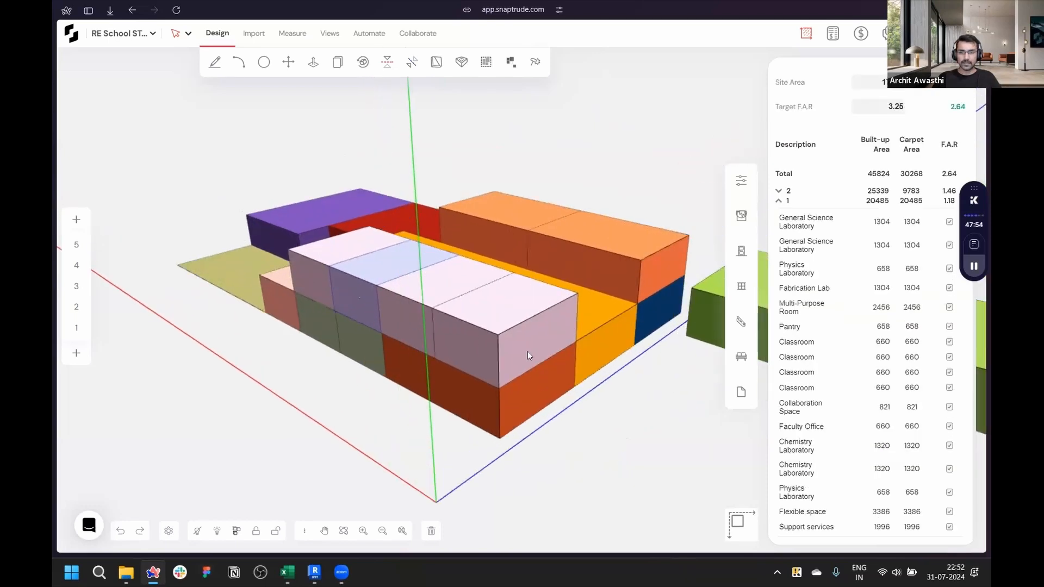
{"action": "scroll", "coordinate": [859, 305], "scroll_direction": "up", "scroll_amount": 4}
{"action": "left_click", "coordinate": [541, 476]}
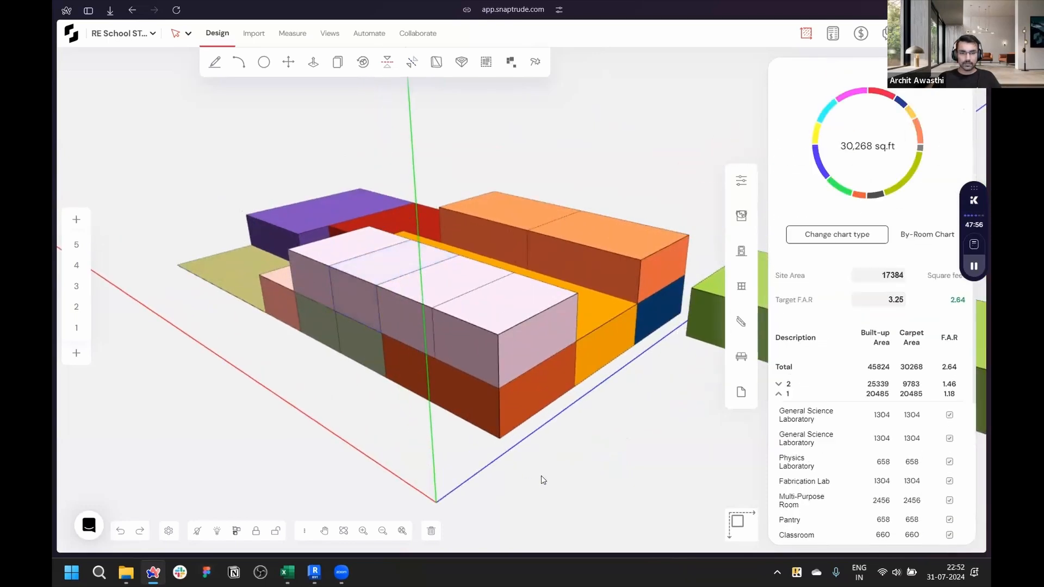
{"action": "left_click", "coordinate": [313, 62]}
{"action": "left_click_drag", "start_coordinate": [472, 351], "coordinate": [313, 469]}
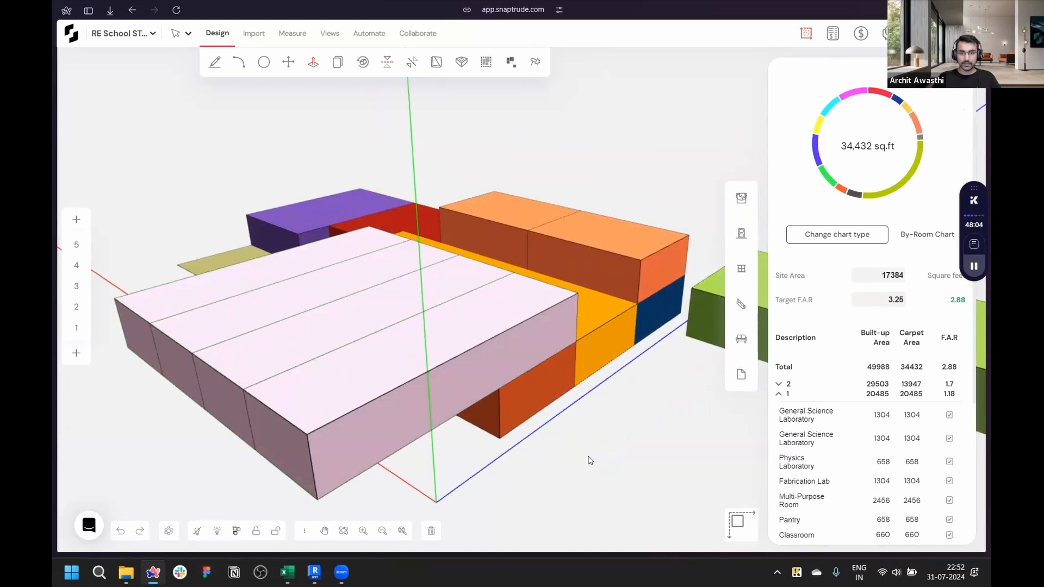
{"action": "key", "text": "ctrl+z"}
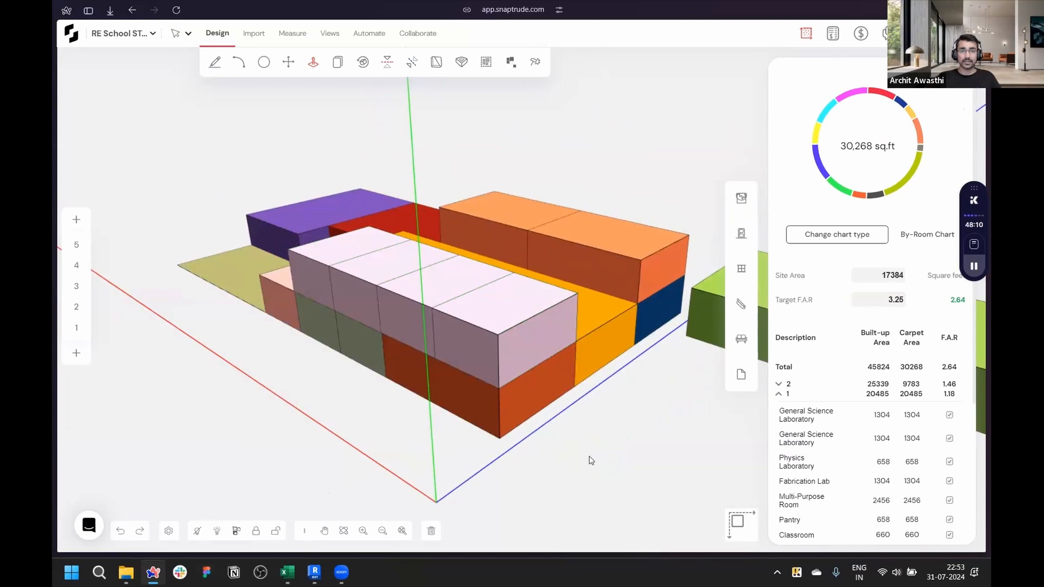
- Switch to the top view and move the Biology Laboratory mass next to the red mass on storey 2
{"action": "scroll", "coordinate": [364, 408], "scroll_direction": "down", "scroll_amount": 3}
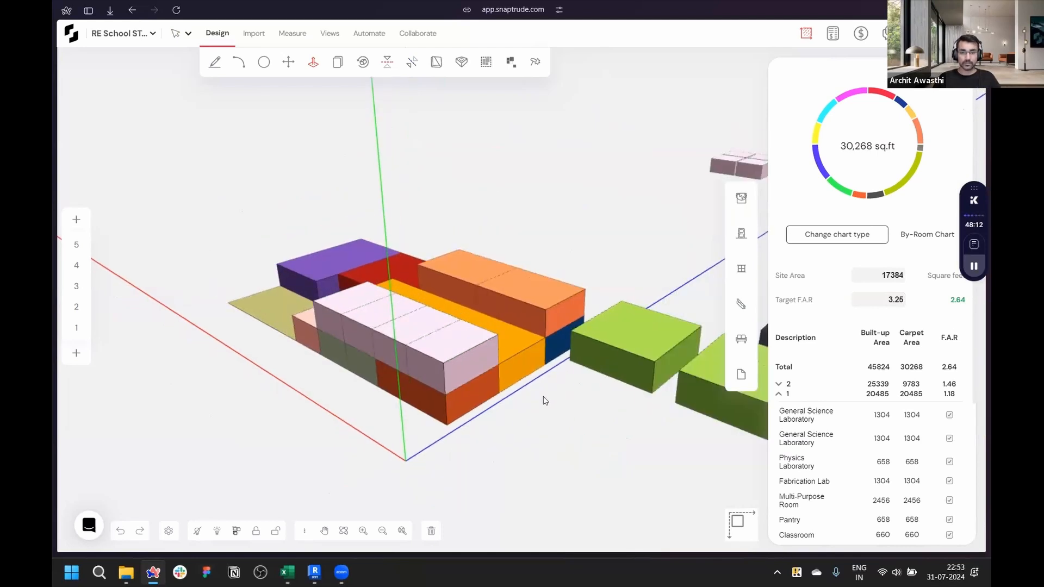
{"action": "middle_click_drag", "start_coordinate": [523, 420], "coordinate": [405, 409]}
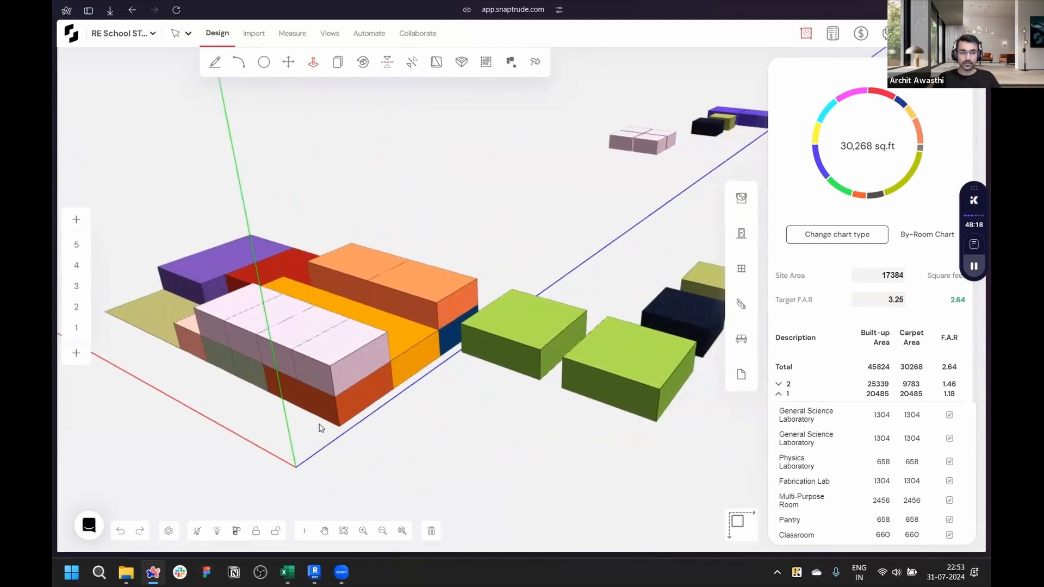
{"action": "left_click", "coordinate": [737, 522]}
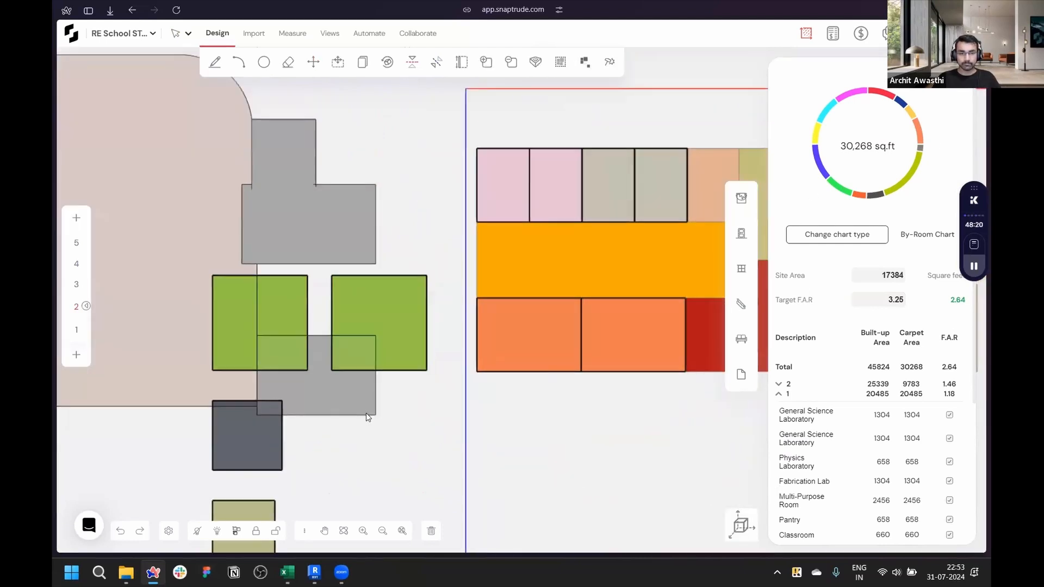
{"action": "left_click_drag", "start_coordinate": [342, 376], "coordinate": [537, 340]}
{"action": "scroll", "coordinate": [273, 338], "scroll_direction": "down", "scroll_amount": 4}
{"action": "scroll", "coordinate": [526, 377], "scroll_direction": "up", "scroll_amount": 6}
{"action": "scroll", "coordinate": [538, 342], "scroll_direction": "up", "scroll_amount": 3}
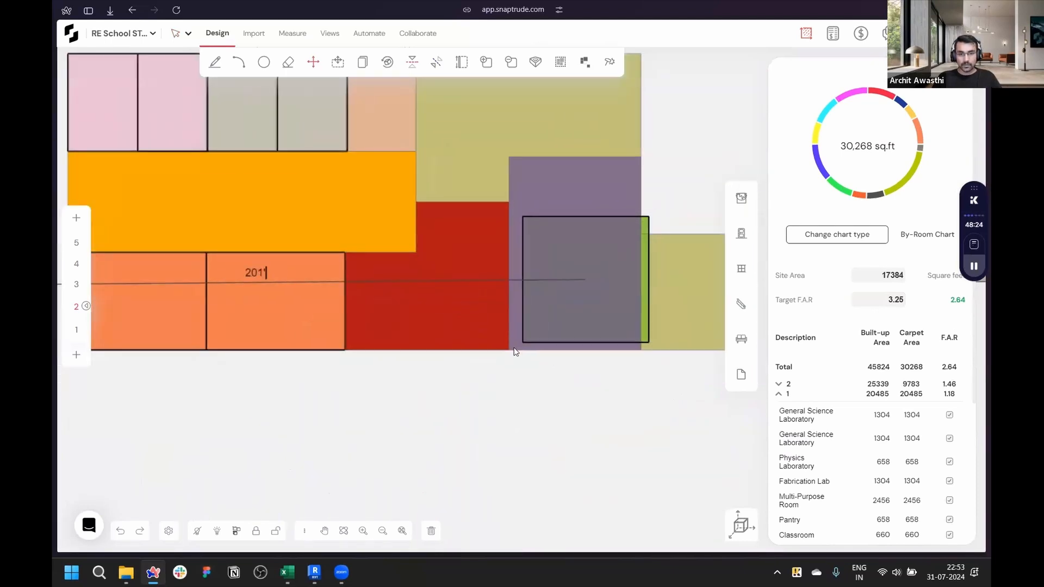
{"action": "left_click", "coordinate": [511, 351]}
{"action": "left_click", "coordinate": [562, 272]}
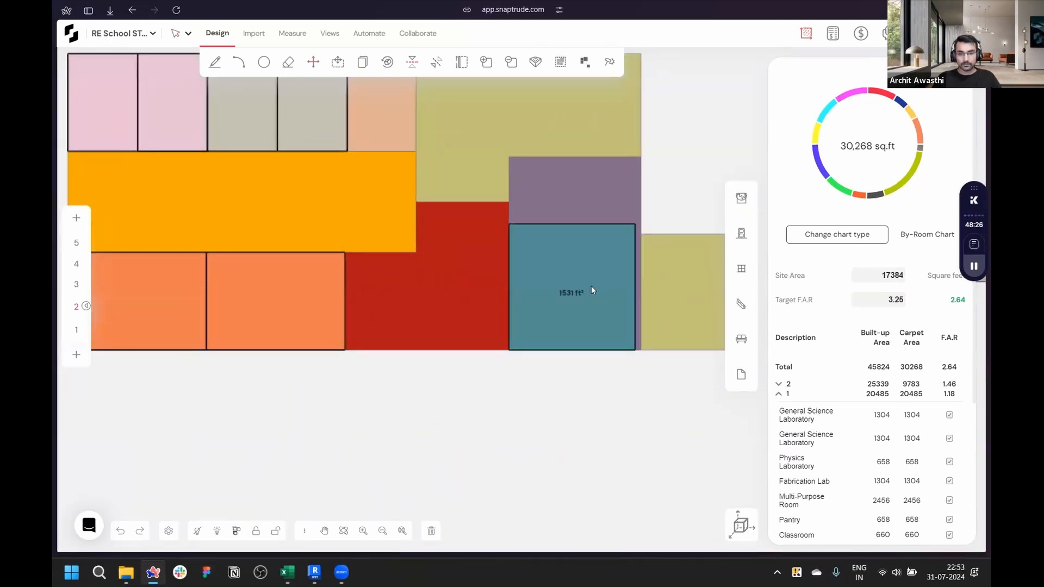
- Stretch the Biology Laboratory mass's side so it measures about 1602 sq ft
{"action": "scroll", "coordinate": [590, 290], "scroll_direction": "up", "scroll_amount": 2}
{"action": "scroll", "coordinate": [585, 298], "scroll_direction": "down", "scroll_amount": 1}
{"action": "left_click_drag", "start_coordinate": [638, 295], "coordinate": [645, 298]}
{"action": "scroll", "coordinate": [681, 255], "scroll_direction": "up", "scroll_amount": 2}
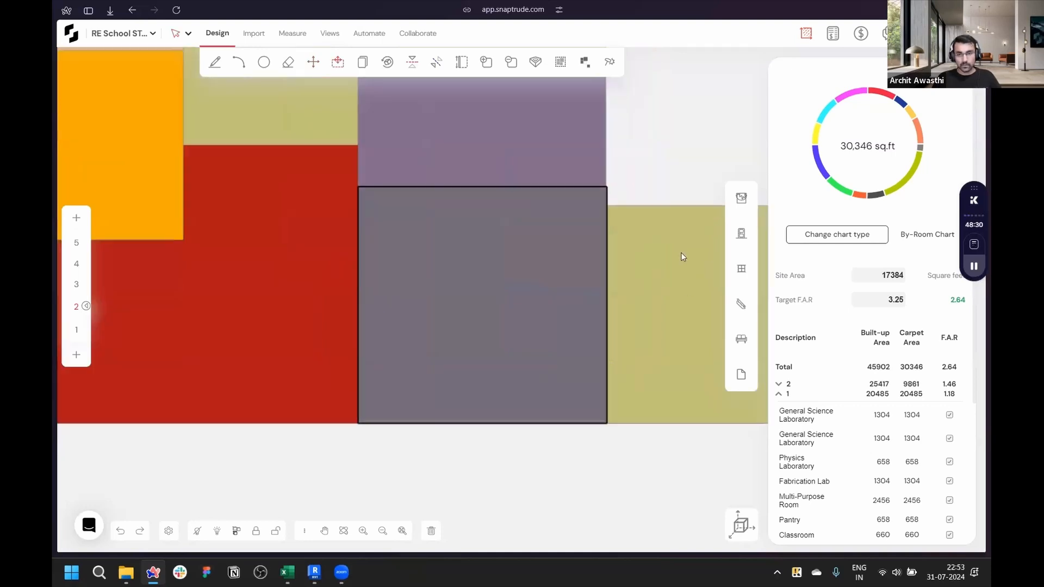
{"action": "scroll", "coordinate": [658, 242], "scroll_direction": "up", "scroll_amount": 2}
{"action": "key", "text": "ctrl+z"}
{"action": "left_click_drag", "start_coordinate": [554, 252], "coordinate": [570, 247]}
{"action": "scroll", "coordinate": [517, 259], "scroll_direction": "down", "scroll_amount": 2}
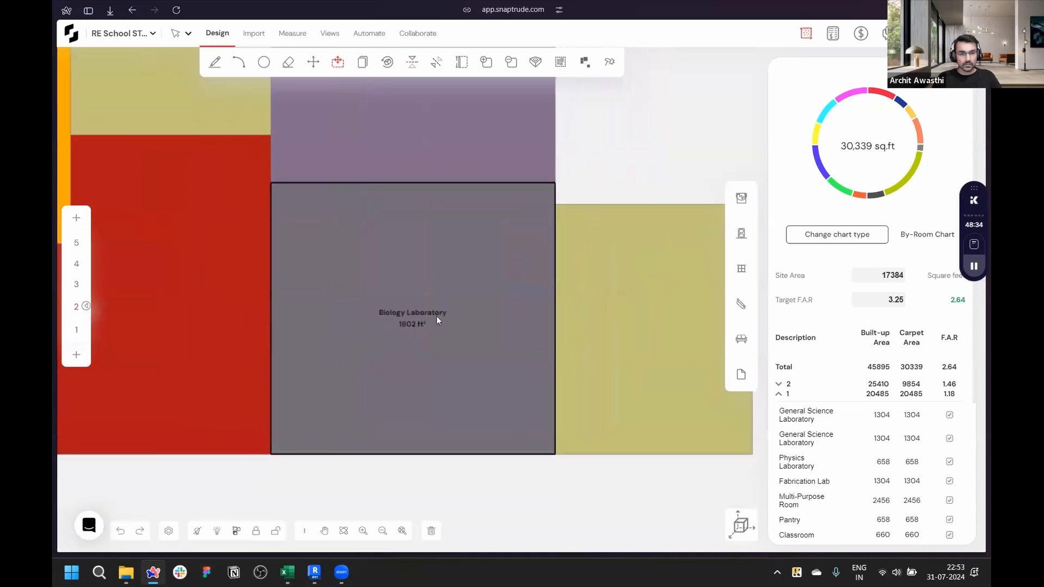
- Check the Biology Laboratory target in the area spreadsheet and shorten the mass to about 1474 sq ft
{"action": "left_click", "coordinate": [288, 572]}
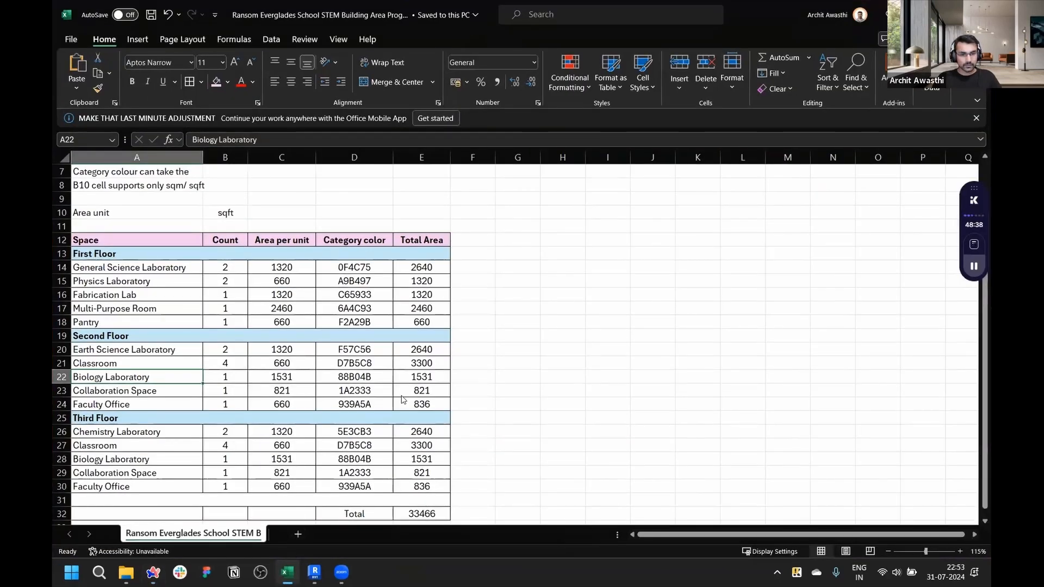
{"action": "key", "text": "alt+Tab"}
{"action": "left_click", "coordinate": [505, 186]}
{"action": "left_click_drag", "start_coordinate": [505, 189], "coordinate": [576, 206]}
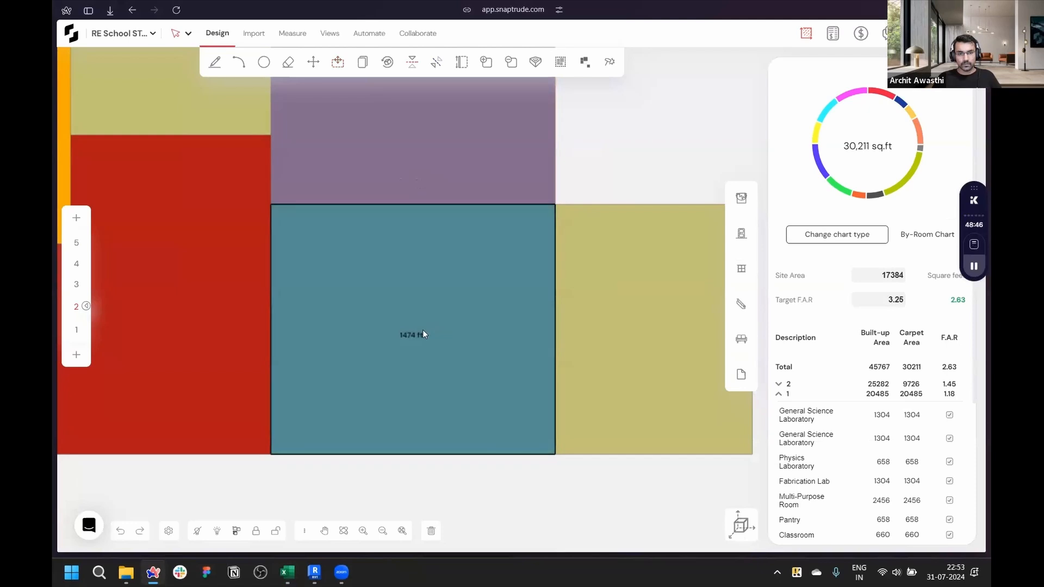
{"action": "left_click", "coordinate": [422, 334]}
- Move the Collaboration Space mass beside the Biology Laboratory mass on storey 2
{"action": "scroll", "coordinate": [631, 229], "scroll_direction": "down", "scroll_amount": 5}
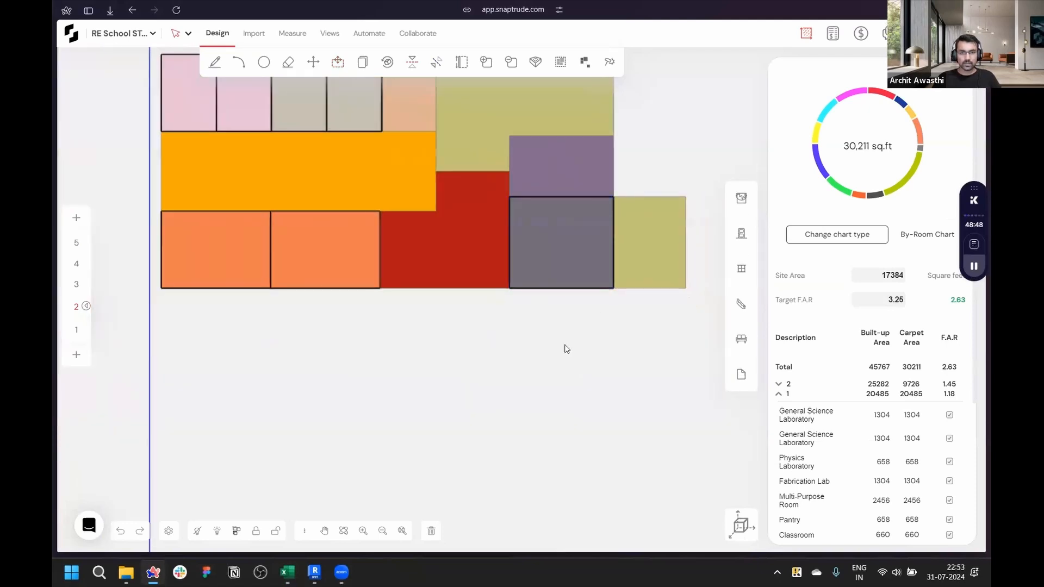
{"action": "scroll", "coordinate": [601, 411], "scroll_direction": "down", "scroll_amount": 3}
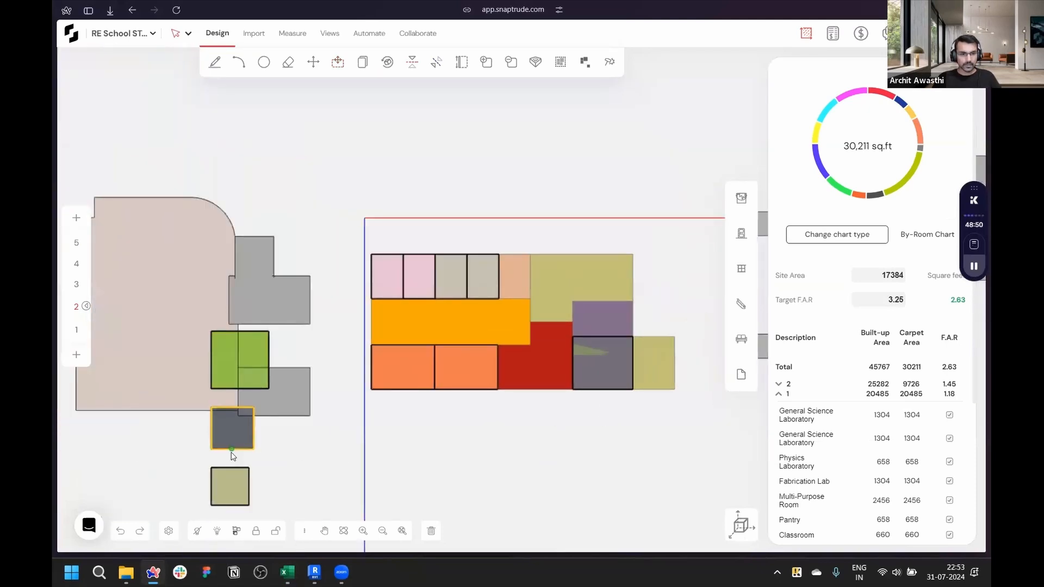
{"action": "scroll", "coordinate": [215, 459], "scroll_direction": "up", "scroll_amount": 6}
{"action": "left_click", "coordinate": [240, 387]}
{"action": "scroll", "coordinate": [240, 387], "scroll_direction": "up", "scroll_amount": 2}
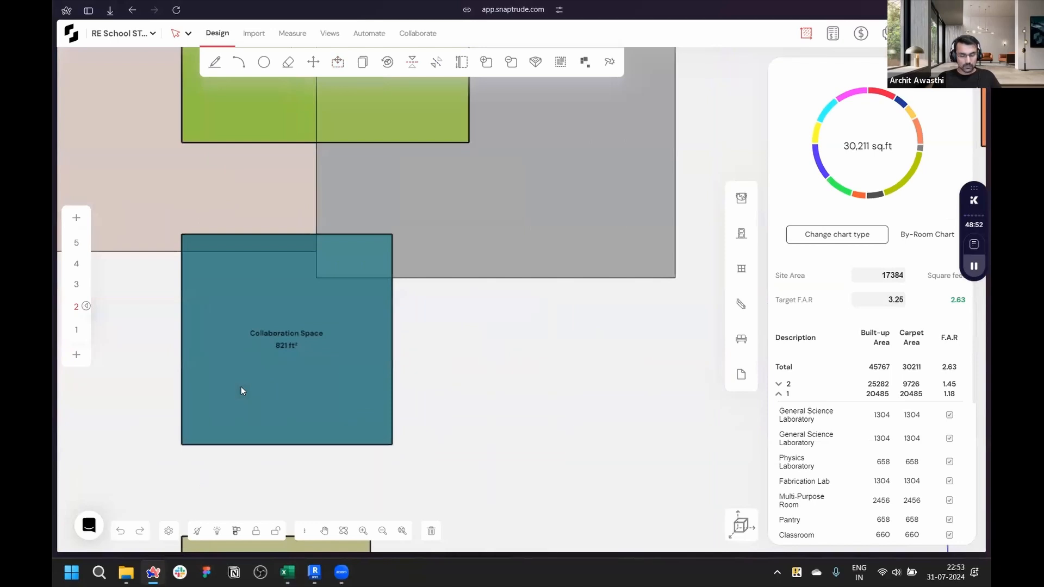
{"action": "key", "text": "m"}
{"action": "left_click", "coordinate": [183, 235]}
{"action": "scroll", "coordinate": [129, 275], "scroll_direction": "down", "scroll_amount": 4}
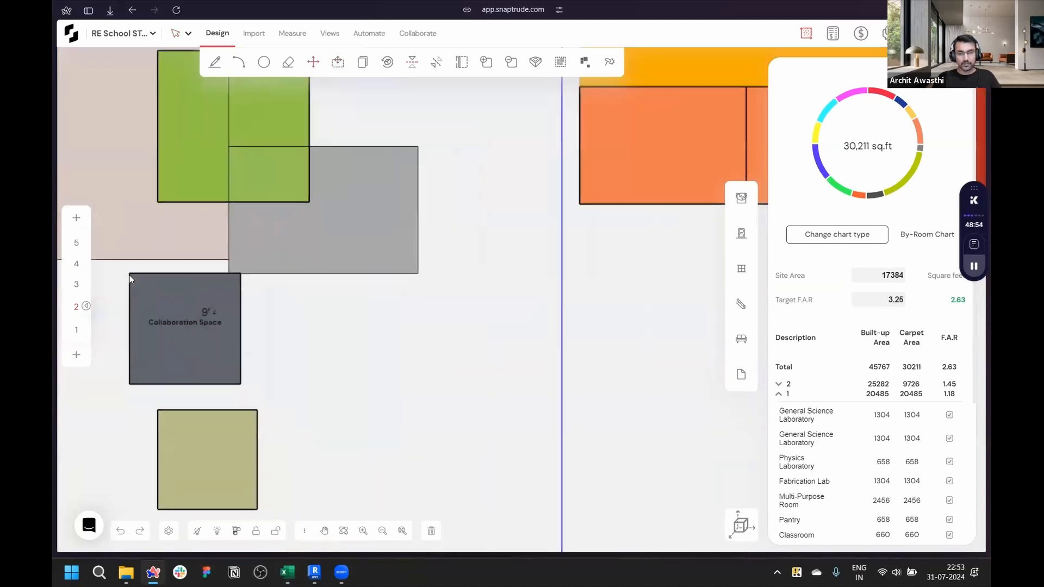
{"action": "scroll", "coordinate": [132, 281], "scroll_direction": "down", "scroll_amount": 4}
{"action": "scroll", "coordinate": [584, 205], "scroll_direction": "up", "scroll_amount": 6}
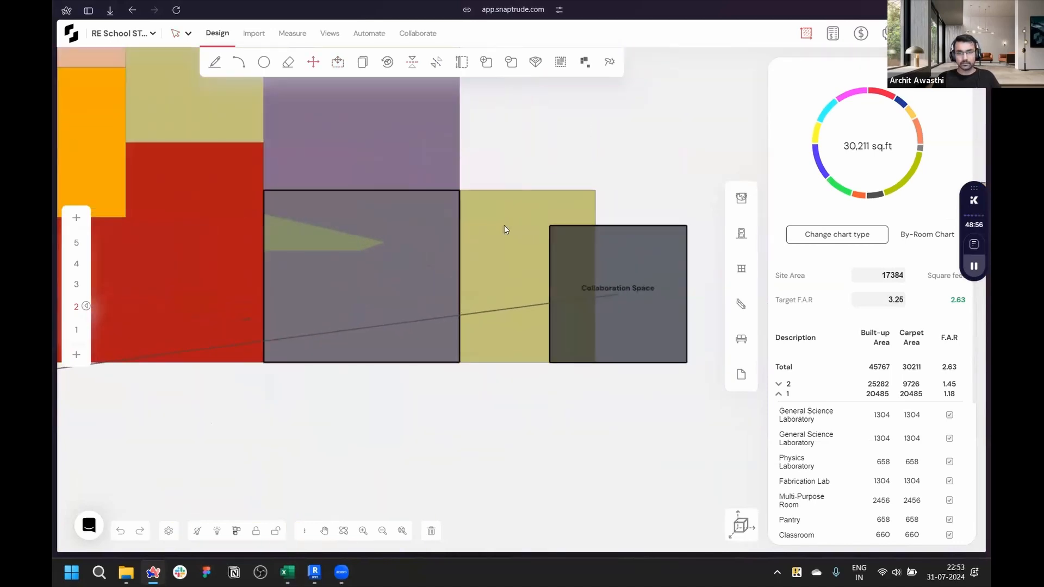
{"action": "left_click", "coordinate": [457, 191]}
{"action": "scroll", "coordinate": [534, 251], "scroll_direction": "up", "scroll_amount": 3}
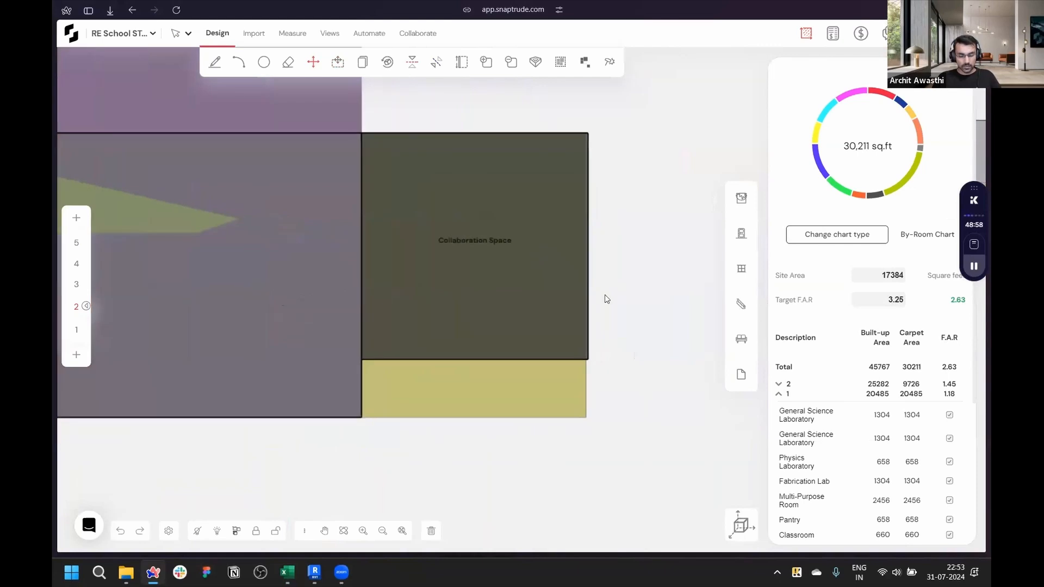
- Stretch the Collaboration Space mass to about 1033 sq ft and review it in the 3D view
{"action": "left_click_drag", "start_coordinate": [528, 360], "coordinate": [490, 424]}
{"action": "left_click", "coordinate": [740, 523]}
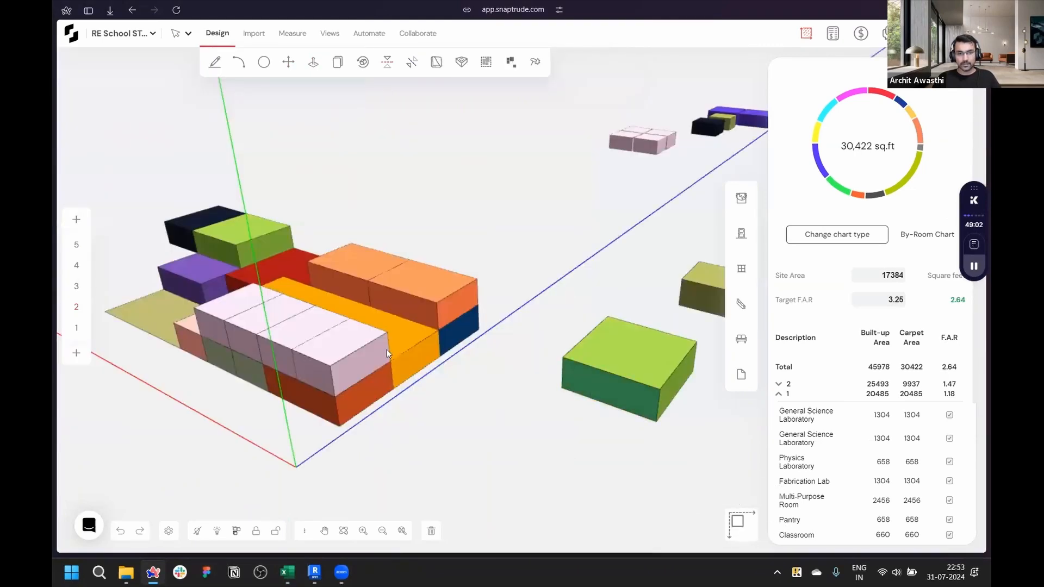
{"action": "middle_click_drag", "start_coordinate": [411, 270], "coordinate": [667, 123]}
{"action": "middle_click_drag", "start_coordinate": [298, 295], "coordinate": [413, 413]}
{"action": "left_click", "coordinate": [737, 521]}
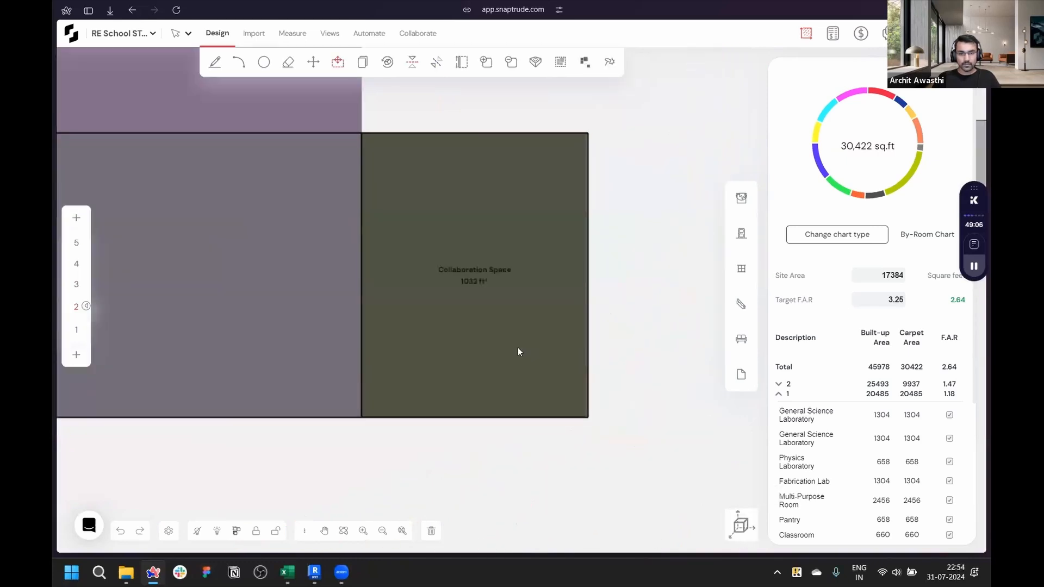
- Compare against the area spreadsheet and narrow the Collaboration Space mass
{"action": "left_click", "coordinate": [287, 572]}
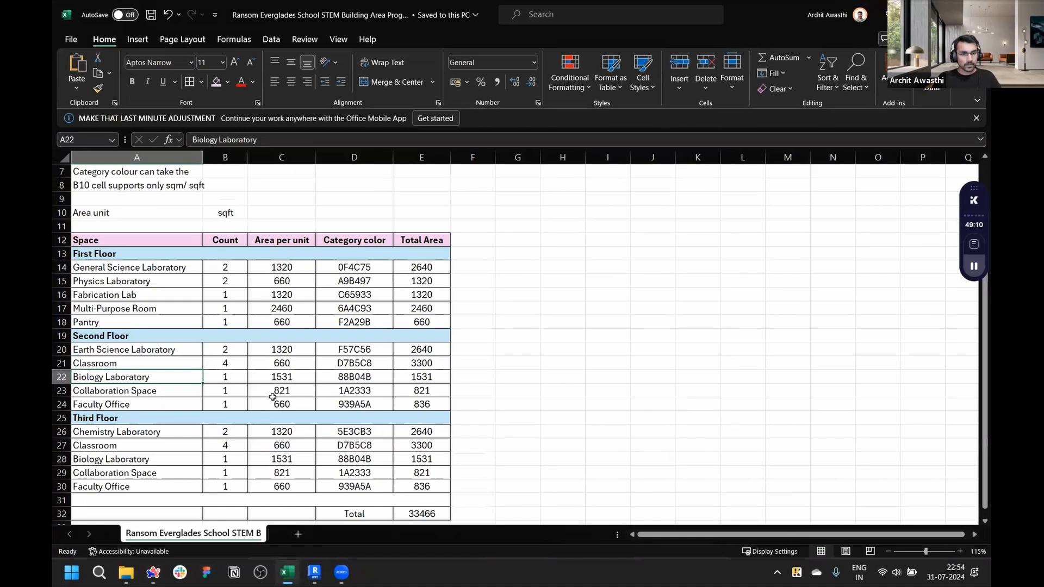
{"action": "key", "text": "alt+Tab"}
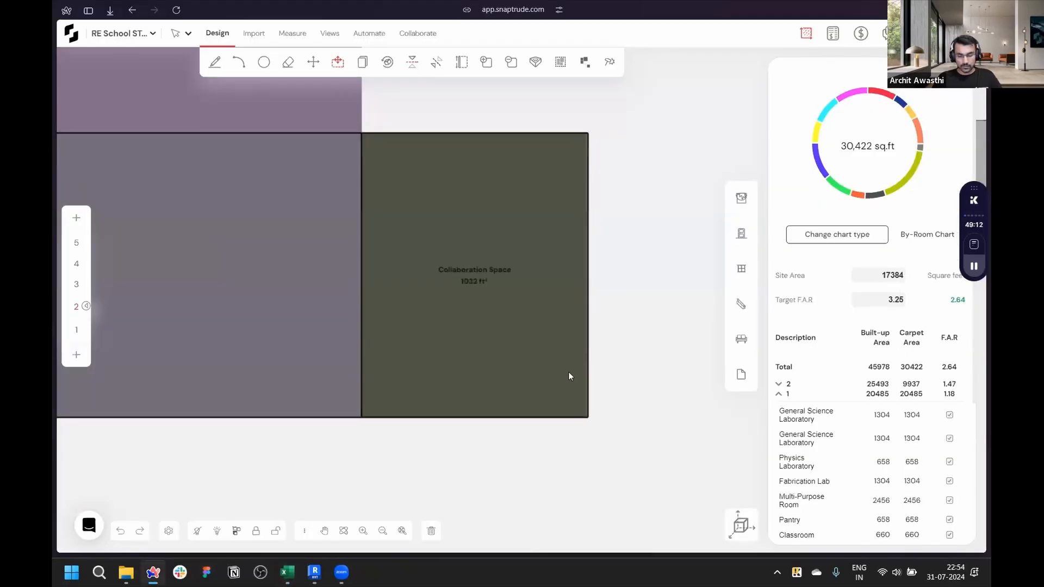
{"action": "left_click_drag", "start_coordinate": [583, 348], "coordinate": [540, 345]}
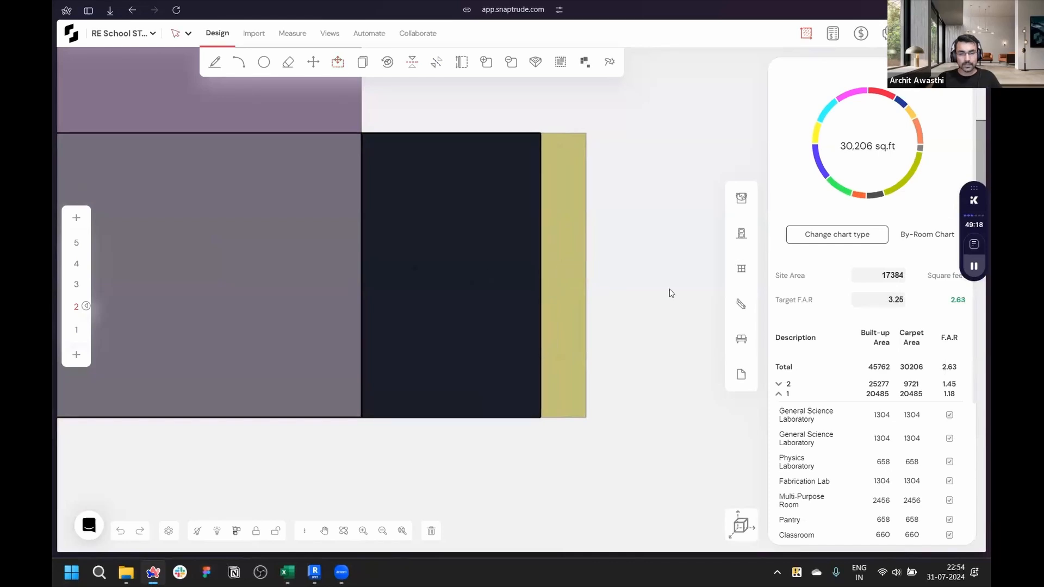
- Move the Faculty Office mass into the storey 2 block beside the row of laboratory masses
{"action": "scroll", "coordinate": [669, 297], "scroll_direction": "down", "scroll_amount": 3}
{"action": "scroll", "coordinate": [659, 359], "scroll_direction": "down", "scroll_amount": 5}
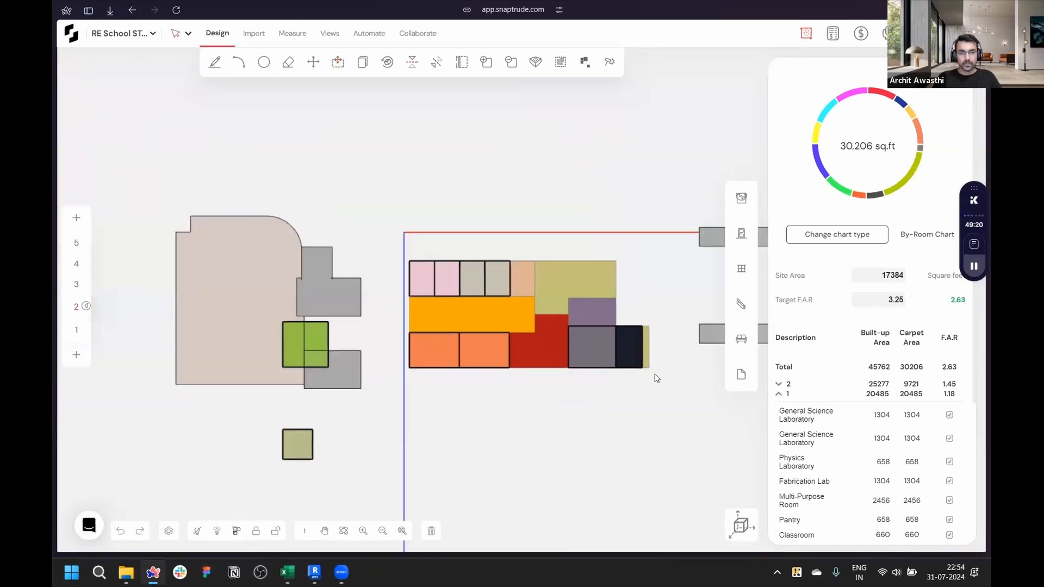
{"action": "scroll", "coordinate": [324, 413], "scroll_direction": "up", "scroll_amount": 3}
{"action": "scroll", "coordinate": [316, 465], "scroll_direction": "up", "scroll_amount": 3}
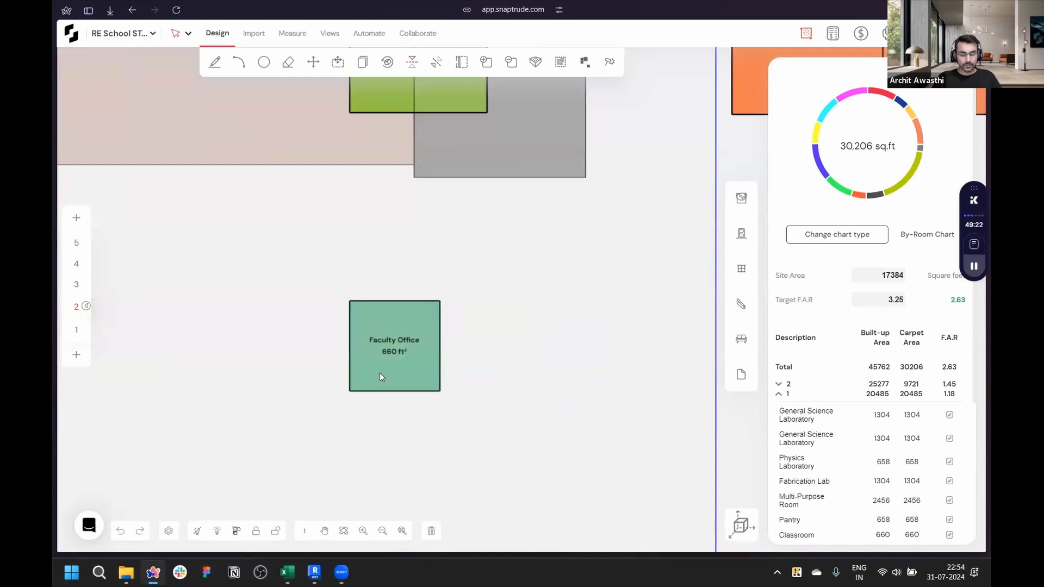
{"action": "left_click", "coordinate": [363, 376]}
{"action": "key", "text": "m"}
{"action": "left_click", "coordinate": [350, 301]}
{"action": "scroll", "coordinate": [292, 354], "scroll_direction": "down", "scroll_amount": 5}
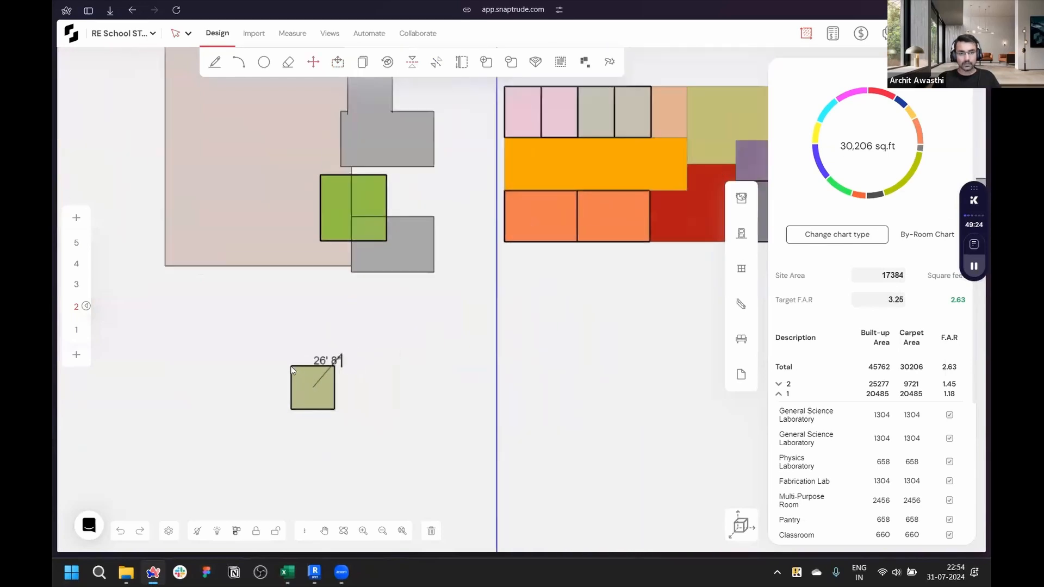
{"action": "scroll", "coordinate": [614, 117], "scroll_direction": "up", "scroll_amount": 5}
{"action": "left_click", "coordinate": [464, 215]}
{"action": "scroll", "coordinate": [569, 270], "scroll_direction": "up", "scroll_amount": 5}
{"action": "left_click", "coordinate": [543, 286]}
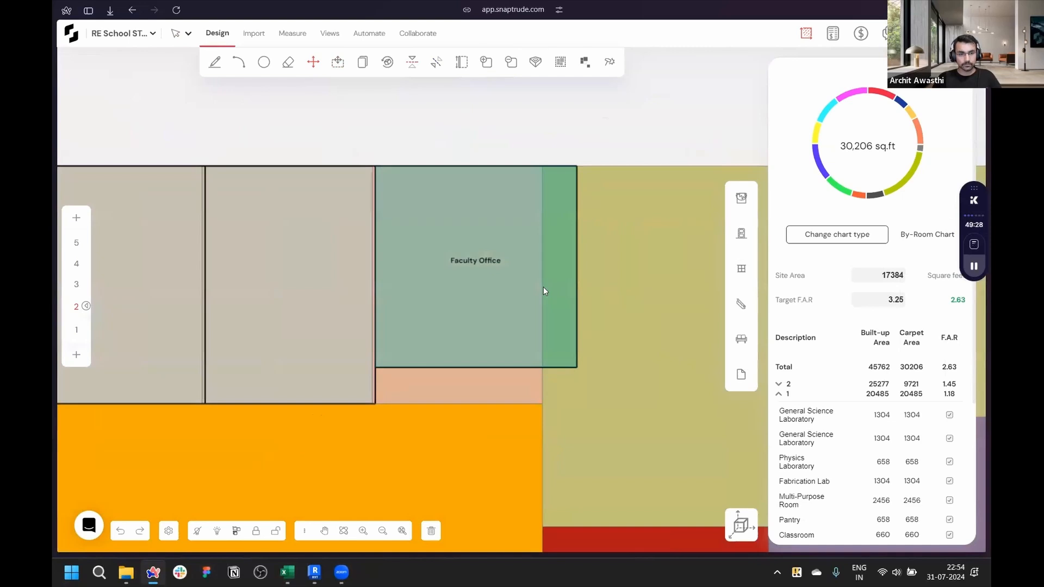
- Resize the Faculty Office mass to fill the gap between the laboratory row and the orange mass on storey 2
{"action": "scroll", "coordinate": [543, 286], "scroll_direction": "down", "scroll_amount": 5}
{"action": "scroll", "coordinate": [261, 345], "scroll_direction": "up", "scroll_amount": 5}
{"action": "scroll", "coordinate": [421, 418], "scroll_direction": "down", "scroll_amount": 3}
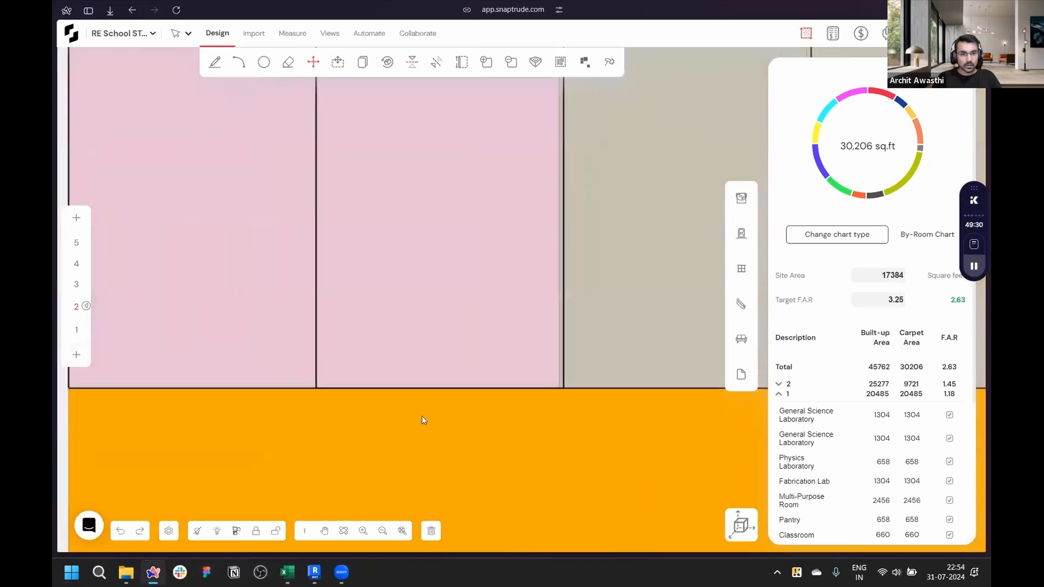
{"action": "scroll", "coordinate": [255, 403], "scroll_direction": "down", "scroll_amount": 3}
{"action": "scroll", "coordinate": [547, 408], "scroll_direction": "up", "scroll_amount": 3}
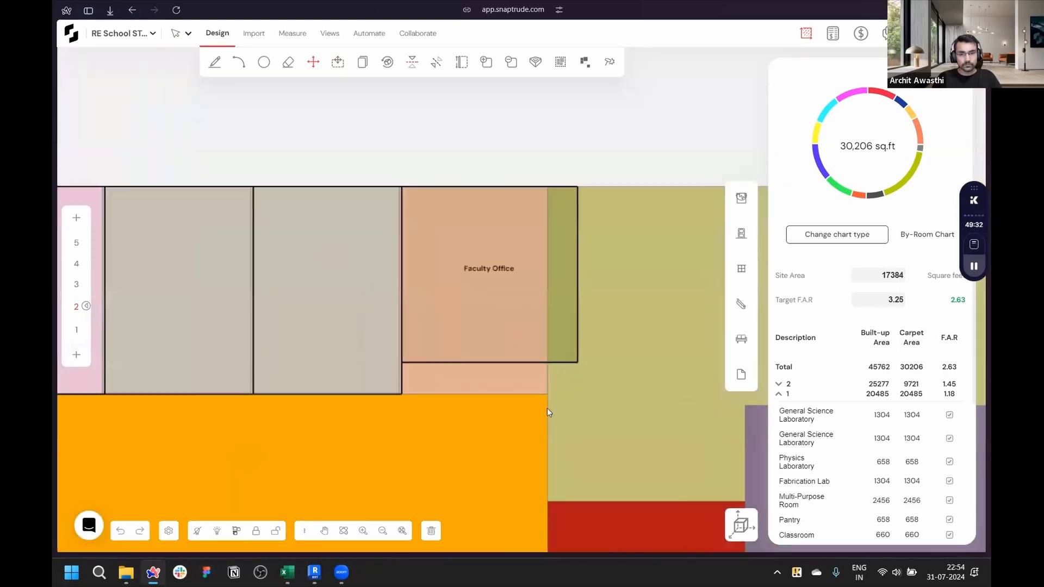
{"action": "left_click_drag", "start_coordinate": [574, 315], "coordinate": [544, 318]}
{"action": "left_click_drag", "start_coordinate": [517, 359], "coordinate": [515, 391]}
{"action": "scroll", "coordinate": [595, 155], "scroll_direction": "down", "scroll_amount": 5}
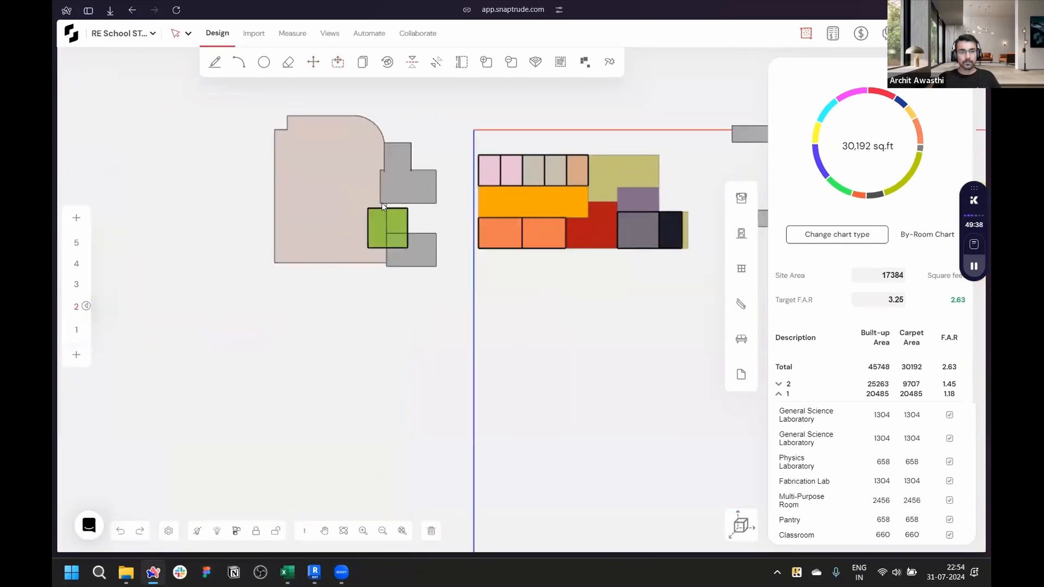
- Switch to the 3D view and orbit around the unplaced masses lying beside the site
{"action": "scroll", "coordinate": [454, 324], "scroll_direction": "down", "scroll_amount": 3}
{"action": "middle_click_drag", "start_coordinate": [454, 325], "coordinate": [258, 402]}
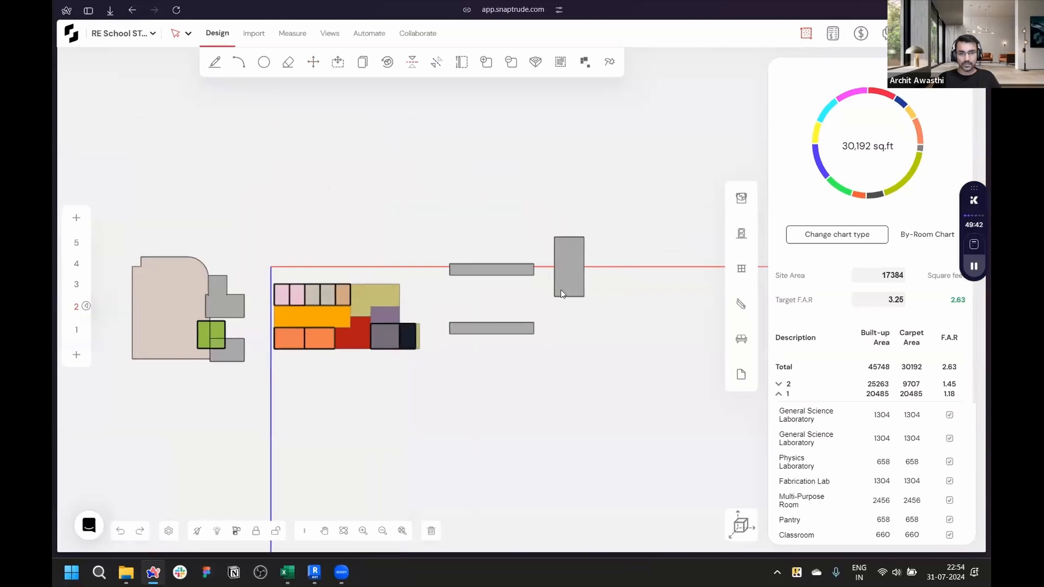
{"action": "scroll", "coordinate": [252, 396], "scroll_direction": "up", "scroll_amount": 5}
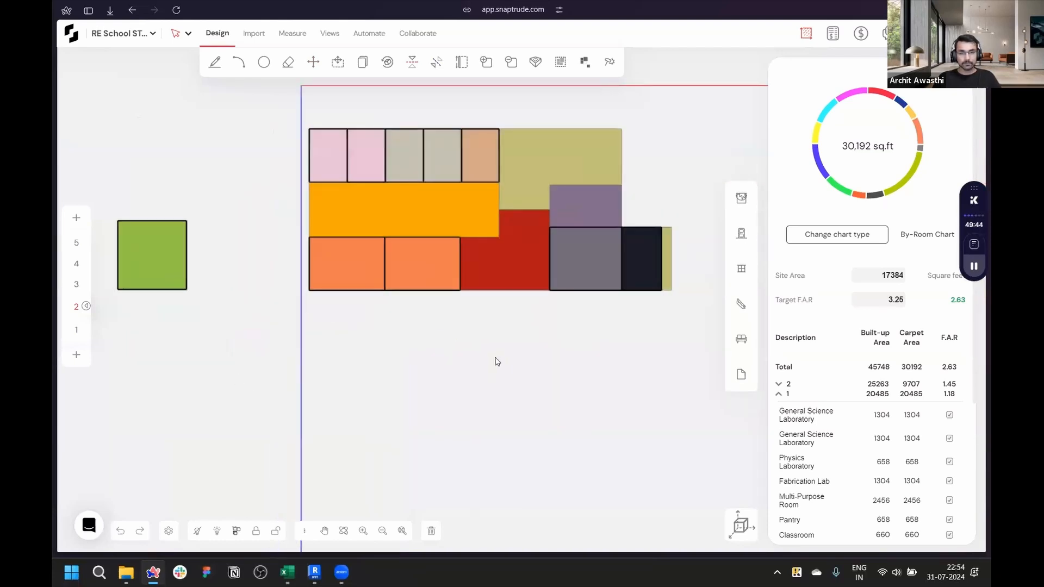
{"action": "scroll", "coordinate": [496, 362], "scroll_direction": "down", "scroll_amount": 3}
{"action": "left_click", "coordinate": [740, 523]}
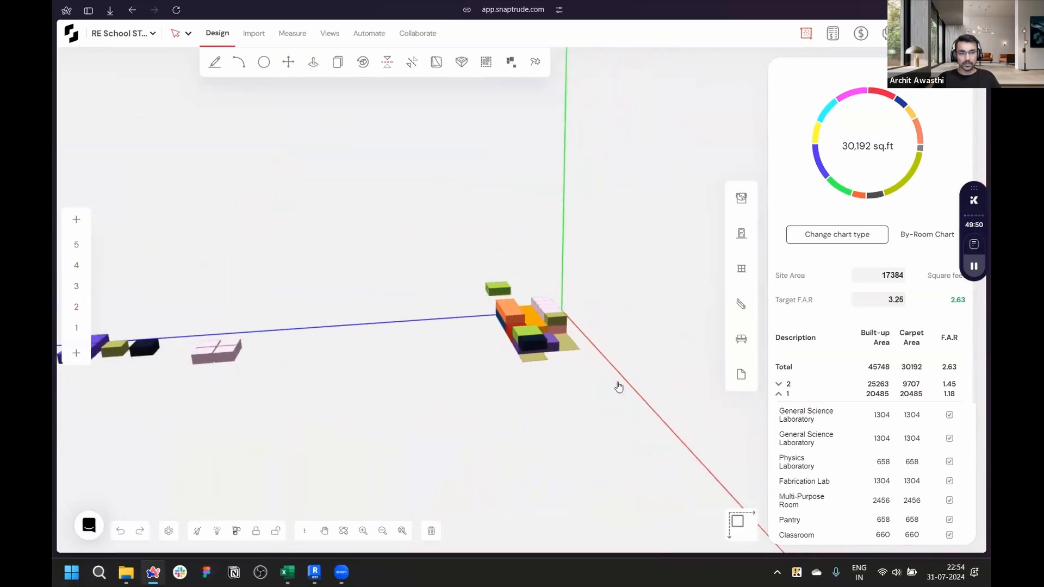
{"action": "left_click_drag", "start_coordinate": [167, 289], "coordinate": [492, 422]}
{"action": "left_click_drag", "start_coordinate": [364, 368], "coordinate": [638, 276]}
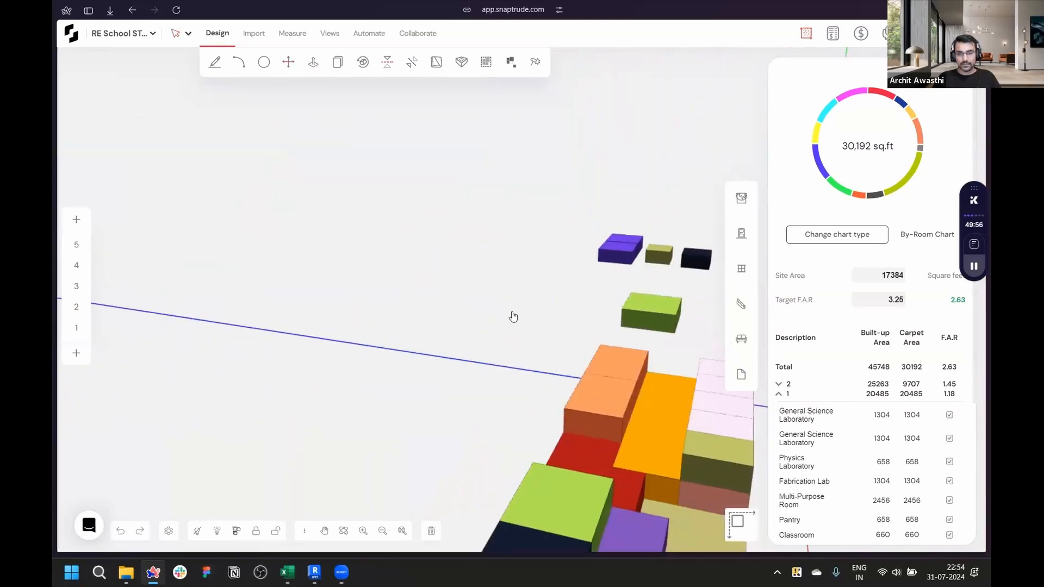
{"action": "middle_click_drag", "start_coordinate": [513, 316], "coordinate": [233, 305]}
{"action": "scroll", "coordinate": [582, 431], "scroll_direction": "up", "scroll_amount": 3}
{"action": "middle_click_drag", "start_coordinate": [499, 396], "coordinate": [319, 408]}
{"action": "scroll", "coordinate": [319, 407], "scroll_direction": "down", "scroll_amount": 2}
{"action": "middle_click_drag", "start_coordinate": [628, 345], "coordinate": [721, 413]}
{"action": "scroll", "coordinate": [411, 313], "scroll_direction": "up", "scroll_amount": 1}
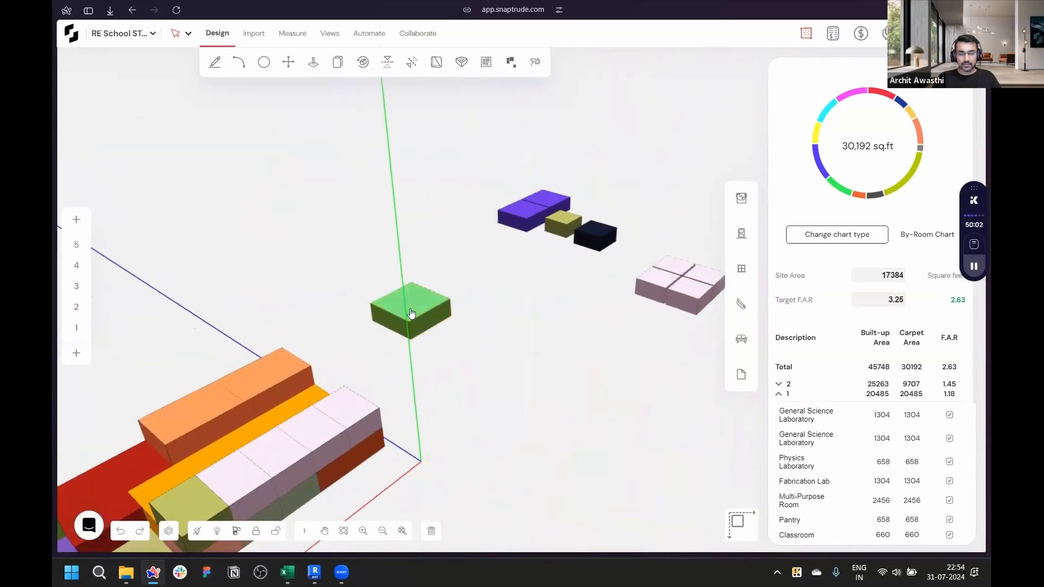
{"action": "scroll", "coordinate": [411, 313], "scroll_direction": "up", "scroll_amount": 5}
{"action": "scroll", "coordinate": [465, 380], "scroll_direction": "down", "scroll_amount": 2}
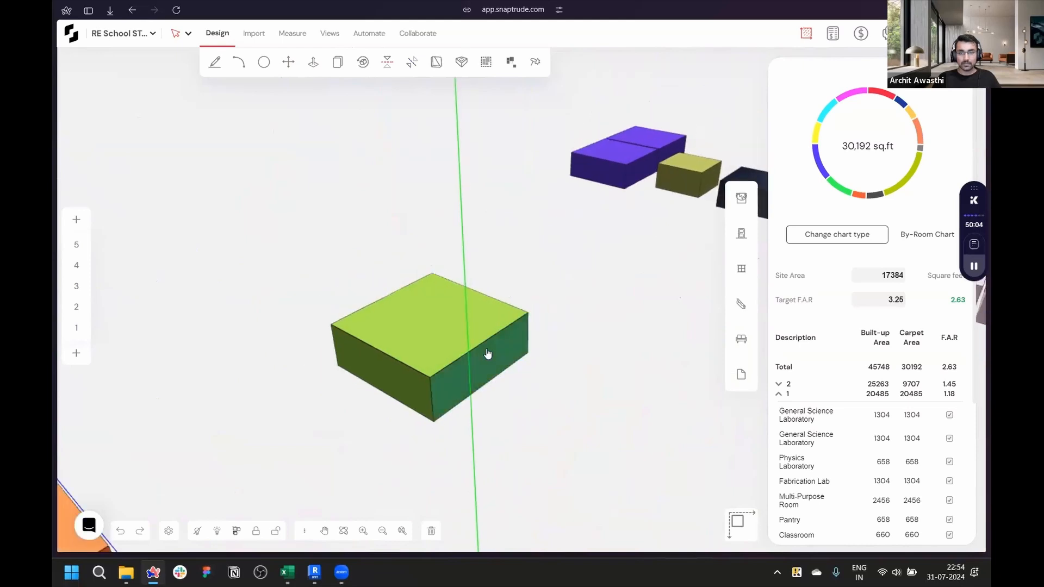
{"action": "scroll", "coordinate": [488, 354], "scroll_direction": "down", "scroll_amount": 4}
{"action": "scroll", "coordinate": [619, 239], "scroll_direction": "up", "scroll_amount": 5}
{"action": "scroll", "coordinate": [619, 240], "scroll_direction": "down", "scroll_amount": 6}
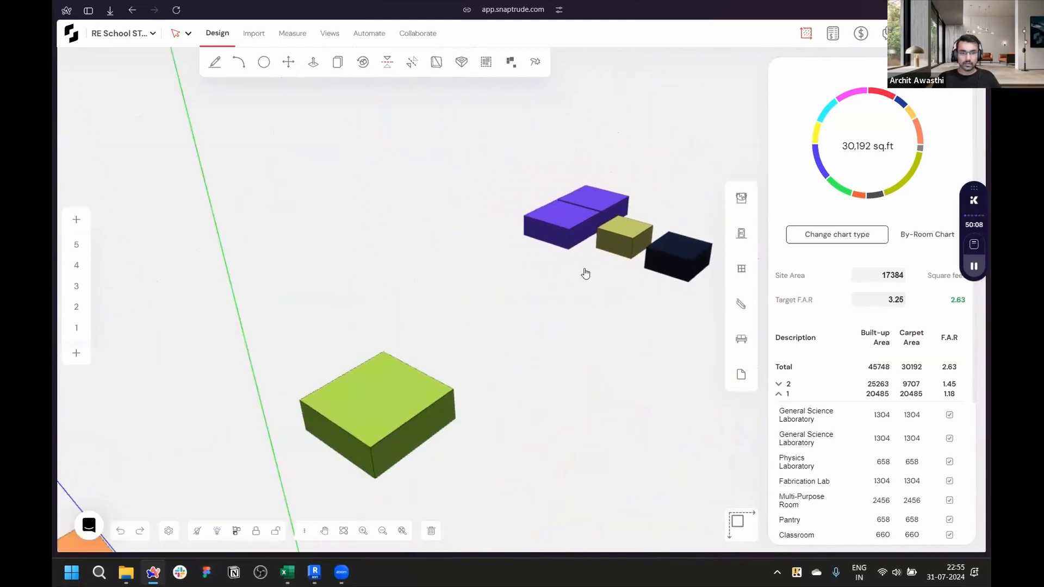
{"action": "scroll", "coordinate": [585, 273], "scroll_direction": "down", "scroll_amount": 3}
- Orbit around the stacked block to review how the storey 1 and 2 masses fit together
{"action": "right_click_drag", "start_coordinate": [270, 370], "coordinate": [226, 370]}
{"action": "middle_click_drag", "start_coordinate": [226, 371], "coordinate": [452, 308]}
{"action": "scroll", "coordinate": [308, 272], "scroll_direction": "up", "scroll_amount": 3}
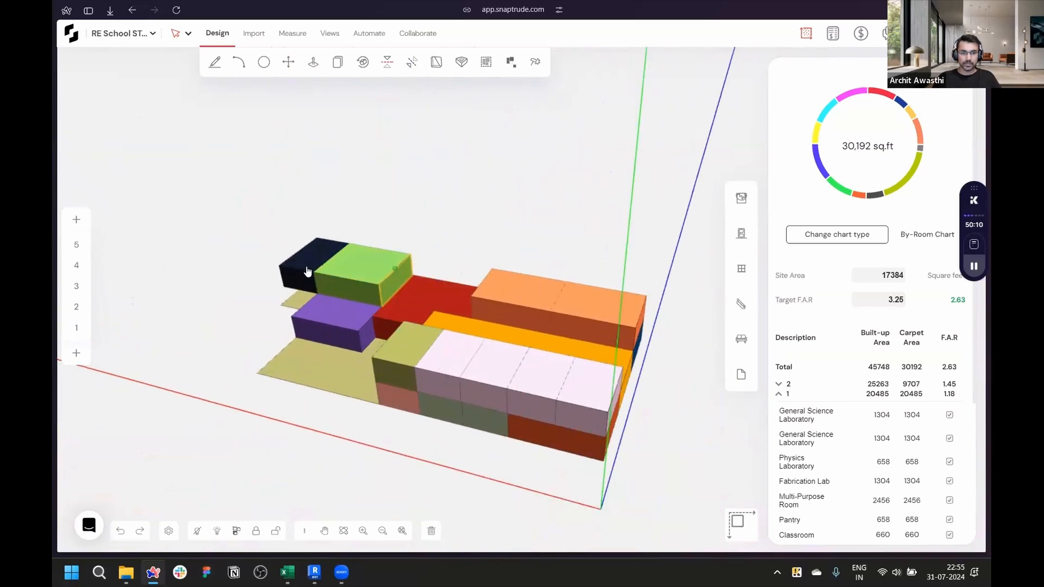
{"action": "scroll", "coordinate": [310, 269], "scroll_direction": "up", "scroll_amount": 3}
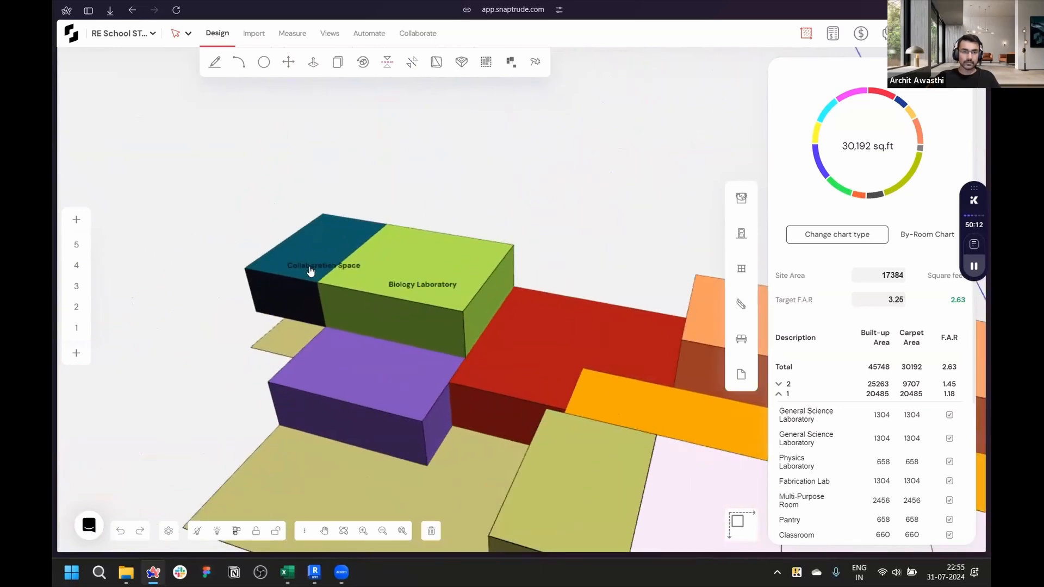
{"action": "scroll", "coordinate": [201, 211], "scroll_direction": "down", "scroll_amount": 5}
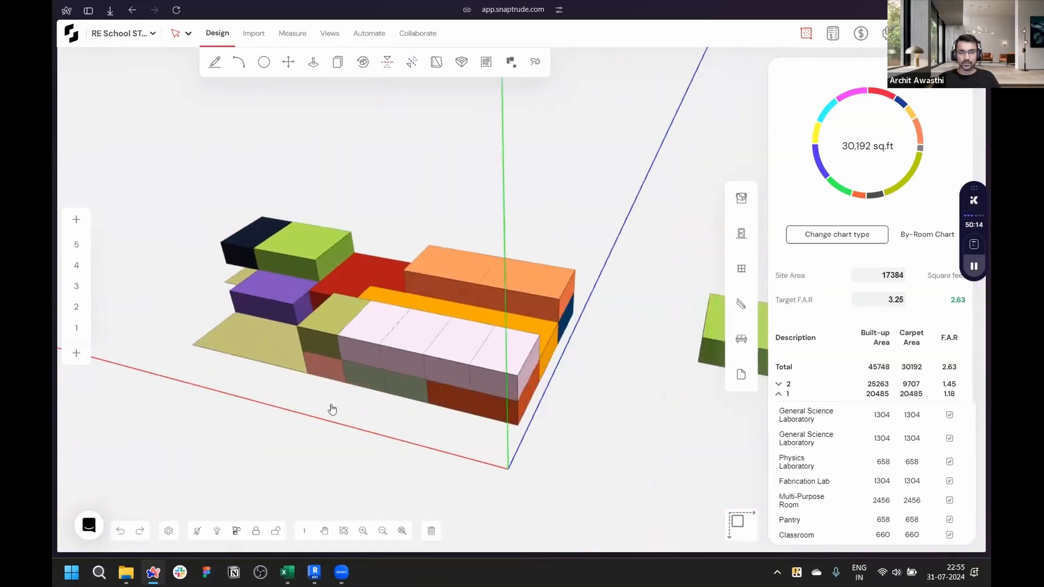
{"action": "right_click_drag", "start_coordinate": [652, 432], "coordinate": [331, 569]}
{"action": "middle_click_drag", "start_coordinate": [734, 169], "coordinate": [496, 290]}
{"action": "scroll", "coordinate": [500, 283], "scroll_direction": "up", "scroll_amount": 4}
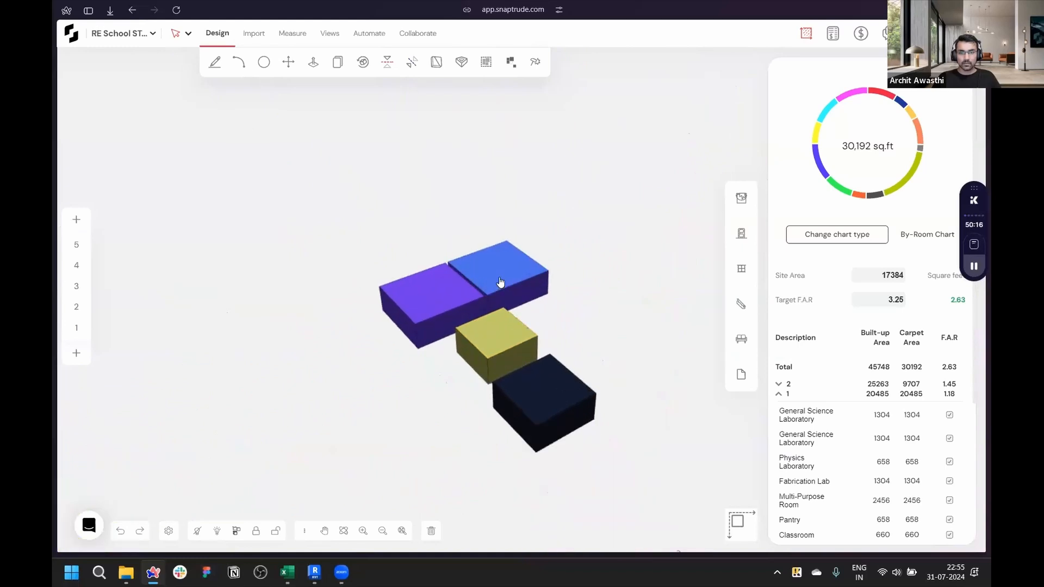
{"action": "scroll", "coordinate": [501, 283], "scroll_direction": "down", "scroll_amount": 3}
{"action": "right_click_drag", "start_coordinate": [261, 333], "coordinate": [595, 385]}
{"action": "right_click_drag", "start_coordinate": [632, 346], "coordinate": [652, 381]}
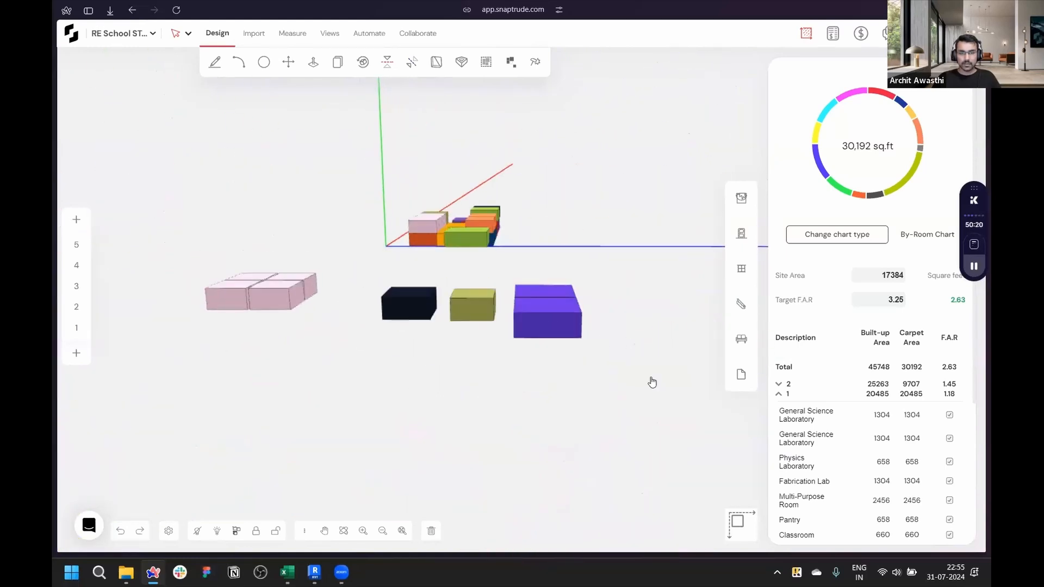
{"action": "scroll", "coordinate": [547, 289], "scroll_direction": "up", "scroll_amount": 5}
- Select the two purple masses and move them up one storey above the ground
{"action": "left_click_drag", "start_coordinate": [482, 265], "coordinate": [610, 434]}
{"action": "key", "text": "m"}
{"action": "left_click", "coordinate": [605, 374]}
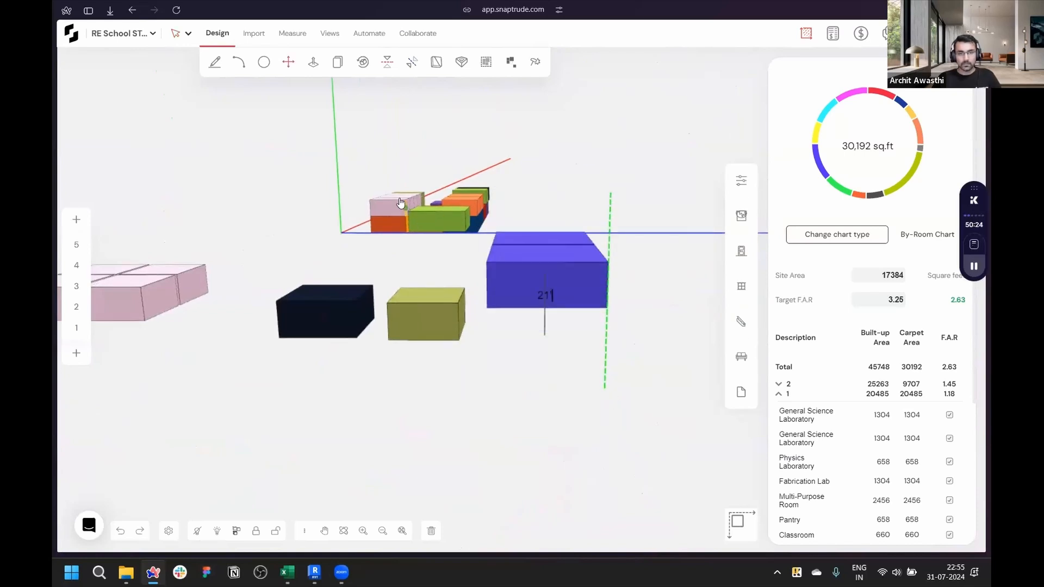
{"action": "left_click", "coordinate": [403, 206]}
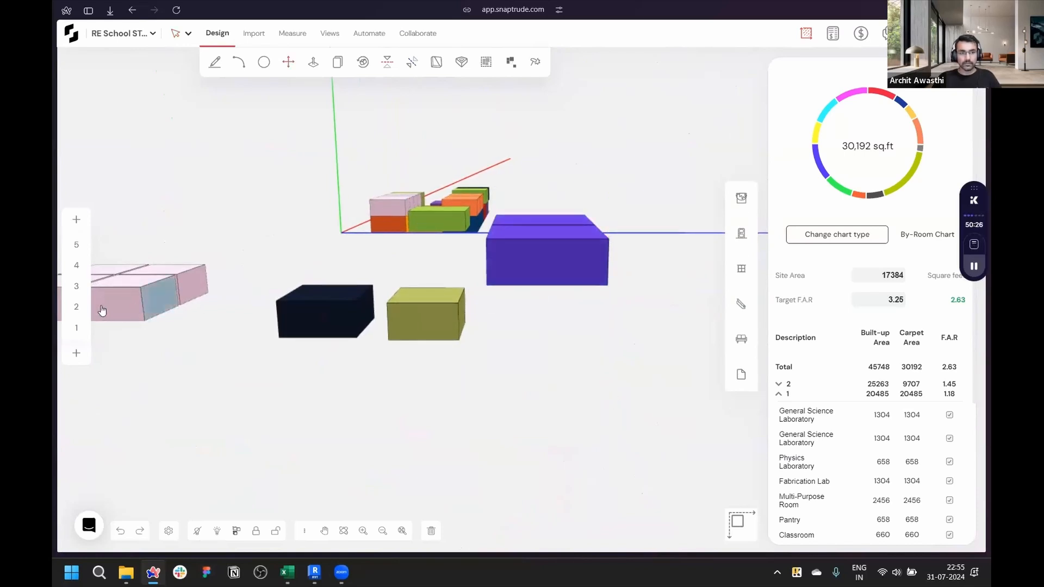
- On storey 3, move one purple mass over the left end of the orange masses and stretch it to their width
{"action": "left_click", "coordinate": [81, 286]}
{"action": "scroll", "coordinate": [199, 402], "scroll_direction": "up", "scroll_amount": 5}
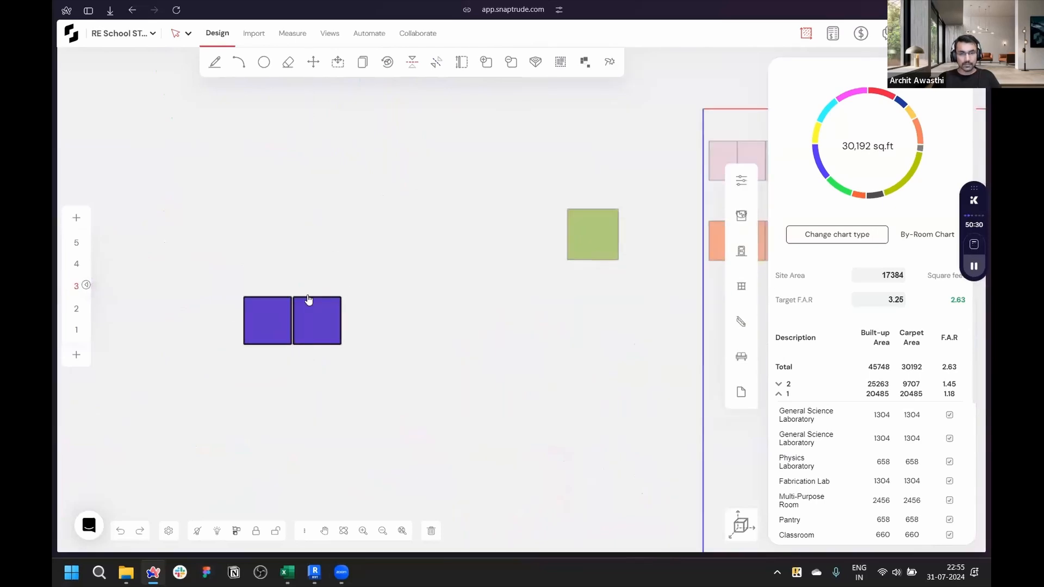
{"action": "left_click", "coordinate": [278, 345]}
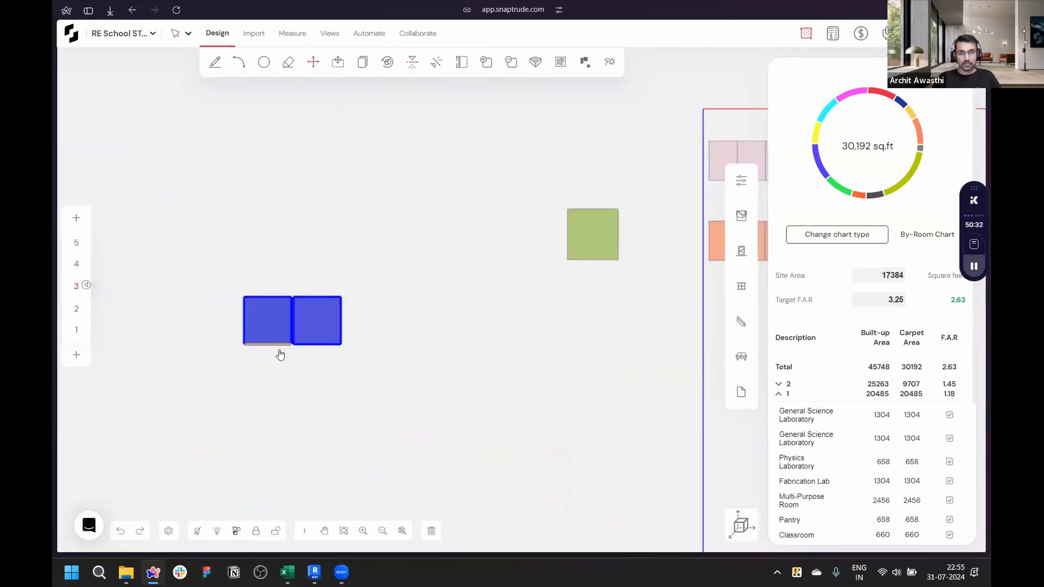
{"action": "scroll", "coordinate": [280, 350], "scroll_direction": "down", "scroll_amount": 3}
{"action": "scroll", "coordinate": [685, 333], "scroll_direction": "up", "scroll_amount": 6}
{"action": "left_click", "coordinate": [659, 317]}
{"action": "scroll", "coordinate": [551, 277], "scroll_direction": "up", "scroll_amount": 3}
{"action": "middle_click_drag", "start_coordinate": [551, 277], "coordinate": [375, 321]}
{"action": "scroll", "coordinate": [442, 301], "scroll_direction": "up", "scroll_amount": 3}
{"action": "key", "text": "Escape"}
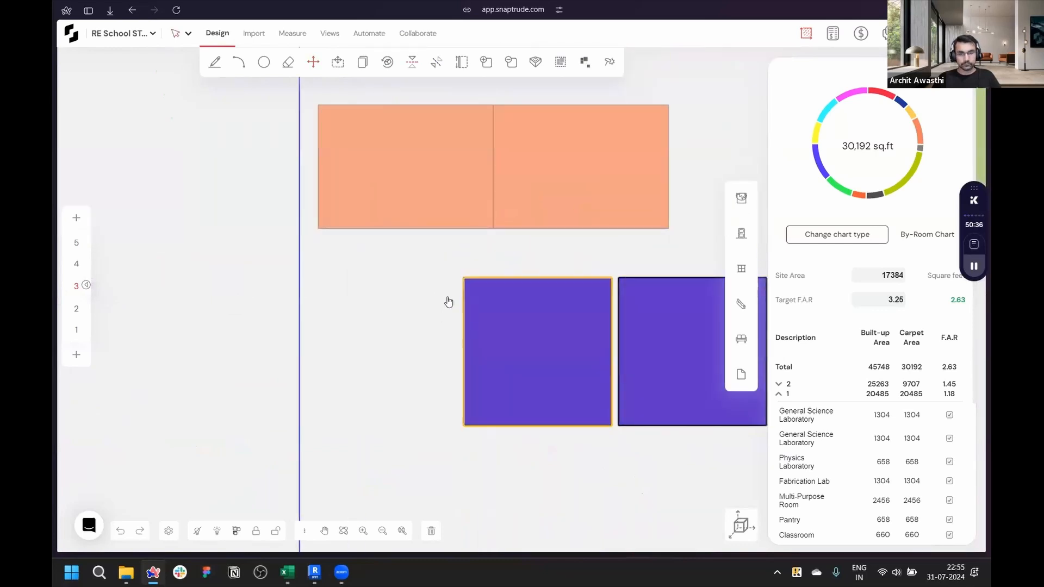
{"action": "left_click_drag", "start_coordinate": [465, 282], "coordinate": [318, 105]}
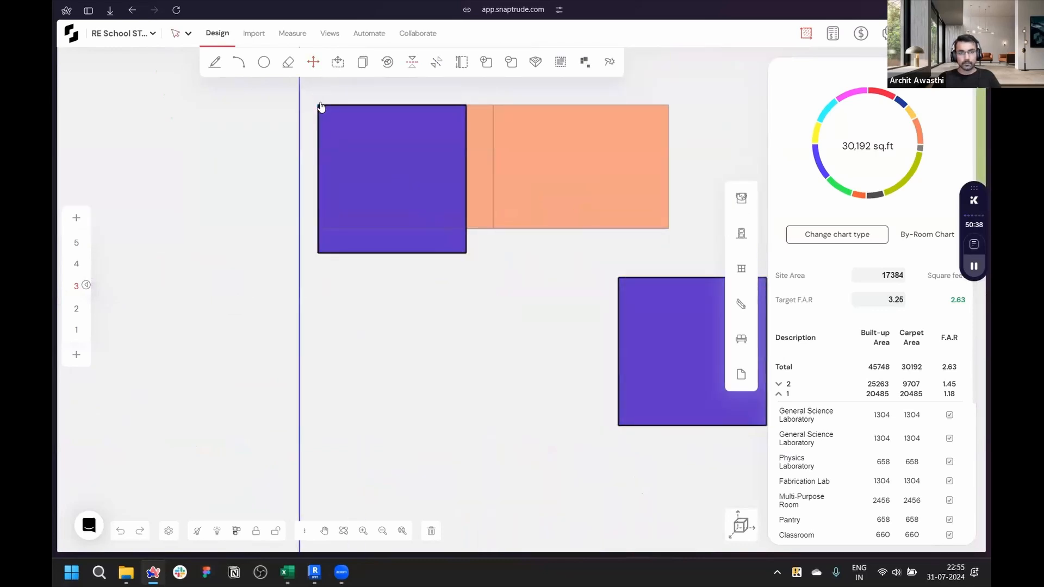
{"action": "left_click_drag", "start_coordinate": [465, 210], "coordinate": [496, 209]}
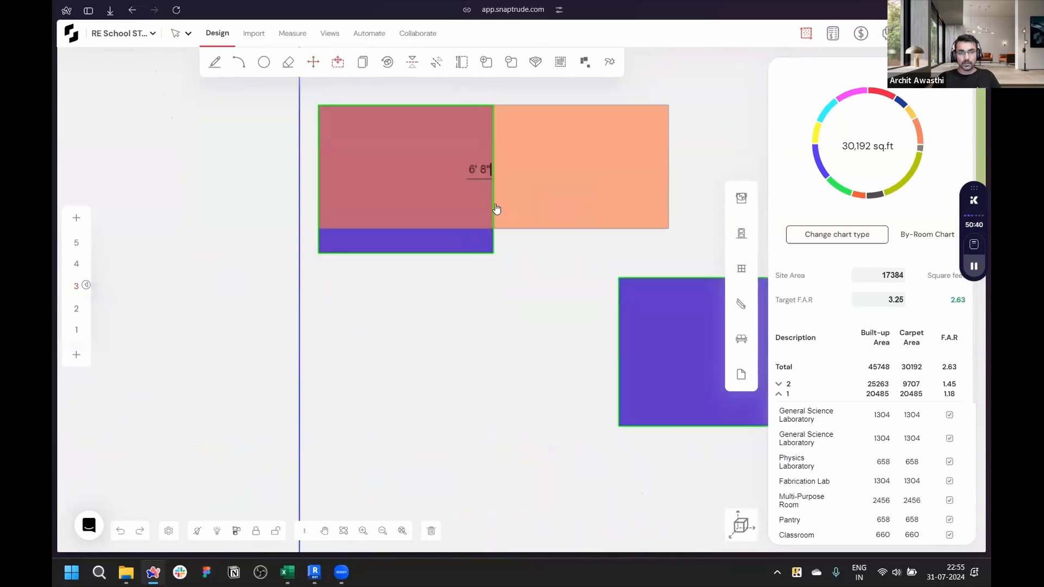
{"action": "left_click", "coordinate": [486, 227]}
- Place the second purple mass beside the first, covering the rest of the orange masses on storey 3
{"action": "scroll", "coordinate": [357, 272], "scroll_direction": "down", "scroll_amount": 3}
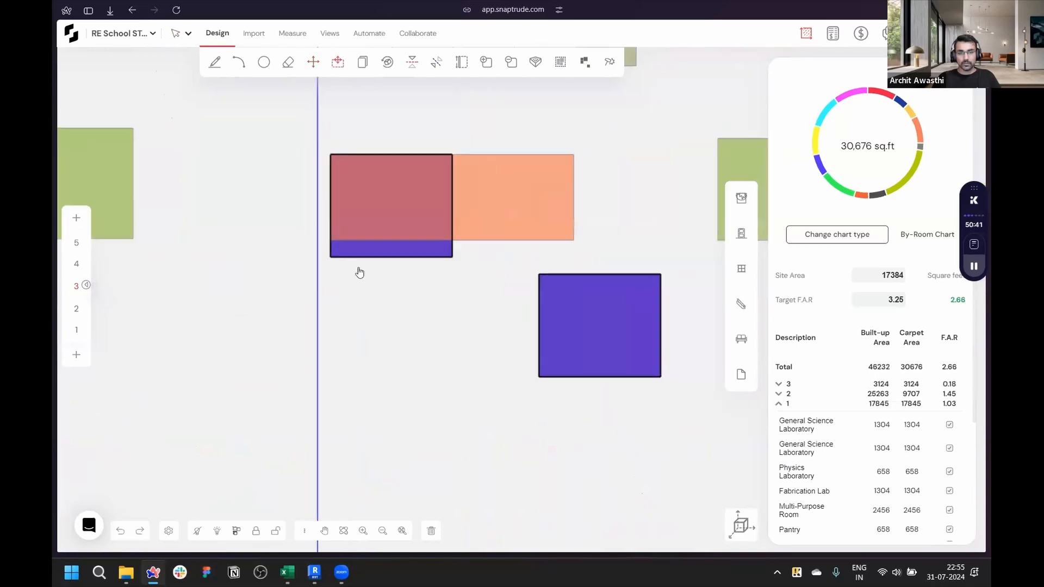
{"action": "left_click", "coordinate": [419, 262]}
{"action": "left_click_drag", "start_coordinate": [527, 268], "coordinate": [452, 156]}
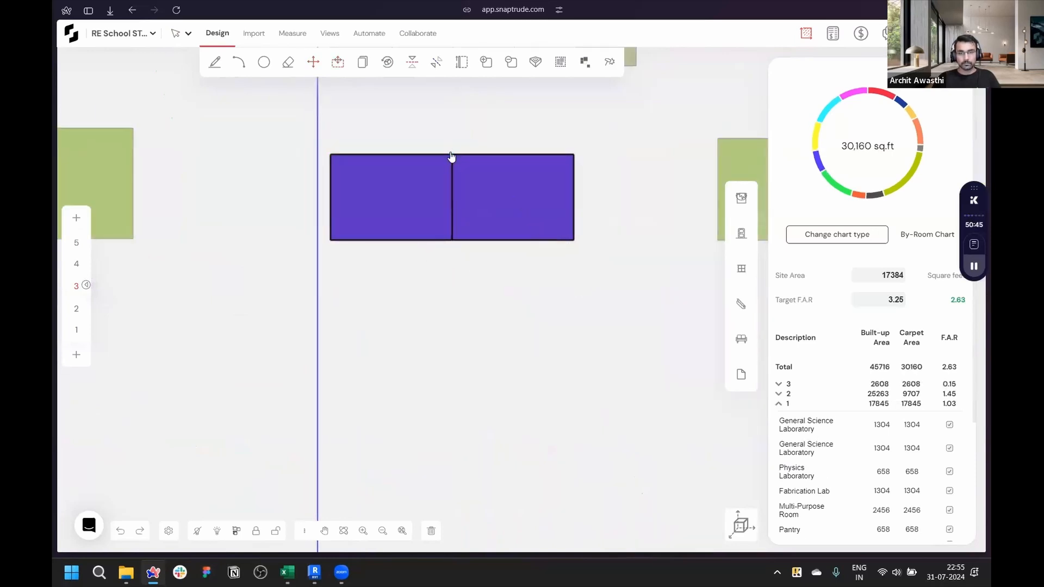
- In 3D, select the five masses along the classroom row and copy them up onto storey 3
{"action": "left_click", "coordinate": [723, 514]}
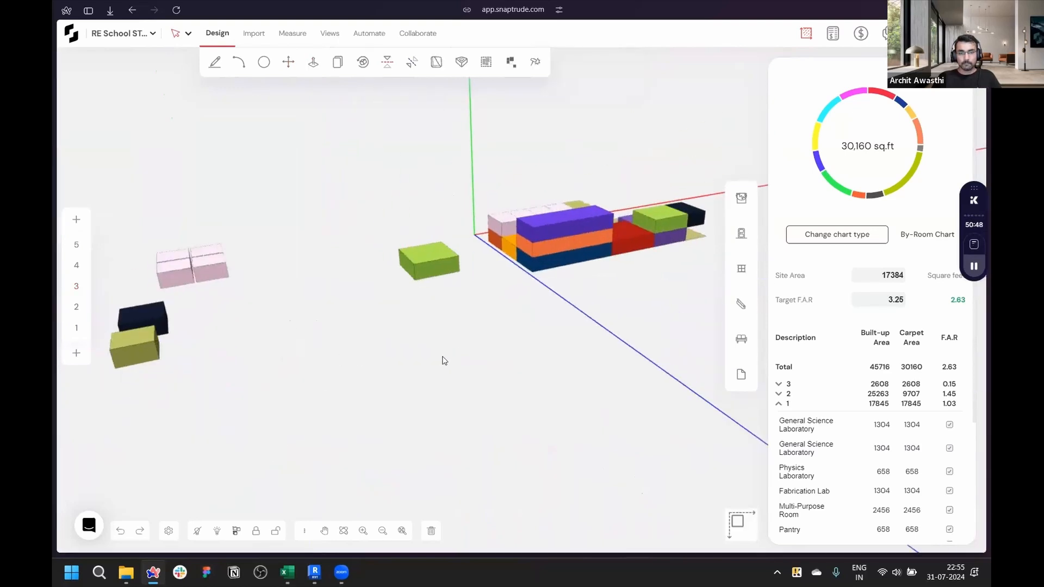
{"action": "middle_click_drag", "start_coordinate": [445, 361], "coordinate": [597, 346]}
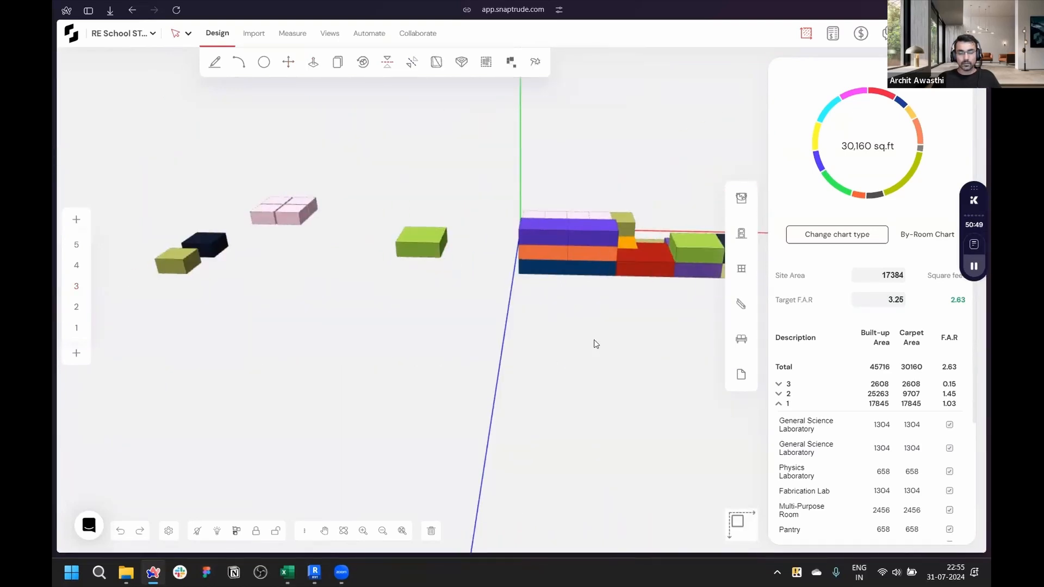
{"action": "middle_click_drag", "start_coordinate": [330, 386], "coordinate": [462, 138]}
{"action": "scroll", "coordinate": [461, 138], "scroll_direction": "up", "scroll_amount": 3}
{"action": "middle_click_drag", "start_coordinate": [447, 368], "coordinate": [625, 471]}
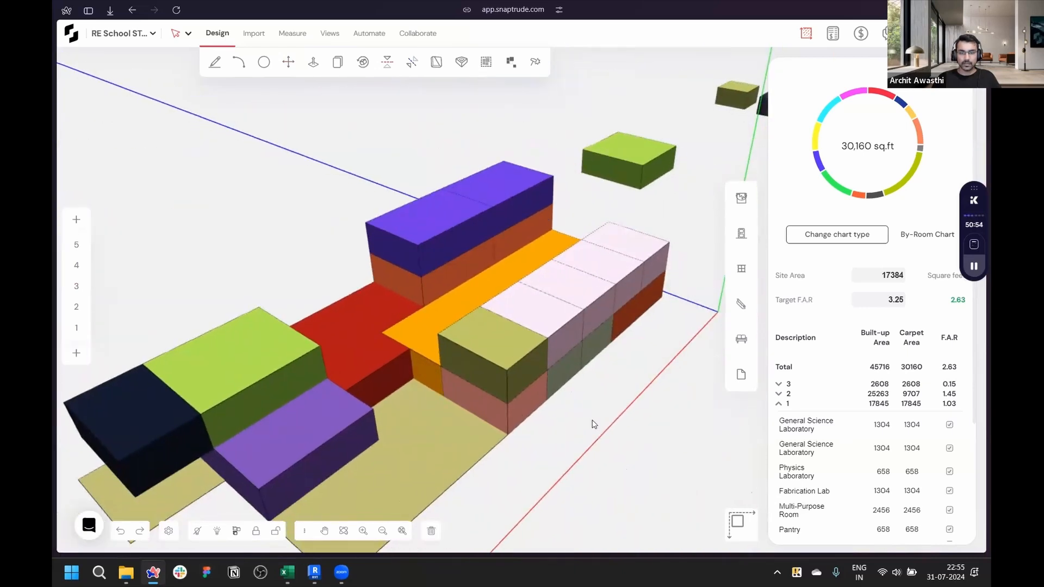
{"action": "scroll", "coordinate": [612, 348], "scroll_direction": "up", "scroll_amount": 3}
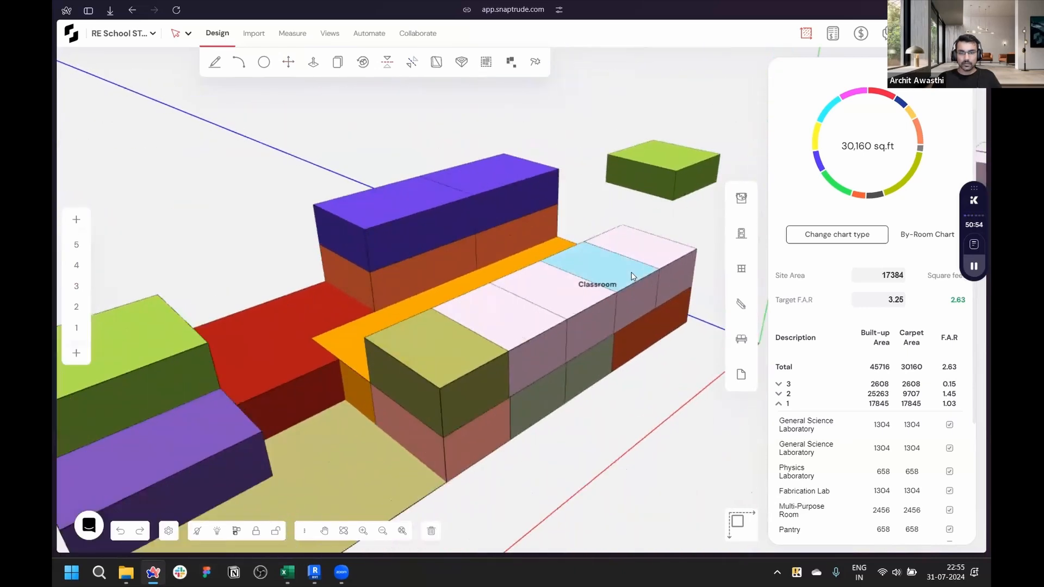
{"action": "left_click", "coordinate": [644, 256], "text": "shift"}
{"action": "left_click", "coordinate": [625, 274], "text": "shift"}
{"action": "left_click", "coordinate": [568, 299], "text": "shift"}
{"action": "left_click", "coordinate": [525, 326], "text": "shift"}
{"action": "left_click", "coordinate": [454, 368], "text": "shift"}
{"action": "scroll", "coordinate": [619, 308], "scroll_direction": "down", "scroll_amount": 3}
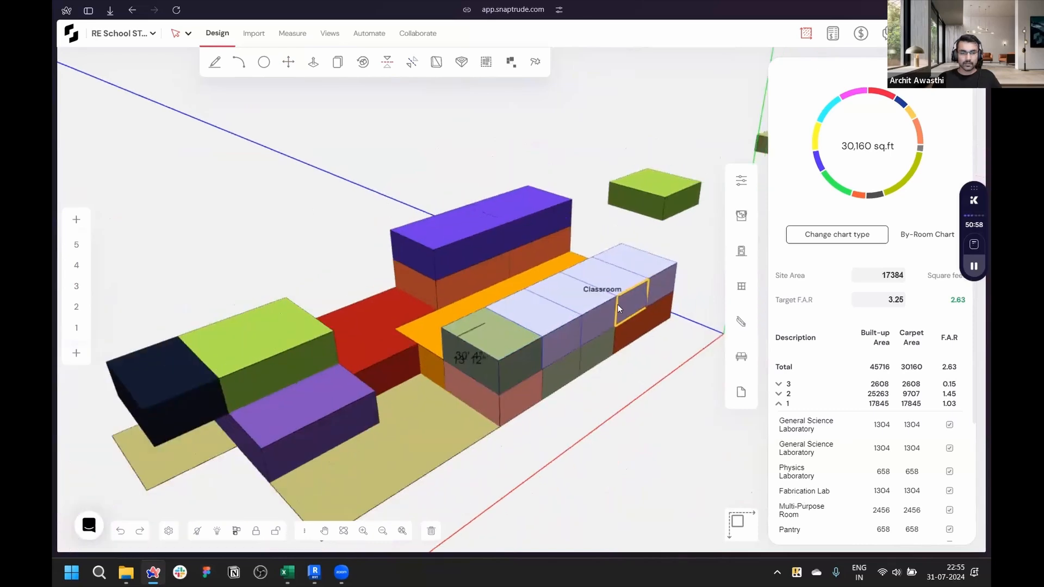
{"action": "scroll", "coordinate": [618, 305], "scroll_direction": "down", "scroll_amount": 3}
{"action": "scroll", "coordinate": [396, 325], "scroll_direction": "up", "scroll_amount": 3}
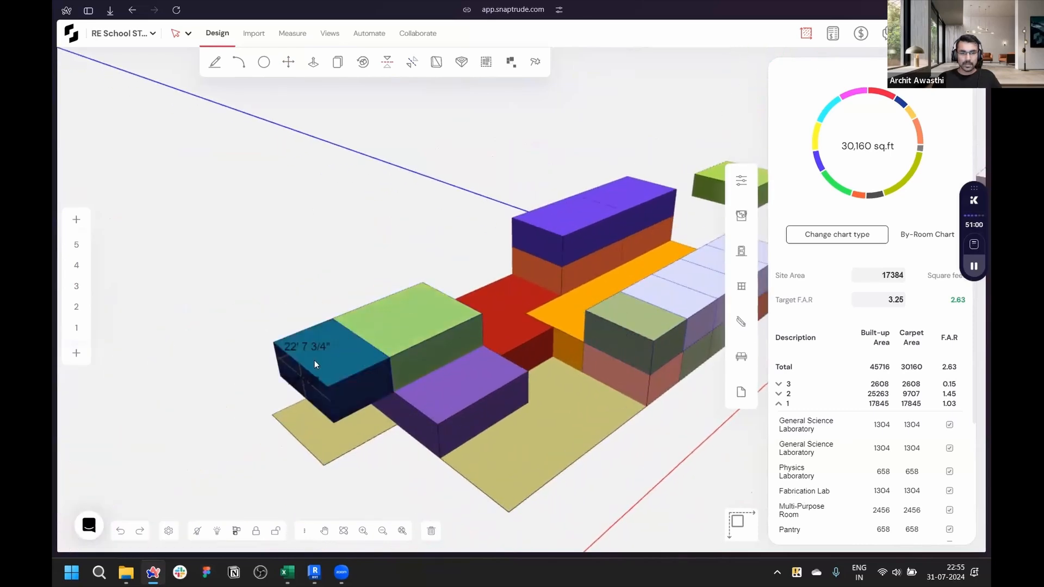
{"action": "scroll", "coordinate": [486, 376], "scroll_direction": "down", "scroll_amount": 3}
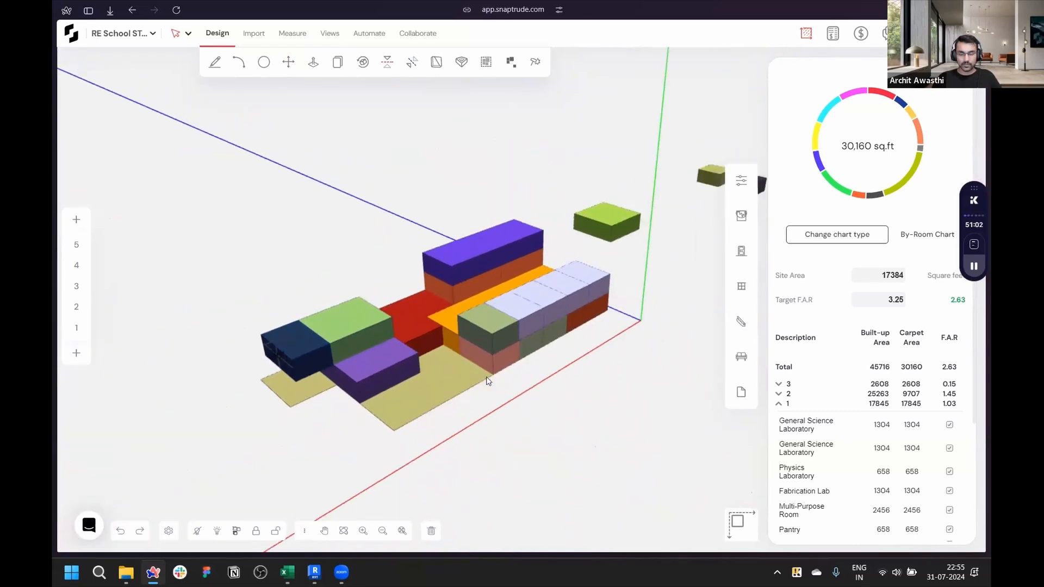
{"action": "scroll", "coordinate": [488, 381], "scroll_direction": "up", "scroll_amount": 2}
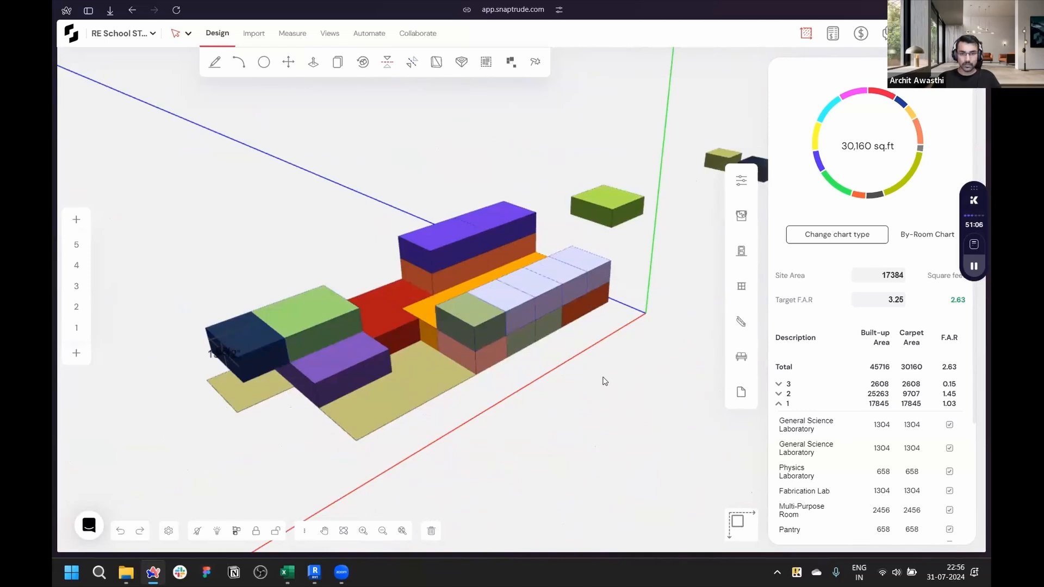
{"action": "key", "text": "Return"}
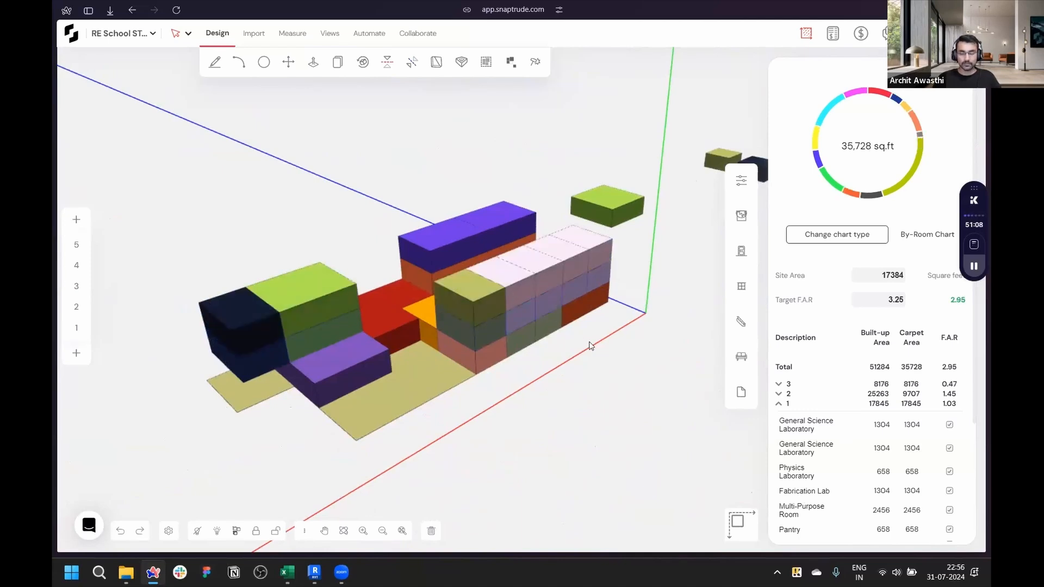
- Try to reshape the orange flexible-space mass on the block, then undo the last two changes
{"action": "left_click", "coordinate": [610, 346]}
{"action": "middle_click_drag", "start_coordinate": [690, 400], "coordinate": [485, 403]}
{"action": "scroll", "coordinate": [485, 403], "scroll_direction": "up", "scroll_amount": 4}
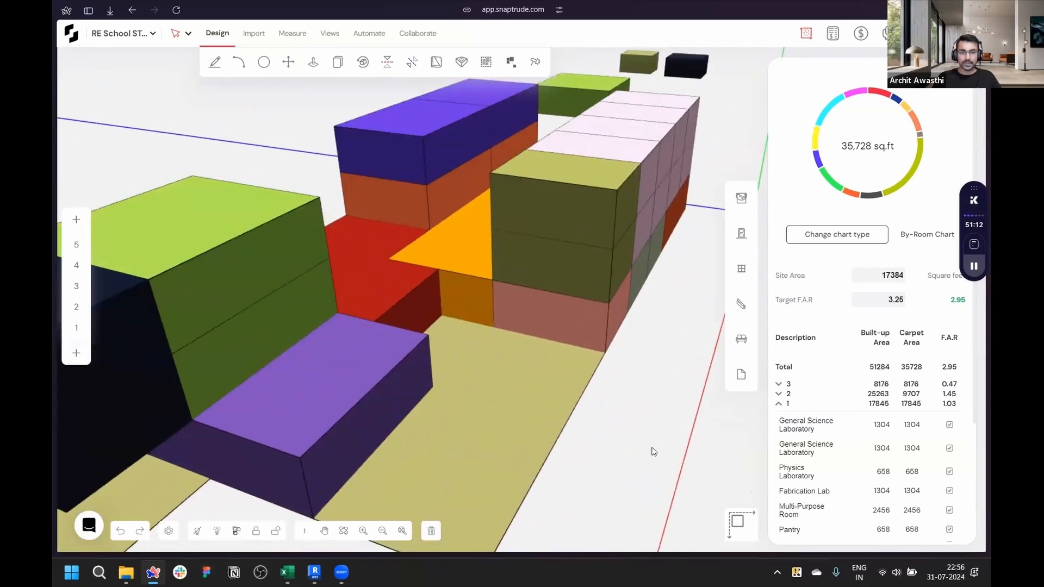
{"action": "middle_click_drag", "start_coordinate": [653, 452], "coordinate": [436, 389]}
{"action": "scroll", "coordinate": [436, 390], "scroll_direction": "up", "scroll_amount": 2}
{"action": "left_click", "coordinate": [570, 382]}
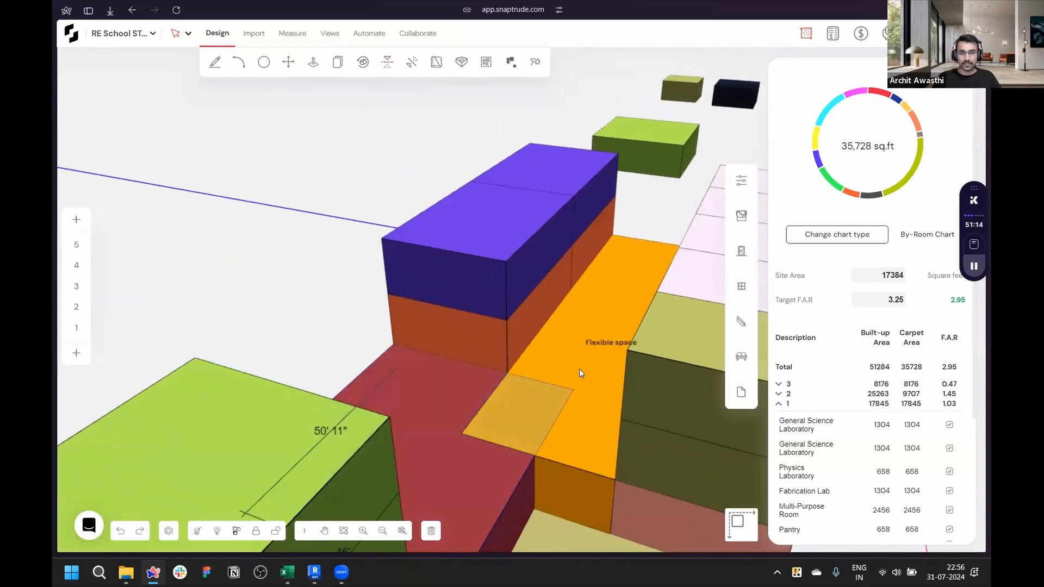
{"action": "scroll", "coordinate": [408, 280], "scroll_direction": "down", "scroll_amount": 3}
{"action": "scroll", "coordinate": [331, 252], "scroll_direction": "down", "scroll_amount": 3}
{"action": "middle_click_drag", "start_coordinate": [331, 251], "coordinate": [437, 374]}
{"action": "middle_click_drag", "start_coordinate": [622, 467], "coordinate": [573, 496]}
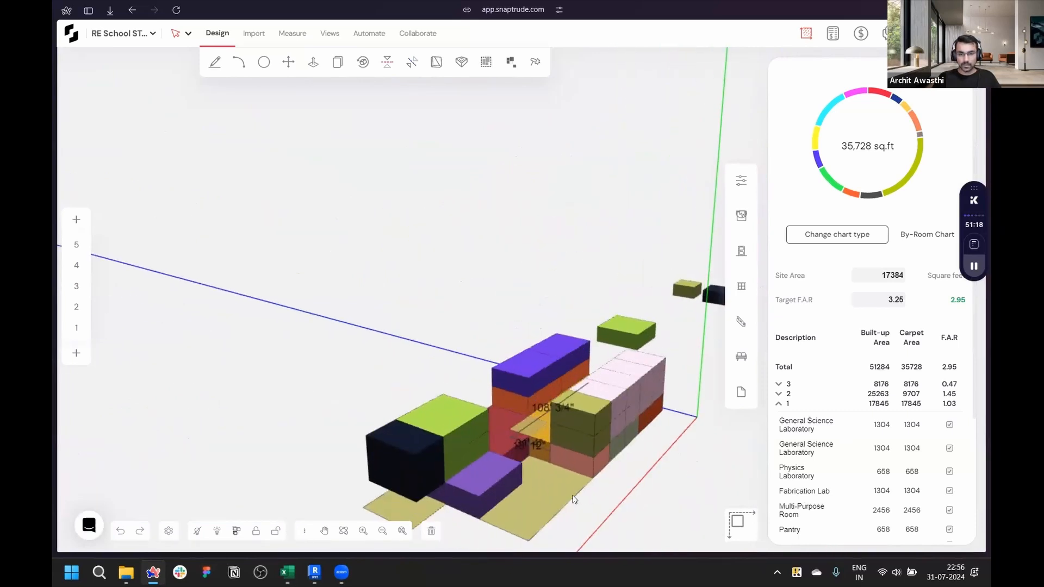
{"action": "scroll", "coordinate": [573, 496], "scroll_direction": "up", "scroll_amount": 5}
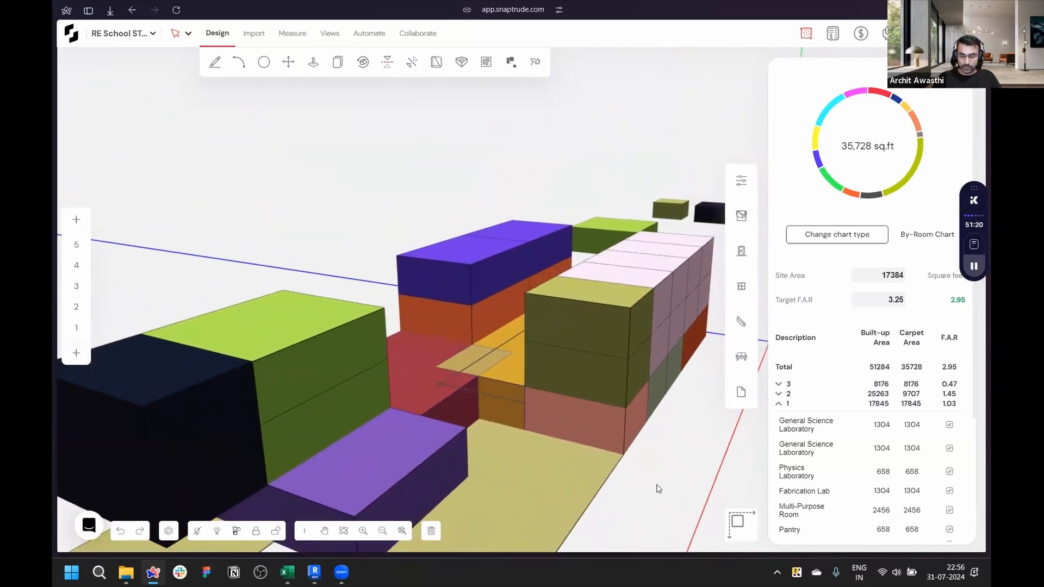
{"action": "key", "text": "ctrl+z"}
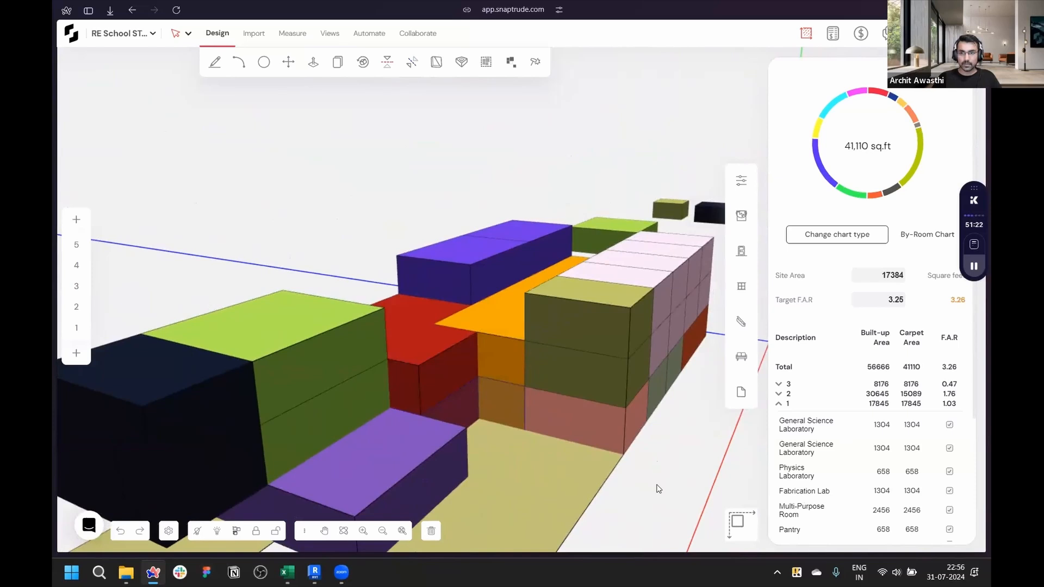
{"action": "key", "text": "ctrl+z"}
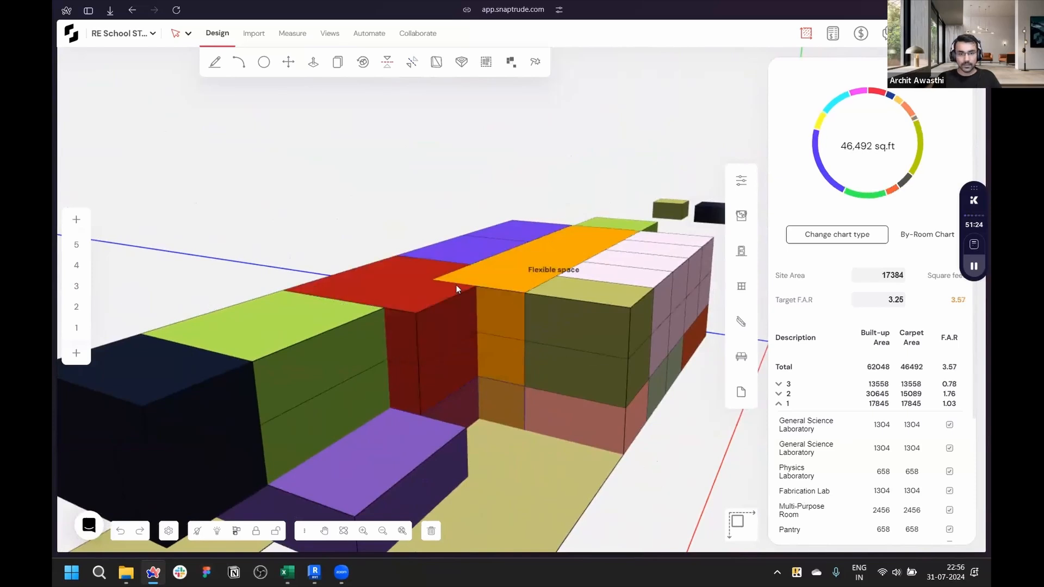
- Box-select the surplus masses at the near end of the block and delete them
{"action": "scroll", "coordinate": [379, 289], "scroll_direction": "down", "scroll_amount": 5}
{"action": "scroll", "coordinate": [379, 288], "scroll_direction": "down", "scroll_amount": 3}
{"action": "right_click_drag", "start_coordinate": [517, 363], "coordinate": [506, 316]}
{"action": "scroll", "coordinate": [156, 231], "scroll_direction": "down", "scroll_amount": 3}
{"action": "left_click_drag", "start_coordinate": [137, 219], "coordinate": [367, 382]}
{"action": "key", "text": "Delete"}
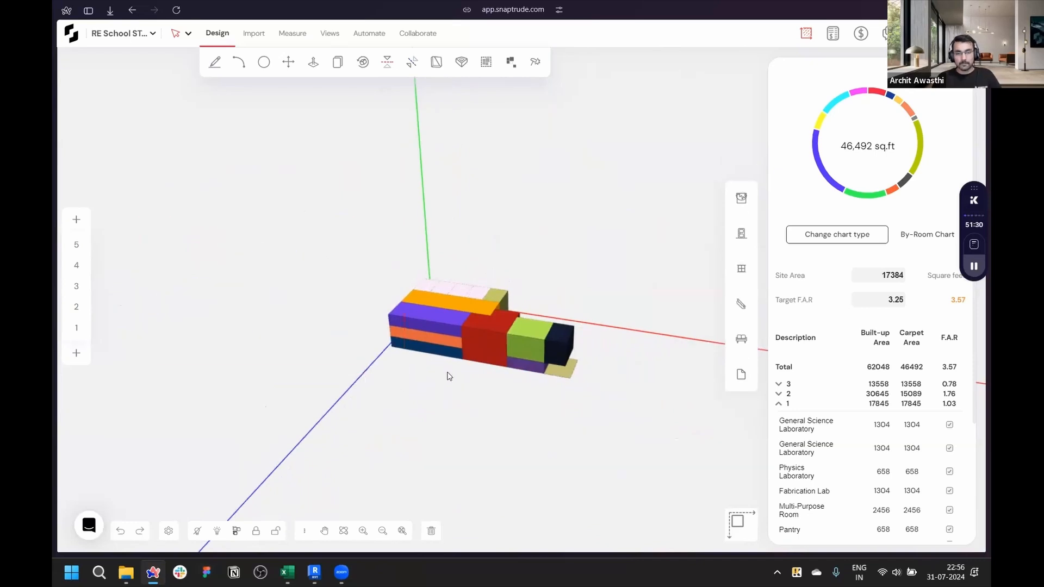
- Check the target F.A.R field against the achieved F.A.R for the stacked block
{"action": "scroll", "coordinate": [445, 373], "scroll_direction": "up", "scroll_amount": 5}
{"action": "middle_click_drag", "start_coordinate": [580, 389], "coordinate": [254, 385]}
{"action": "middle_click_drag", "start_coordinate": [587, 393], "coordinate": [689, 352]}
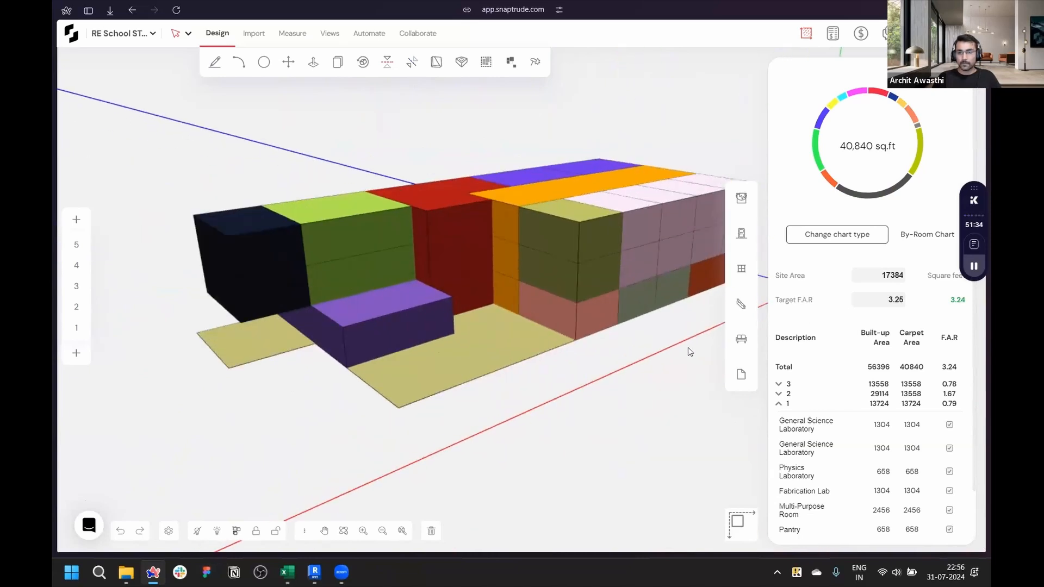
{"action": "double_click", "coordinate": [891, 300]}
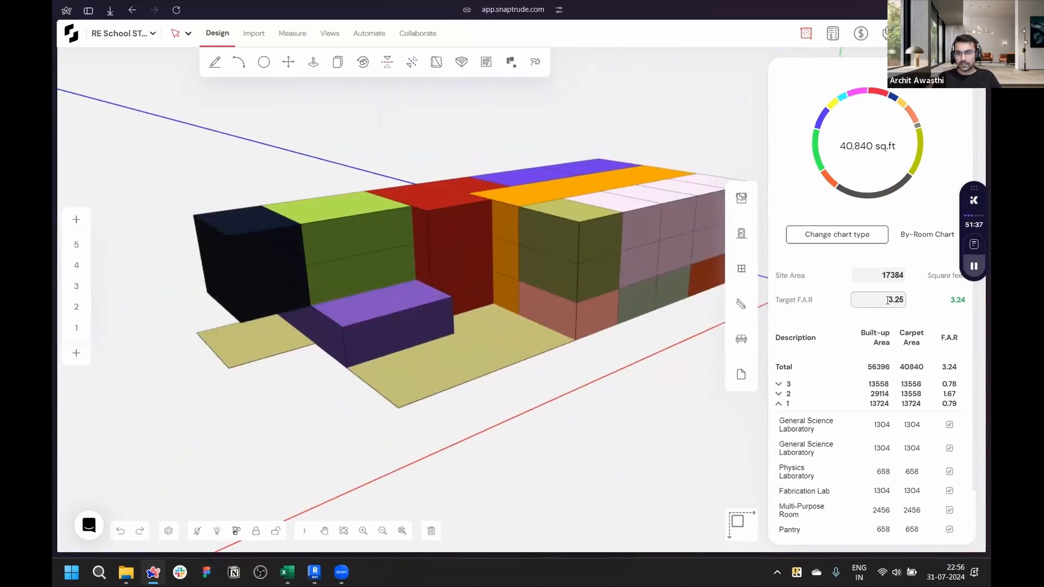
{"action": "left_click", "coordinate": [950, 302]}
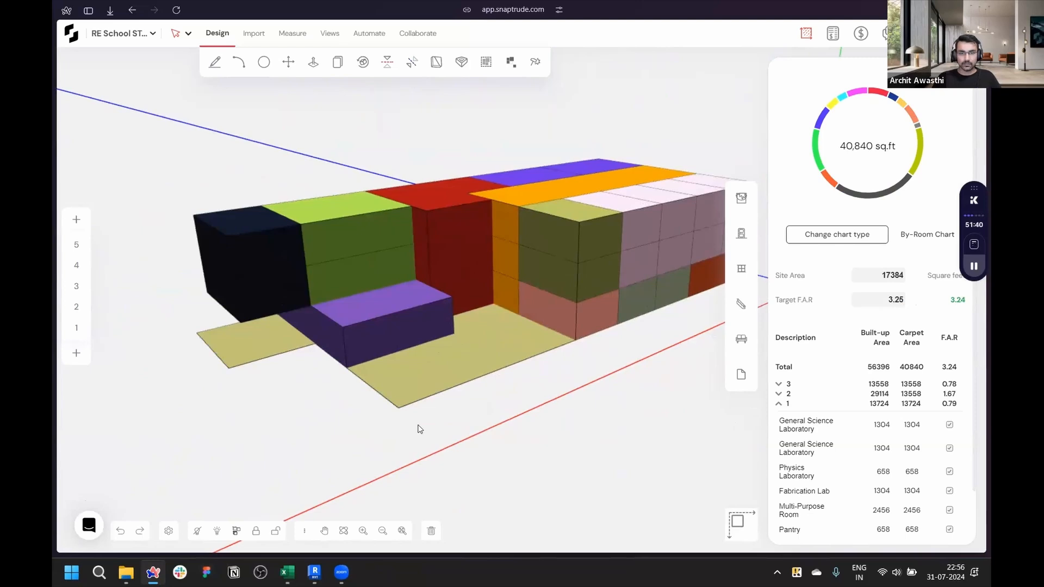
{"action": "middle_click_drag", "start_coordinate": [418, 426], "coordinate": [402, 434]}
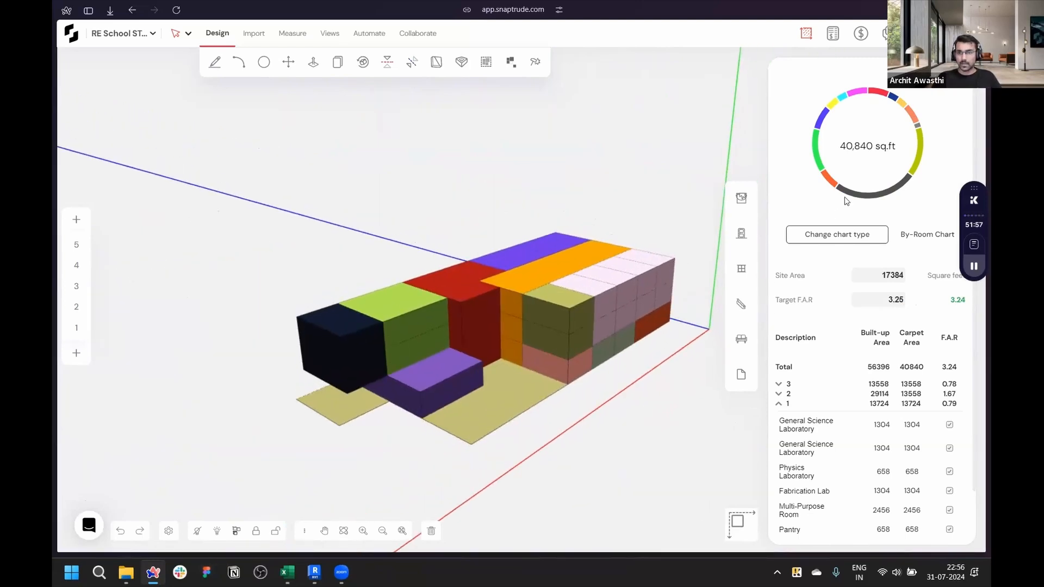
- Switch the area chart to the By Storey bar chart, add it to the dashboard, and read its storey bars
{"action": "mouse_move", "coordinate": [846, 201]}
{"action": "left_click", "coordinate": [832, 235]}
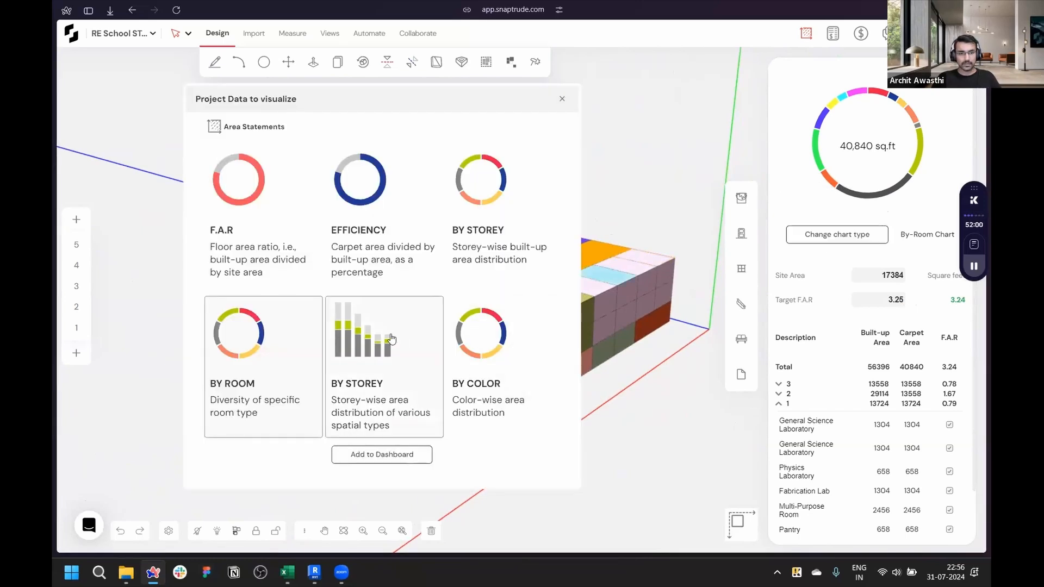
{"action": "left_click", "coordinate": [420, 409]}
{"action": "left_click", "coordinate": [403, 461]}
{"action": "scroll", "coordinate": [641, 413], "scroll_direction": "up", "scroll_amount": 5}
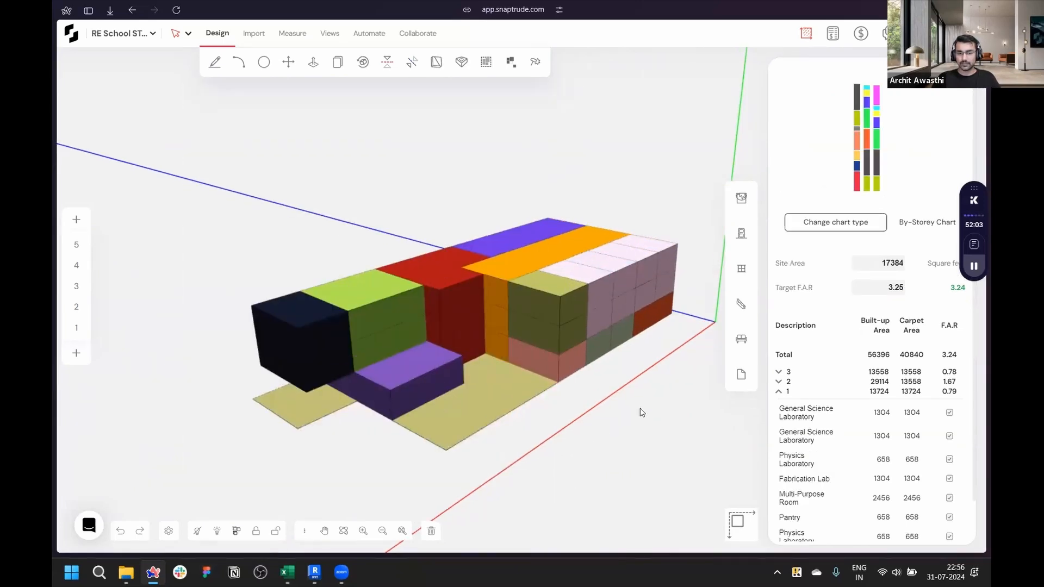
{"action": "middle_click_drag", "start_coordinate": [660, 384], "coordinate": [617, 406]}
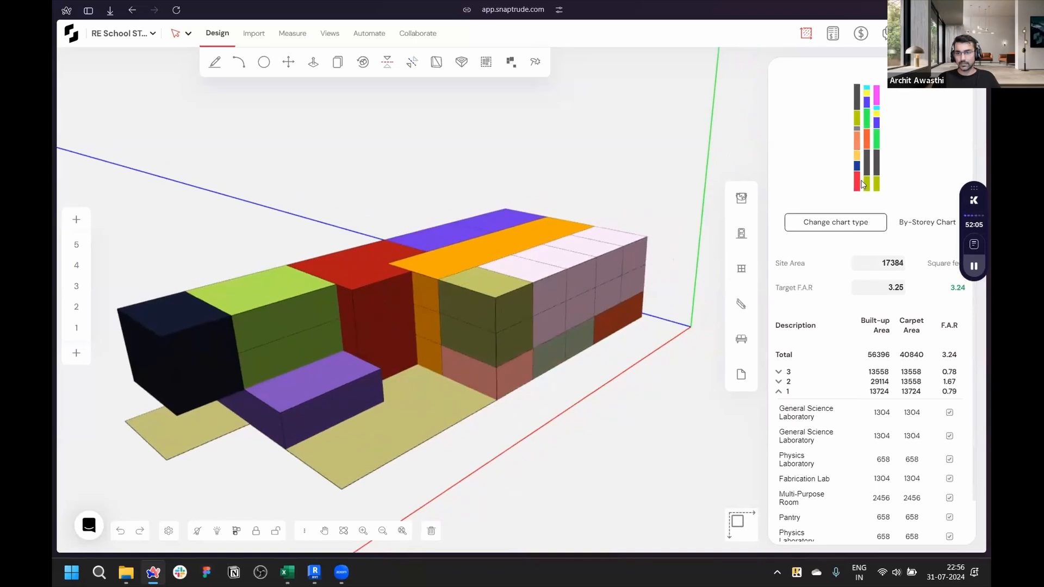
{"action": "mouse_move", "coordinate": [858, 151]}
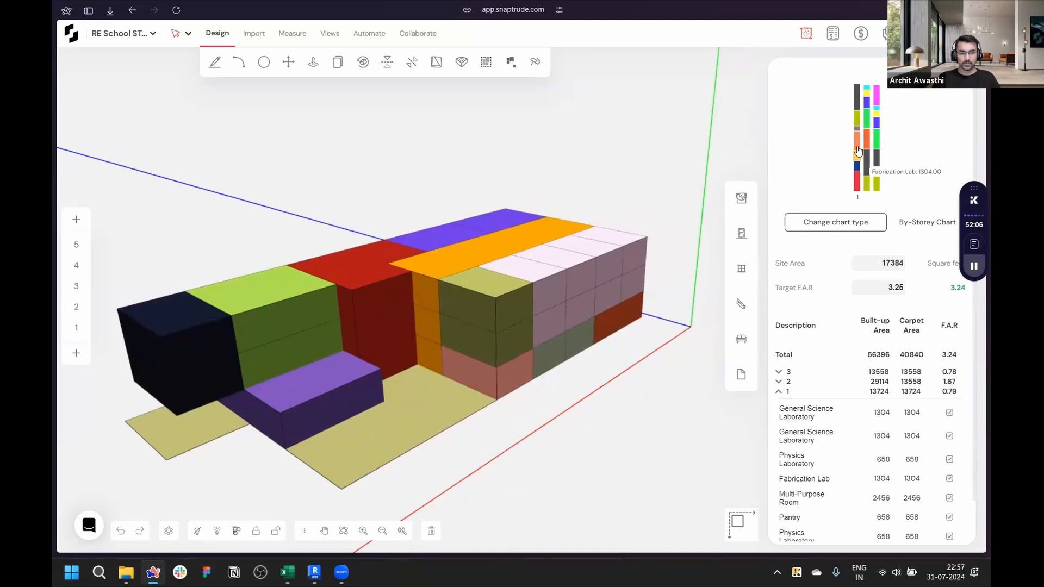
- Switch the area chart to the By Color chart and add it to the dashboard
{"action": "left_click", "coordinate": [836, 222]}
{"action": "left_click", "coordinate": [505, 359]}
{"action": "left_click", "coordinate": [382, 455]}
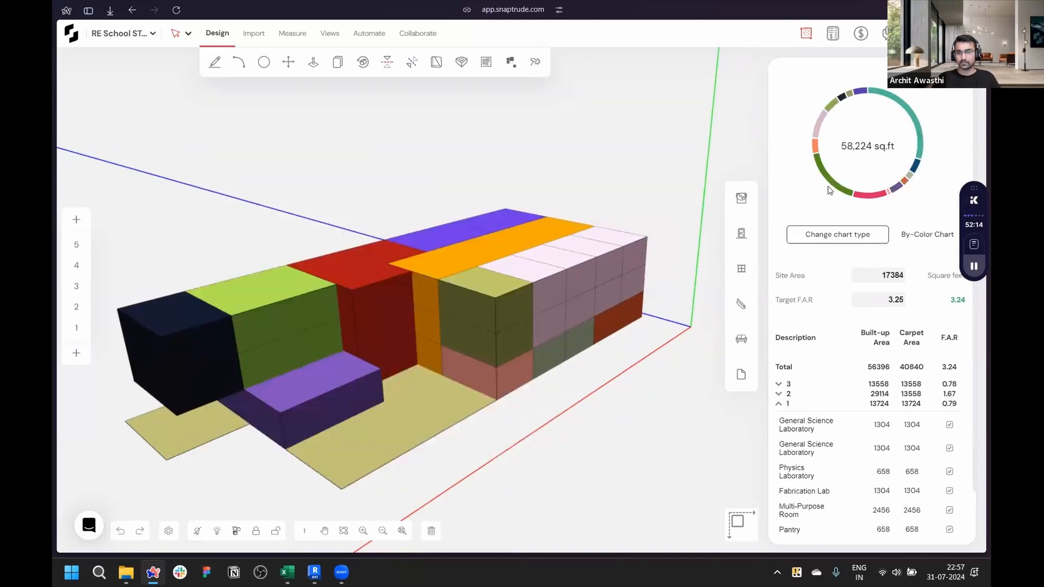
- Switch to the Excel area program and review the first-floor category colours before returning
{"action": "key", "text": "alt+Tab"}
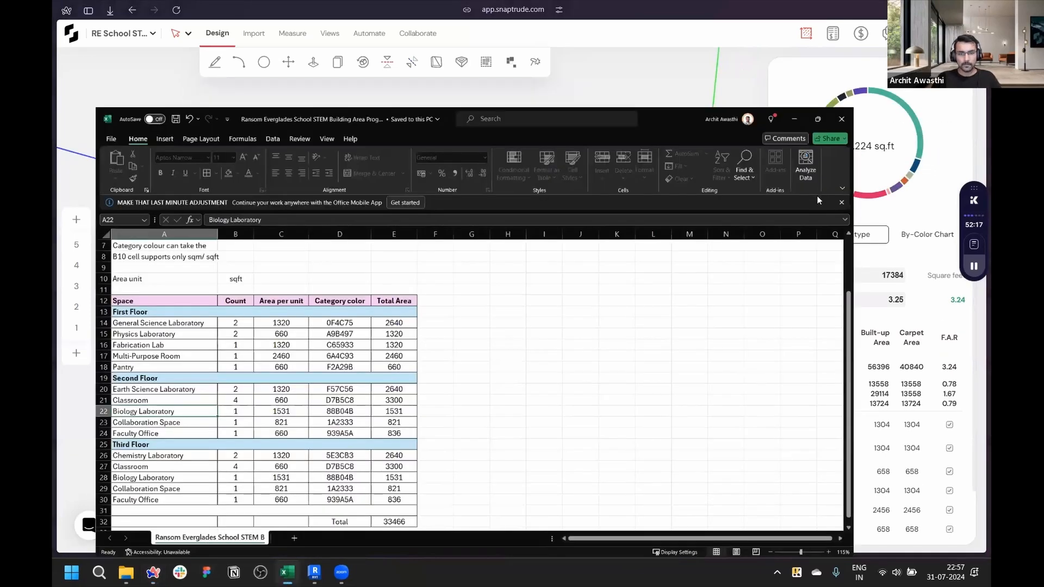
{"action": "scroll", "coordinate": [817, 229], "scroll_direction": "down", "scroll_amount": 1}
{"action": "scroll", "coordinate": [818, 234], "scroll_direction": "up", "scroll_amount": 1}
{"action": "left_click_drag", "start_coordinate": [363, 268], "coordinate": [360, 323]}
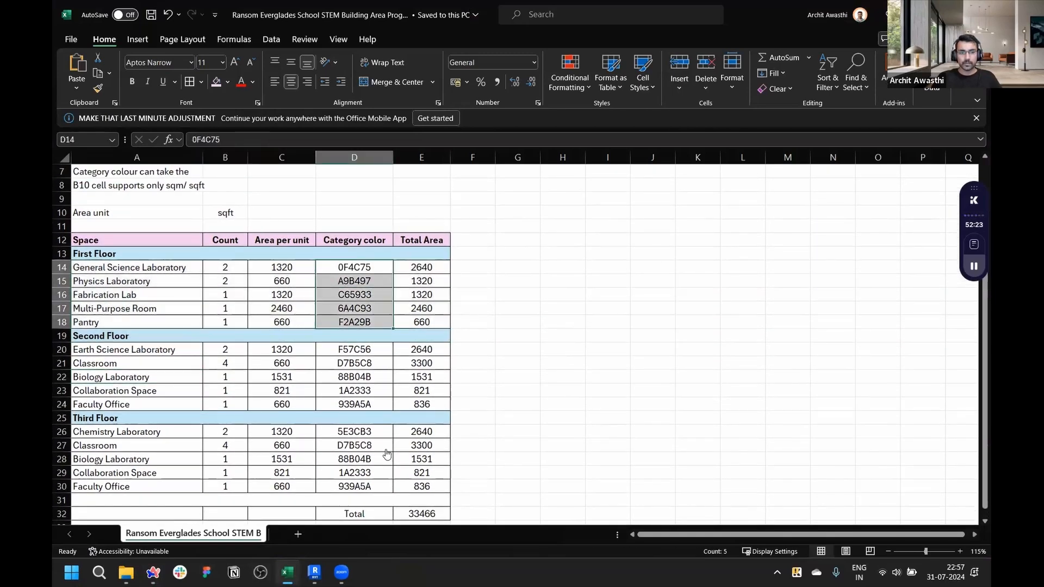
{"action": "left_click", "coordinate": [919, 15]}
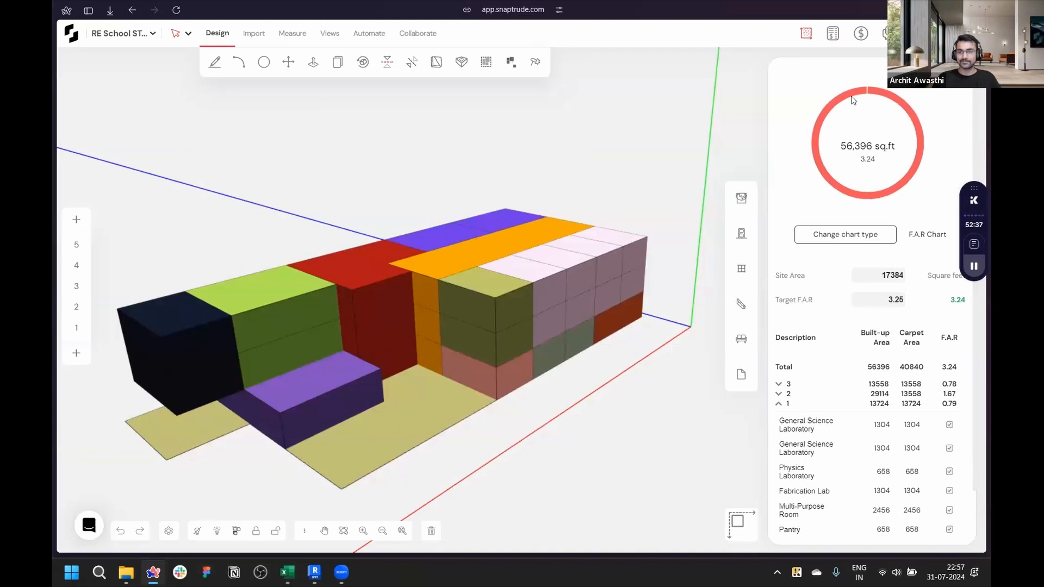
- Select the dark-blue Collaboration Space mass on storey 3 to view its properties
{"action": "left_click", "coordinate": [806, 34]}
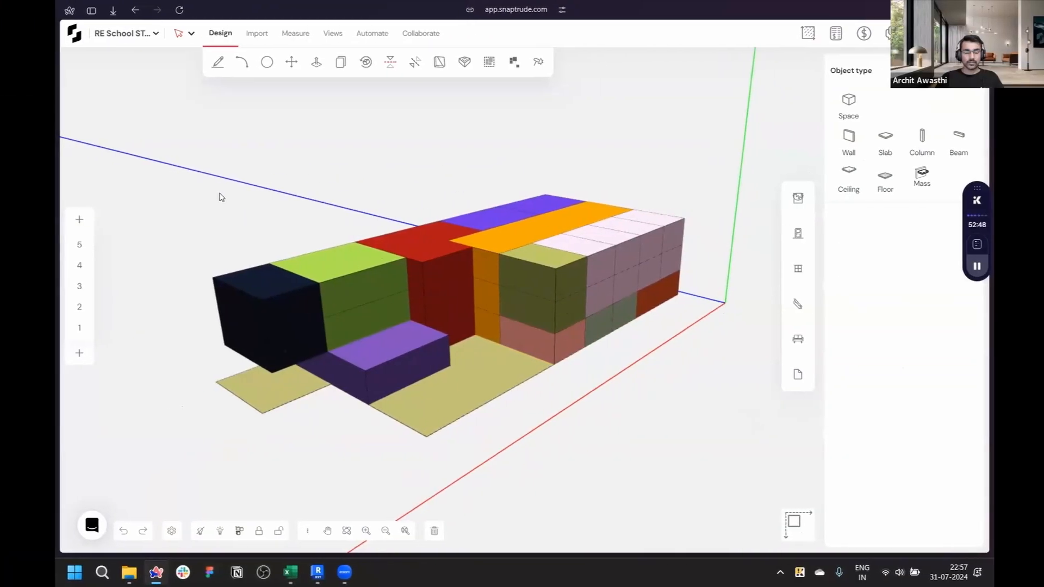
{"action": "middle_click_drag", "start_coordinate": [610, 382], "coordinate": [723, 375]}
{"action": "scroll", "coordinate": [292, 382], "scroll_direction": "up", "scroll_amount": 3}
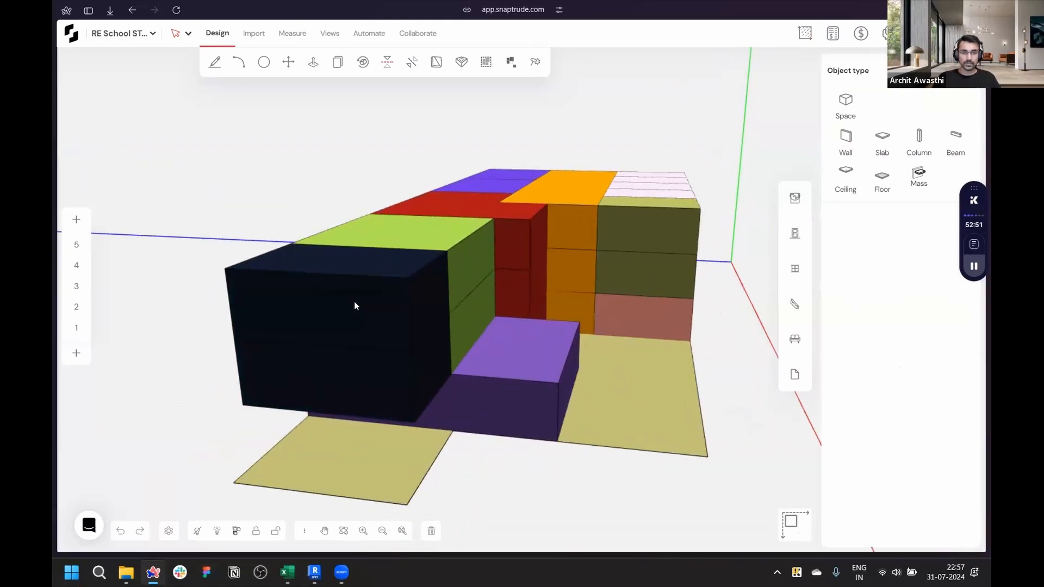
{"action": "left_click", "coordinate": [354, 303]}
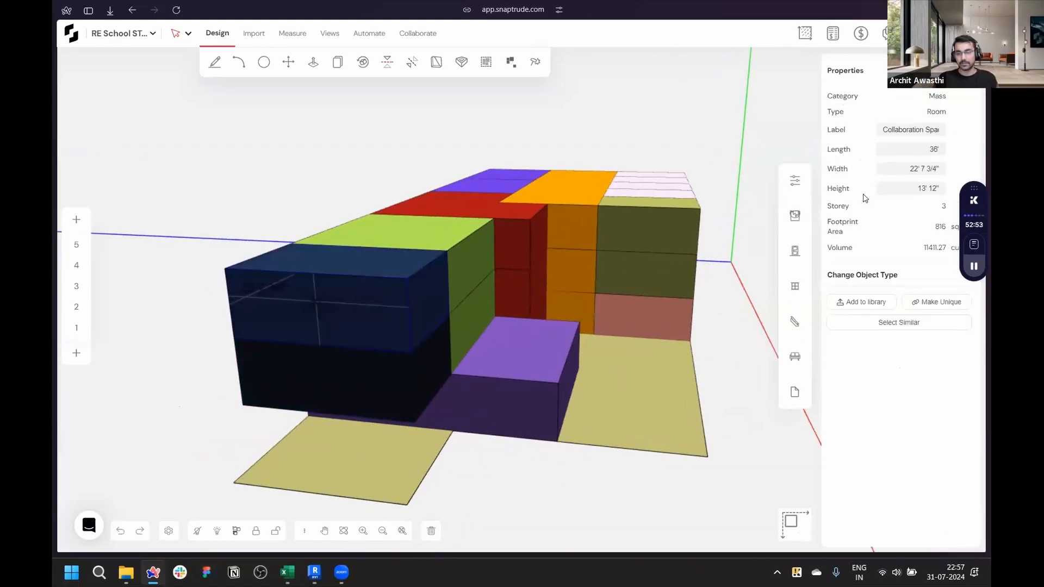
{"action": "scroll", "coordinate": [564, 281], "scroll_direction": "down", "scroll_amount": 5}
{"action": "scroll", "coordinate": [563, 281], "scroll_direction": "up", "scroll_amount": 4}
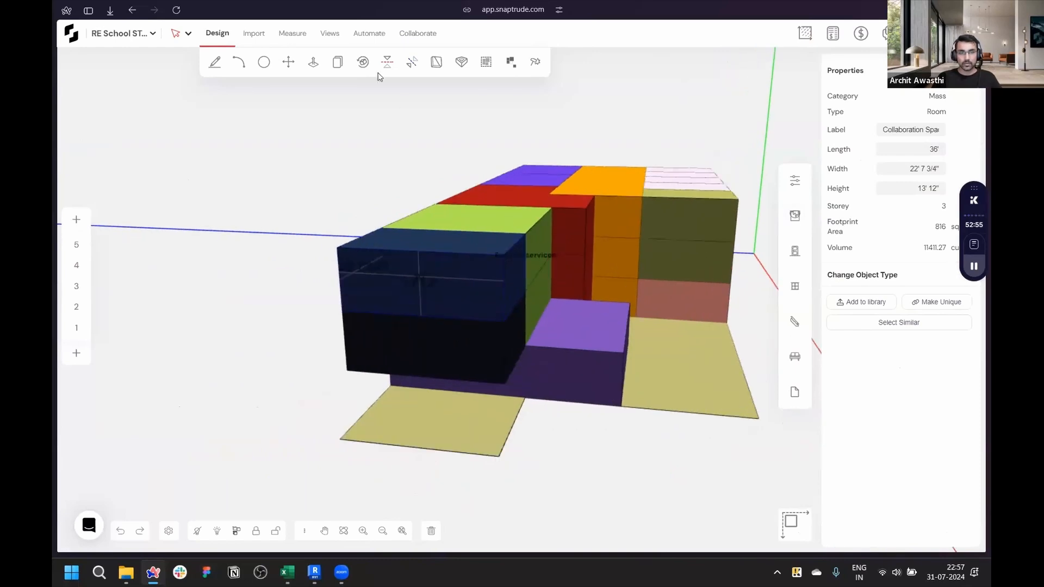
- Generate walls, slabs and floors from the masses with Create Building, keeping the default wall and slab settings
{"action": "left_click", "coordinate": [370, 33]}
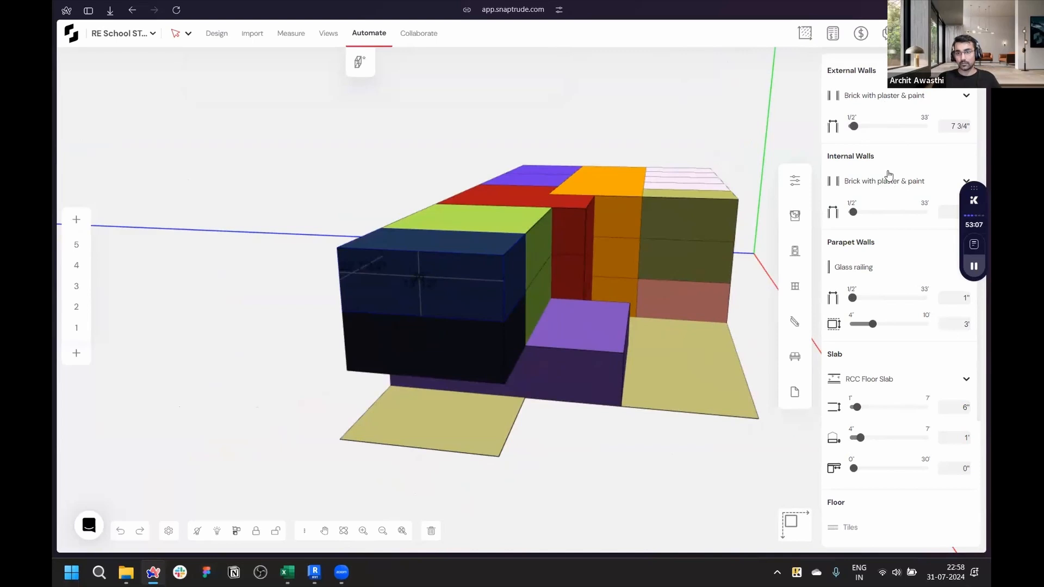
{"action": "scroll", "coordinate": [876, 384], "scroll_direction": "down", "scroll_amount": 3}
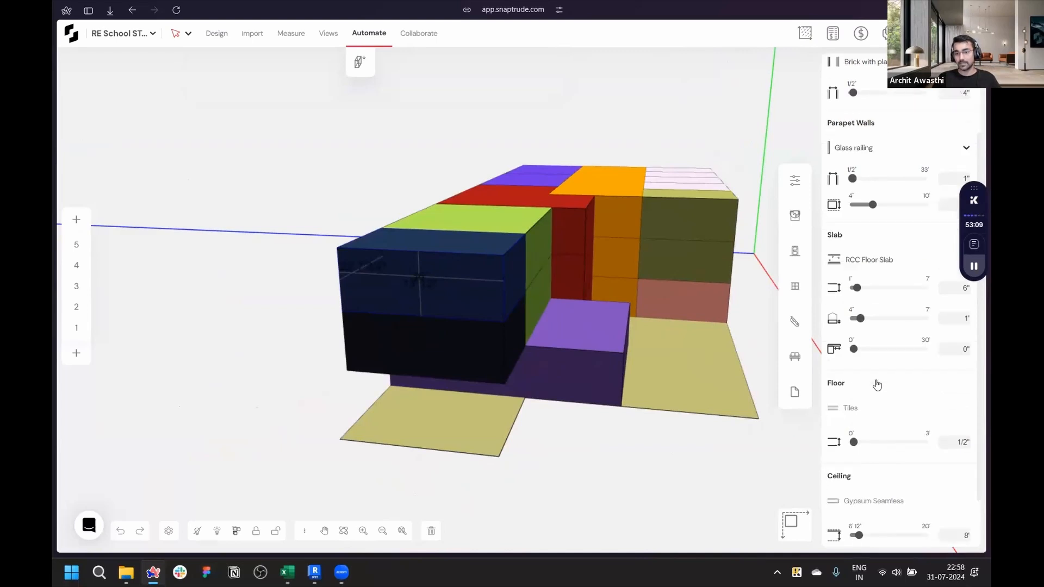
{"action": "scroll", "coordinate": [877, 384], "scroll_direction": "up", "scroll_amount": 3}
{"action": "middle_click_drag", "start_coordinate": [736, 459], "coordinate": [947, 112]}
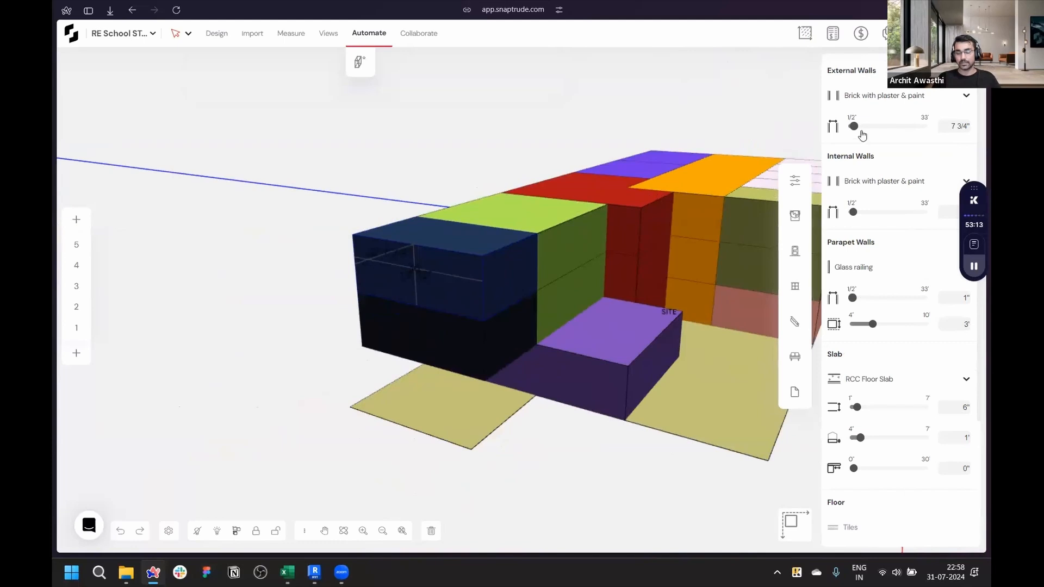
{"action": "scroll", "coordinate": [648, 216], "scroll_direction": "up", "scroll_amount": 4}
{"action": "left_click", "coordinate": [361, 63]}
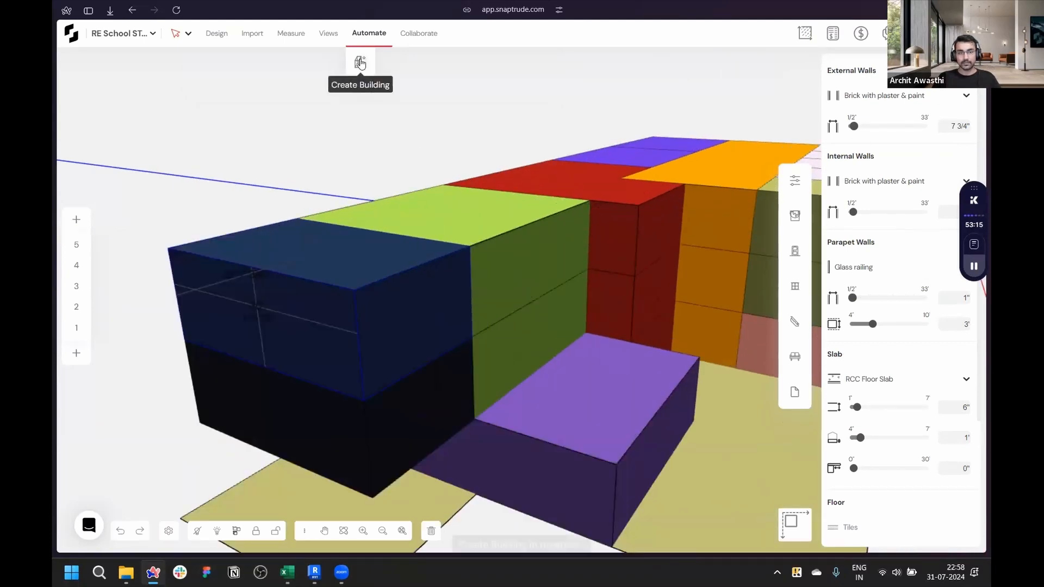
{"action": "scroll", "coordinate": [335, 377], "scroll_direction": "up", "scroll_amount": 4}
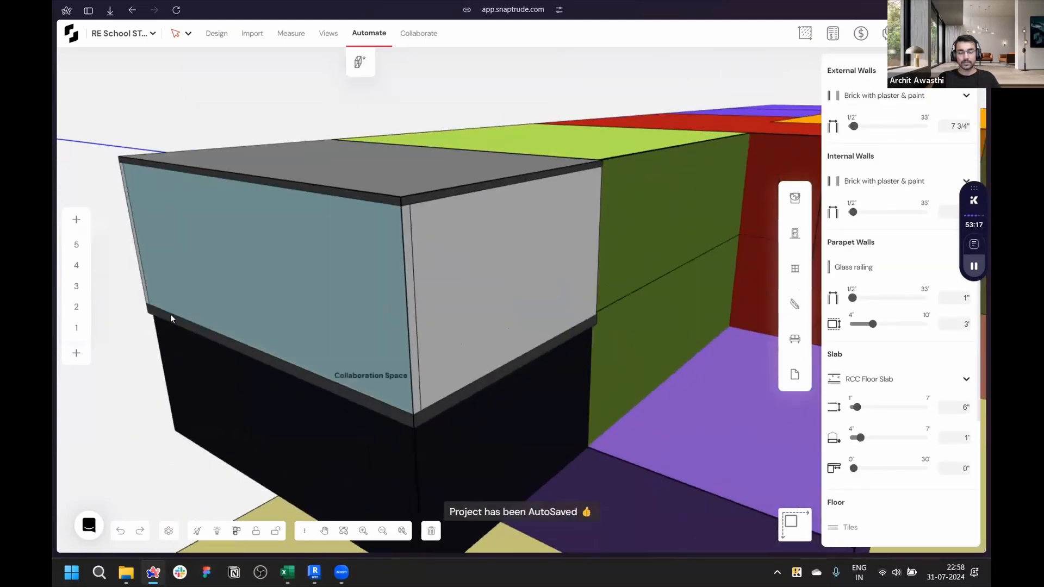
- Delete the front external wall of the storey-3 Collaboration Space
{"action": "middle_click_drag", "start_coordinate": [171, 318], "coordinate": [344, 305]}
{"action": "middle_click_drag", "start_coordinate": [447, 285], "coordinate": [509, 293]}
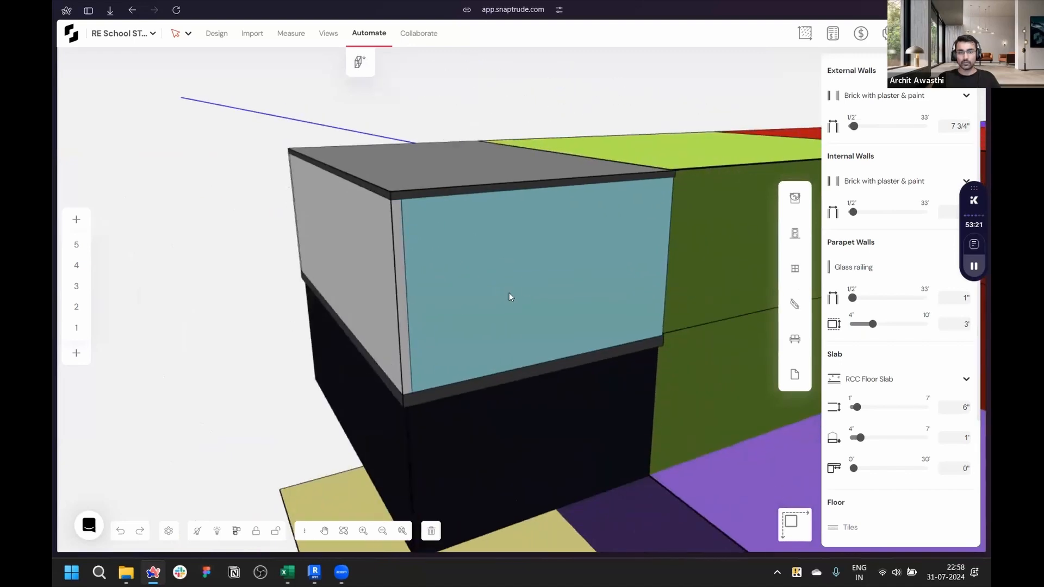
{"action": "left_click", "coordinate": [501, 256]}
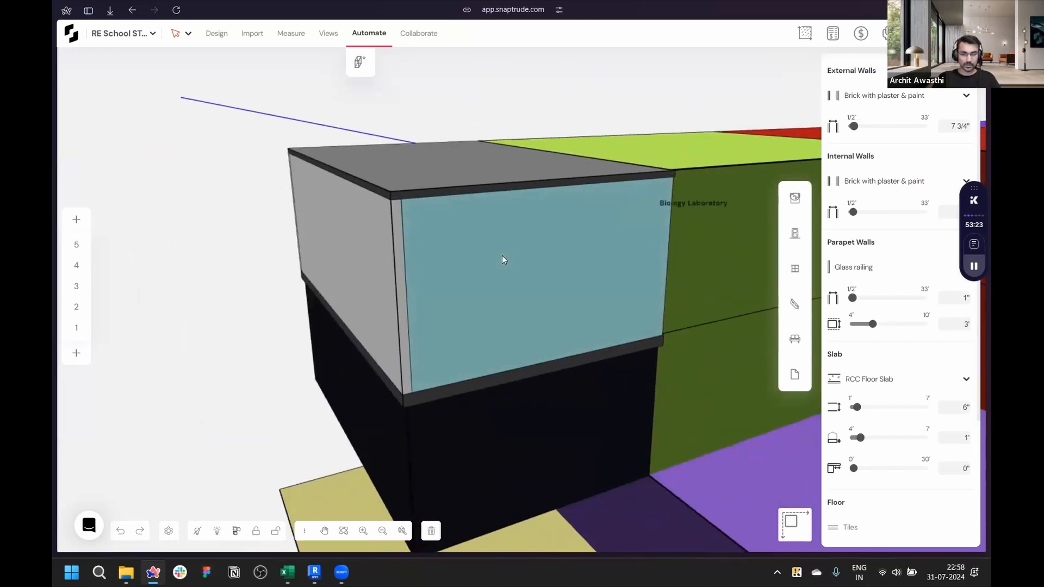
{"action": "key", "text": "Delete"}
{"action": "key", "text": "ctrl+z"}
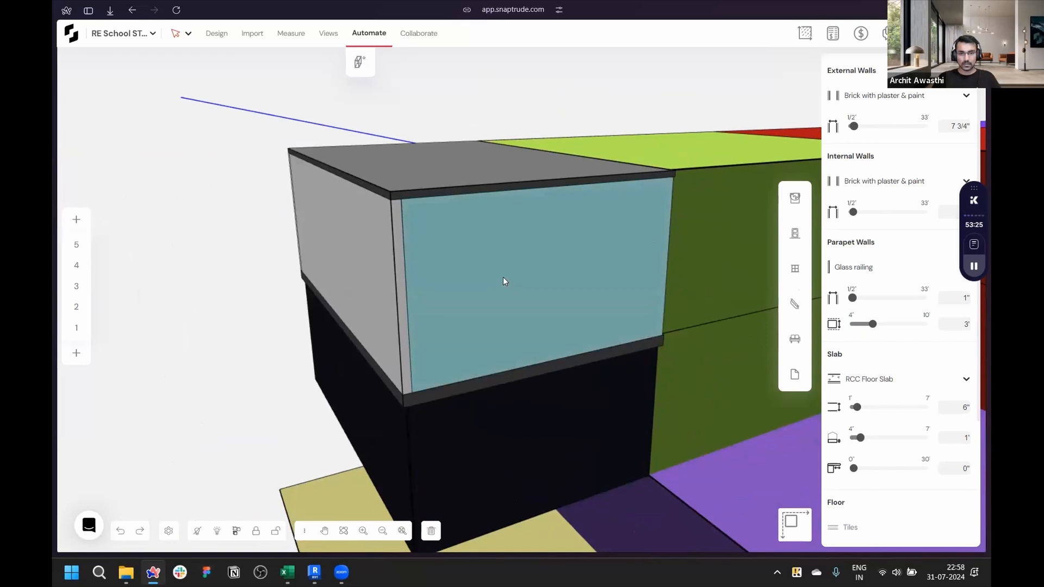
{"action": "key", "text": "Escape"}
{"action": "left_click", "coordinate": [501, 314]}
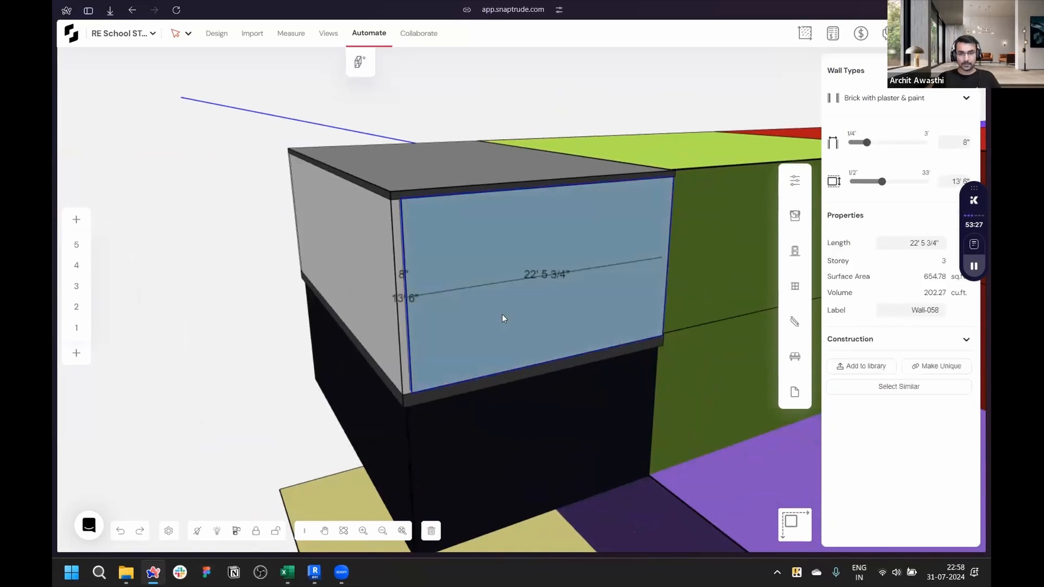
{"action": "key", "text": "Delete"}
- Inspect the opened Collaboration Space interior and the generated building from outside
{"action": "scroll", "coordinate": [496, 321], "scroll_direction": "up", "scroll_amount": 5}
{"action": "middle_click_drag", "start_coordinate": [432, 322], "coordinate": [463, 292]}
{"action": "scroll", "coordinate": [462, 292], "scroll_direction": "down", "scroll_amount": 5}
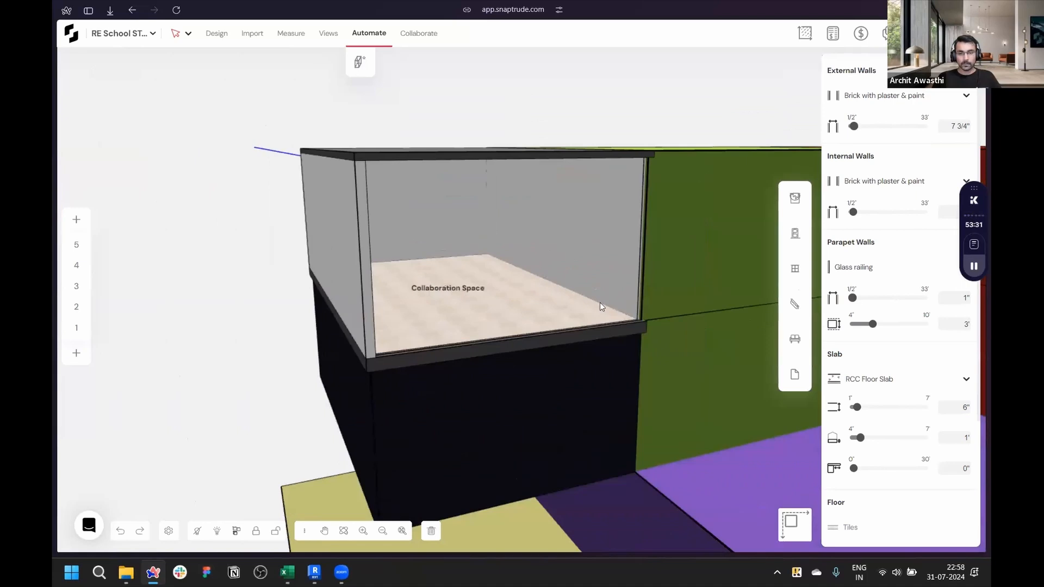
{"action": "scroll", "coordinate": [599, 302], "scroll_direction": "up", "scroll_amount": 5}
{"action": "scroll", "coordinate": [599, 302], "scroll_direction": "down", "scroll_amount": 10}
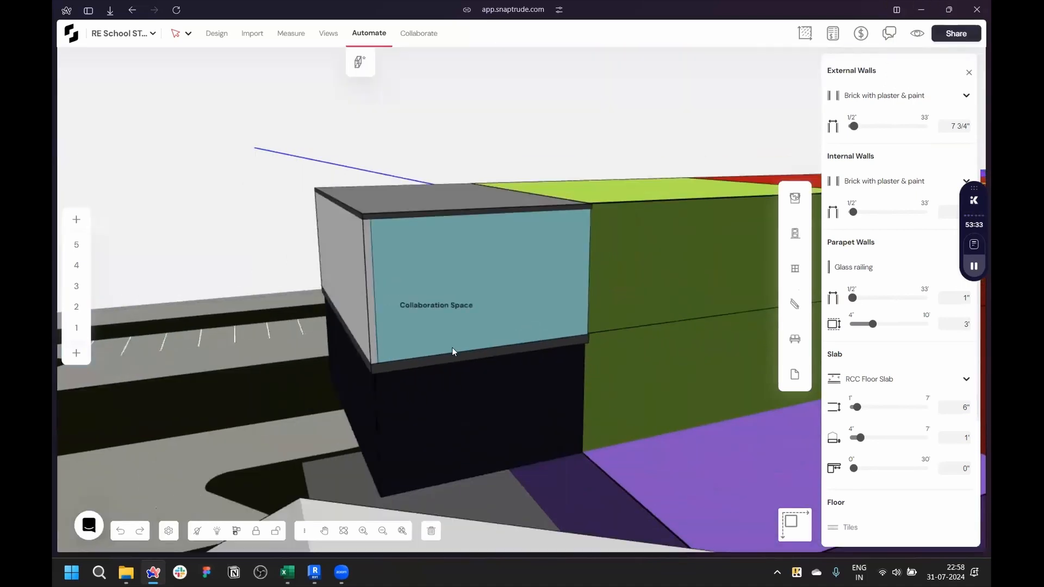
{"action": "scroll", "coordinate": [707, 351], "scroll_direction": "down", "scroll_amount": 10}
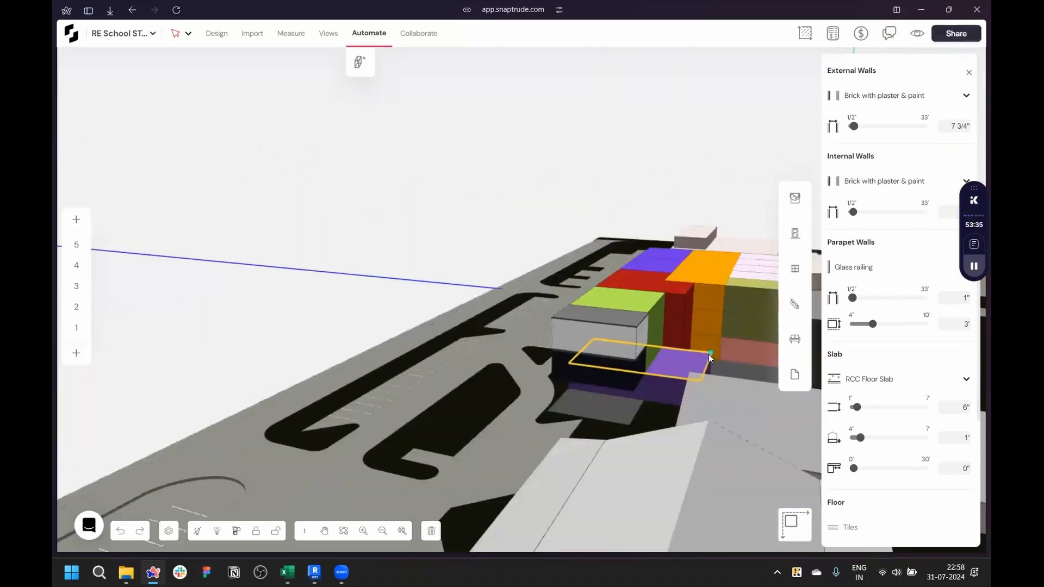
- Delete the site plan underlay beneath the building masses
{"action": "scroll", "coordinate": [719, 373], "scroll_direction": "up", "scroll_amount": 5}
{"action": "middle_click_drag", "start_coordinate": [707, 383], "coordinate": [809, 379]}
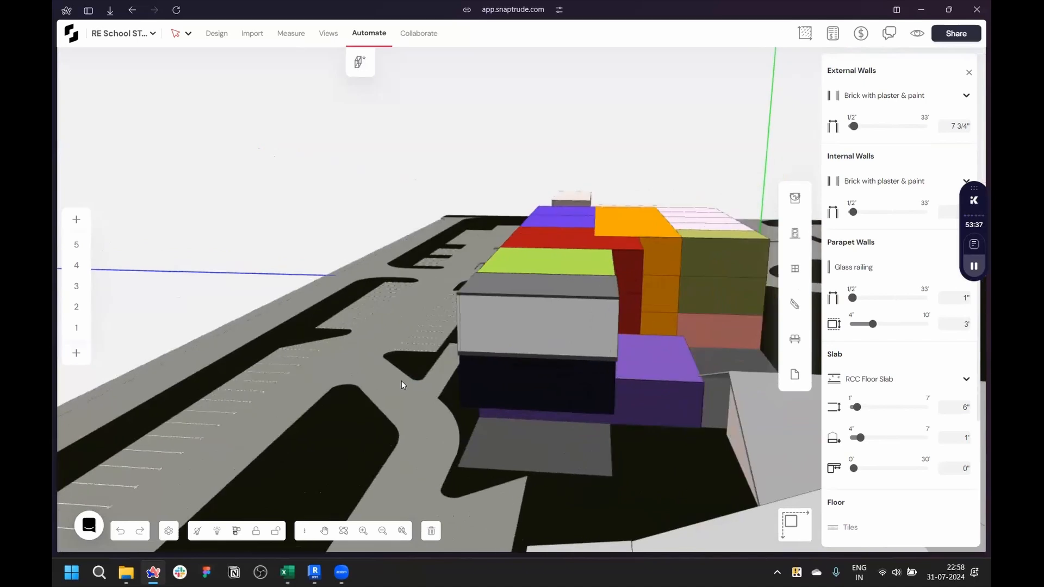
{"action": "key", "text": "ctrl+a"}
{"action": "key", "text": "Delete"}
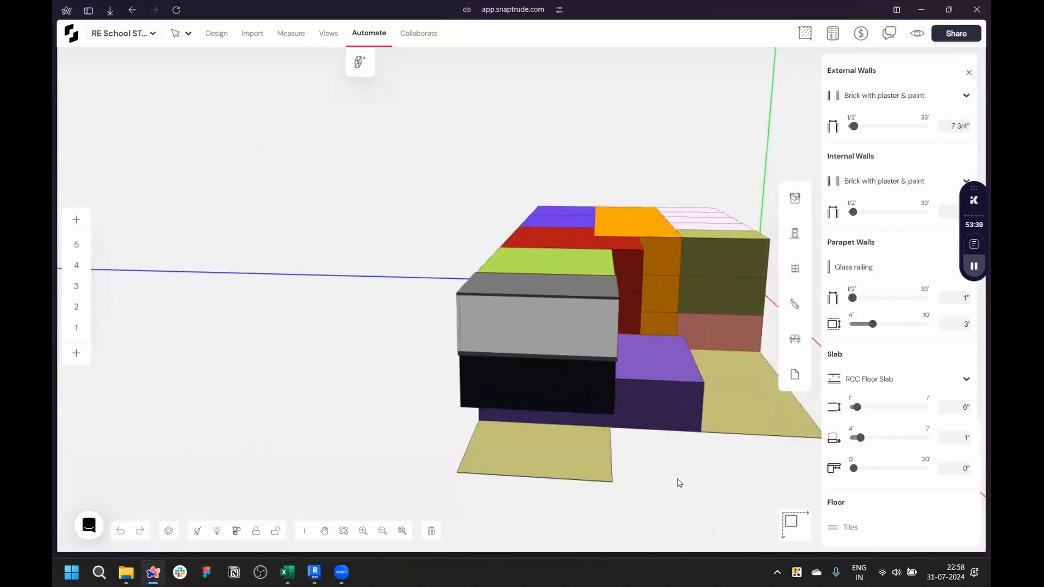
- Set the Create Building external wall type to Exposed concrete
{"action": "middle_click_drag", "start_coordinate": [592, 489], "coordinate": [514, 486]}
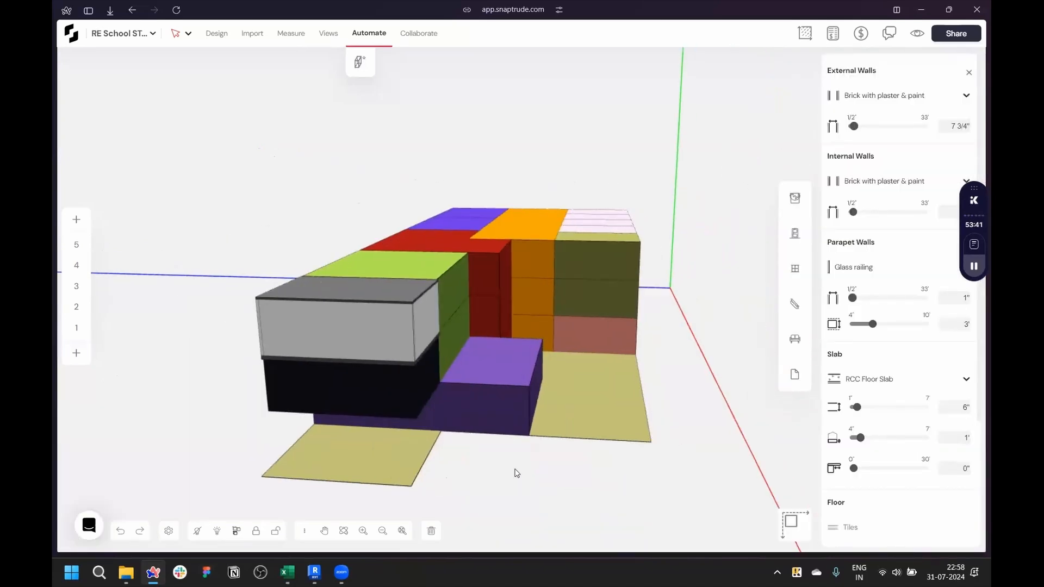
{"action": "scroll", "coordinate": [289, 406], "scroll_direction": "up", "scroll_amount": 3}
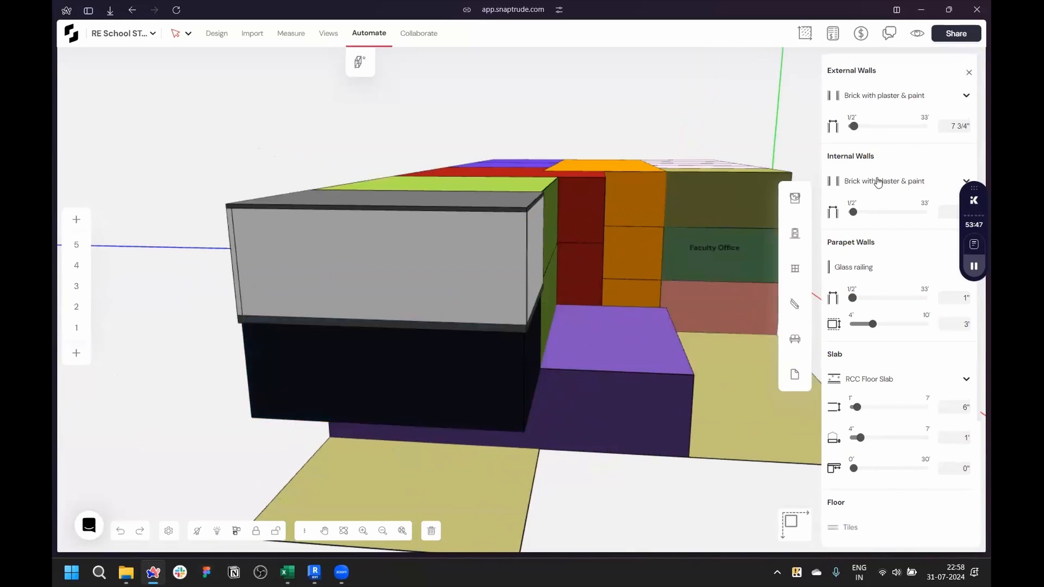
{"action": "left_click", "coordinate": [895, 96]}
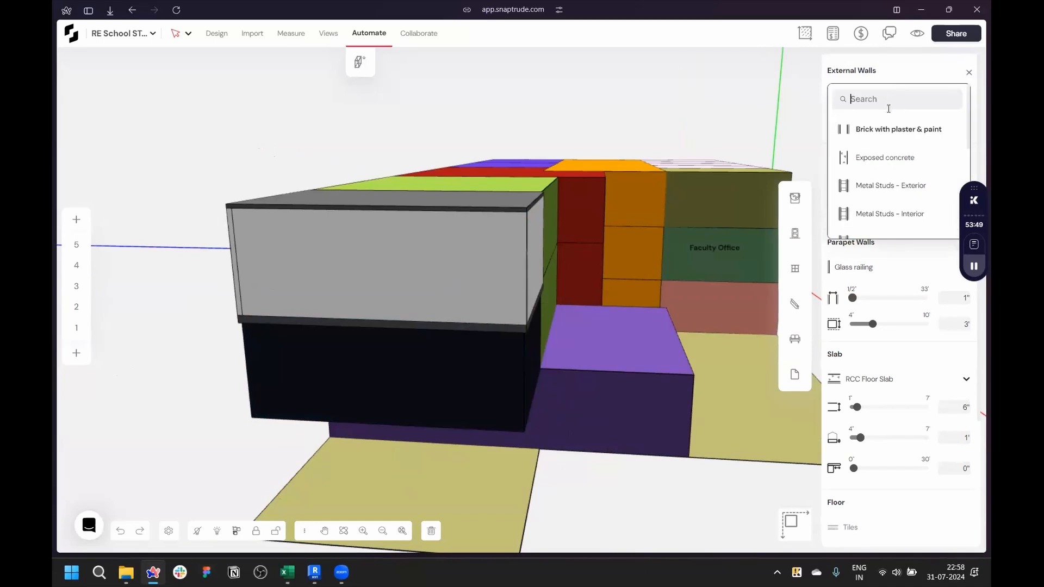
{"action": "scroll", "coordinate": [887, 131], "scroll_direction": "down", "scroll_amount": 3}
{"action": "scroll", "coordinate": [890, 157], "scroll_direction": "down", "scroll_amount": 2}
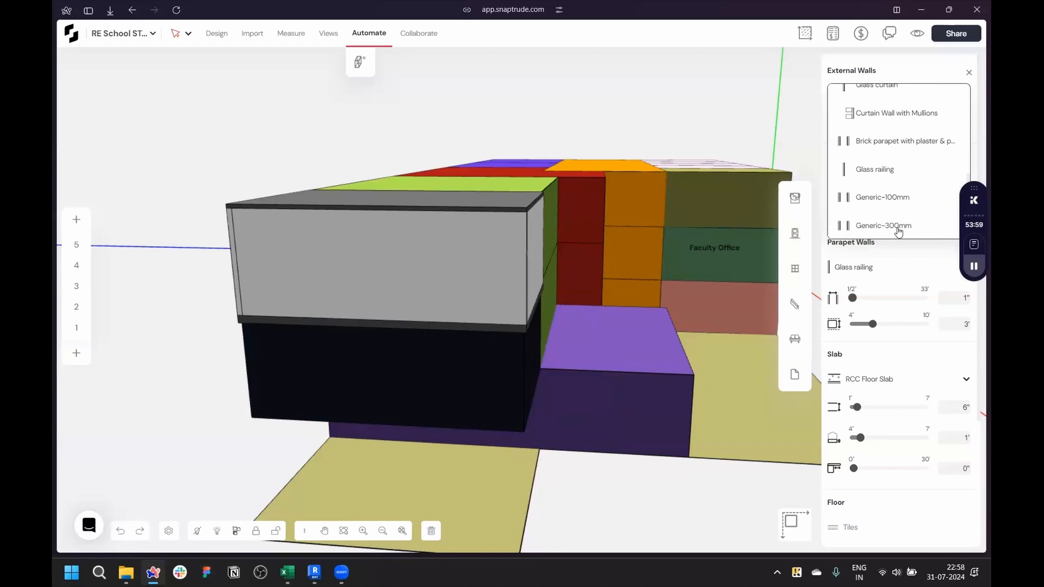
{"action": "scroll", "coordinate": [898, 232], "scroll_direction": "up", "scroll_amount": 5}
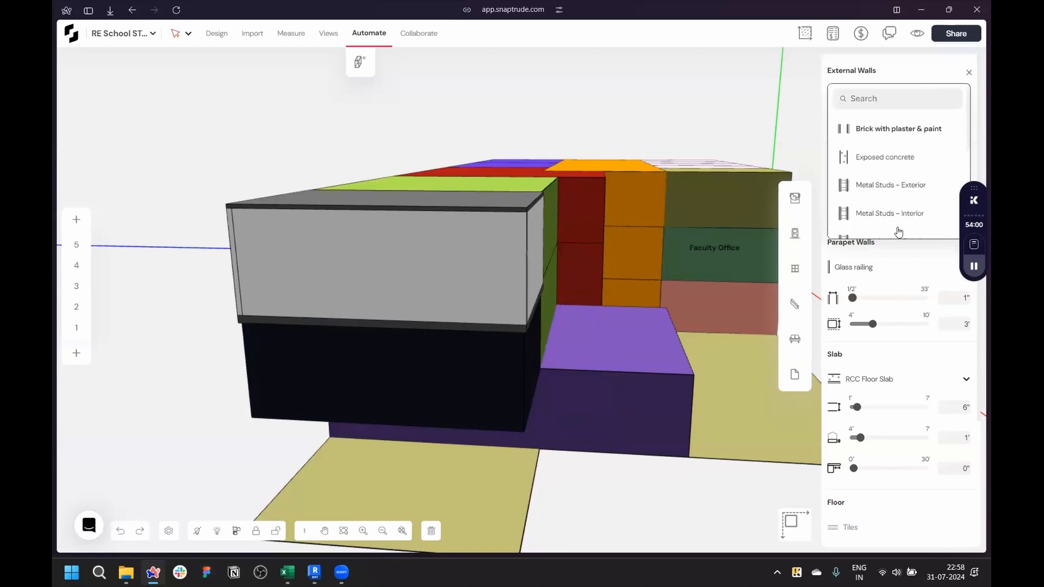
{"action": "left_click", "coordinate": [892, 163]}
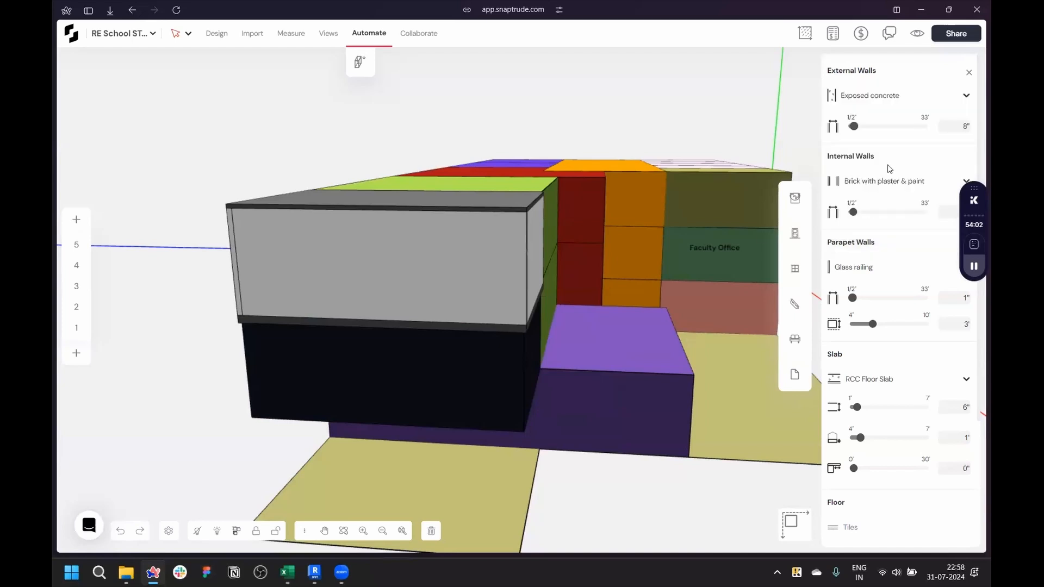
- Inspect the Collaboration Space front wall and the building from different angles
{"action": "left_click", "coordinate": [478, 255]}
{"action": "right_click_drag", "start_coordinate": [326, 320], "coordinate": [453, 471]}
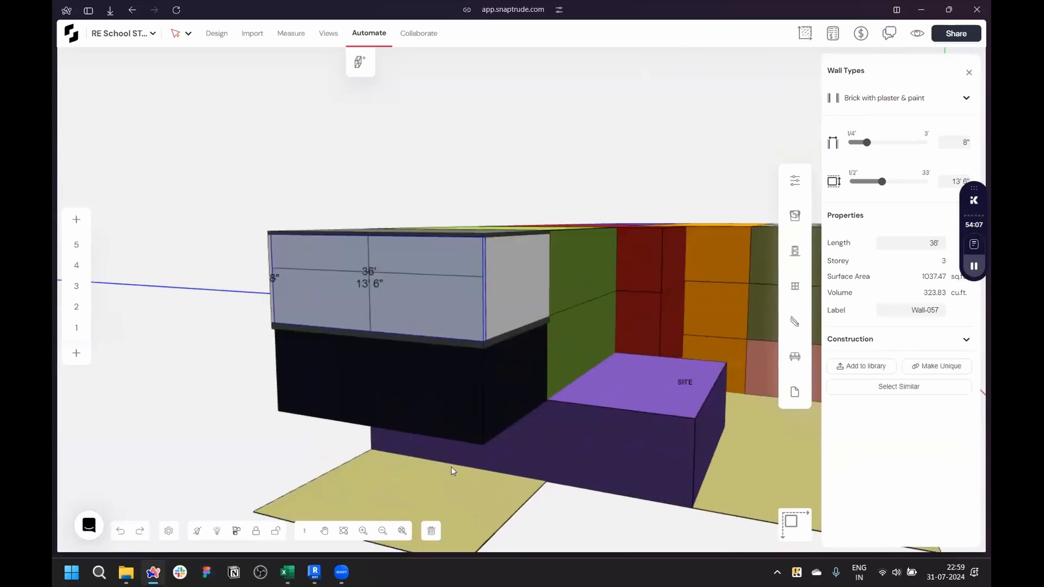
{"action": "scroll", "coordinate": [453, 471], "scroll_direction": "up", "scroll_amount": 2}
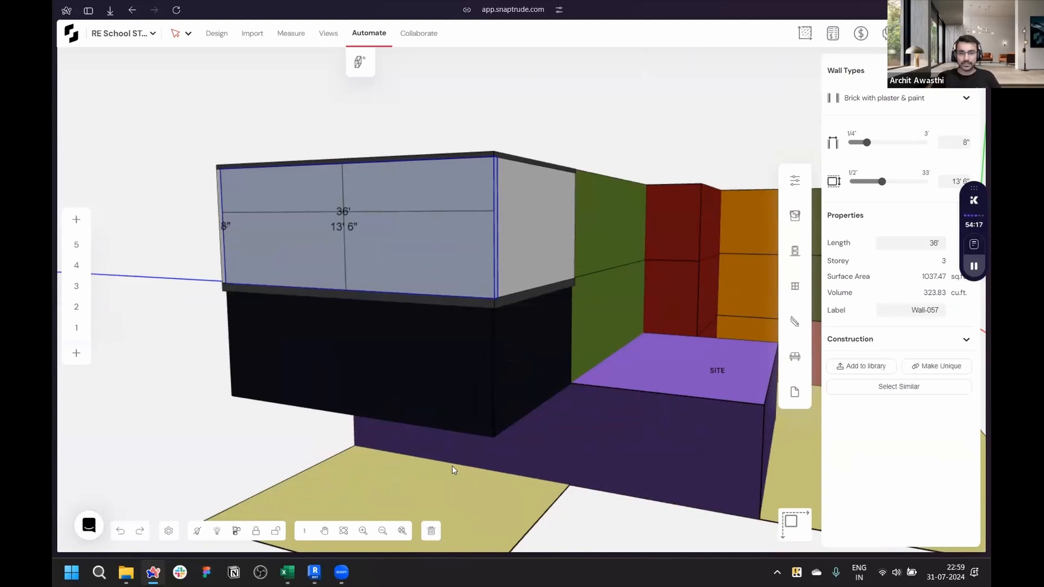
{"action": "left_click", "coordinate": [283, 412]}
{"action": "left_click_drag", "start_coordinate": [283, 411], "coordinate": [673, 432]}
{"action": "scroll", "coordinate": [671, 430], "scroll_direction": "up", "scroll_amount": 1}
{"action": "scroll", "coordinate": [671, 431], "scroll_direction": "down", "scroll_amount": 4}
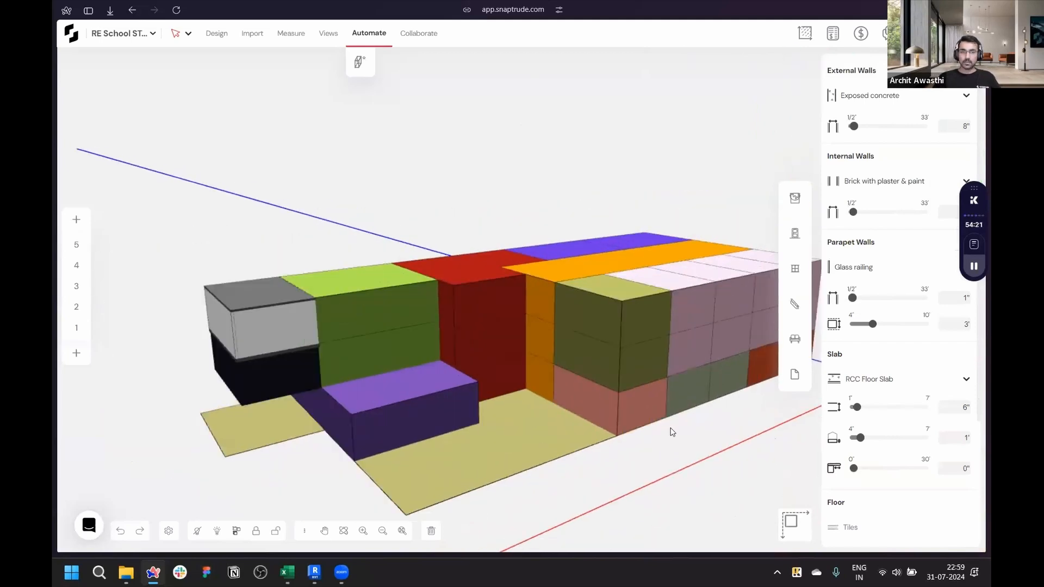
{"action": "scroll", "coordinate": [278, 408], "scroll_direction": "up", "scroll_amount": 5}
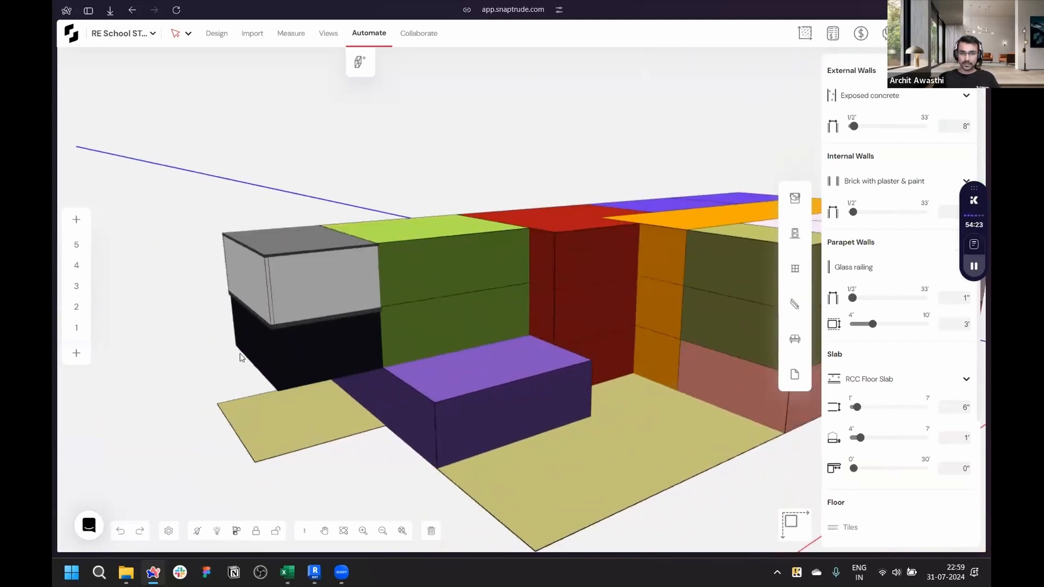
{"action": "scroll", "coordinate": [242, 359], "scroll_direction": "up", "scroll_amount": 2}
{"action": "scroll", "coordinate": [275, 266], "scroll_direction": "up", "scroll_amount": 2}
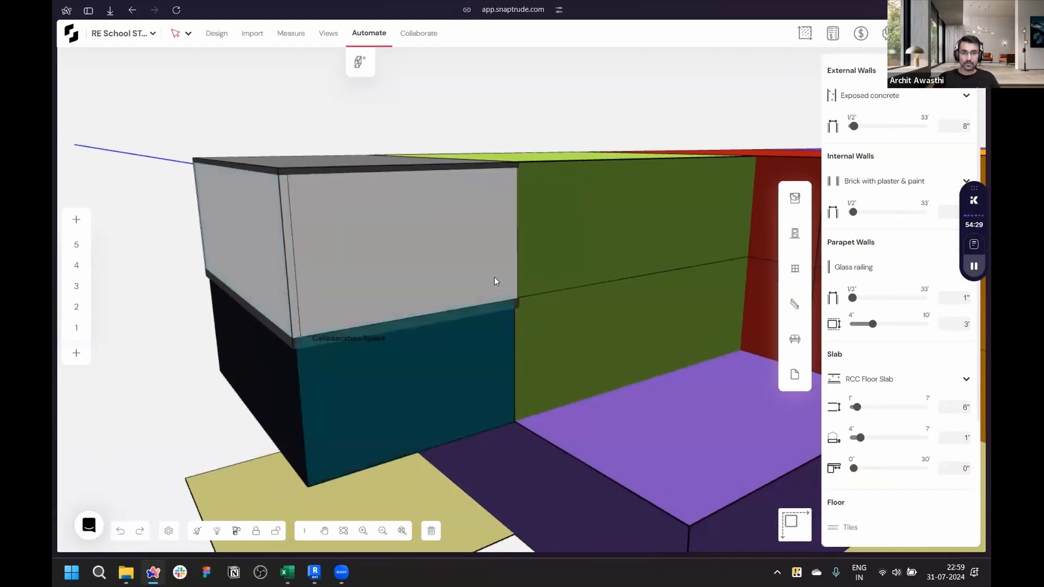
{"action": "scroll", "coordinate": [494, 276], "scroll_direction": "up", "scroll_amount": 1}
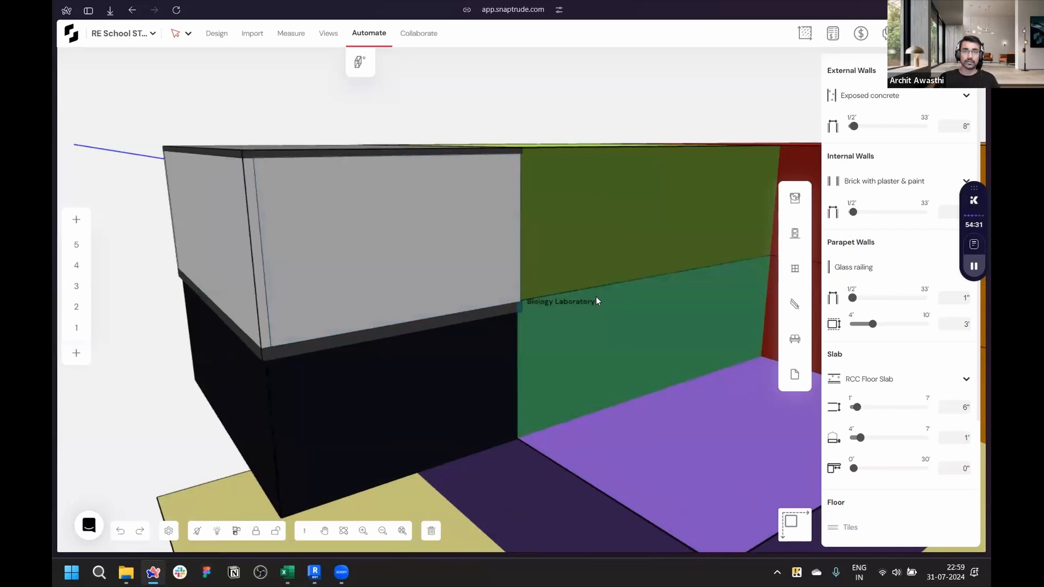
{"action": "scroll", "coordinate": [625, 305], "scroll_direction": "down", "scroll_amount": 3}
{"action": "scroll", "coordinate": [524, 298], "scroll_direction": "up", "scroll_amount": 3}
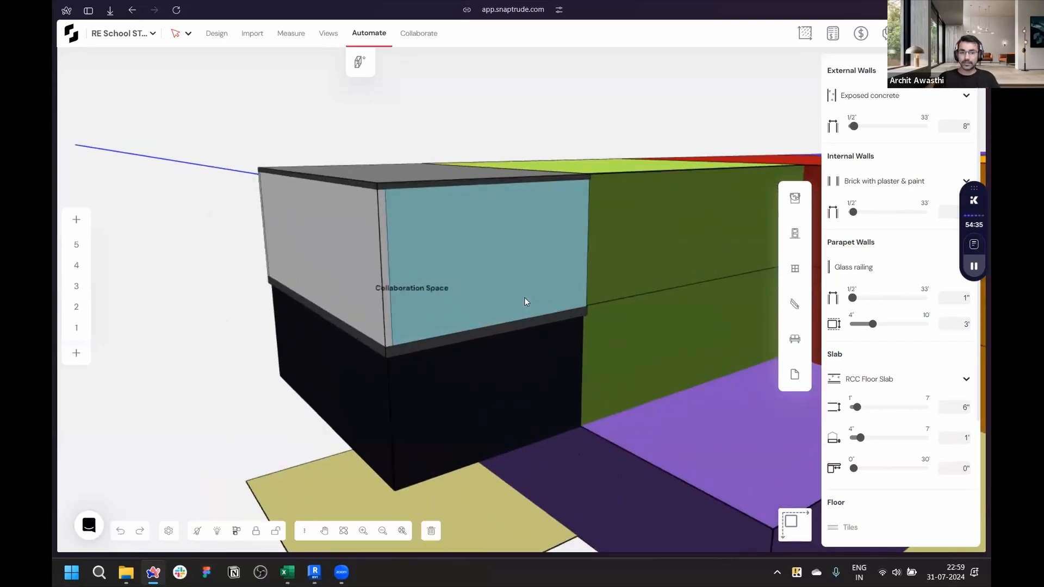
{"action": "scroll", "coordinate": [347, 249], "scroll_direction": "down", "scroll_amount": 5}
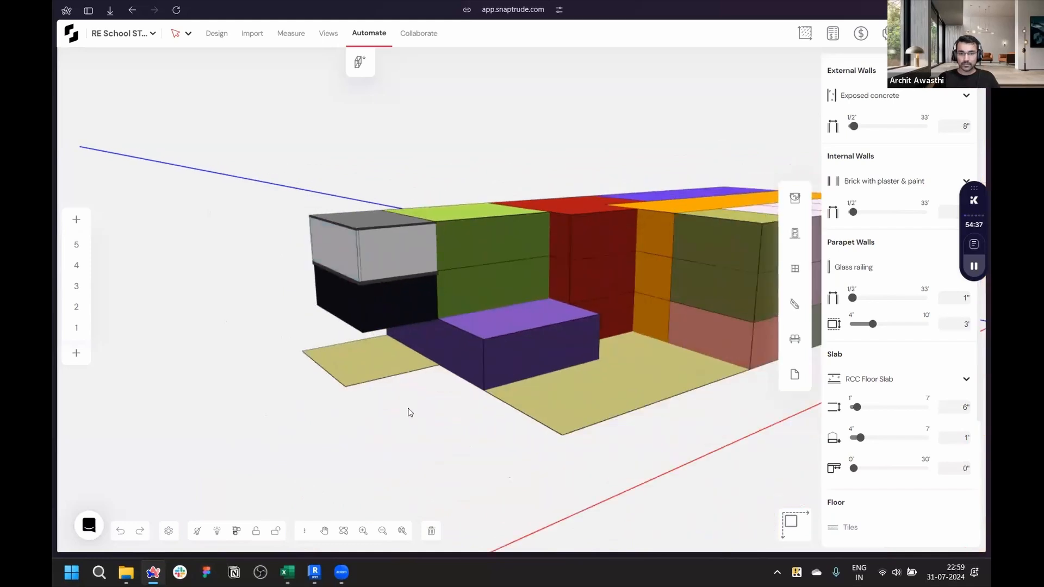
{"action": "scroll", "coordinate": [405, 409], "scroll_direction": "up", "scroll_amount": 3}
{"action": "key", "text": "Escape"}
{"action": "scroll", "coordinate": [489, 312], "scroll_direction": "down", "scroll_amount": 1}
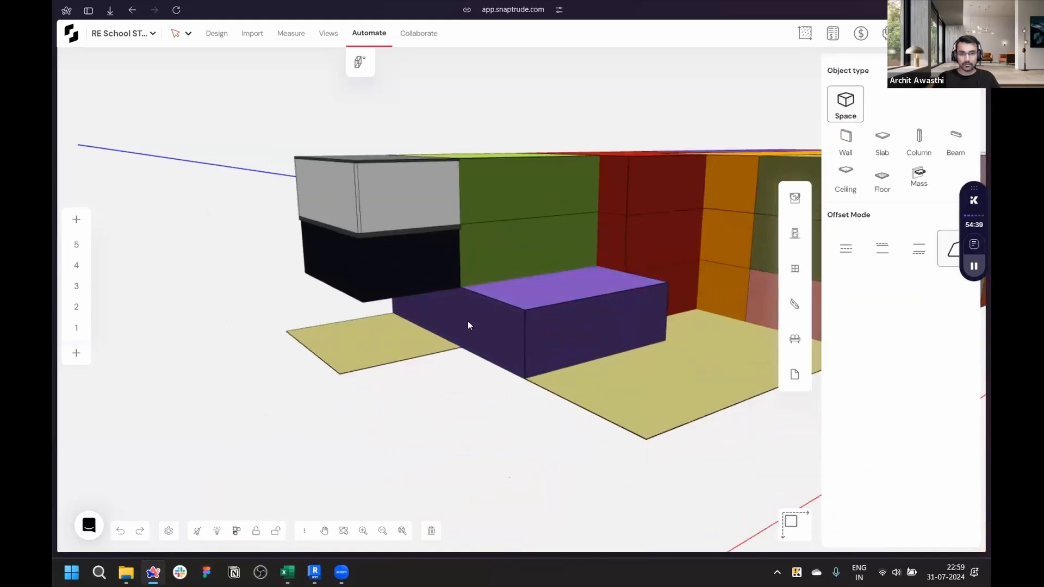
- Draw a mass about 24' by 41' on top of the purple storey-2 block, labelled Balcony
{"action": "middle_click_drag", "start_coordinate": [467, 320], "coordinate": [435, 358]}
{"action": "scroll", "coordinate": [585, 280], "scroll_direction": "up", "scroll_amount": 3}
{"action": "left_click", "coordinate": [386, 278]}
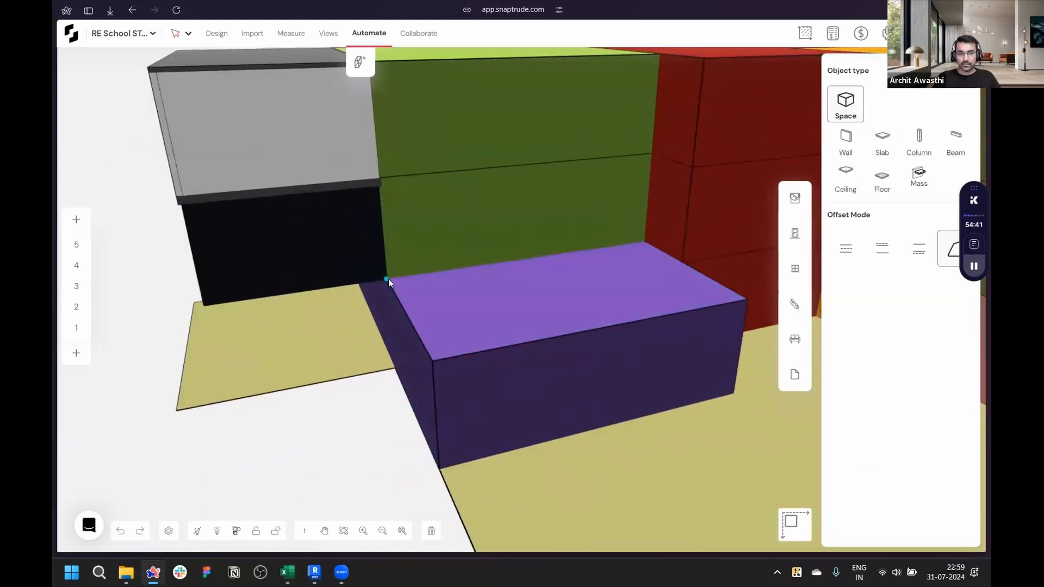
{"action": "left_click", "coordinate": [433, 361]}
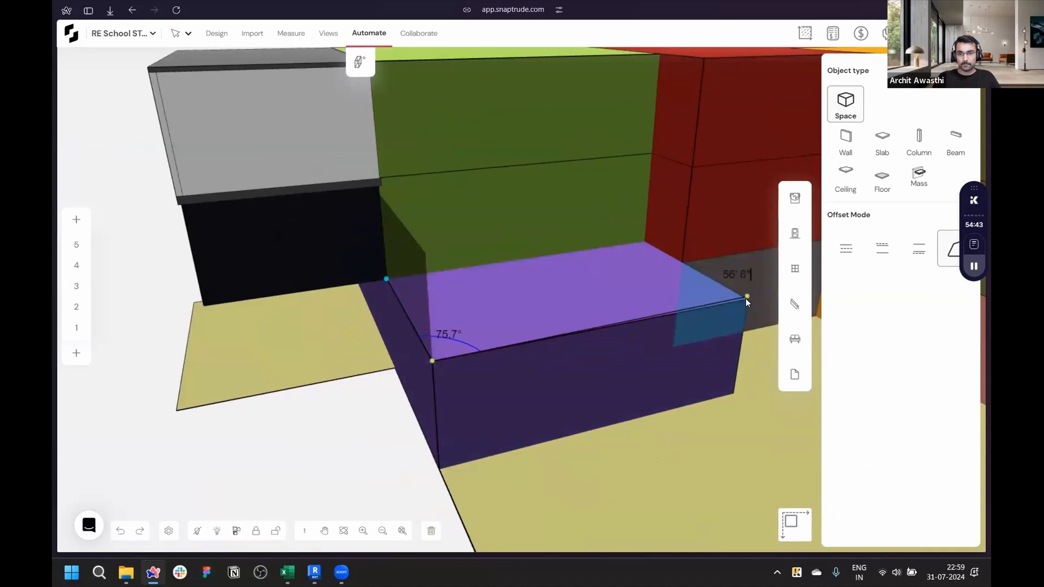
{"action": "left_click", "coordinate": [747, 300]}
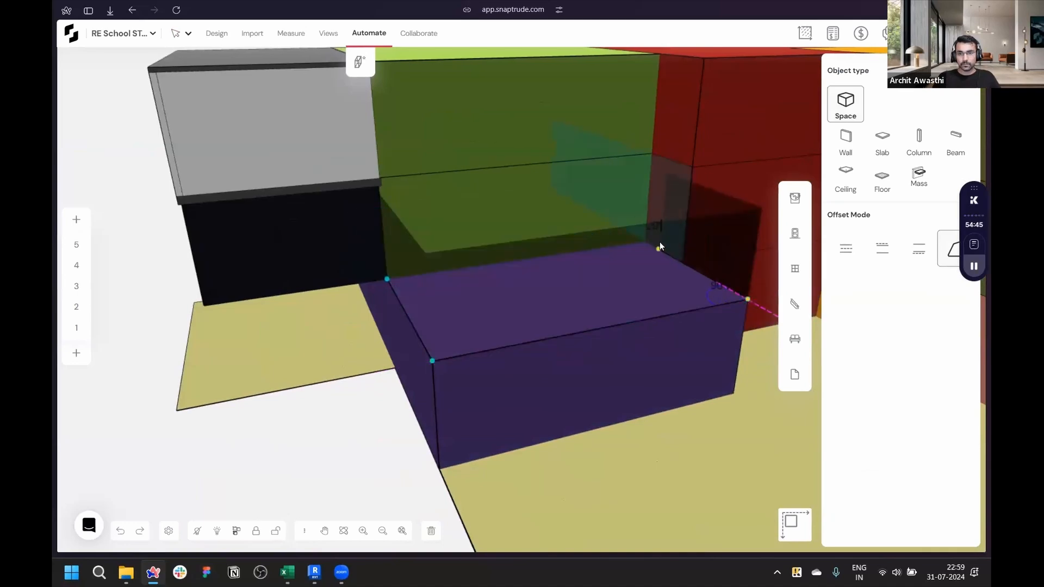
{"action": "left_click", "coordinate": [643, 240]}
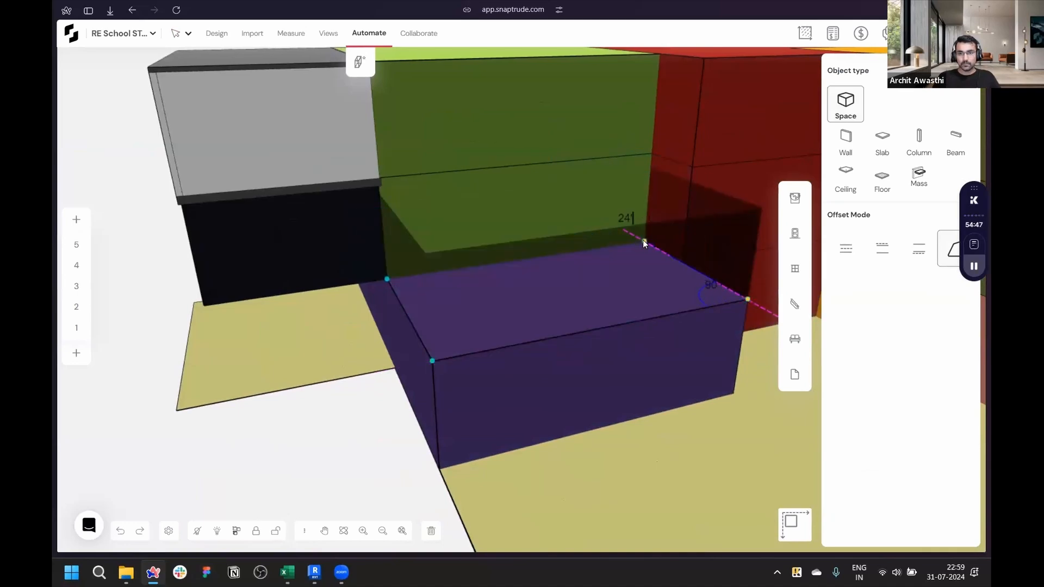
{"action": "key", "text": "Escape"}
{"action": "left_click", "coordinate": [542, 226]}
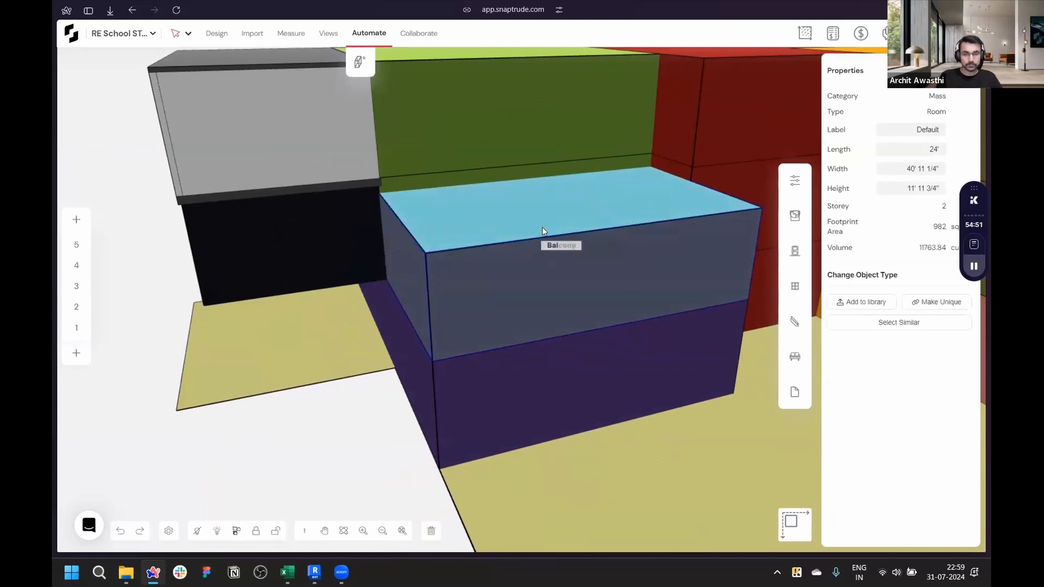
{"action": "left_click", "coordinate": [542, 253]}
{"action": "left_click", "coordinate": [543, 253]}
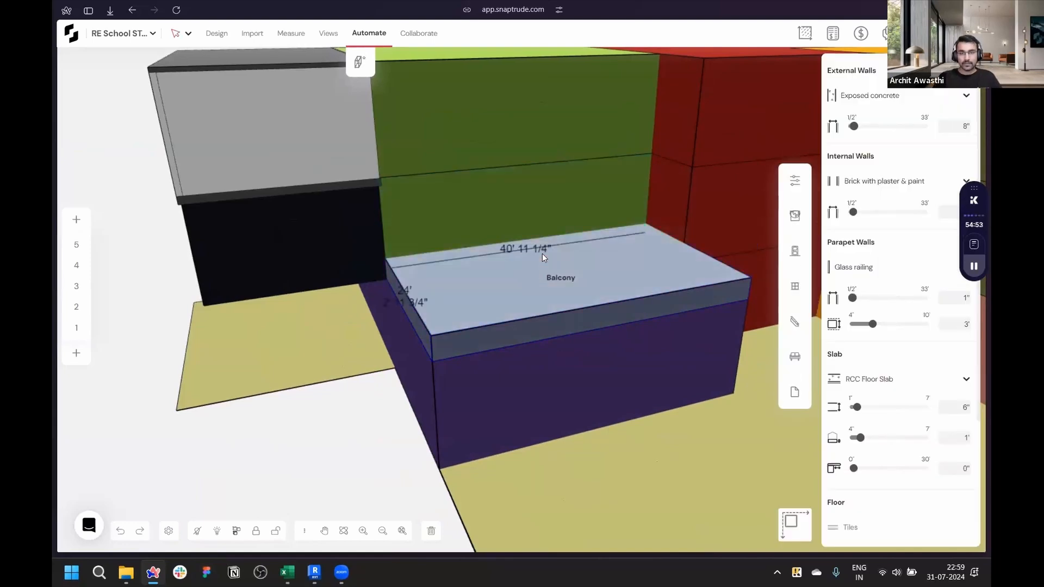
- Generate the balcony's railing and slab with Create Building
{"action": "left_click", "coordinate": [374, 34]}
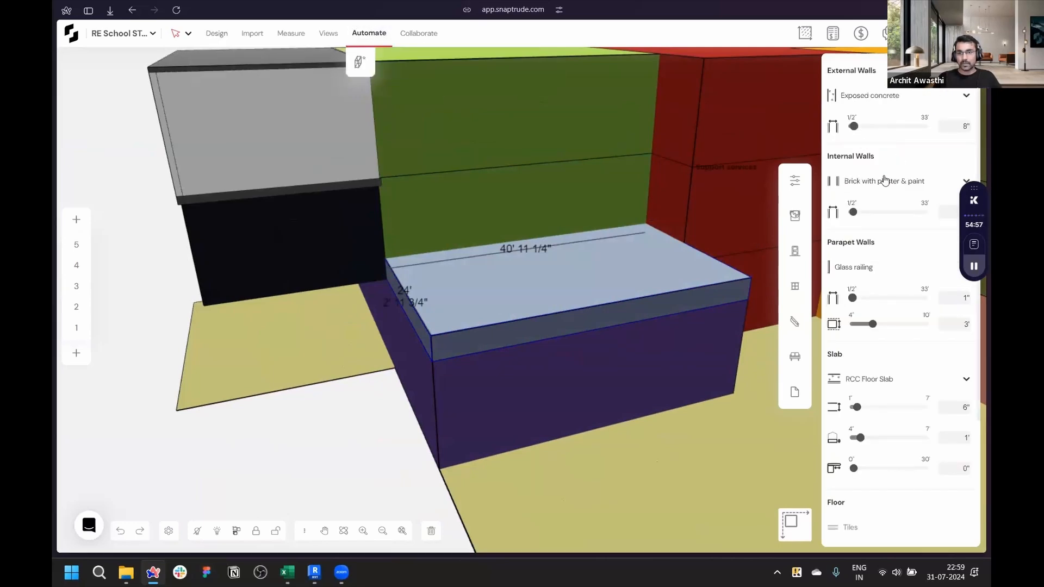
{"action": "left_click", "coordinate": [360, 63]}
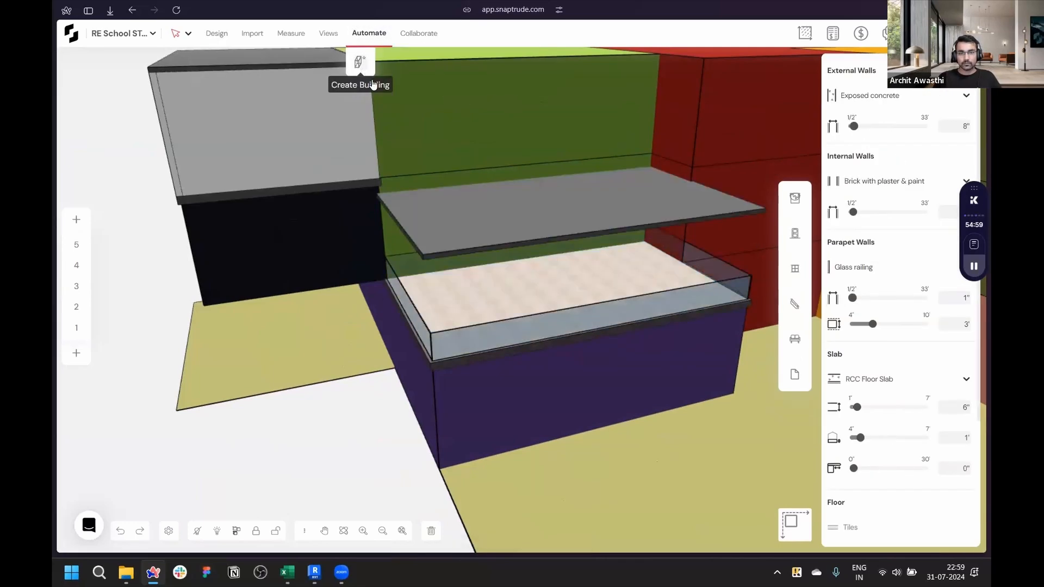
{"action": "right_click_drag", "start_coordinate": [599, 372], "coordinate": [500, 96]}
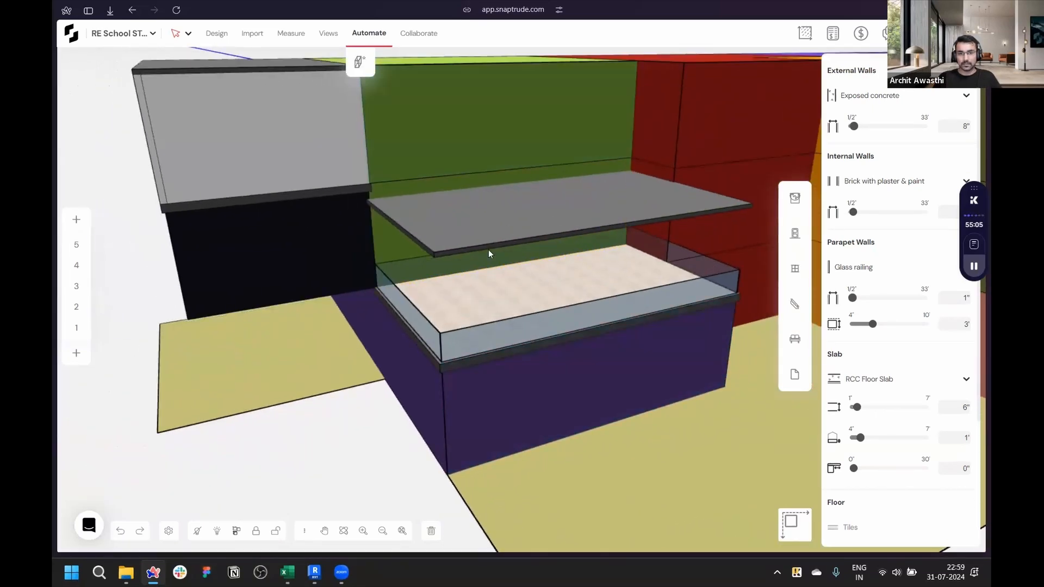
{"action": "scroll", "coordinate": [516, 339], "scroll_direction": "up", "scroll_amount": 5}
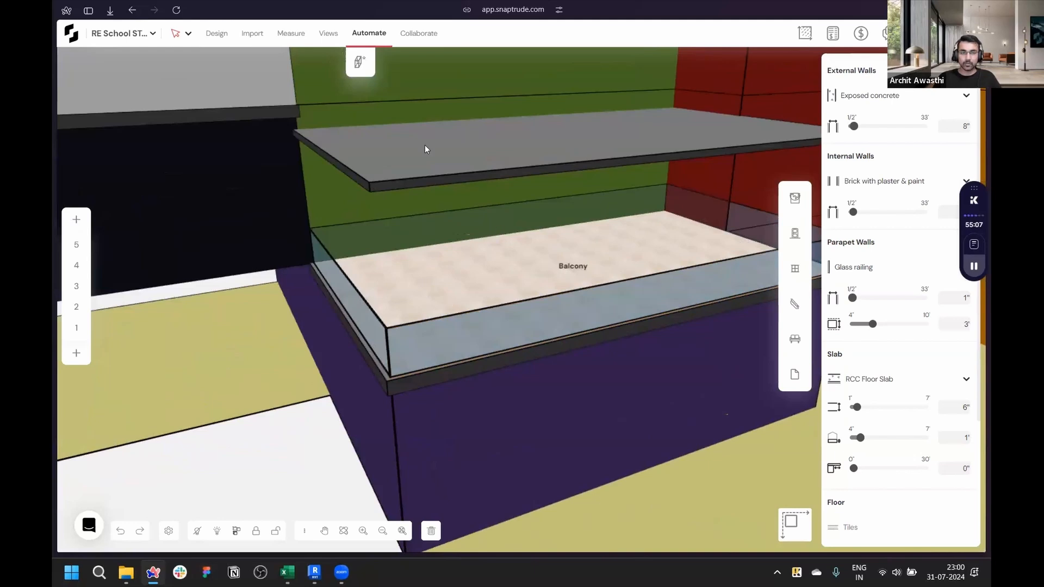
{"action": "scroll", "coordinate": [478, 265], "scroll_direction": "down", "scroll_amount": 5}
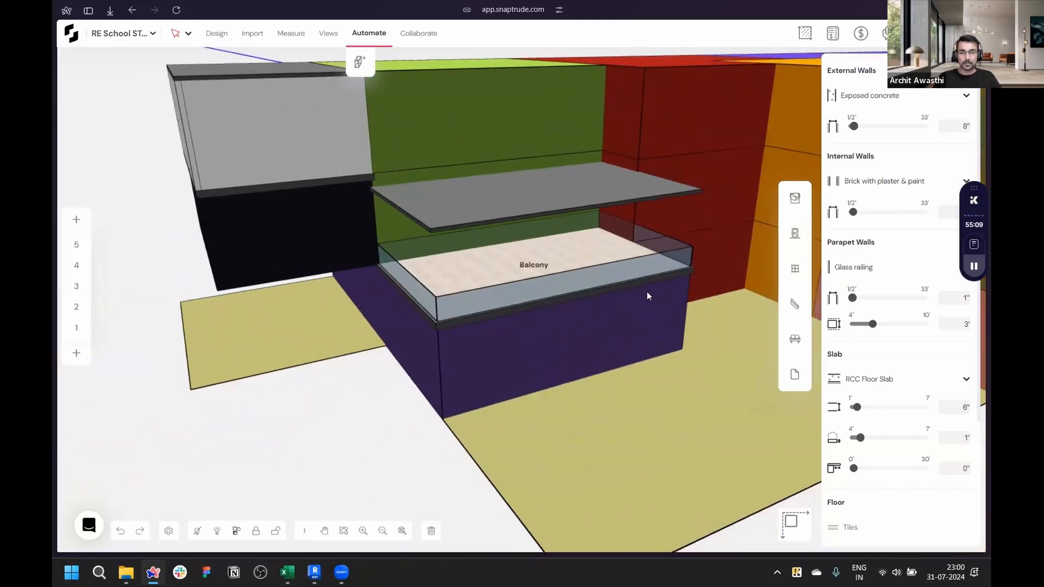
- Undo the generated balcony and the balcony mass
{"action": "middle_click_drag", "start_coordinate": [647, 293], "coordinate": [594, 287]}
{"action": "key", "text": "ctrl+z"}
{"action": "key", "text": "ctrl+z"}
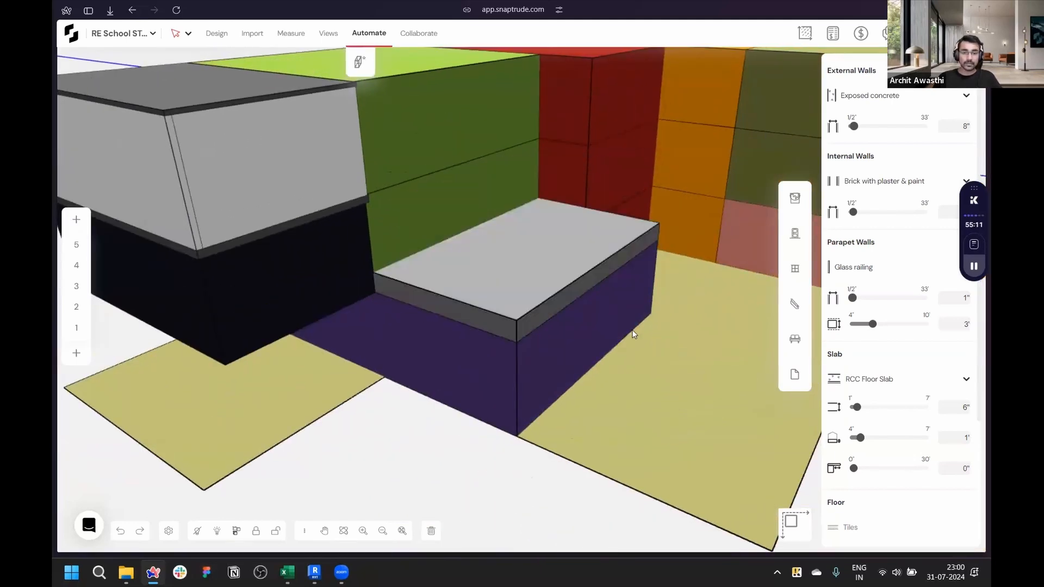
{"action": "key", "text": "ctrl+z"}
- Change the storey-3 Collaboration Space front wall's type to Exposed concrete
{"action": "scroll", "coordinate": [661, 370], "scroll_direction": "down", "scroll_amount": 6}
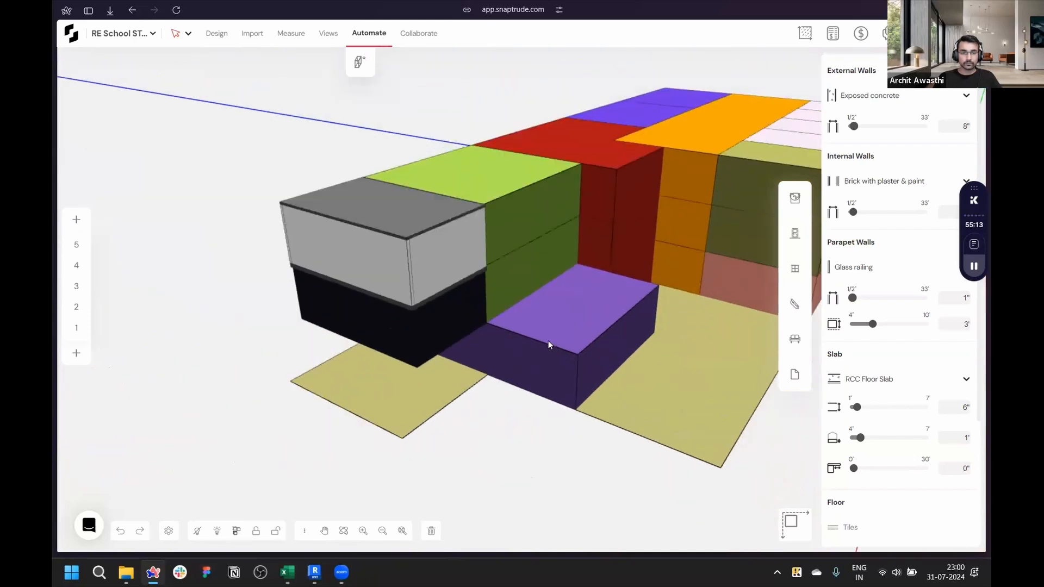
{"action": "scroll", "coordinate": [479, 293], "scroll_direction": "up", "scroll_amount": 6}
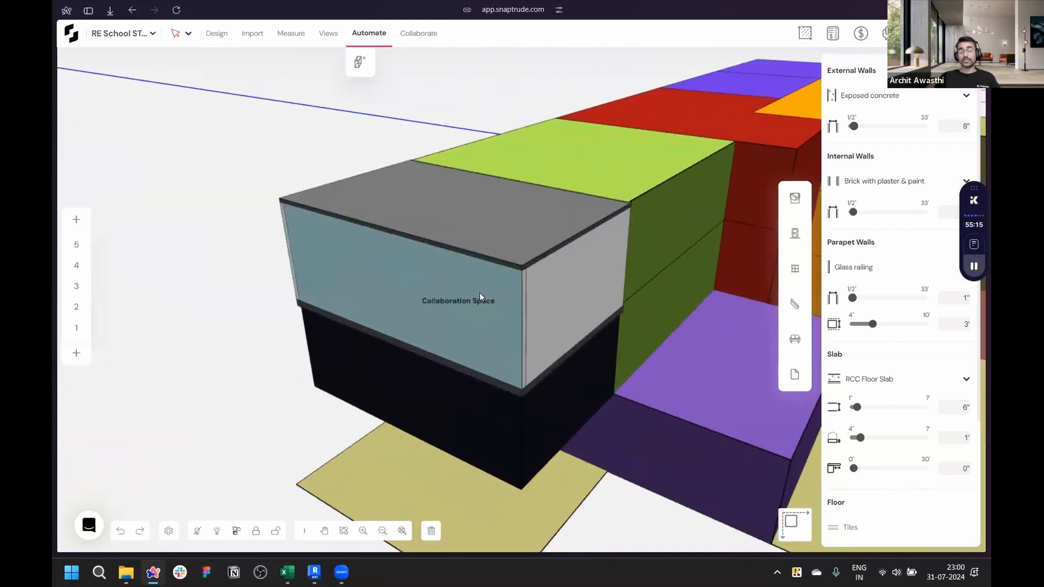
{"action": "left_click", "coordinate": [455, 278]}
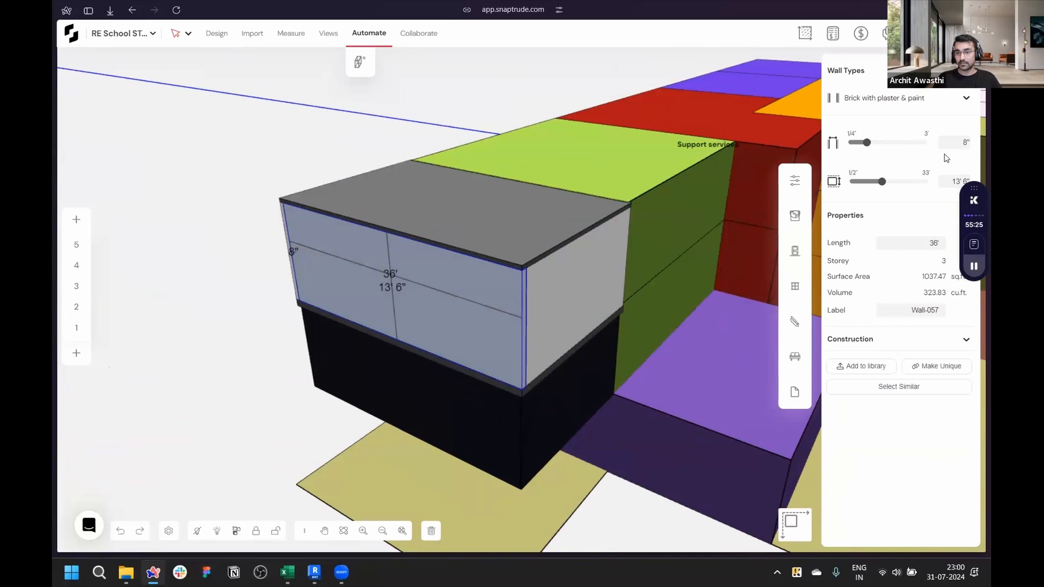
{"action": "left_click", "coordinate": [916, 101]}
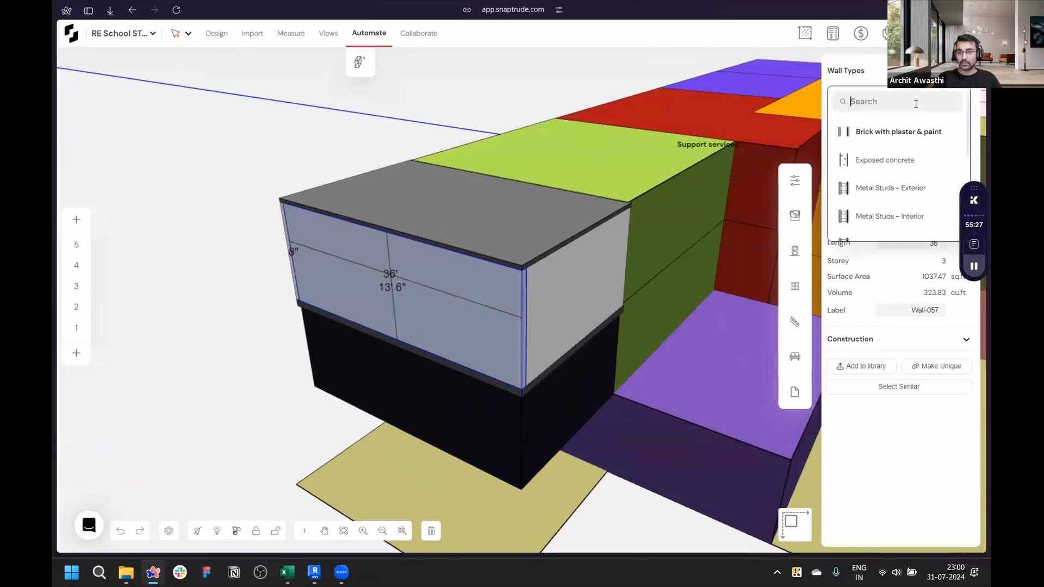
{"action": "left_click", "coordinate": [900, 161]}
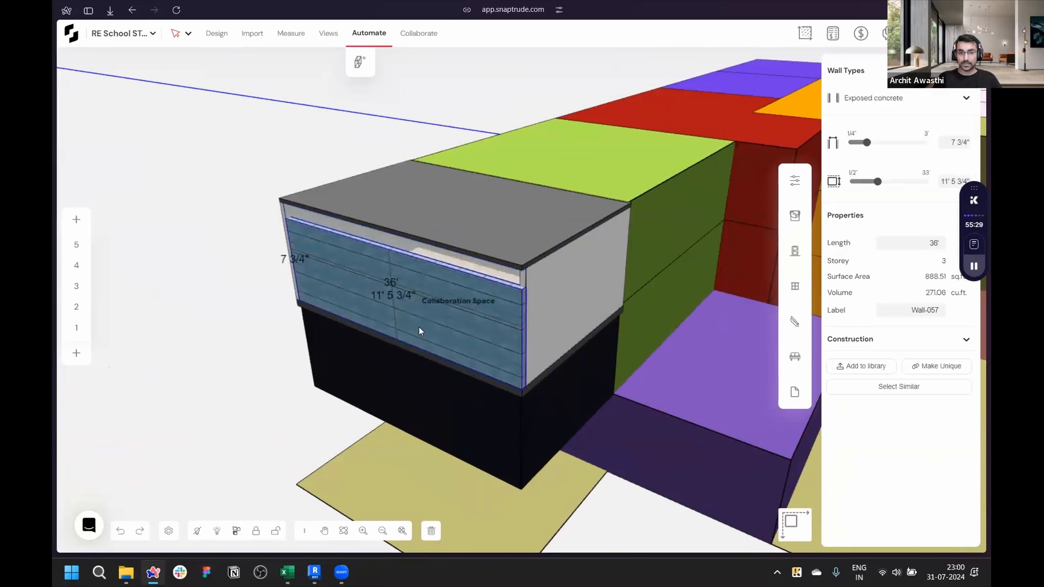
{"action": "scroll", "coordinate": [419, 327], "scroll_direction": "up", "scroll_amount": 3}
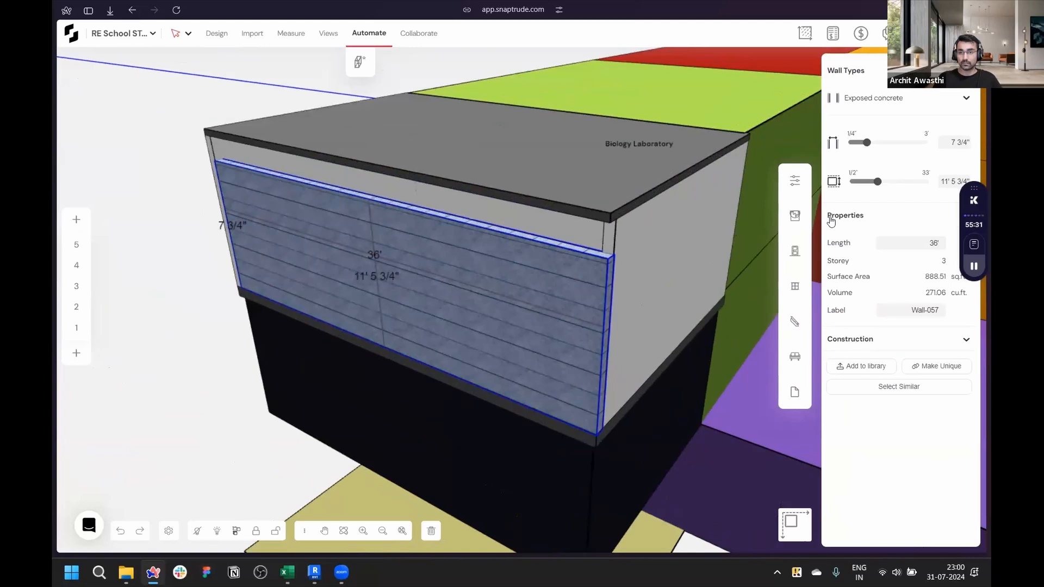
- Change the storey-3 front wall's type to Glass railing
{"action": "left_click", "coordinate": [890, 100]}
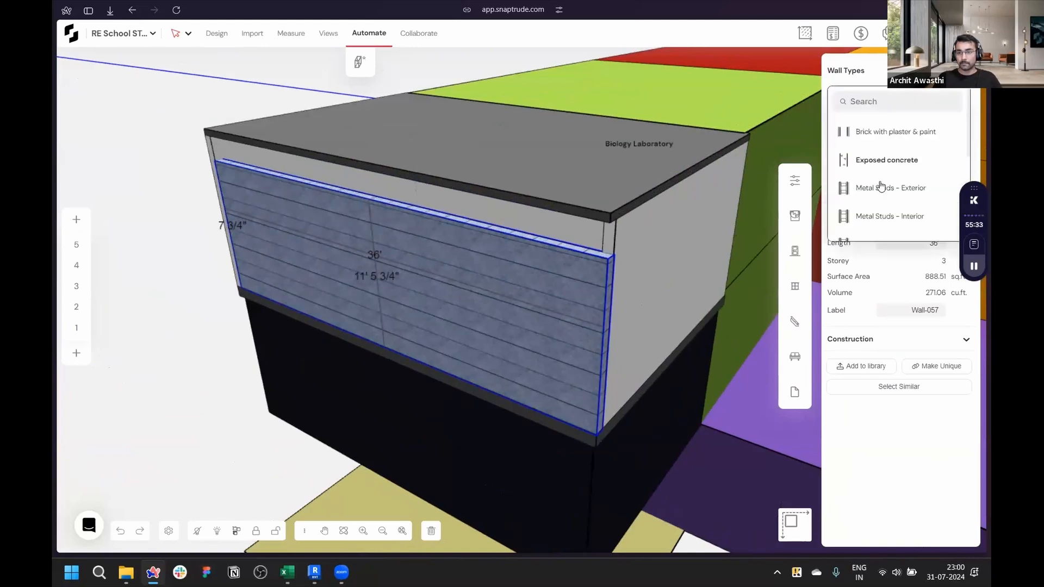
{"action": "scroll", "coordinate": [880, 186], "scroll_direction": "down", "scroll_amount": 4}
{"action": "left_click", "coordinate": [881, 174]}
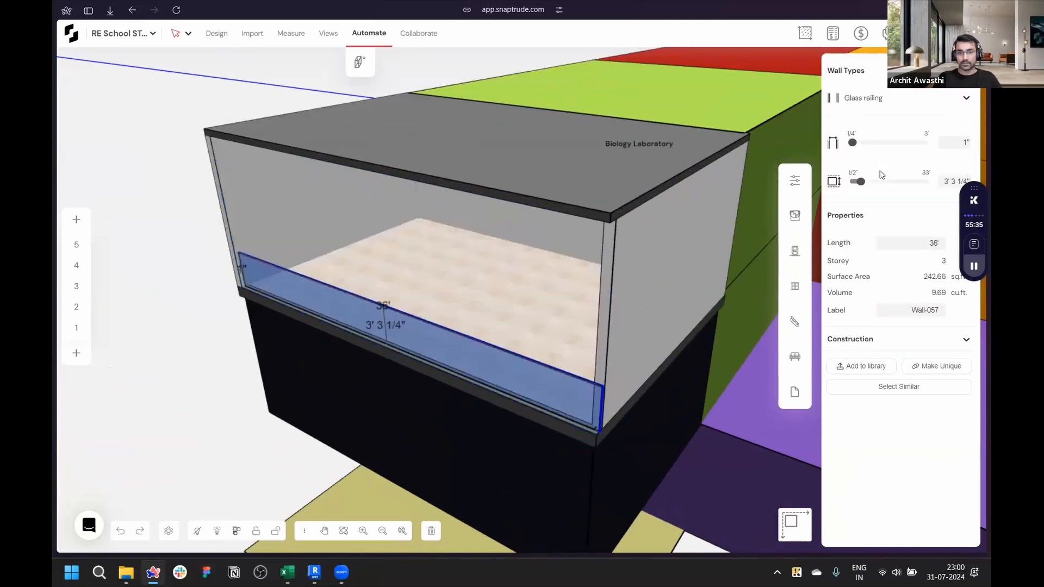
- Undo the Glass railing wall type change
{"action": "key", "text": "Escape"}
{"action": "right_click_drag", "start_coordinate": [501, 353], "coordinate": [576, 302]}
{"action": "scroll", "coordinate": [497, 312], "scroll_direction": "down", "scroll_amount": 5}
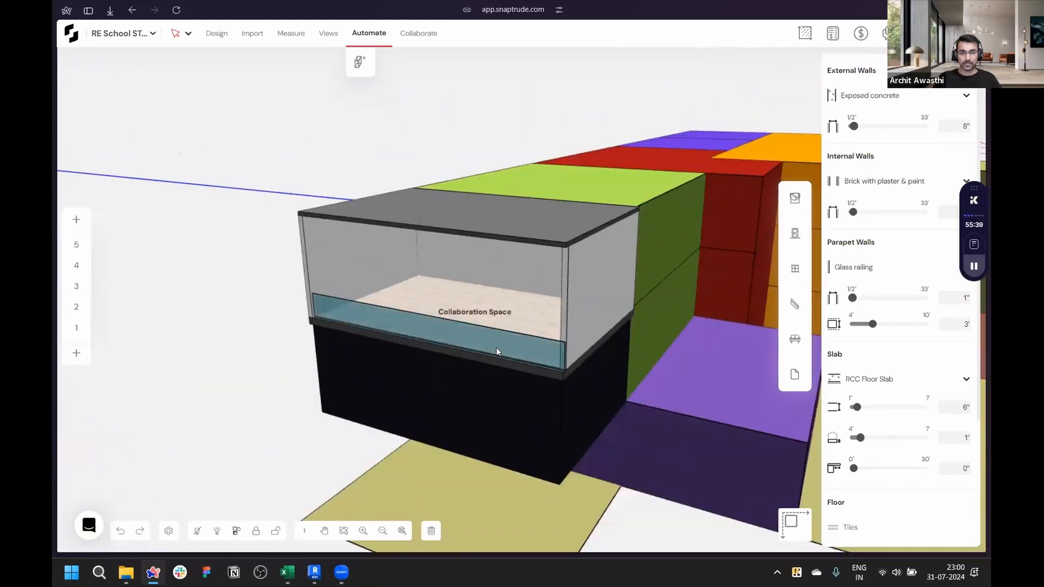
{"action": "key", "text": "ctrl+z"}
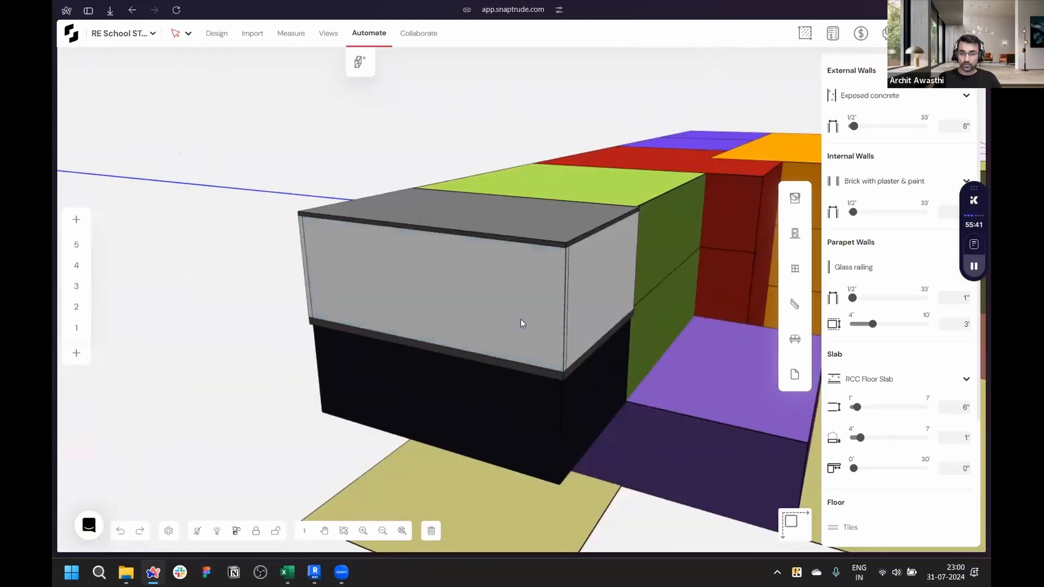
- Select the storey-3 front wall and open its wall type list to check its type
{"action": "left_click", "coordinate": [520, 318]}
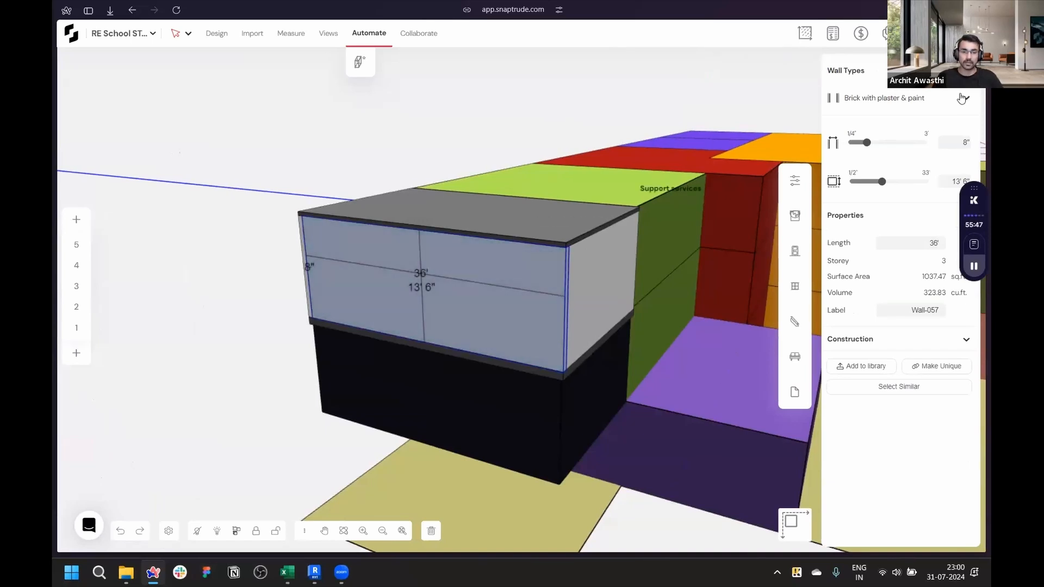
{"action": "left_click", "coordinate": [901, 99]}
{"action": "left_click", "coordinate": [902, 101]}
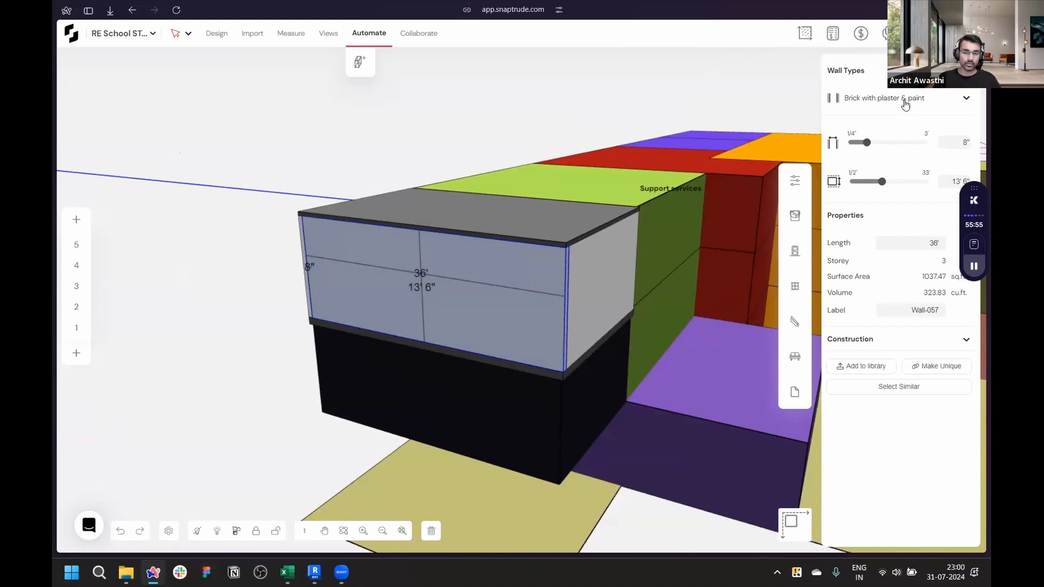
{"action": "left_click", "coordinate": [226, 347]}
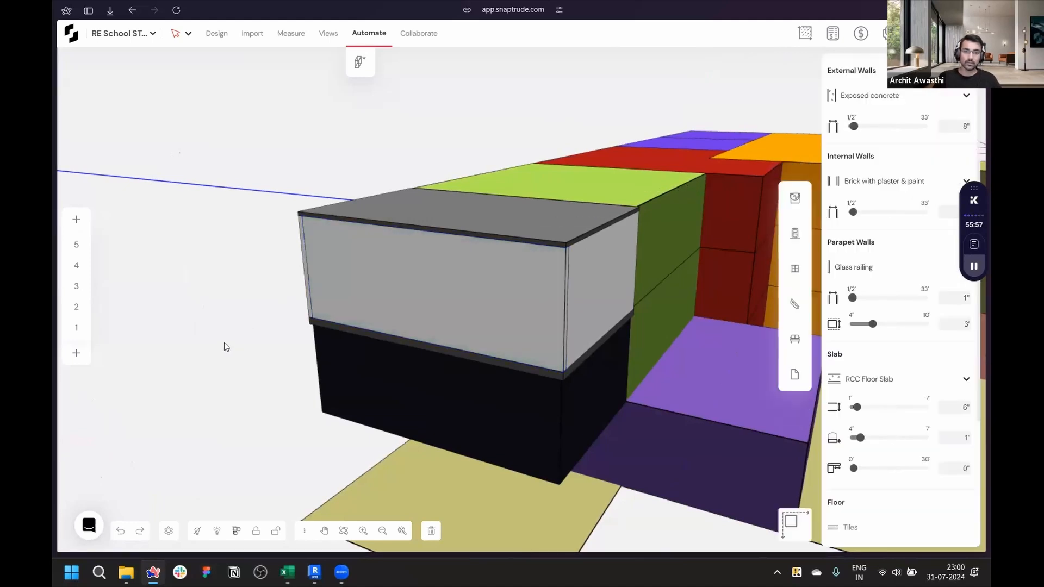
- Orbit around the massing and switch briefly to the plan view to review the mass layout
{"action": "scroll", "coordinate": [226, 346], "scroll_direction": "down", "scroll_amount": 3}
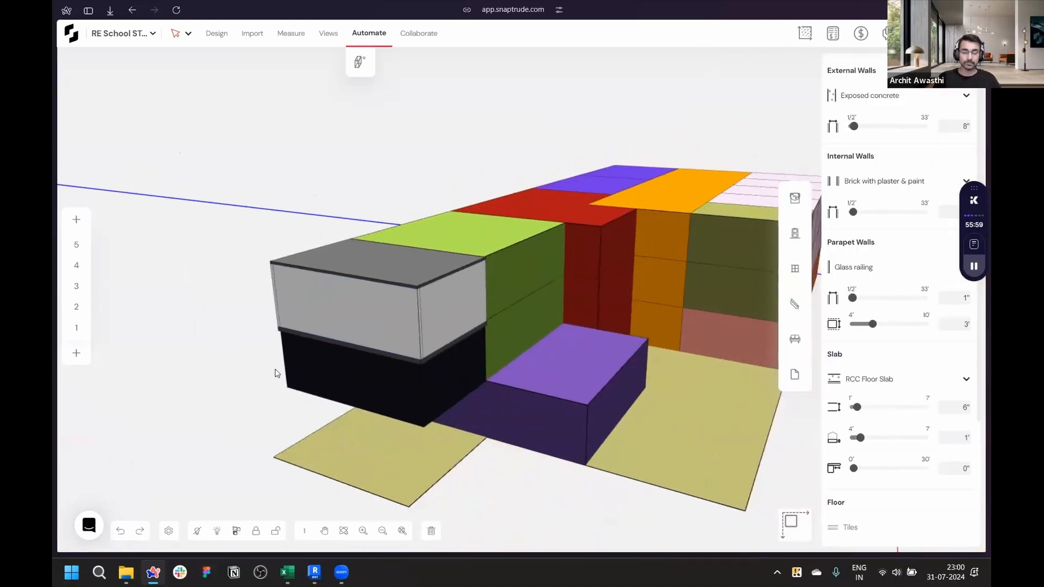
{"action": "middle_click_drag", "start_coordinate": [386, 383], "coordinate": [443, 373]}
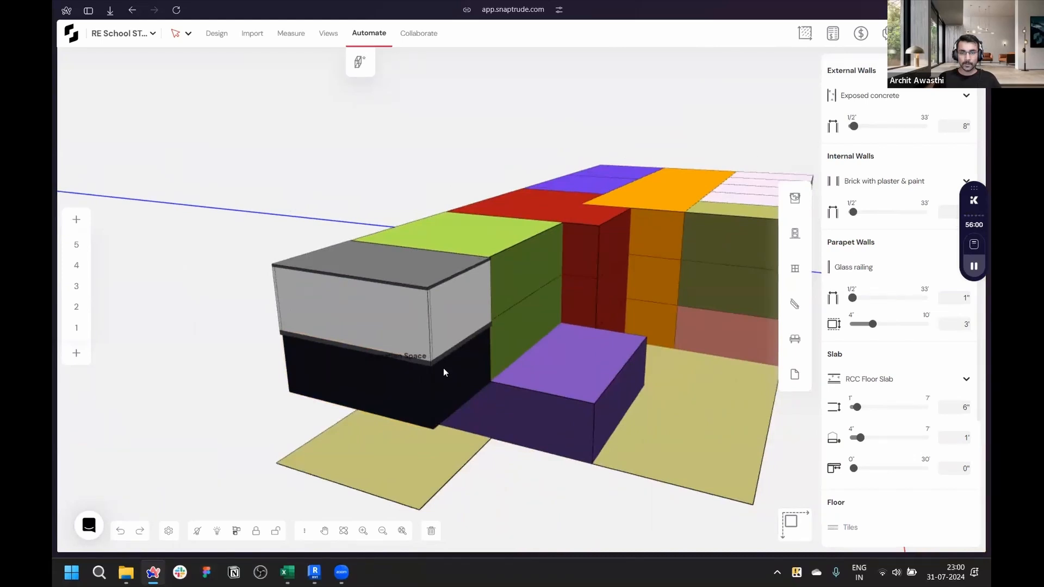
{"action": "right_click_drag", "start_coordinate": [211, 218], "coordinate": [526, 225]}
{"action": "scroll", "coordinate": [533, 208], "scroll_direction": "down", "scroll_amount": 5}
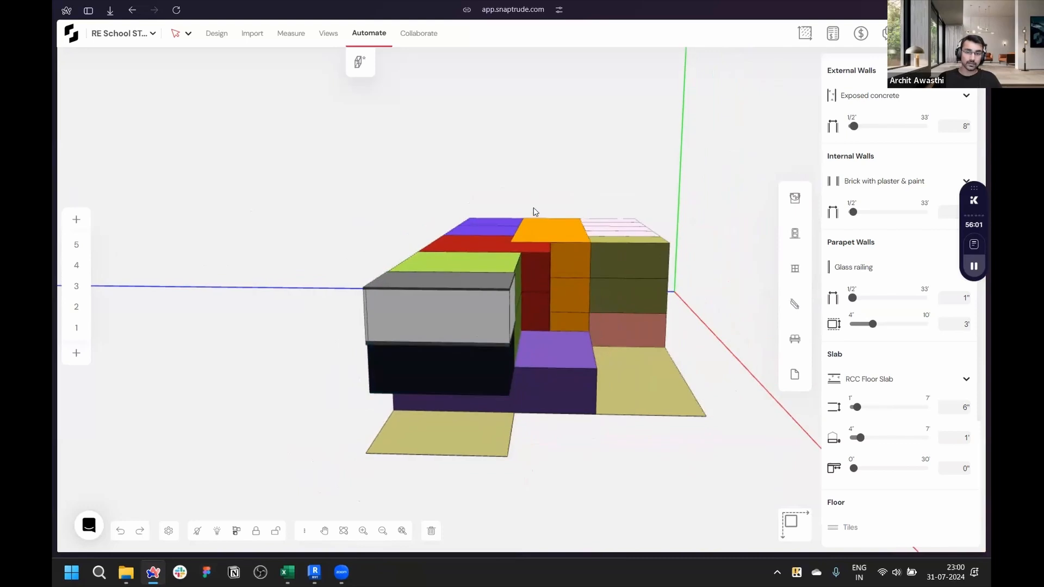
{"action": "right_click_drag", "start_coordinate": [534, 212], "coordinate": [283, 422]}
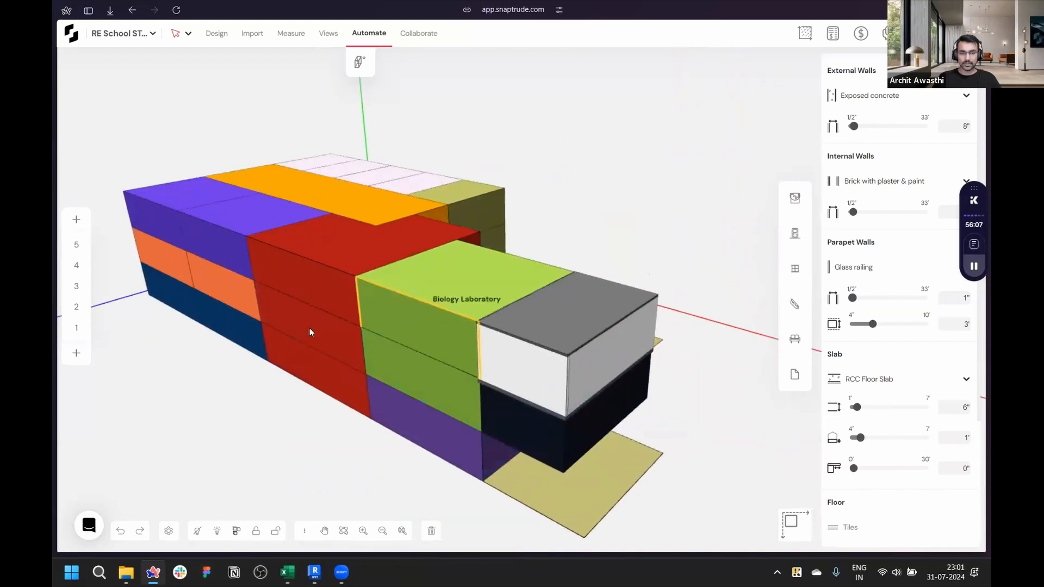
{"action": "right_click_drag", "start_coordinate": [317, 334], "coordinate": [557, 489]}
{"action": "scroll", "coordinate": [513, 320], "scroll_direction": "down", "scroll_amount": 3}
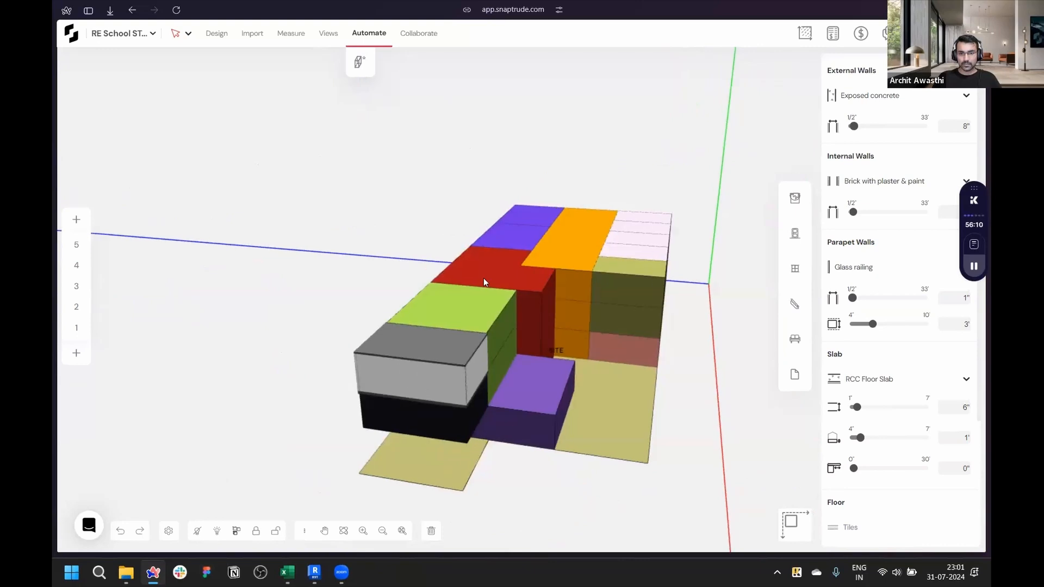
{"action": "right_click_drag", "start_coordinate": [484, 278], "coordinate": [607, 451]}
{"action": "key", "text": "2"}
{"action": "scroll", "coordinate": [337, 72], "scroll_direction": "down", "scroll_amount": 5}
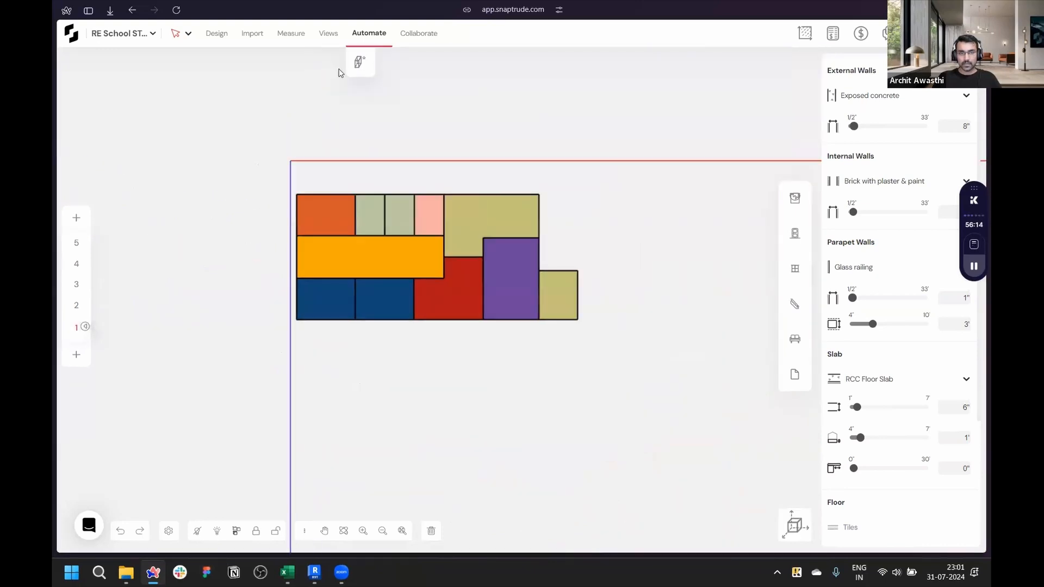
{"action": "scroll", "coordinate": [338, 72], "scroll_direction": "up", "scroll_amount": 5}
{"action": "scroll", "coordinate": [339, 69], "scroll_direction": "up", "scroll_amount": 2}
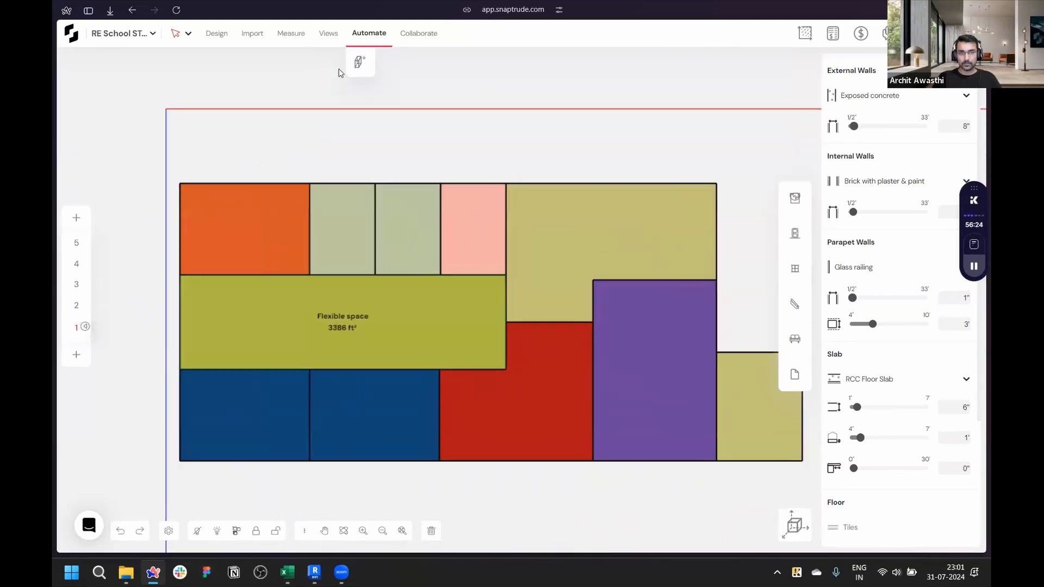
{"action": "left_click", "coordinate": [794, 525]}
- Select the front block of masses and generate the building with Brick with plaster & paint external walls
{"action": "right_click_drag", "start_coordinate": [339, 163], "coordinate": [462, 130]}
{"action": "left_click_drag", "start_coordinate": [462, 288], "coordinate": [609, 410]}
{"action": "left_click", "coordinate": [888, 95]}
{"action": "left_click", "coordinate": [888, 129]}
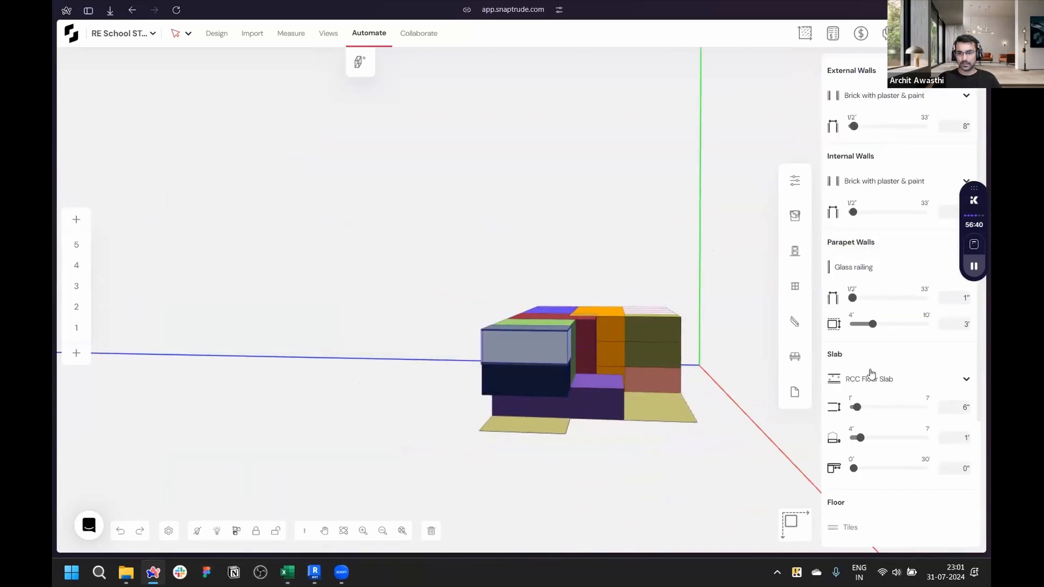
{"action": "scroll", "coordinate": [870, 373], "scroll_direction": "down", "scroll_amount": 3}
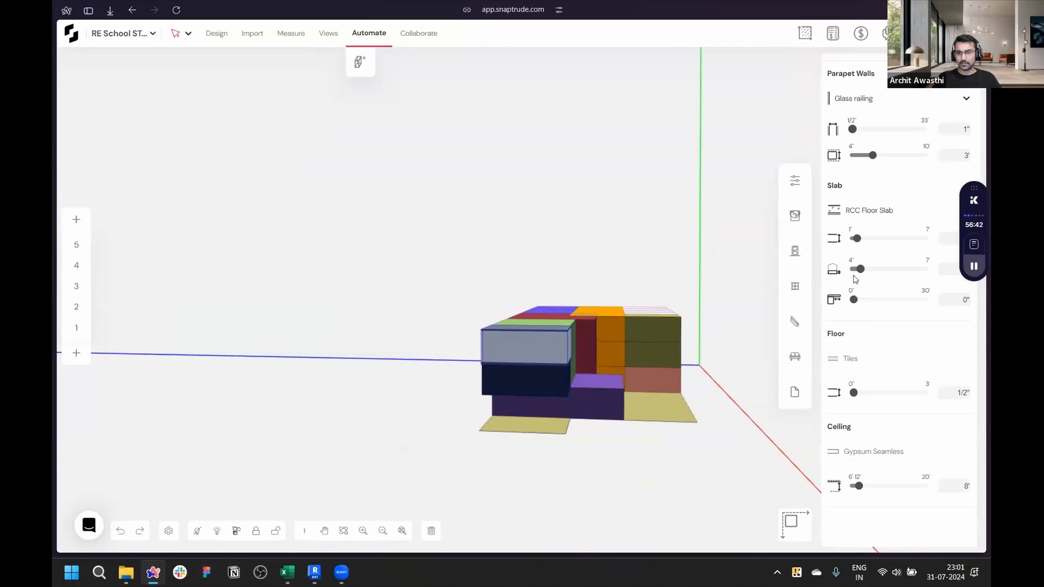
{"action": "scroll", "coordinate": [855, 279], "scroll_direction": "up", "scroll_amount": 3}
{"action": "left_click", "coordinate": [364, 64]}
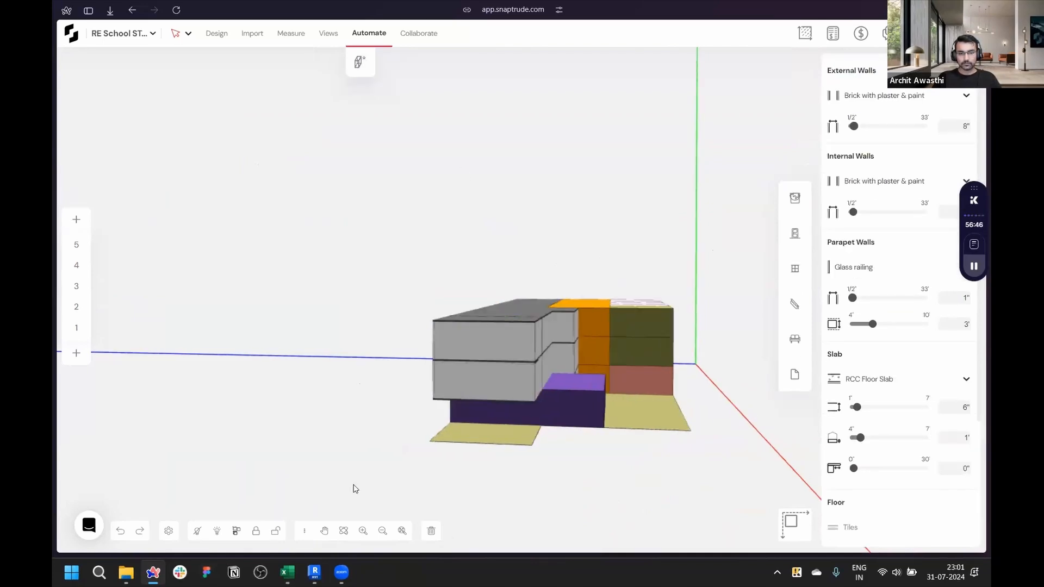
- Select the storey-1 Multi-Purpose Room mass and try Create Building on it
{"action": "middle_click_drag", "start_coordinate": [718, 420], "coordinate": [720, 422]}
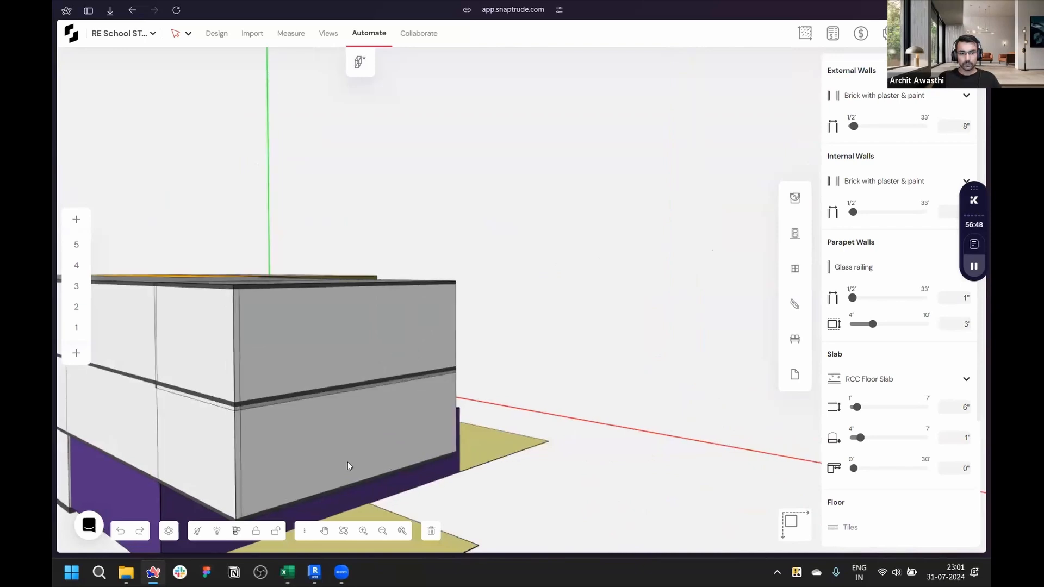
{"action": "scroll", "coordinate": [347, 462], "scroll_direction": "down", "scroll_amount": 5}
{"action": "scroll", "coordinate": [347, 462], "scroll_direction": "up", "scroll_amount": 3}
{"action": "middle_click_drag", "start_coordinate": [651, 469], "coordinate": [174, 494]}
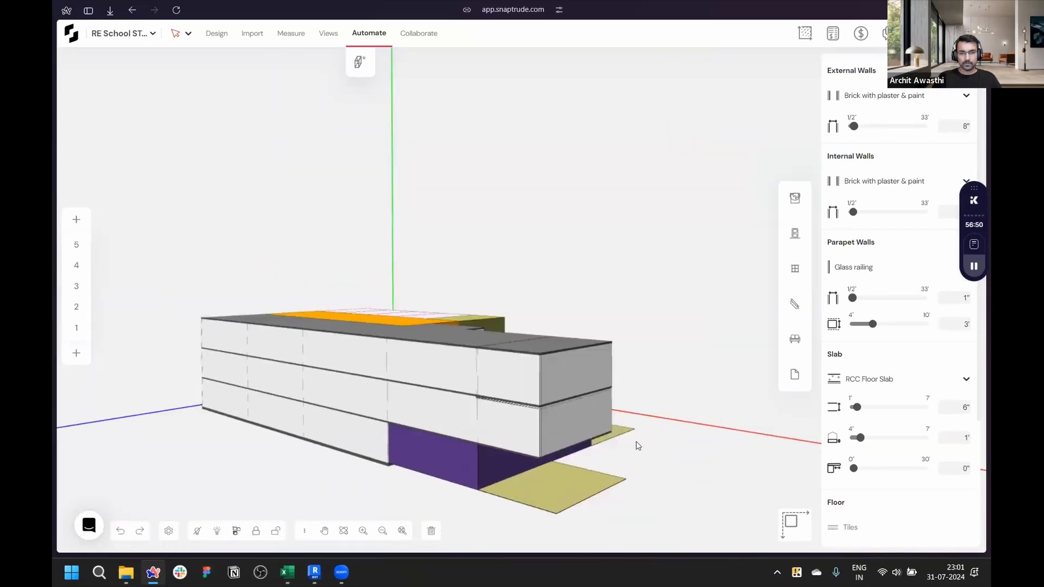
{"action": "scroll", "coordinate": [652, 405], "scroll_direction": "up", "scroll_amount": 3}
{"action": "scroll", "coordinate": [583, 478], "scroll_direction": "up", "scroll_amount": 3}
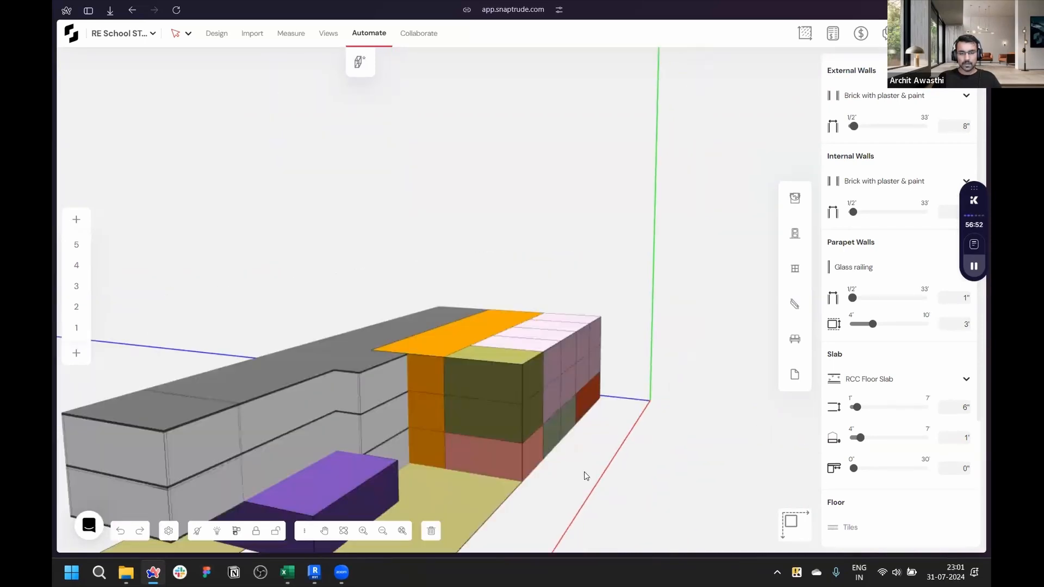
{"action": "scroll", "coordinate": [614, 424], "scroll_direction": "down", "scroll_amount": 4}
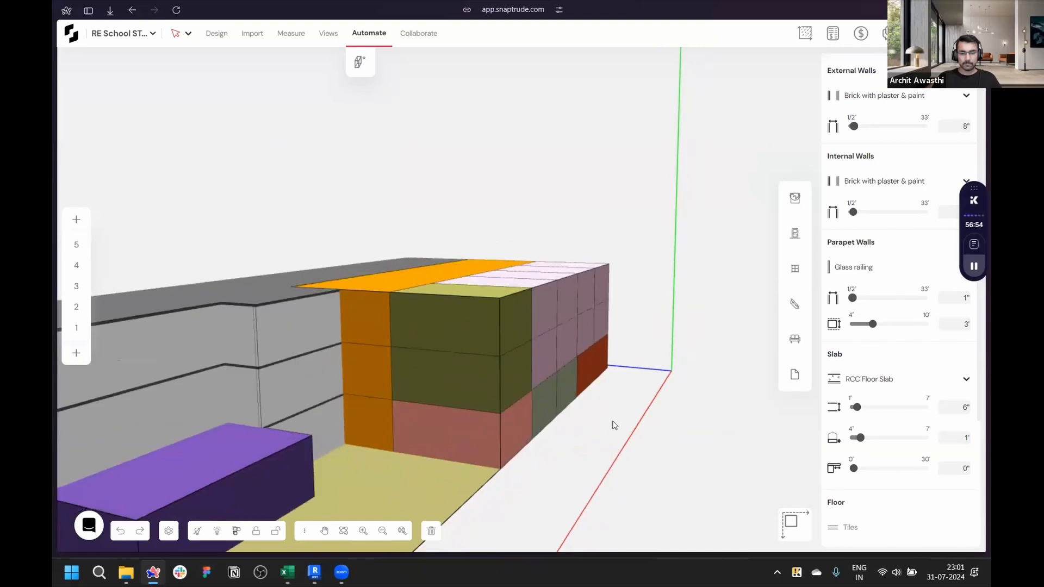
{"action": "middle_click_drag", "start_coordinate": [473, 269], "coordinate": [584, 265]}
{"action": "middle_click_drag", "start_coordinate": [506, 275], "coordinate": [464, 303]}
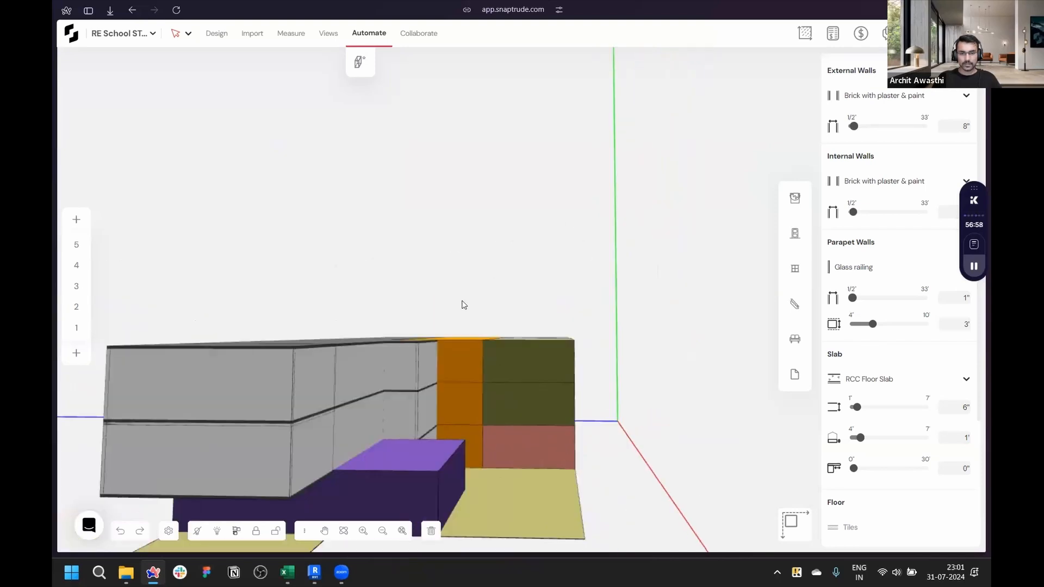
{"action": "left_click", "coordinate": [428, 460]}
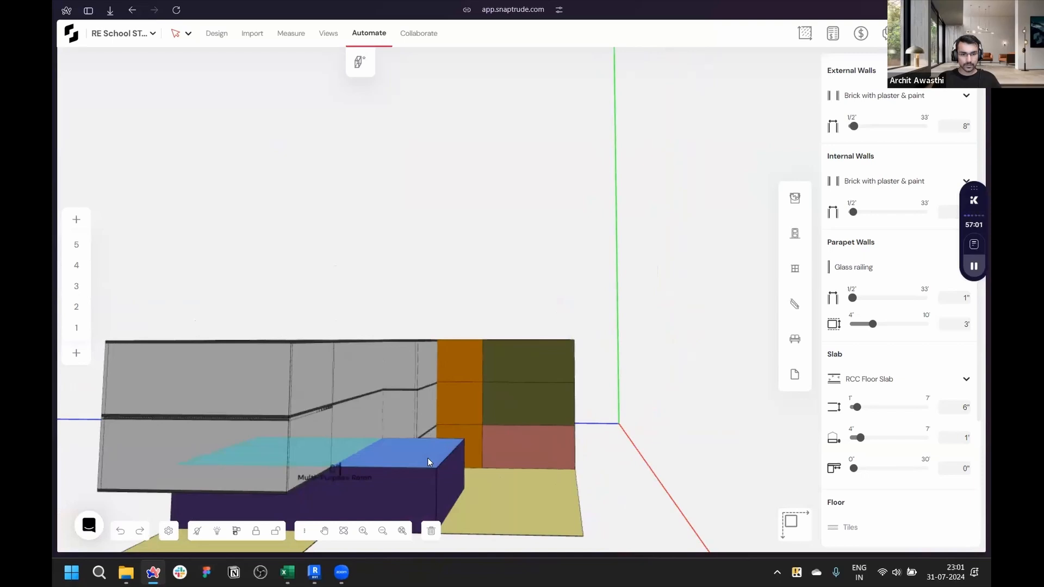
{"action": "left_click", "coordinate": [410, 480]}
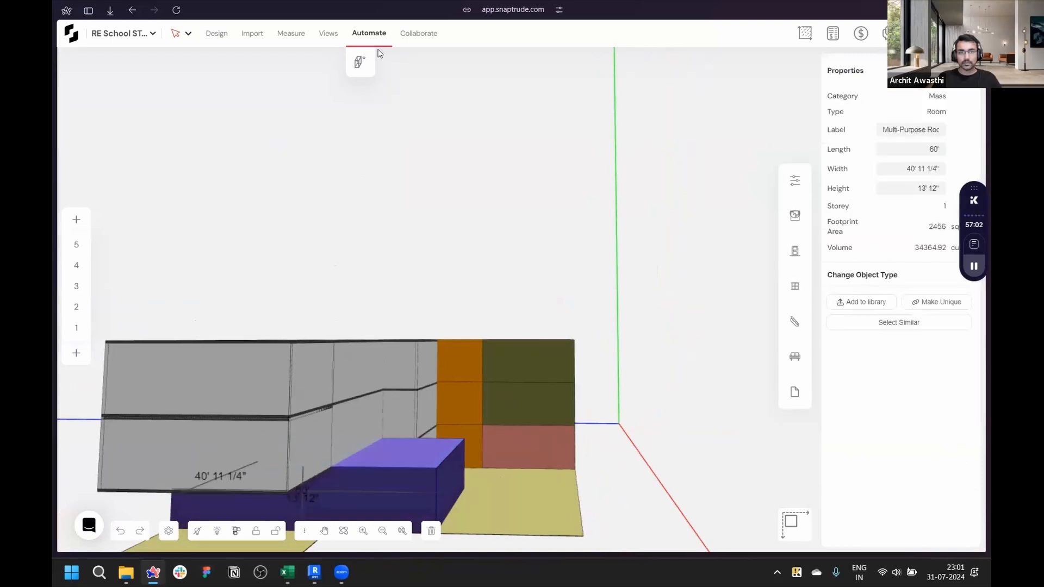
{"action": "left_click", "coordinate": [359, 62]}
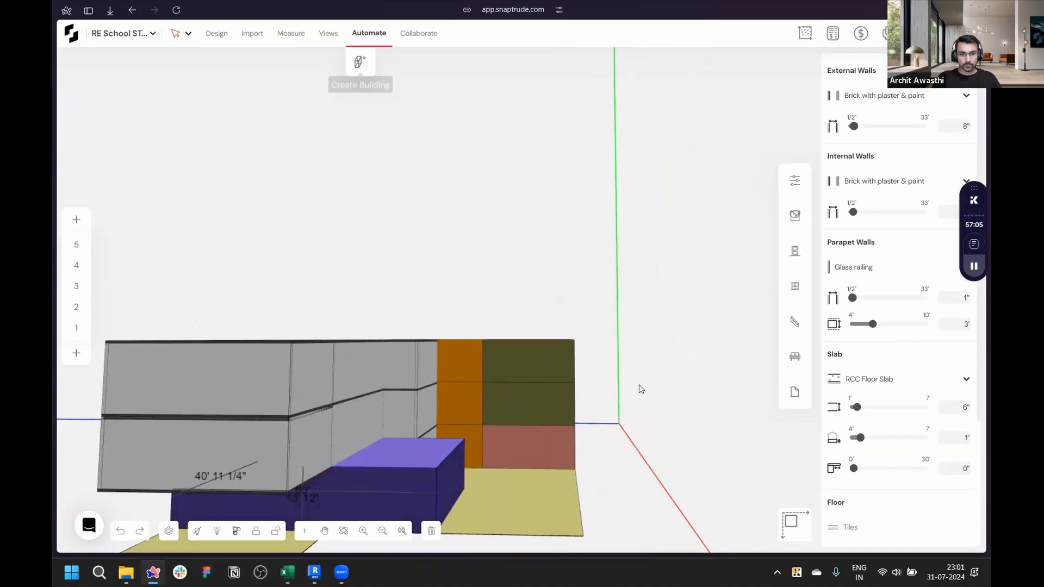
- Select the rear block of masses and generate the building with Curtain Wall with Mullions external walls
{"action": "left_click_drag", "start_coordinate": [458, 245], "coordinate": [629, 462]}
{"action": "right_click_drag", "start_coordinate": [597, 516], "coordinate": [228, 497]}
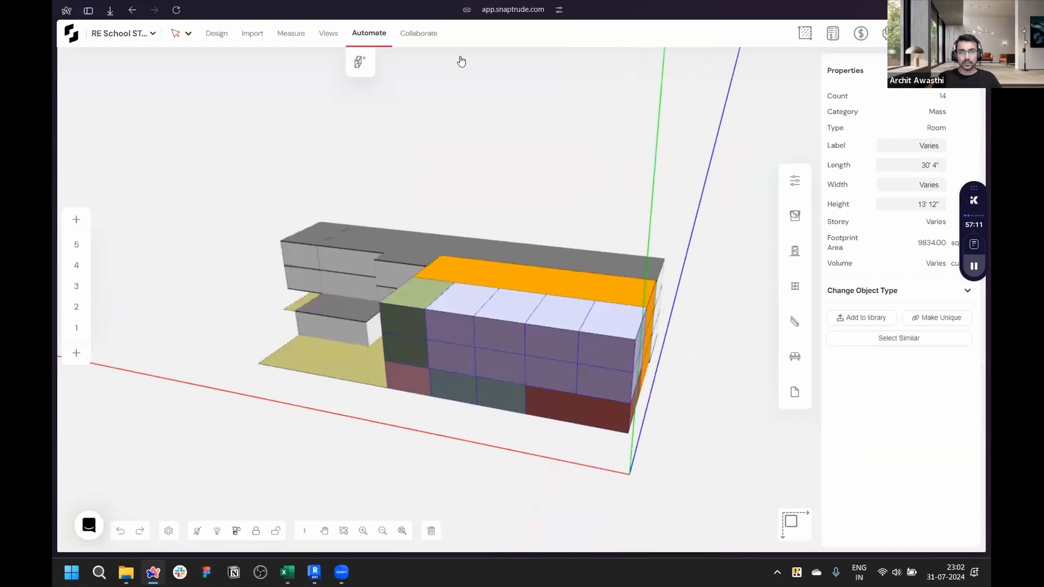
{"action": "left_click", "coordinate": [927, 97]}
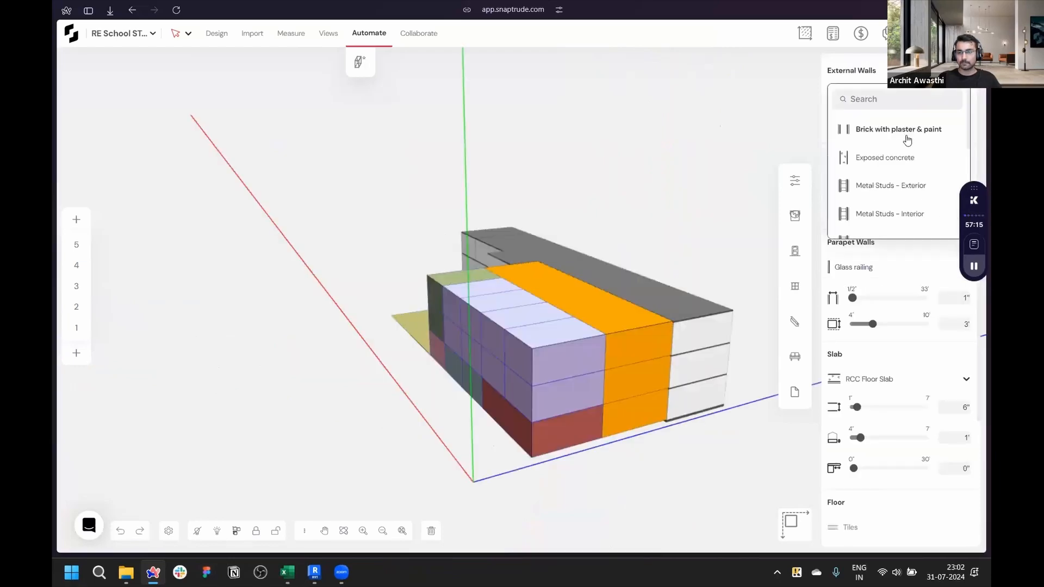
{"action": "scroll", "coordinate": [906, 142], "scroll_direction": "down", "scroll_amount": 4}
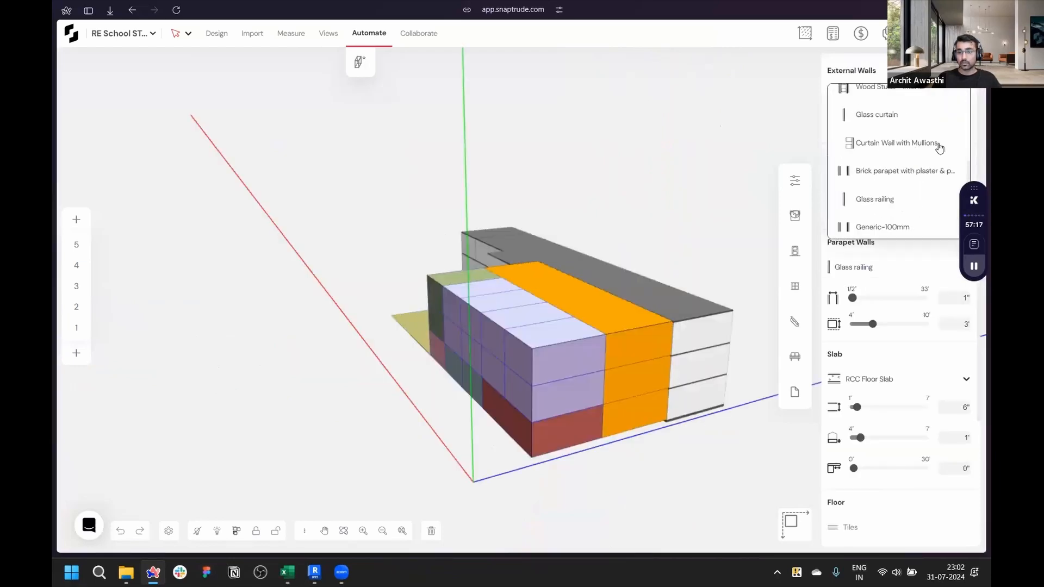
{"action": "left_click", "coordinate": [919, 143]}
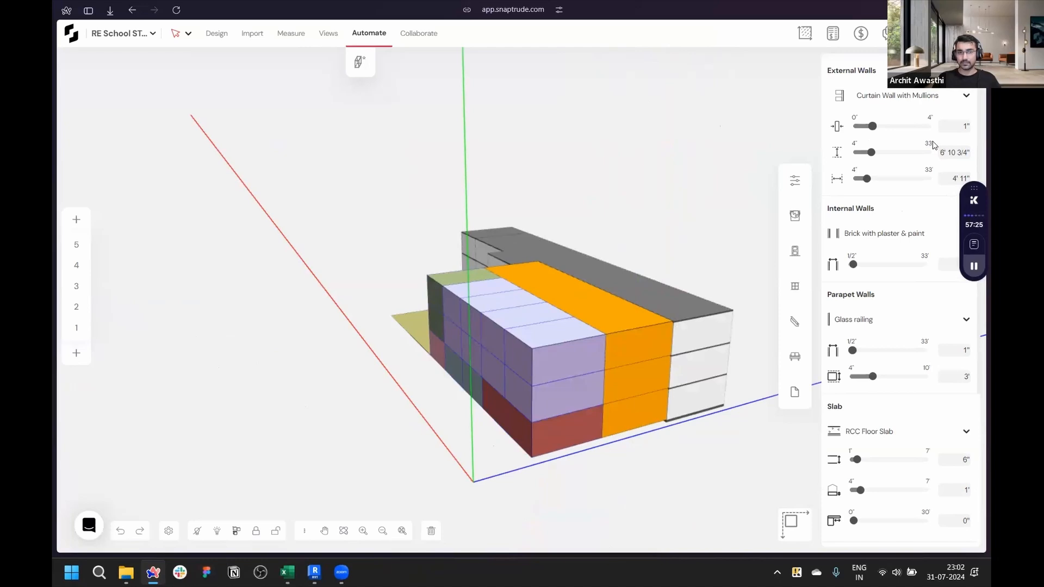
{"action": "left_click", "coordinate": [361, 63]}
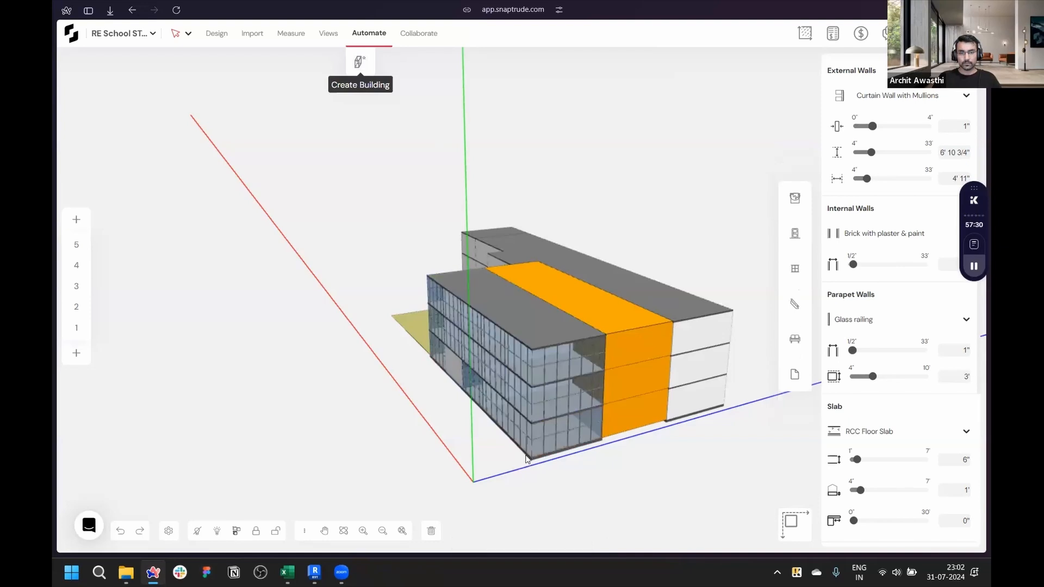
- Orbit and zoom in to inspect the generated curtain wall facade
{"action": "scroll", "coordinate": [527, 455], "scroll_direction": "up", "scroll_amount": 4}
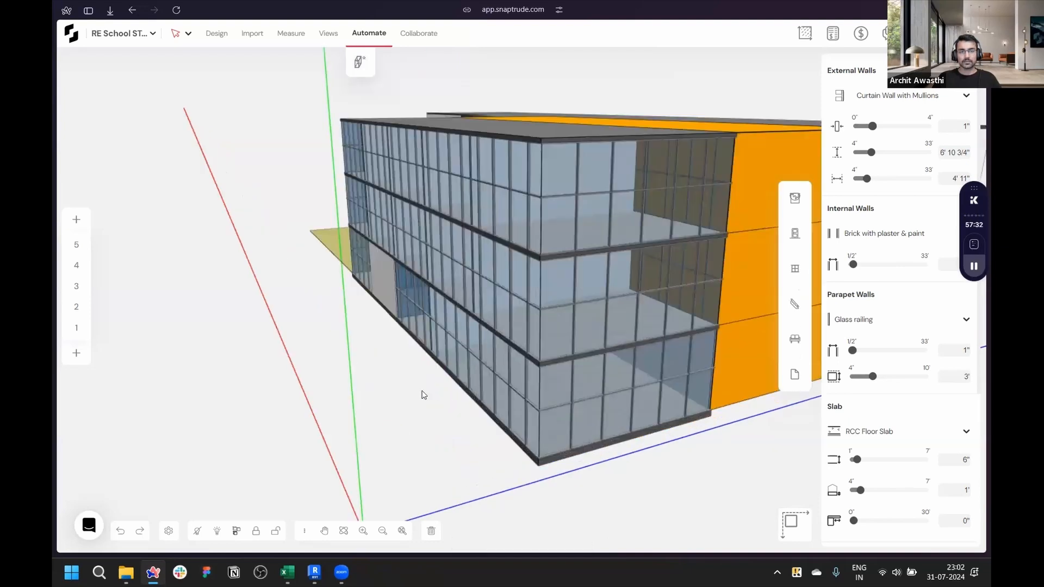
{"action": "middle_click_drag", "start_coordinate": [424, 395], "coordinate": [518, 416]}
{"action": "middle_click_drag", "start_coordinate": [765, 442], "coordinate": [457, 419]}
{"action": "middle_click_drag", "start_coordinate": [705, 409], "coordinate": [514, 266]}
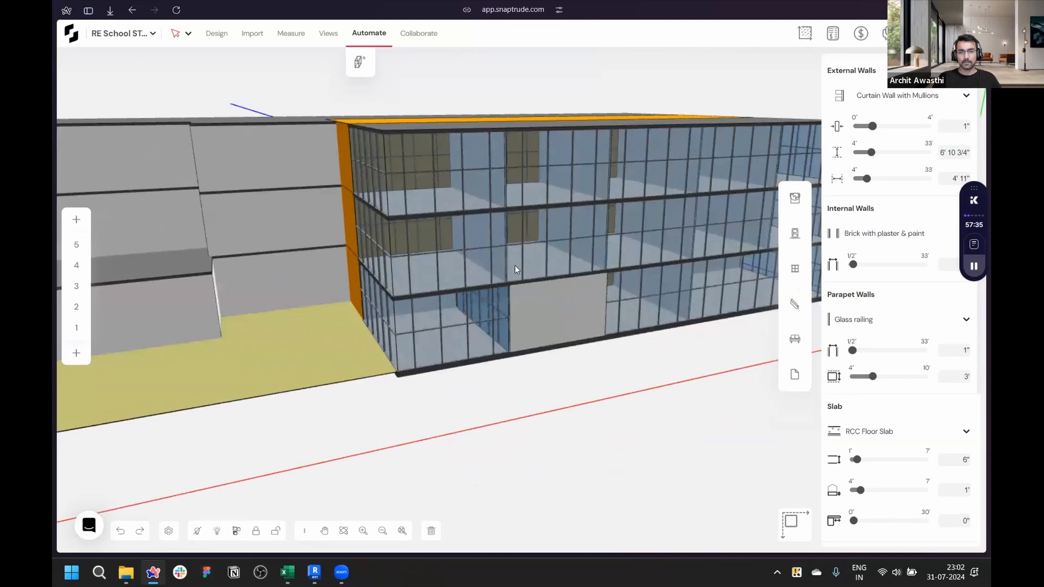
{"action": "scroll", "coordinate": [514, 270], "scroll_direction": "up", "scroll_amount": 5}
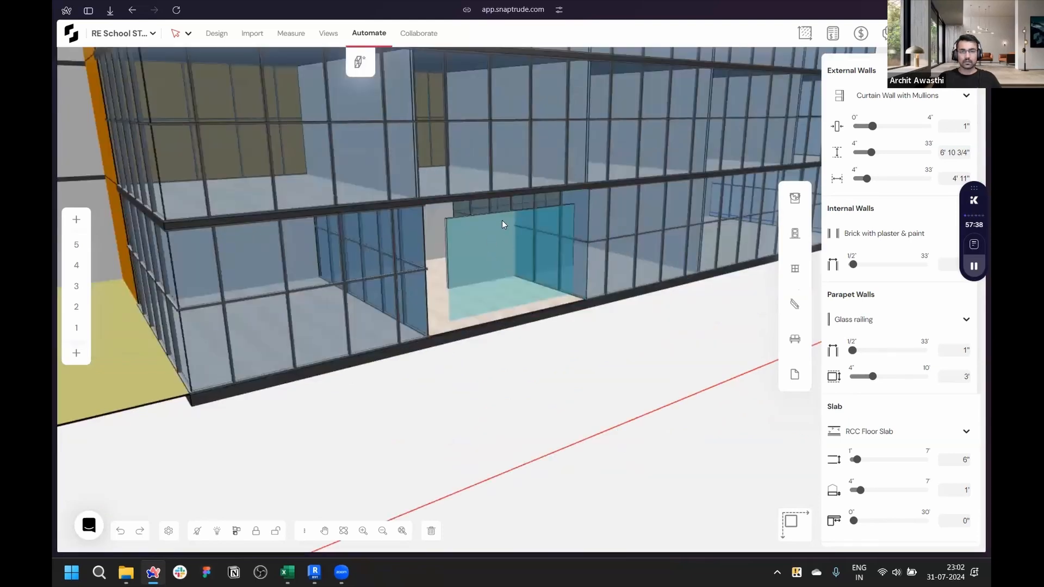
{"action": "scroll", "coordinate": [502, 221], "scroll_direction": "up", "scroll_amount": 3}
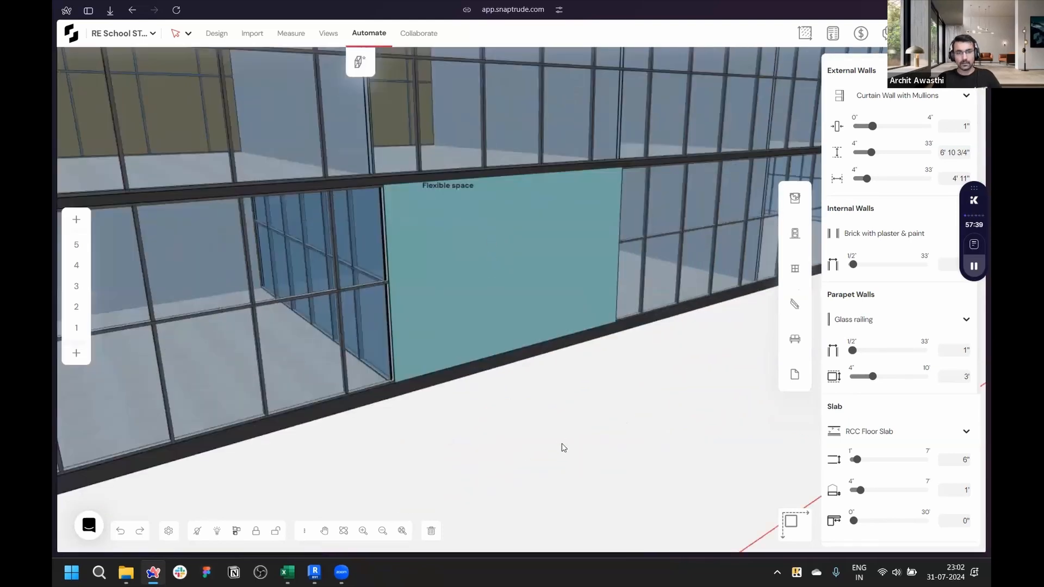
{"action": "scroll", "coordinate": [408, 407], "scroll_direction": "down", "scroll_amount": 3}
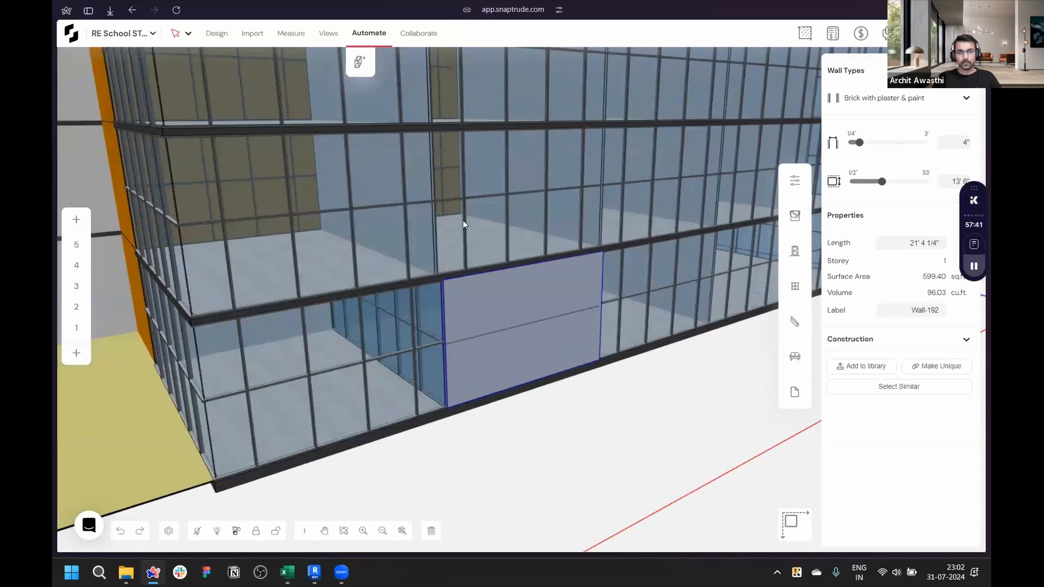
- Try deleting the selected curtain wall panel from the facade
{"action": "key", "text": "Delete"}
{"action": "right_click_drag", "start_coordinate": [462, 222], "coordinate": [471, 414]}
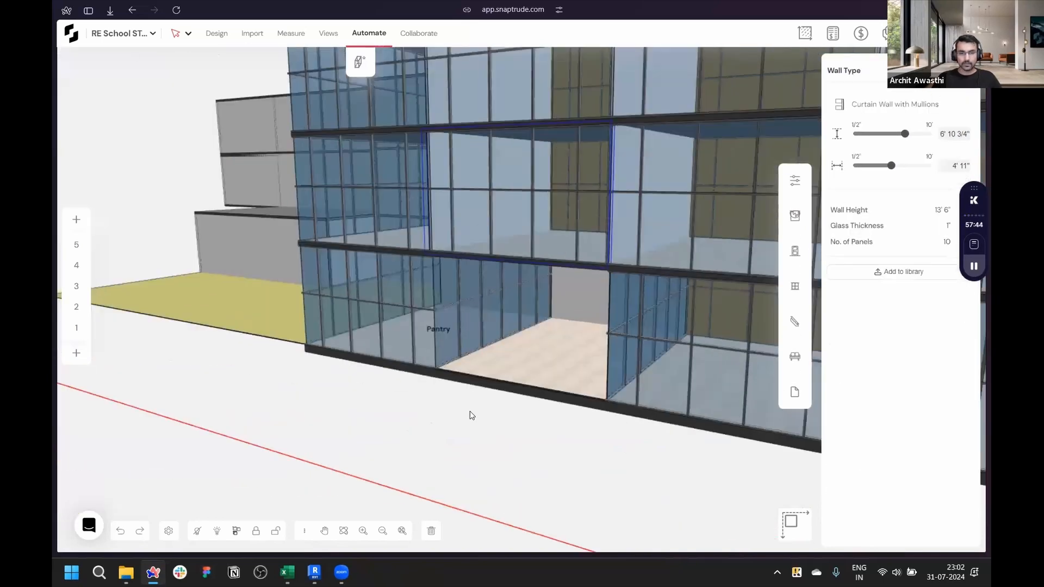
{"action": "key", "text": "ctrl+z"}
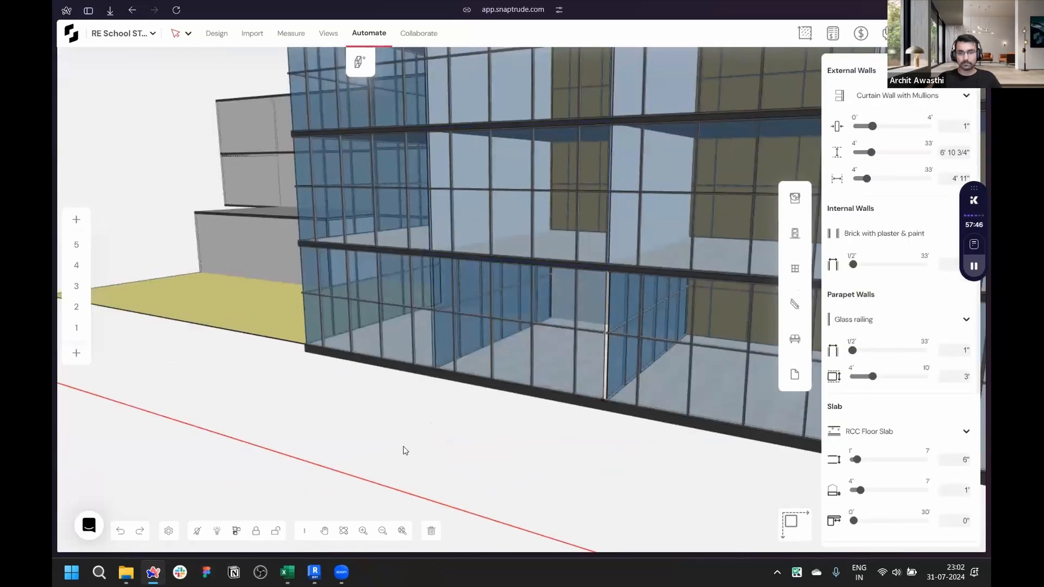
- Select the three stacked Flexible space masses and generate the building with Curtain Wall with Mullions external walls
{"action": "right_click_drag", "start_coordinate": [410, 442], "coordinate": [677, 429]}
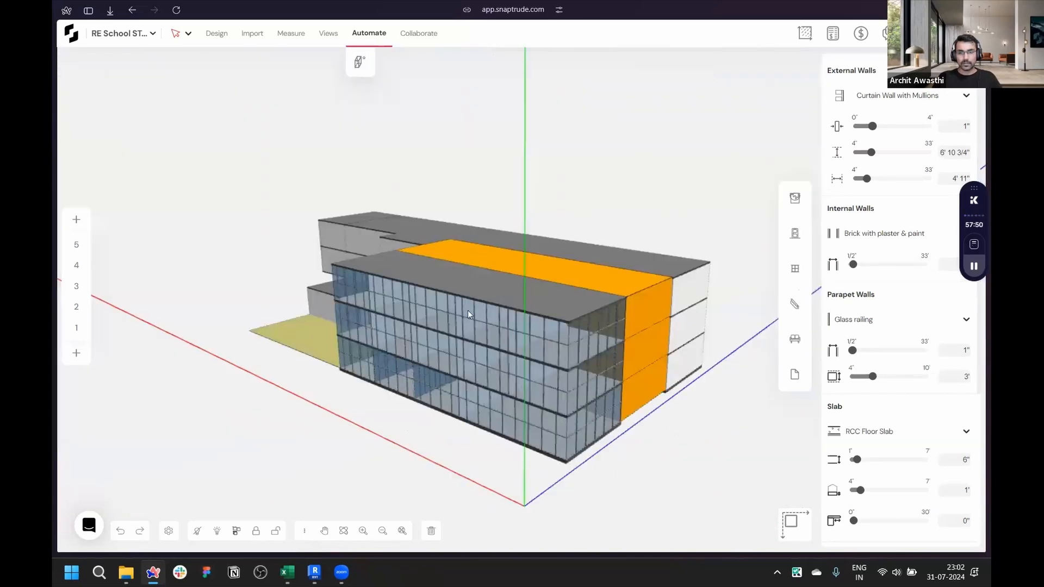
{"action": "right_click_drag", "start_coordinate": [469, 311], "coordinate": [468, 298]}
{"action": "scroll", "coordinate": [472, 314], "scroll_direction": "up", "scroll_amount": 3}
{"action": "left_click", "coordinate": [477, 341]}
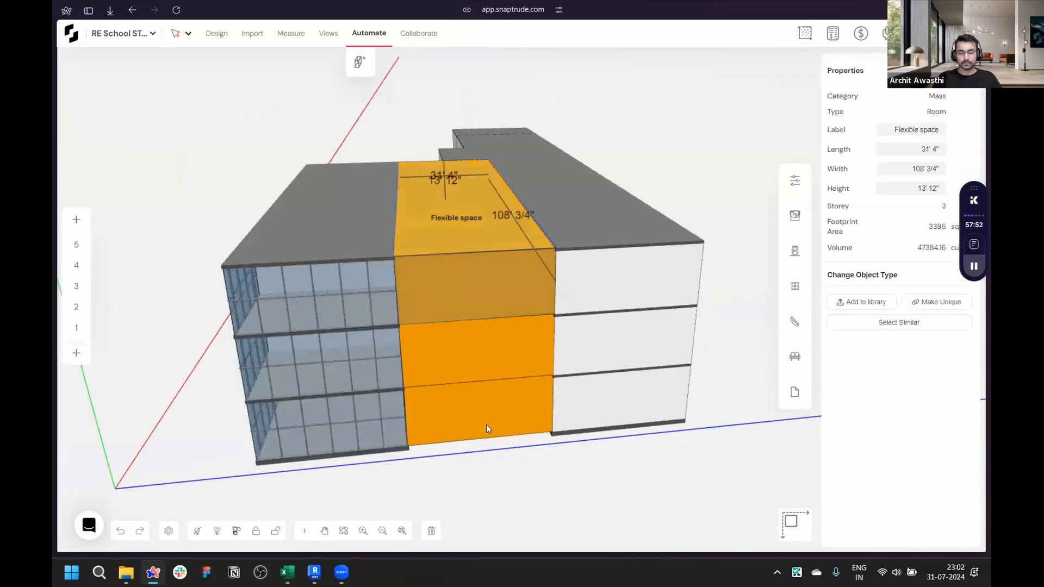
{"action": "left_click", "coordinate": [485, 405], "text": "shift"}
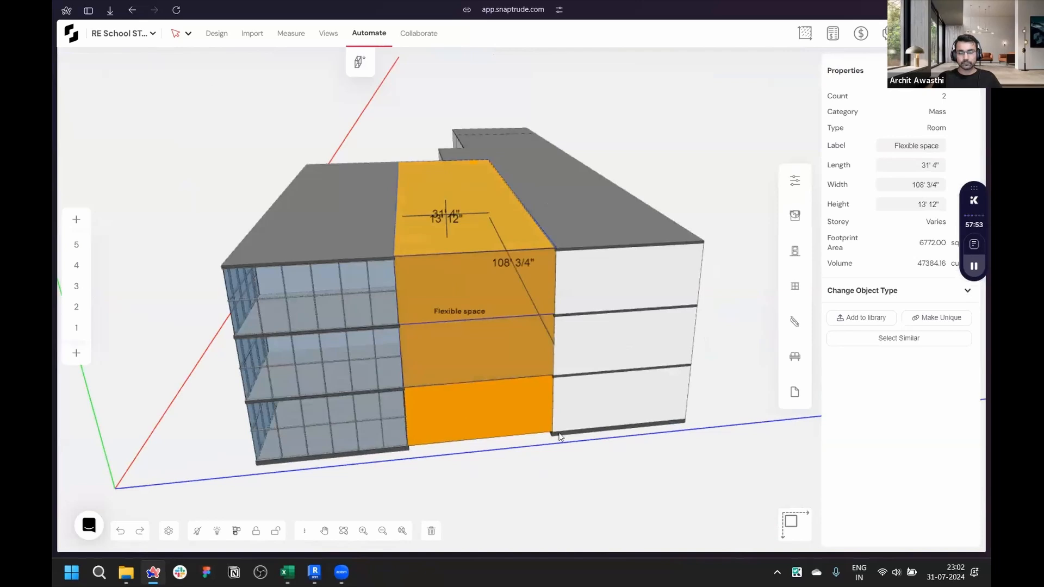
{"action": "left_click", "coordinate": [360, 63]}
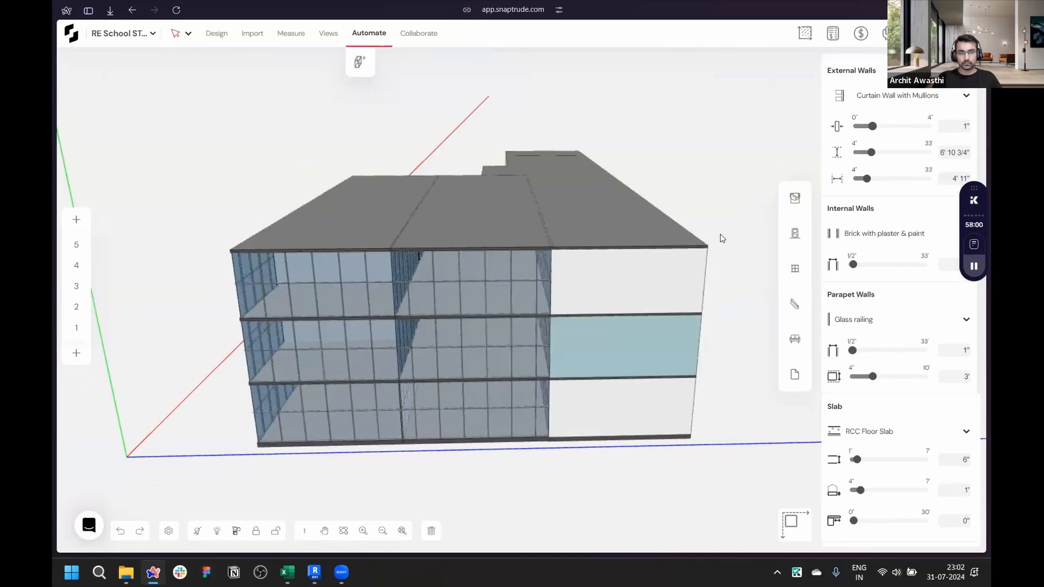
- Orbit and zoom around to inspect the generated curtain wall building
{"action": "middle_click_drag", "start_coordinate": [722, 238], "coordinate": [789, 249]}
{"action": "middle_click_drag", "start_coordinate": [701, 326], "coordinate": [471, 386]}
{"action": "middle_click_drag", "start_coordinate": [308, 346], "coordinate": [422, 217]}
{"action": "scroll", "coordinate": [281, 294], "scroll_direction": "up", "scroll_amount": 5}
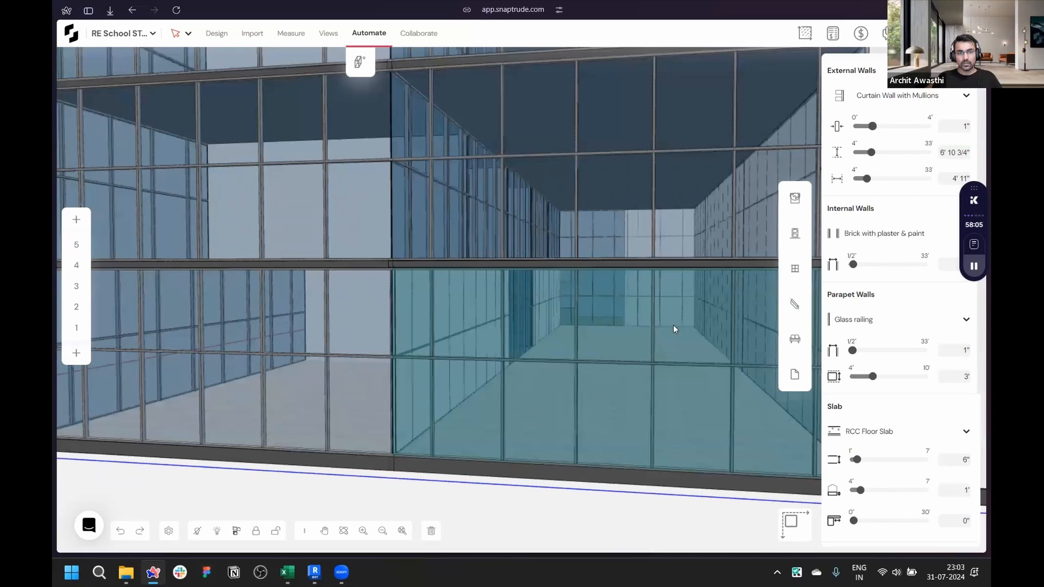
{"action": "middle_click_drag", "start_coordinate": [433, 279], "coordinate": [627, 273]}
{"action": "middle_click_drag", "start_coordinate": [685, 322], "coordinate": [643, 389]}
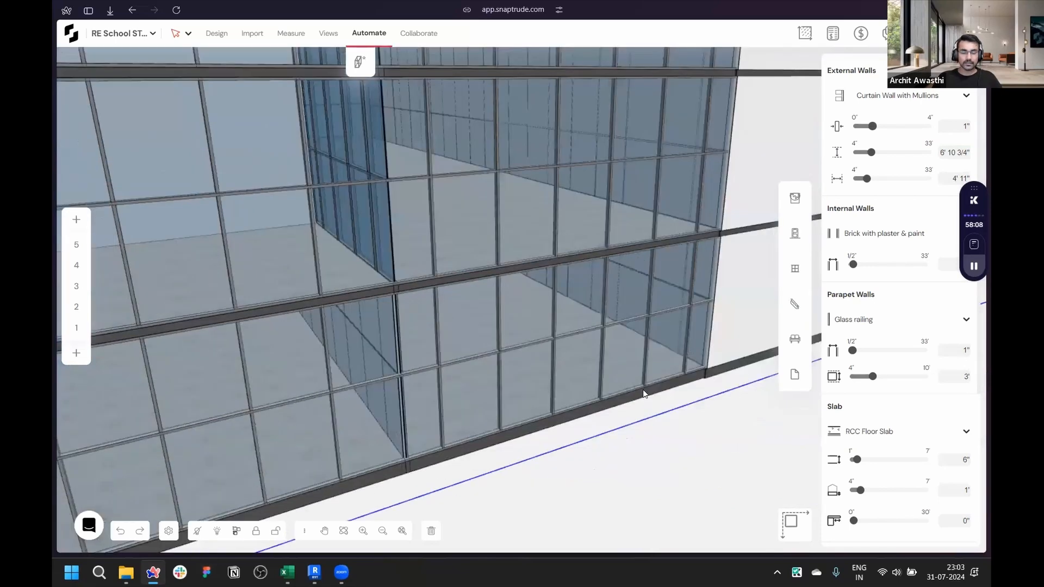
{"action": "scroll", "coordinate": [688, 271], "scroll_direction": "down", "scroll_amount": 5}
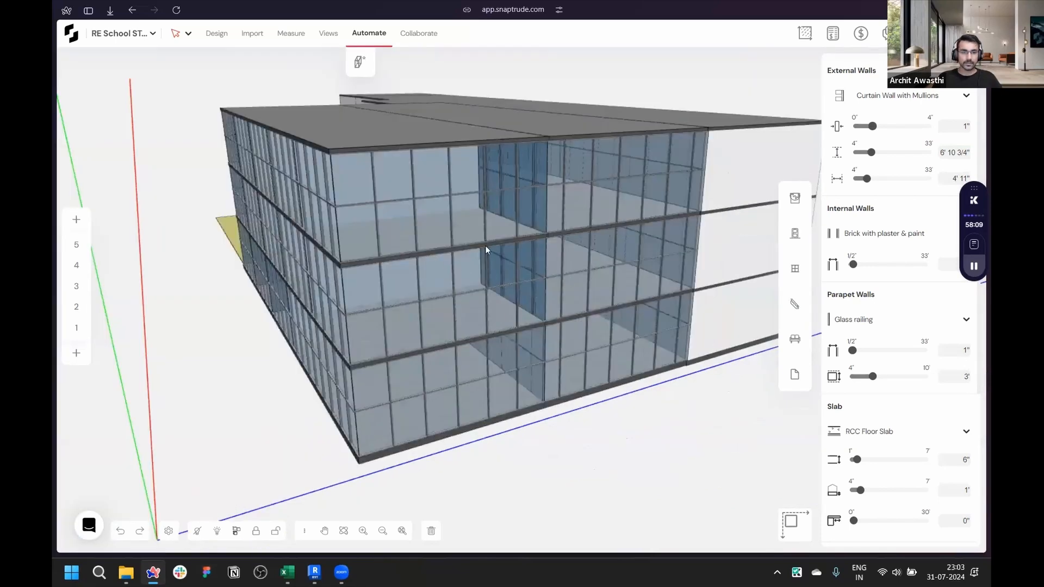
{"action": "middle_click_drag", "start_coordinate": [486, 249], "coordinate": [386, 263]}
- Undo the last two building generations to return the rear blocks to masses
{"action": "key", "text": "ctrl+z"}
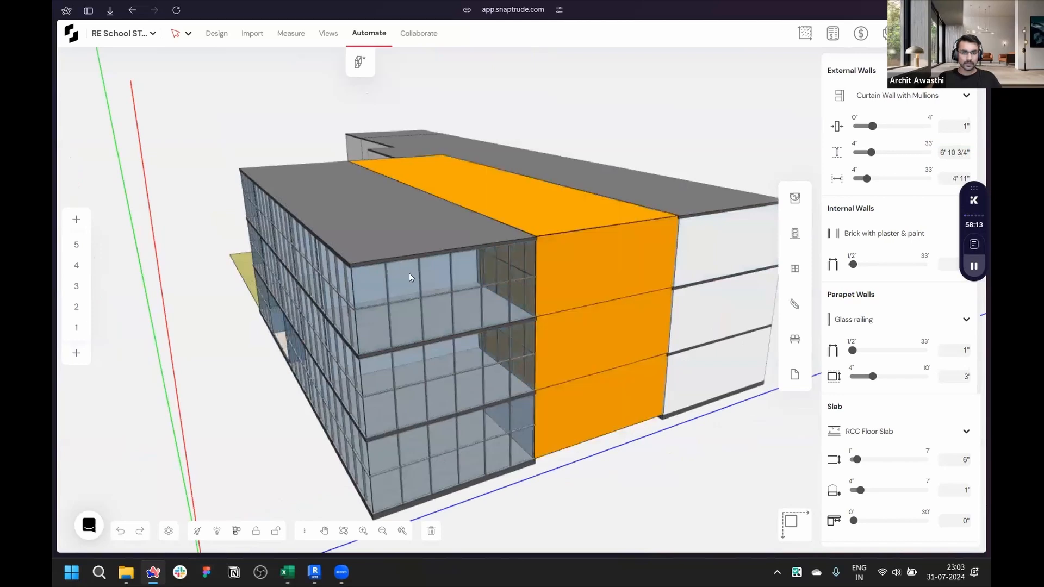
{"action": "key", "text": "ctrl+z"}
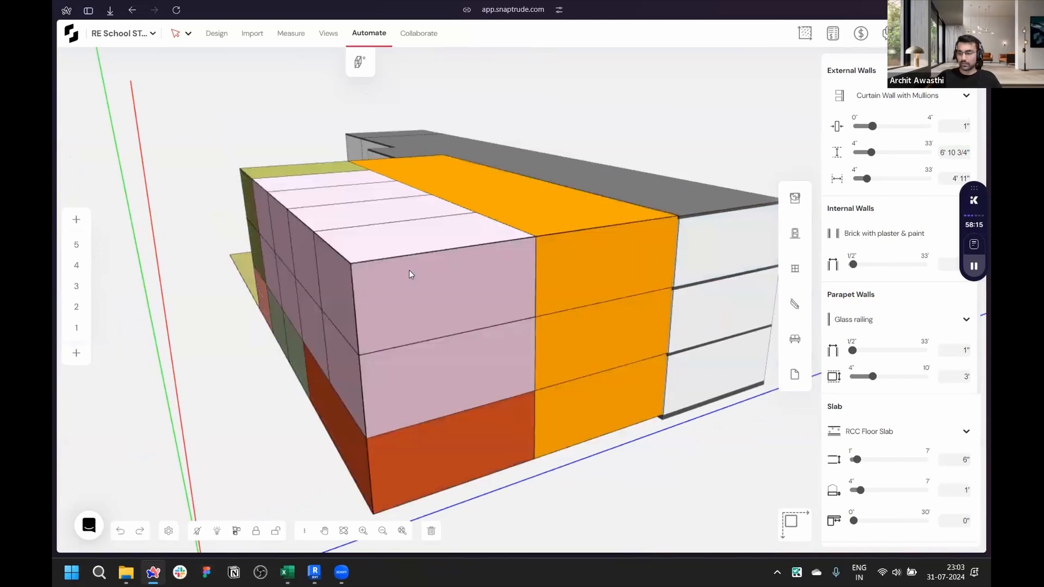
{"action": "scroll", "coordinate": [409, 270], "scroll_direction": "down", "scroll_amount": 5}
{"action": "middle_click_drag", "start_coordinate": [566, 278], "coordinate": [761, 250]}
{"action": "left_click_drag", "start_coordinate": [511, 163], "coordinate": [646, 305]}
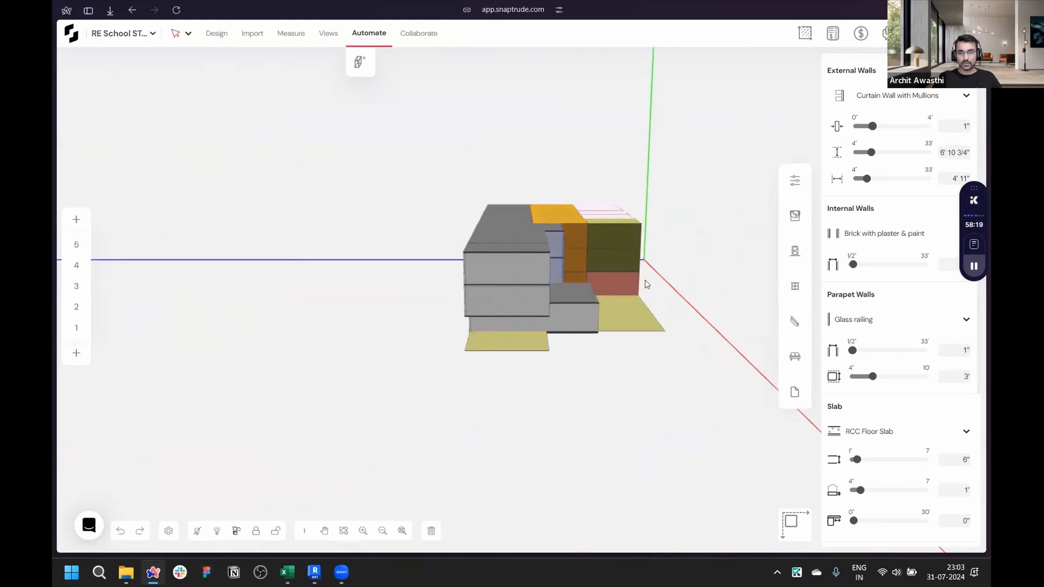
{"action": "middle_click_drag", "start_coordinate": [205, 415], "coordinate": [547, 348]}
{"action": "key", "text": "Escape"}
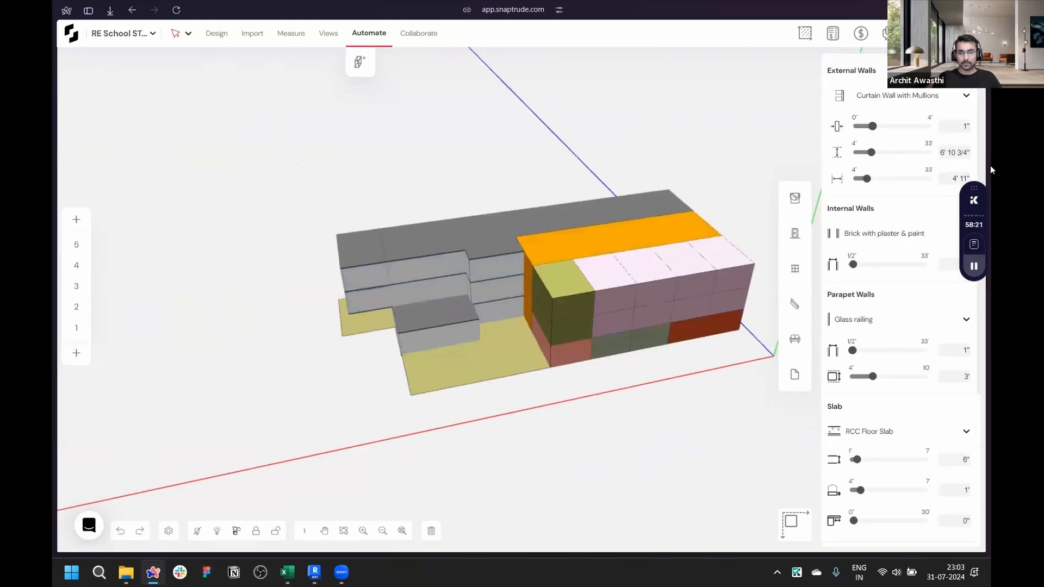
- Box-select the rear block of masses and run Create Building with Curtain Wall with Mullions external walls
{"action": "middle_click_drag", "start_coordinate": [990, 165], "coordinate": [479, 240]}
{"action": "middle_click_drag", "start_coordinate": [453, 327], "coordinate": [443, 212]}
{"action": "left_click_drag", "start_coordinate": [442, 209], "coordinate": [604, 367]}
{"action": "scroll", "coordinate": [539, 305], "scroll_direction": "up", "scroll_amount": 2}
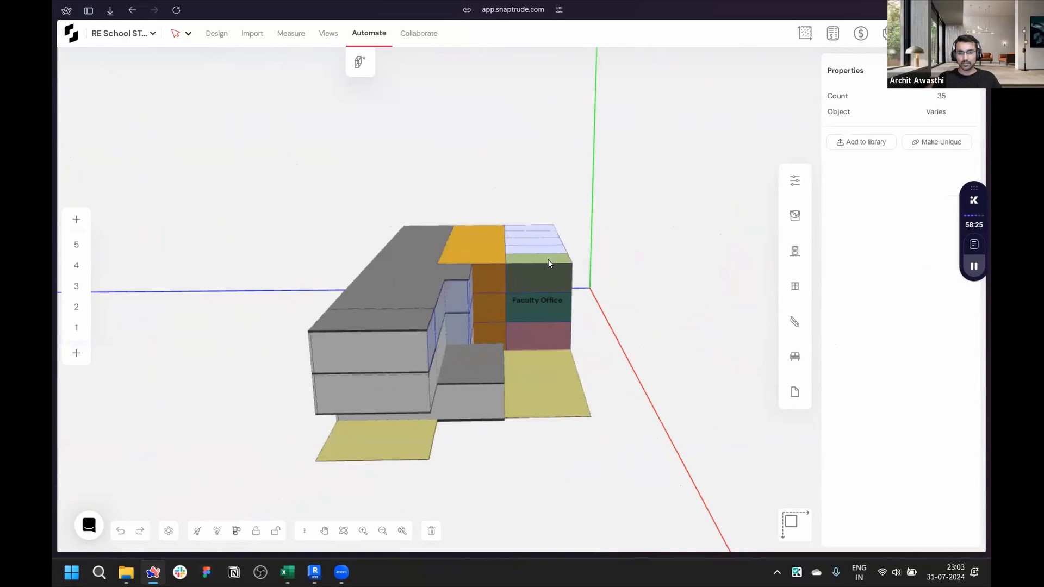
{"action": "scroll", "coordinate": [548, 260], "scroll_direction": "up", "scroll_amount": 2}
{"action": "scroll", "coordinate": [507, 254], "scroll_direction": "up", "scroll_amount": 4}
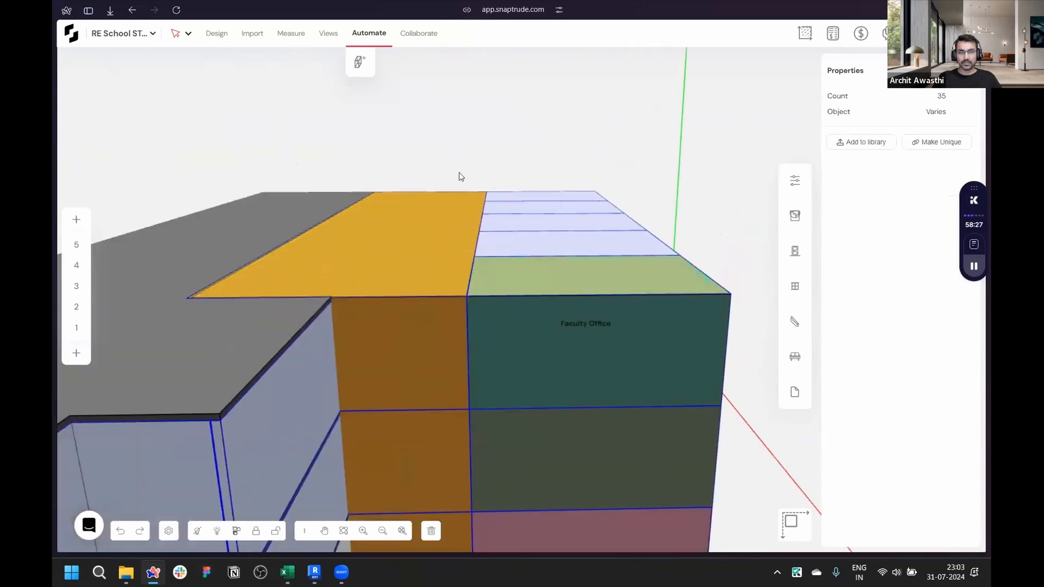
{"action": "left_click", "coordinate": [374, 34]}
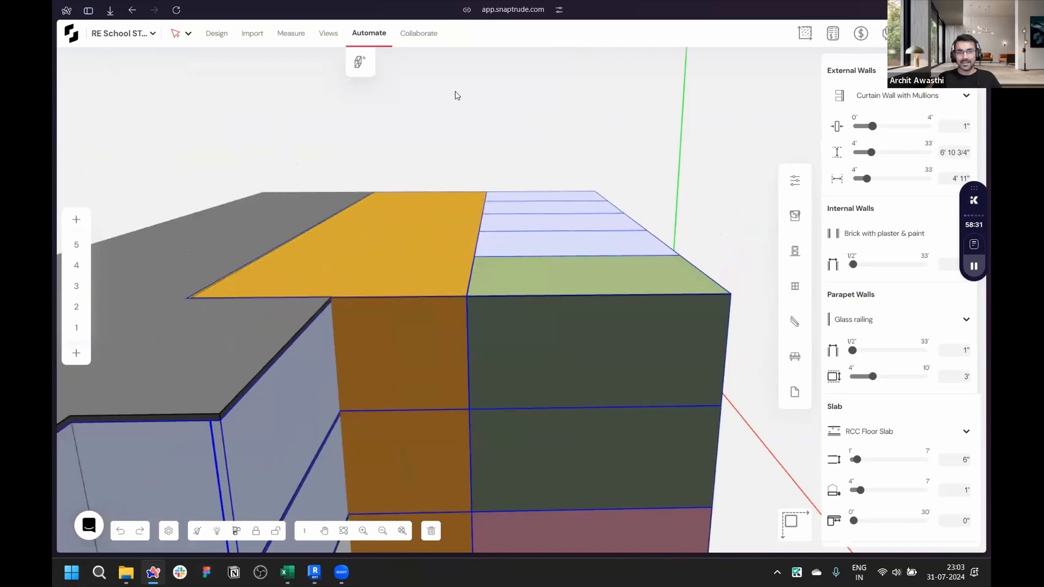
{"action": "left_click", "coordinate": [359, 63]}
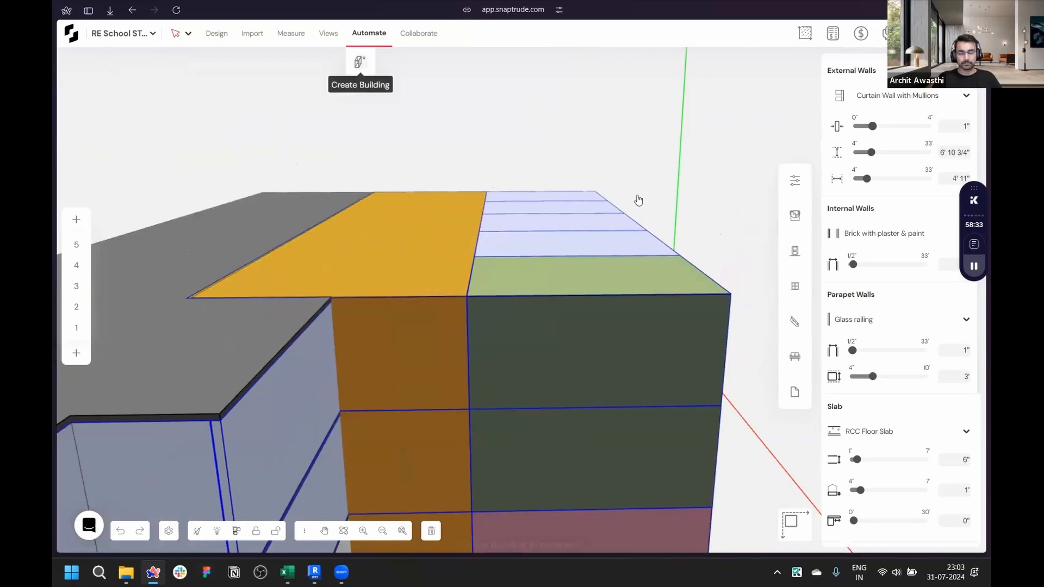
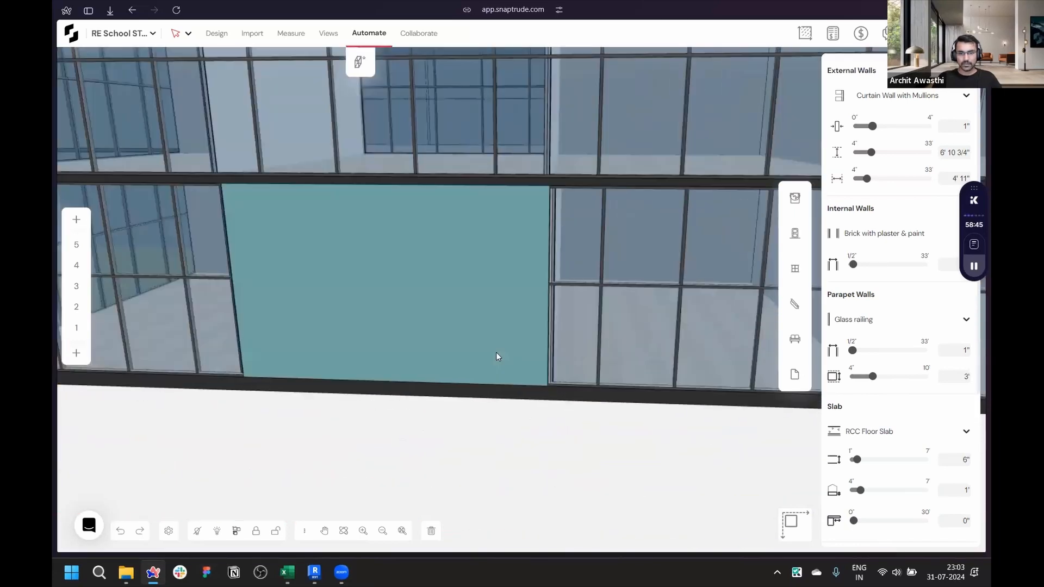
- Delete the curtain wall panel in front of the Physics Laboratory on the lower floor
{"action": "left_click", "coordinate": [496, 352]}
{"action": "key", "text": "Delete"}
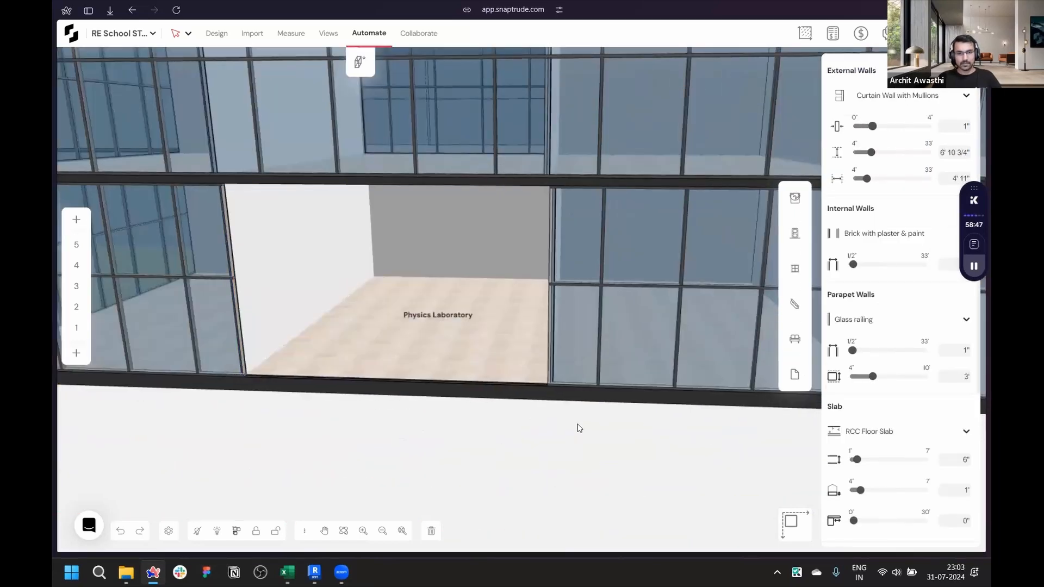
{"action": "scroll", "coordinate": [527, 233], "scroll_direction": "down", "scroll_amount": 1}
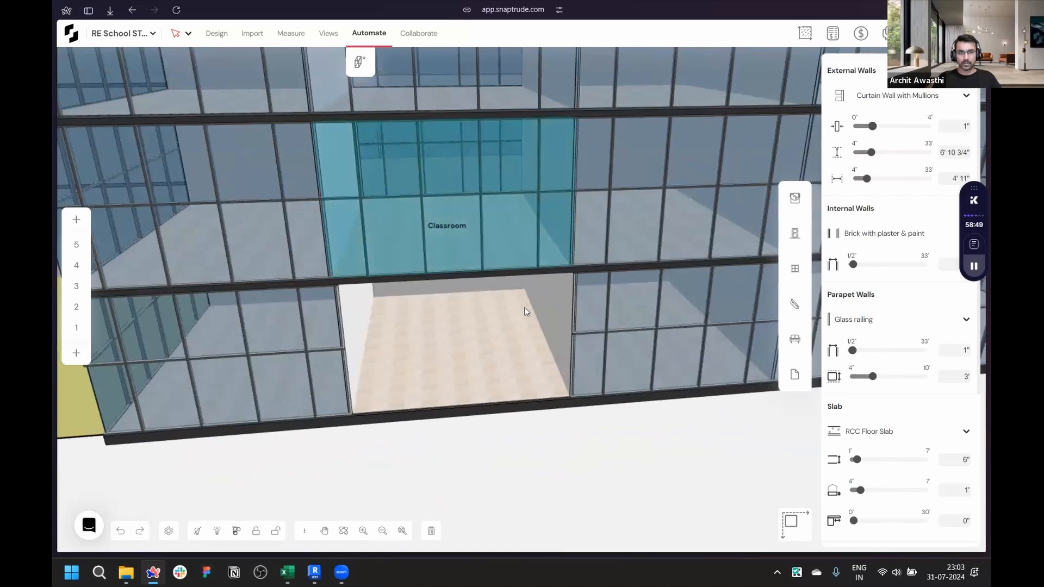
{"action": "key", "text": "c"}
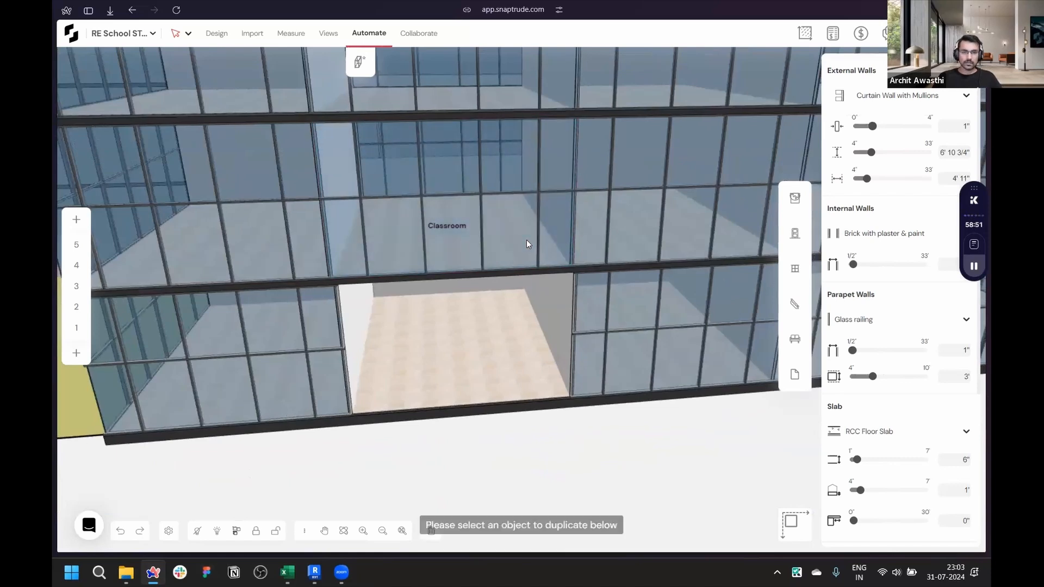
{"action": "left_click", "coordinate": [510, 223]}
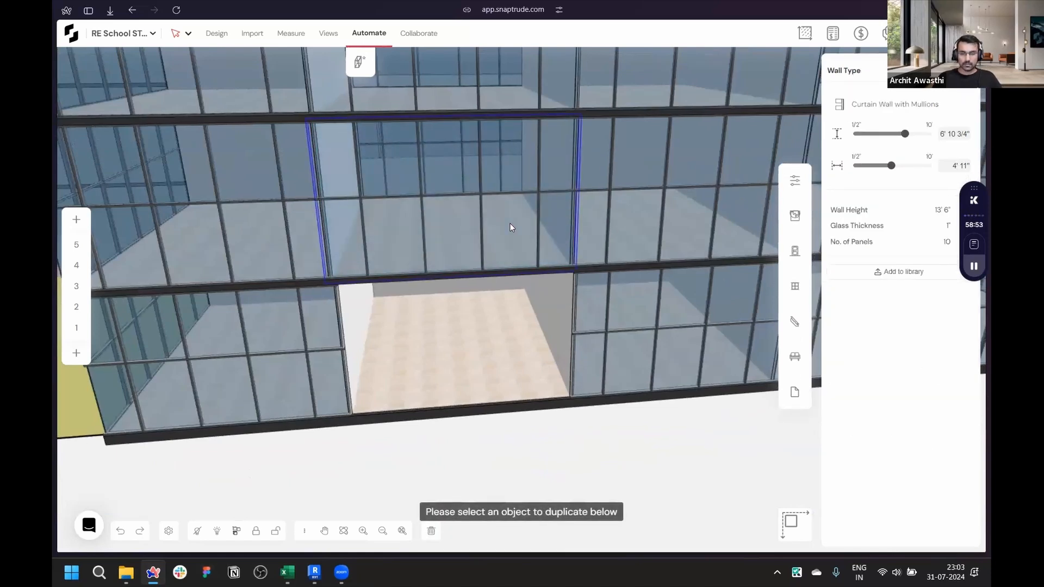
{"action": "left_click", "coordinate": [511, 240]}
- Orbit and zoom around the generated building to inspect its curtain wall and solid facades
{"action": "scroll", "coordinate": [748, 324], "scroll_direction": "down", "scroll_amount": 3}
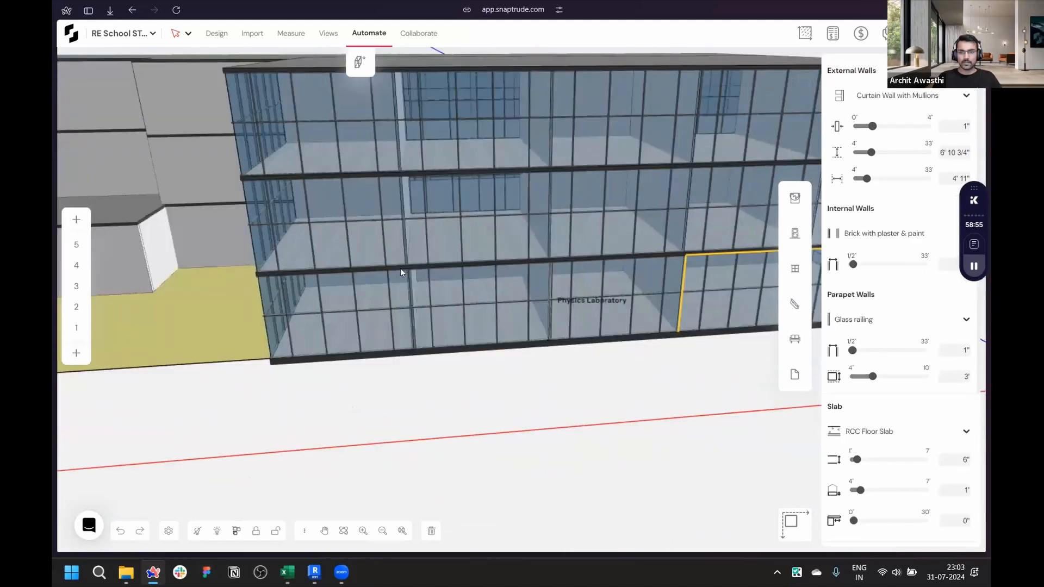
{"action": "scroll", "coordinate": [359, 256], "scroll_direction": "down", "scroll_amount": 6}
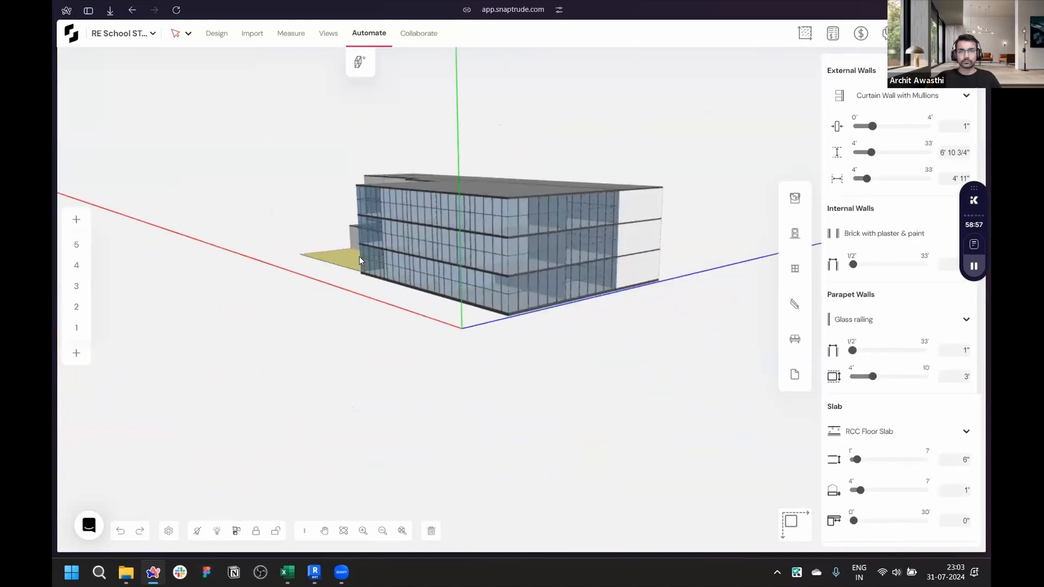
{"action": "scroll", "coordinate": [570, 197], "scroll_direction": "up", "scroll_amount": 6}
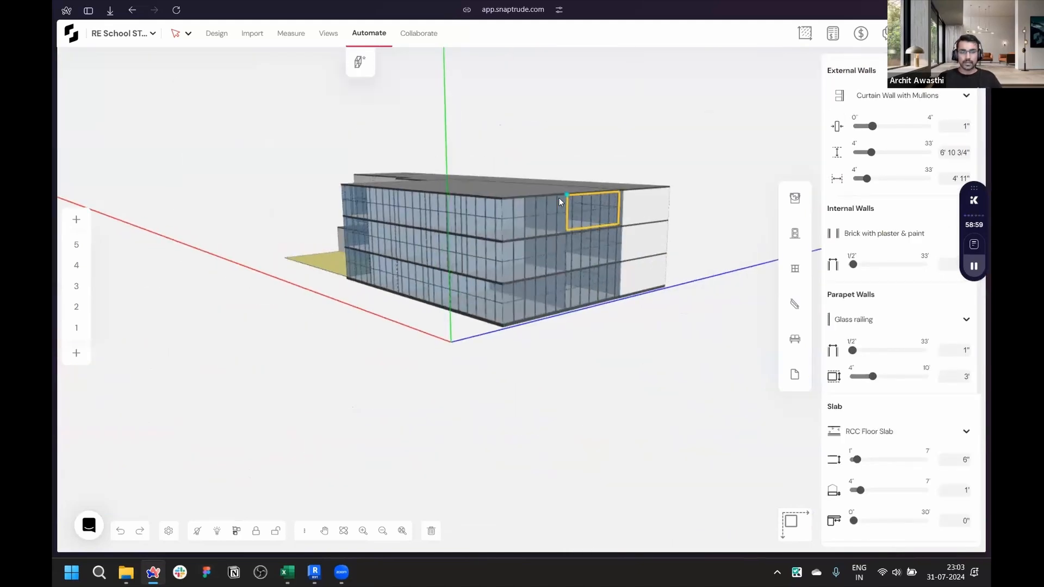
{"action": "scroll", "coordinate": [435, 219], "scroll_direction": "up", "scroll_amount": 2}
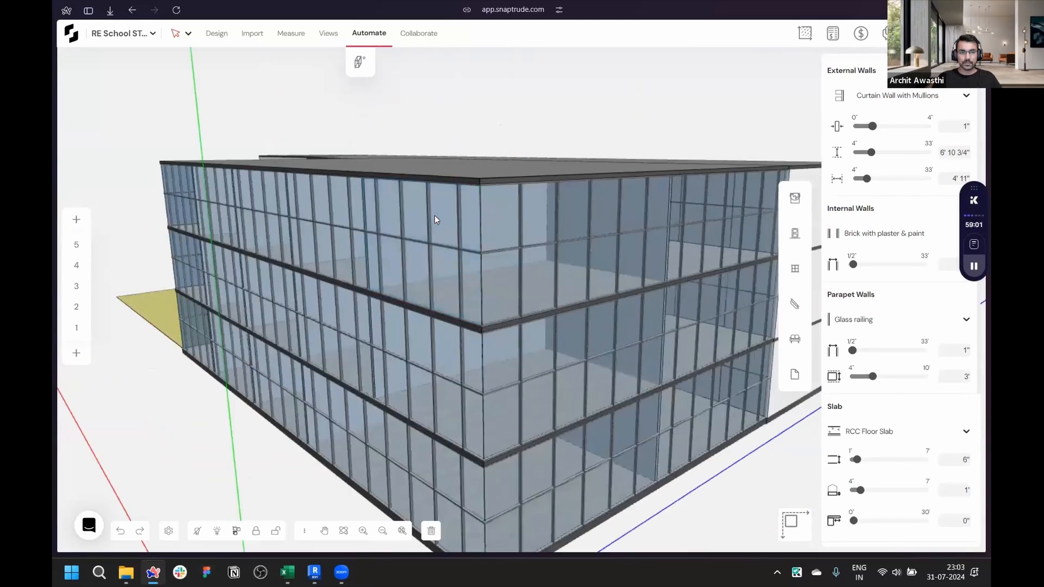
{"action": "left_click", "coordinate": [435, 219]}
{"action": "scroll", "coordinate": [447, 209], "scroll_direction": "up", "scroll_amount": 3}
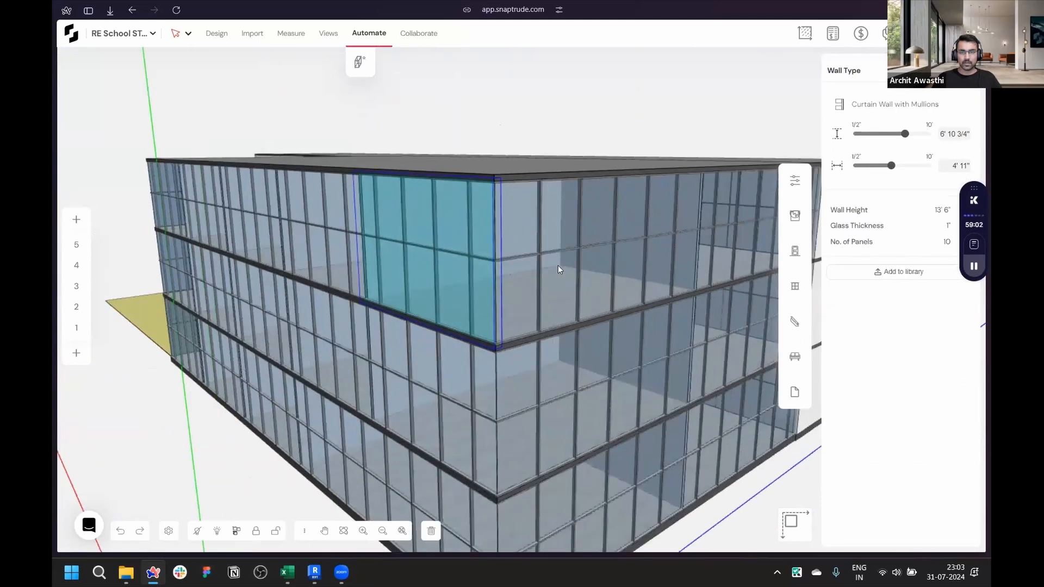
{"action": "key", "text": "Escape"}
{"action": "scroll", "coordinate": [544, 298], "scroll_direction": "down", "scroll_amount": 1}
{"action": "middle_click_drag", "start_coordinate": [289, 298], "coordinate": [288, 298]}
{"action": "scroll", "coordinate": [288, 298], "scroll_direction": "down", "scroll_amount": 4}
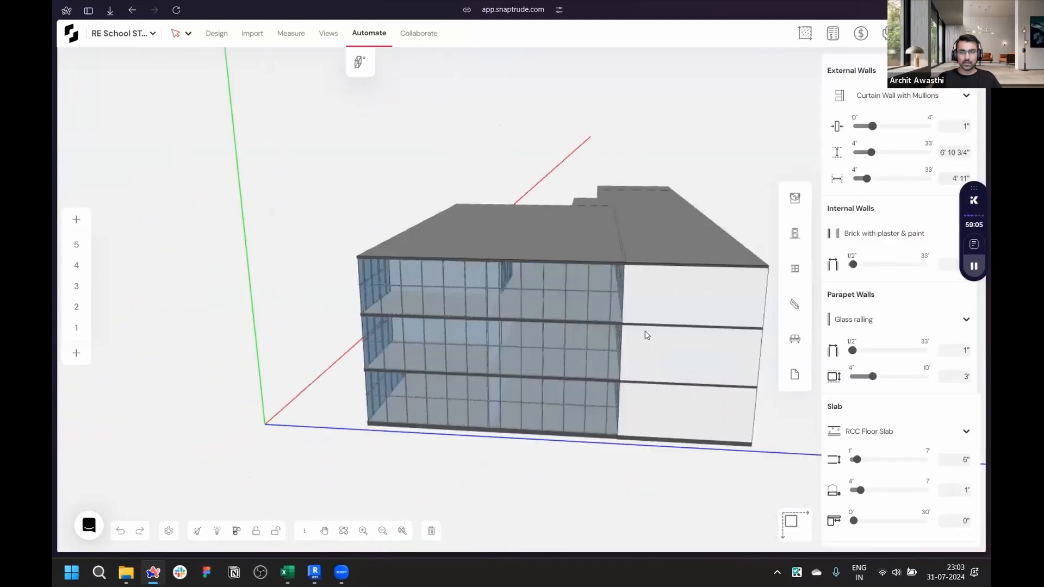
{"action": "scroll", "coordinate": [648, 304], "scroll_direction": "up", "scroll_amount": 3}
- Change an upper-floor brick wall's type to Exposed concrete, then undo the change
{"action": "left_click", "coordinate": [646, 287]}
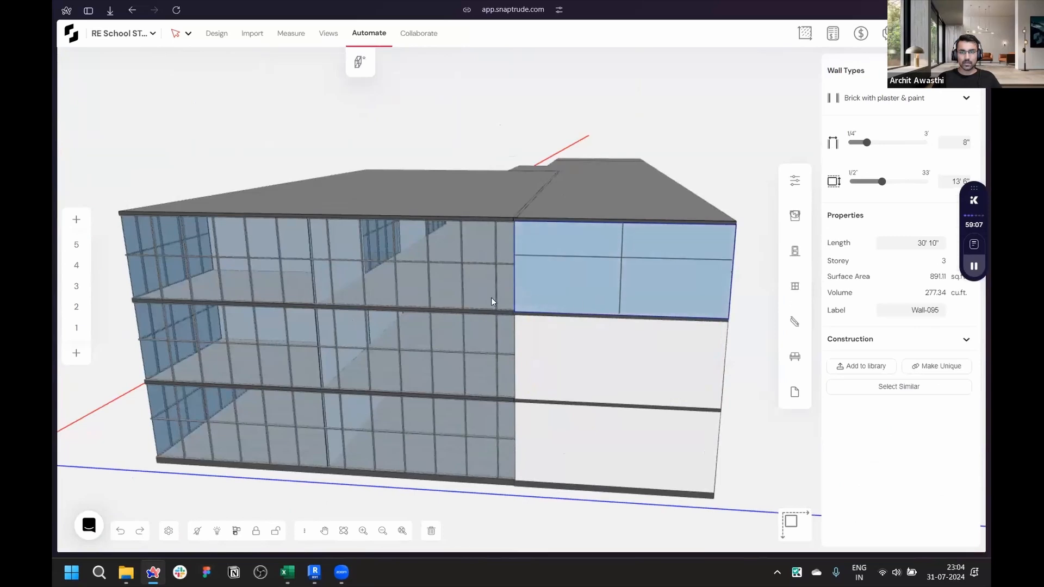
{"action": "middle_click_drag", "start_coordinate": [491, 298], "coordinate": [460, 298]}
{"action": "left_click", "coordinate": [961, 96]}
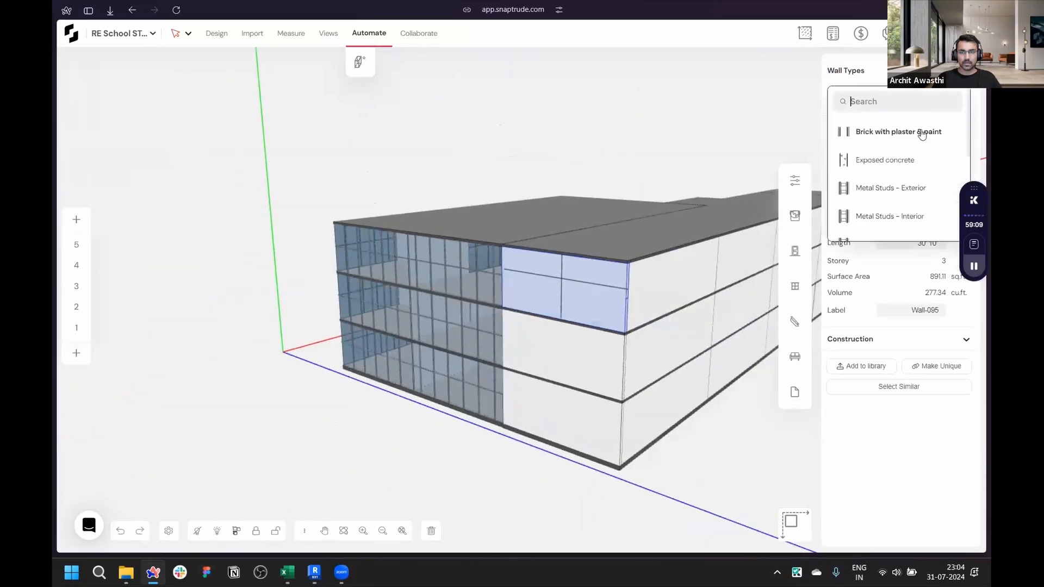
{"action": "left_click", "coordinate": [916, 163]}
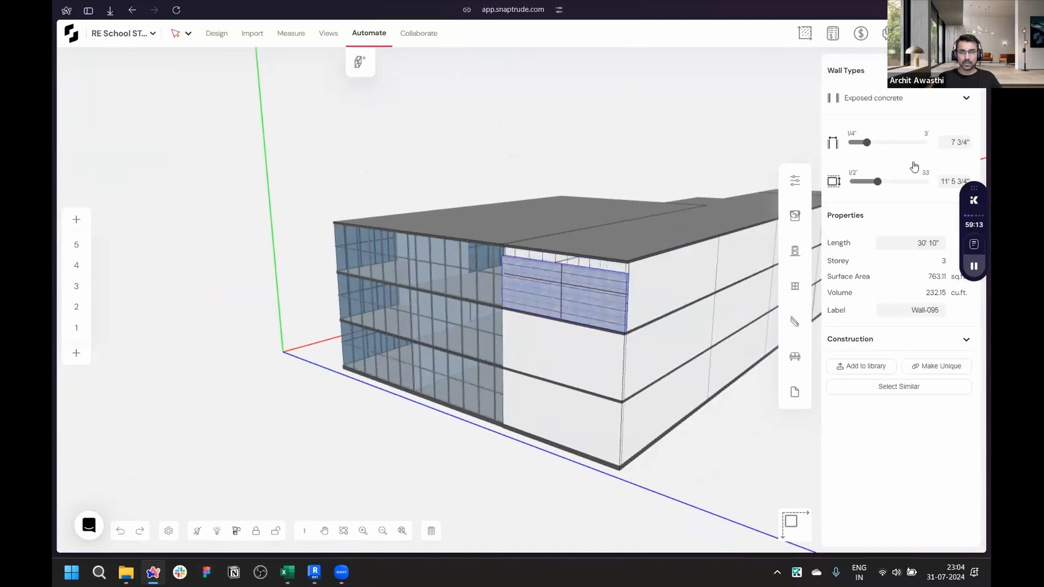
{"action": "key", "text": "ctrl+z"}
- Browse the wall type list for the selected wall while orbiting around the building
{"action": "left_click", "coordinate": [613, 274]}
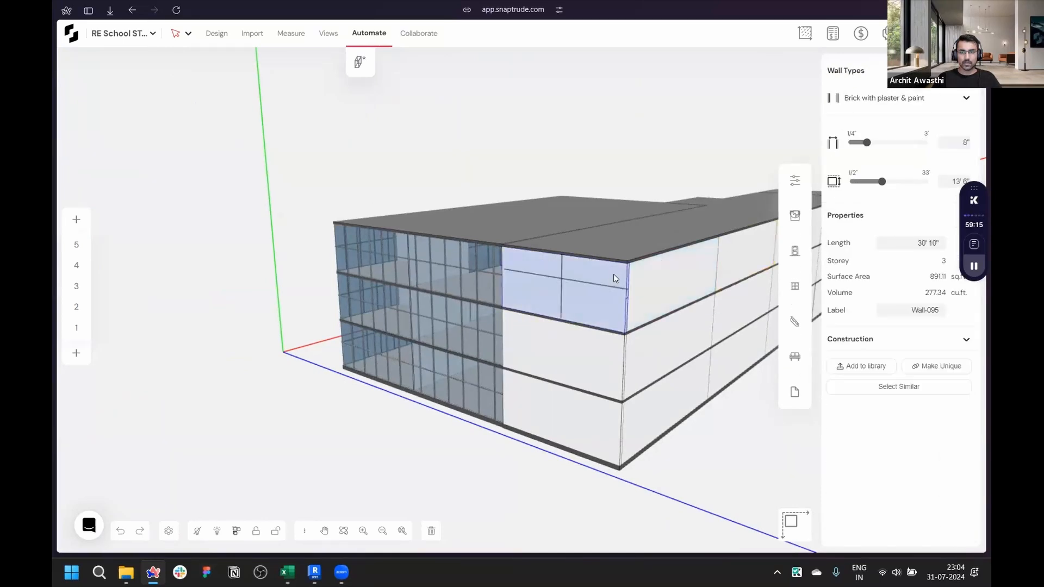
{"action": "left_click", "coordinate": [916, 103]}
{"action": "scroll", "coordinate": [896, 185], "scroll_direction": "down", "scroll_amount": 5}
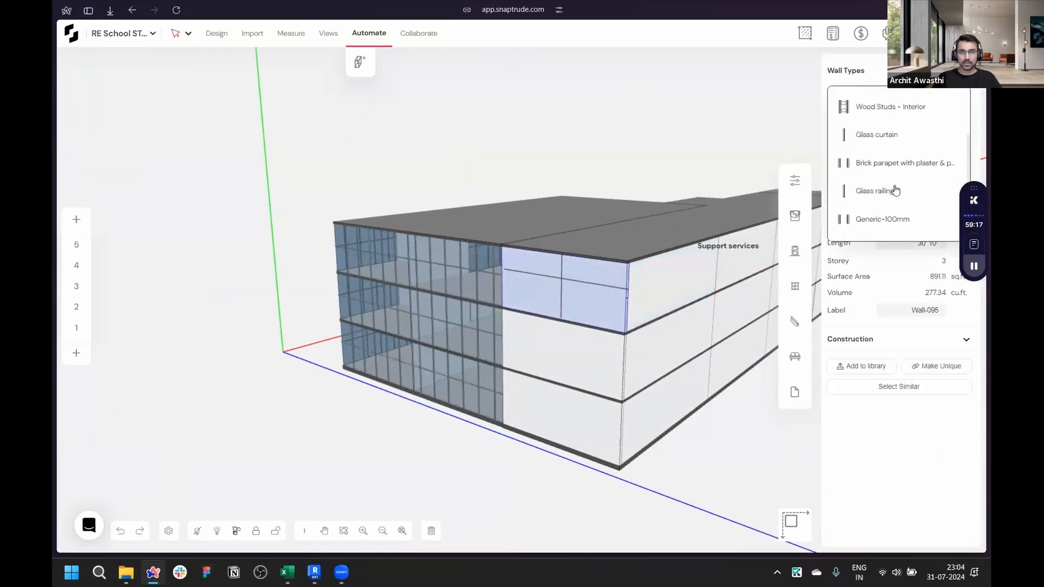
{"action": "scroll", "coordinate": [896, 190], "scroll_direction": "up", "scroll_amount": 4}
{"action": "scroll", "coordinate": [896, 190], "scroll_direction": "up", "scroll_amount": 2}
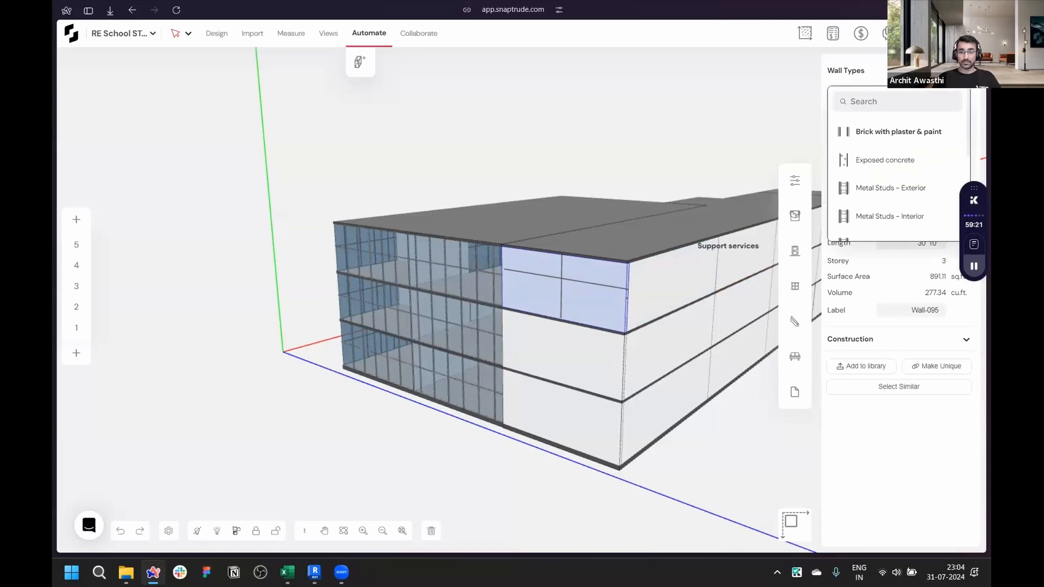
{"action": "right_click_drag", "start_coordinate": [710, 442], "coordinate": [541, 468]}
{"action": "left_click_drag", "start_coordinate": [541, 468], "coordinate": [702, 399]}
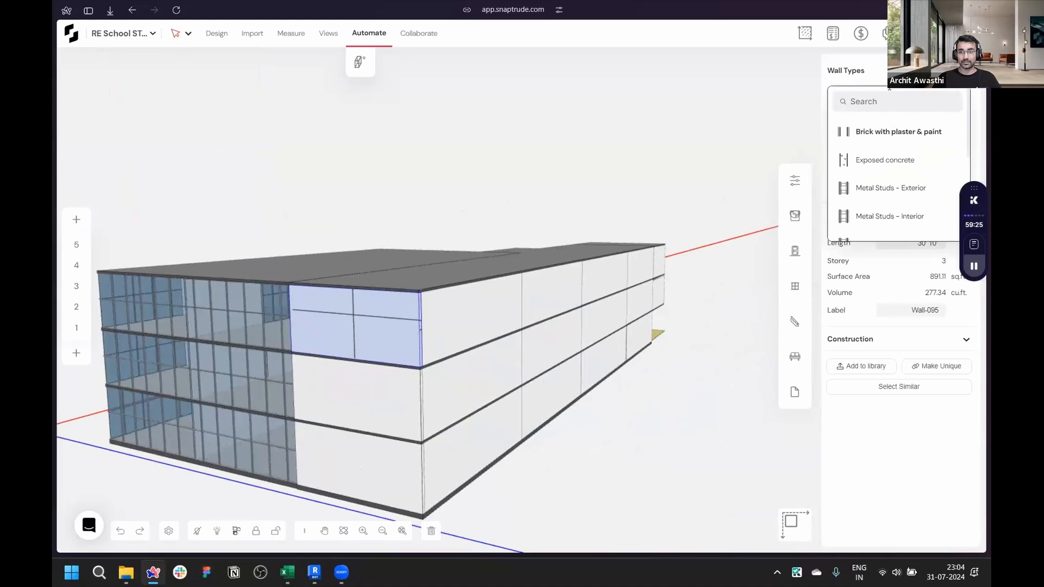
{"action": "left_click", "coordinate": [720, 289]}
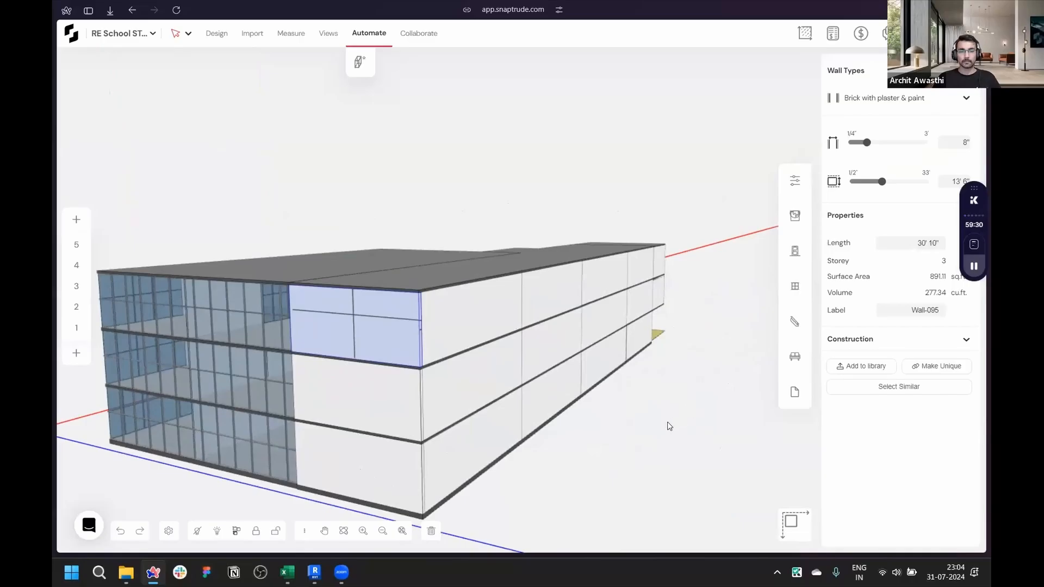
- Draw a four-sided space on the site in the corner between the low block and the curtain-wall building
{"action": "left_click", "coordinate": [667, 423]}
{"action": "scroll", "coordinate": [664, 418], "scroll_direction": "down", "scroll_amount": 2}
{"action": "right_click_drag", "start_coordinate": [346, 406], "coordinate": [758, 376]}
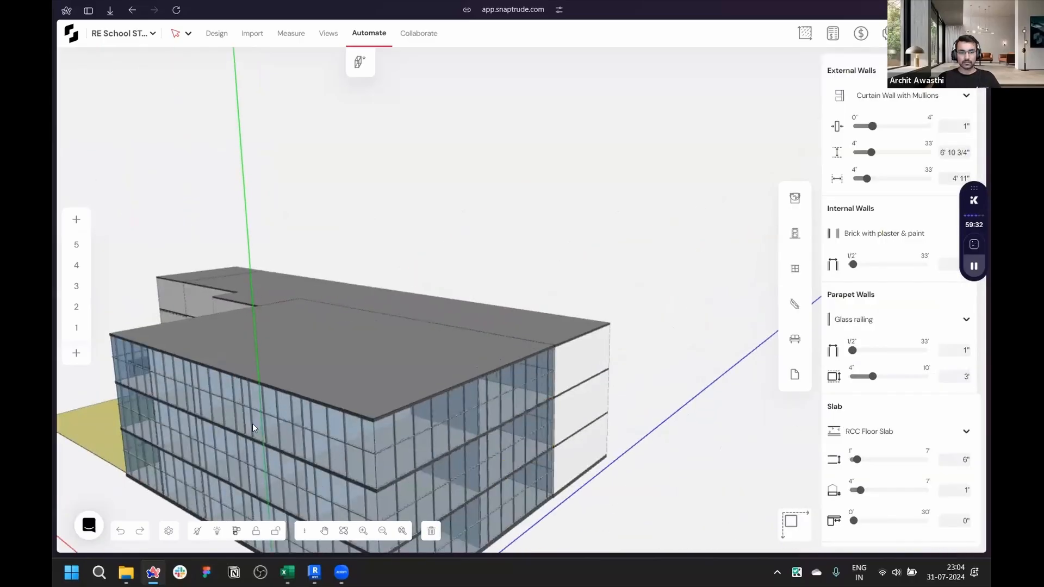
{"action": "right_click_drag", "start_coordinate": [707, 476], "coordinate": [572, 390]}
{"action": "scroll", "coordinate": [597, 293], "scroll_direction": "up", "scroll_amount": 3}
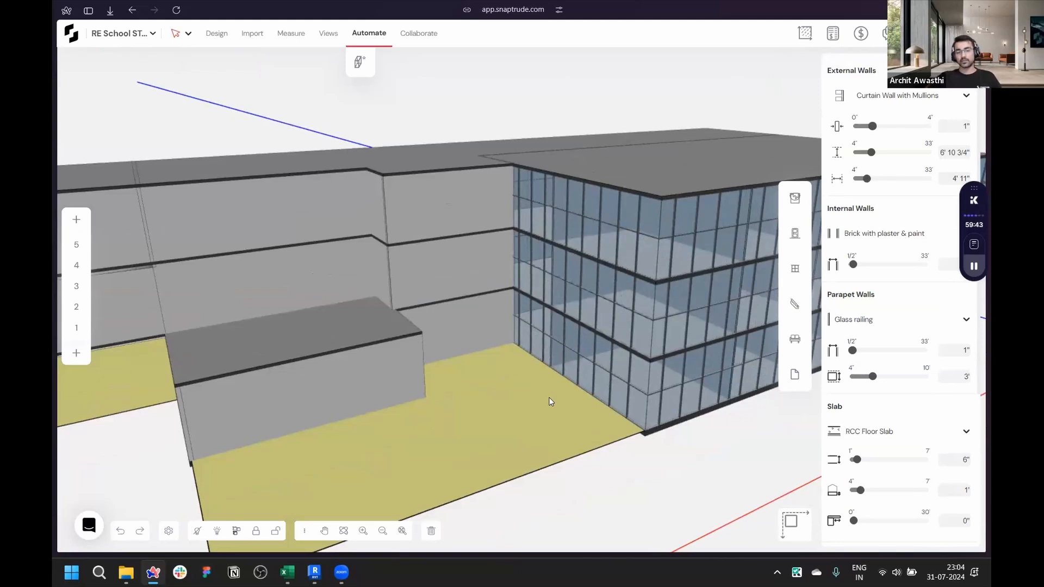
{"action": "scroll", "coordinate": [517, 369], "scroll_direction": "down", "scroll_amount": 5}
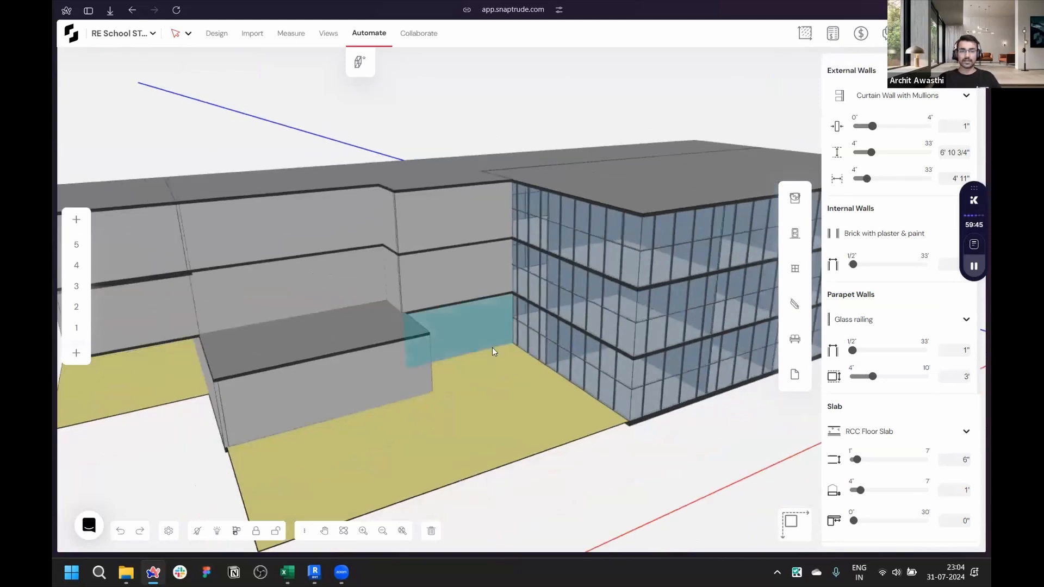
{"action": "scroll", "coordinate": [375, 381], "scroll_direction": "down", "scroll_amount": 5}
{"action": "right_click_drag", "start_coordinate": [289, 313], "coordinate": [440, 433]}
{"action": "scroll", "coordinate": [446, 435], "scroll_direction": "up", "scroll_amount": 3}
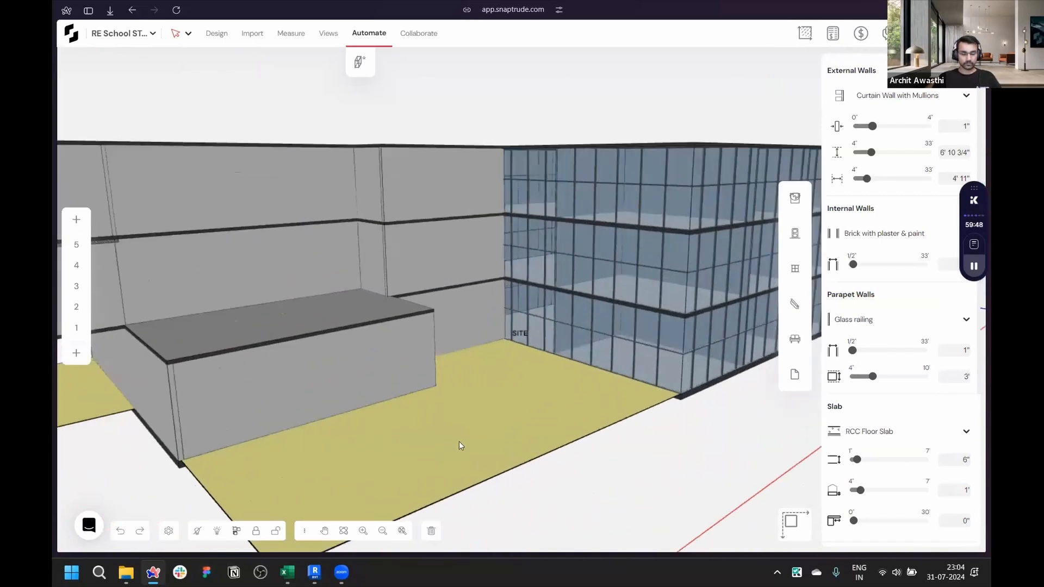
{"action": "scroll", "coordinate": [517, 381], "scroll_direction": "up", "scroll_amount": 5}
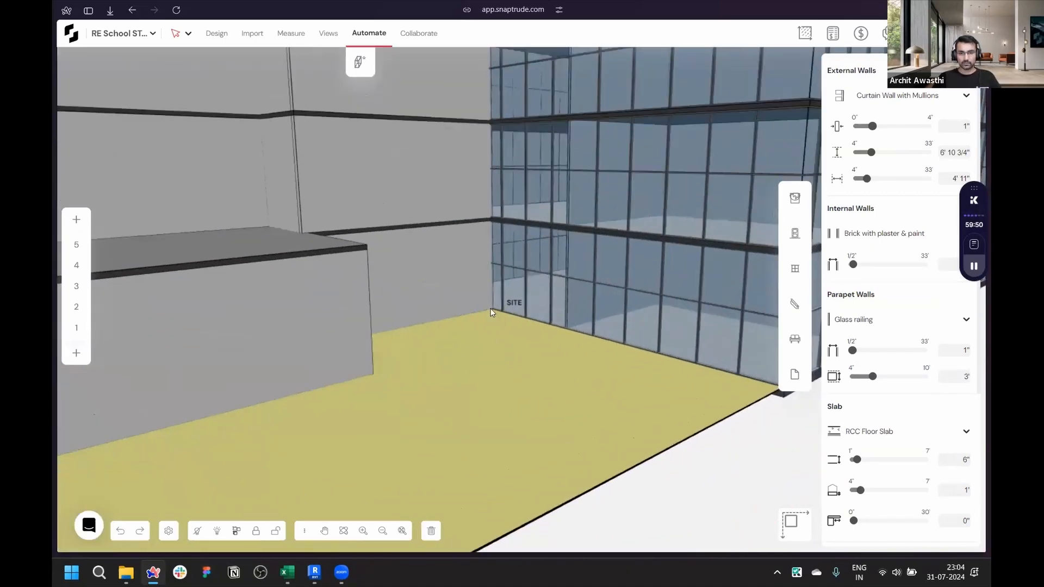
{"action": "key", "text": "d"}
{"action": "left_click", "coordinate": [491, 308]}
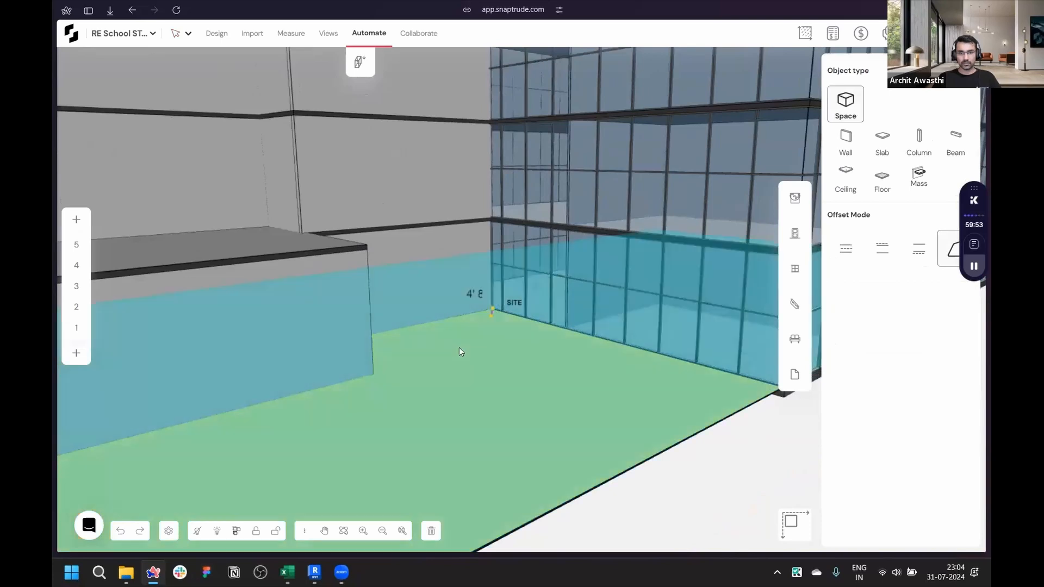
{"action": "scroll", "coordinate": [562, 380], "scroll_direction": "down", "scroll_amount": 3}
{"action": "scroll", "coordinate": [688, 378], "scroll_direction": "up", "scroll_amount": 2}
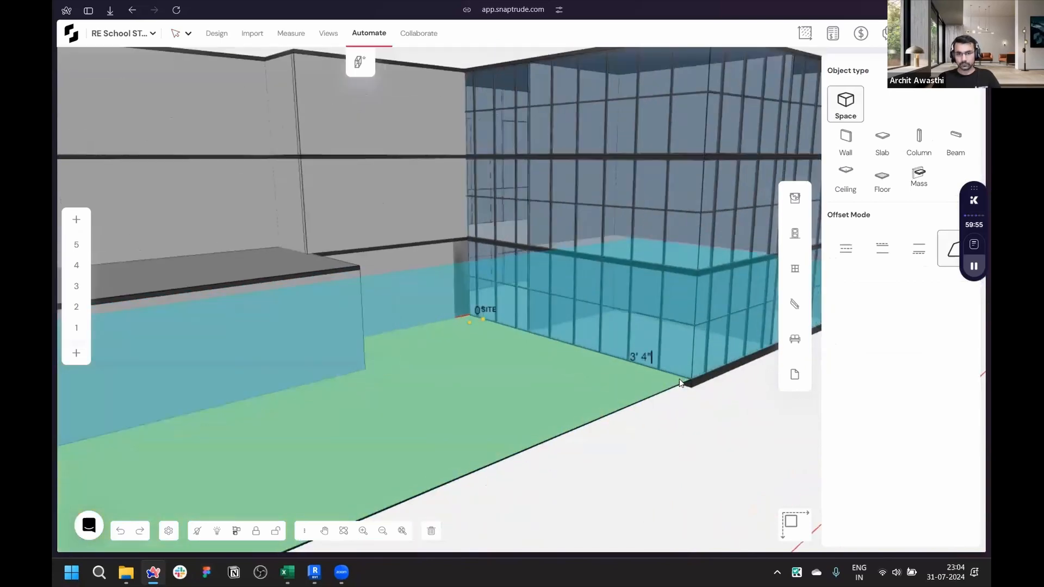
{"action": "left_click", "coordinate": [695, 381]}
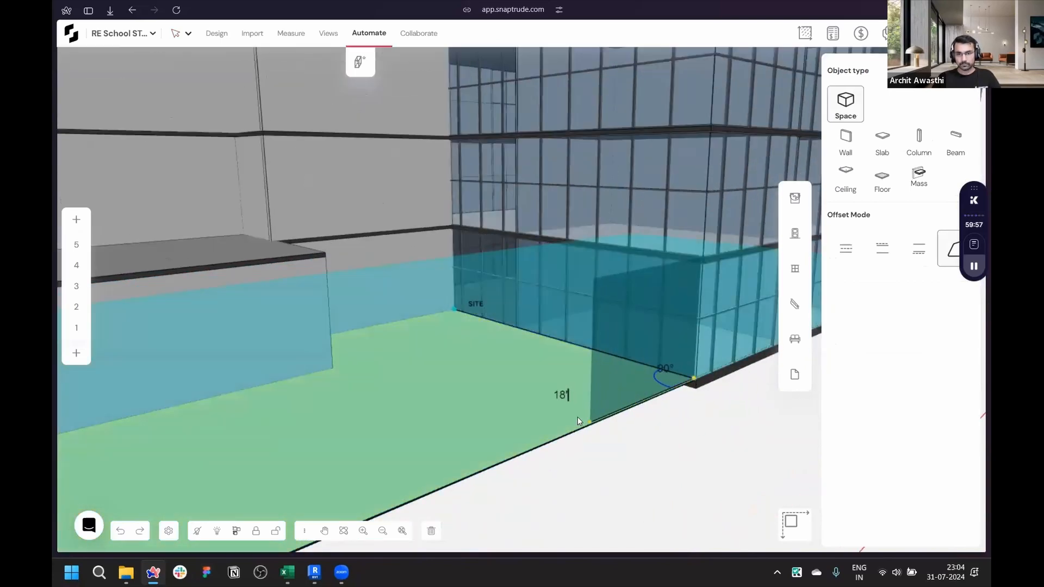
{"action": "left_click", "coordinate": [332, 368]}
{"action": "right_click_drag", "start_coordinate": [411, 381], "coordinate": [194, 440]}
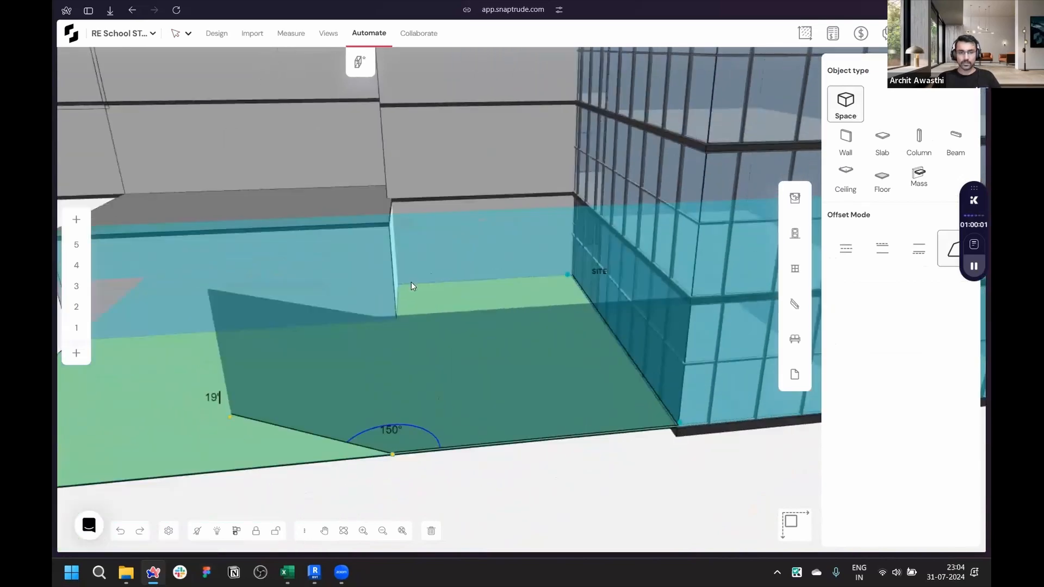
{"action": "scroll", "coordinate": [412, 281], "scroll_direction": "up", "scroll_amount": 3}
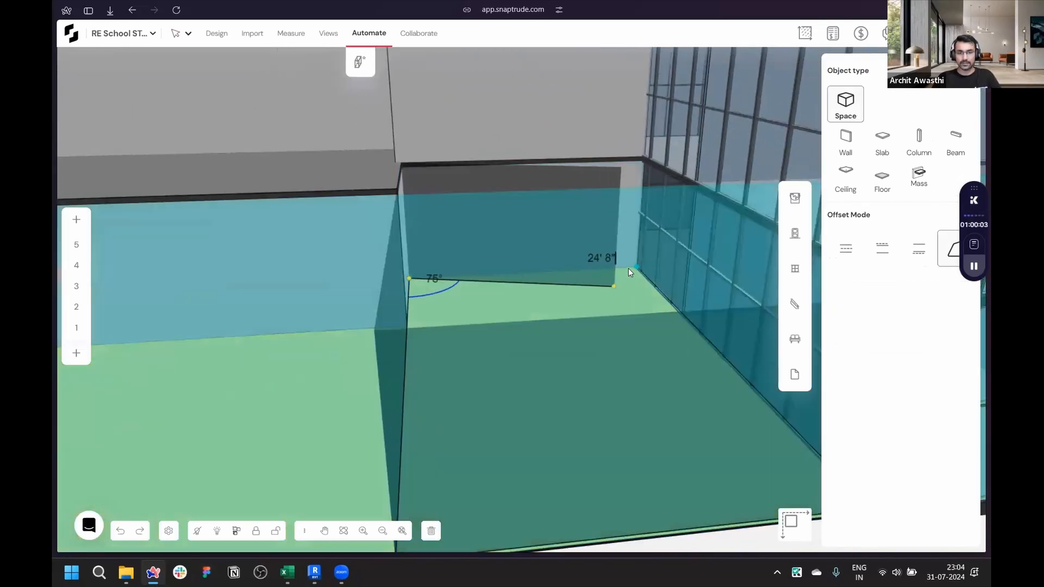
{"action": "left_click", "coordinate": [633, 265]}
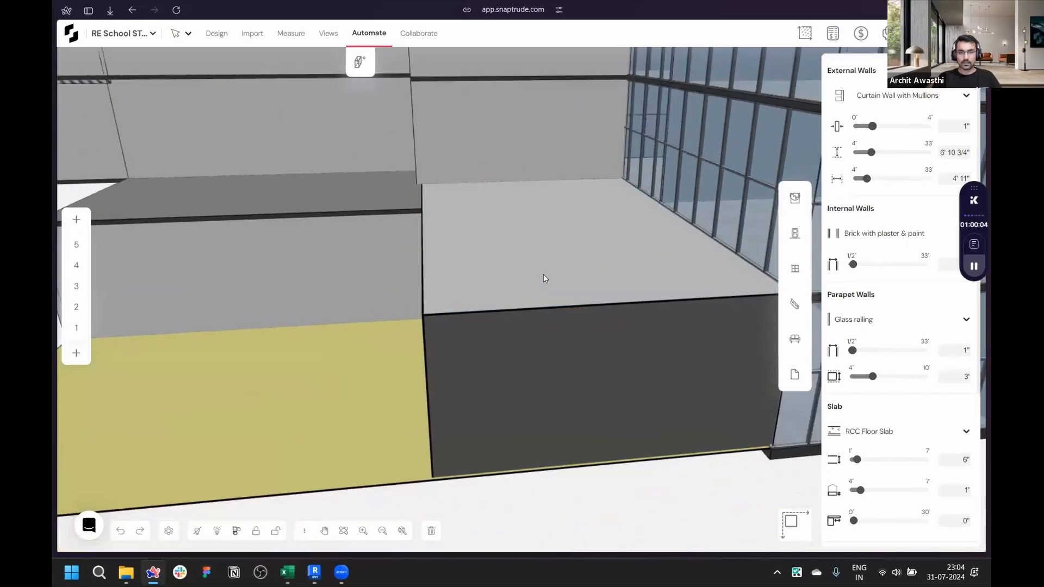
- Orbit and zoom around the new space in the corner between the low block and the glass building
{"action": "left_click", "coordinate": [543, 275]}
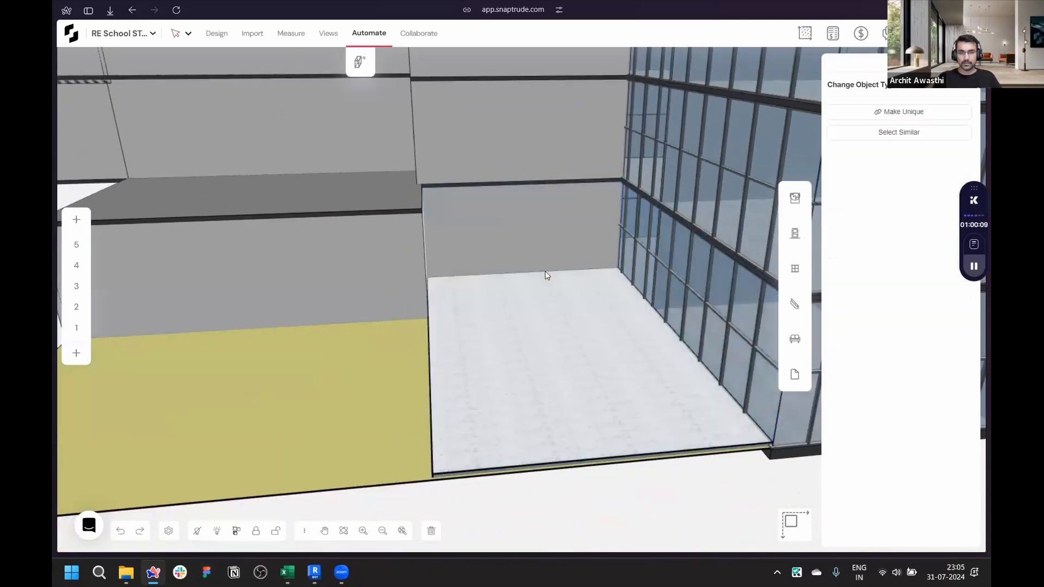
{"action": "scroll", "coordinate": [545, 271], "scroll_direction": "down", "scroll_amount": 3}
{"action": "mouse_move", "coordinate": [491, 339]}
{"action": "middle_mouse_down"}
{"action": "mouse_move", "coordinate": [687, 225]}
{"action": "mouse_move", "coordinate": [488, 304]}
{"action": "mouse_move", "coordinate": [496, 338]}
{"action": "middle_mouse_up"}
{"action": "right_click_drag", "start_coordinate": [531, 429], "coordinate": [602, 457]}
{"action": "middle_click_drag", "start_coordinate": [494, 393], "coordinate": [723, 362]}
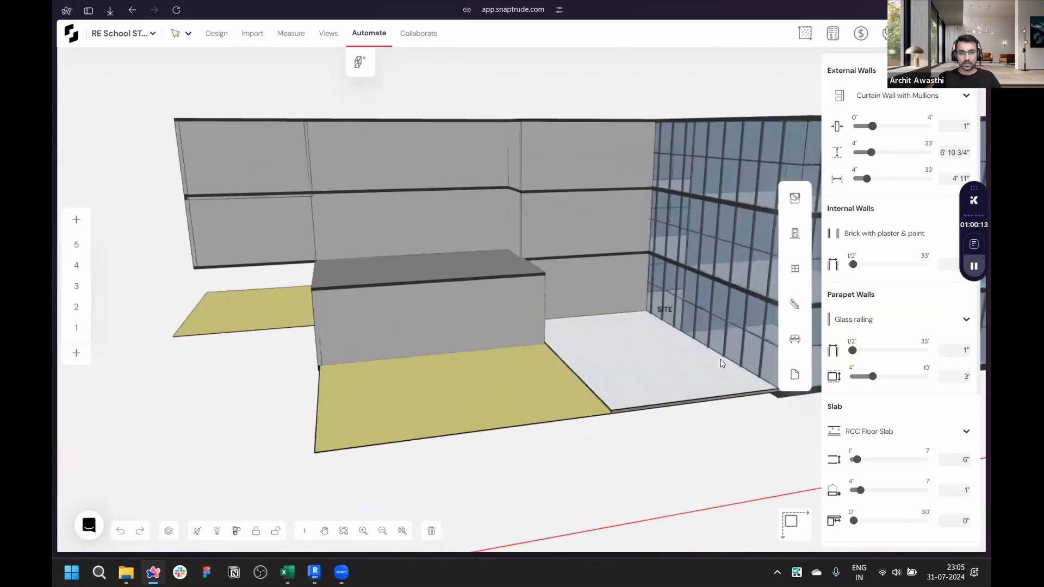
{"action": "middle_click_drag", "start_coordinate": [235, 364], "coordinate": [343, 374]}
{"action": "middle_click_drag", "start_coordinate": [440, 398], "coordinate": [480, 276]}
{"action": "scroll", "coordinate": [480, 275], "scroll_direction": "up", "scroll_amount": 3}
{"action": "scroll", "coordinate": [599, 453], "scroll_direction": "down", "scroll_amount": 5}
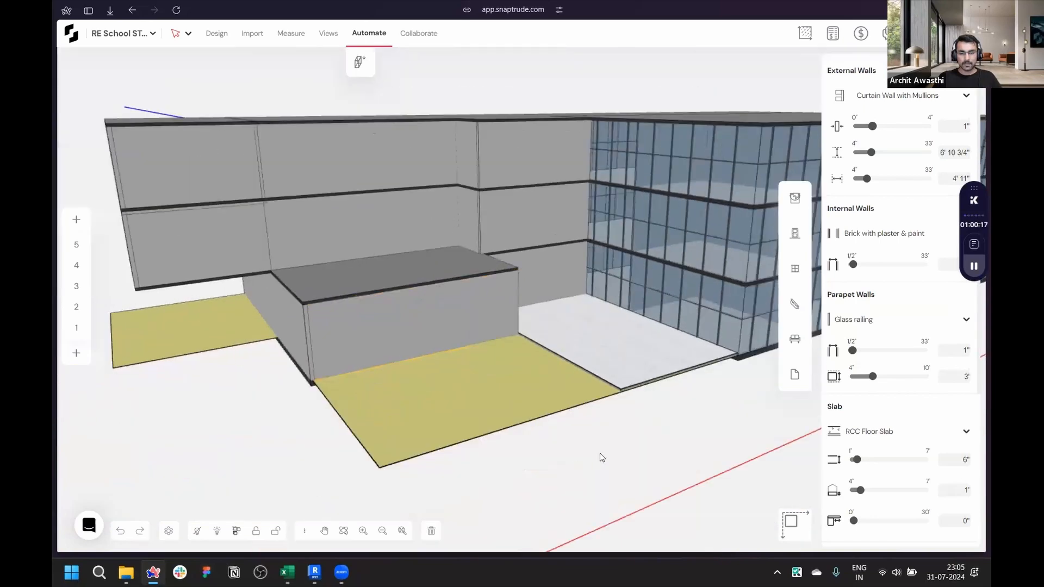
{"action": "scroll", "coordinate": [589, 403], "scroll_direction": "up", "scroll_amount": 5}
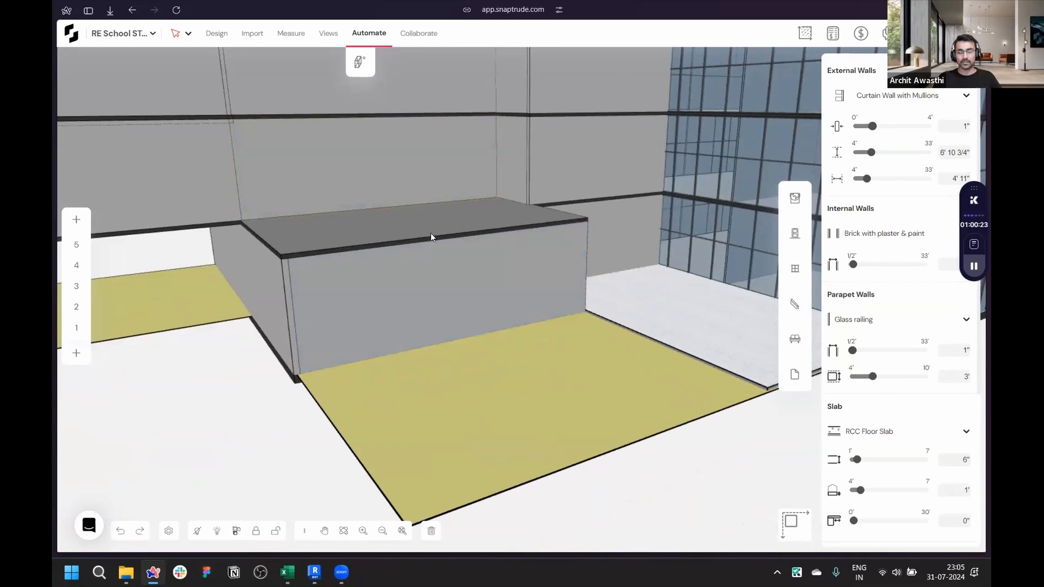
- Place an Amphitheatre staircase in front of the low block and rotate it about 95° to face outward
{"action": "left_click", "coordinate": [793, 300]}
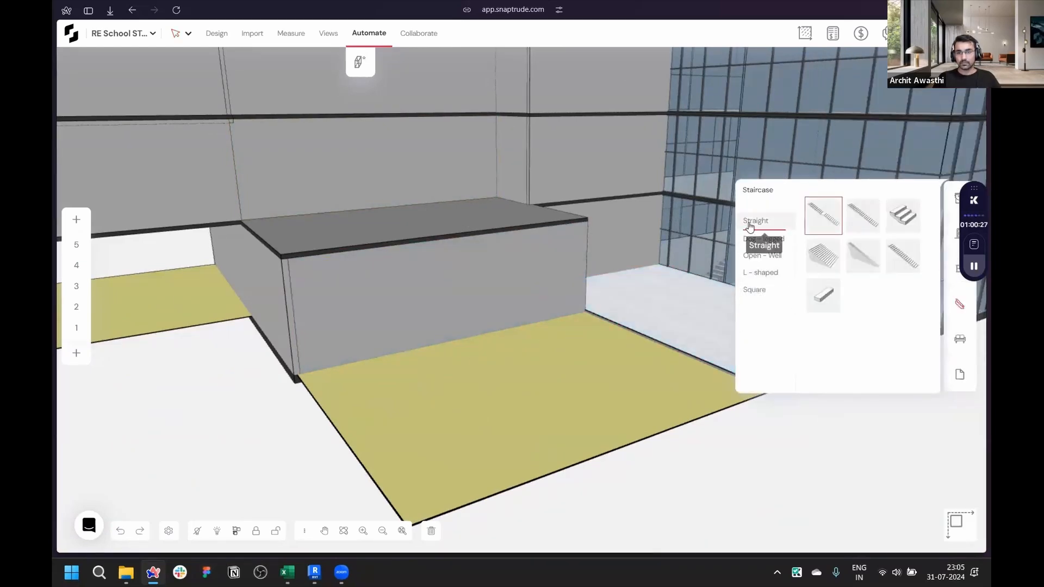
{"action": "left_click", "coordinate": [818, 262]}
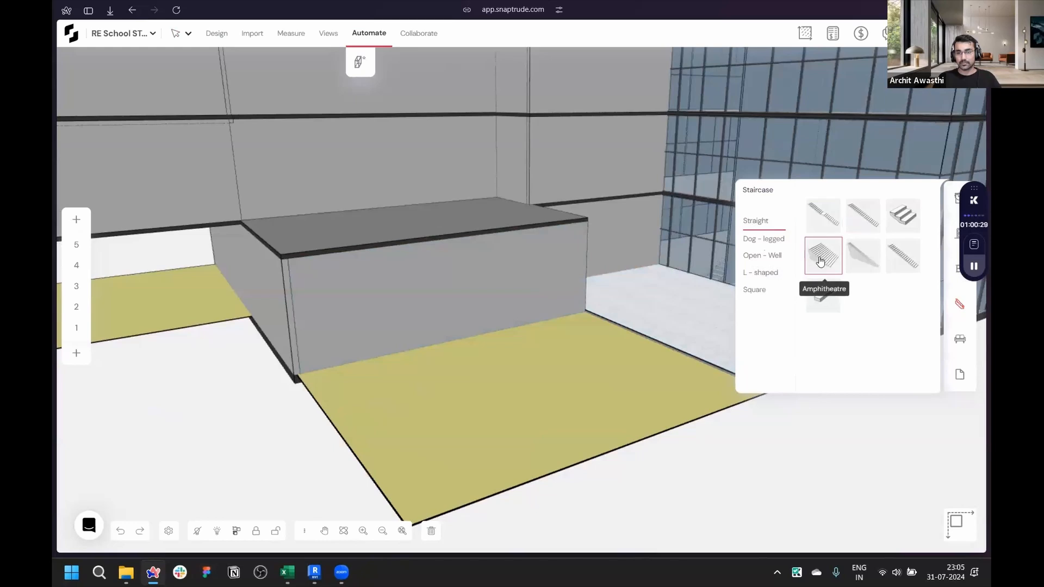
{"action": "left_click", "coordinate": [511, 446]}
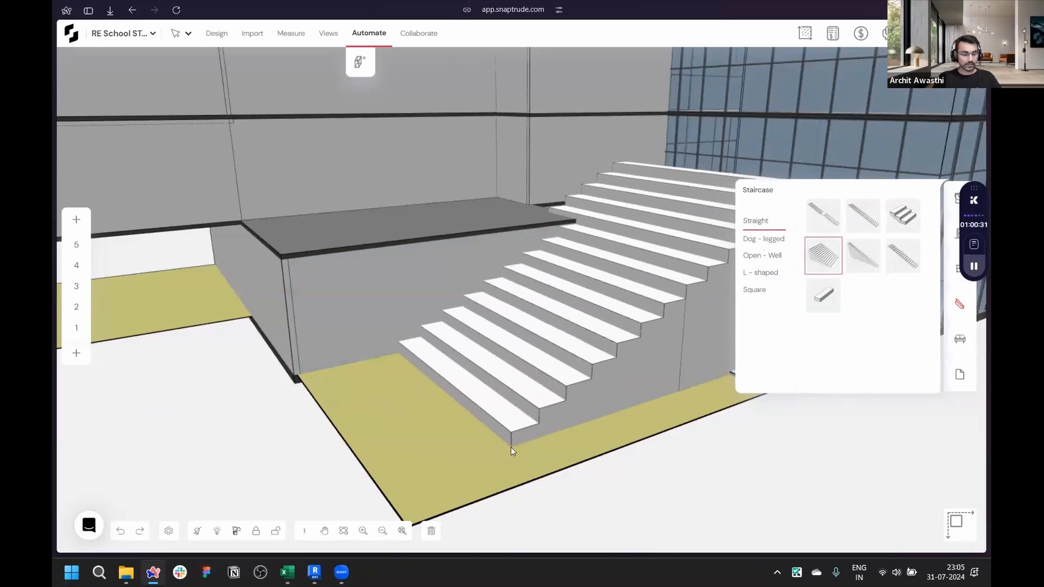
{"action": "left_click", "coordinate": [487, 401]}
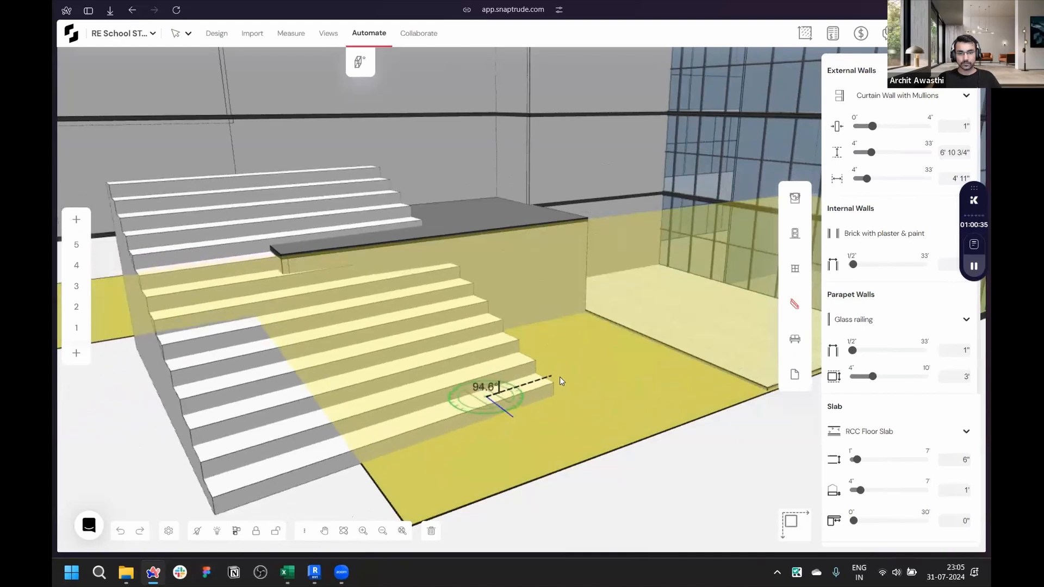
{"action": "left_click", "coordinate": [563, 364]}
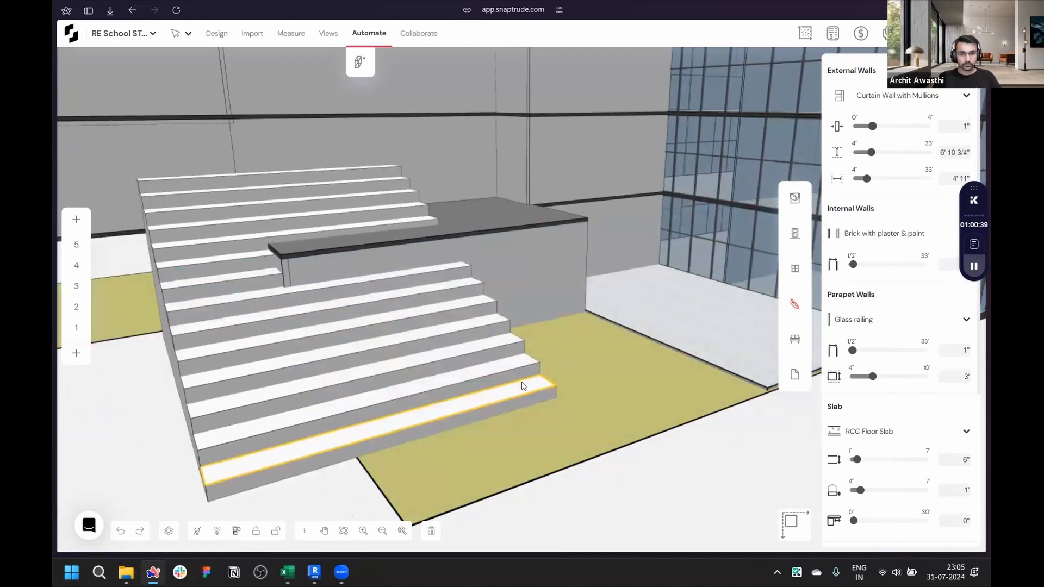
- Select the amphitheatre staircase and set its height to 14'
{"action": "scroll", "coordinate": [525, 376], "scroll_direction": "down", "scroll_amount": 3}
{"action": "key", "text": "Escape"}
{"action": "right_click_drag", "start_coordinate": [530, 247], "coordinate": [216, 298]}
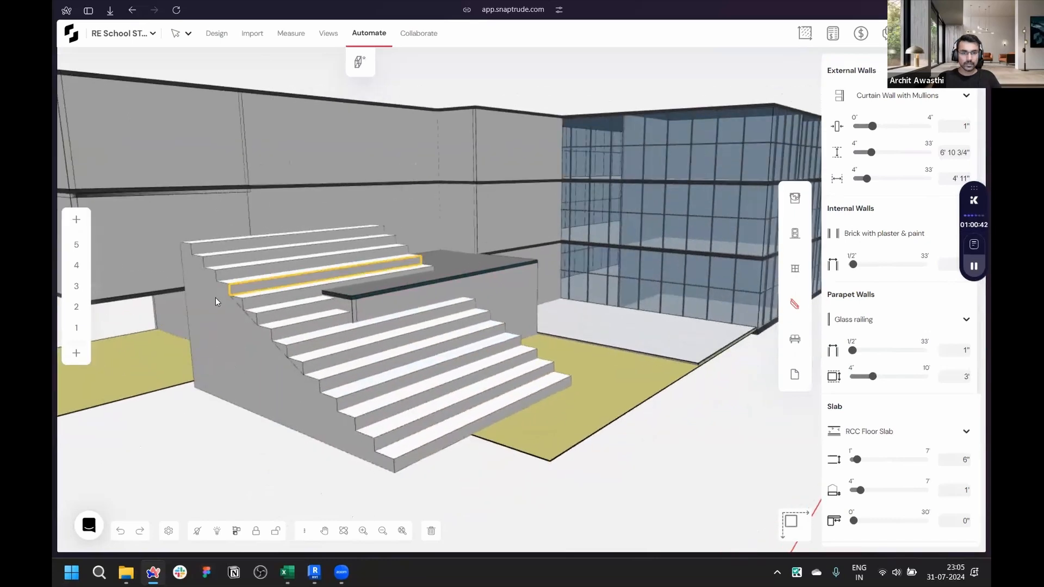
{"action": "left_click", "coordinate": [215, 298]}
{"action": "key", "text": "Escape"}
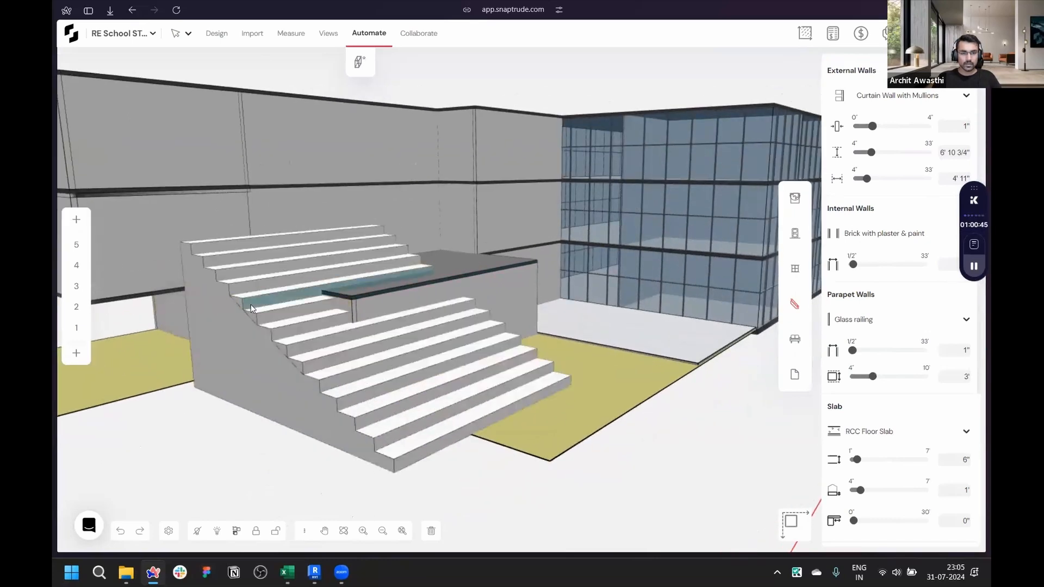
{"action": "left_click", "coordinate": [240, 302]}
{"action": "key", "text": "Escape"}
{"action": "left_click", "coordinate": [236, 299]}
{"action": "key", "text": "Escape"}
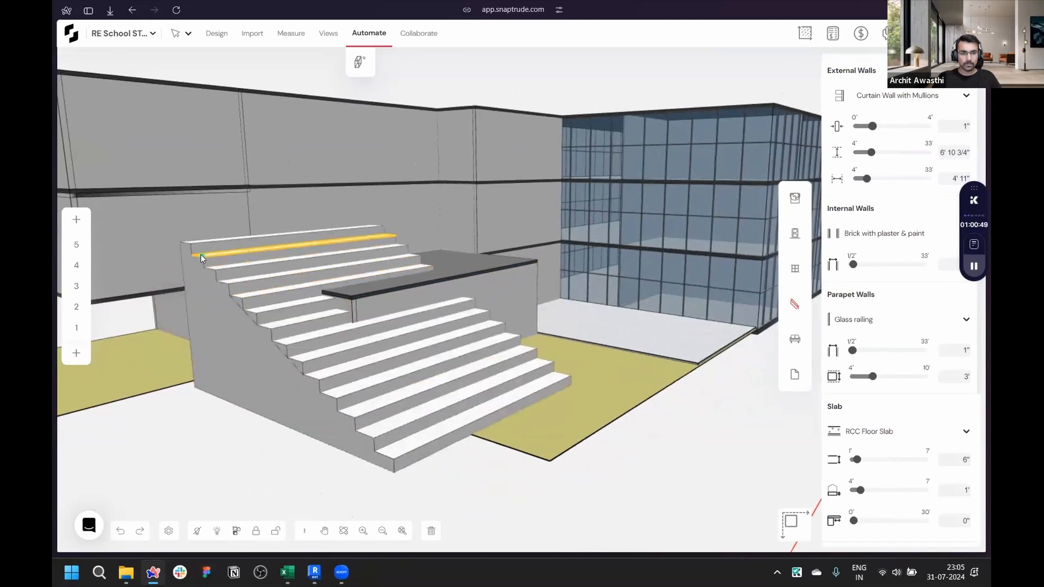
{"action": "left_click", "coordinate": [313, 328]}
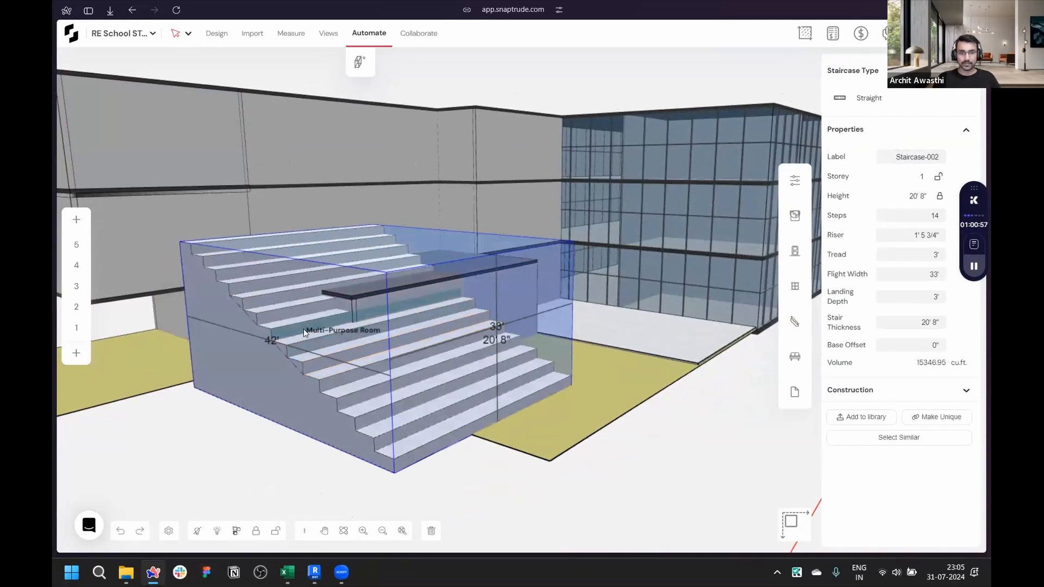
{"action": "scroll", "coordinate": [308, 329], "scroll_direction": "up", "scroll_amount": 3}
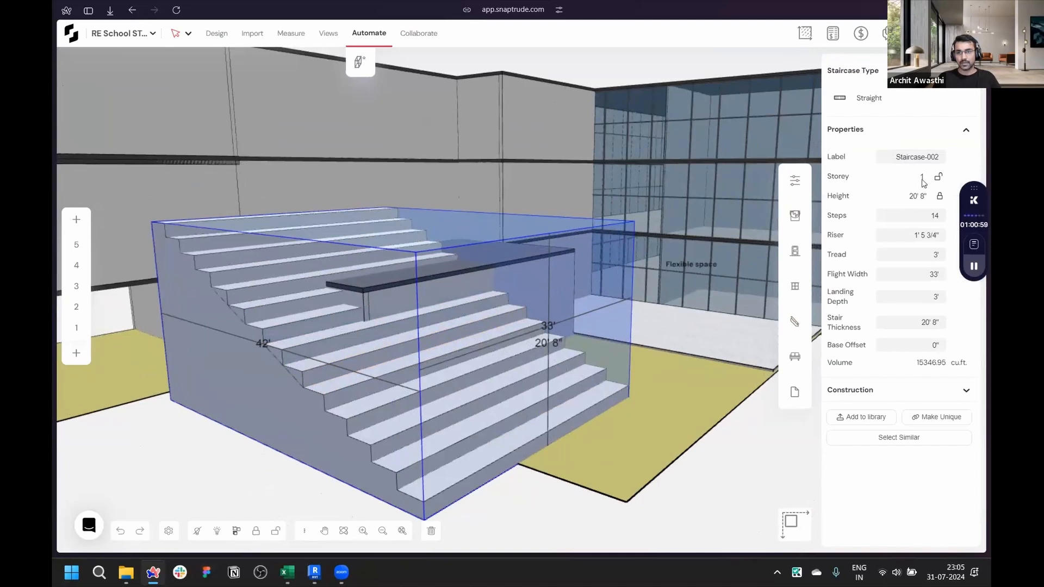
{"action": "left_click", "coordinate": [941, 197]}
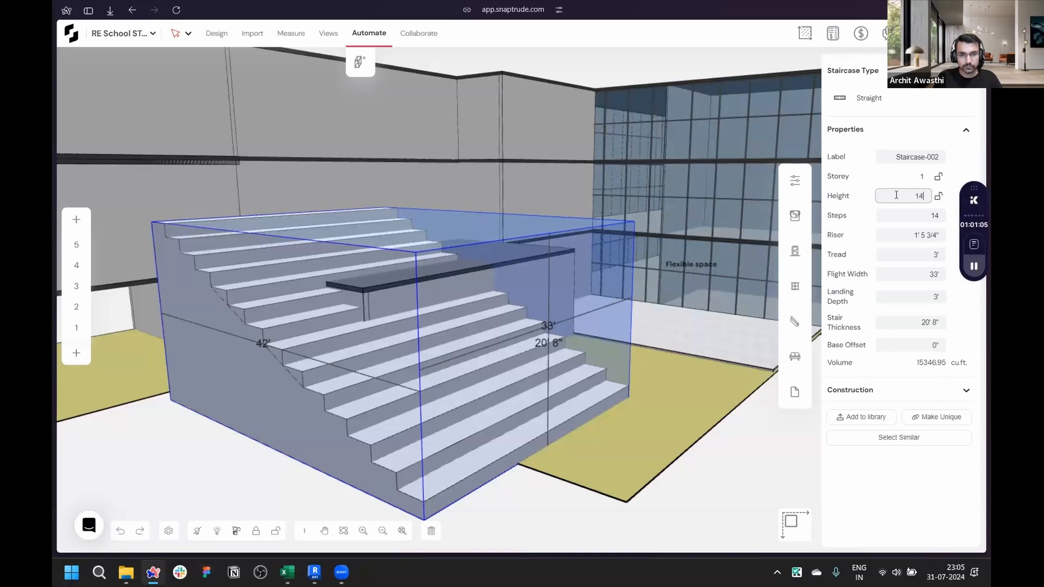
{"action": "key", "text": "Return"}
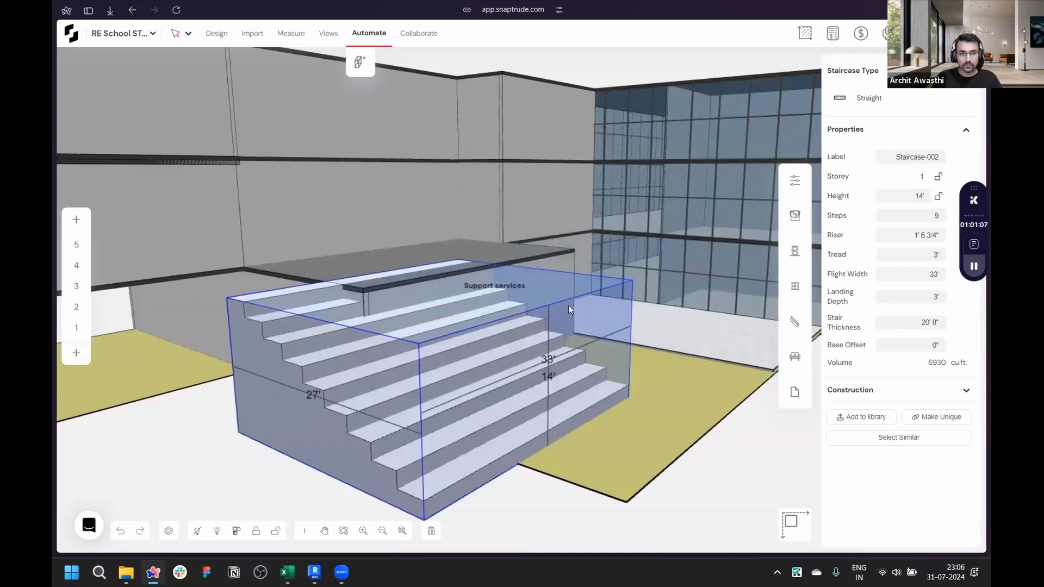
- Move the amphitheatre sideways so its edge lines up with the corner of the raised platform
{"action": "scroll", "coordinate": [571, 422], "scroll_direction": "down", "scroll_amount": 5}
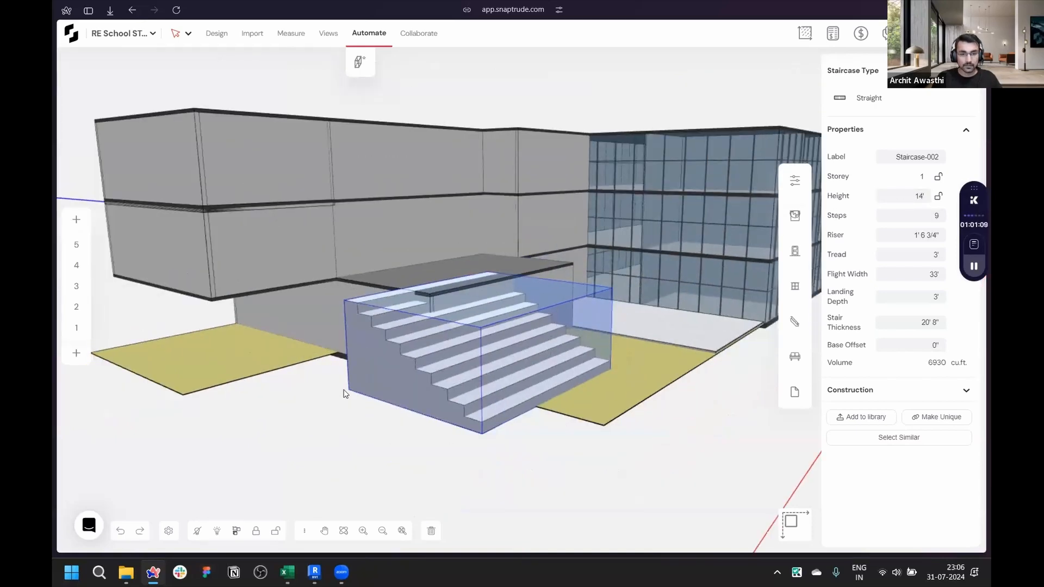
{"action": "scroll", "coordinate": [435, 375], "scroll_direction": "up", "scroll_amount": 5}
{"action": "scroll", "coordinate": [424, 379], "scroll_direction": "up", "scroll_amount": 2}
{"action": "scroll", "coordinate": [435, 251], "scroll_direction": "up", "scroll_amount": 3}
{"action": "scroll", "coordinate": [436, 251], "scroll_direction": "up", "scroll_amount": 3}
{"action": "middle_click_drag", "start_coordinate": [436, 250], "coordinate": [345, 240]}
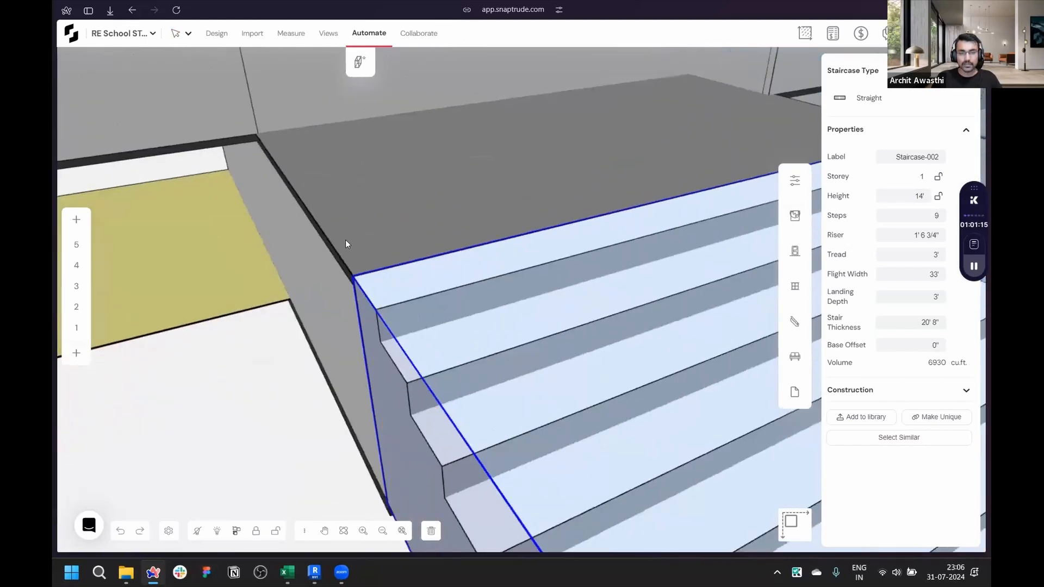
{"action": "scroll", "coordinate": [345, 240], "scroll_direction": "down", "scroll_amount": 7}
{"action": "key", "text": "Escape"}
{"action": "middle_click_drag", "start_coordinate": [533, 352], "coordinate": [560, 280]}
{"action": "scroll", "coordinate": [563, 281], "scroll_direction": "up", "scroll_amount": 3}
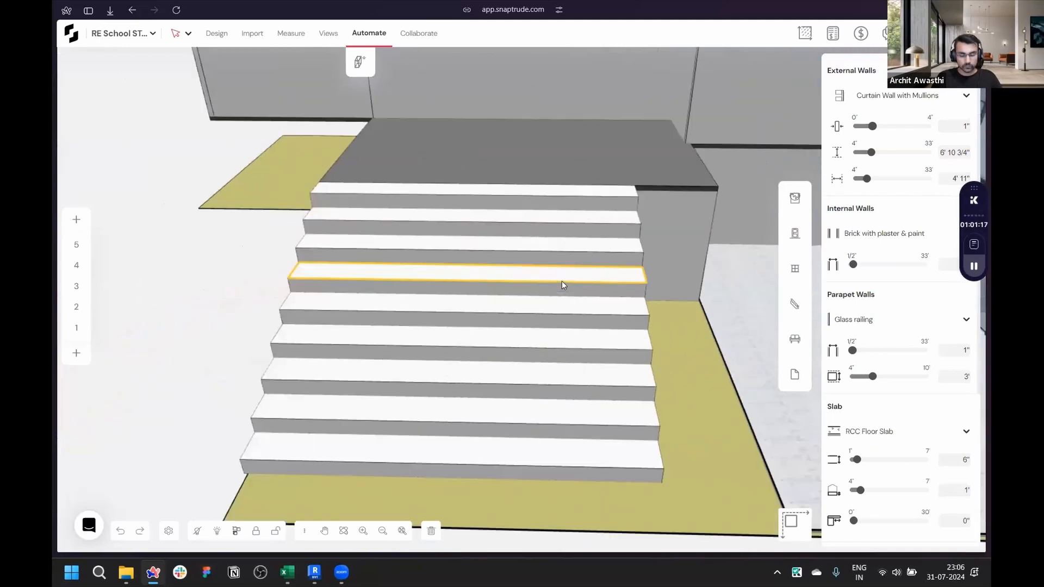
{"action": "left_click", "coordinate": [645, 308]}
{"action": "key", "text": "m"}
{"action": "left_click", "coordinate": [646, 308]}
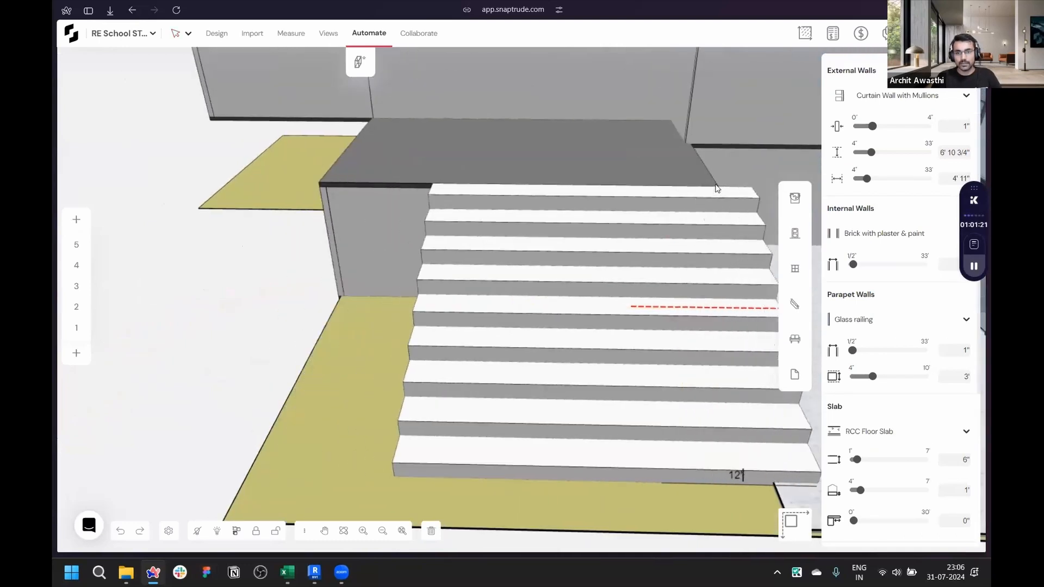
{"action": "left_click", "coordinate": [716, 188]}
- Place a Straight Flight Without Mid landing staircase on the ground beside the amphitheatre's lower corner
{"action": "scroll", "coordinate": [672, 223], "scroll_direction": "down", "scroll_amount": 3}
{"action": "middle_click_drag", "start_coordinate": [672, 222], "coordinate": [411, 280]}
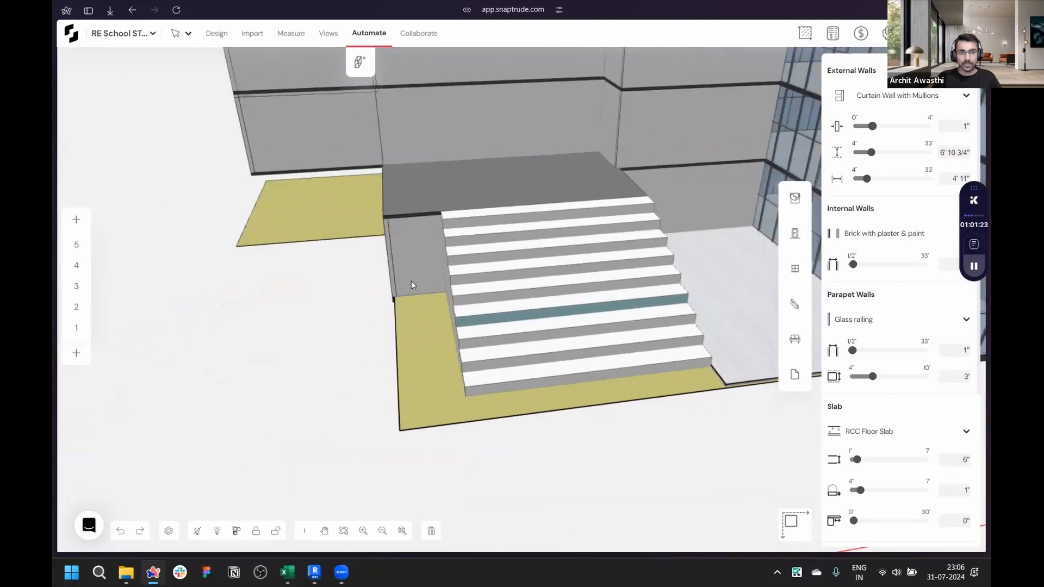
{"action": "scroll", "coordinate": [478, 223], "scroll_direction": "up", "scroll_amount": 3}
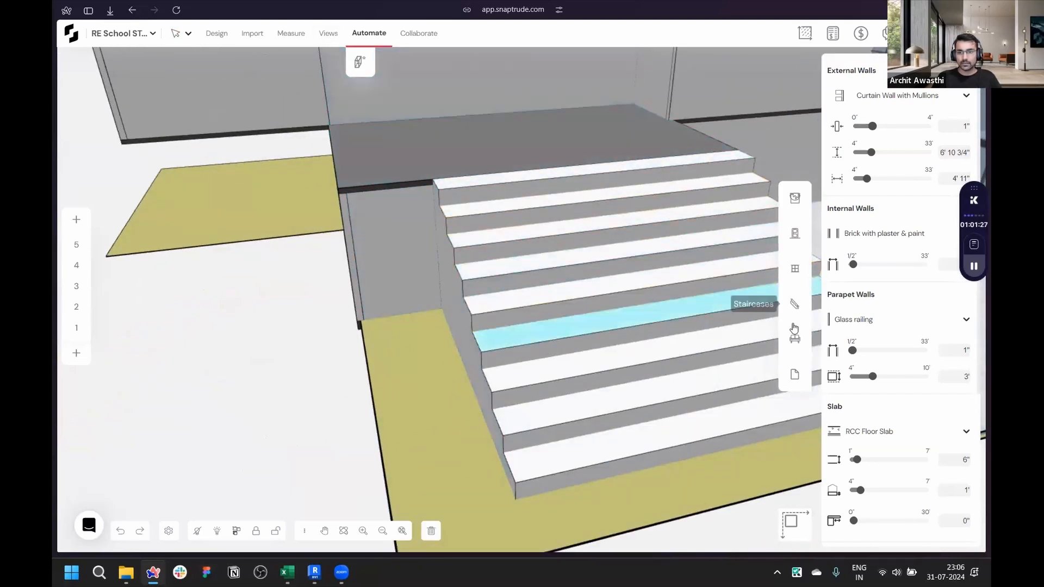
{"action": "left_click", "coordinate": [794, 312]}
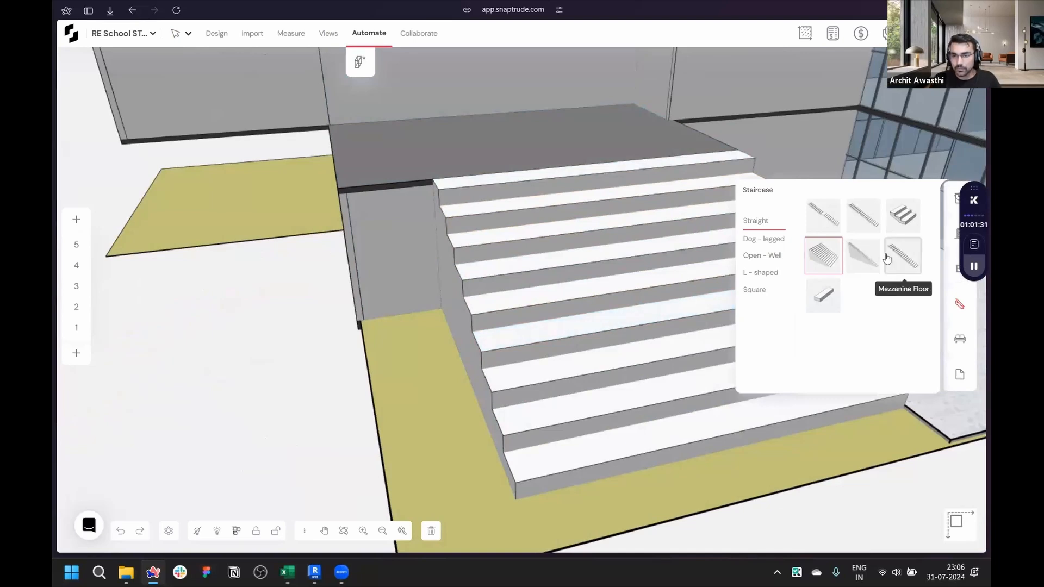
{"action": "left_click", "coordinate": [858, 220]}
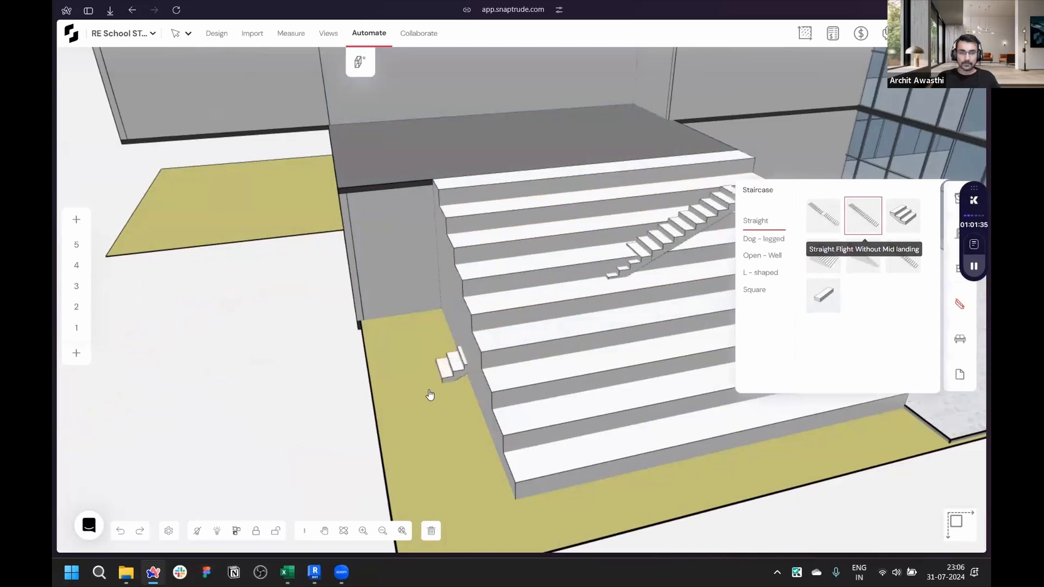
{"action": "scroll", "coordinate": [435, 413], "scroll_direction": "down", "scroll_amount": 5}
{"action": "left_click", "coordinate": [454, 472]}
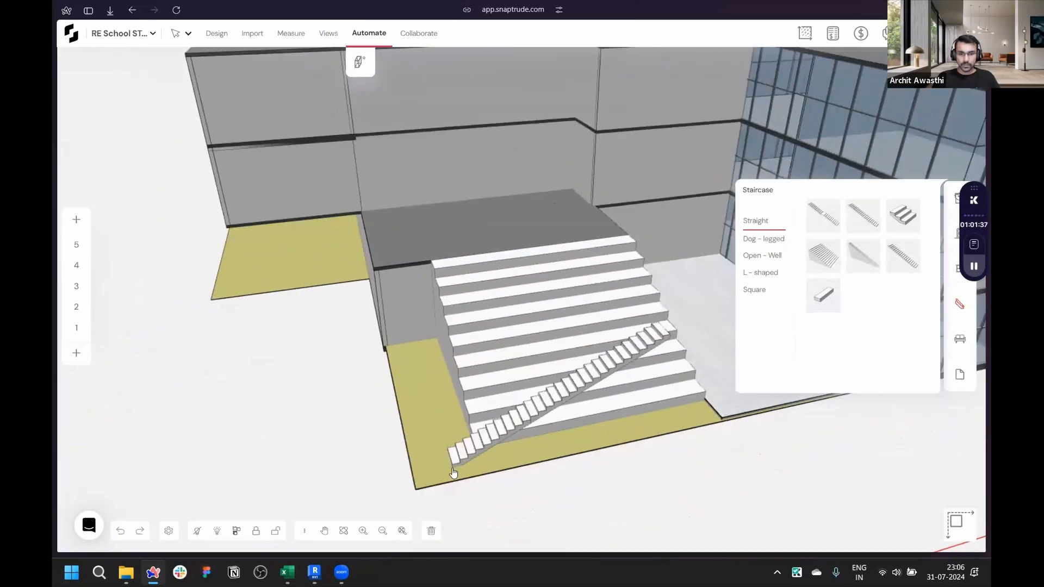
{"action": "scroll", "coordinate": [462, 468], "scroll_direction": "up", "scroll_amount": 5}
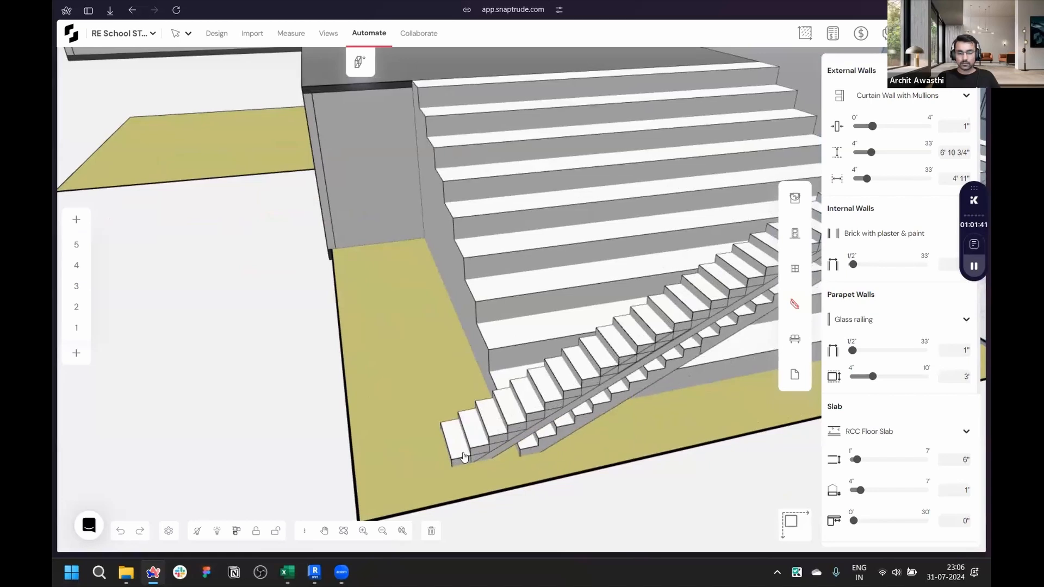
- Rotate the straight staircase about 80° so it climbs along the amphitheatre's side
{"action": "left_click", "coordinate": [175, 33]}
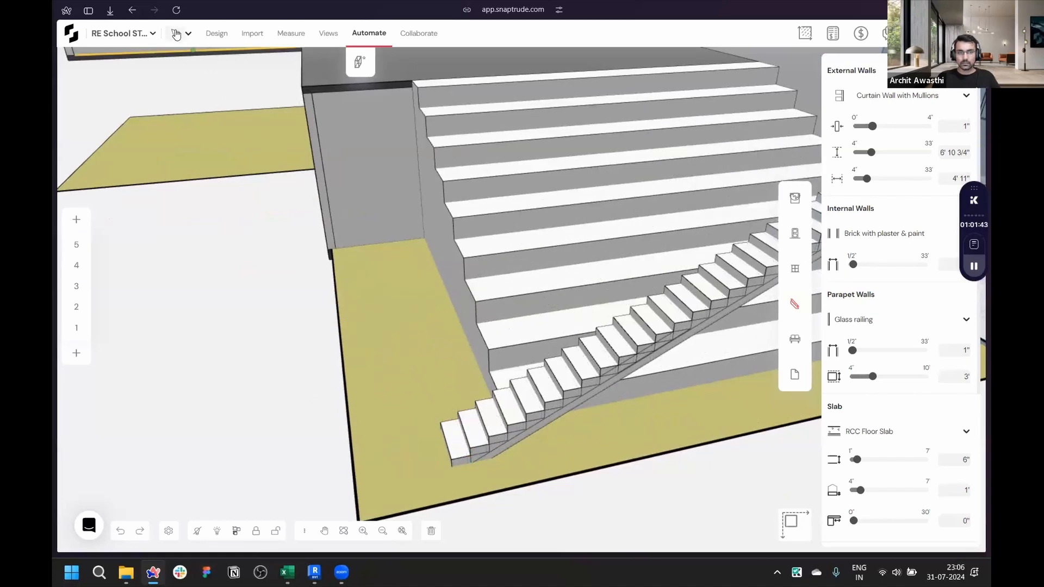
{"action": "left_click", "coordinate": [509, 445]}
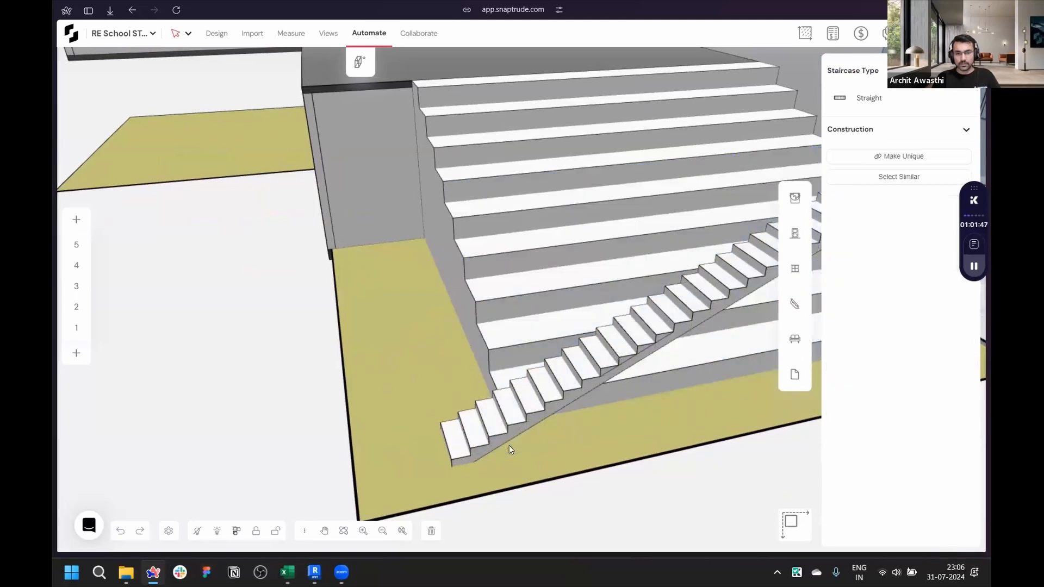
{"action": "scroll", "coordinate": [485, 438], "scroll_direction": "down", "scroll_amount": 3}
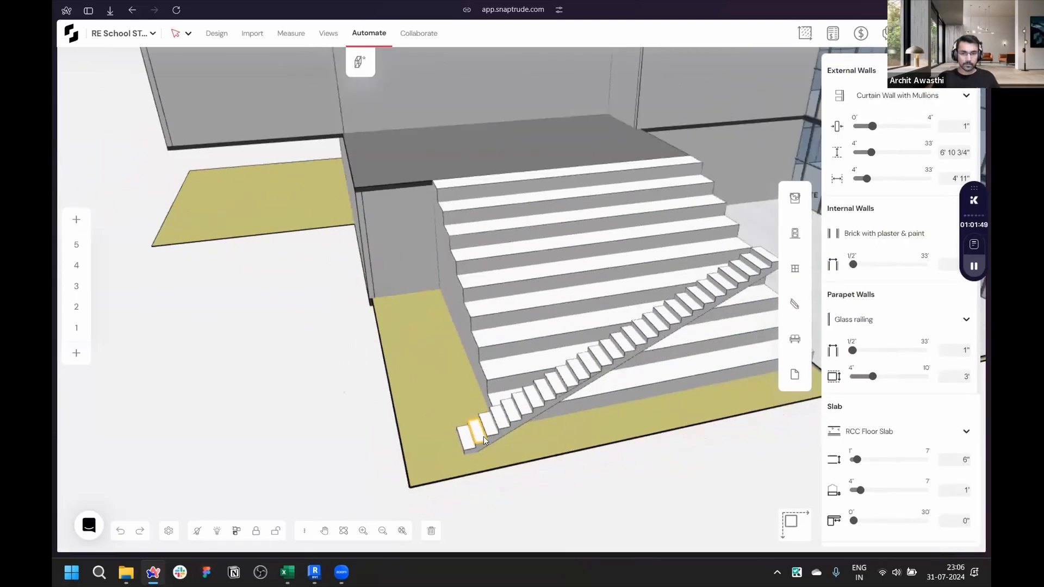
{"action": "scroll", "coordinate": [482, 437], "scroll_direction": "up", "scroll_amount": 3}
{"action": "key", "text": "r"}
{"action": "left_click", "coordinate": [478, 436]}
{"action": "left_click", "coordinate": [483, 462]}
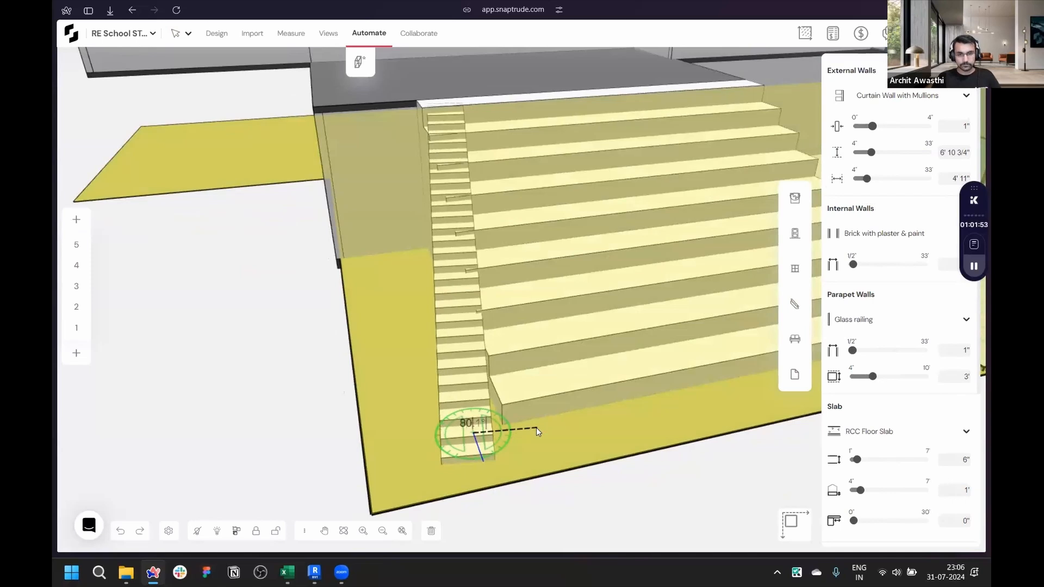
{"action": "left_click", "coordinate": [536, 427]}
- Orbit and zoom to inspect the straight staircase running alongside the amphitheatre
{"action": "middle_click_drag", "start_coordinate": [533, 428], "coordinate": [207, 224]}
{"action": "scroll", "coordinate": [319, 266], "scroll_direction": "up", "scroll_amount": 6}
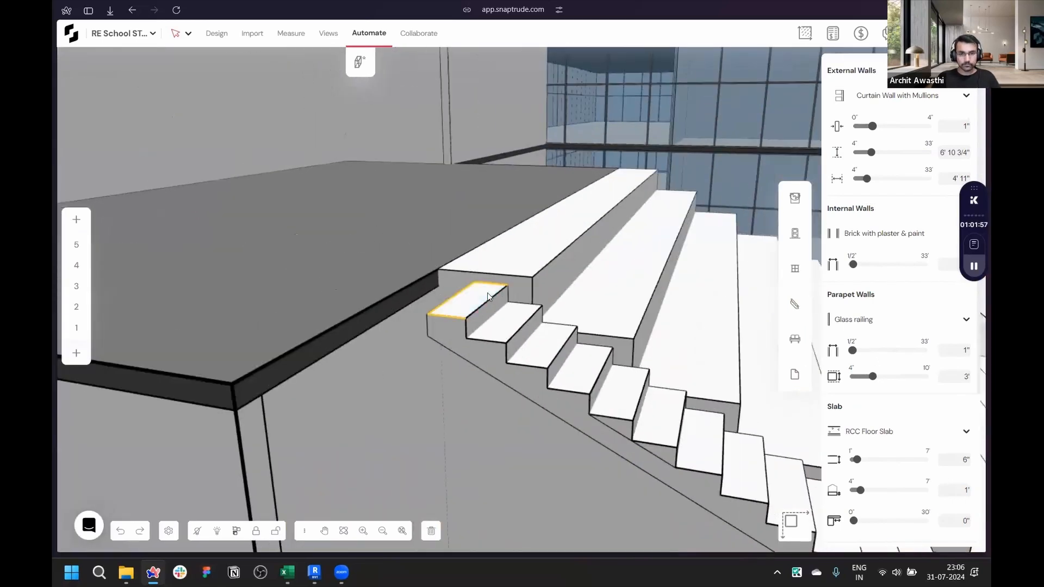
{"action": "left_click", "coordinate": [440, 268]}
{"action": "scroll", "coordinate": [354, 279], "scroll_direction": "down", "scroll_amount": 5}
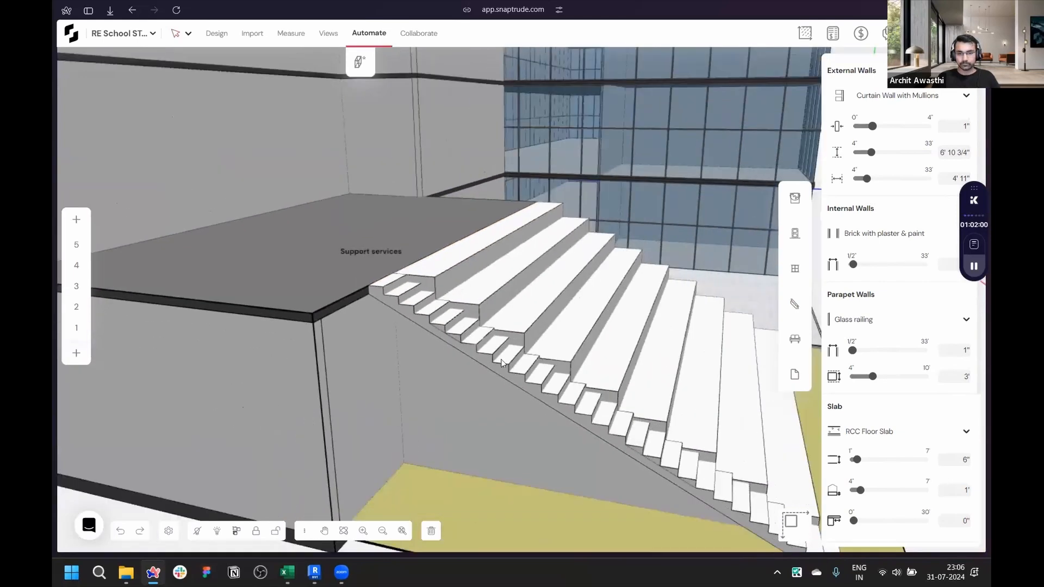
{"action": "middle_click_drag", "start_coordinate": [641, 459], "coordinate": [796, 429]}
{"action": "scroll", "coordinate": [677, 502], "scroll_direction": "up", "scroll_amount": 4}
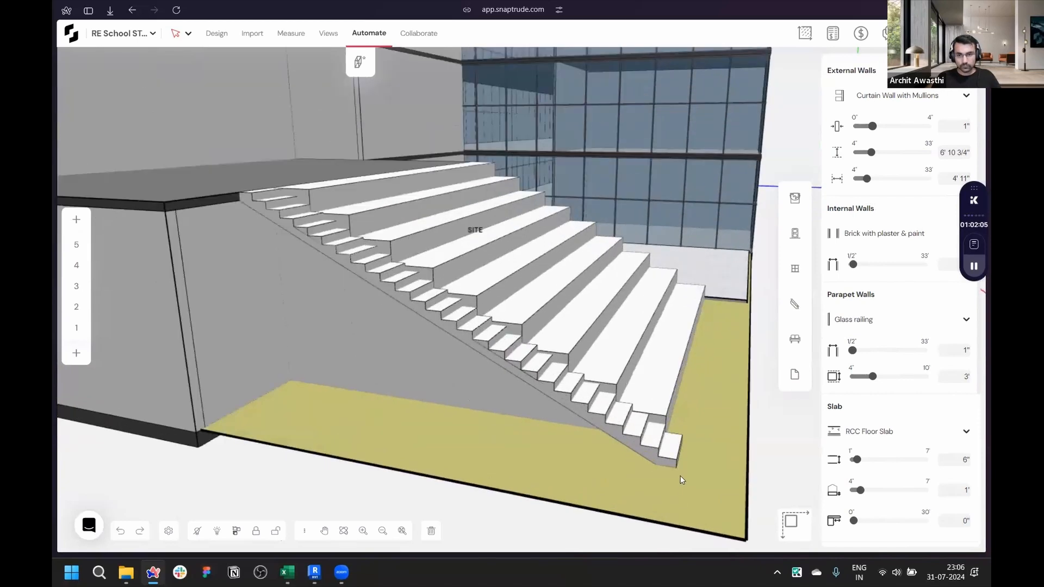
{"action": "left_click_drag", "start_coordinate": [673, 458], "coordinate": [665, 413]}
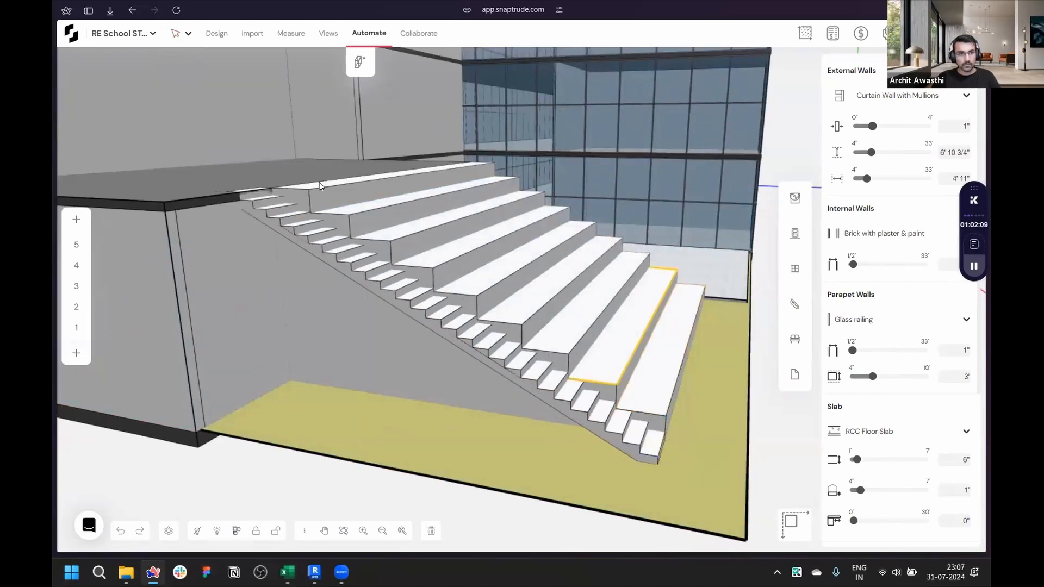
{"action": "middle_click_drag", "start_coordinate": [330, 218], "coordinate": [393, 297]}
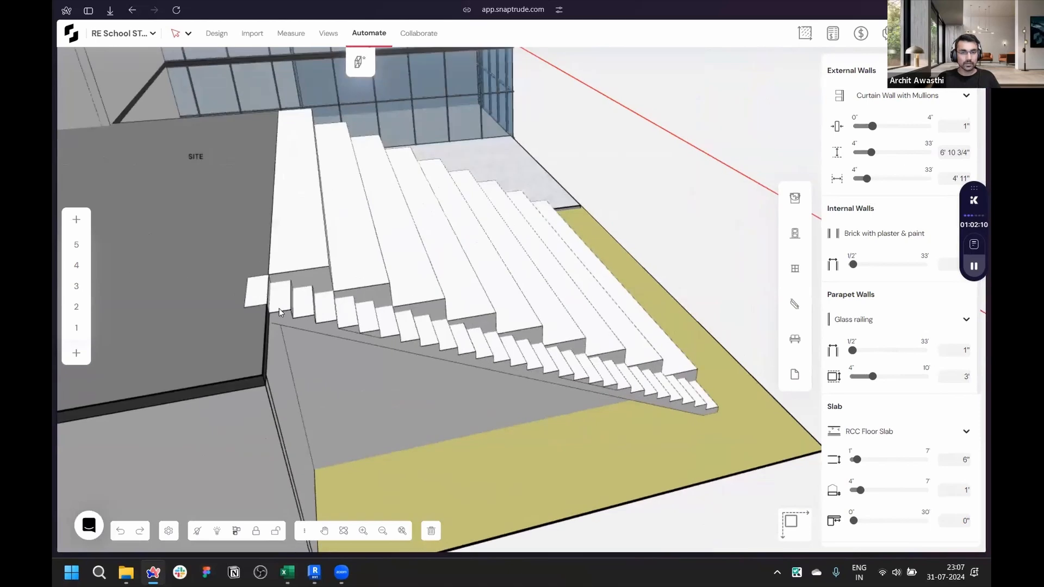
- Draw a short brick wall about 9 ft long on the raised platform's edge beside the amphitheatre
{"action": "middle_click_drag", "start_coordinate": [279, 308], "coordinate": [382, 347]}
{"action": "scroll", "coordinate": [375, 362], "scroll_direction": "down", "scroll_amount": 4}
{"action": "middle_click_drag", "start_coordinate": [366, 382], "coordinate": [262, 366]}
{"action": "scroll", "coordinate": [316, 211], "scroll_direction": "up", "scroll_amount": 5}
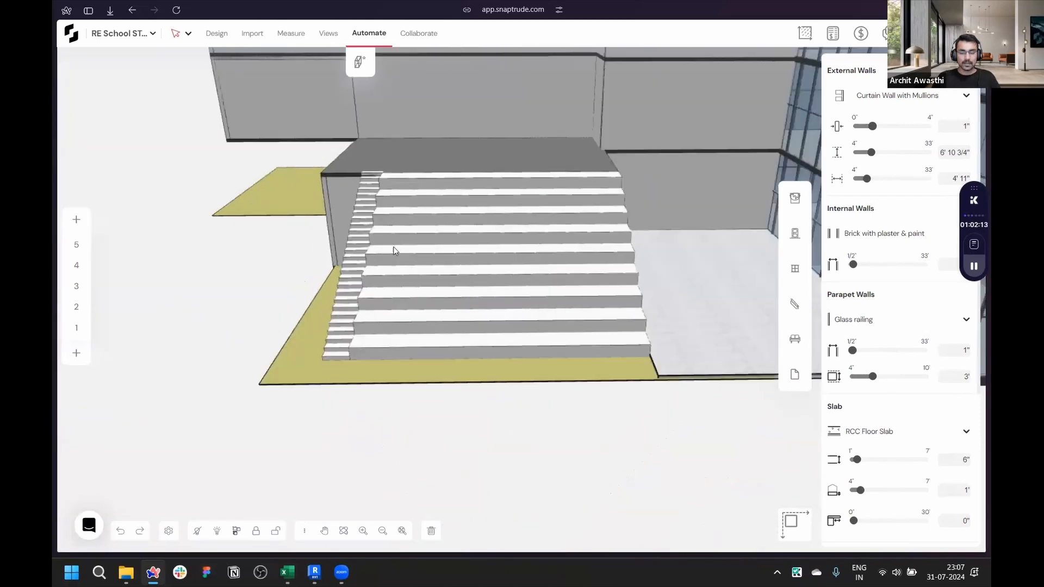
{"action": "left_click", "coordinate": [216, 33]}
{"action": "left_click", "coordinate": [849, 135]}
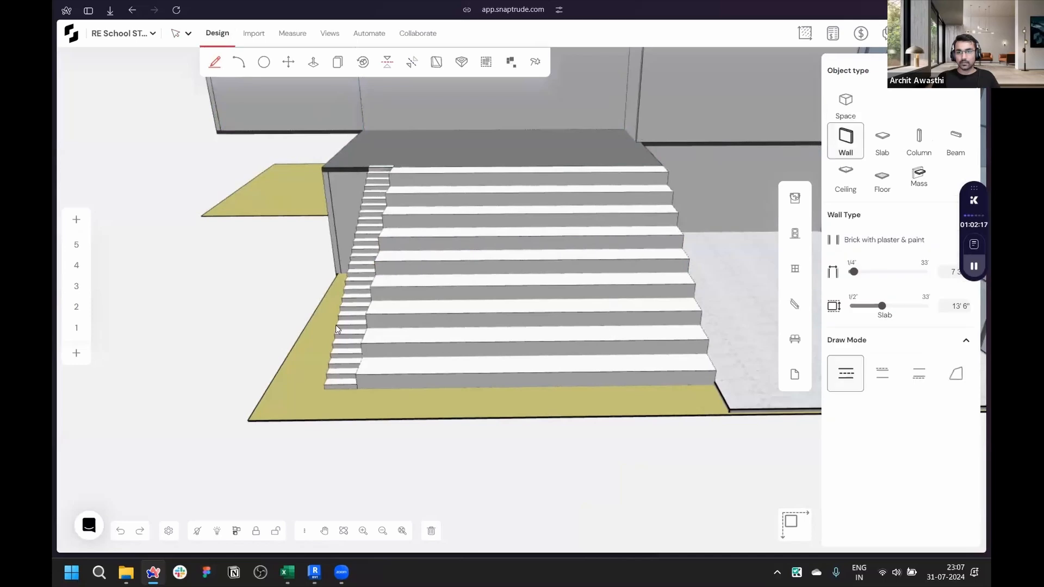
{"action": "scroll", "coordinate": [390, 333], "scroll_direction": "down", "scroll_amount": 3}
{"action": "middle_click_drag", "start_coordinate": [389, 333], "coordinate": [736, 230]}
{"action": "scroll", "coordinate": [736, 230], "scroll_direction": "up", "scroll_amount": 3}
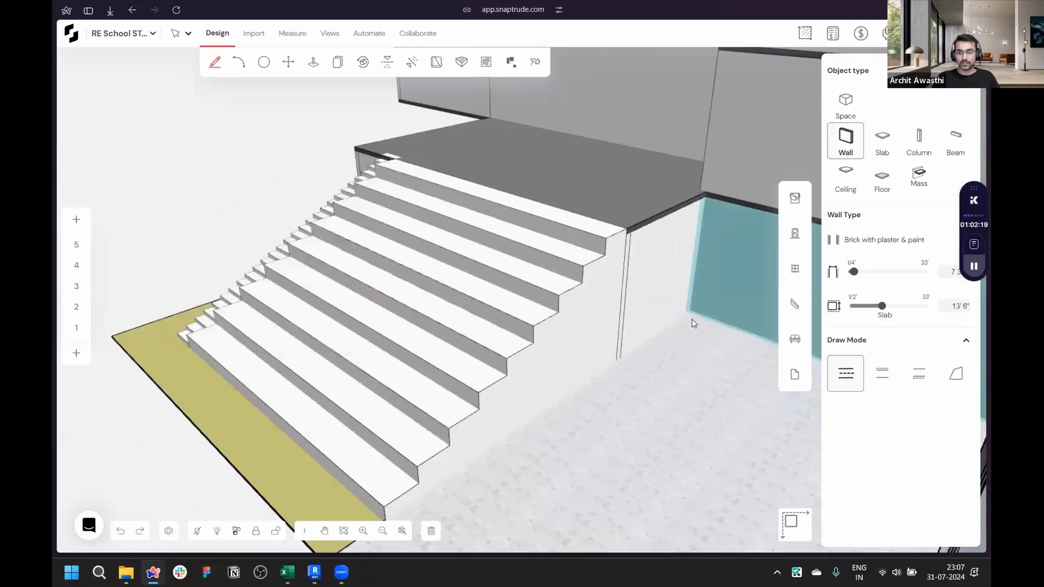
{"action": "left_click", "coordinate": [701, 191]}
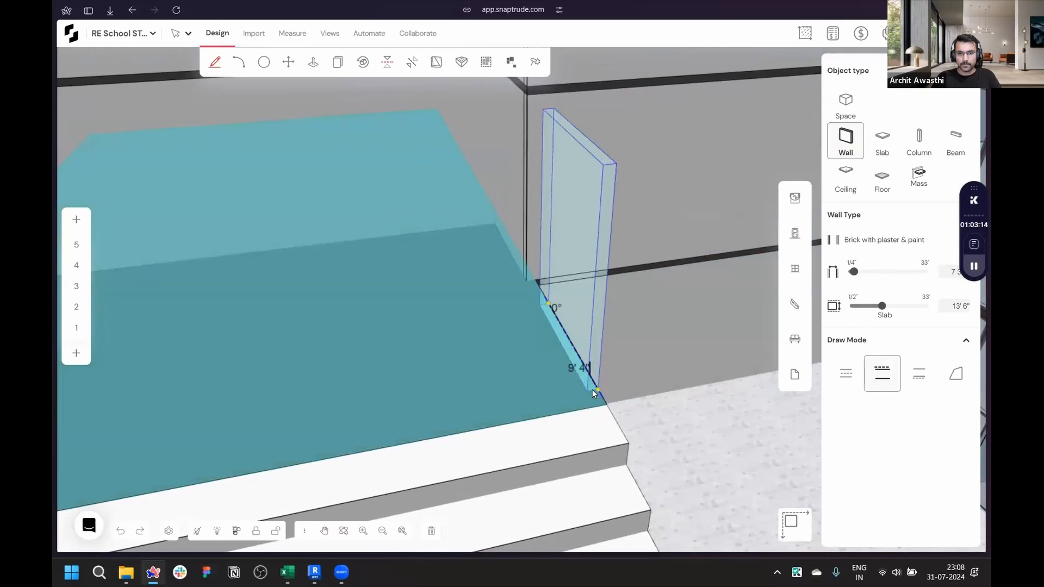
{"action": "left_click", "coordinate": [592, 389]}
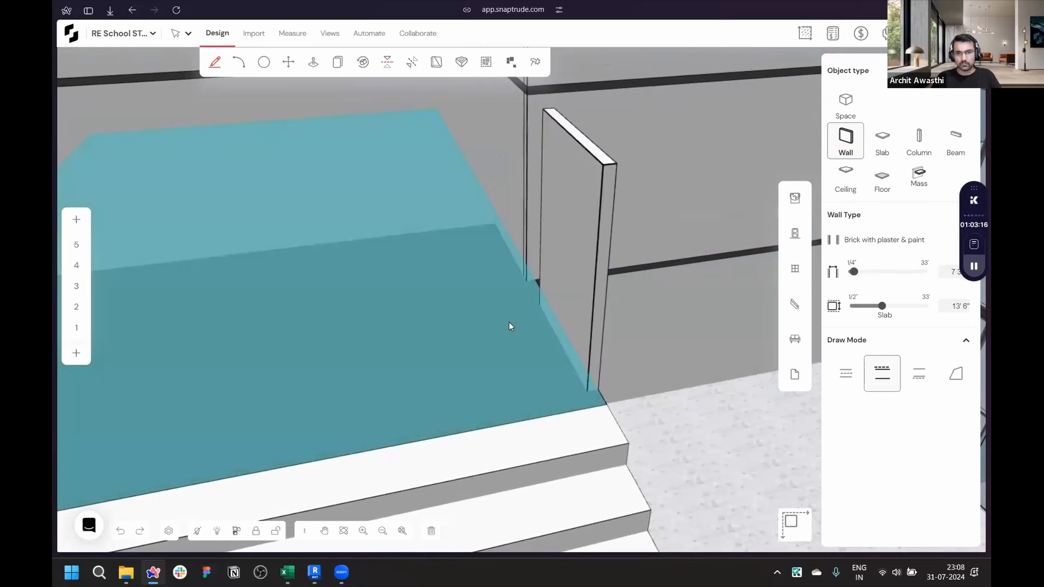
- Lower the new wall's top with Push Pull to a low parapet height at the platform edge
{"action": "middle_click_drag", "start_coordinate": [509, 322], "coordinate": [476, 240]}
{"action": "scroll", "coordinate": [546, 321], "scroll_direction": "up", "scroll_amount": 3}
{"action": "key", "text": "p"}
{"action": "left_click", "coordinate": [546, 322]}
{"action": "scroll", "coordinate": [520, 297], "scroll_direction": "down", "scroll_amount": 5}
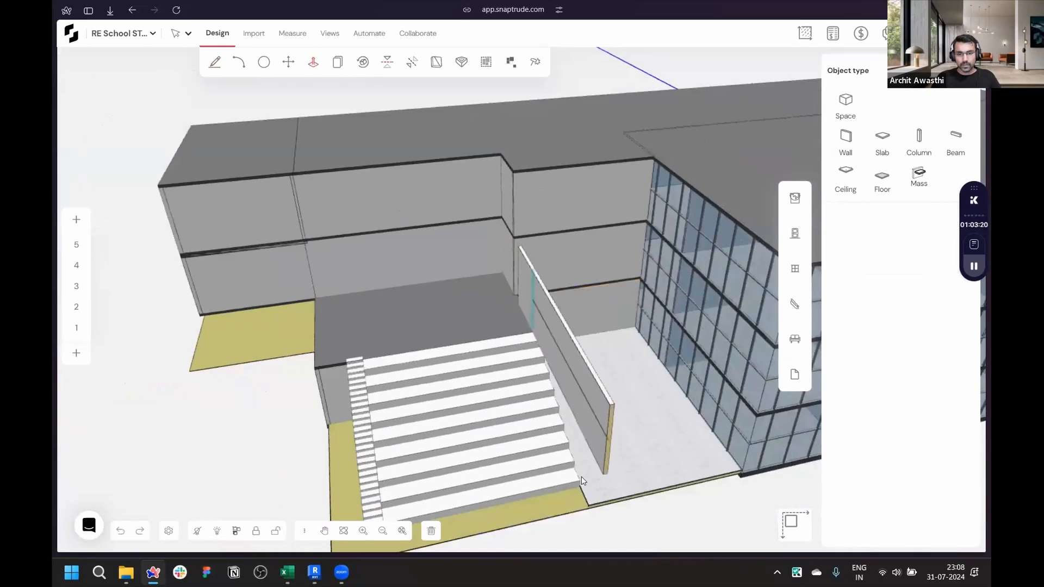
{"action": "left_click", "coordinate": [533, 333]}
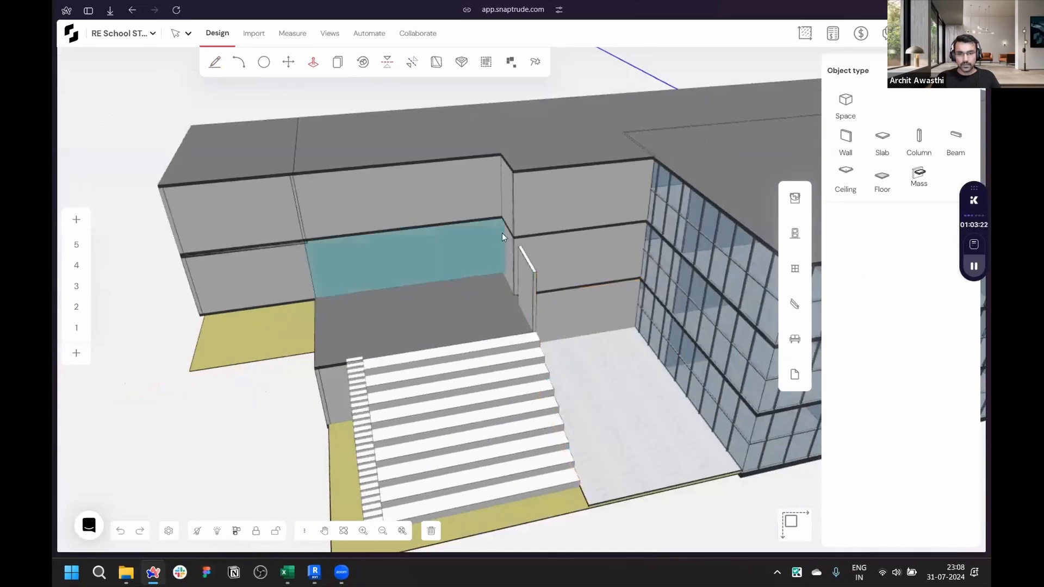
{"action": "scroll", "coordinate": [547, 284], "scroll_direction": "up", "scroll_amount": 5}
{"action": "left_click", "coordinate": [554, 288]}
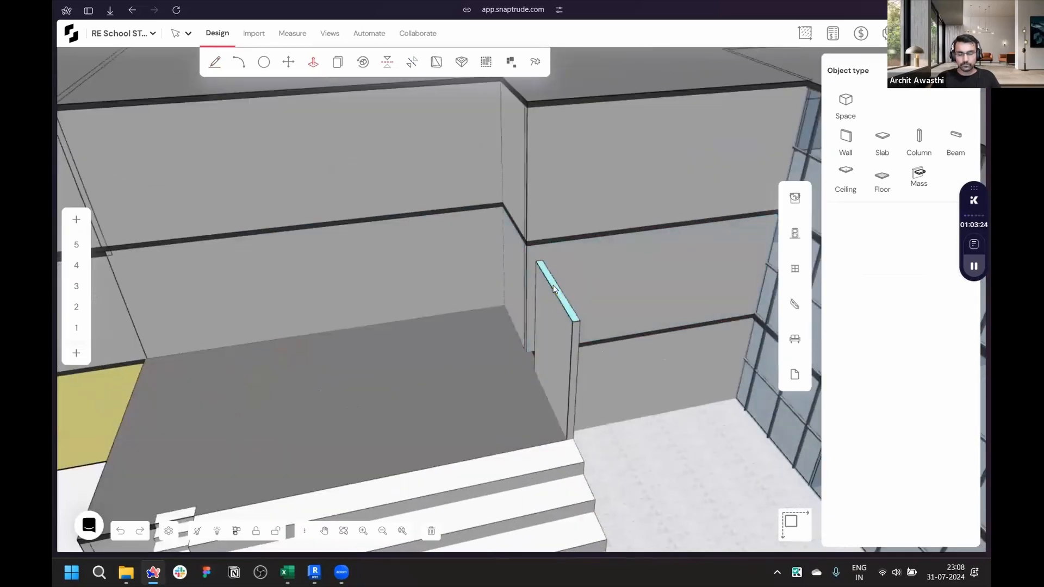
{"action": "left_click", "coordinate": [539, 361]}
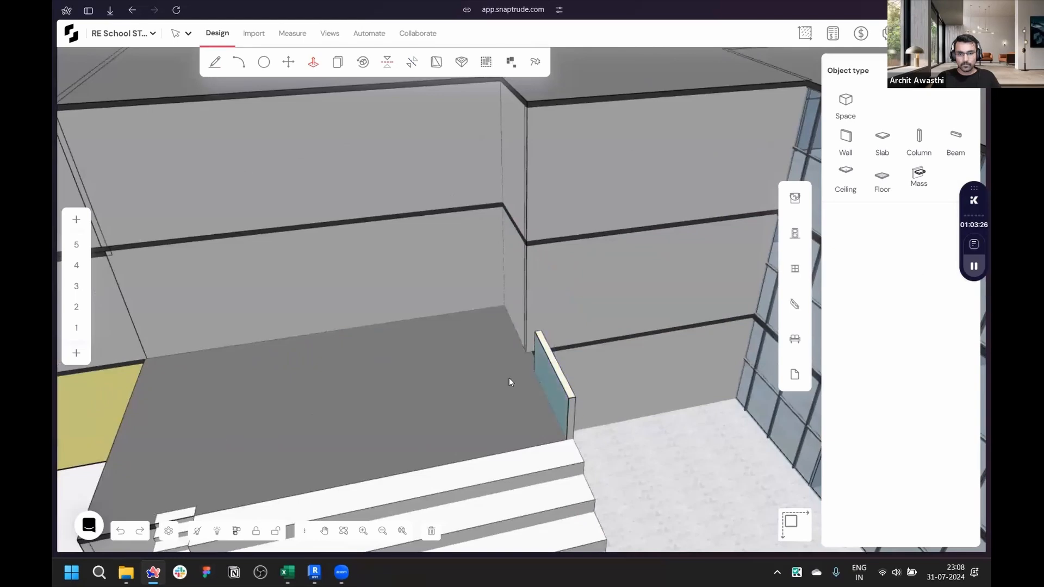
- Extend the low wall with Push Pull along the platform edge up to the building wall
{"action": "scroll", "coordinate": [520, 372], "scroll_direction": "up", "scroll_amount": 3}
{"action": "scroll", "coordinate": [520, 368], "scroll_direction": "up", "scroll_amount": 2}
{"action": "right_click_drag", "start_coordinate": [814, 423], "coordinate": [552, 312]}
{"action": "right_click_drag", "start_coordinate": [738, 325], "coordinate": [772, 339]}
{"action": "left_click", "coordinate": [441, 274]}
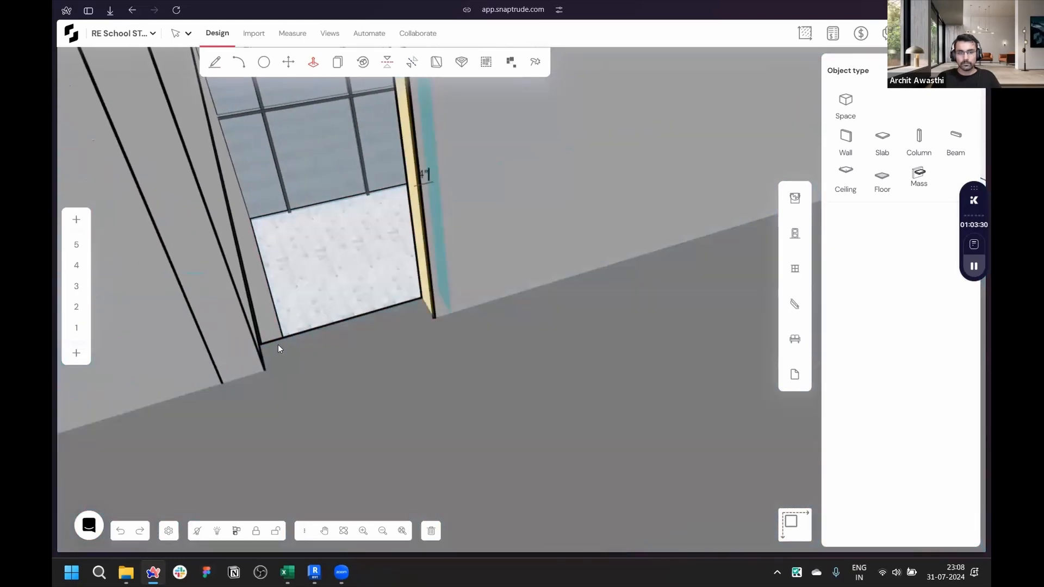
{"action": "left_click", "coordinate": [260, 358]}
{"action": "scroll", "coordinate": [270, 377], "scroll_direction": "down", "scroll_amount": 8}
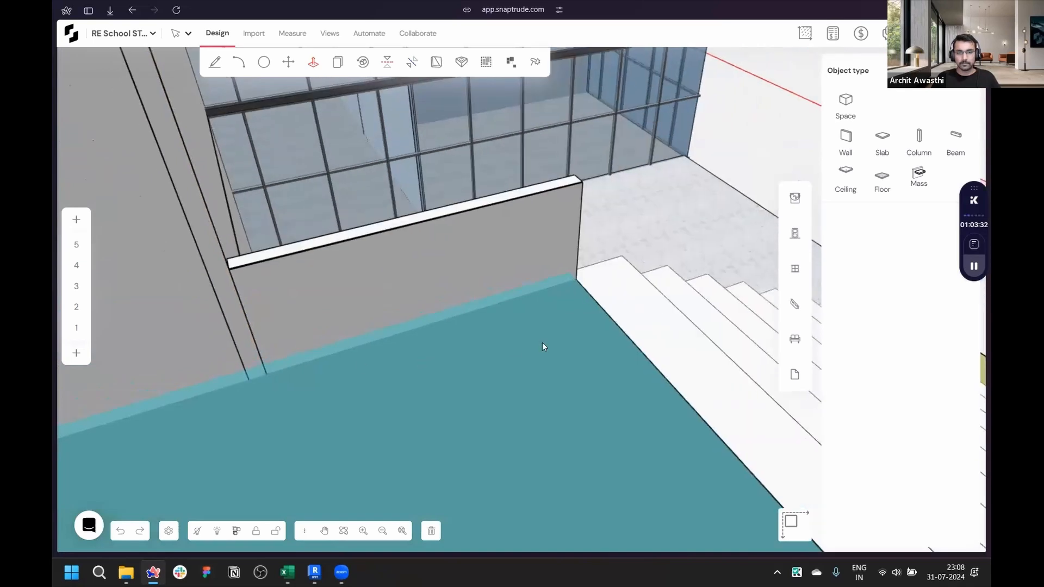
- Draw a wall along the amphitheatre's side edge from the platform down to the ground
{"action": "right_click_drag", "start_coordinate": [240, 308], "coordinate": [287, 273]}
{"action": "scroll", "coordinate": [287, 273], "scroll_direction": "down", "scroll_amount": 6}
{"action": "right_click_drag", "start_coordinate": [524, 372], "coordinate": [259, 238]}
{"action": "scroll", "coordinate": [259, 239], "scroll_direction": "up", "scroll_amount": 5}
{"action": "key", "text": "w"}
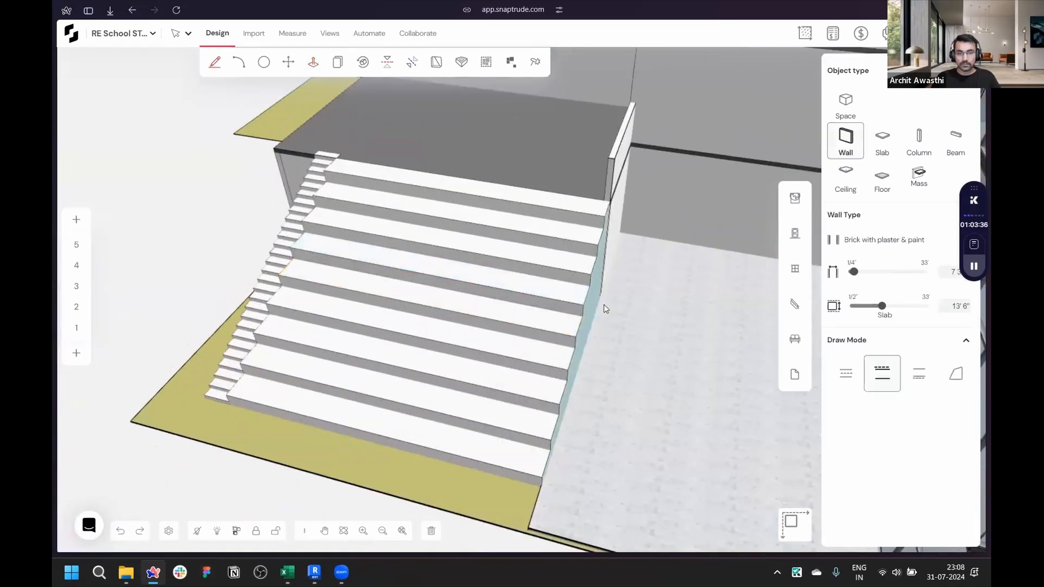
{"action": "scroll", "coordinate": [611, 298], "scroll_direction": "down", "scroll_amount": 4}
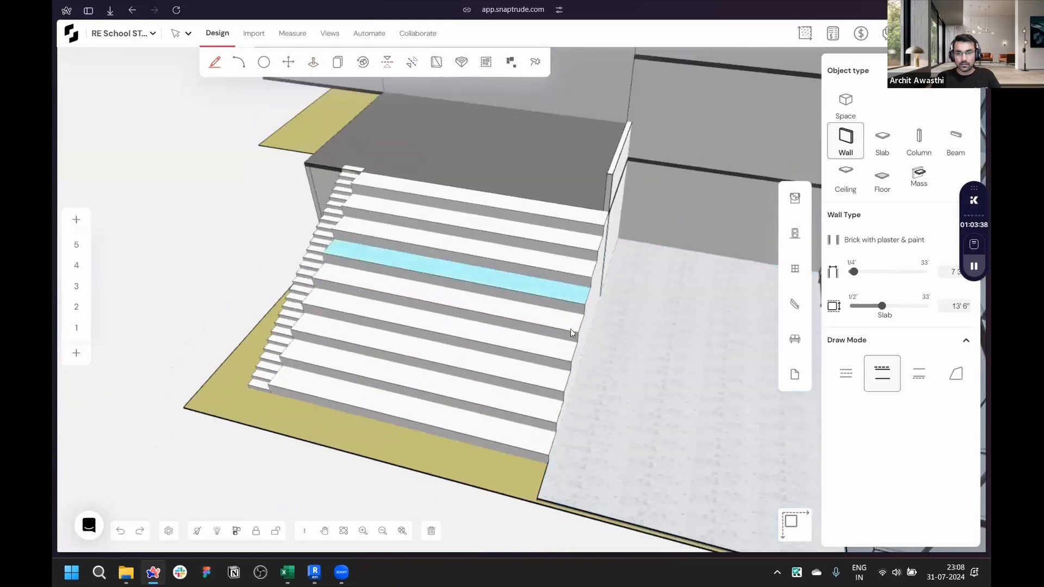
{"action": "scroll", "coordinate": [599, 302], "scroll_direction": "up", "scroll_amount": 3}
{"action": "left_click", "coordinate": [595, 290]}
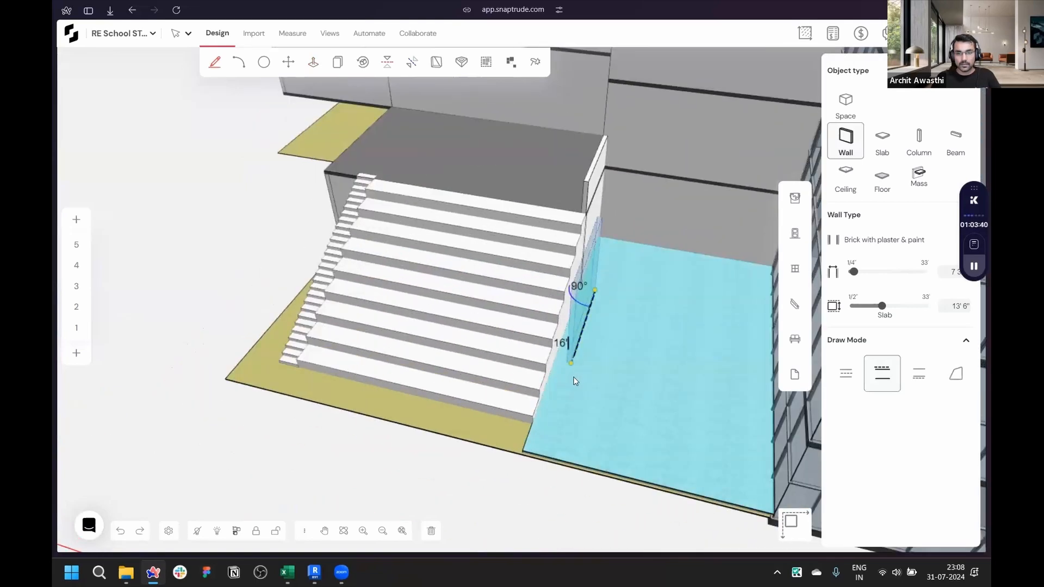
{"action": "left_click", "coordinate": [549, 429]}
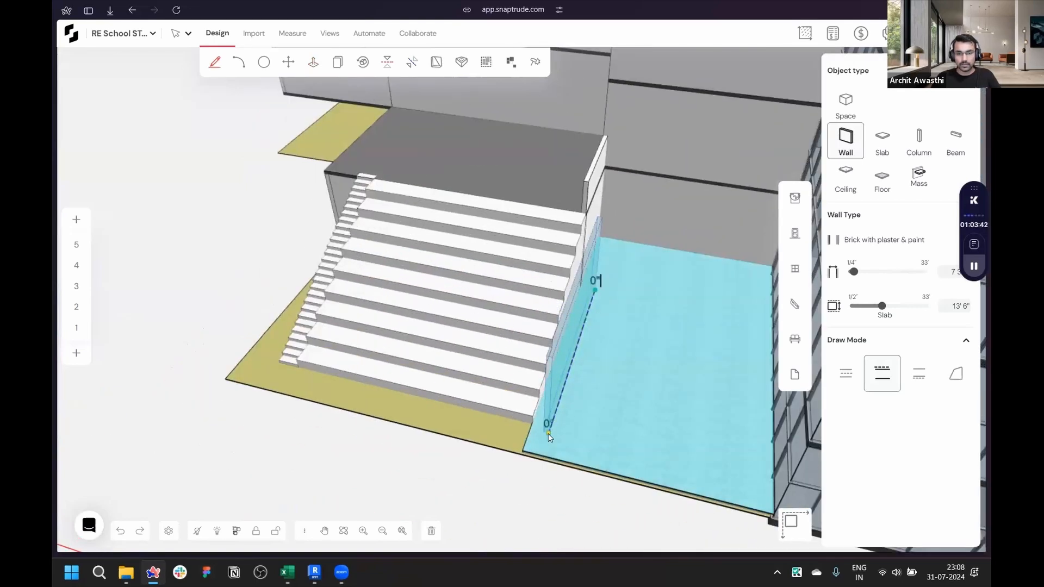
{"action": "scroll", "coordinate": [606, 391], "scroll_direction": "up", "scroll_amount": 5}
{"action": "key", "text": "Escape"}
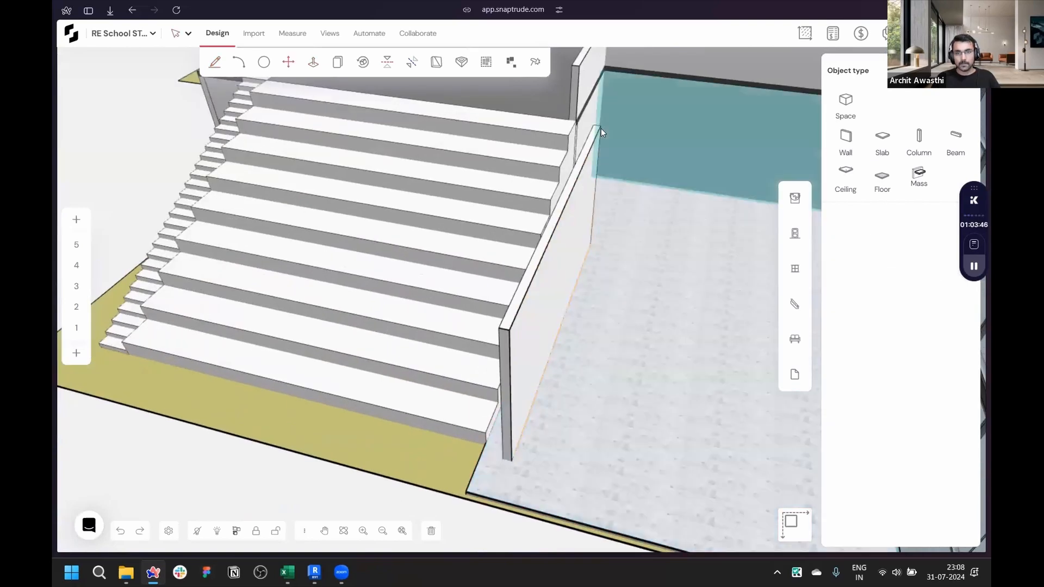
- Move the side wall slightly so it aligns with the amphitheatre's edge
{"action": "key", "text": "m"}
{"action": "left_click", "coordinate": [591, 242]}
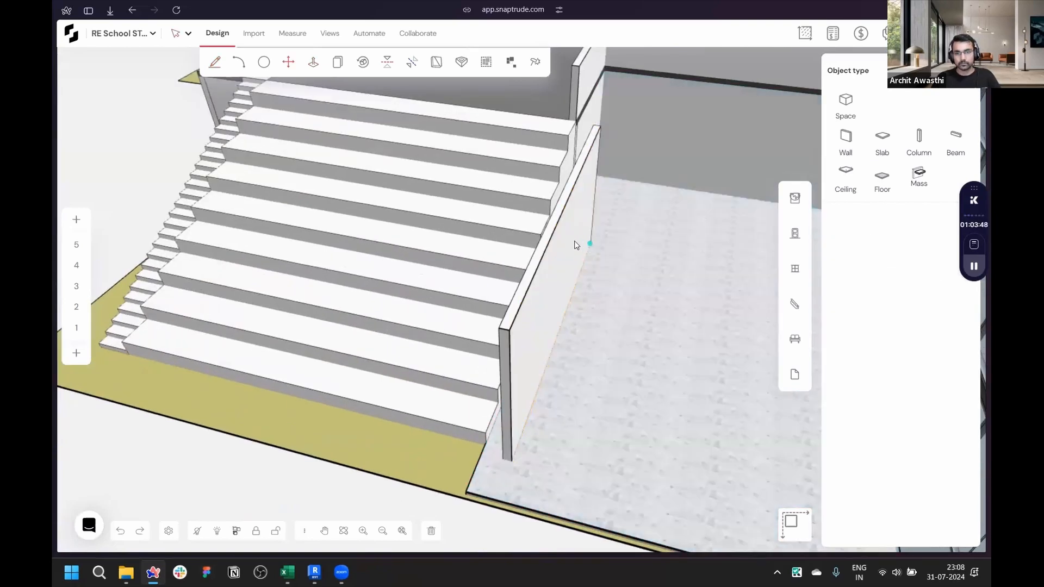
{"action": "left_click", "coordinate": [570, 233]}
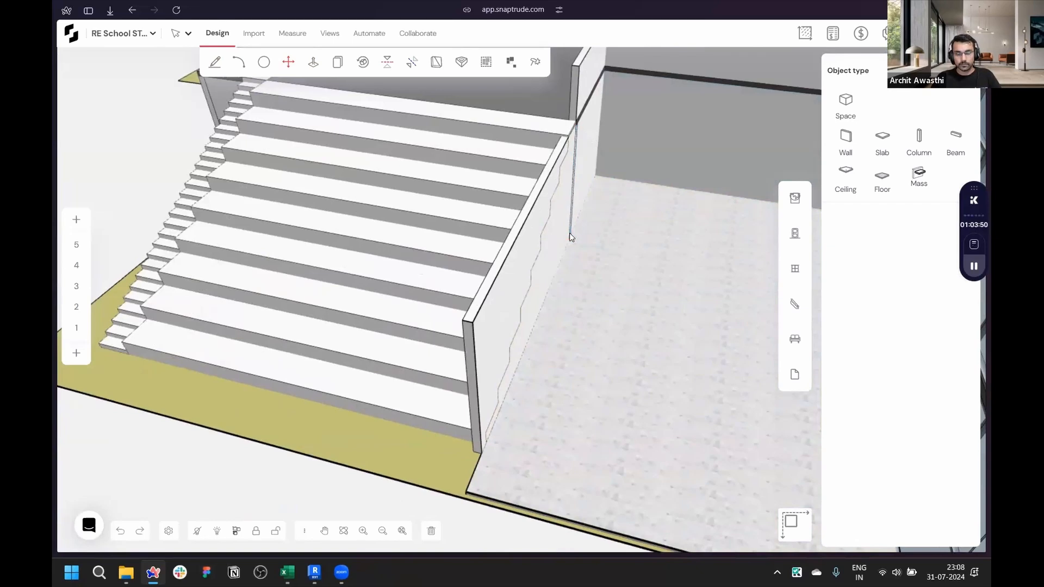
- Raise the side wall's top face with Push Pull
{"action": "key", "text": "p"}
{"action": "left_click", "coordinate": [562, 143]}
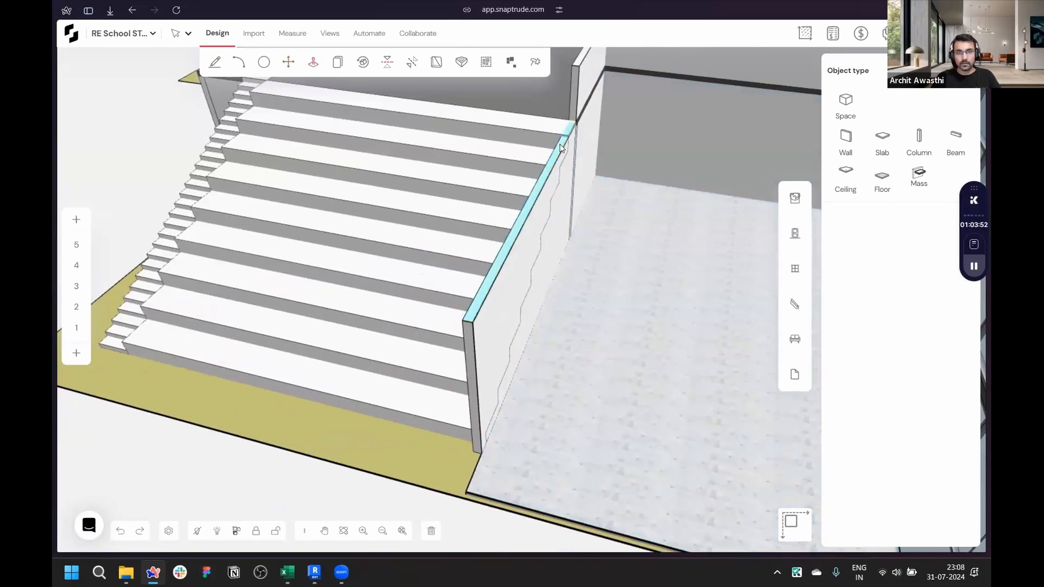
{"action": "left_click", "coordinate": [578, 66]}
{"action": "scroll", "coordinate": [457, 269], "scroll_direction": "up", "scroll_amount": 3}
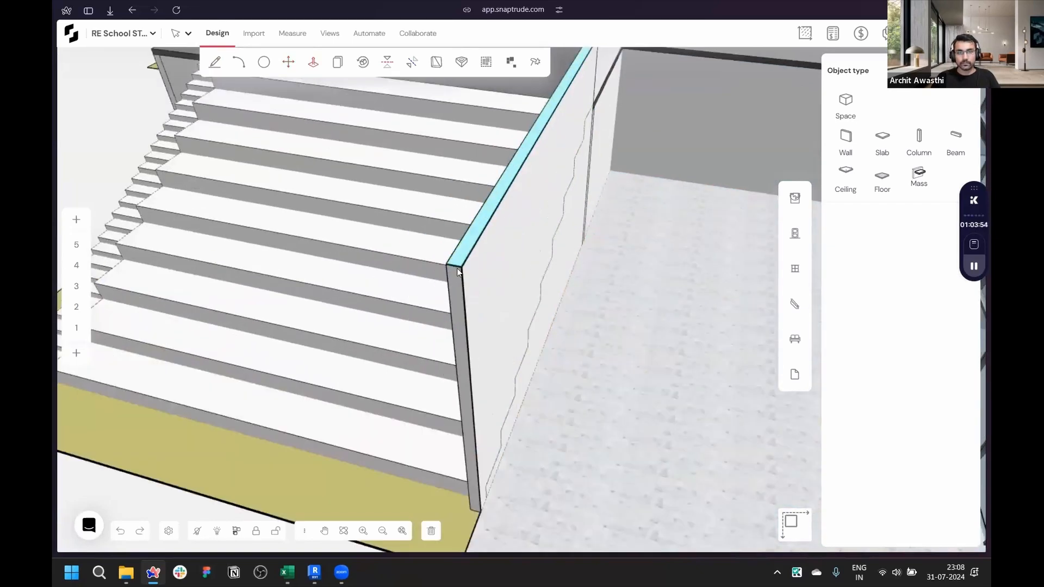
- Move the side wall's lower top corner down so its top slopes along the amphitheatre steps
{"action": "key", "text": "m"}
{"action": "left_click", "coordinate": [449, 272]}
{"action": "scroll", "coordinate": [449, 273], "scroll_direction": "down", "scroll_amount": 3}
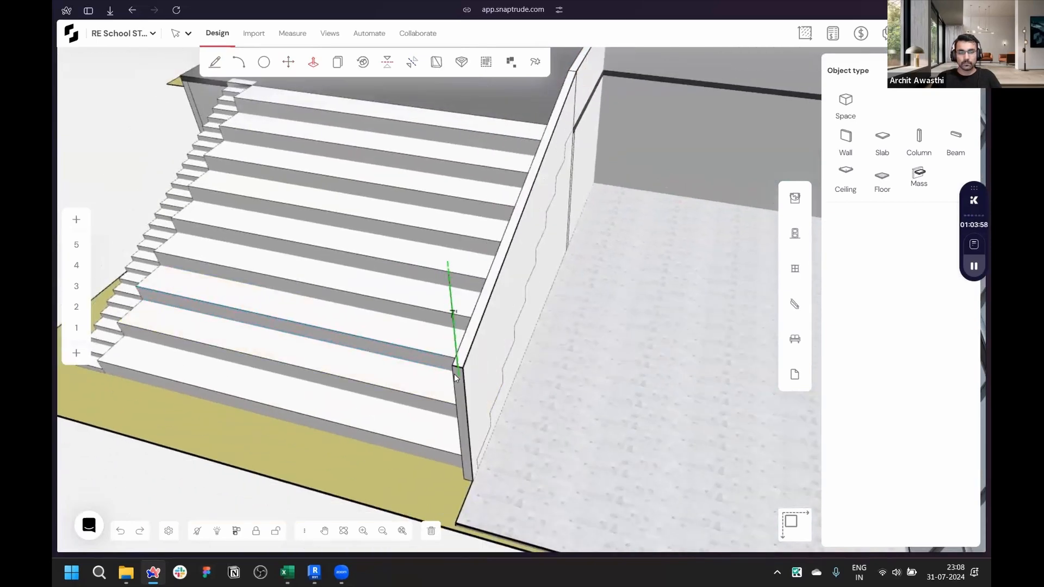
{"action": "left_click", "coordinate": [455, 377]}
- Copy the sloped side wall 36' across to the opposite side of the amphitheatre
{"action": "middle_click_drag", "start_coordinate": [485, 387], "coordinate": [840, 228]}
{"action": "scroll", "coordinate": [672, 232], "scroll_direction": "down", "scroll_amount": 3}
{"action": "scroll", "coordinate": [664, 231], "scroll_direction": "down", "scroll_amount": 3}
{"action": "middle_click_drag", "start_coordinate": [641, 311], "coordinate": [640, 299]}
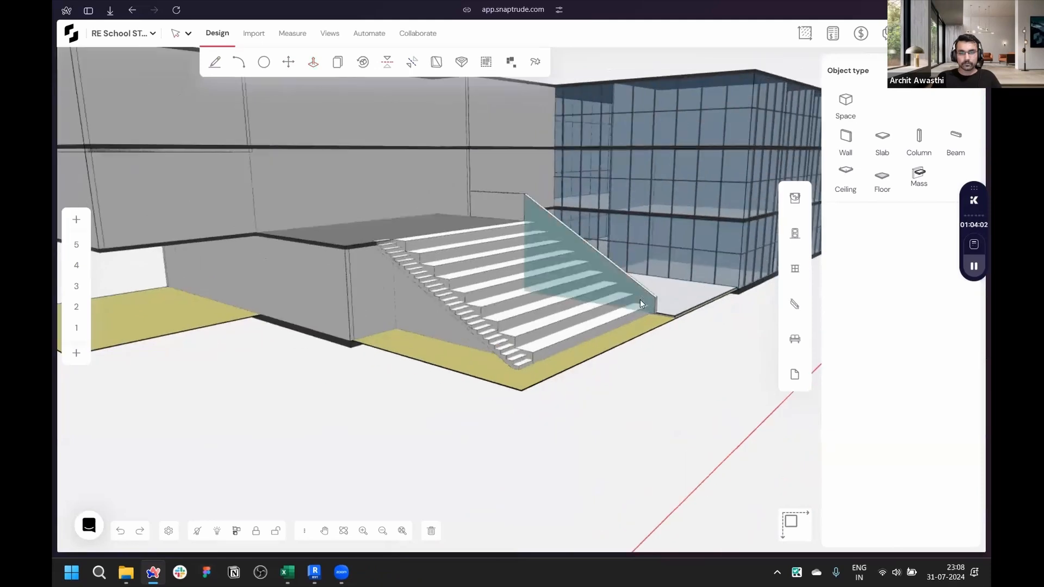
{"action": "scroll", "coordinate": [640, 301], "scroll_direction": "up", "scroll_amount": 4}
{"action": "key", "text": "Escape"}
{"action": "middle_click_drag", "start_coordinate": [604, 338], "coordinate": [626, 334]}
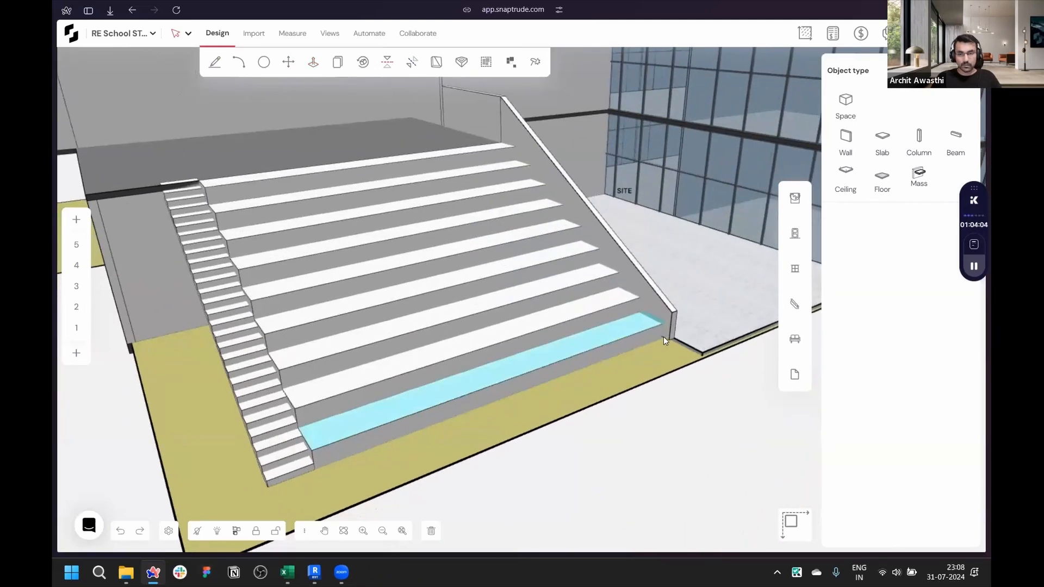
{"action": "left_click_drag", "start_coordinate": [673, 328], "coordinate": [273, 474], "text": "ctrl"}
{"action": "type", "text": "36'"}
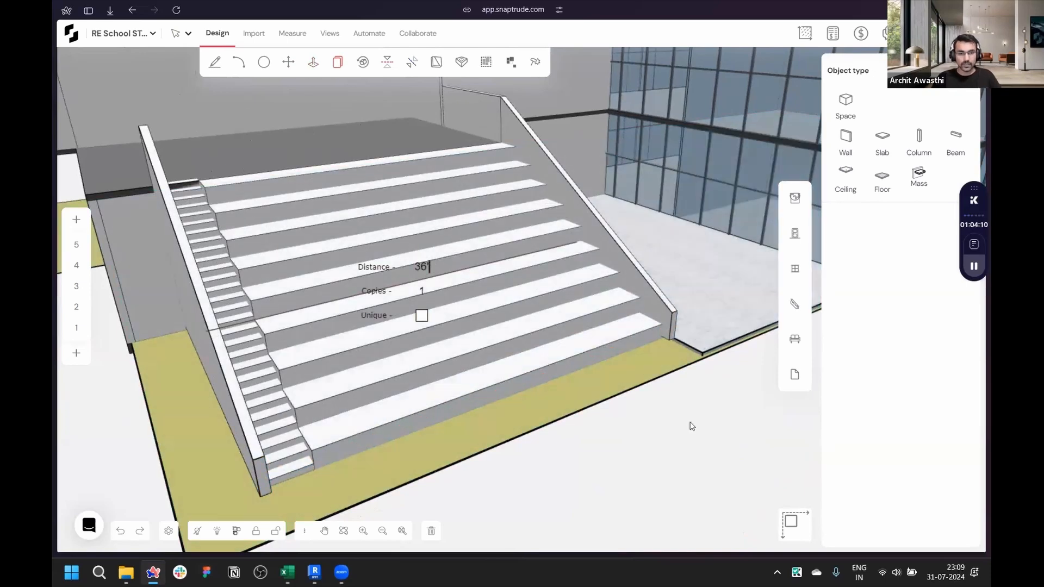
{"action": "scroll", "coordinate": [688, 430], "scroll_direction": "down", "scroll_amount": 3}
{"action": "scroll", "coordinate": [361, 499], "scroll_direction": "up", "scroll_amount": 3}
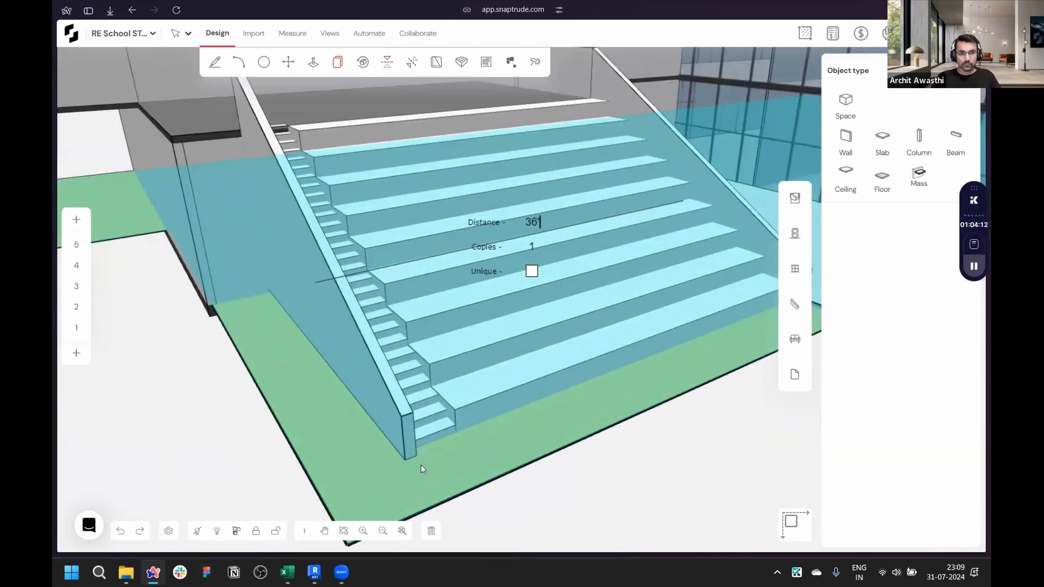
{"action": "key", "text": "Escape"}
- Draw a Brick parapet with plaster & paint wall in Internal mode along the raised platform's front edge
{"action": "scroll", "coordinate": [461, 474], "scroll_direction": "down", "scroll_amount": 4}
{"action": "middle_click_drag", "start_coordinate": [489, 310], "coordinate": [498, 317]}
{"action": "scroll", "coordinate": [498, 315], "scroll_direction": "up", "scroll_amount": 5}
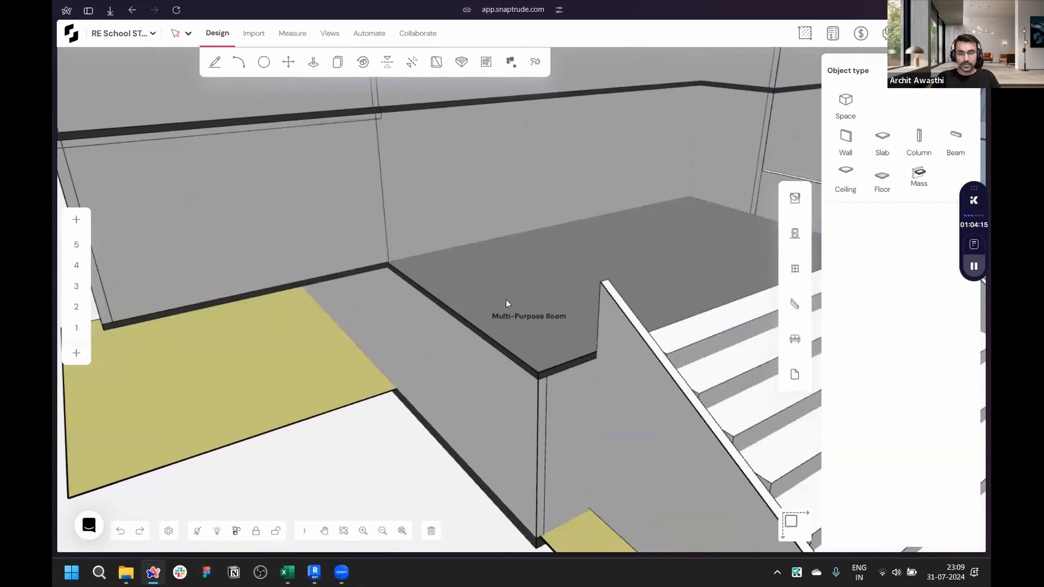
{"action": "key", "text": "d"}
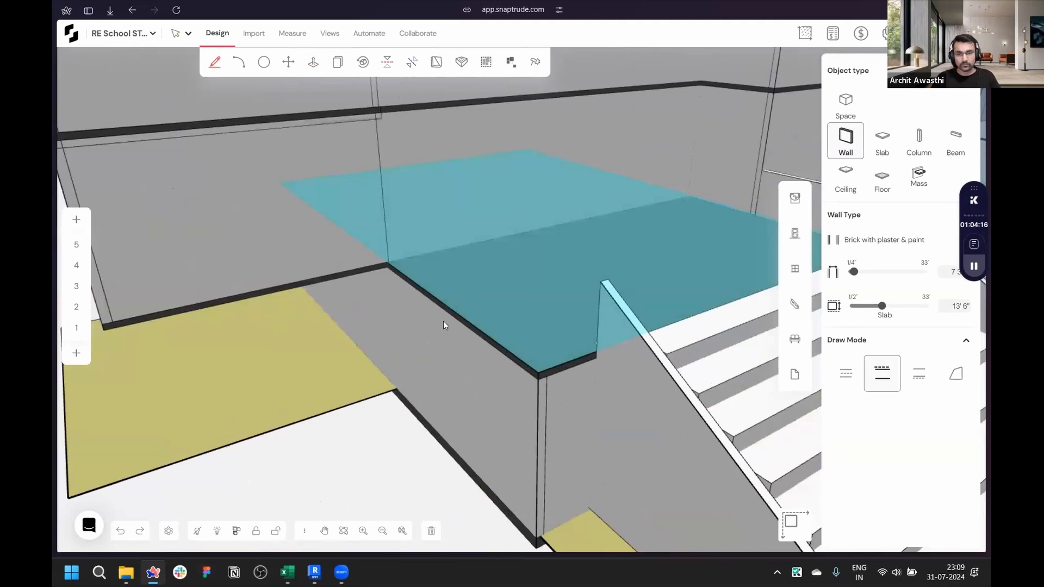
{"action": "left_click", "coordinate": [884, 240]}
{"action": "scroll", "coordinate": [892, 315], "scroll_direction": "down", "scroll_amount": 3}
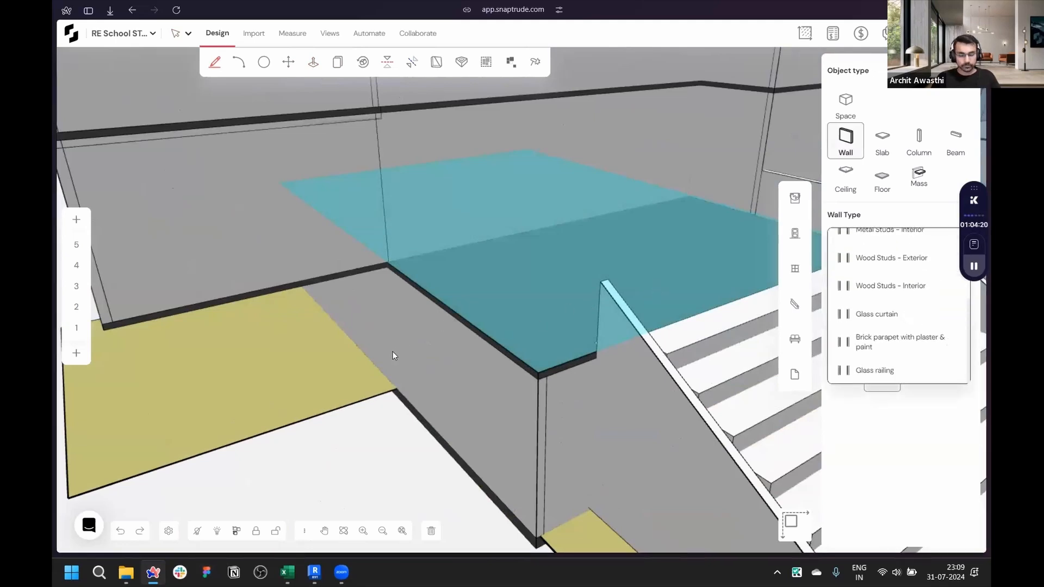
{"action": "scroll", "coordinate": [387, 360], "scroll_direction": "up", "scroll_amount": 3}
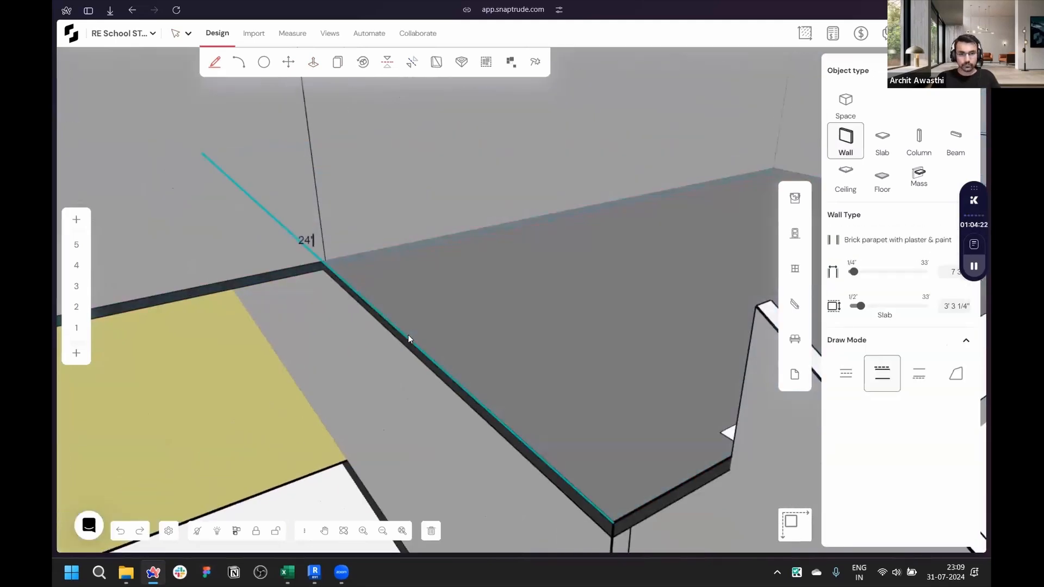
{"action": "left_click", "coordinate": [325, 262]}
{"action": "left_click", "coordinate": [919, 373]}
{"action": "scroll", "coordinate": [432, 281], "scroll_direction": "down", "scroll_amount": 2}
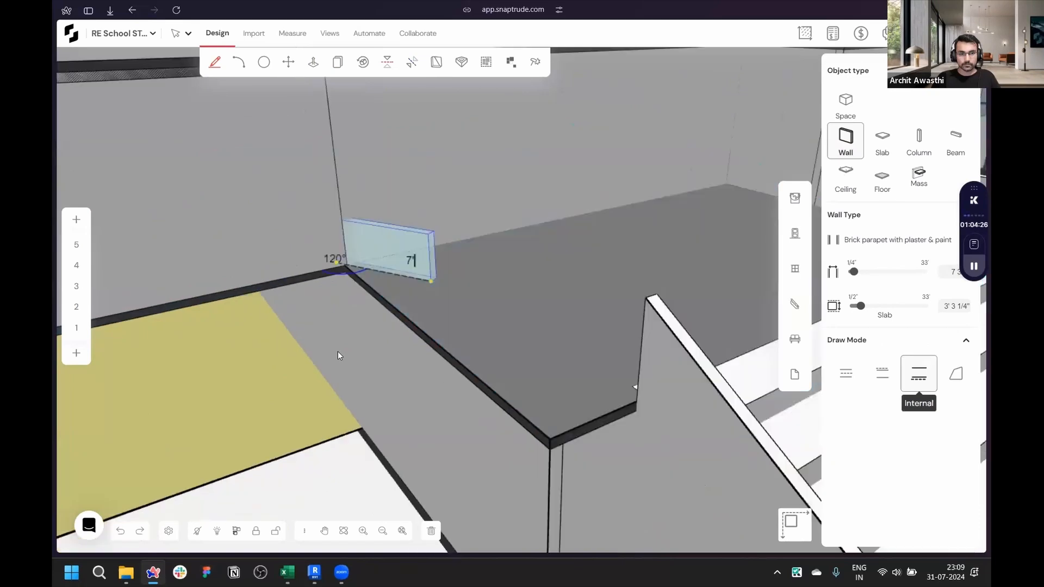
{"action": "scroll", "coordinate": [338, 352], "scroll_direction": "down", "scroll_amount": 1}
{"action": "left_click", "coordinate": [532, 413]}
{"action": "left_click", "coordinate": [604, 386]}
{"action": "key", "text": "Escape"}
- Use Push Pull on the short parapet segment next to the sloped staircase wall
{"action": "scroll", "coordinate": [360, 364], "scroll_direction": "down", "scroll_amount": 2}
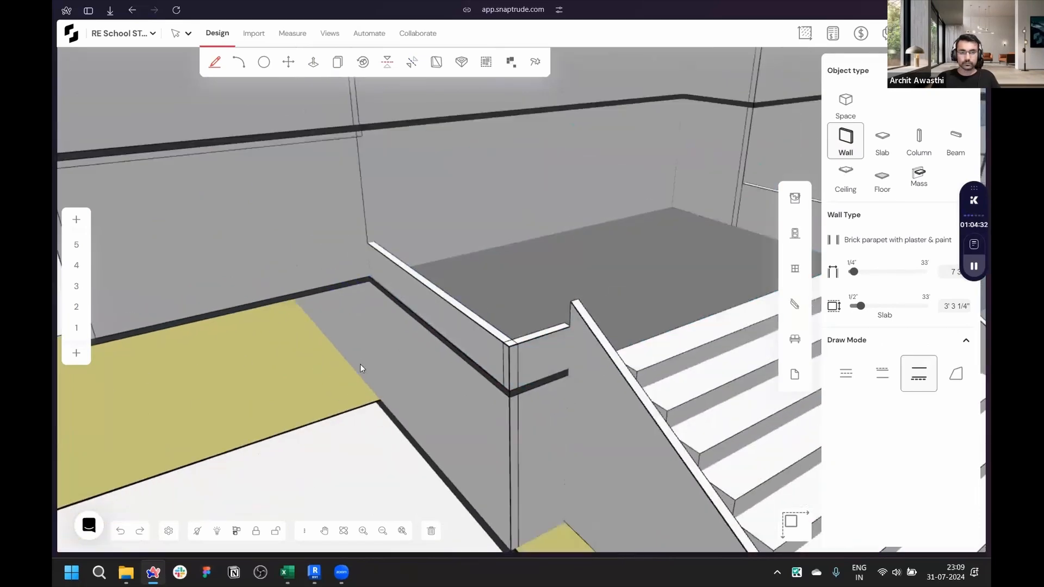
{"action": "scroll", "coordinate": [392, 334], "scroll_direction": "down", "scroll_amount": 1}
{"action": "middle_click_drag", "start_coordinate": [392, 335], "coordinate": [302, 295]}
{"action": "scroll", "coordinate": [301, 296], "scroll_direction": "up", "scroll_amount": 2}
{"action": "key", "text": "p"}
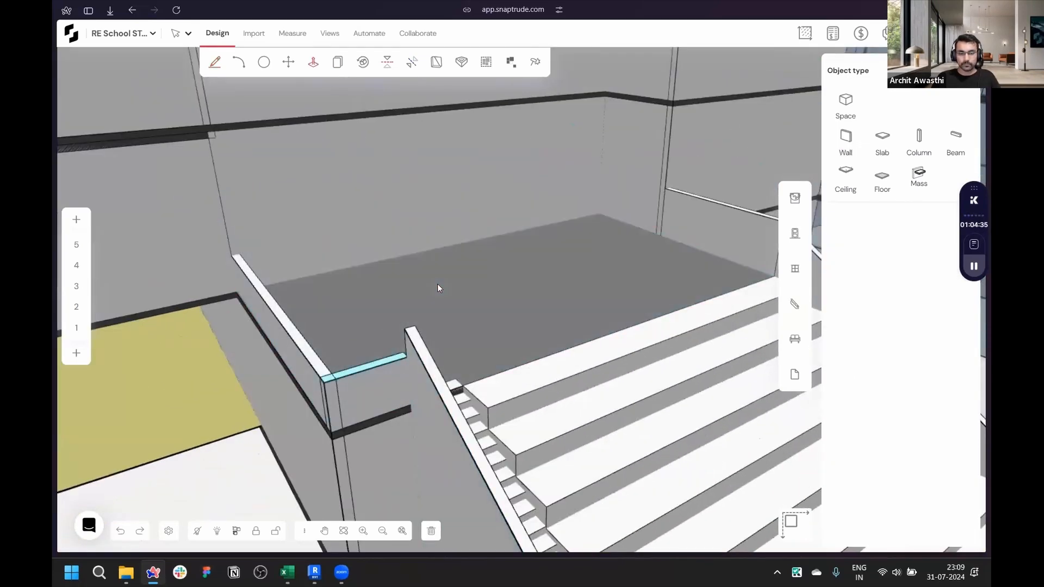
{"action": "left_click", "coordinate": [370, 366]}
{"action": "left_click", "coordinate": [410, 330]}
{"action": "left_click", "coordinate": [283, 315]}
- Orbit around the building to review the entrance amphitheatre with its side walls and parapets
{"action": "scroll", "coordinate": [437, 285], "scroll_direction": "down", "scroll_amount": 8}
{"action": "right_click_drag", "start_coordinate": [437, 285], "coordinate": [437, 285]}
{"action": "scroll", "coordinate": [437, 285], "scroll_direction": "down", "scroll_amount": 2}
{"action": "scroll", "coordinate": [499, 467], "scroll_direction": "down", "scroll_amount": 2}
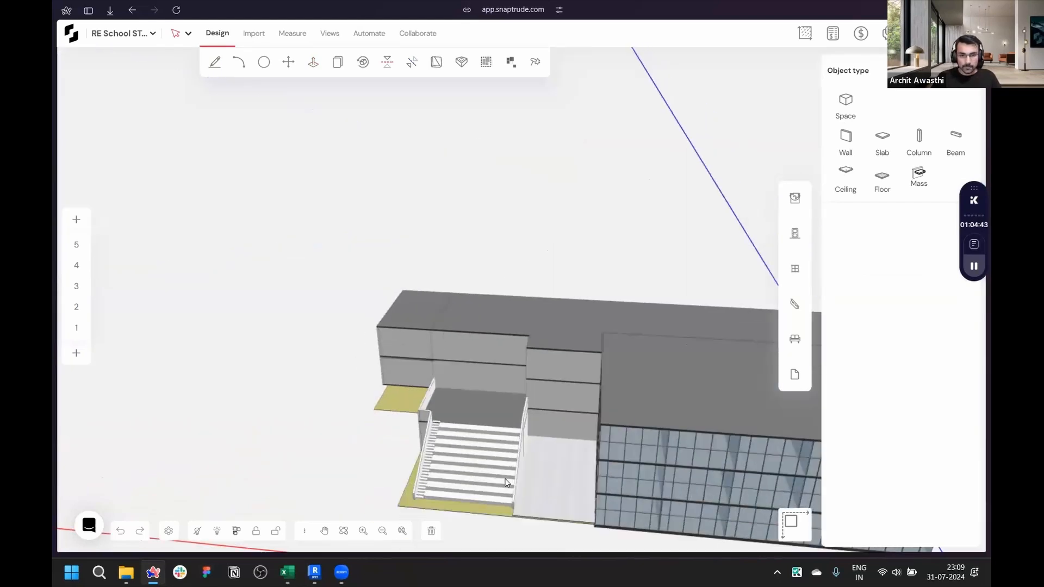
{"action": "scroll", "coordinate": [508, 481], "scroll_direction": "up", "scroll_amount": 5}
{"action": "right_click_drag", "start_coordinate": [313, 422], "coordinate": [258, 279]}
{"action": "middle_click_drag", "start_coordinate": [769, 503], "coordinate": [701, 464]}
{"action": "scroll", "coordinate": [592, 367], "scroll_direction": "up", "scroll_amount": 6}
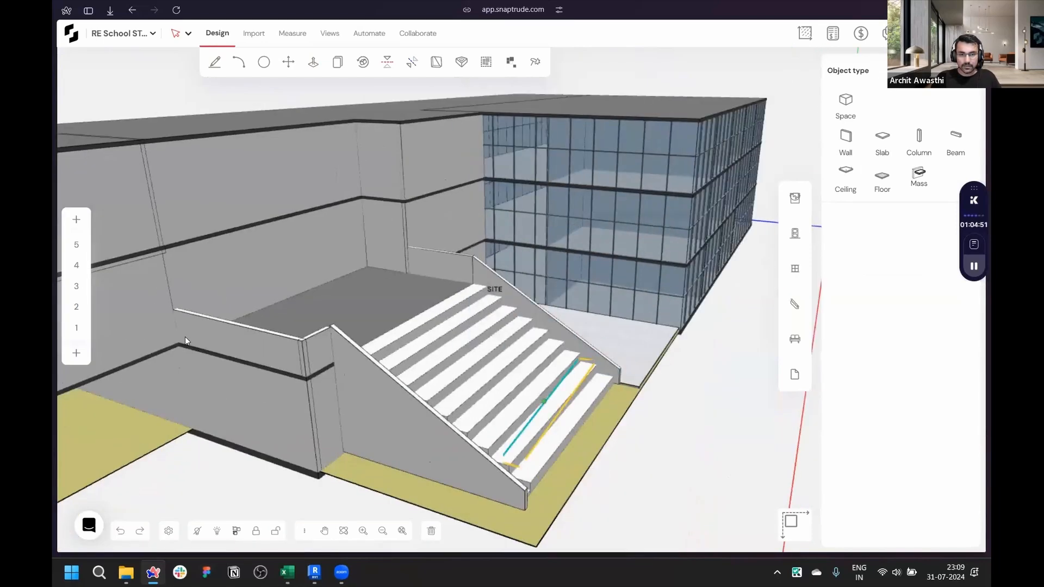
{"action": "right_click_drag", "start_coordinate": [184, 337], "coordinate": [534, 466]}
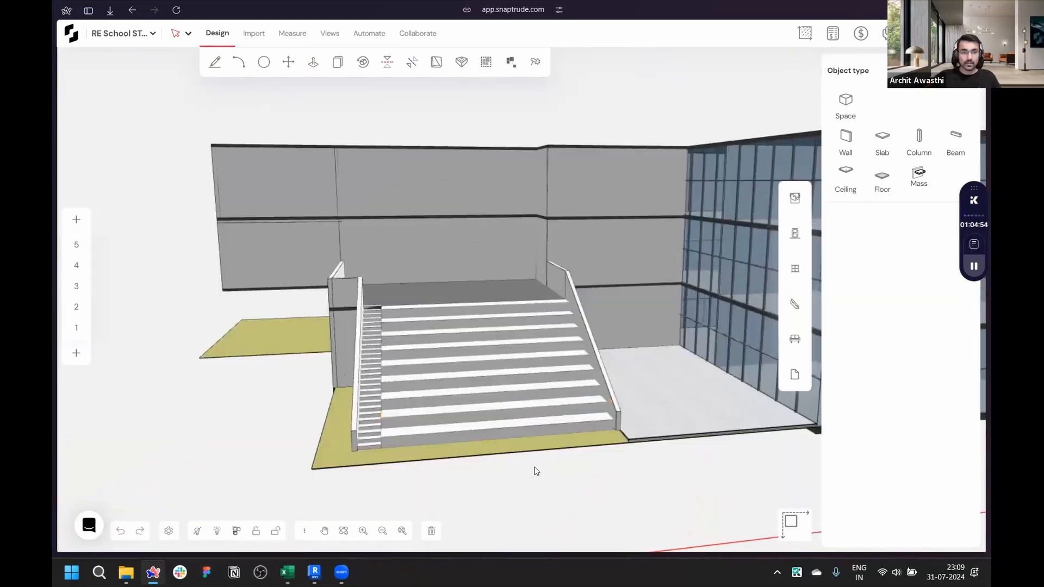
- Draw an RCC Floor Slab at roof level over the entrance amphitheatre, tracing points along the surrounding roof edges
{"action": "scroll", "coordinate": [506, 488], "scroll_direction": "up", "scroll_amount": 4}
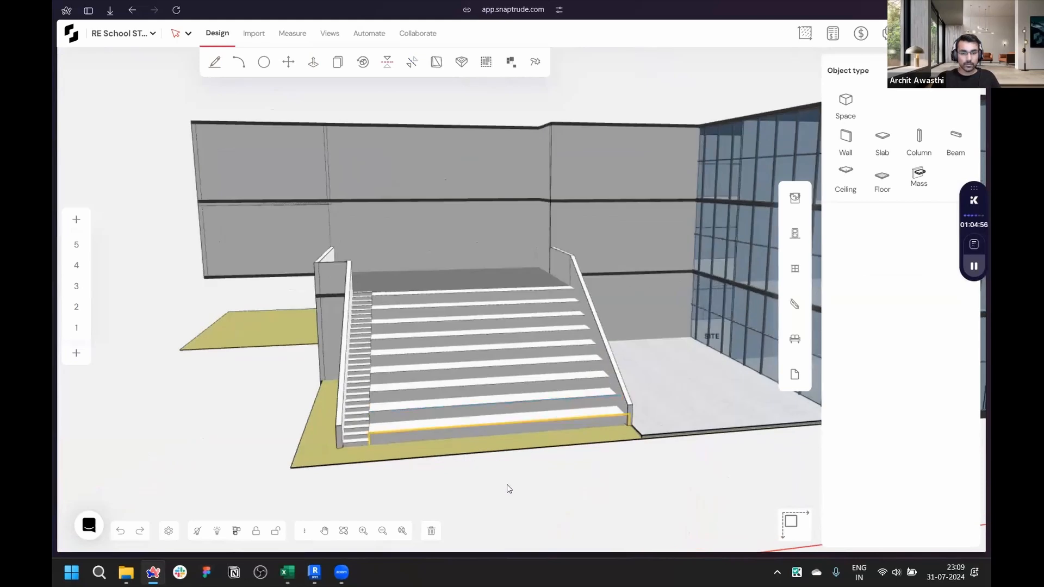
{"action": "scroll", "coordinate": [636, 473], "scroll_direction": "down", "scroll_amount": 4}
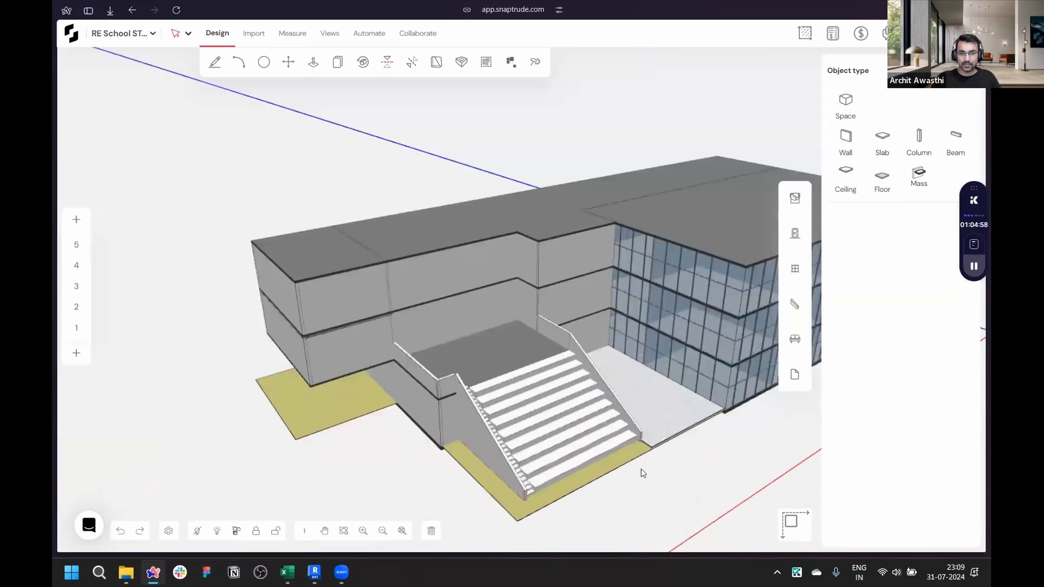
{"action": "scroll", "coordinate": [635, 465], "scroll_direction": "up", "scroll_amount": 2}
{"action": "middle_click_drag", "start_coordinate": [368, 470], "coordinate": [581, 454]}
{"action": "scroll", "coordinate": [579, 455], "scroll_direction": "down", "scroll_amount": 2}
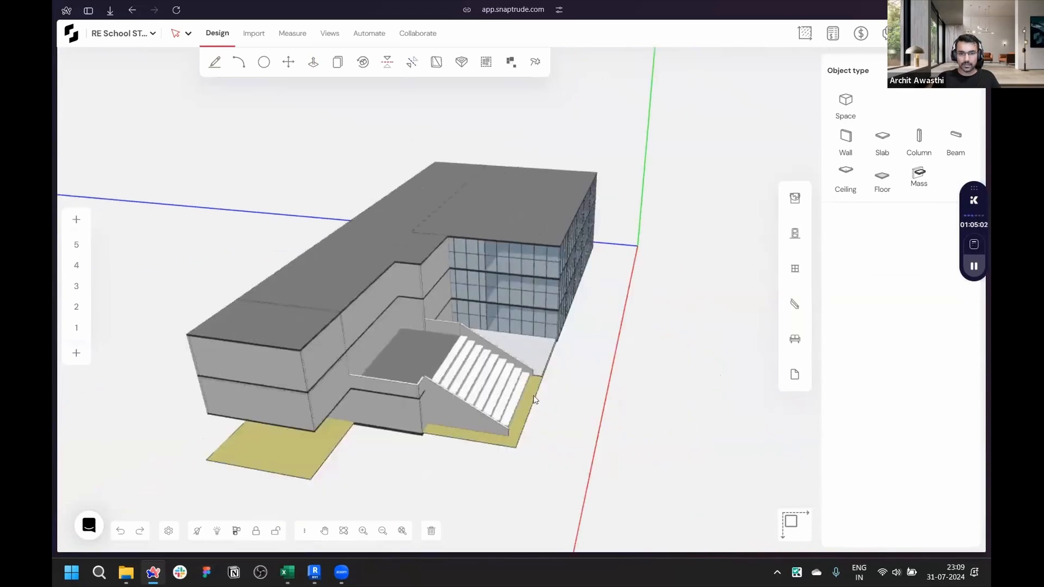
{"action": "scroll", "coordinate": [538, 400], "scroll_direction": "up", "scroll_amount": 5}
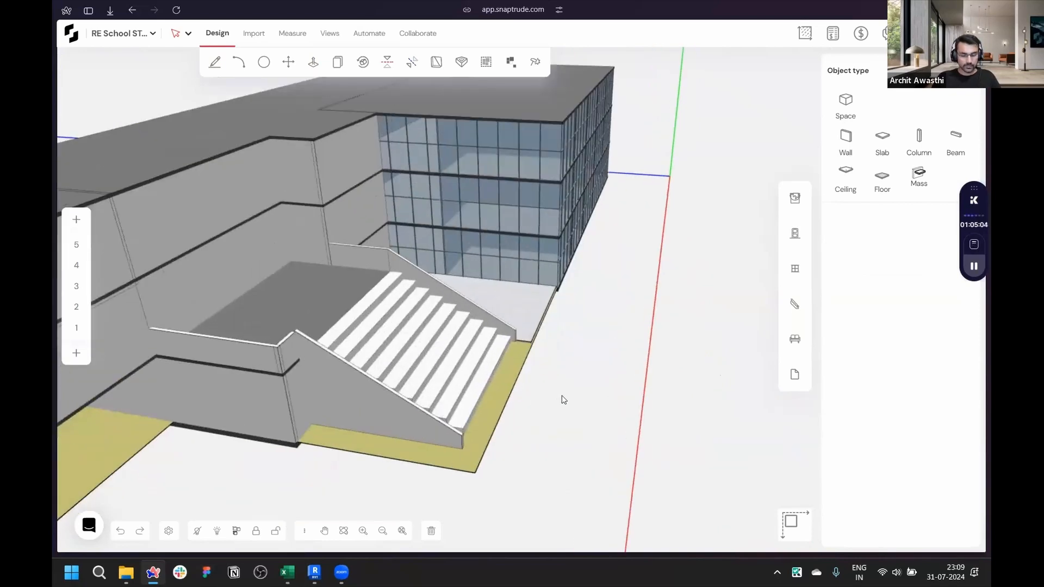
{"action": "key", "text": "l"}
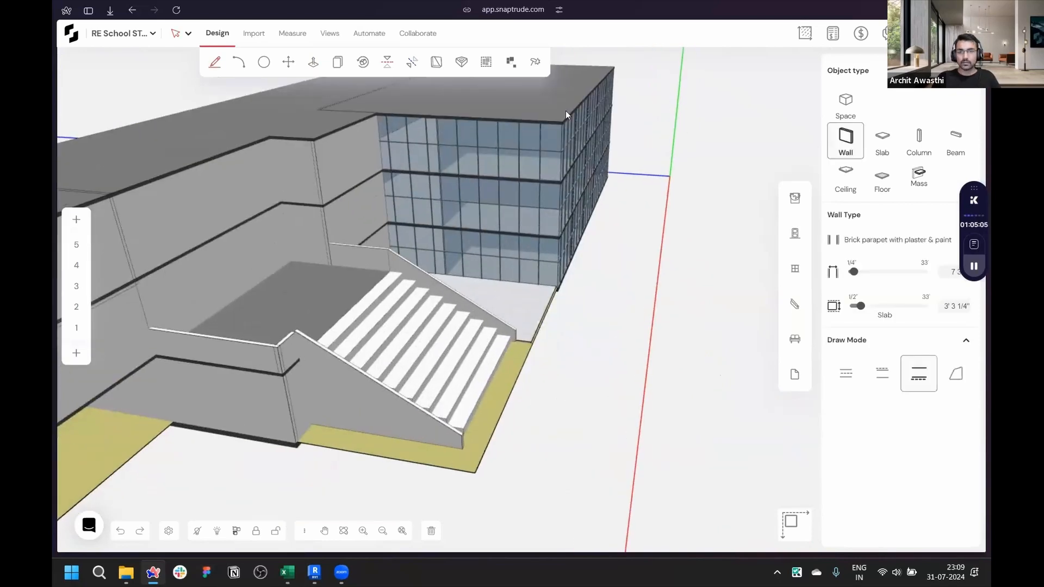
{"action": "left_click", "coordinate": [882, 140]}
{"action": "scroll", "coordinate": [466, 385], "scroll_direction": "down", "scroll_amount": 4}
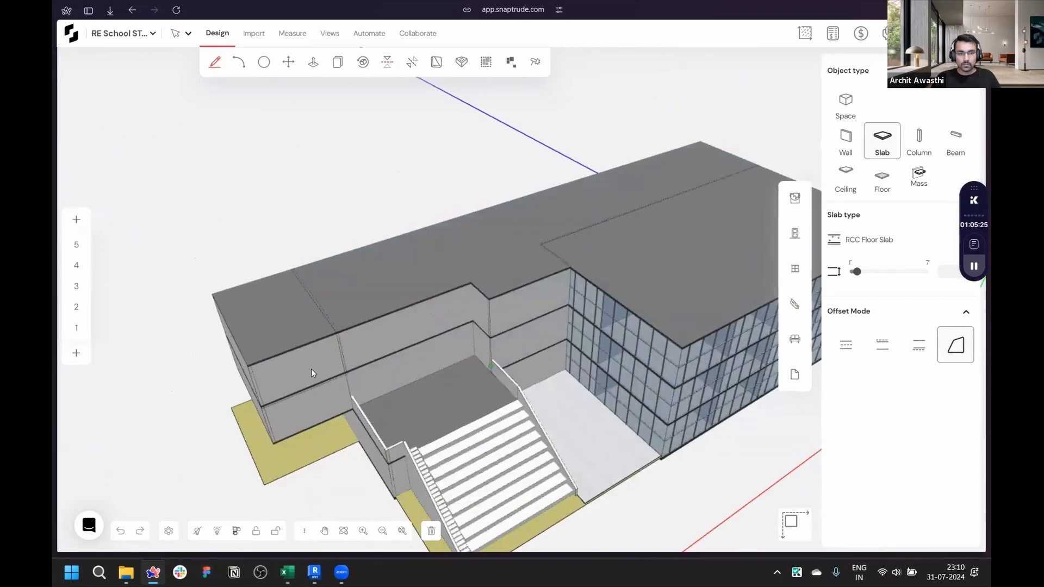
{"action": "scroll", "coordinate": [308, 293], "scroll_direction": "up", "scroll_amount": 4}
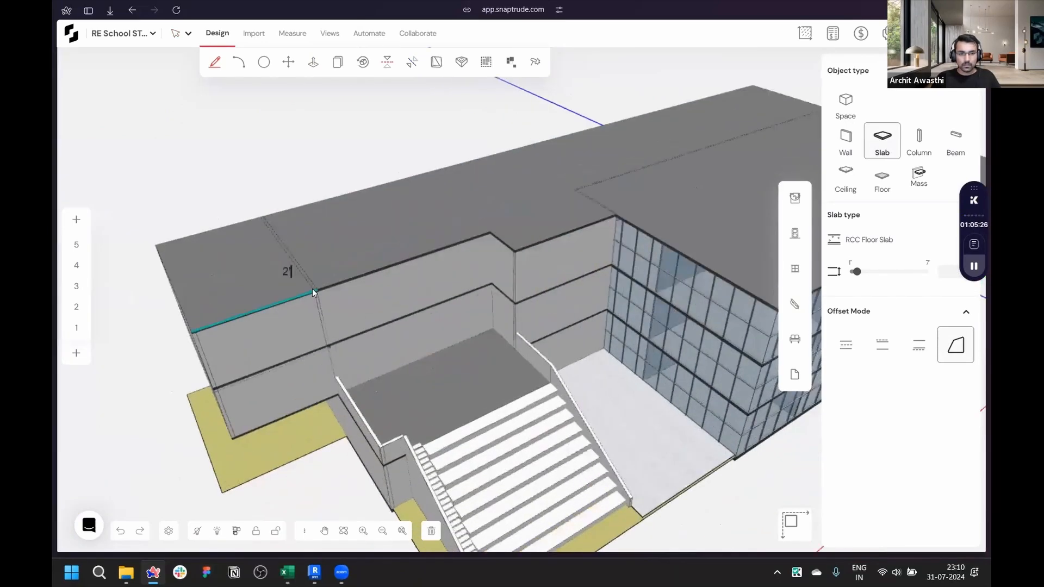
{"action": "left_click", "coordinate": [313, 289]}
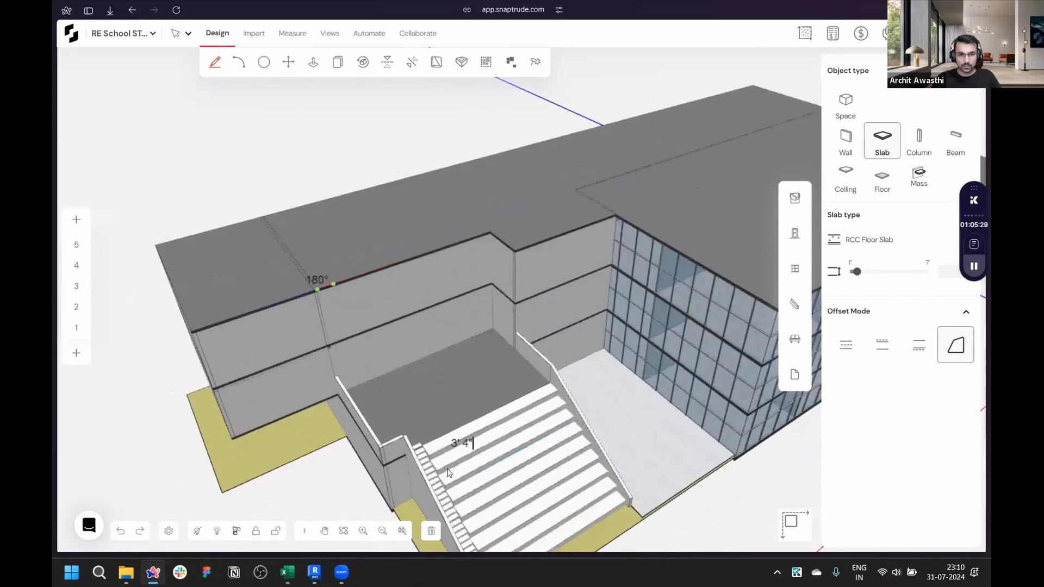
{"action": "scroll", "coordinate": [707, 327], "scroll_direction": "down", "scroll_amount": 3}
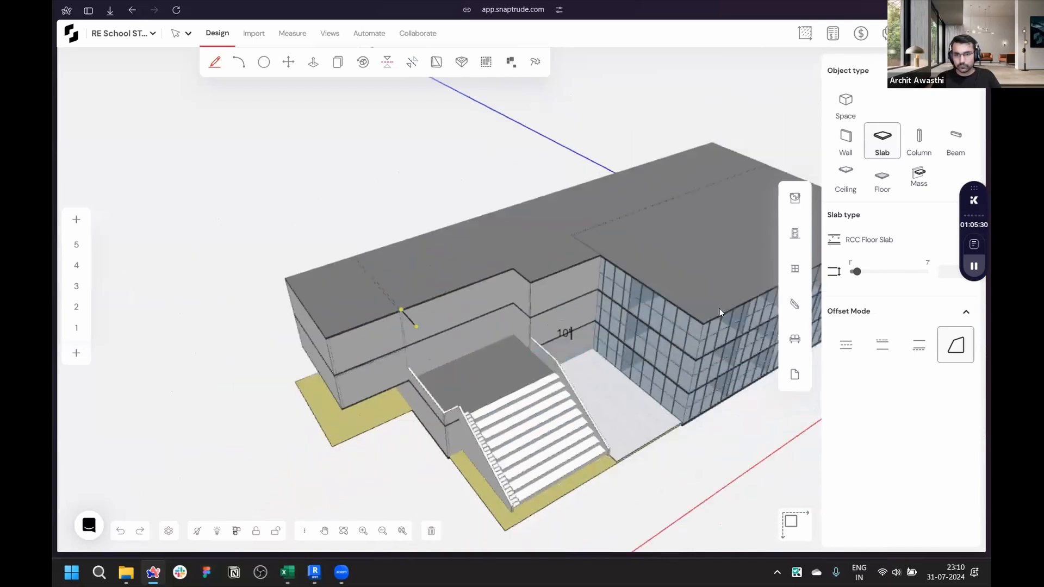
{"action": "scroll", "coordinate": [723, 305], "scroll_direction": "up", "scroll_amount": 3}
{"action": "scroll", "coordinate": [723, 307], "scroll_direction": "up", "scroll_amount": 2}
{"action": "left_click", "coordinate": [723, 304]}
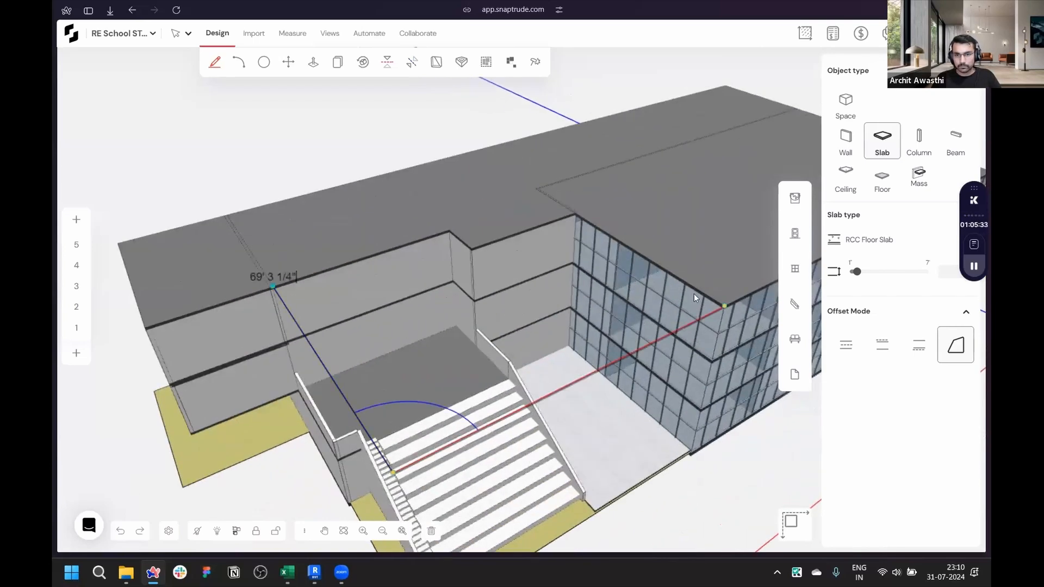
{"action": "left_click", "coordinate": [576, 214]}
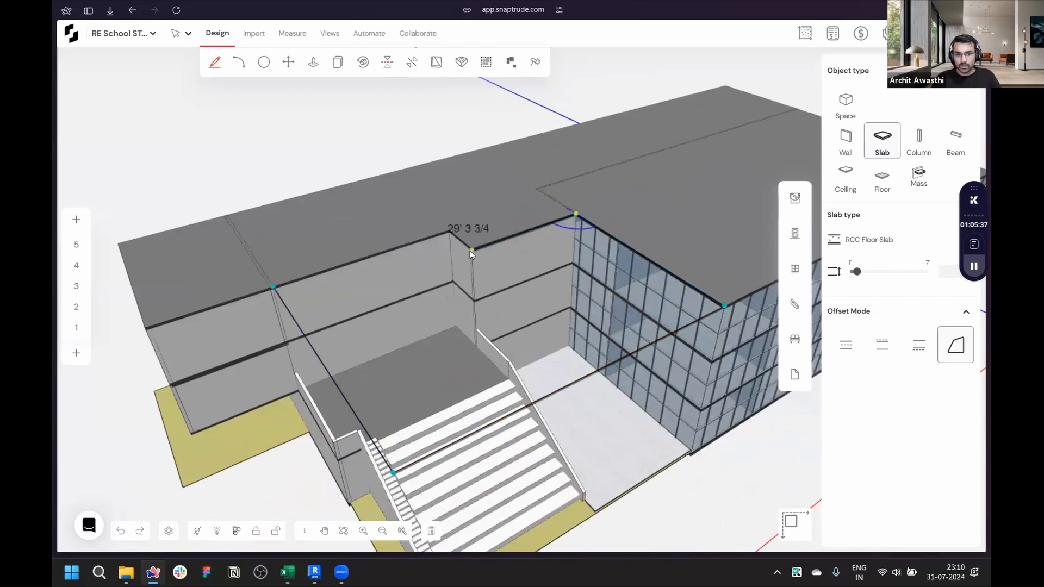
{"action": "scroll", "coordinate": [469, 250], "scroll_direction": "up", "scroll_amount": 3}
{"action": "left_click", "coordinate": [472, 249]}
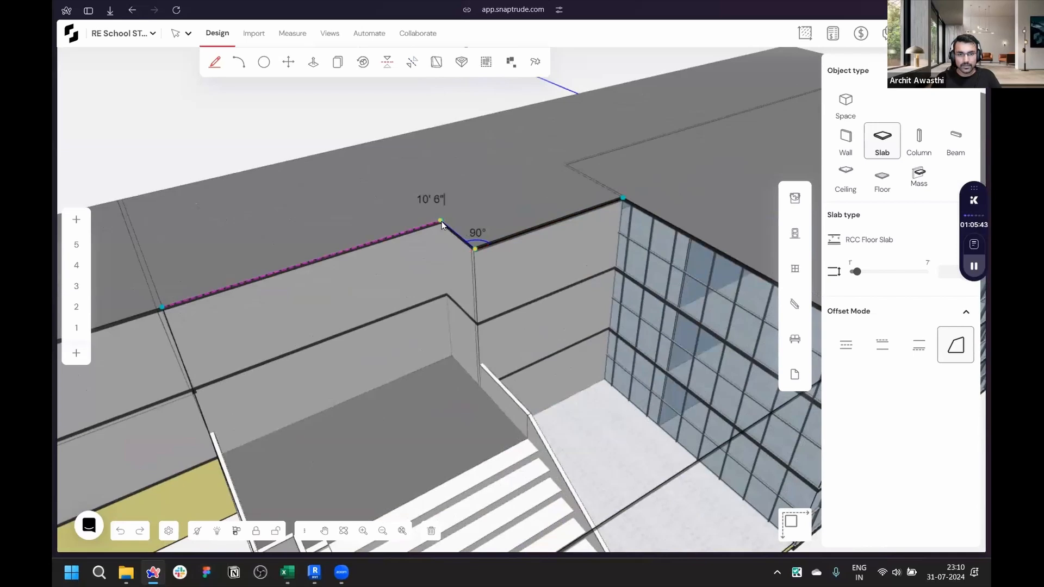
{"action": "left_click", "coordinate": [322, 278]}
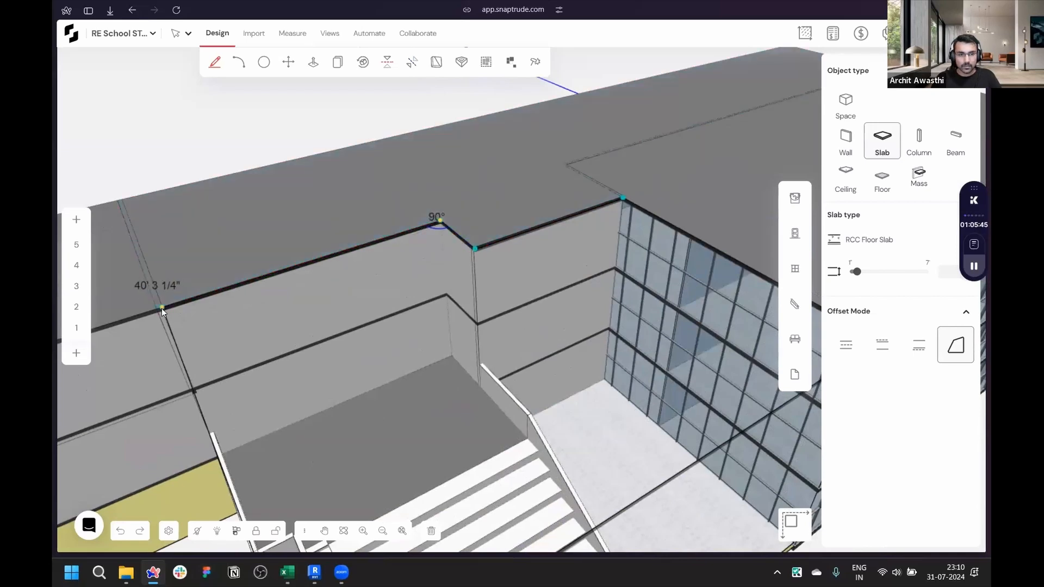
{"action": "scroll", "coordinate": [357, 175], "scroll_direction": "down", "scroll_amount": 5}
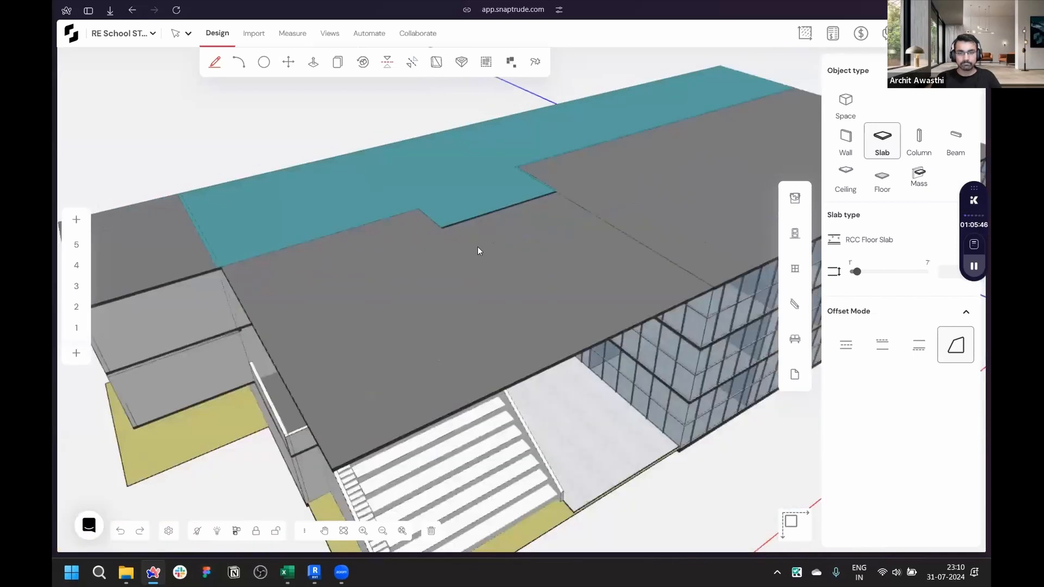
{"action": "key", "text": "Escape"}
- Orbit around the building to review the new roof slab over the entrance from the front
{"action": "middle_click_drag", "start_coordinate": [503, 207], "coordinate": [556, 251]}
{"action": "scroll", "coordinate": [516, 226], "scroll_direction": "up", "scroll_amount": 4}
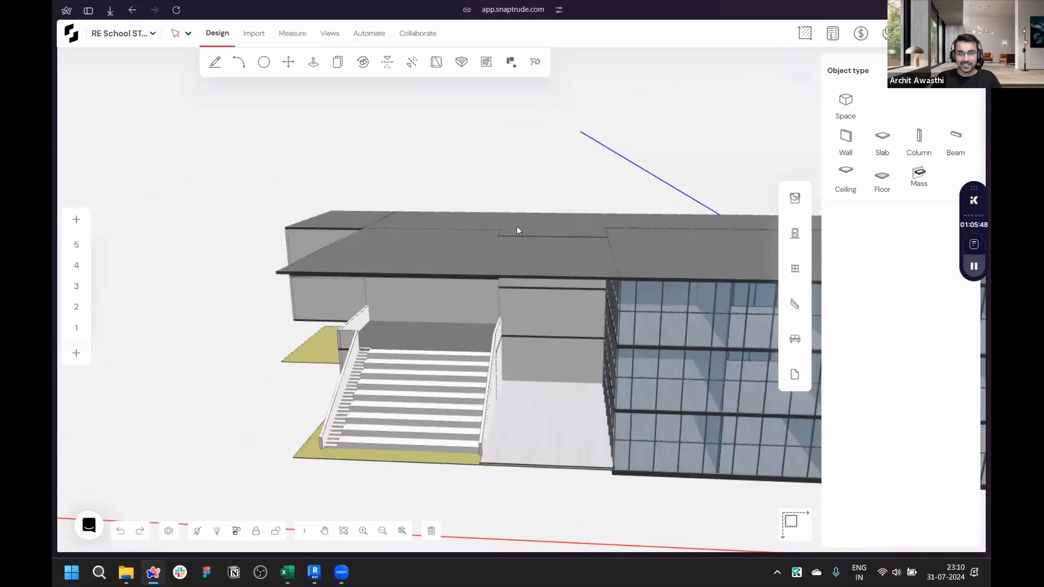
{"action": "middle_click_drag", "start_coordinate": [265, 115], "coordinate": [690, 231]}
{"action": "middle_click_drag", "start_coordinate": [604, 233], "coordinate": [616, 352]}
{"action": "scroll", "coordinate": [616, 352], "scroll_direction": "down", "scroll_amount": 4}
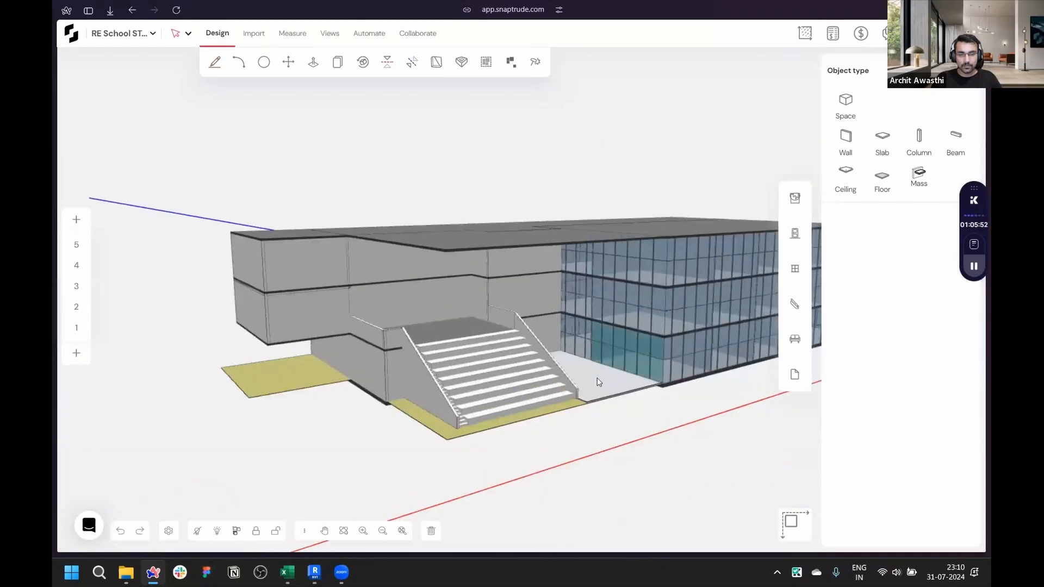
{"action": "scroll", "coordinate": [540, 373], "scroll_direction": "up", "scroll_amount": 3}
{"action": "middle_click_drag", "start_coordinate": [541, 373], "coordinate": [485, 199]}
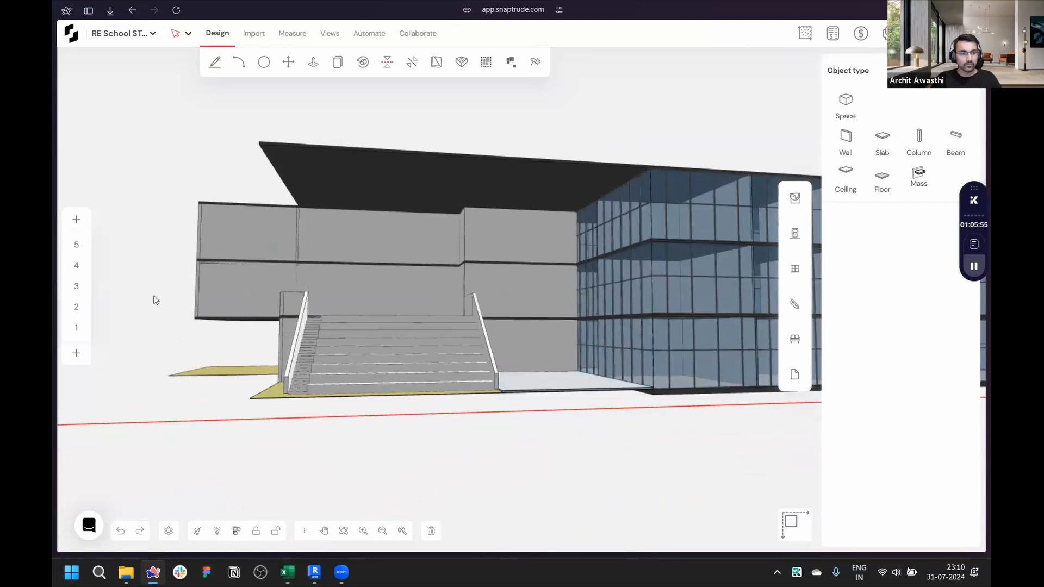
- Switch to the first-storey plan and draw a circular column about 2'5" wide at the platform corner beside the staircase
{"action": "left_click", "coordinate": [84, 327]}
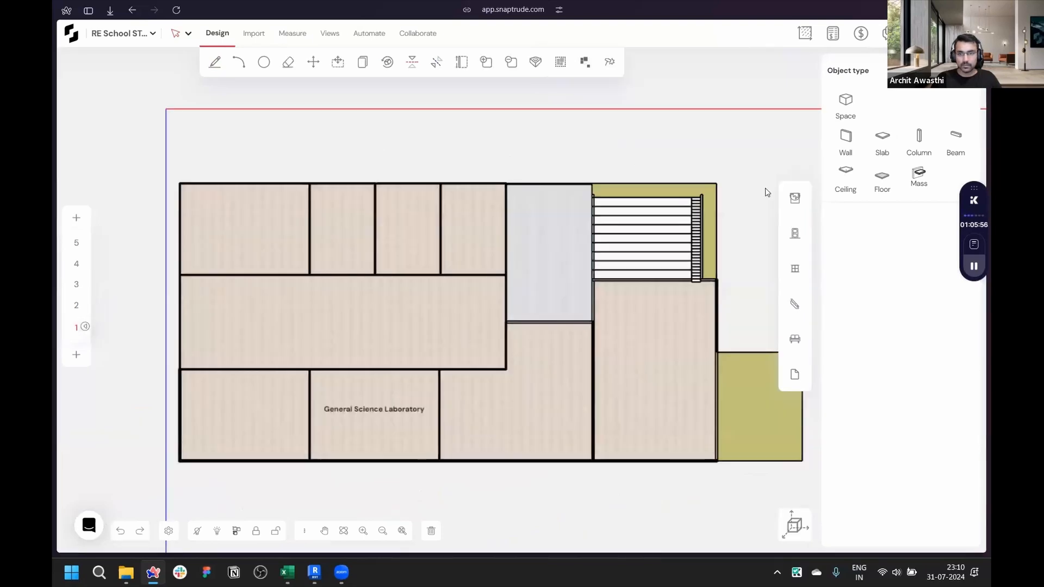
{"action": "scroll", "coordinate": [761, 190], "scroll_direction": "up", "scroll_amount": 5}
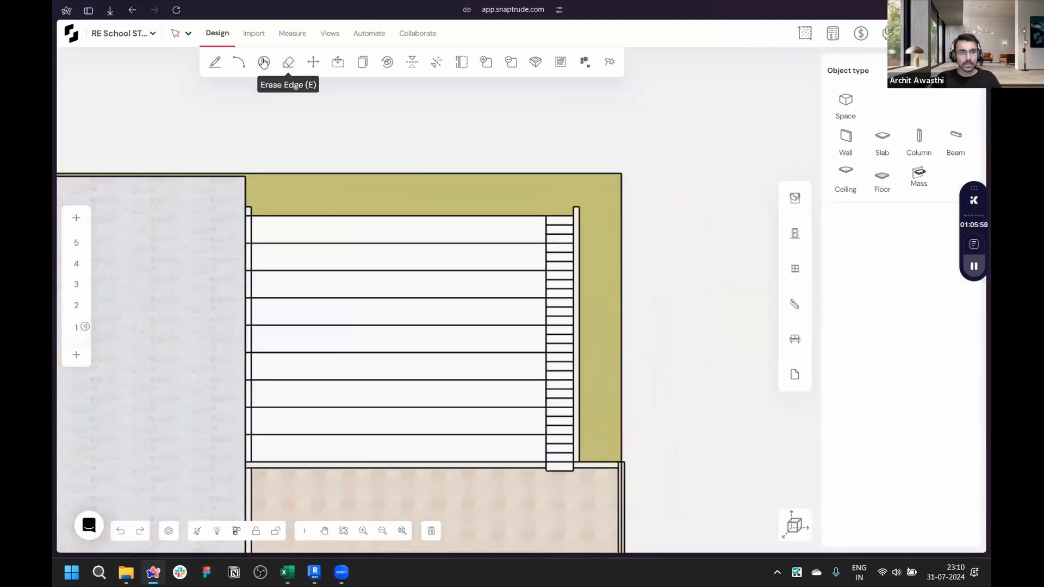
{"action": "left_click", "coordinate": [263, 62]}
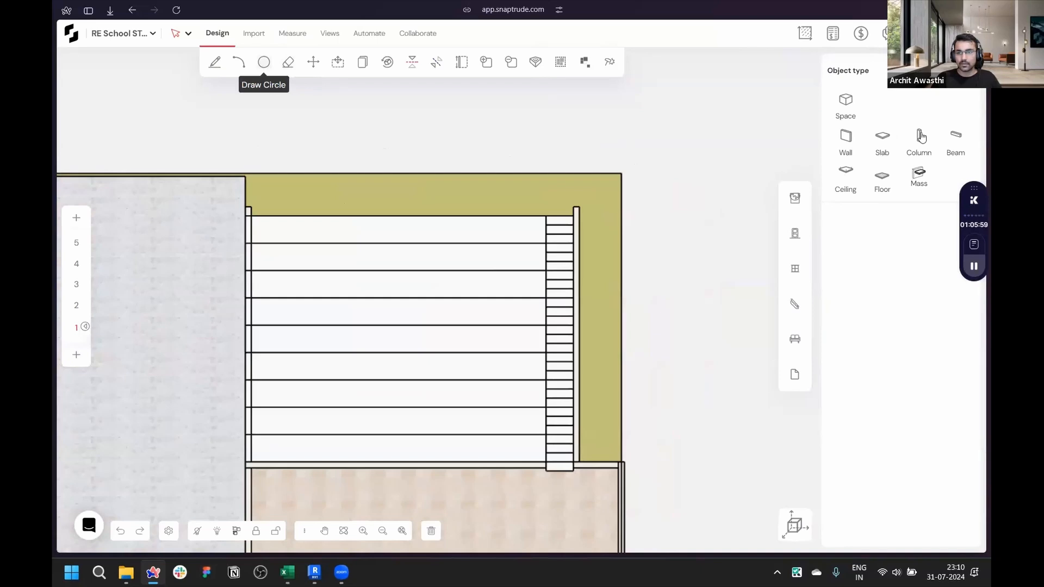
{"action": "scroll", "coordinate": [593, 188], "scroll_direction": "up", "scroll_amount": 5}
{"action": "left_click", "coordinate": [592, 247]}
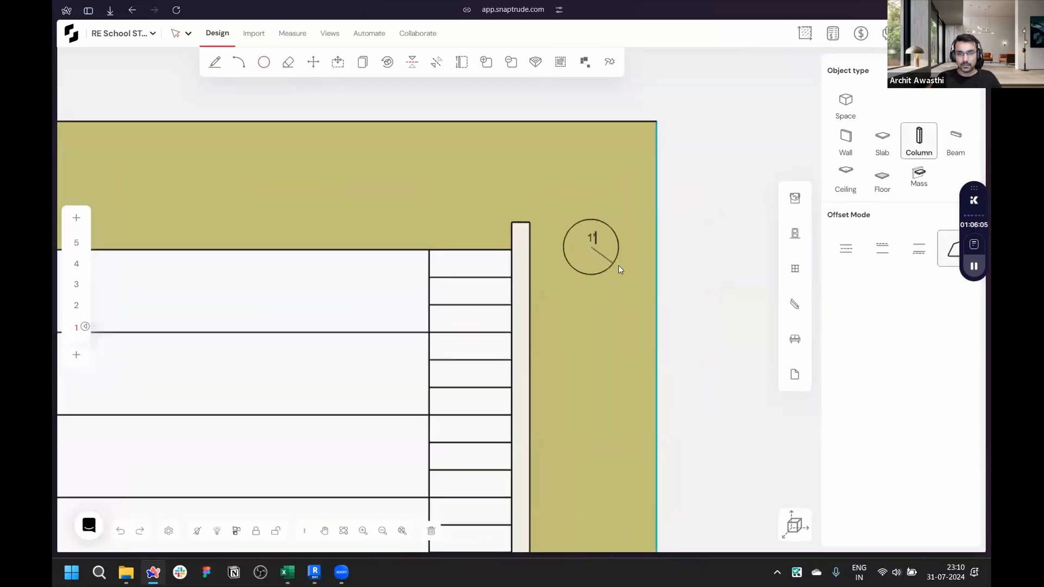
{"action": "left_click", "coordinate": [618, 265]}
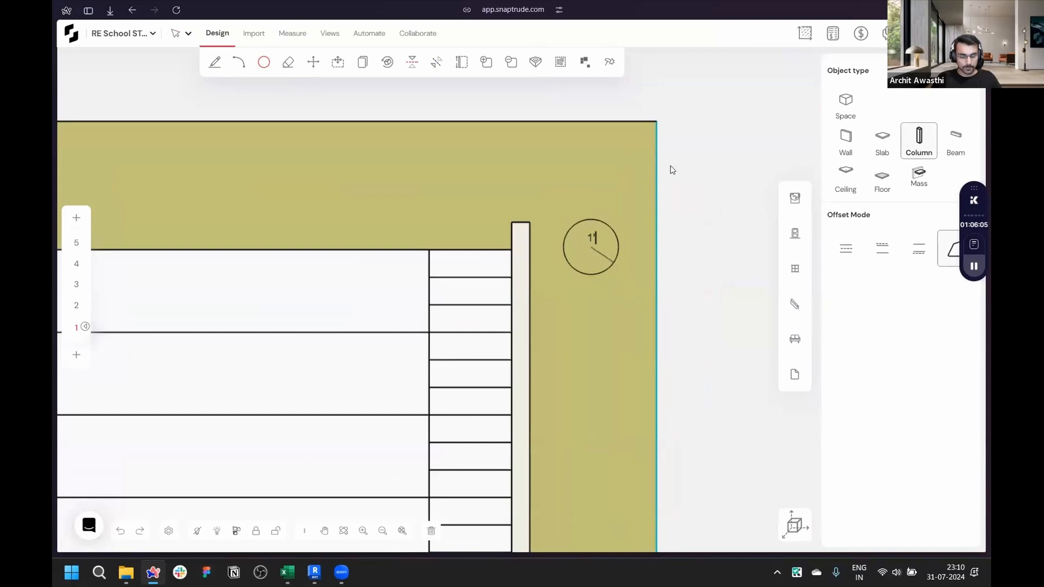
- Copy the column about 41'8" across to the opposite corner on the other side of the staircase
{"action": "scroll", "coordinate": [671, 168], "scroll_direction": "down", "scroll_amount": 5}
{"action": "scroll", "coordinate": [668, 193], "scroll_direction": "up", "scroll_amount": 2}
{"action": "key", "text": "c"}
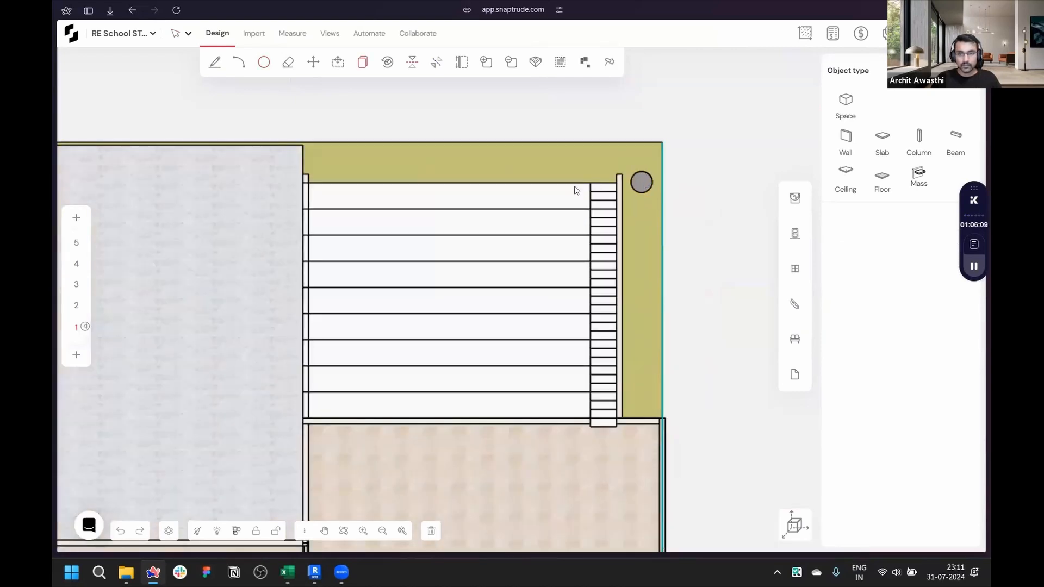
{"action": "left_click", "coordinate": [641, 183]}
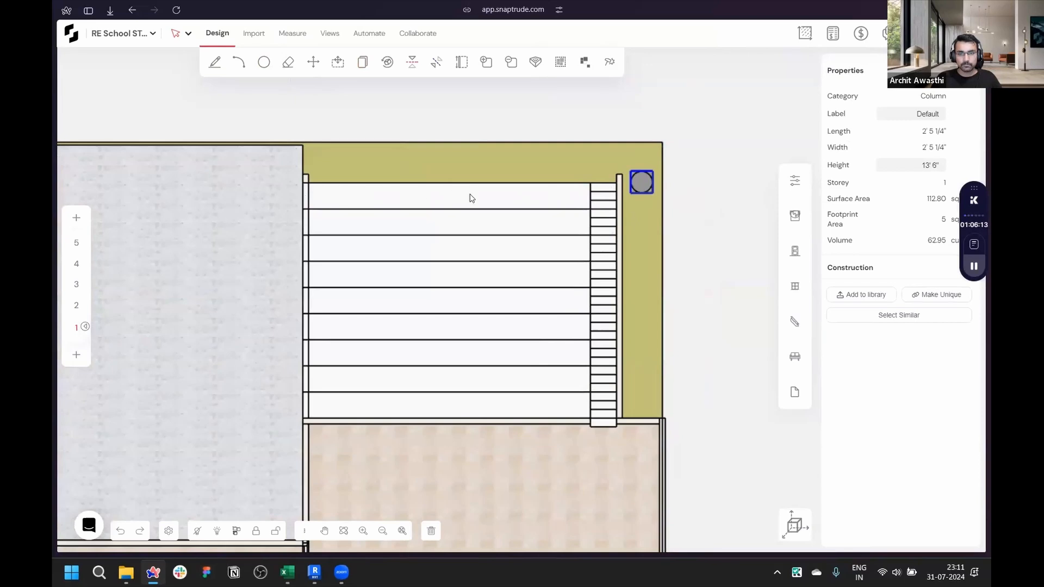
{"action": "key", "text": "c"}
{"action": "scroll", "coordinate": [673, 194], "scroll_direction": "up", "scroll_amount": 2}
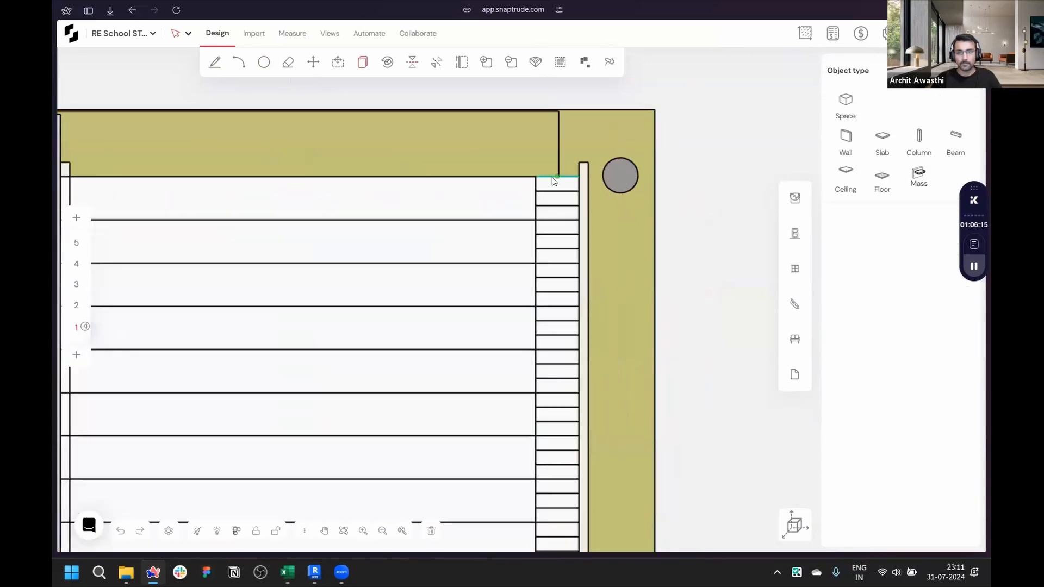
{"action": "scroll", "coordinate": [624, 176], "scroll_direction": "up", "scroll_amount": 2}
{"action": "left_click", "coordinate": [620, 178]}
{"action": "scroll", "coordinate": [617, 175], "scroll_direction": "down", "scroll_amount": 2}
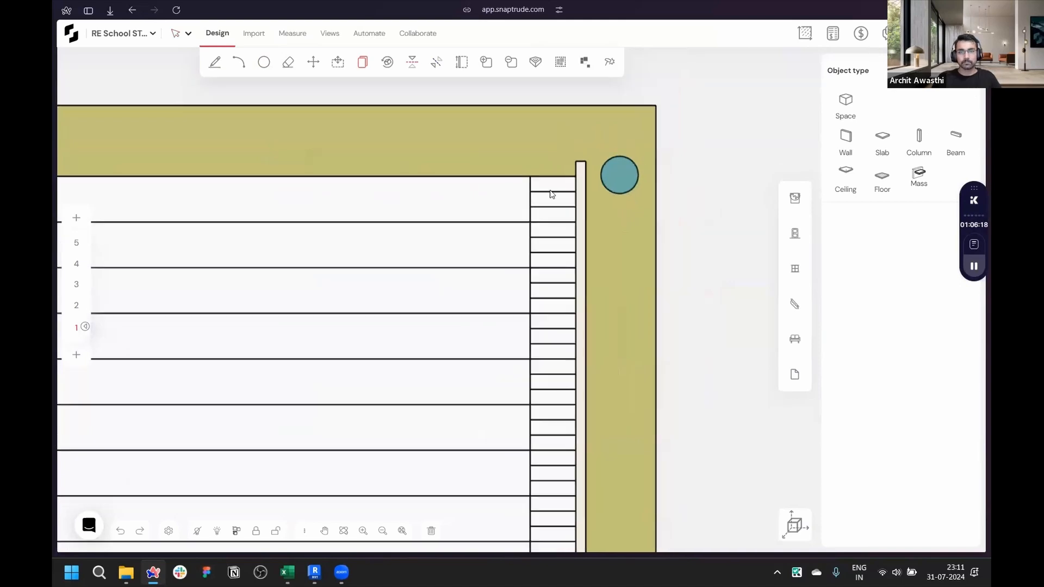
{"action": "left_click", "coordinate": [550, 190]}
{"action": "left_click", "coordinate": [613, 175]}
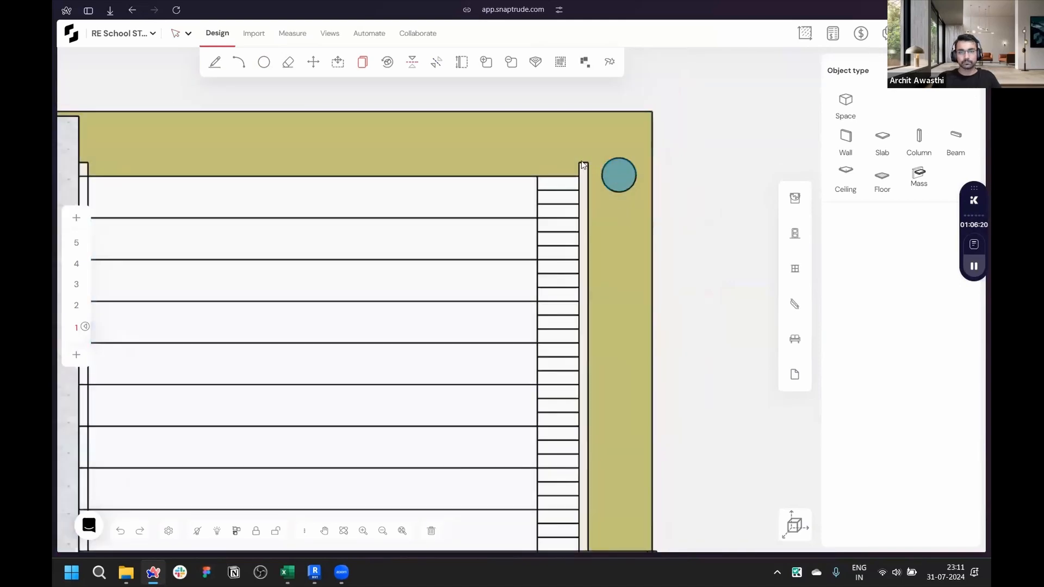
{"action": "scroll", "coordinate": [576, 147], "scroll_direction": "down", "scroll_amount": 3}
{"action": "scroll", "coordinate": [292, 168], "scroll_direction": "up", "scroll_amount": 2}
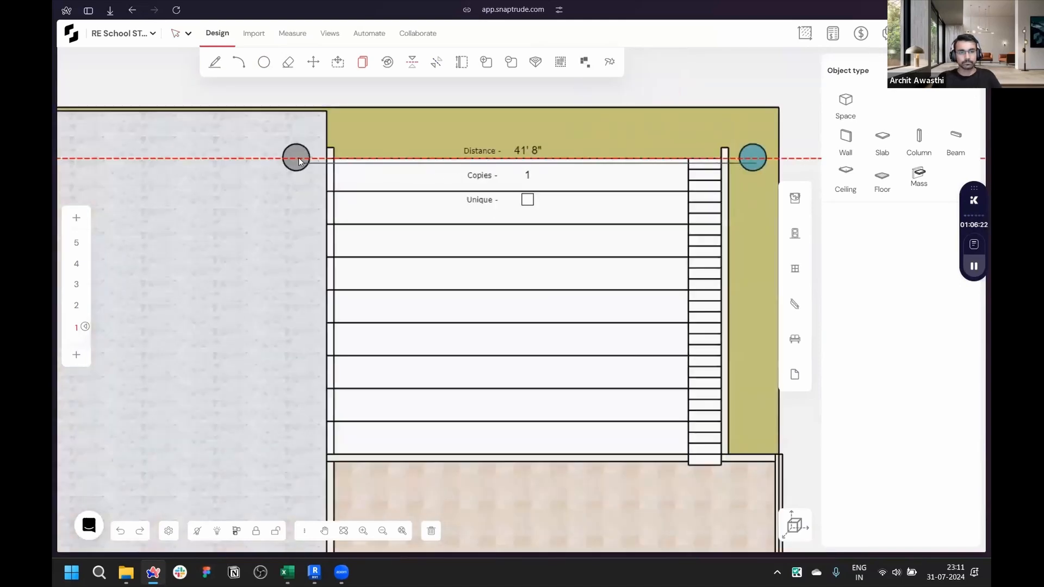
{"action": "left_click", "coordinate": [296, 158]}
{"action": "scroll", "coordinate": [456, 170], "scroll_direction": "down", "scroll_amount": 2}
{"action": "scroll", "coordinate": [510, 166], "scroll_direction": "up", "scroll_amount": 3}
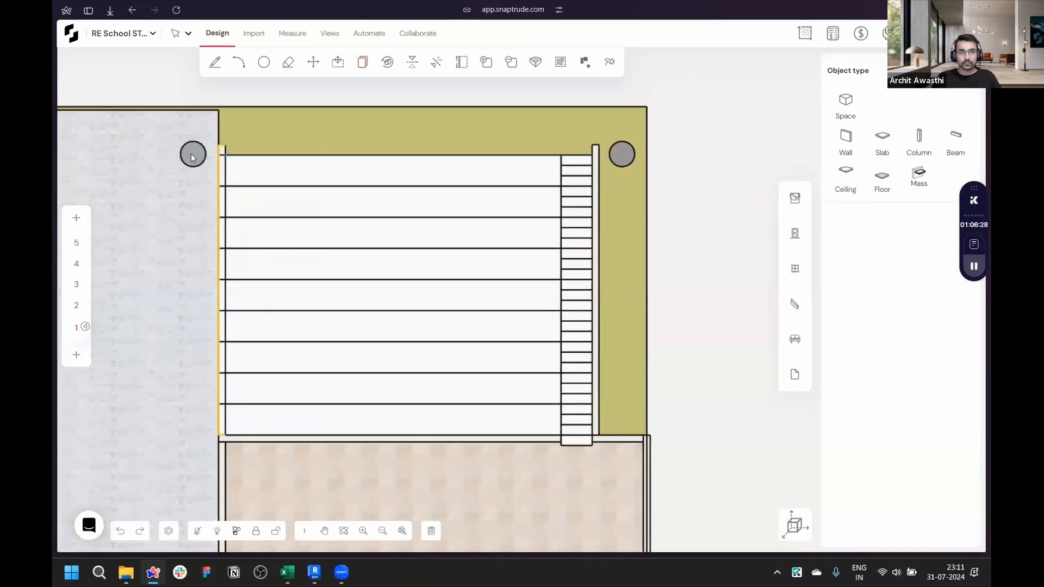
{"action": "key", "text": "Escape"}
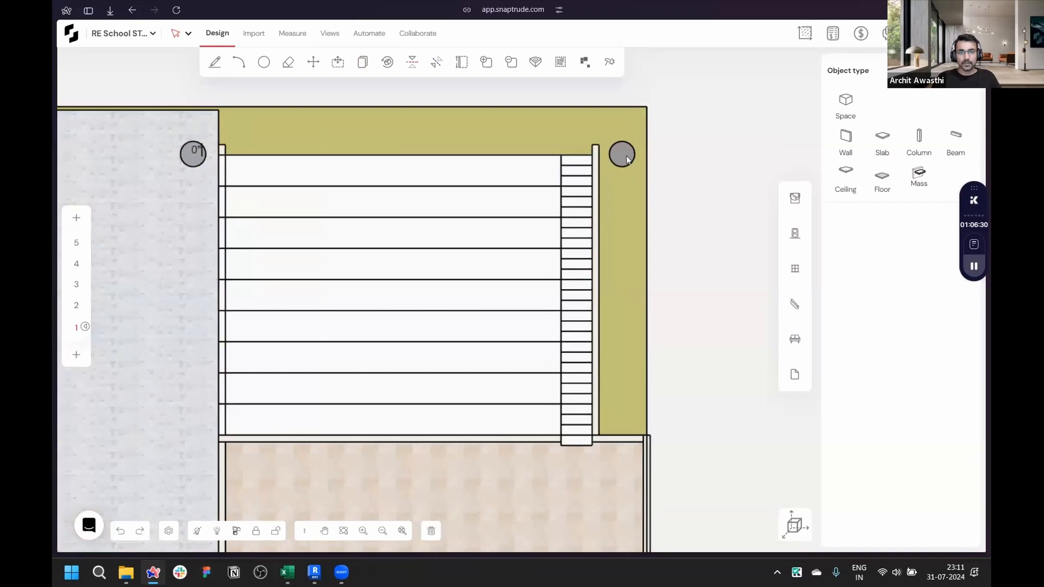
- Select both columns and copy them 25' towards the building to form a second pair
{"action": "left_click", "coordinate": [626, 156]}
{"action": "left_click", "coordinate": [185, 156], "text": "shift"}
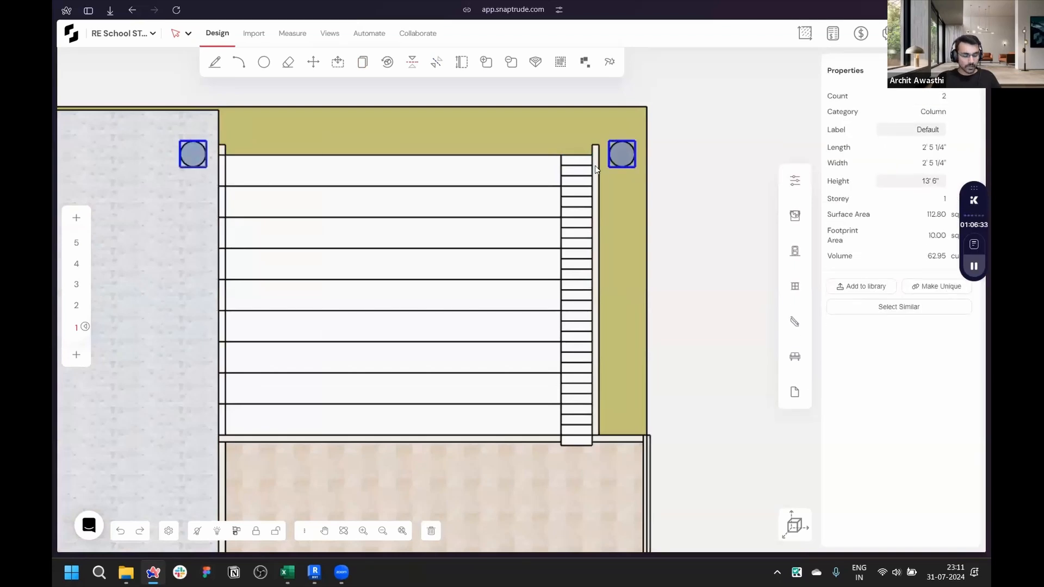
{"action": "key", "text": "c"}
{"action": "left_click", "coordinate": [621, 157]}
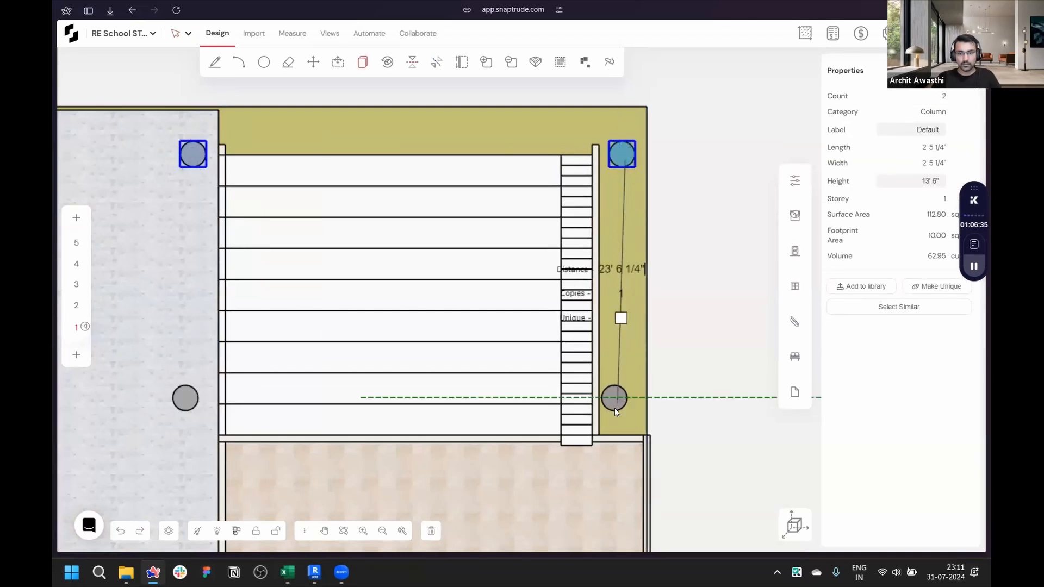
{"action": "type", "text": "25'"}
{"action": "key", "text": "Return"}
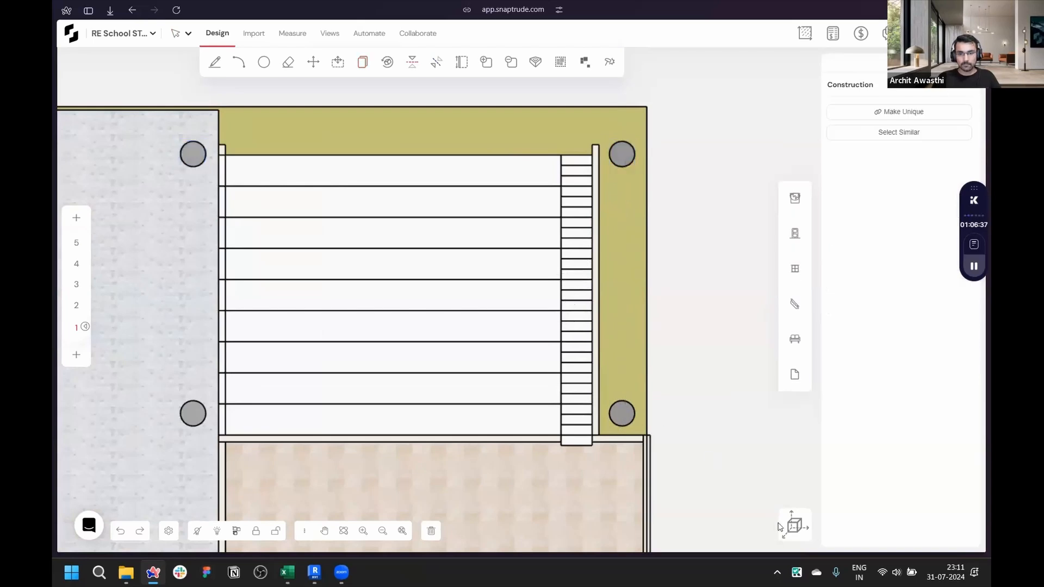
- Return to the 3D view and orbit to review the four entrance columns
{"action": "left_click", "coordinate": [763, 508]}
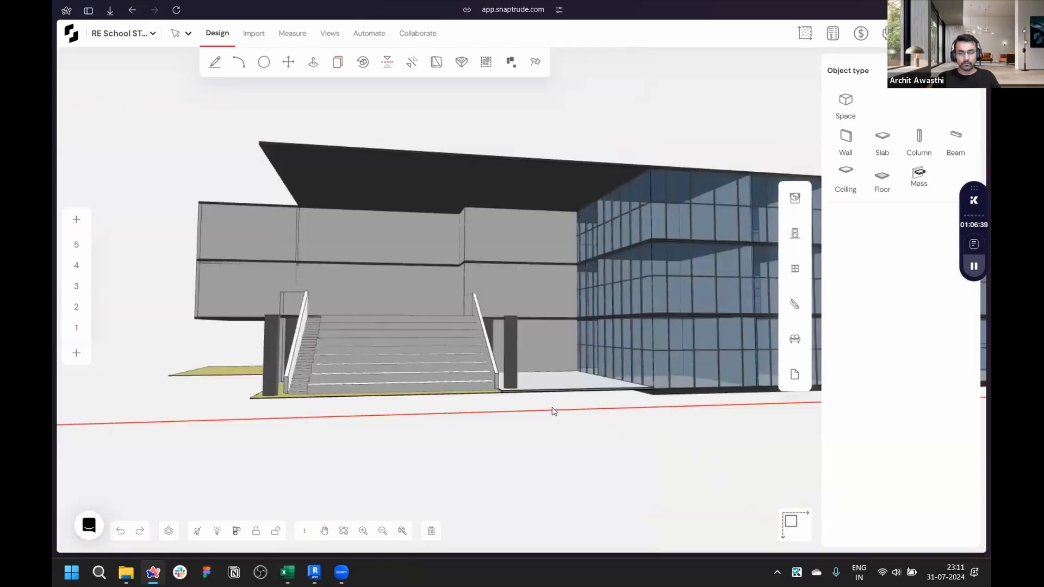
{"action": "middle_click_drag", "start_coordinate": [596, 552], "coordinate": [727, 571]}
{"action": "key", "text": "Escape"}
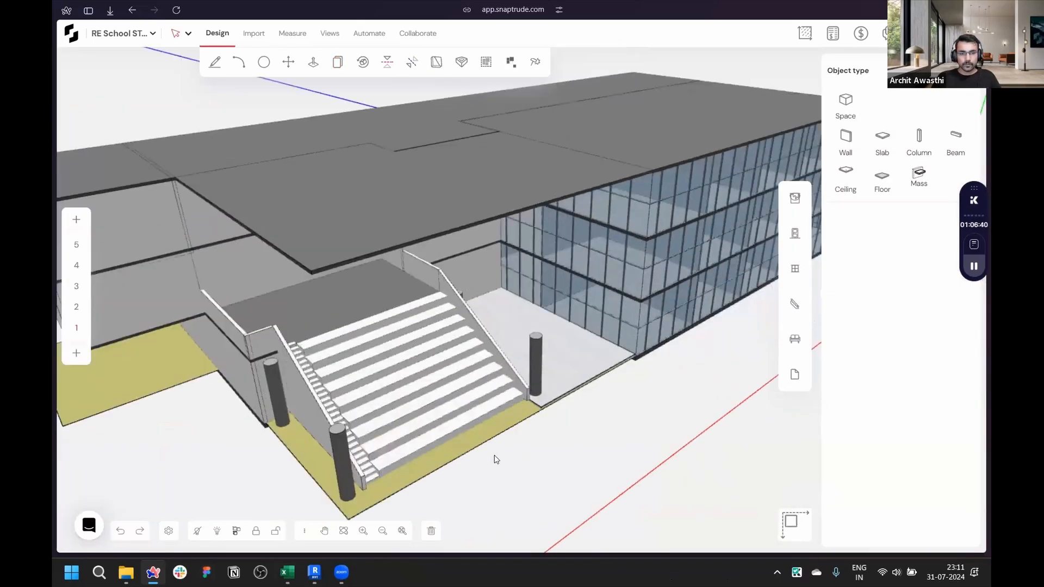
- Extend the four entrance columns up to the underside of the canopy slab
{"action": "scroll", "coordinate": [498, 452], "scroll_direction": "down", "scroll_amount": 3}
{"action": "scroll", "coordinate": [478, 440], "scroll_direction": "up", "scroll_amount": 2}
{"action": "scroll", "coordinate": [402, 361], "scroll_direction": "up", "scroll_amount": 3}
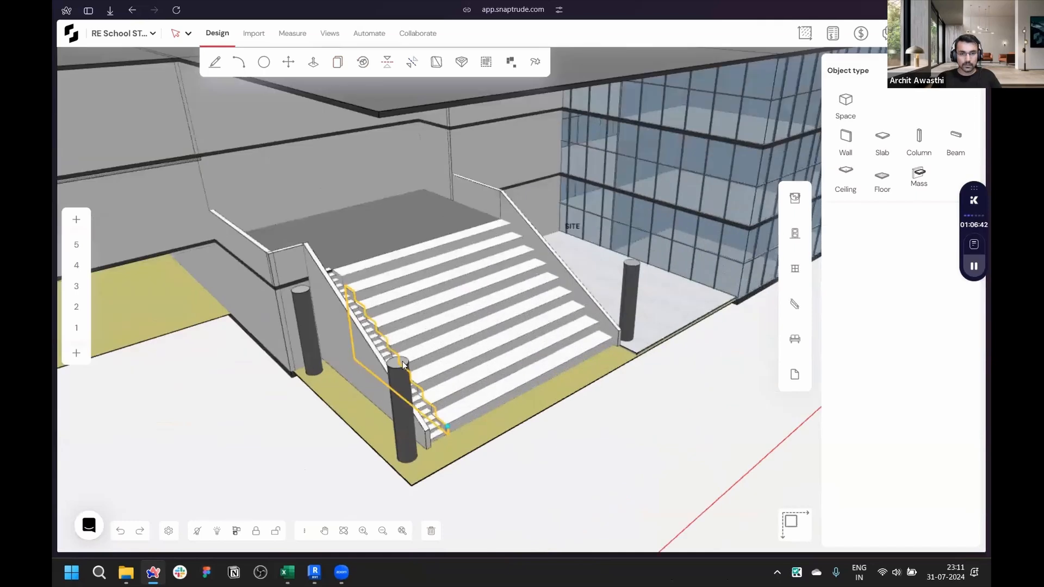
{"action": "left_click", "coordinate": [399, 361]}
{"action": "scroll", "coordinate": [377, 225], "scroll_direction": "down", "scroll_amount": 3}
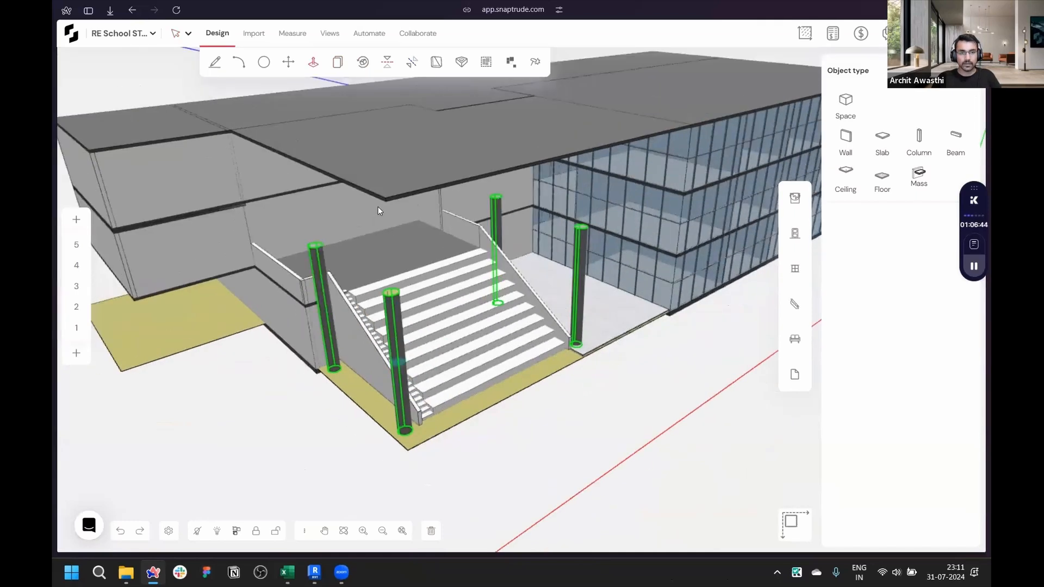
{"action": "scroll", "coordinate": [386, 201], "scroll_direction": "up", "scroll_amount": 3}
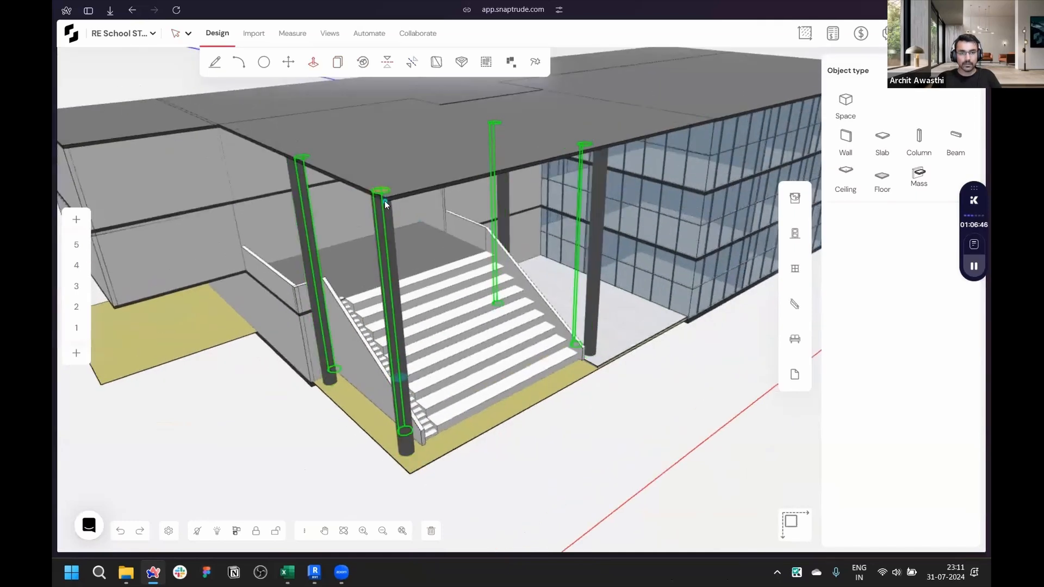
{"action": "scroll", "coordinate": [387, 201], "scroll_direction": "up", "scroll_amount": 2}
{"action": "left_click", "coordinate": [387, 201]}
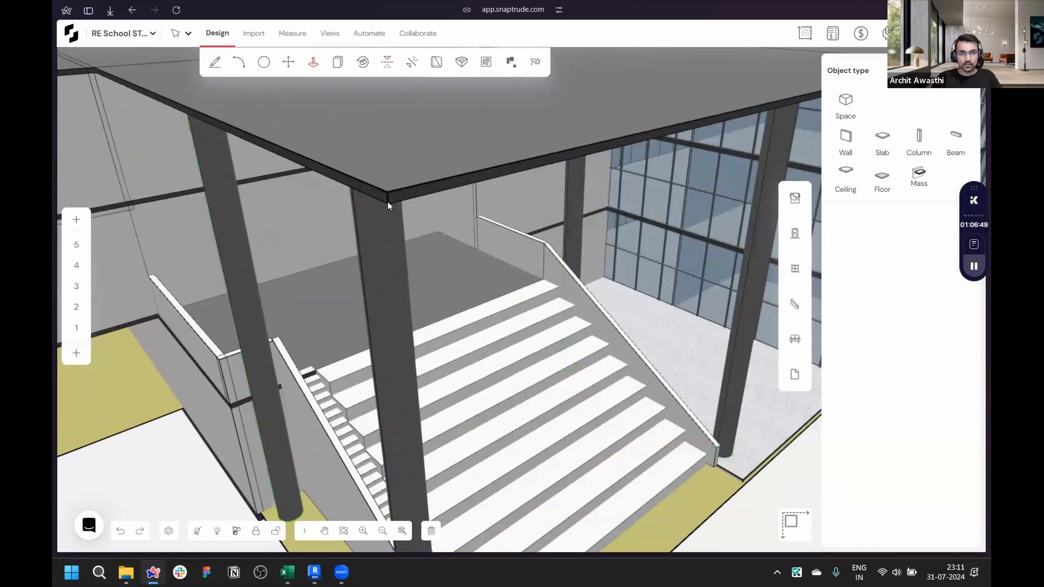
{"action": "key", "text": "Escape"}
- Apply a wood material to the staircase steps, side steps and upper landing
{"action": "scroll", "coordinate": [516, 354], "scroll_direction": "down", "scroll_amount": 4}
{"action": "right_click_drag", "start_coordinate": [517, 356], "coordinate": [151, 240]}
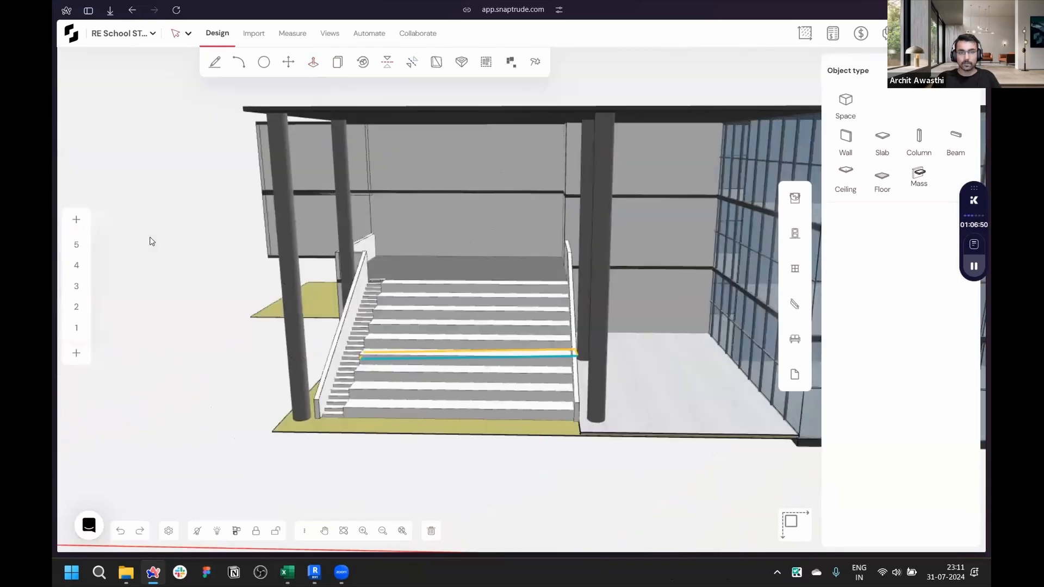
{"action": "left_click", "coordinate": [795, 197]}
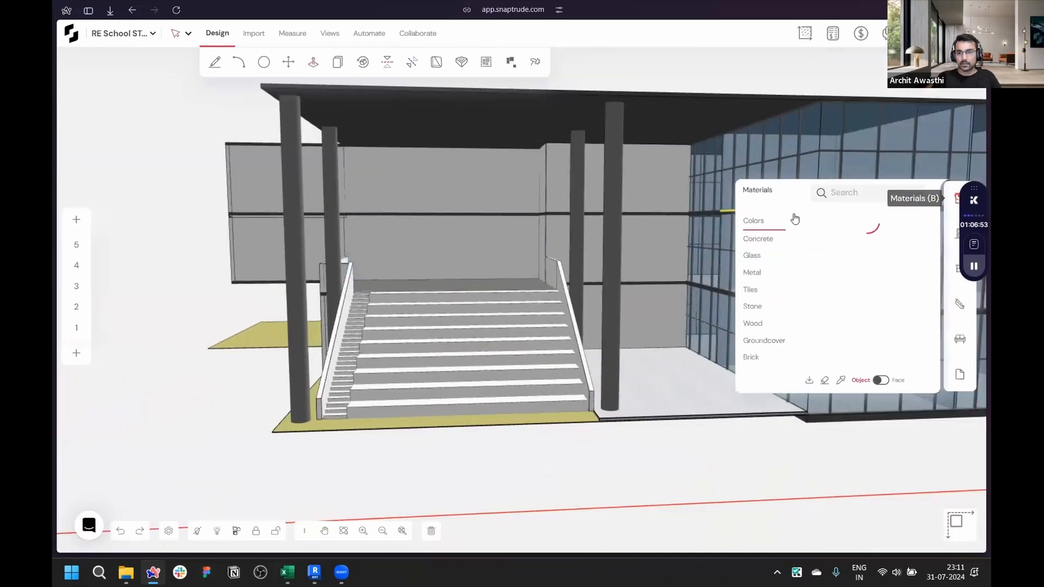
{"action": "left_click", "coordinate": [756, 324]}
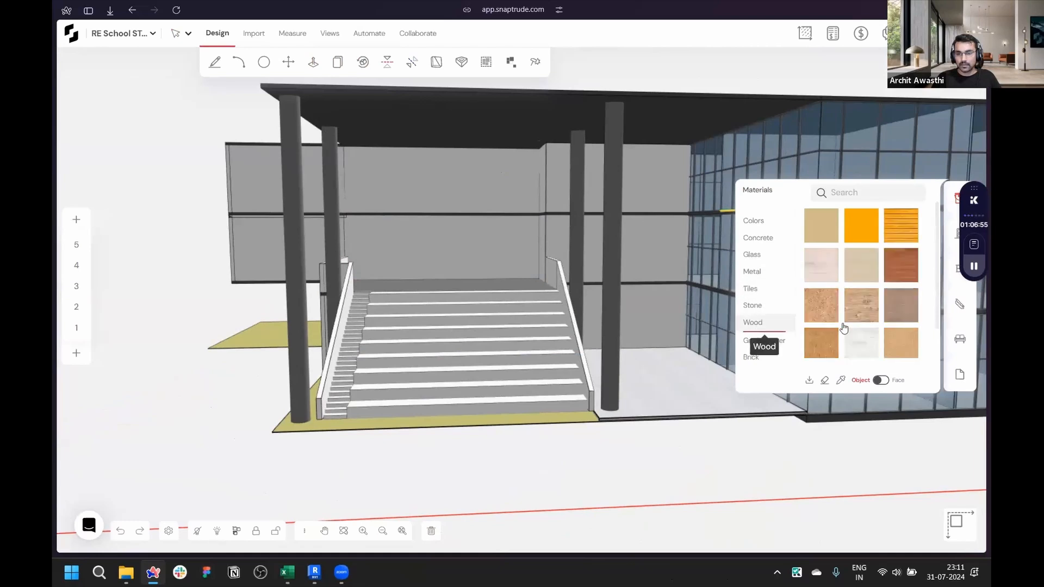
{"action": "scroll", "coordinate": [898, 306], "scroll_direction": "down", "scroll_amount": 2}
{"action": "left_click", "coordinate": [898, 294]}
{"action": "scroll", "coordinate": [457, 332], "scroll_direction": "up", "scroll_amount": 5}
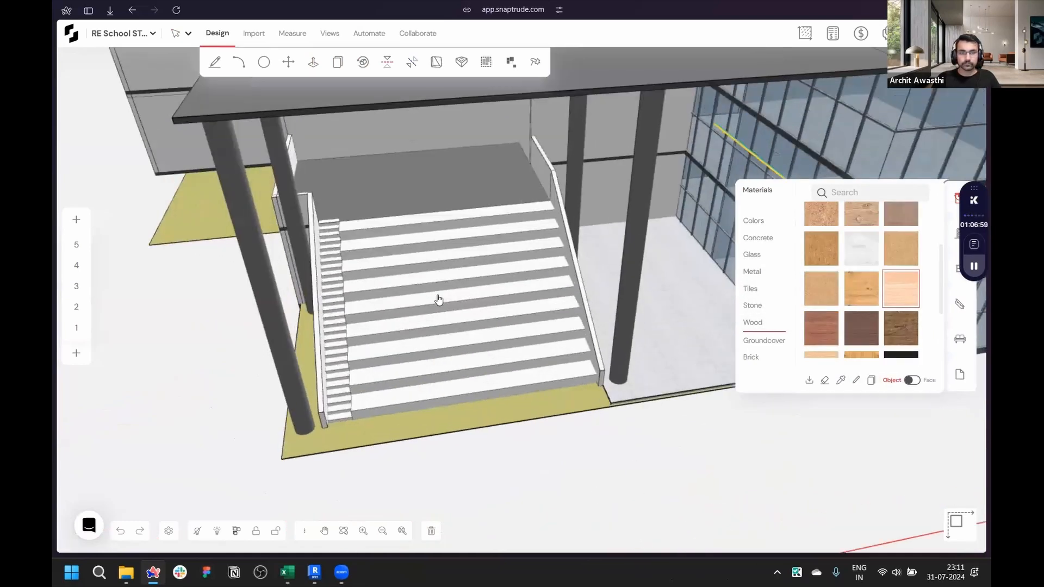
{"action": "left_click", "coordinate": [438, 299]}
{"action": "left_click", "coordinate": [304, 299]}
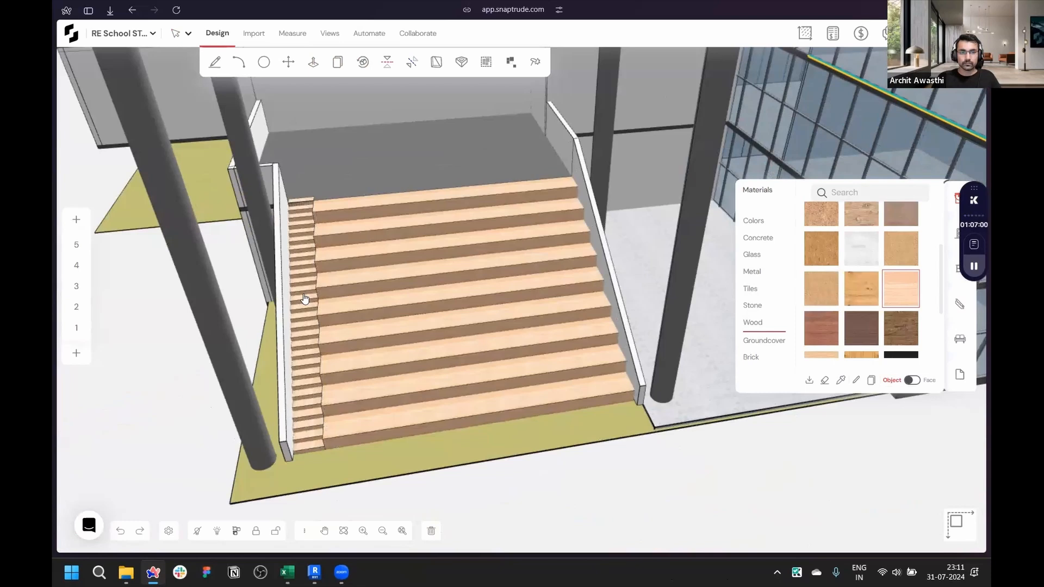
{"action": "left_click", "coordinate": [376, 172]}
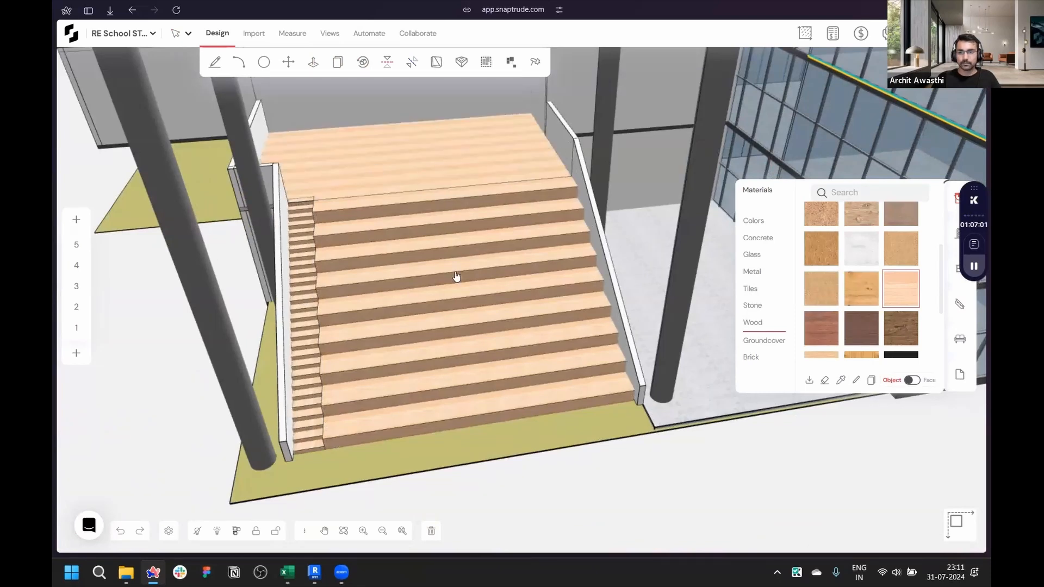
- Apply the Rough Plaster concrete material to the roof slabs and upper blocks
{"action": "left_click", "coordinate": [763, 239]}
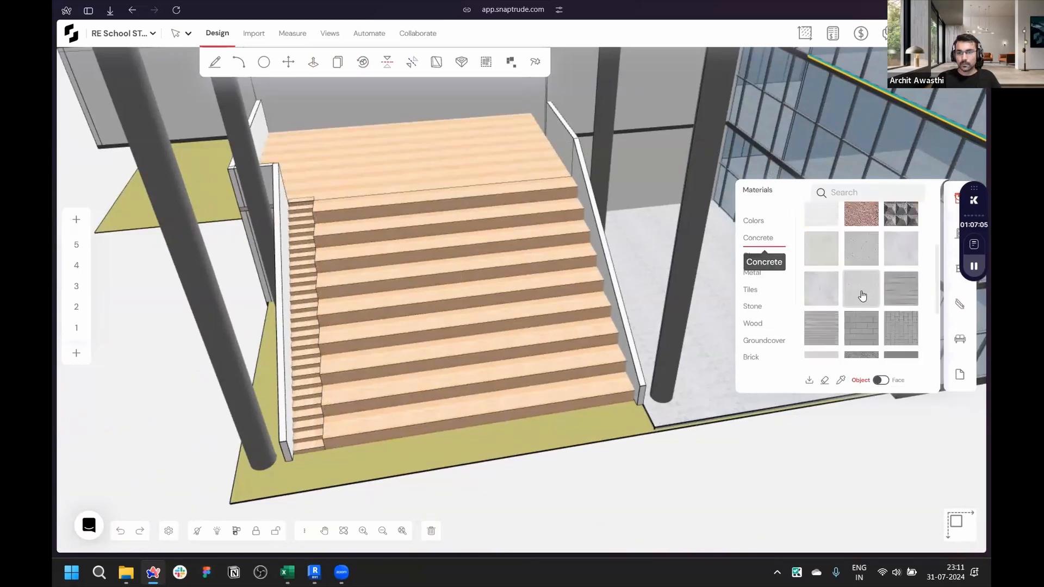
{"action": "left_click", "coordinate": [868, 311]}
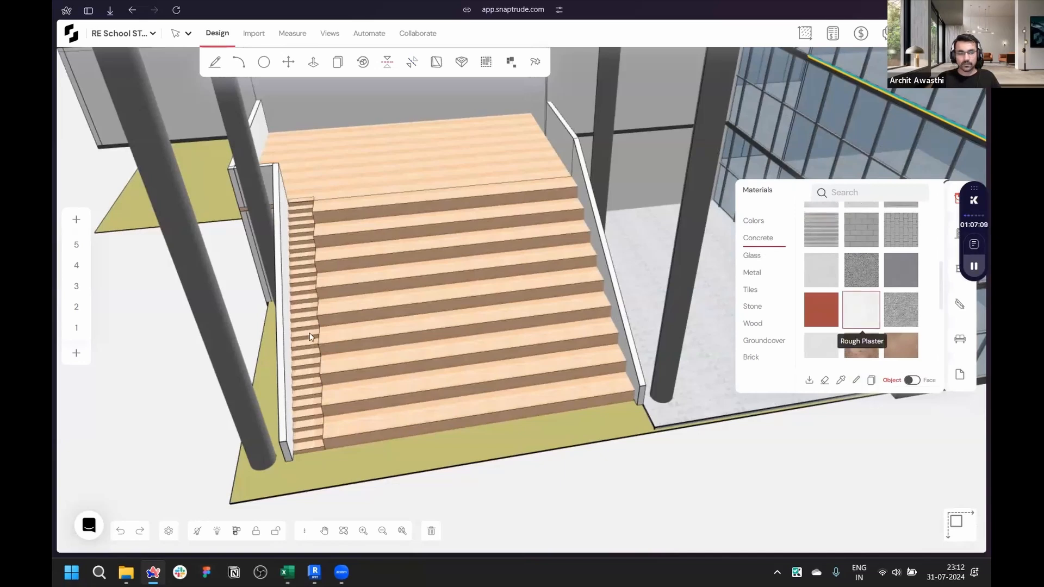
{"action": "left_click", "coordinate": [227, 340]}
{"action": "middle_click_drag", "start_coordinate": [302, 283], "coordinate": [406, 309]}
{"action": "scroll", "coordinate": [406, 309], "scroll_direction": "down", "scroll_amount": 5}
{"action": "middle_click_drag", "start_coordinate": [310, 262], "coordinate": [365, 234]}
{"action": "left_click", "coordinate": [462, 143]}
{"action": "mouse_move", "coordinate": [598, 327]}
{"action": "middle_mouse_down"}
{"action": "mouse_move", "coordinate": [629, 426]}
{"action": "mouse_move", "coordinate": [571, 500]}
{"action": "middle_mouse_up"}
{"action": "left_click", "coordinate": [509, 197]}
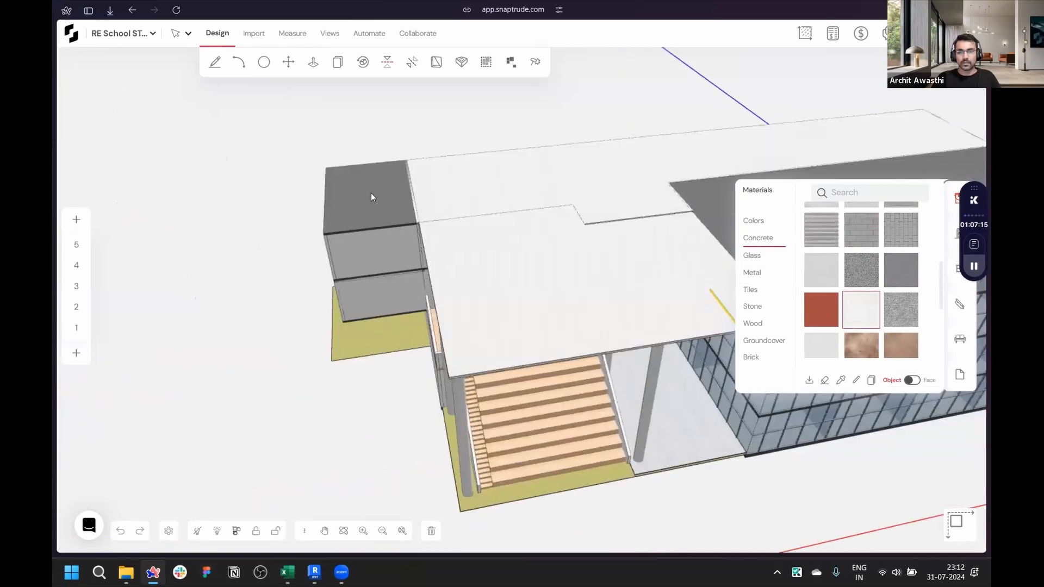
{"action": "left_click", "coordinate": [373, 200]}
- Orbit around the building to review the applied materials
{"action": "middle_click_drag", "start_coordinate": [447, 243], "coordinate": [617, 224]}
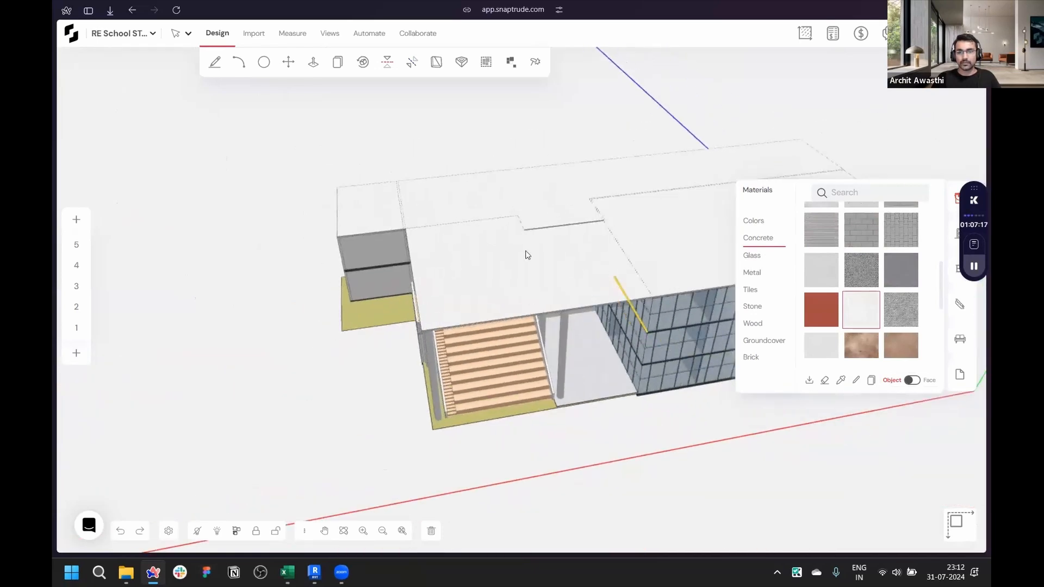
{"action": "middle_click_drag", "start_coordinate": [527, 255], "coordinate": [324, 200]}
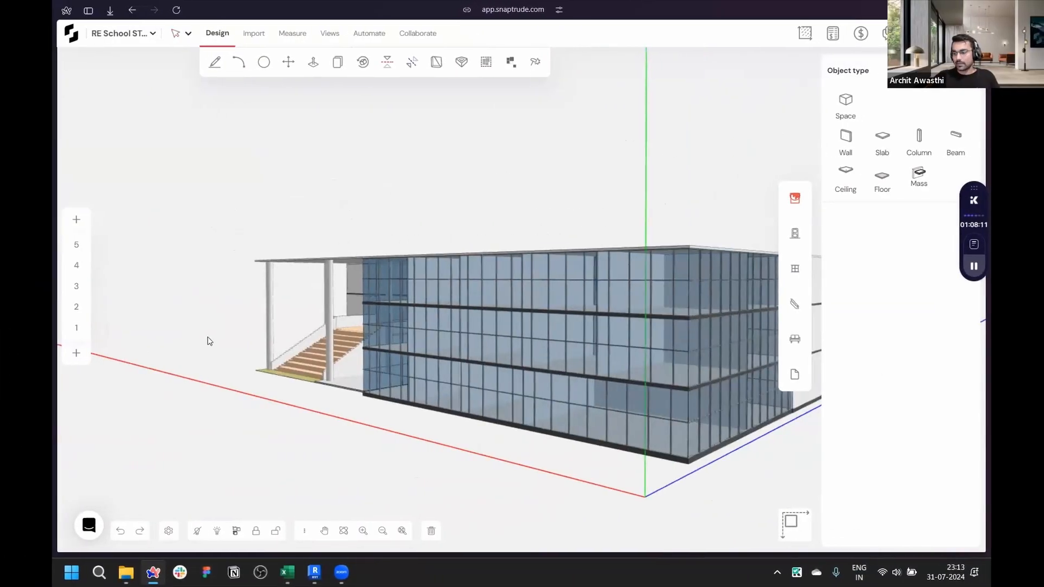
{"action": "middle_click_drag", "start_coordinate": [213, 343], "coordinate": [360, 423]}
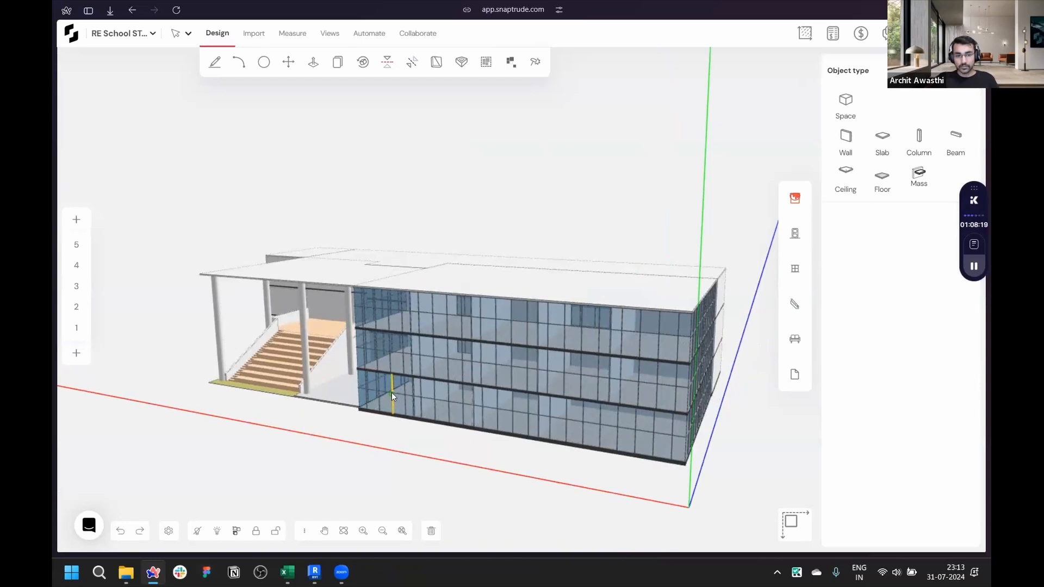
{"action": "scroll", "coordinate": [391, 393], "scroll_direction": "up", "scroll_amount": 5}
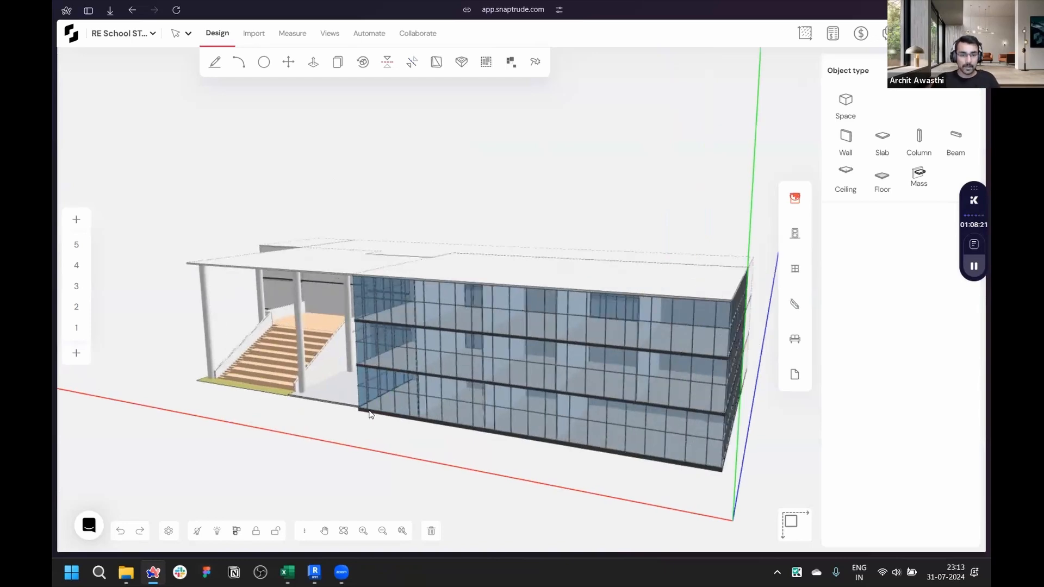
{"action": "middle_click_drag", "start_coordinate": [608, 446], "coordinate": [633, 449]}
{"action": "scroll", "coordinate": [415, 360], "scroll_direction": "down", "scroll_amount": 5}
{"action": "middle_click_drag", "start_coordinate": [471, 407], "coordinate": [541, 430]}
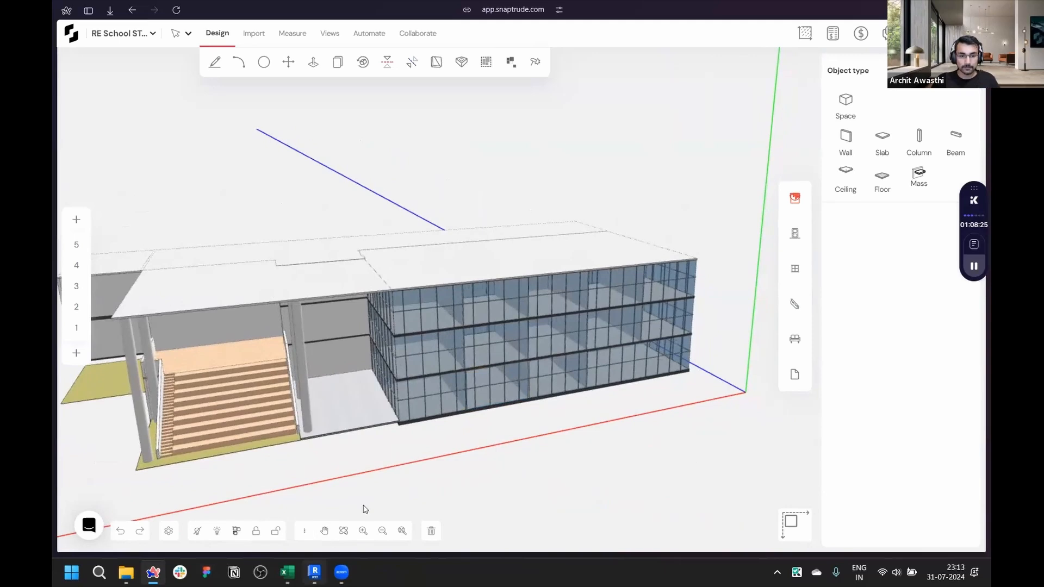
- Switch to Revit and save the Table_with_Chair family project
{"action": "left_click", "coordinate": [315, 572]}
{"action": "left_click", "coordinate": [298, 114]}
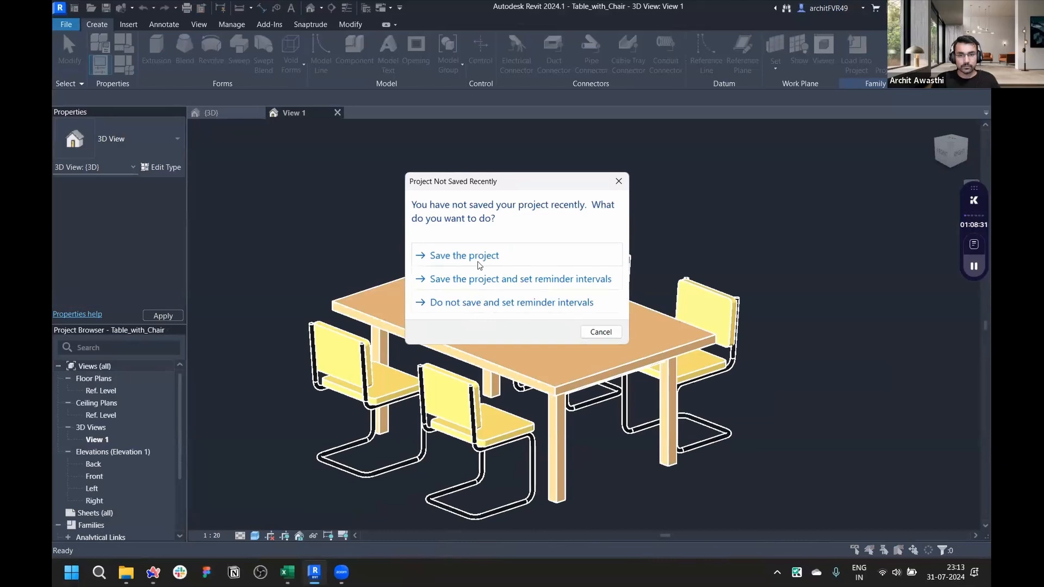
{"action": "left_click", "coordinate": [474, 260]}
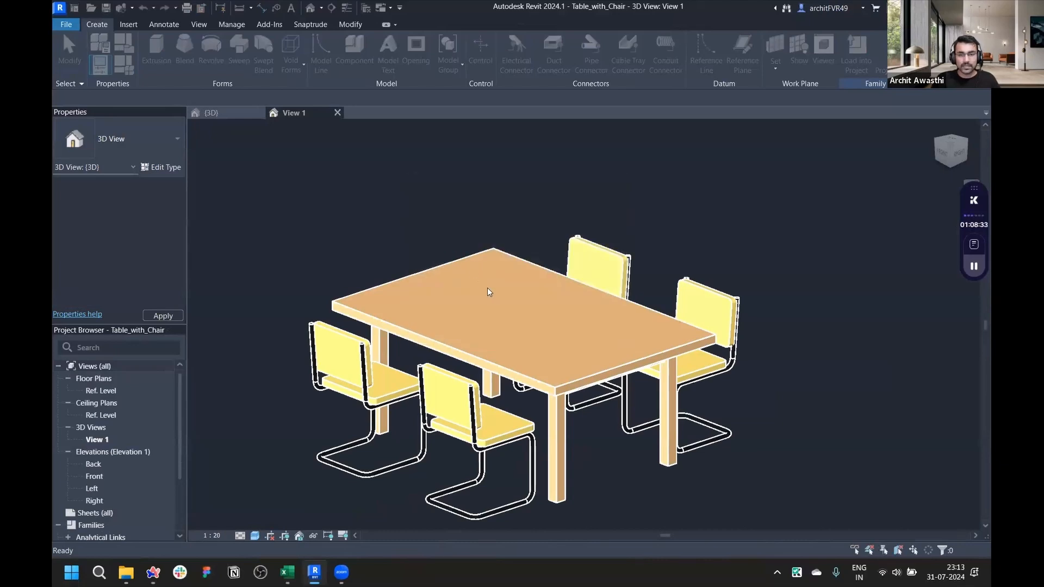
- Open Snaptrude Manager and choose to upload the model to an existing project
{"action": "left_click", "coordinate": [320, 29]}
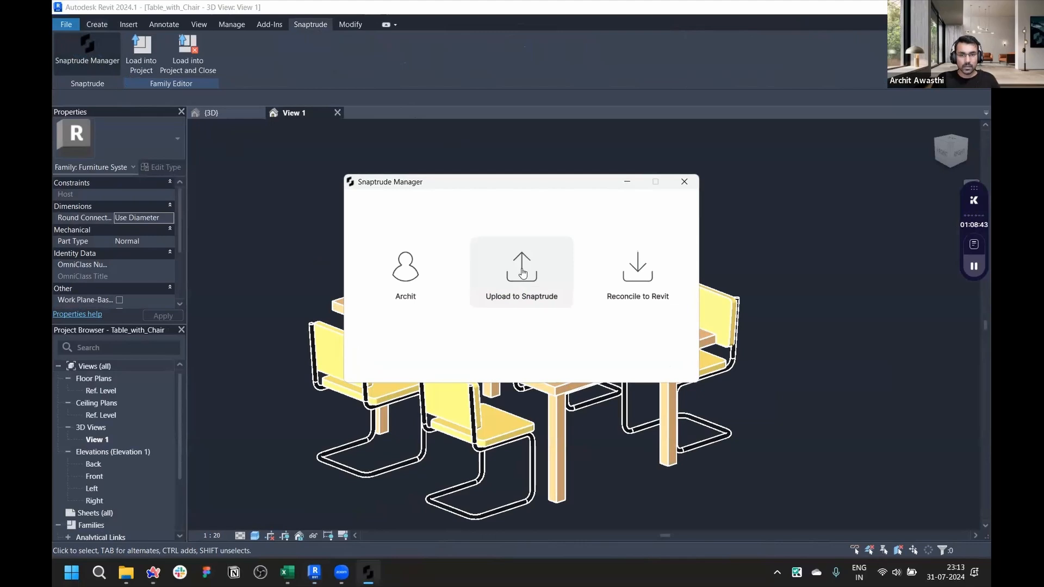
{"action": "left_click", "coordinate": [522, 273]}
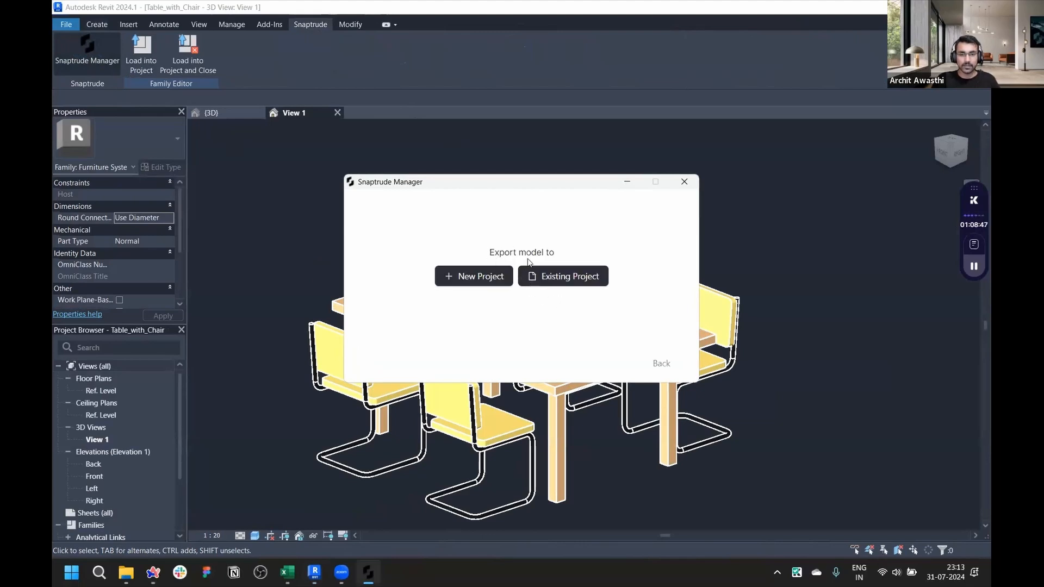
{"action": "left_click", "coordinate": [567, 280]}
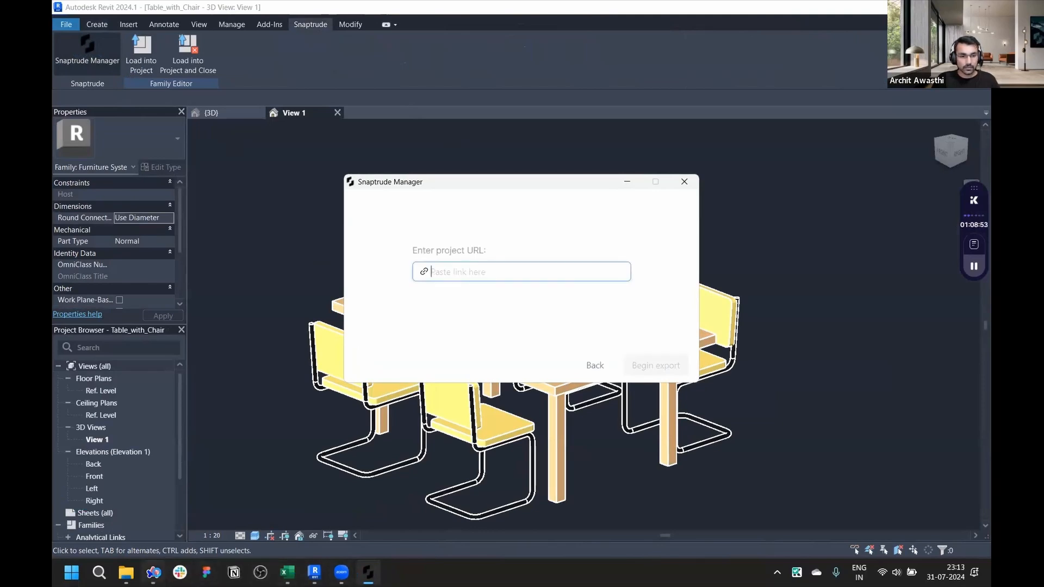
- Copy the RE School STEM Building project URL into the export dialog, begin the export and close the summary
{"action": "left_click", "coordinate": [153, 573]}
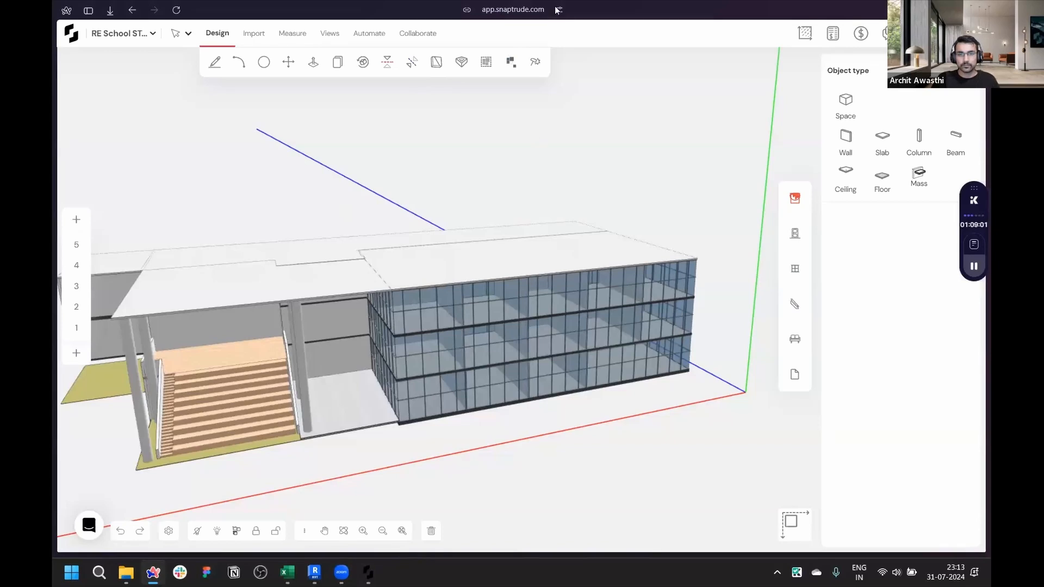
{"action": "left_click", "coordinate": [512, 9]}
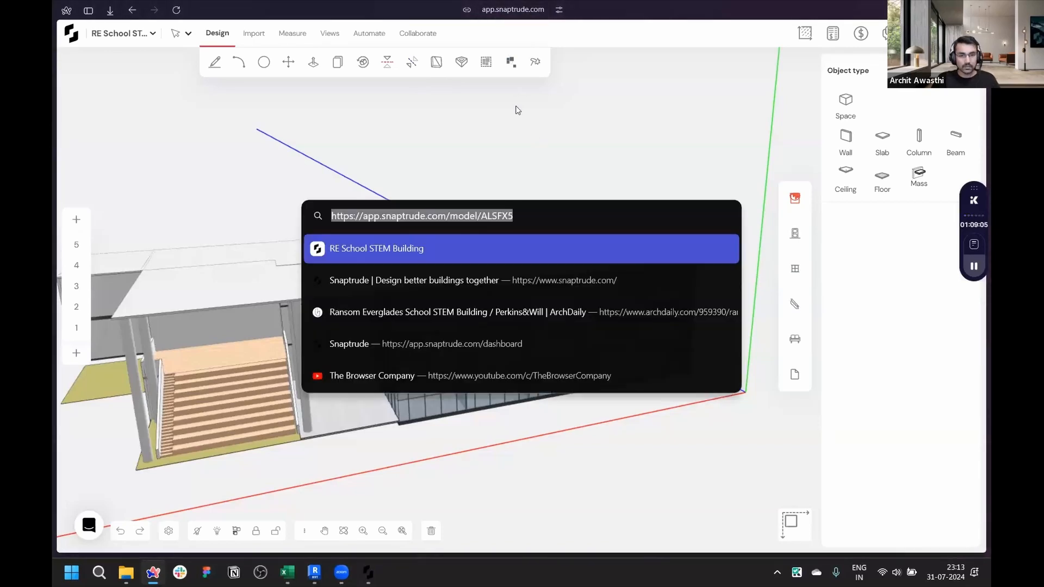
{"action": "left_click", "coordinate": [380, 415]}
{"action": "left_click", "coordinate": [370, 572]}
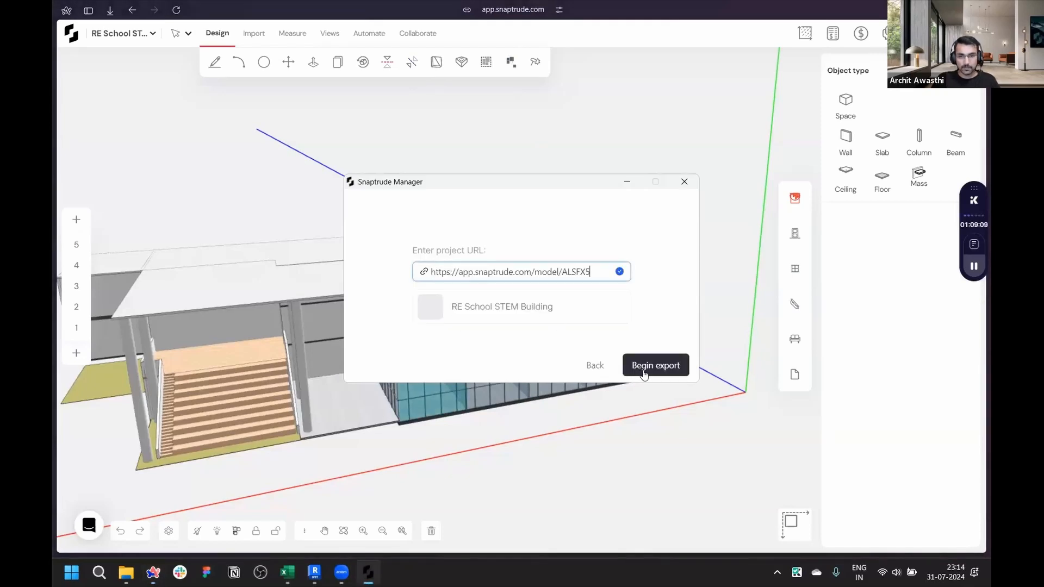
{"action": "left_click", "coordinate": [646, 368]}
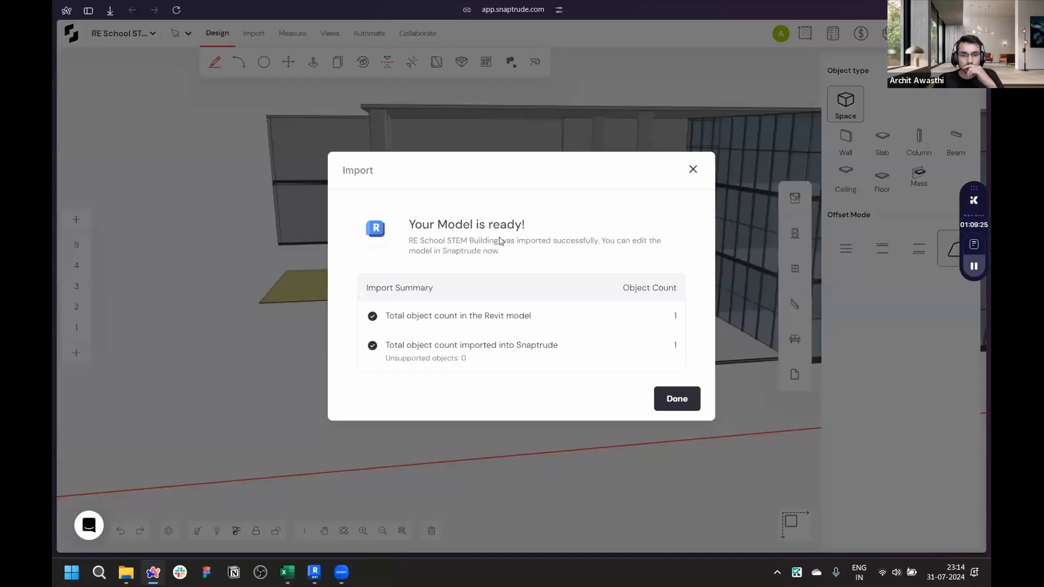
{"action": "left_click", "coordinate": [677, 399]}
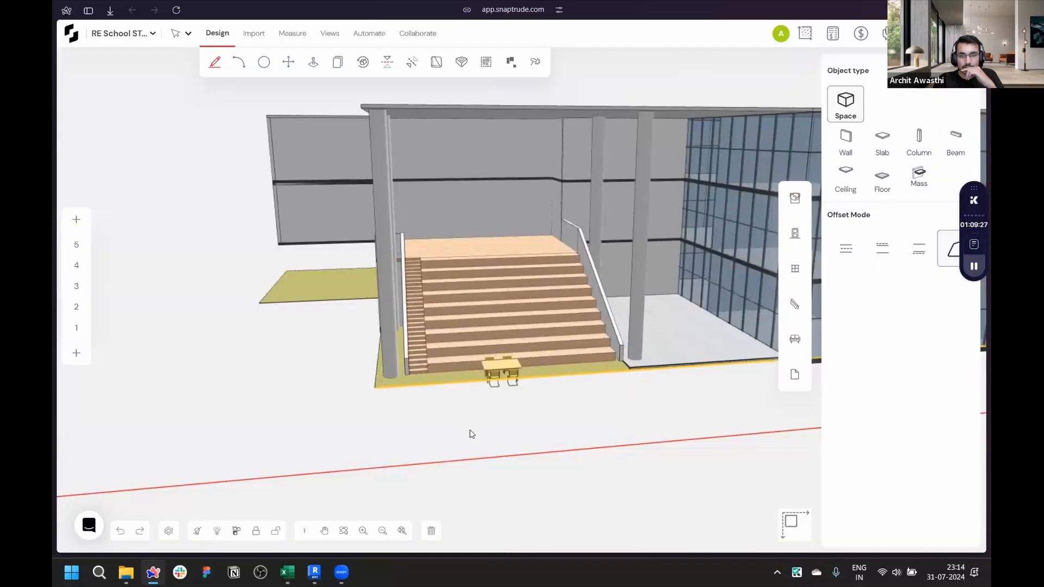
- Zoom in to examine the imported table and chairs in the entrance area
{"action": "scroll", "coordinate": [451, 447], "scroll_direction": "down", "scroll_amount": 2}
{"action": "scroll", "coordinate": [650, 364], "scroll_direction": "up", "scroll_amount": 7}
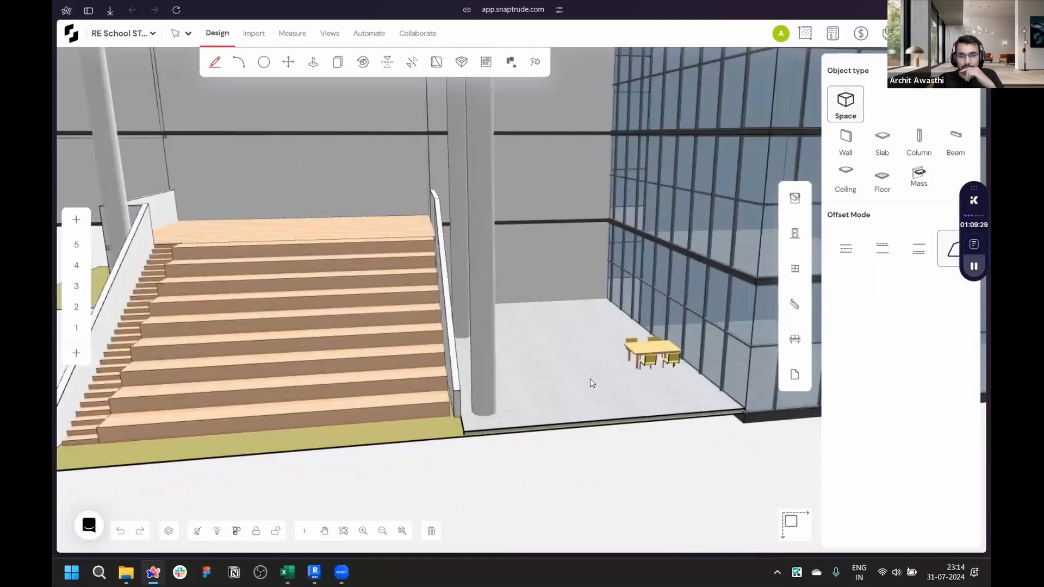
{"action": "scroll", "coordinate": [455, 406], "scroll_direction": "down", "scroll_amount": 3}
{"action": "scroll", "coordinate": [288, 441], "scroll_direction": "down", "scroll_amount": 4}
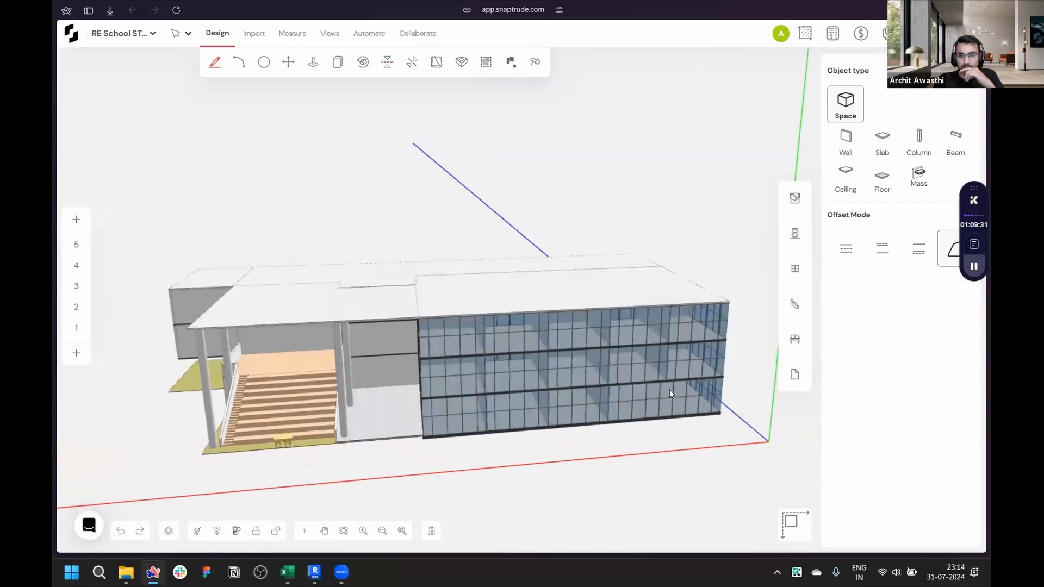
{"action": "scroll", "coordinate": [686, 366], "scroll_direction": "up", "scroll_amount": 7}
{"action": "scroll", "coordinate": [598, 440], "scroll_direction": "up", "scroll_amount": 8}
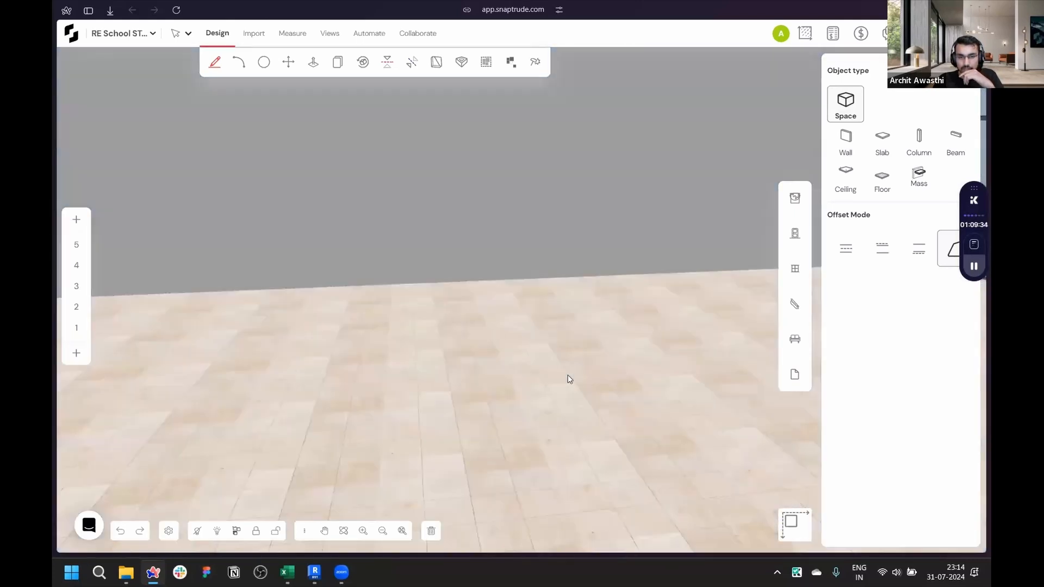
{"action": "scroll", "coordinate": [567, 376], "scroll_direction": "up", "scroll_amount": 1}
{"action": "left_click", "coordinate": [562, 318]}
{"action": "scroll", "coordinate": [516, 416], "scroll_direction": "down", "scroll_amount": 6}
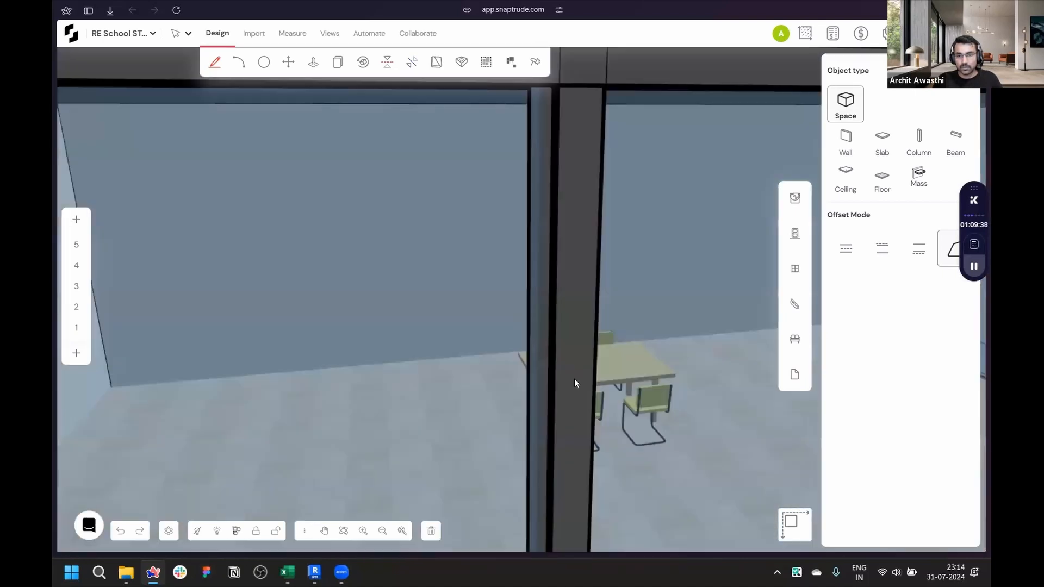
{"action": "scroll", "coordinate": [622, 387], "scroll_direction": "up", "scroll_amount": 5}
- Add the selected Table_with_Chair 4-Seater to the team library with Office as its room
{"action": "left_click", "coordinate": [594, 357]}
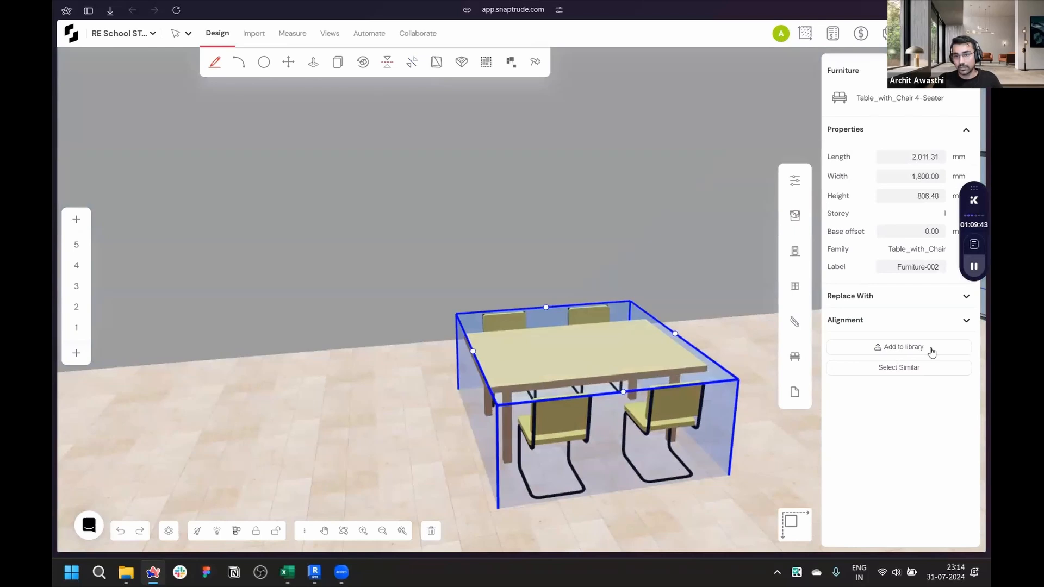
{"action": "left_click", "coordinate": [931, 353]}
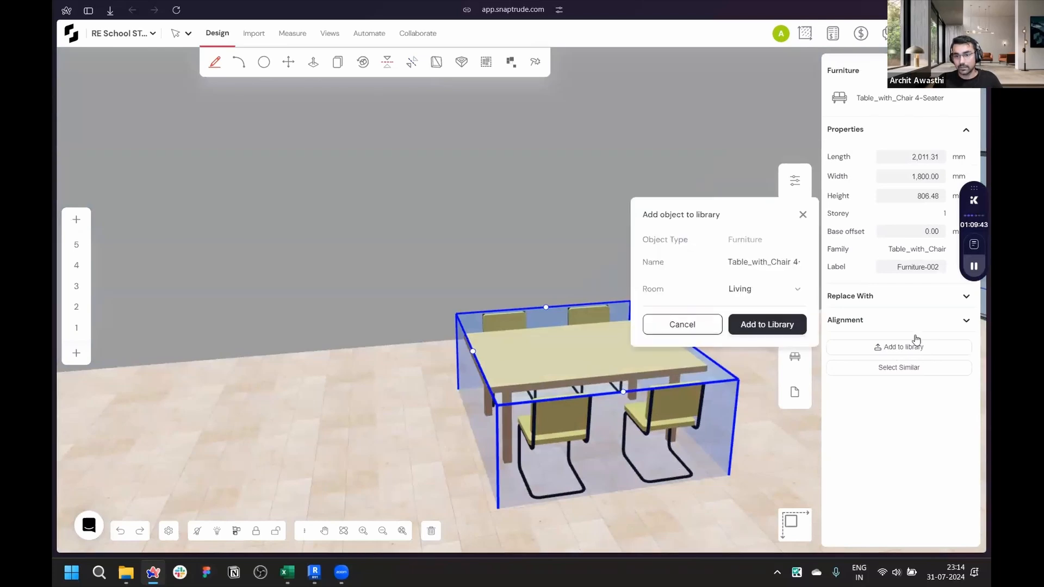
{"action": "left_click", "coordinate": [774, 296]}
{"action": "scroll", "coordinate": [773, 326], "scroll_direction": "down", "scroll_amount": 6}
{"action": "scroll", "coordinate": [773, 326], "scroll_direction": "down", "scroll_amount": 2}
{"action": "scroll", "coordinate": [775, 333], "scroll_direction": "up", "scroll_amount": 2}
{"action": "left_click", "coordinate": [778, 360]}
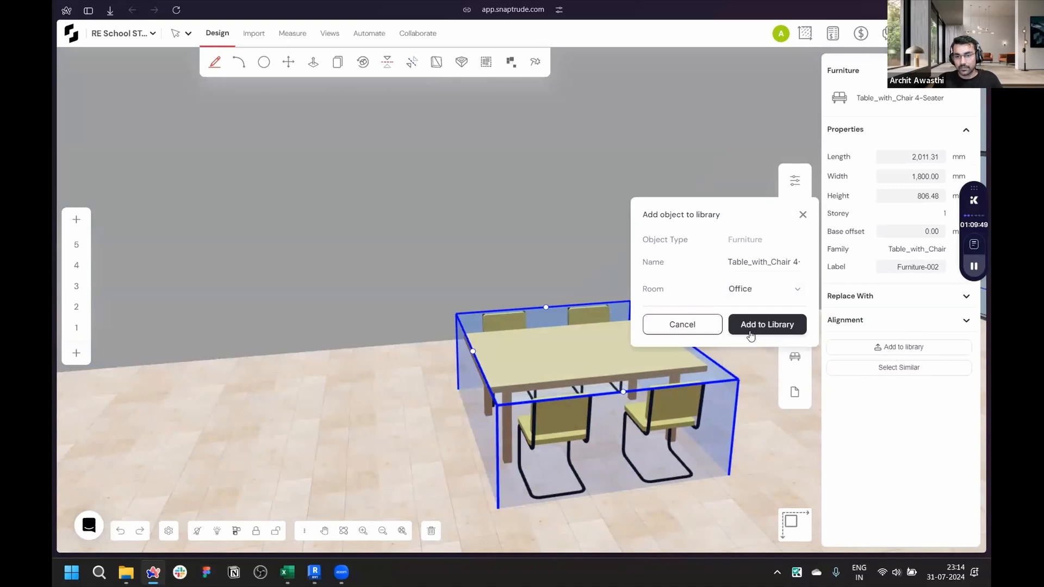
{"action": "left_click", "coordinate": [750, 324]}
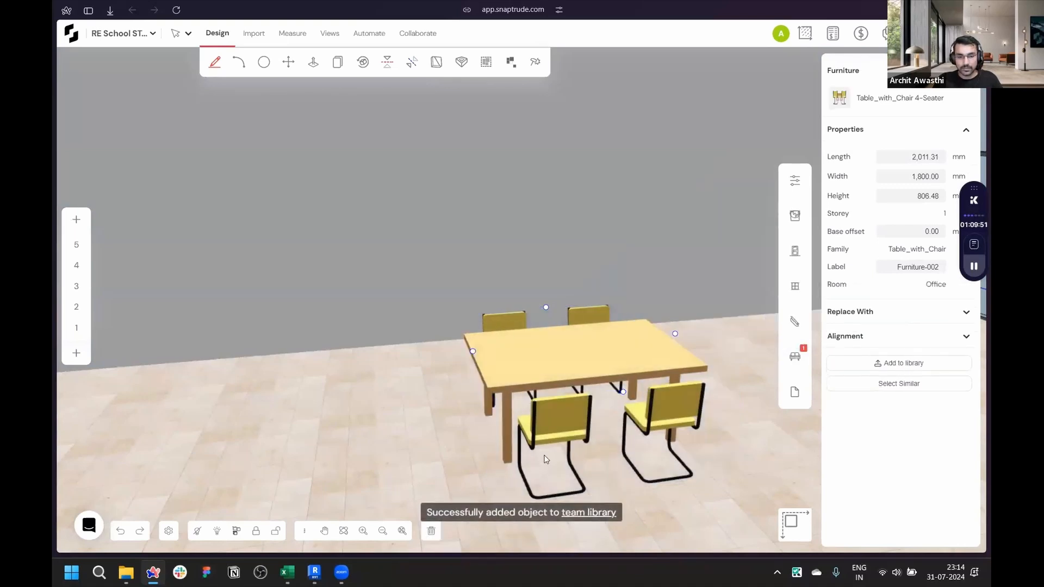
- Open the team library's Furniture list and set the Table_with_Chair 4-Seater cost to $400
{"action": "key", "text": "ctrl+Tab"}
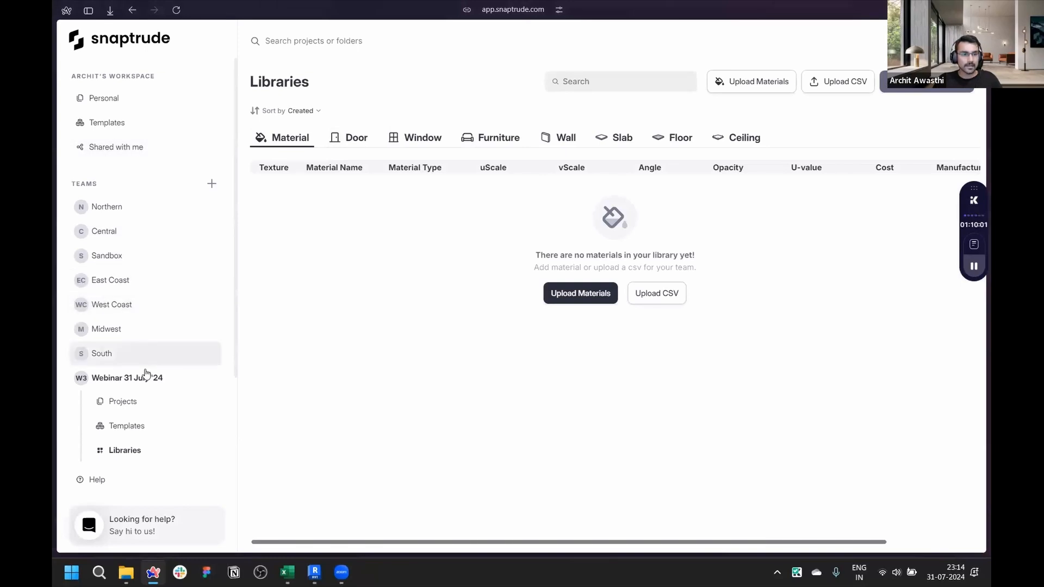
{"action": "scroll", "coordinate": [147, 359], "scroll_direction": "down", "scroll_amount": 2}
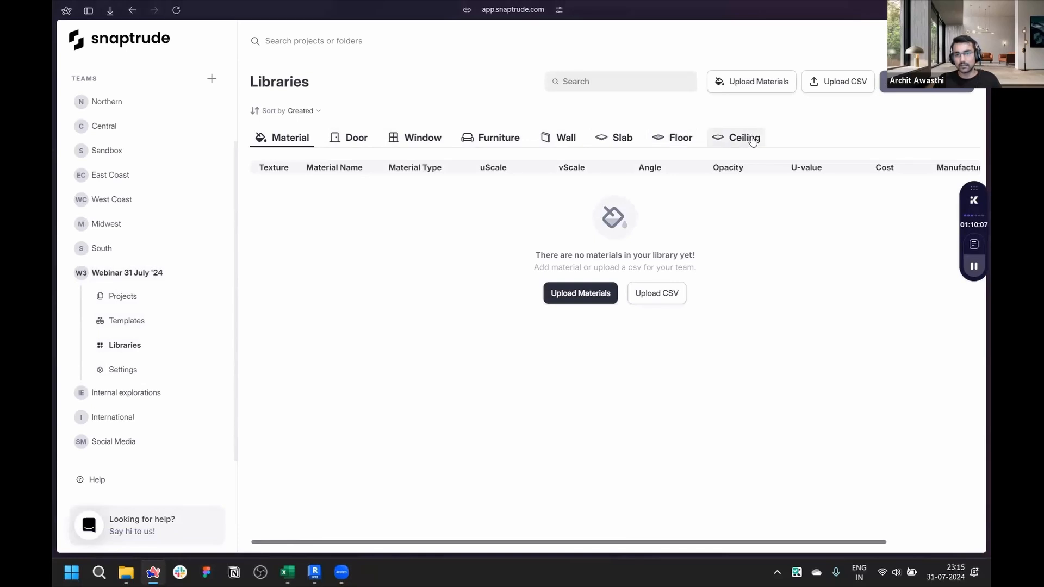
{"action": "left_click", "coordinate": [492, 140]}
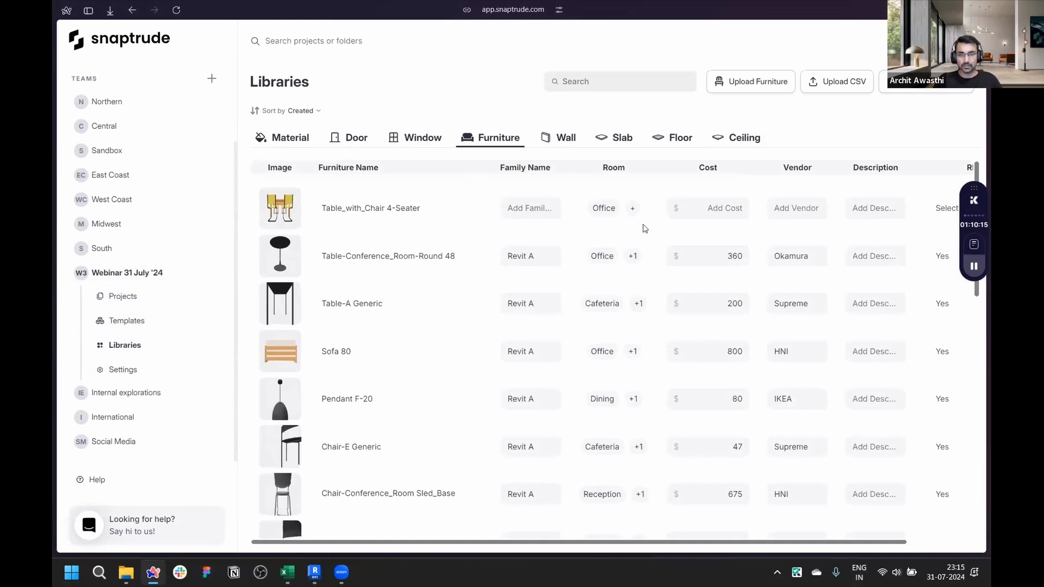
{"action": "scroll", "coordinate": [375, 234], "scroll_direction": "down", "scroll_amount": 10}
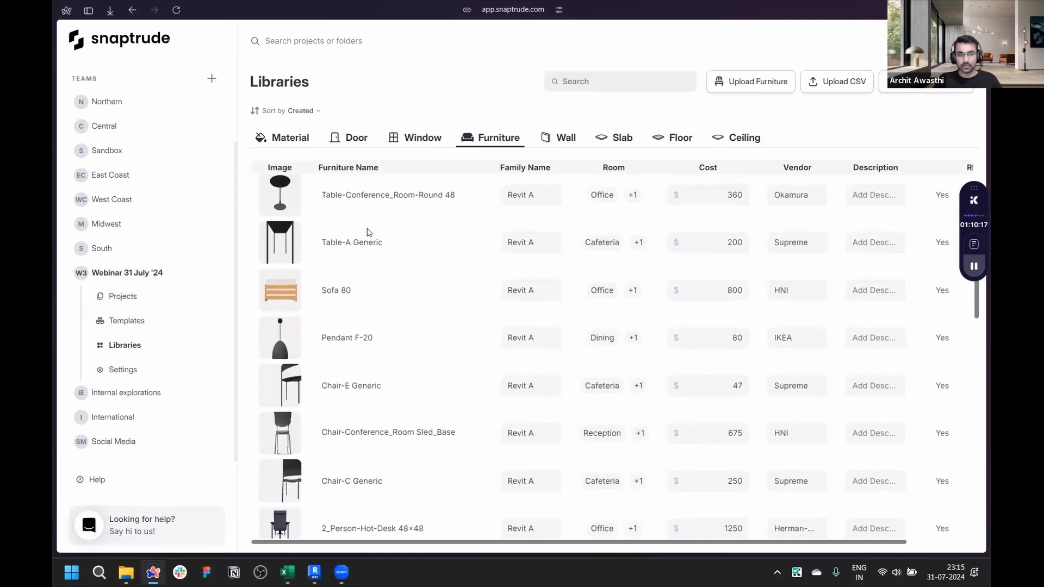
{"action": "scroll", "coordinate": [359, 311], "scroll_direction": "down", "scroll_amount": 2}
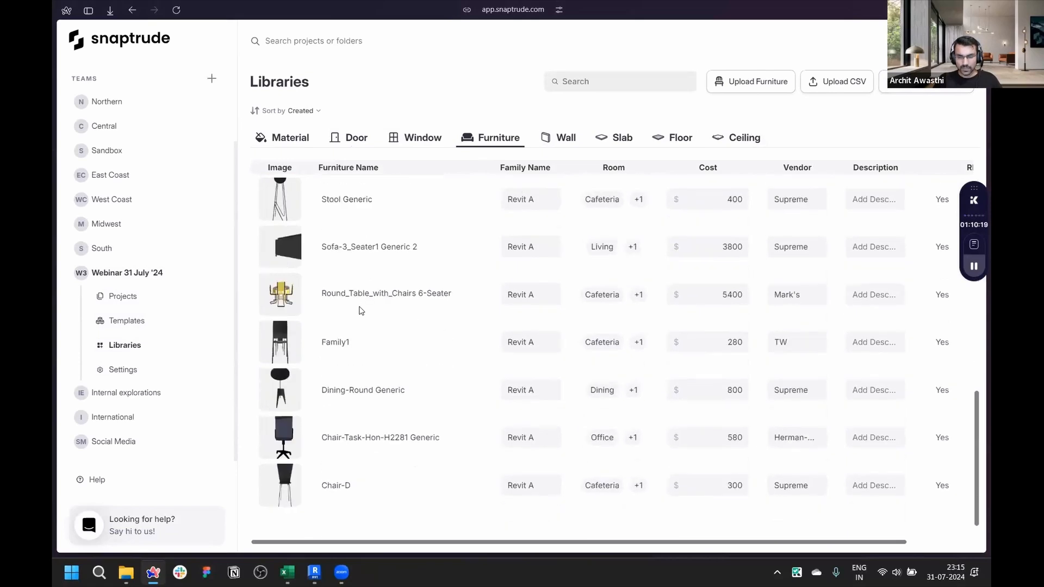
{"action": "scroll", "coordinate": [390, 341], "scroll_direction": "up", "scroll_amount": 12}
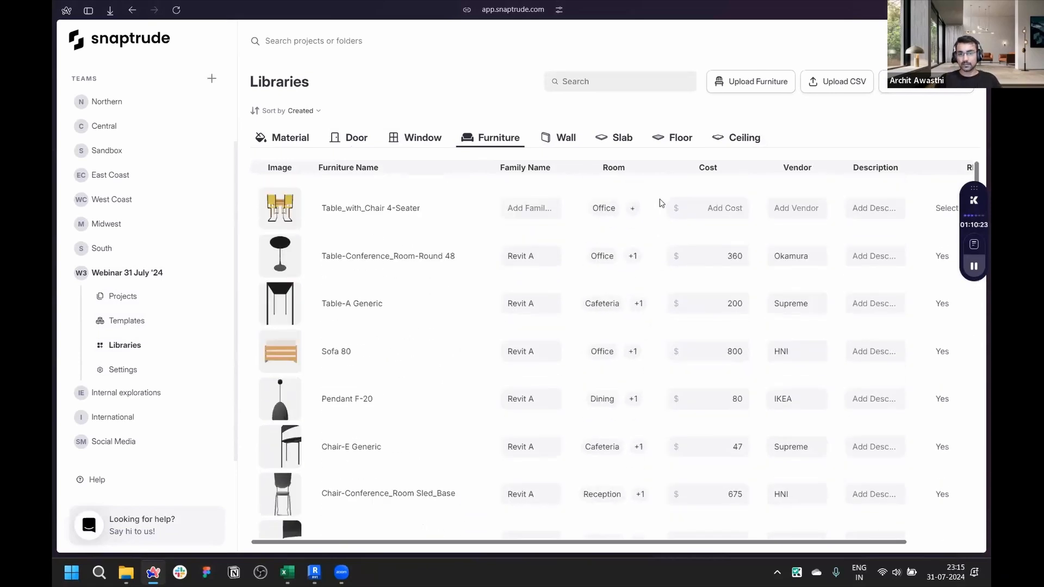
{"action": "scroll", "coordinate": [611, 204], "scroll_direction": "right", "scroll_amount": 3}
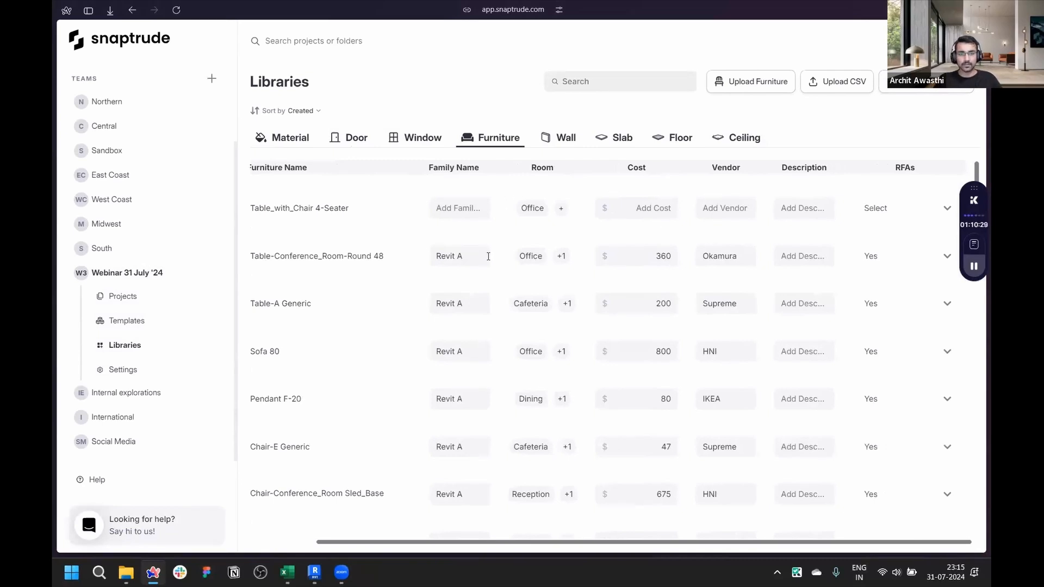
{"action": "scroll", "coordinate": [488, 261], "scroll_direction": "left", "scroll_amount": 3}
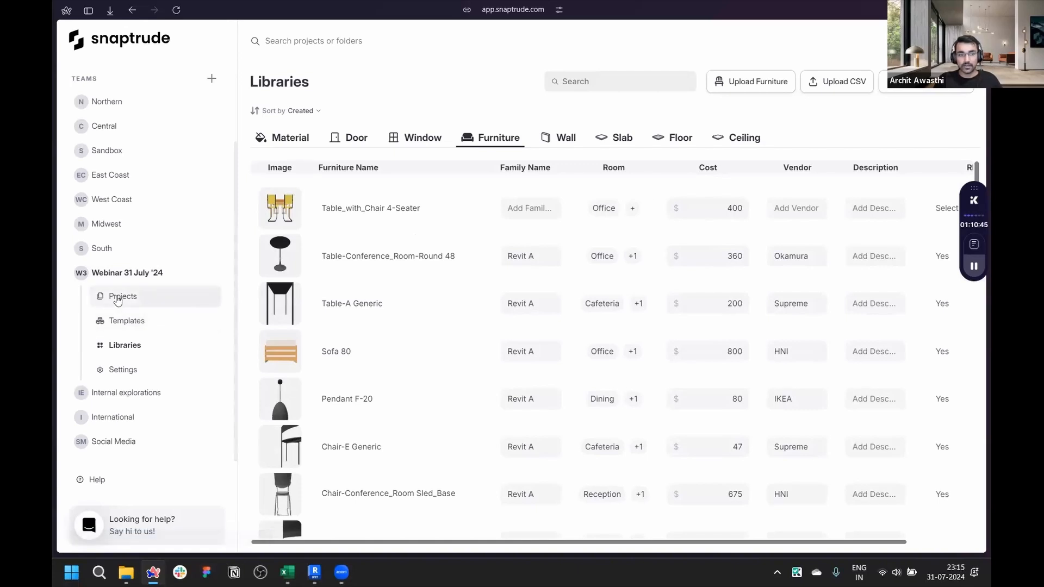
- Reopen the RE School project and open its Costing panel
{"action": "left_click", "coordinate": [118, 299]}
{"action": "left_click", "coordinate": [354, 233]}
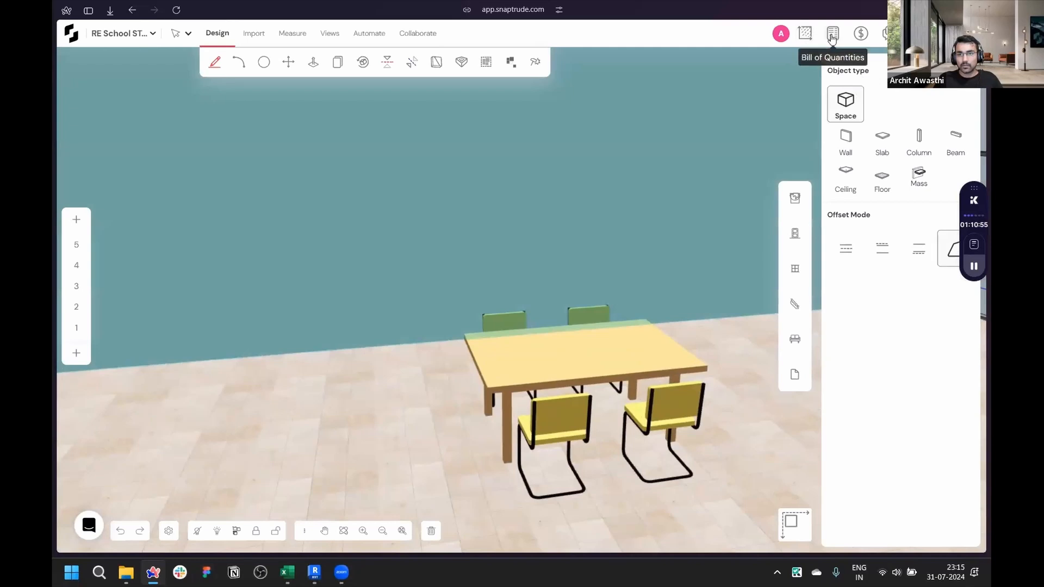
{"action": "left_click", "coordinate": [863, 33]}
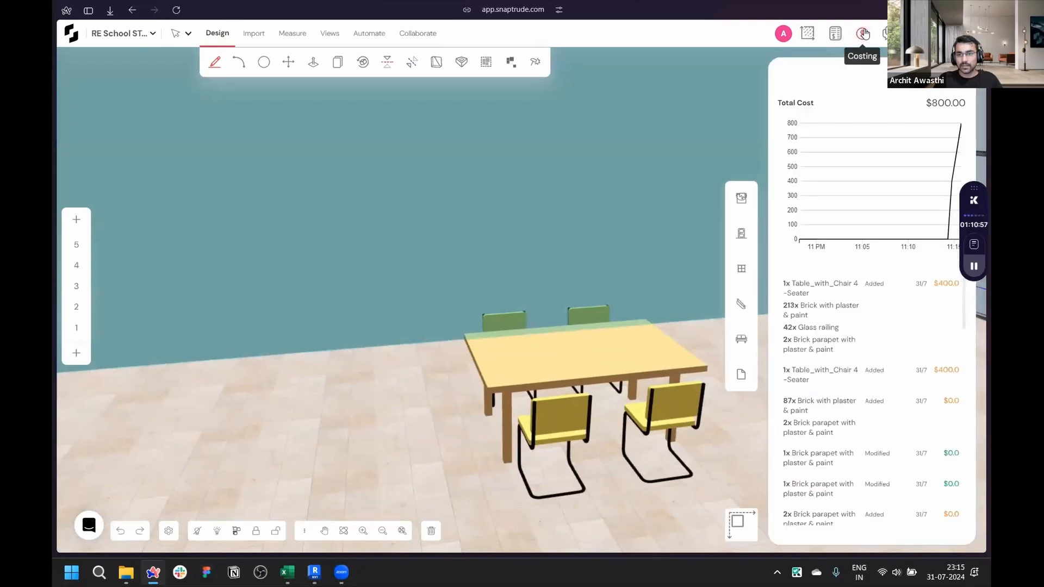
{"action": "scroll", "coordinate": [518, 354], "scroll_direction": "down", "scroll_amount": 3}
{"action": "scroll", "coordinate": [518, 366], "scroll_direction": "up", "scroll_amount": 1}
- Switch to the storey 1 plan view and reopen the Costing panel
{"action": "right_click_drag", "start_coordinate": [431, 382], "coordinate": [621, 399]}
{"action": "scroll", "coordinate": [515, 382], "scroll_direction": "up", "scroll_amount": 4}
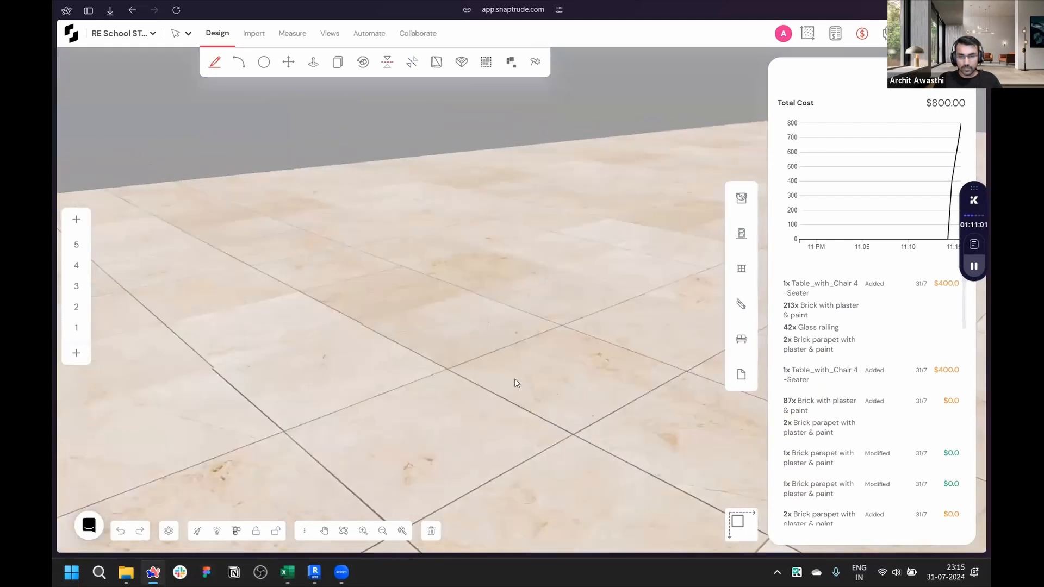
{"action": "scroll", "coordinate": [489, 374], "scroll_direction": "down", "scroll_amount": 5}
{"action": "scroll", "coordinate": [347, 389], "scroll_direction": "up", "scroll_amount": 3}
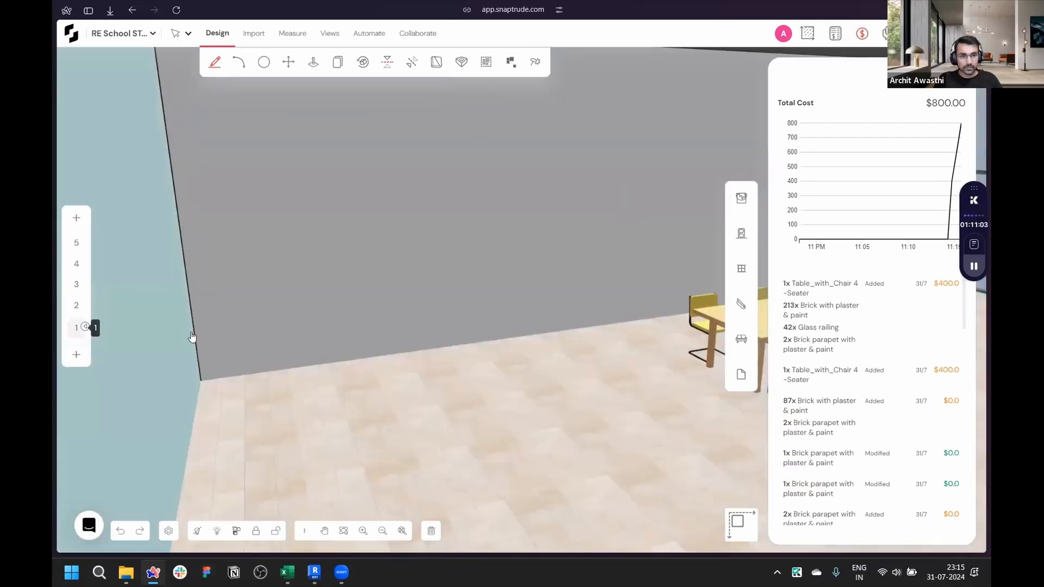
{"action": "left_click", "coordinate": [87, 327]}
{"action": "scroll", "coordinate": [389, 298], "scroll_direction": "up", "scroll_amount": 5}
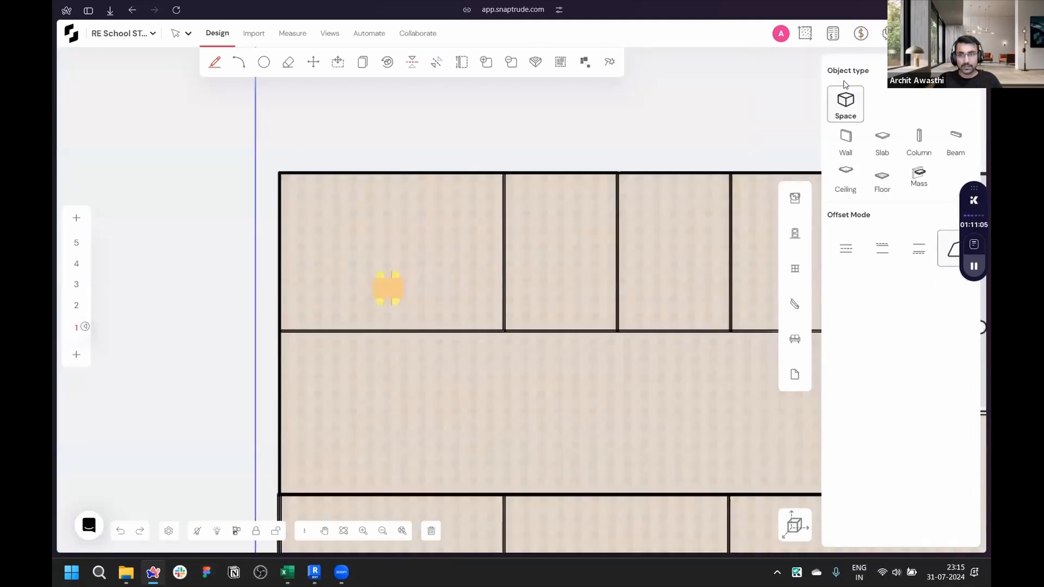
{"action": "left_click", "coordinate": [864, 35]}
{"action": "scroll", "coordinate": [501, 313], "scroll_direction": "down", "scroll_amount": 3}
{"action": "scroll", "coordinate": [468, 297], "scroll_direction": "up", "scroll_amount": 4}
{"action": "scroll", "coordinate": [468, 296], "scroll_direction": "up", "scroll_amount": 2}
- Copy the table set several times in a row across the rooms on storey 1
{"action": "key", "text": "c"}
{"action": "left_click", "coordinate": [465, 315]}
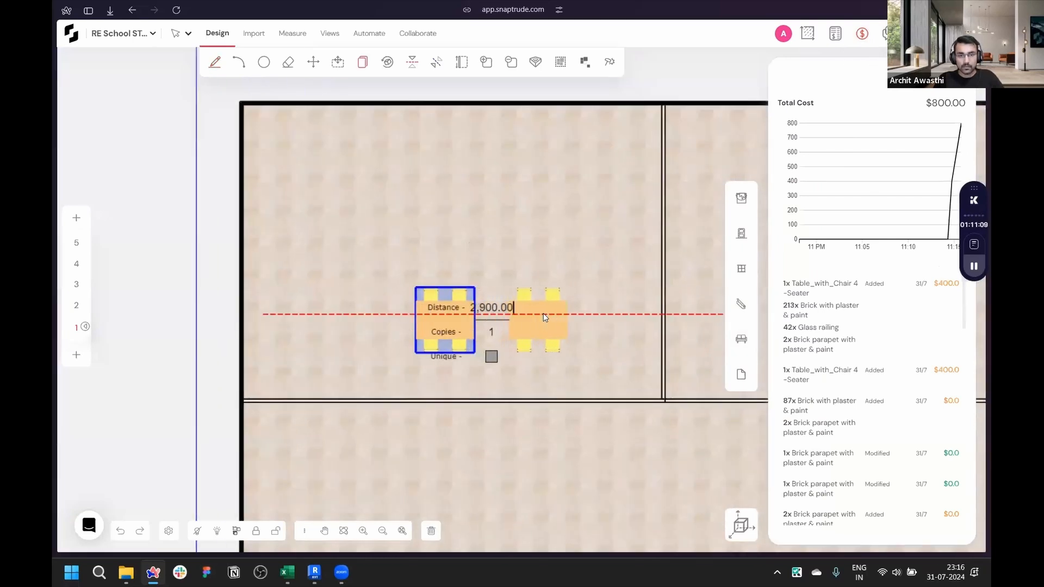
{"action": "left_click", "coordinate": [545, 325]}
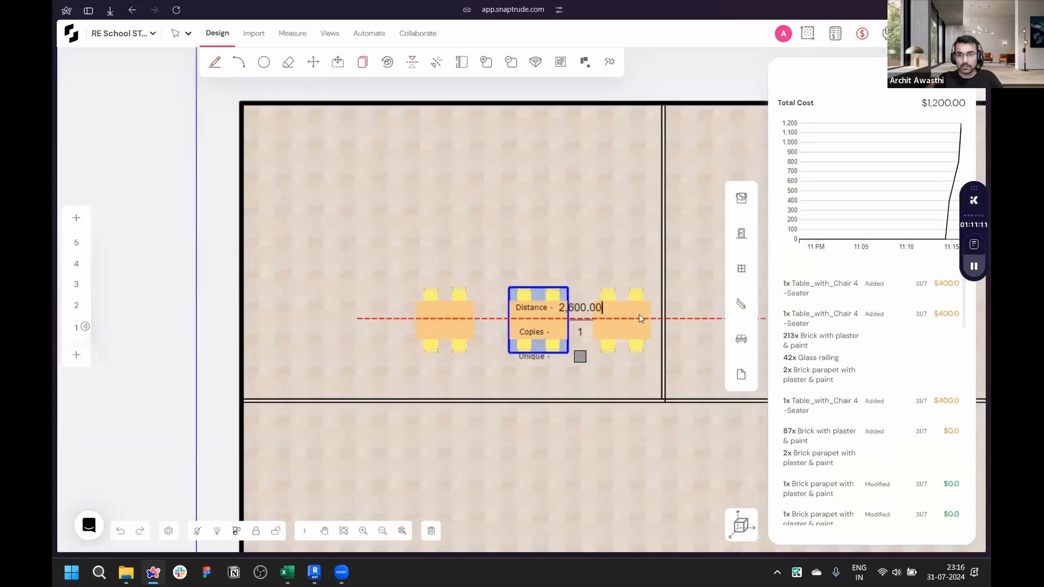
{"action": "left_click", "coordinate": [639, 316]}
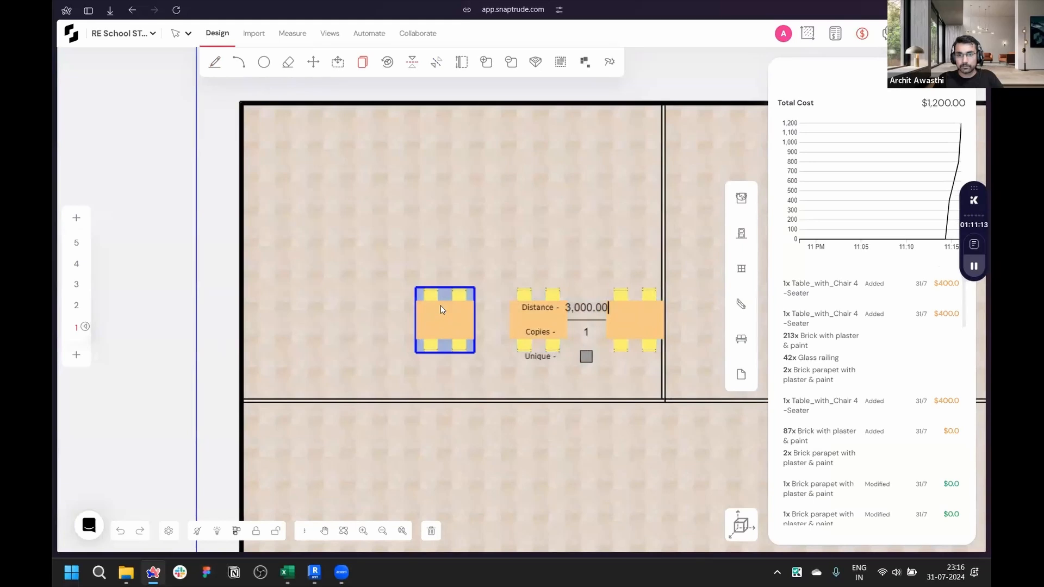
{"action": "left_click", "coordinate": [441, 311]}
{"action": "scroll", "coordinate": [256, 272], "scroll_direction": "down", "scroll_amount": 1}
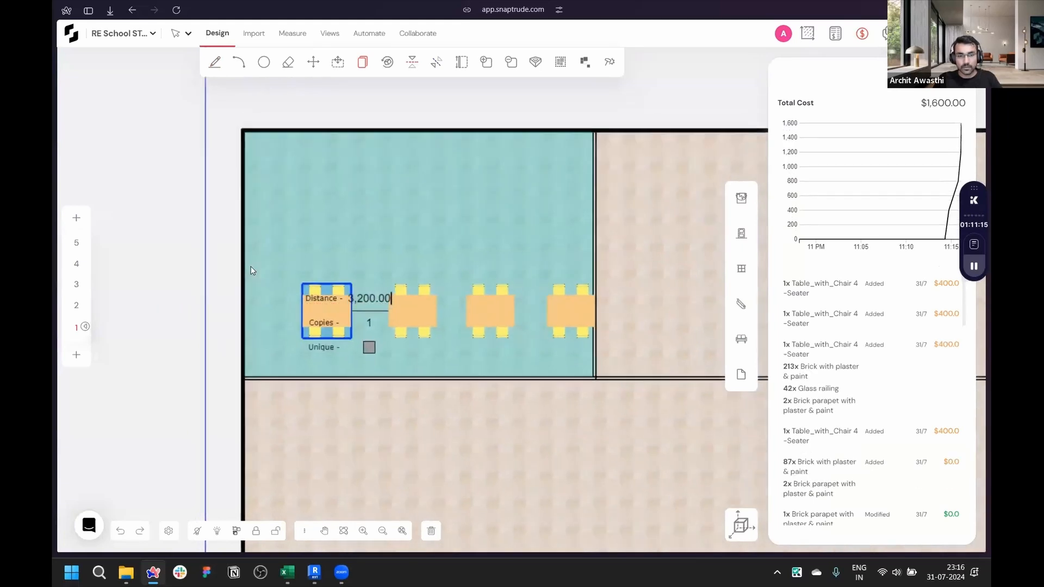
{"action": "left_click", "coordinate": [250, 271]}
{"action": "key", "text": "Escape"}
- Copy a table set into the Physics Laboratory
{"action": "scroll", "coordinate": [250, 271], "scroll_direction": "down", "scroll_amount": 3}
{"action": "scroll", "coordinate": [491, 278], "scroll_direction": "up", "scroll_amount": 3}
{"action": "scroll", "coordinate": [371, 309], "scroll_direction": "up", "scroll_amount": 5}
{"action": "left_click", "coordinate": [370, 308]}
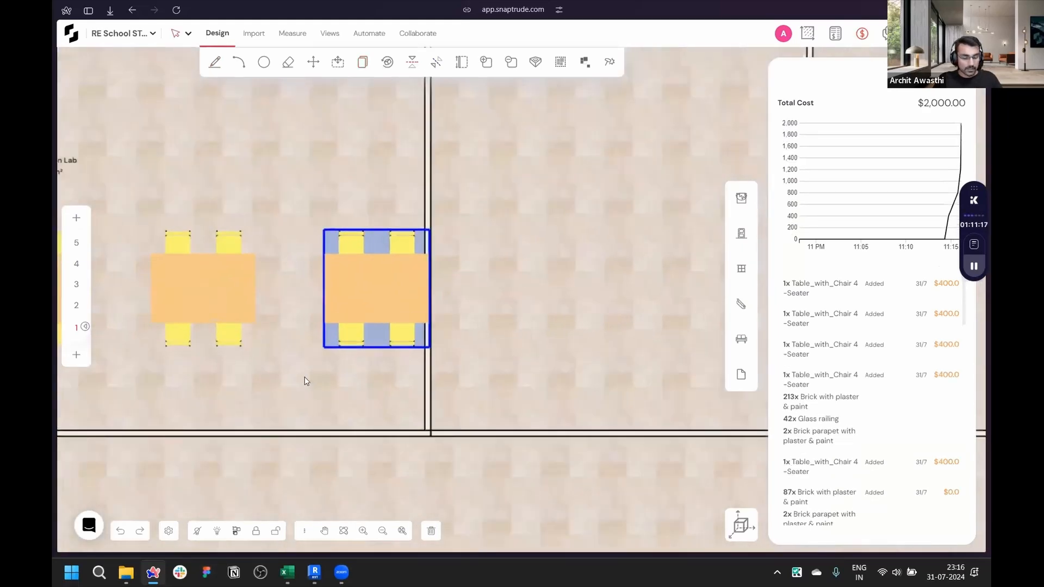
{"action": "scroll", "coordinate": [306, 381], "scroll_direction": "down", "scroll_amount": 2}
{"action": "key", "text": "c"}
{"action": "left_click", "coordinate": [354, 329]}
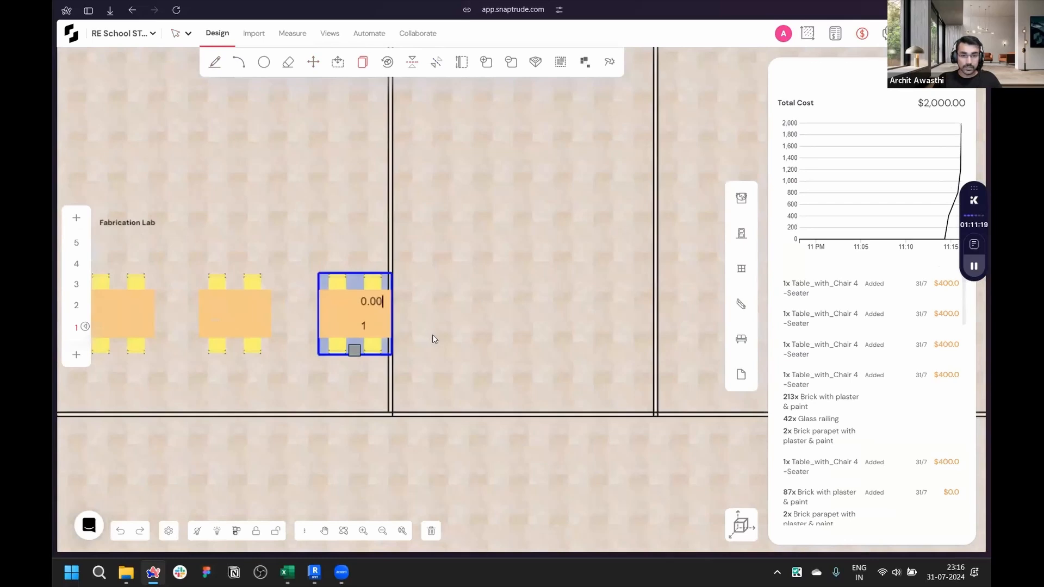
{"action": "left_click", "coordinate": [486, 350]}
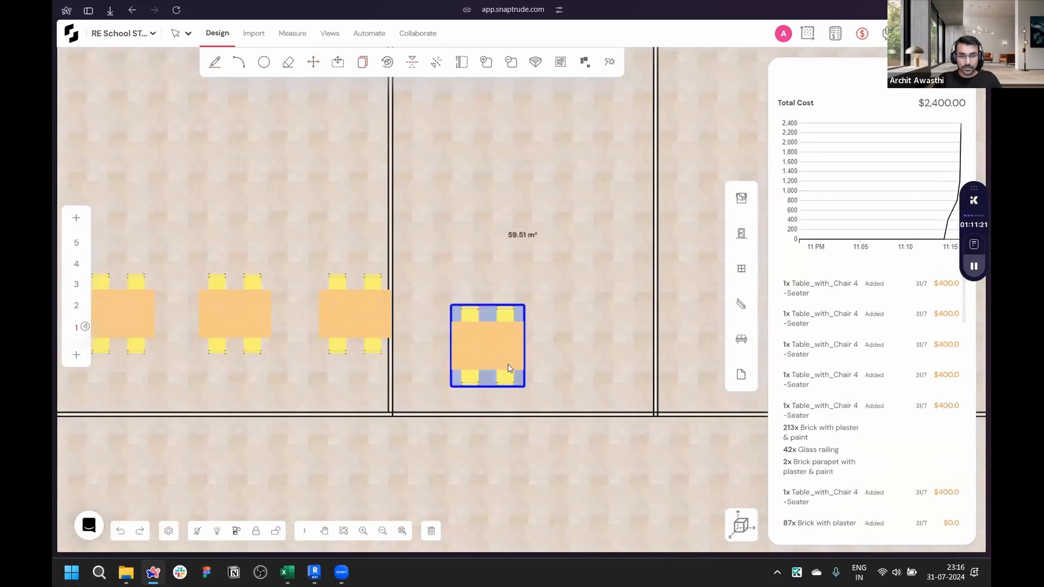
- Rotate the Physics Laboratory table set a quarter turn and array it into four copies along the room
{"action": "scroll", "coordinate": [503, 362], "scroll_direction": "up", "scroll_amount": 2}
{"action": "left_click", "coordinate": [485, 339]}
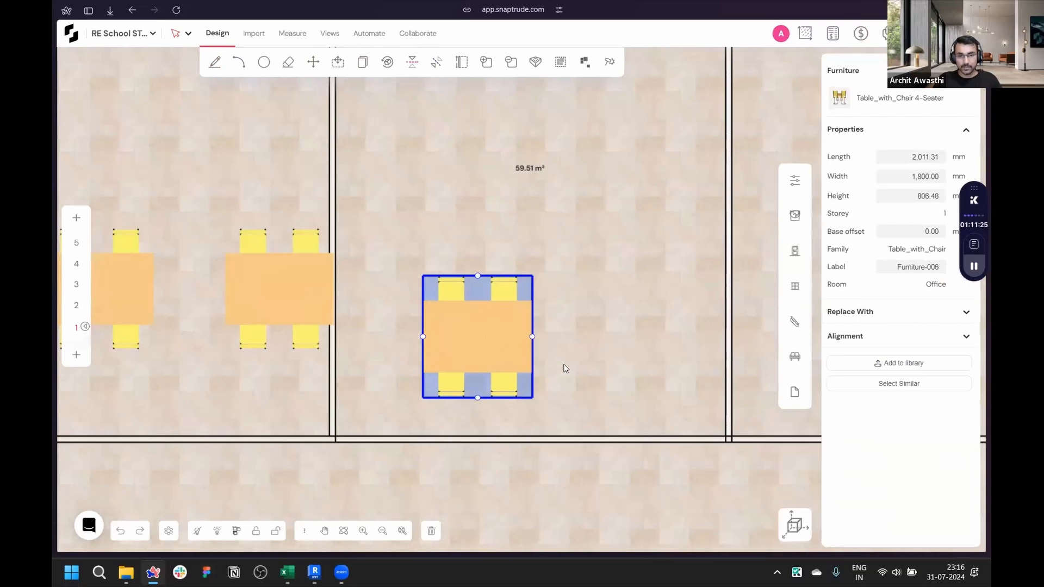
{"action": "key", "text": "space"}
{"action": "scroll", "coordinate": [474, 335], "scroll_direction": "up", "scroll_amount": 2}
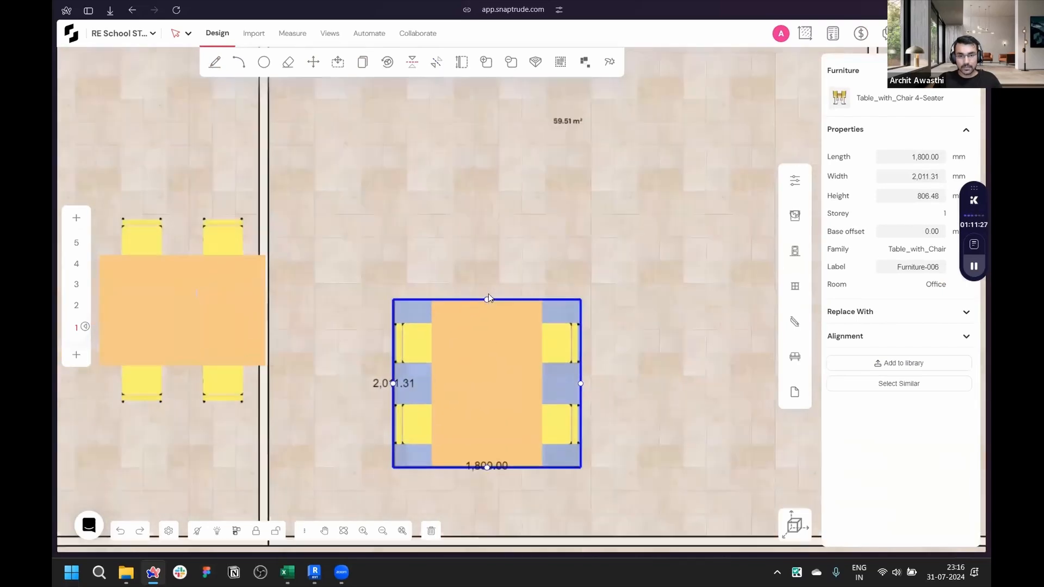
{"action": "scroll", "coordinate": [531, 474], "scroll_direction": "down", "scroll_amount": 2}
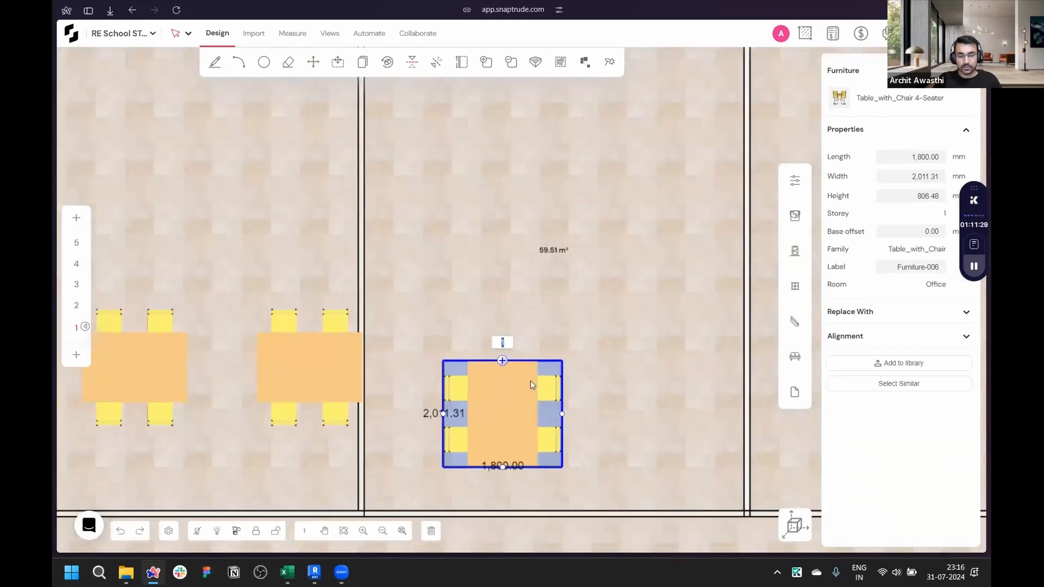
{"action": "scroll", "coordinate": [432, 477], "scroll_direction": "down", "scroll_amount": 2}
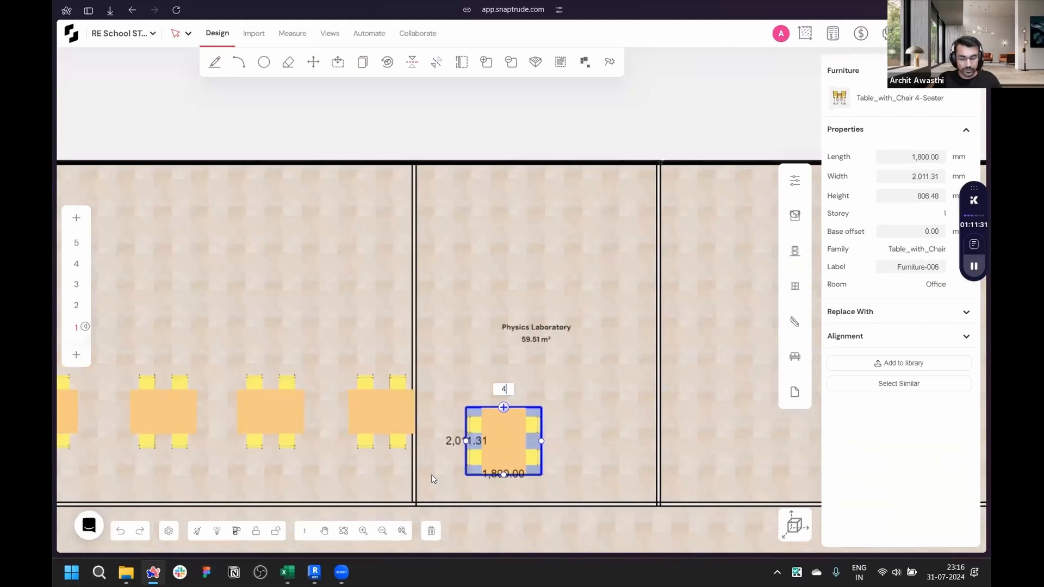
{"action": "key", "text": "Return"}
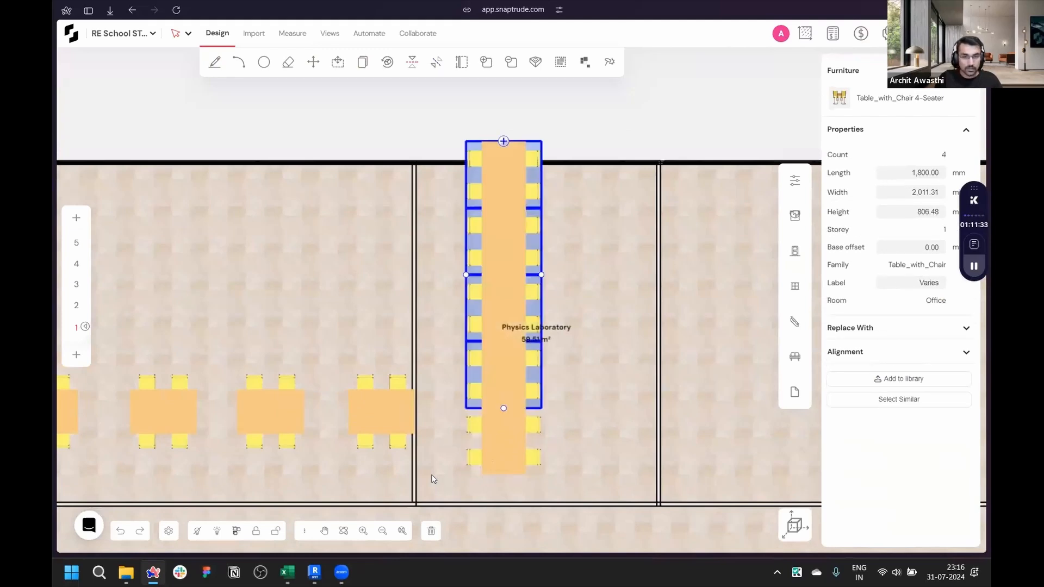
{"action": "key", "text": "Escape"}
- Delete the extra table set that extends past the laboratory's upper wall
{"action": "left_click_drag", "start_coordinate": [450, 481], "coordinate": [574, 172]}
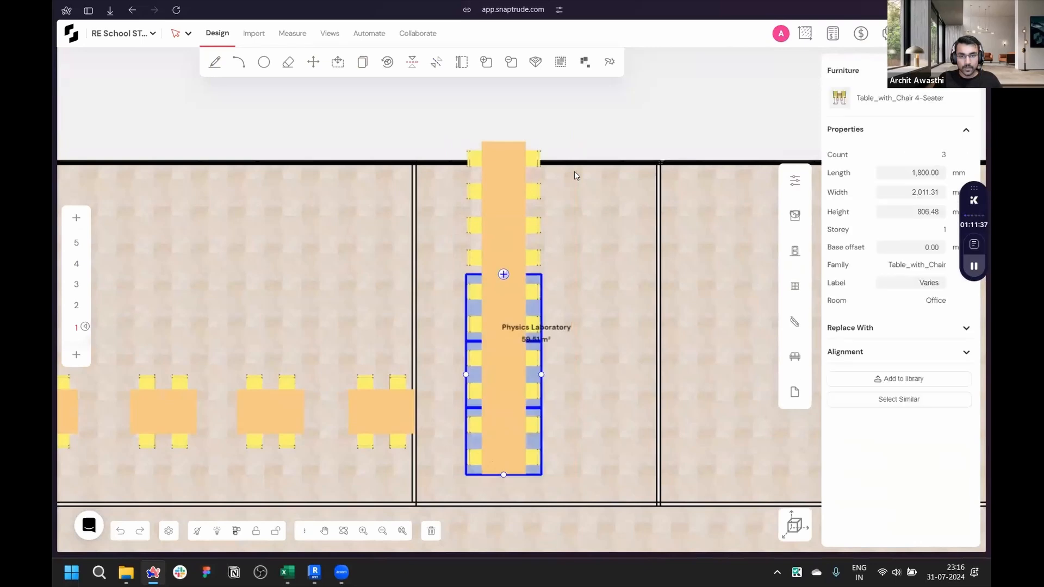
{"action": "left_click", "coordinate": [517, 193]}
{"action": "key", "text": "Delete"}
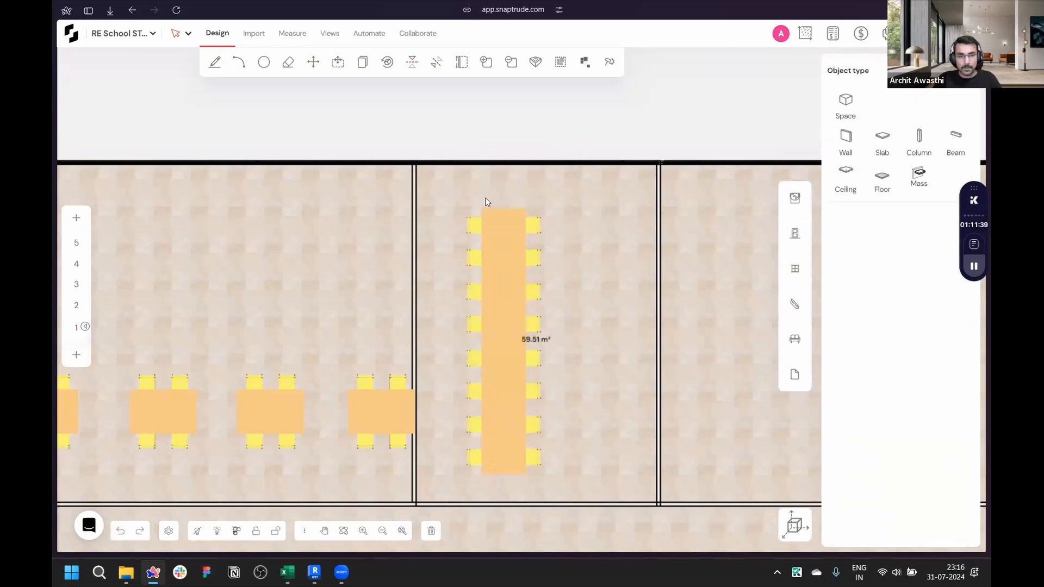
- Copy the column of four table sets 2,800 mm sideways to form a second column
{"action": "left_click_drag", "start_coordinate": [457, 192], "coordinate": [581, 500]}
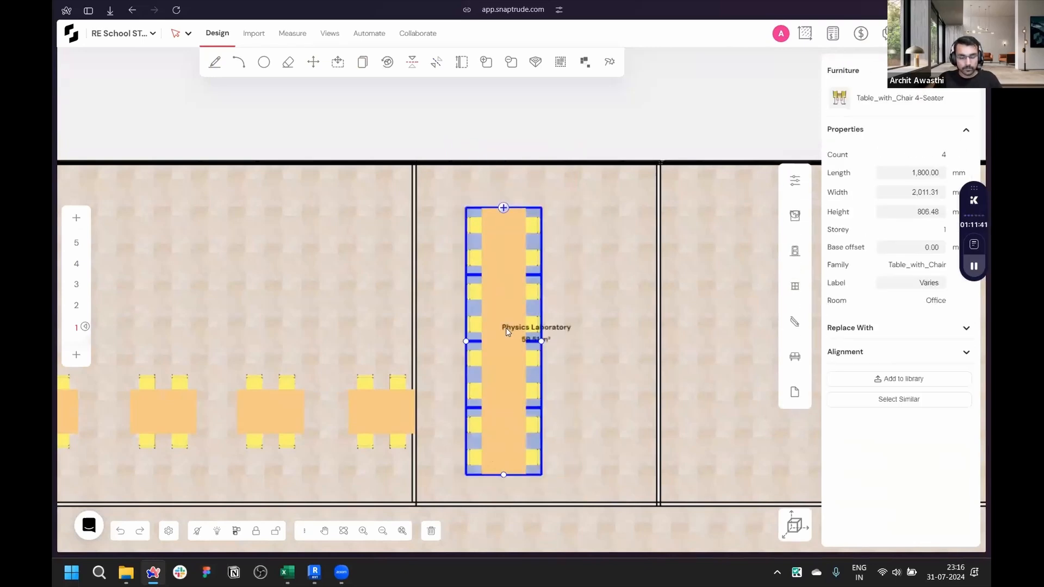
{"action": "left_click", "coordinate": [504, 422]}
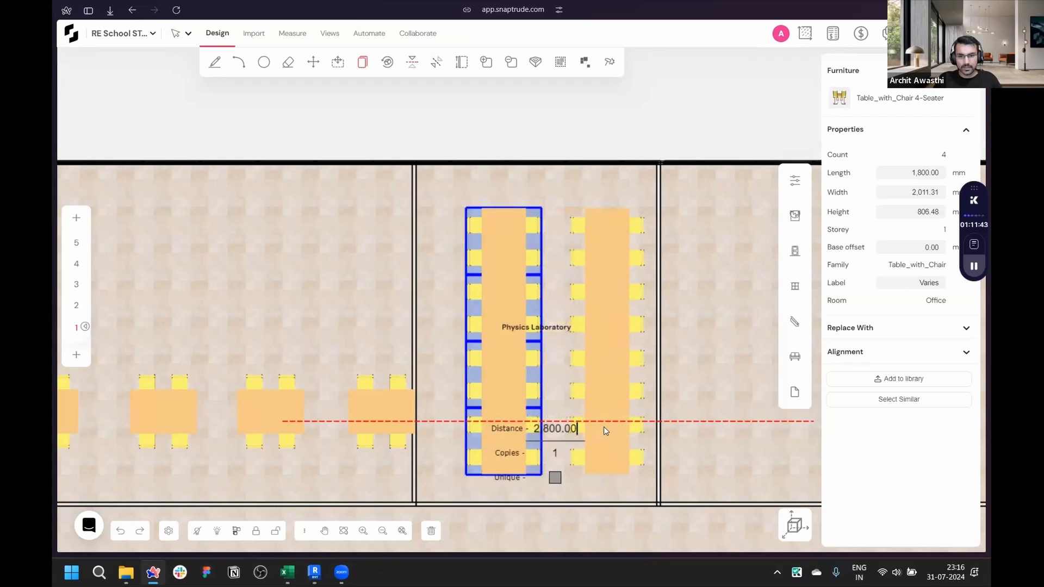
{"action": "left_click", "coordinate": [604, 426]}
- Try to copy both table columns together
{"action": "left_click_drag", "start_coordinate": [451, 202], "coordinate": [639, 474]}
{"action": "left_click", "coordinate": [618, 455]}
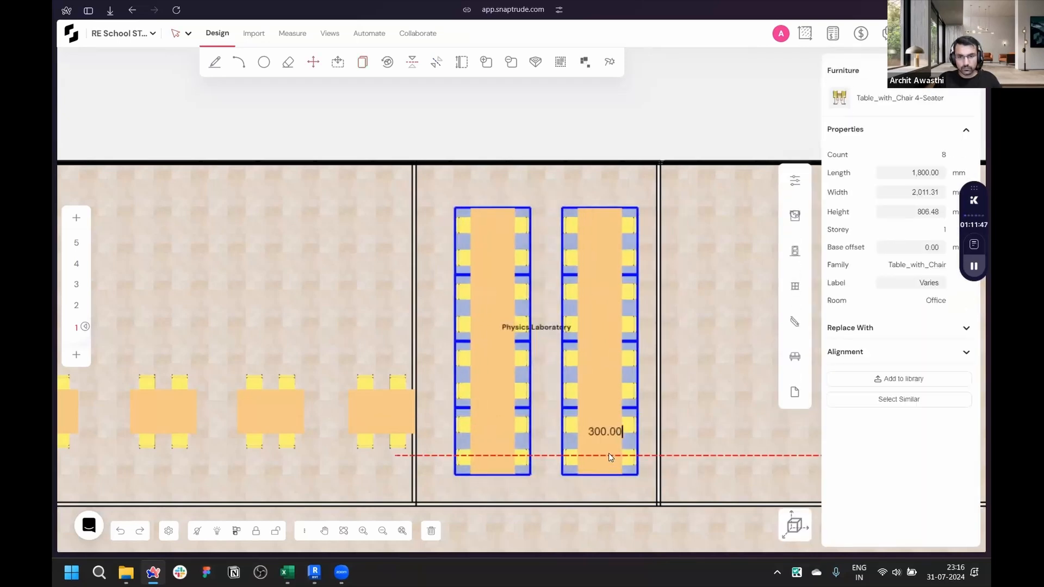
{"action": "left_click", "coordinate": [607, 452]}
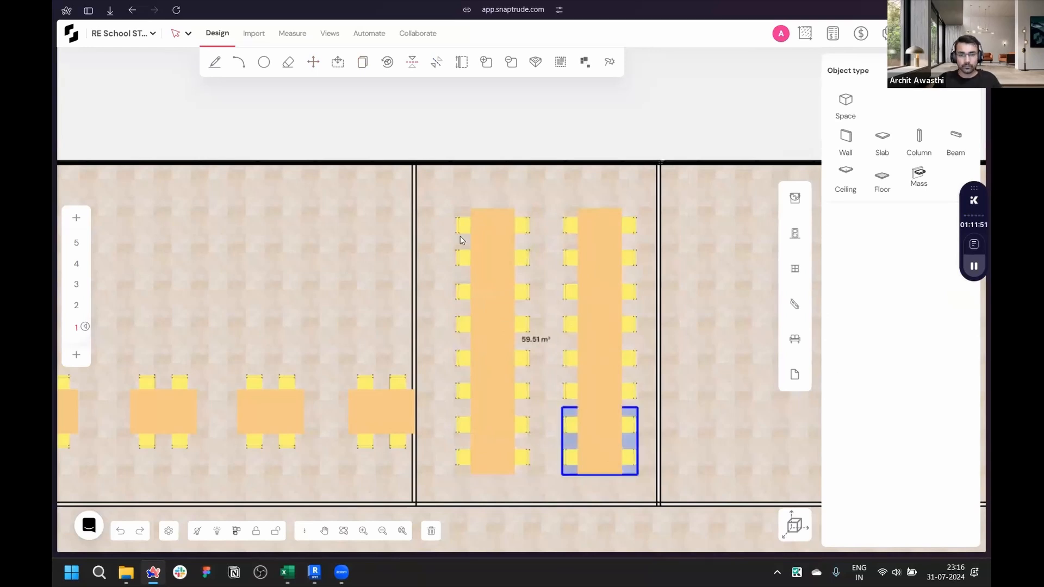
- Open the furniture library and browse the Revit category for the imported table-and-chair family
{"action": "scroll", "coordinate": [460, 236], "scroll_direction": "down", "scroll_amount": 3}
{"action": "scroll", "coordinate": [527, 497], "scroll_direction": "up", "scroll_amount": 3}
{"action": "left_click", "coordinate": [798, 347]}
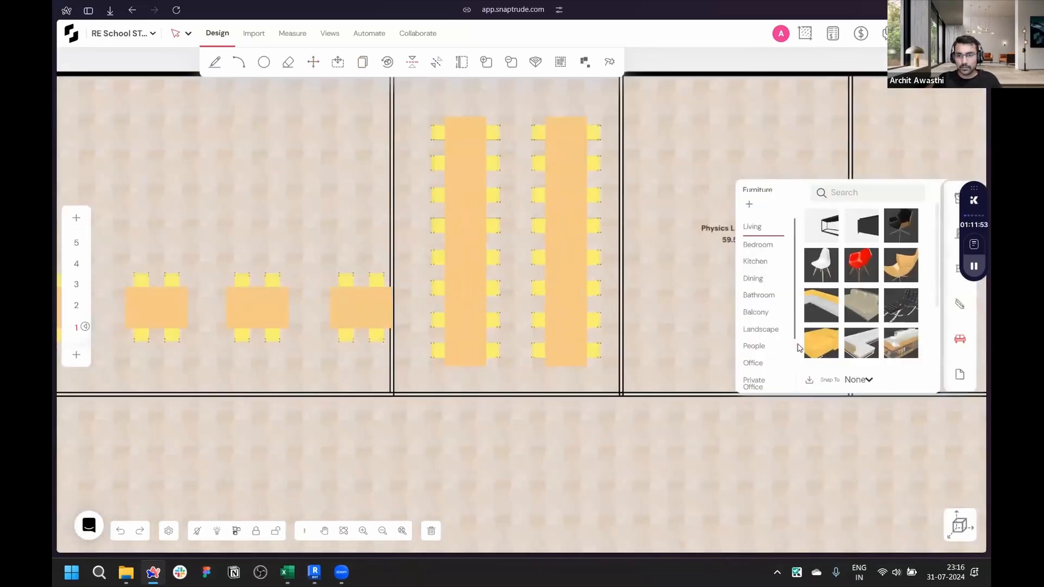
{"action": "scroll", "coordinate": [761, 348], "scroll_direction": "down", "scroll_amount": 2}
{"action": "left_click", "coordinate": [767, 386]}
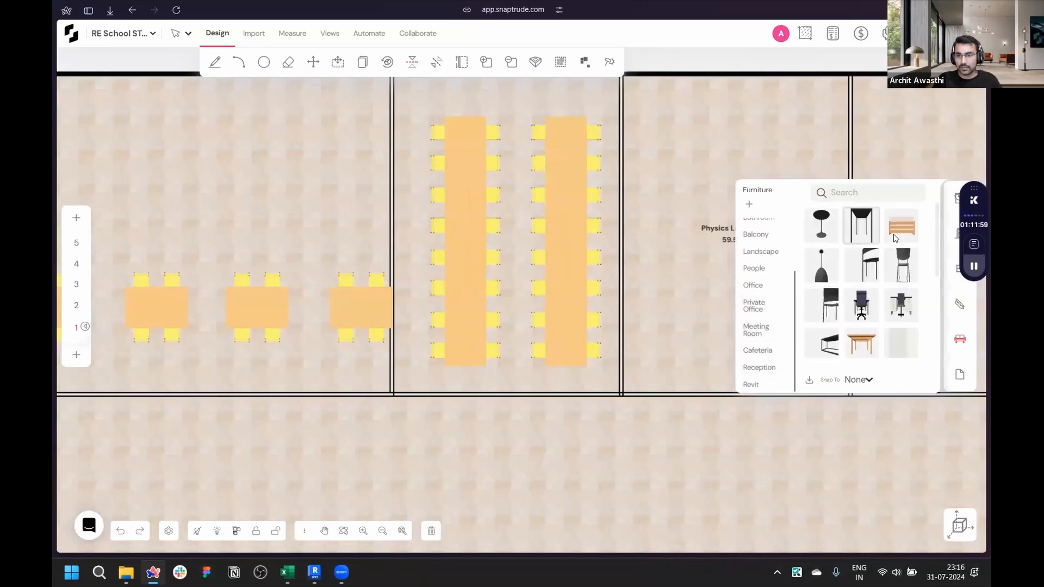
{"action": "scroll", "coordinate": [875, 283], "scroll_direction": "down", "scroll_amount": 1}
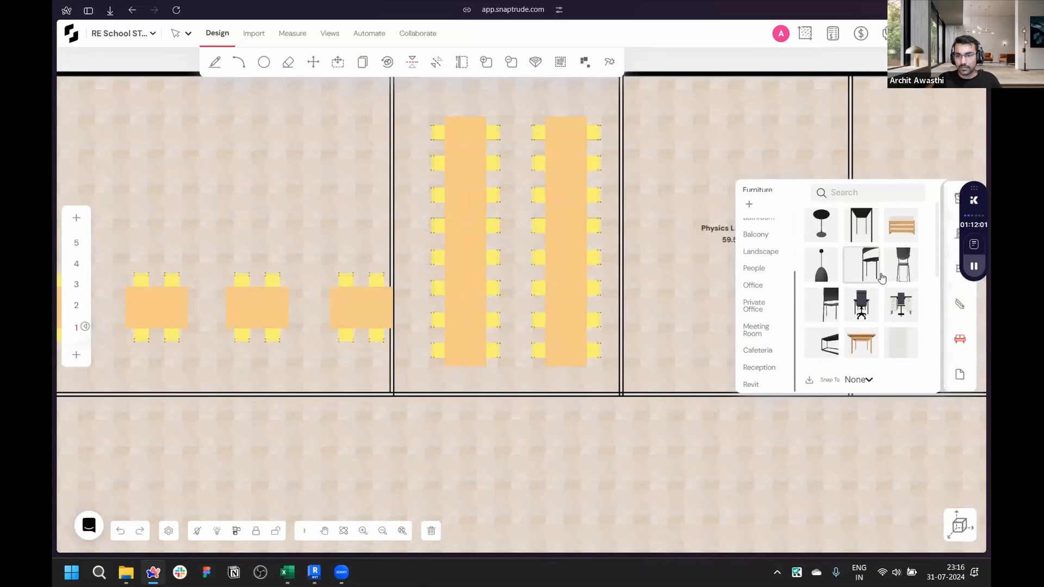
{"action": "scroll", "coordinate": [878, 275], "scroll_direction": "down", "scroll_amount": 1}
{"action": "scroll", "coordinate": [880, 268], "scroll_direction": "up", "scroll_amount": 1}
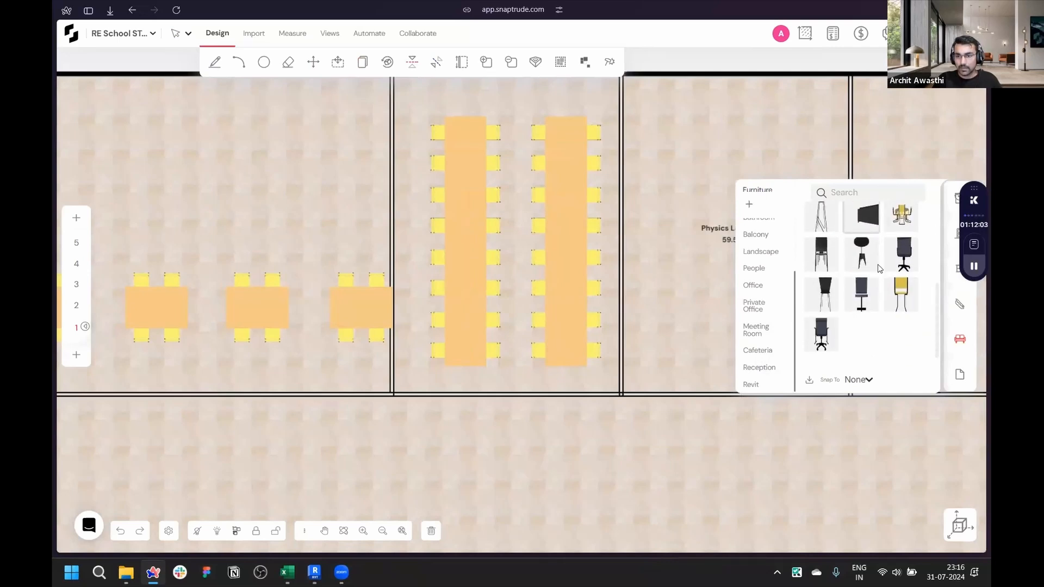
{"action": "scroll", "coordinate": [878, 270], "scroll_direction": "down", "scroll_amount": 3}
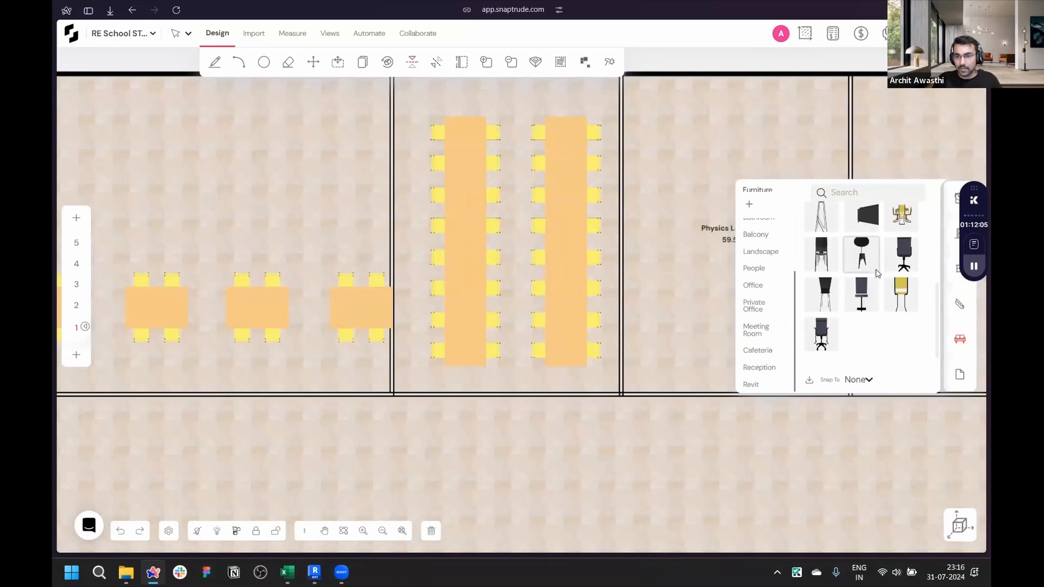
{"action": "scroll", "coordinate": [856, 291], "scroll_direction": "up", "scroll_amount": 3}
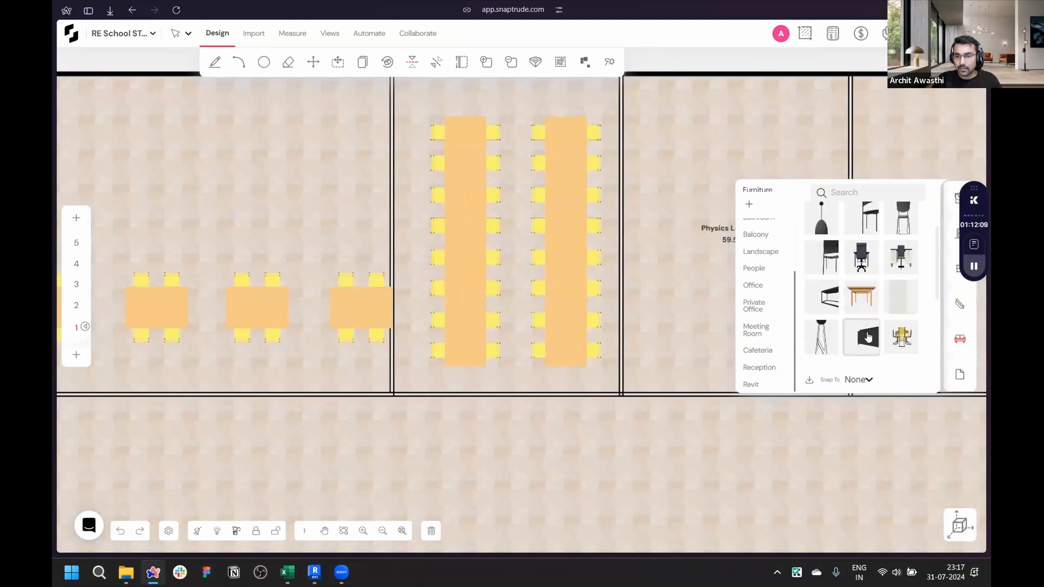
{"action": "scroll", "coordinate": [877, 306], "scroll_direction": "up", "scroll_amount": 1}
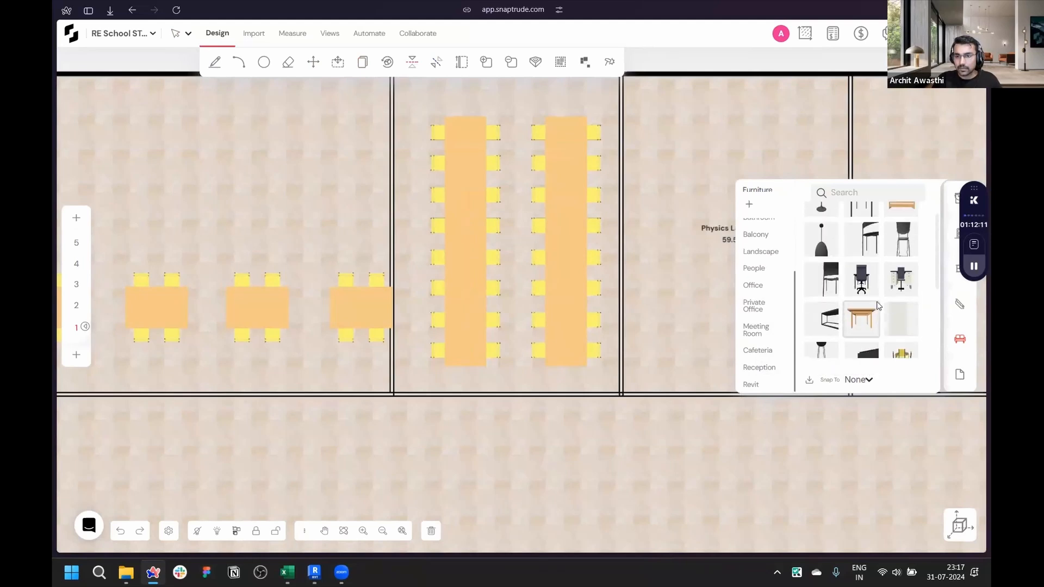
{"action": "scroll", "coordinate": [877, 307], "scroll_direction": "up", "scroll_amount": 1}
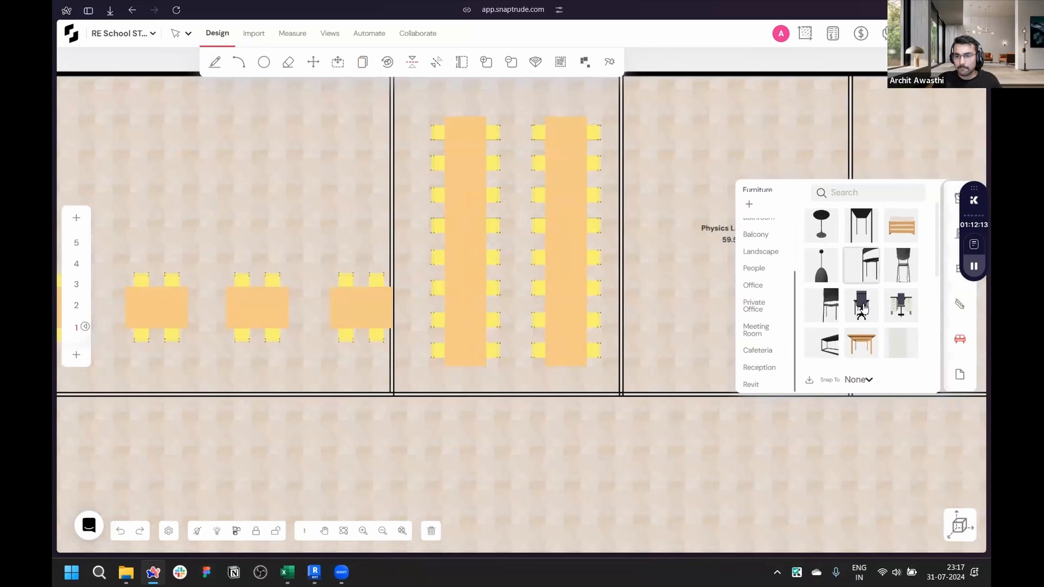
- Place one Revit two-person desk set from the library into the General Science Laboratory near its upper-left corner
{"action": "left_click", "coordinate": [867, 308]}
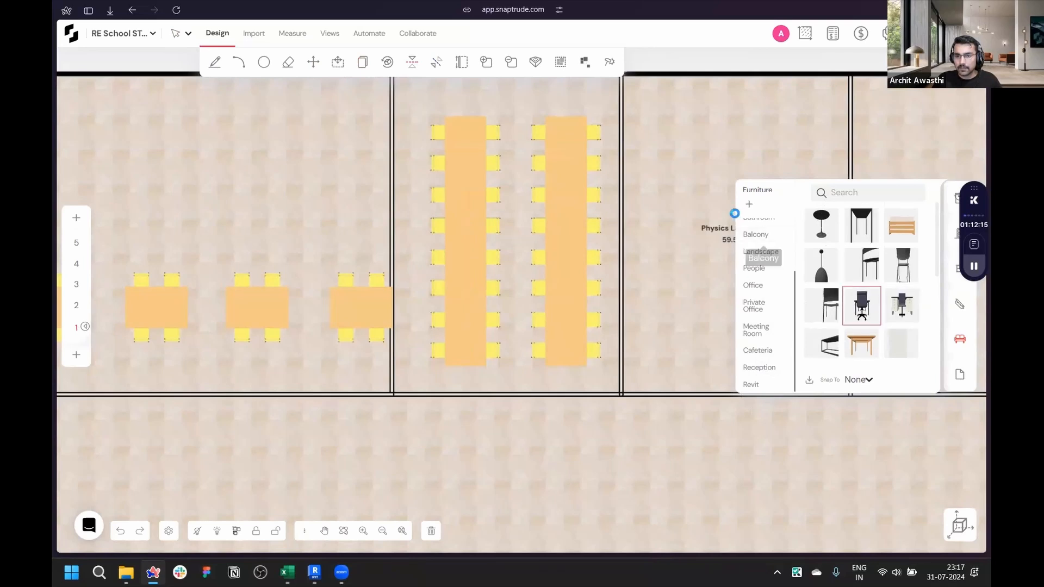
{"action": "scroll", "coordinate": [538, 272], "scroll_direction": "down", "scroll_amount": 5}
{"action": "scroll", "coordinate": [557, 307], "scroll_direction": "up", "scroll_amount": 3}
{"action": "scroll", "coordinate": [559, 308], "scroll_direction": "up", "scroll_amount": 4}
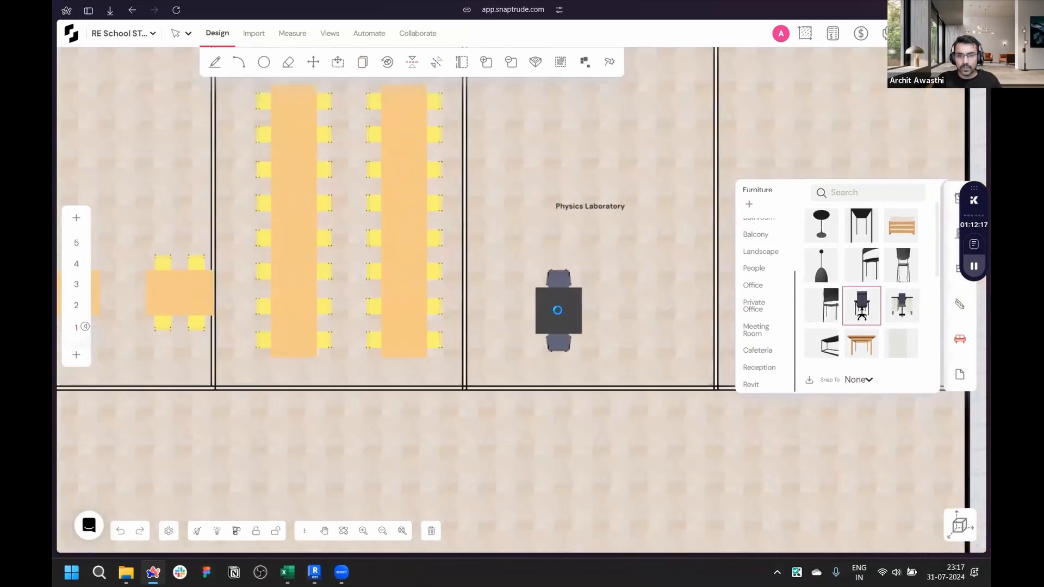
{"action": "scroll", "coordinate": [570, 258], "scroll_direction": "down", "scroll_amount": 3}
{"action": "scroll", "coordinate": [570, 258], "scroll_direction": "up", "scroll_amount": 2}
{"action": "scroll", "coordinate": [607, 190], "scroll_direction": "down", "scroll_amount": 5}
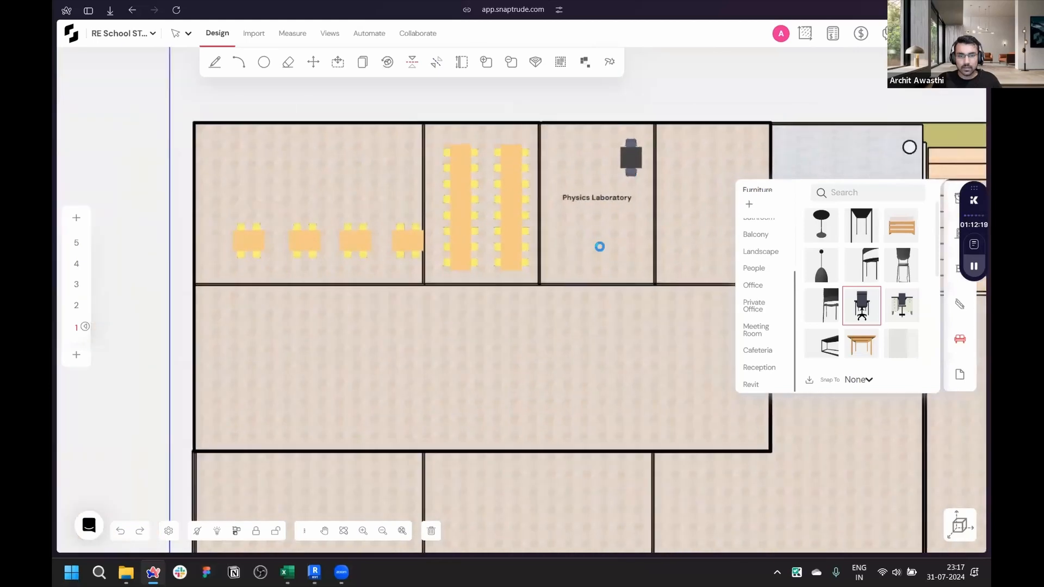
{"action": "scroll", "coordinate": [394, 427], "scroll_direction": "up", "scroll_amount": 3}
{"action": "scroll", "coordinate": [578, 262], "scroll_direction": "down", "scroll_amount": 4}
{"action": "scroll", "coordinate": [431, 367], "scroll_direction": "up", "scroll_amount": 4}
{"action": "scroll", "coordinate": [476, 289], "scroll_direction": "up", "scroll_amount": 1}
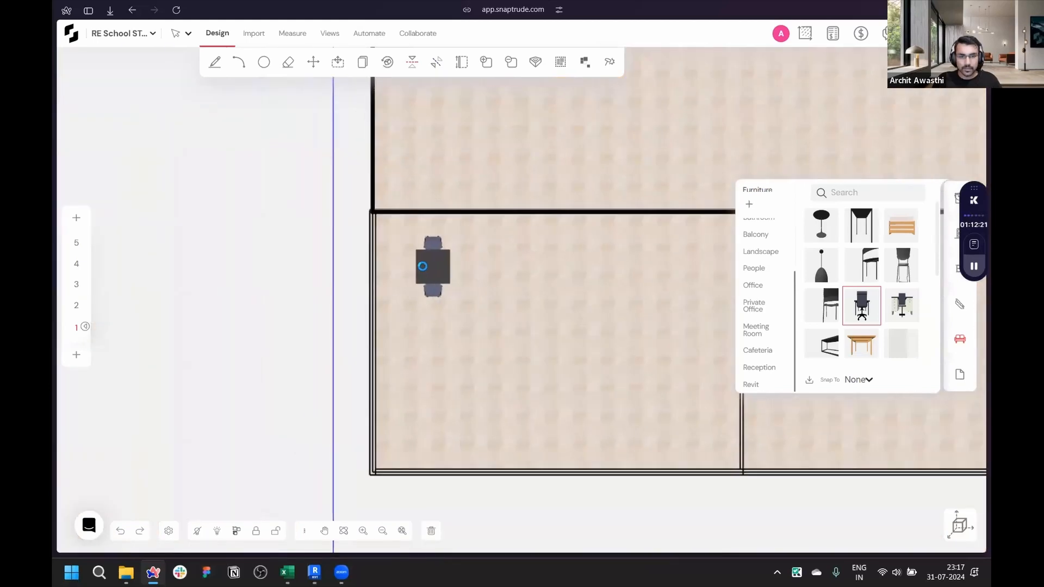
{"action": "left_click", "coordinate": [430, 274]}
{"action": "key", "text": "Escape"}
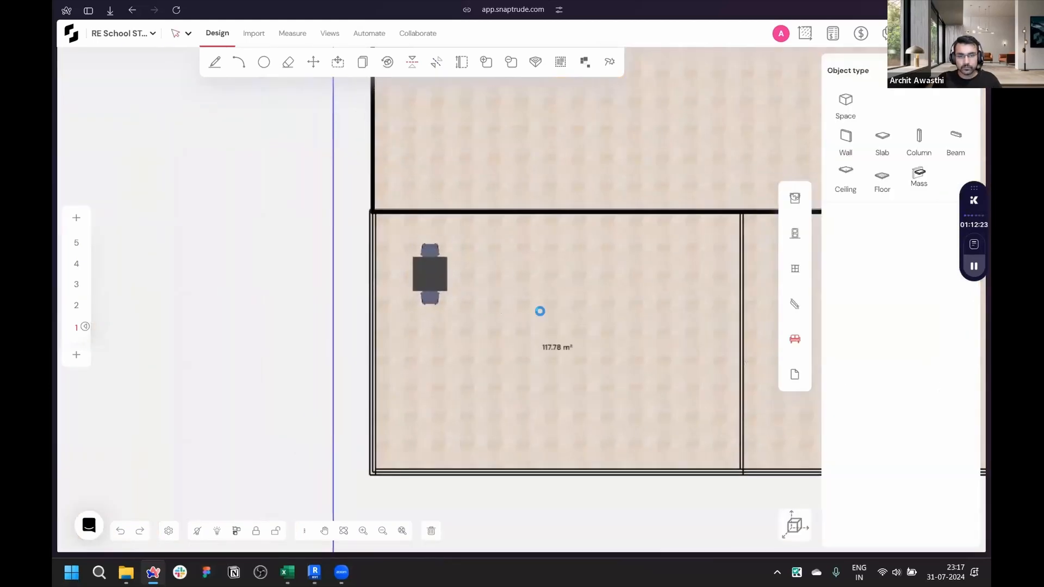
- Array the desk set into five additional copies along a horizontal row
{"action": "middle_click_drag", "start_coordinate": [539, 311], "coordinate": [474, 321]}
{"action": "left_click", "coordinate": [365, 284]}
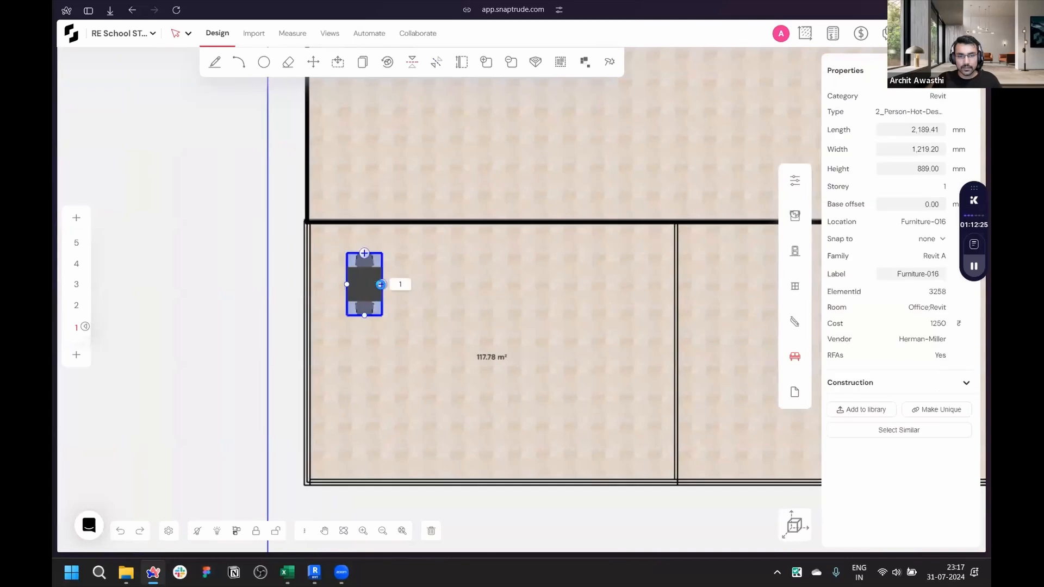
{"action": "double_click", "coordinate": [402, 284]}
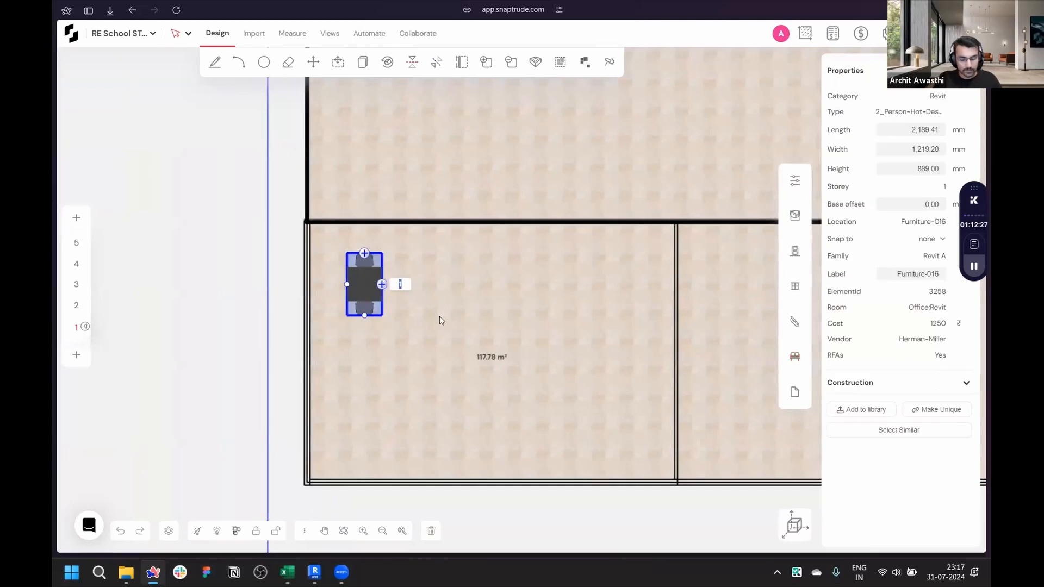
{"action": "type", "text": "5"}
{"action": "key", "text": "Return"}
{"action": "key", "text": "Escape"}
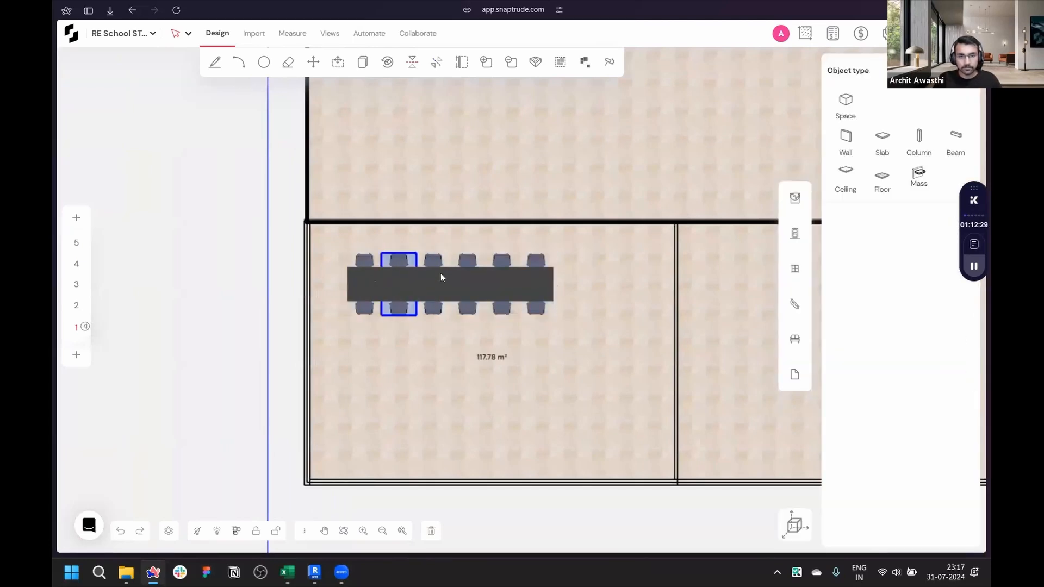
- Copy the row of six desk sets about 6,300 mm to a second position lower in the room
{"action": "left_click_drag", "start_coordinate": [351, 244], "coordinate": [554, 335]}
{"action": "key", "text": "Escape"}
{"action": "left_click_drag", "start_coordinate": [361, 245], "coordinate": [592, 332]}
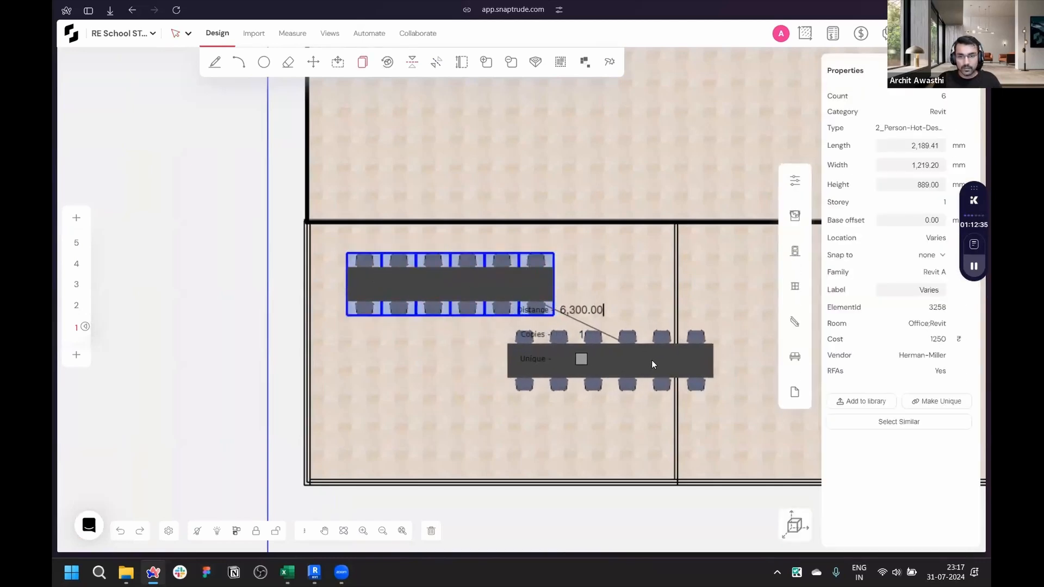
{"action": "left_click", "coordinate": [652, 360]}
- Rotate the copied row a quarter turn into a vertical column along the room's right side
{"action": "left_click_drag", "start_coordinate": [465, 423], "coordinate": [725, 325]}
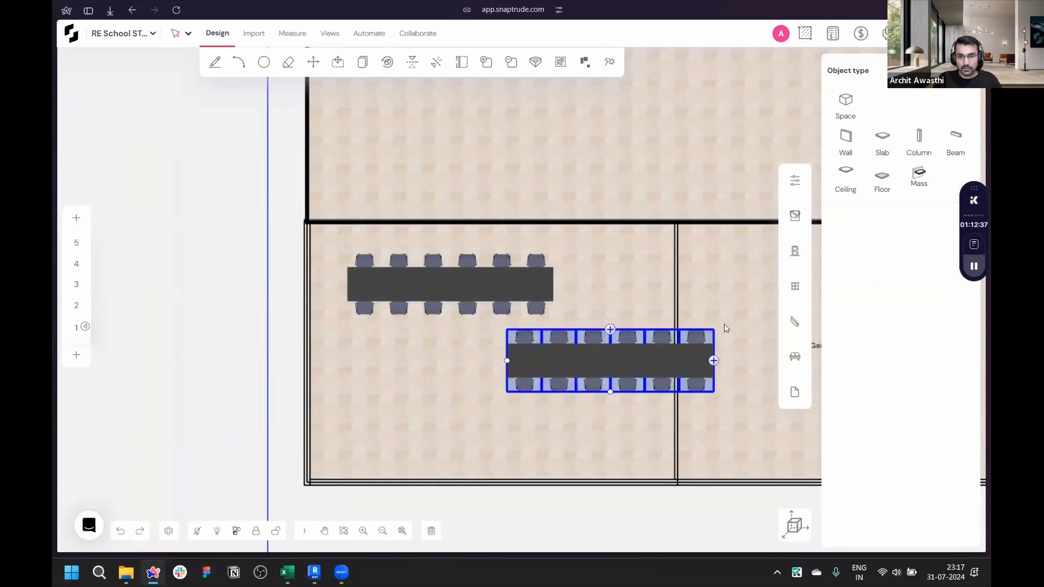
{"action": "key", "text": "space"}
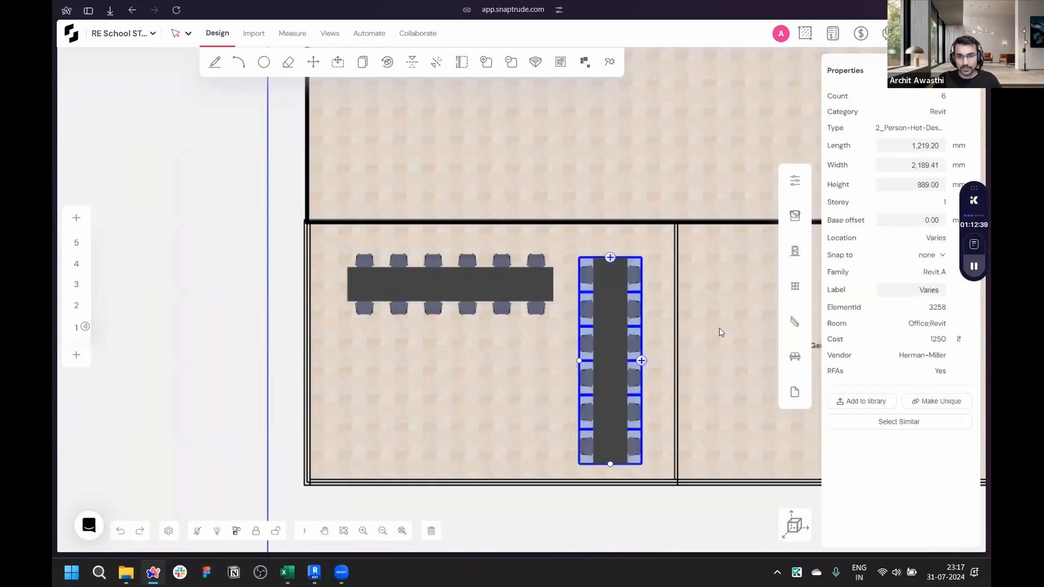
{"action": "left_click", "coordinate": [386, 364]}
- Select both desk arrangements in the General Science Laboratory and group them together
{"action": "scroll", "coordinate": [365, 370], "scroll_direction": "down", "scroll_amount": 3}
{"action": "scroll", "coordinate": [365, 372], "scroll_direction": "down", "scroll_amount": 3}
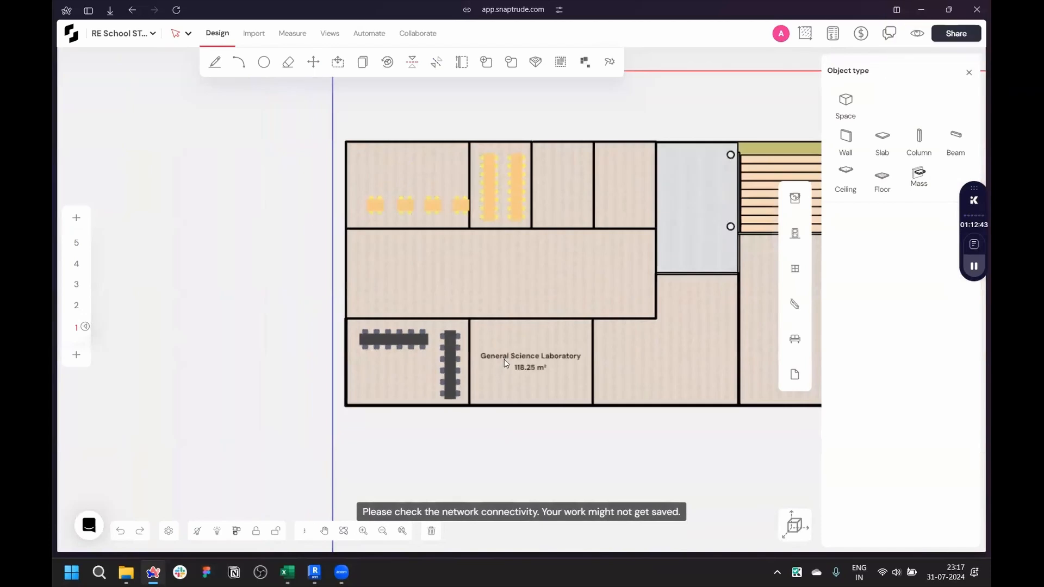
{"action": "scroll", "coordinate": [503, 363], "scroll_direction": "up", "scroll_amount": 3}
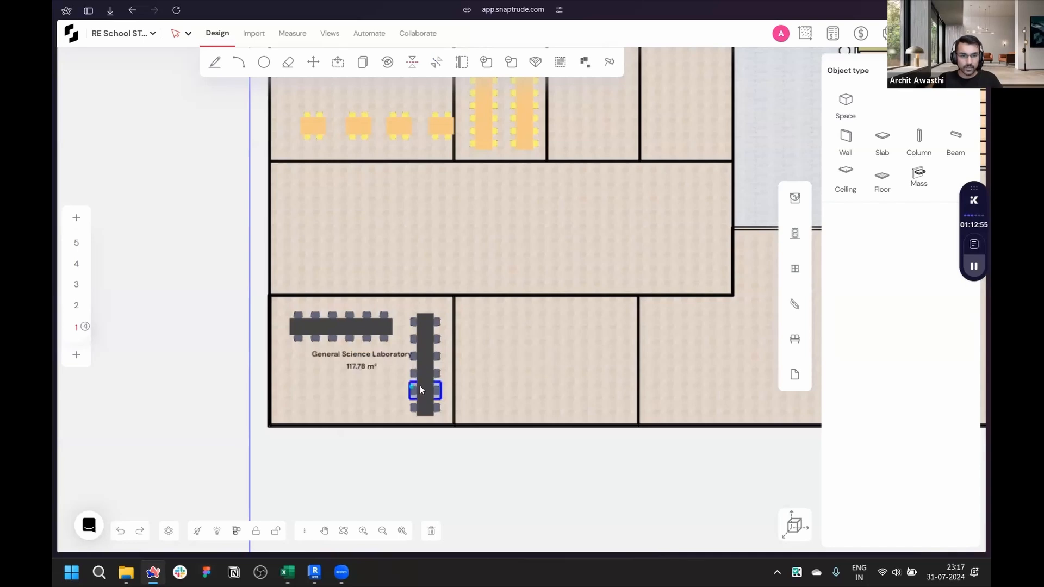
{"action": "scroll", "coordinate": [420, 386], "scroll_direction": "up", "scroll_amount": 3}
{"action": "left_click_drag", "start_coordinate": [200, 251], "coordinate": [466, 436]}
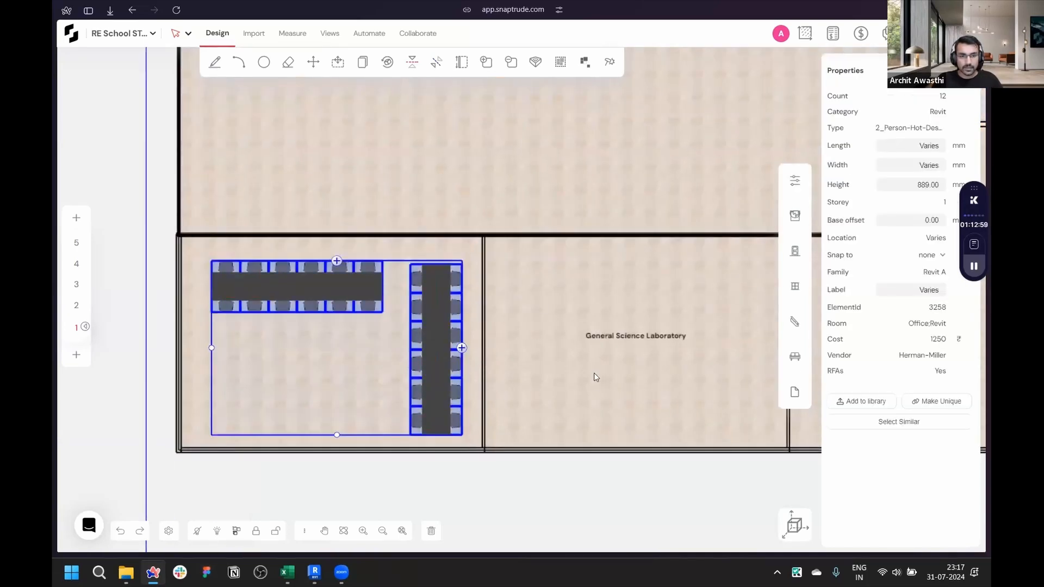
{"action": "scroll", "coordinate": [595, 375], "scroll_direction": "down", "scroll_amount": 5}
{"action": "scroll", "coordinate": [538, 400], "scroll_direction": "up", "scroll_amount": 4}
{"action": "scroll", "coordinate": [536, 402], "scroll_direction": "up", "scroll_amount": 2}
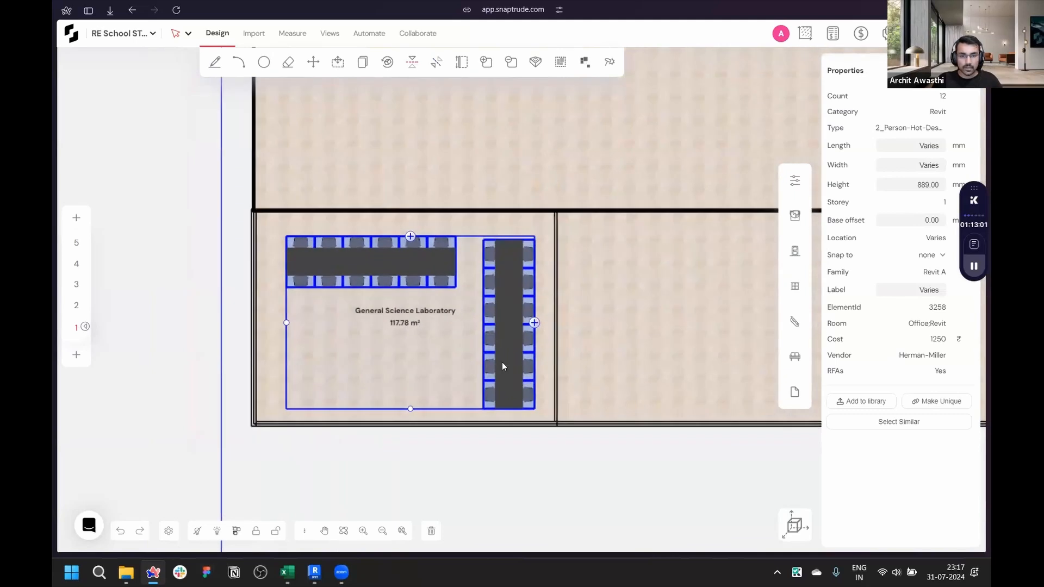
{"action": "right_click", "coordinate": [510, 353]}
{"action": "left_click", "coordinate": [548, 427]}
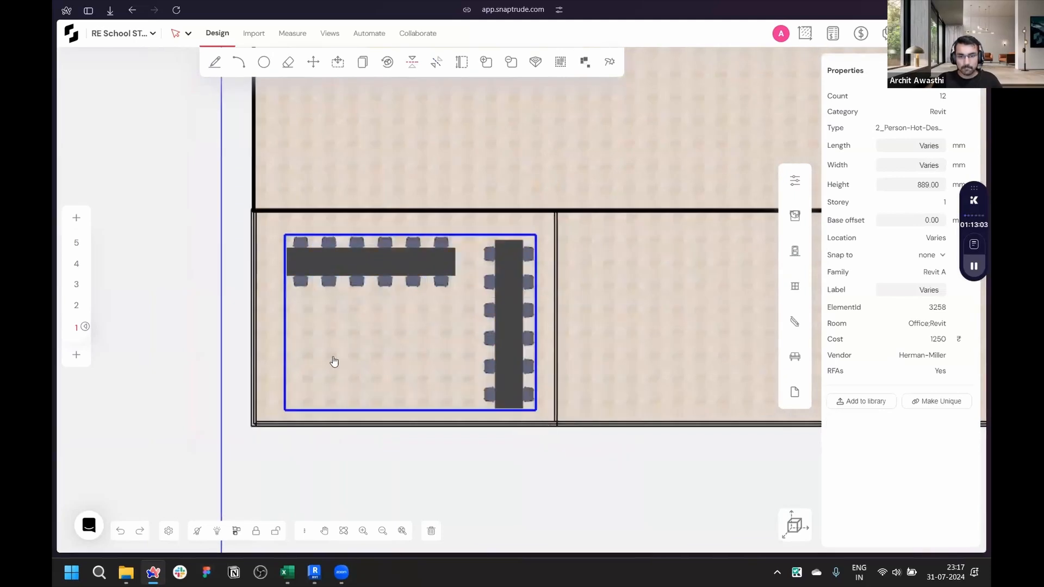
- Copy the desk group into the neighbouring laboratory to the right
{"action": "scroll", "coordinate": [446, 374], "scroll_direction": "down", "scroll_amount": 3}
{"action": "scroll", "coordinate": [412, 360], "scroll_direction": "up", "scroll_amount": 2}
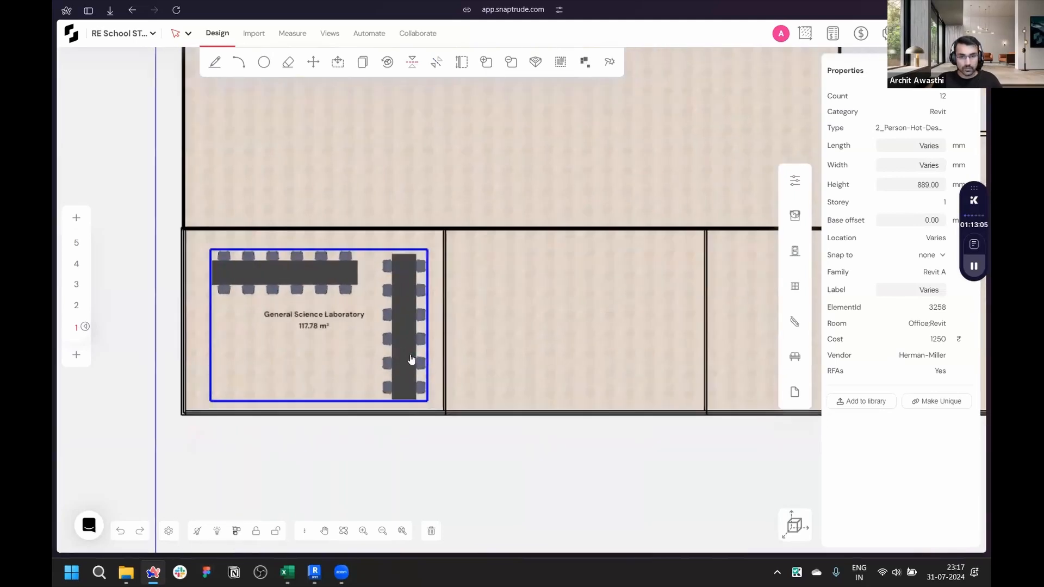
{"action": "left_click_drag", "start_coordinate": [407, 358], "coordinate": [664, 361]}
{"action": "left_click", "coordinate": [586, 276]}
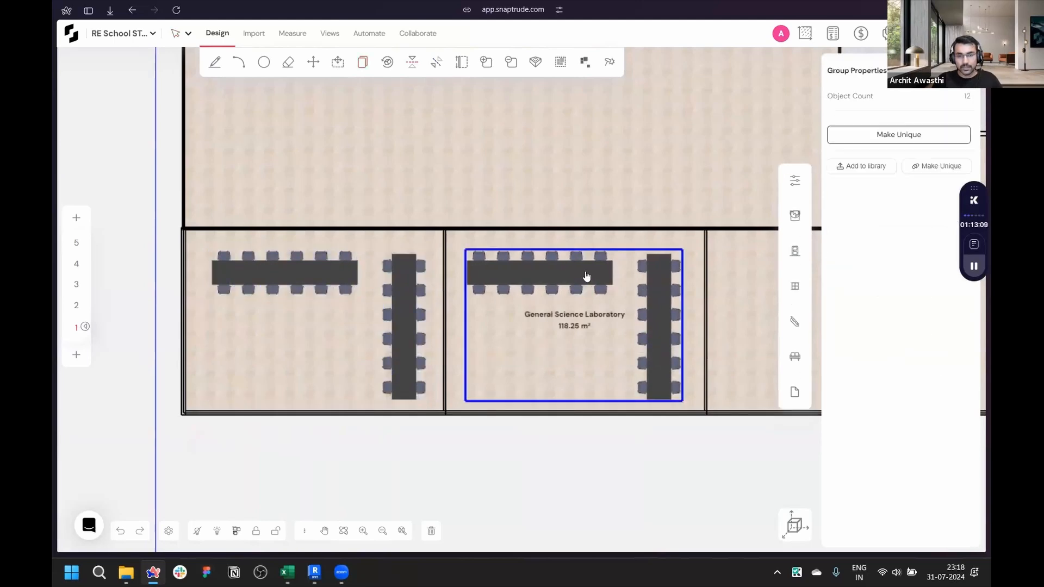
- Try to ungroup the copied desk group in the second laboratory
{"action": "scroll", "coordinate": [575, 254], "scroll_direction": "up", "scroll_amount": 2}
{"action": "scroll", "coordinate": [572, 328], "scroll_direction": "down", "scroll_amount": 3}
{"action": "key", "text": "ctrl+shift+g"}
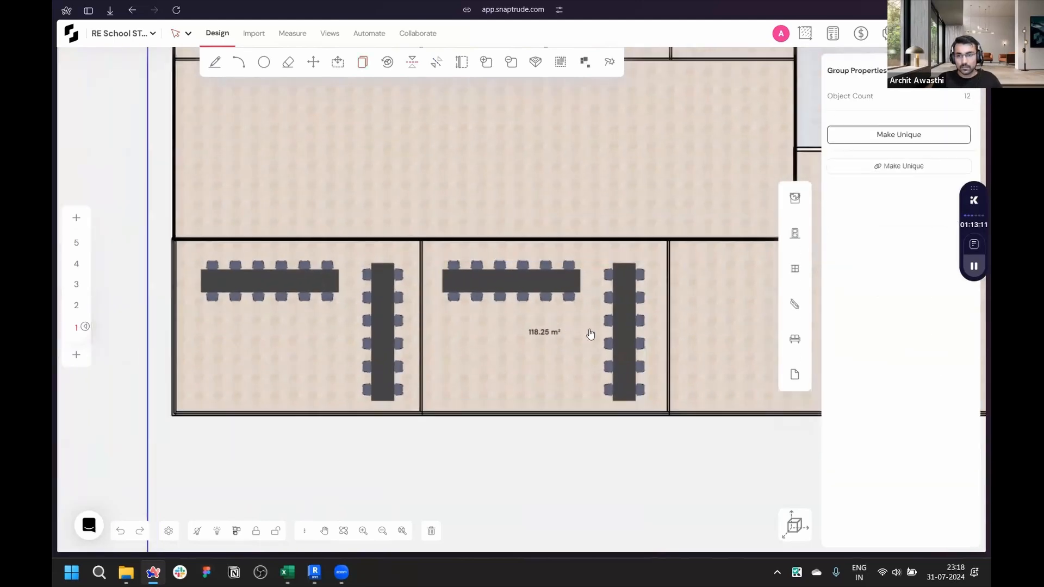
{"action": "left_click", "coordinate": [544, 281]}
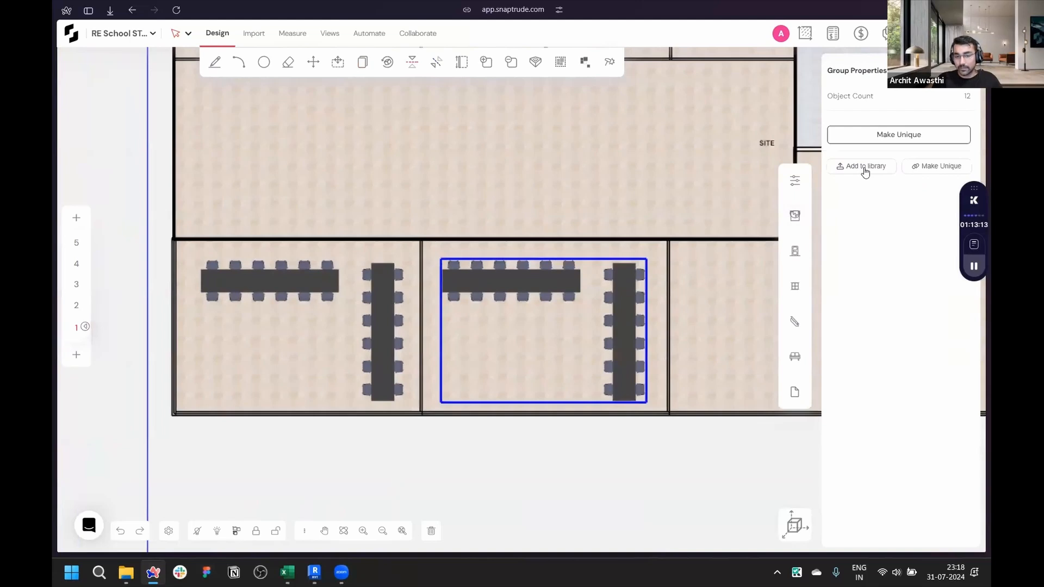
- Review the furnished laboratories across the floor plan
{"action": "scroll", "coordinate": [638, 472], "scroll_direction": "down", "scroll_amount": 4}
{"action": "scroll", "coordinate": [578, 235], "scroll_direction": "up", "scroll_amount": 3}
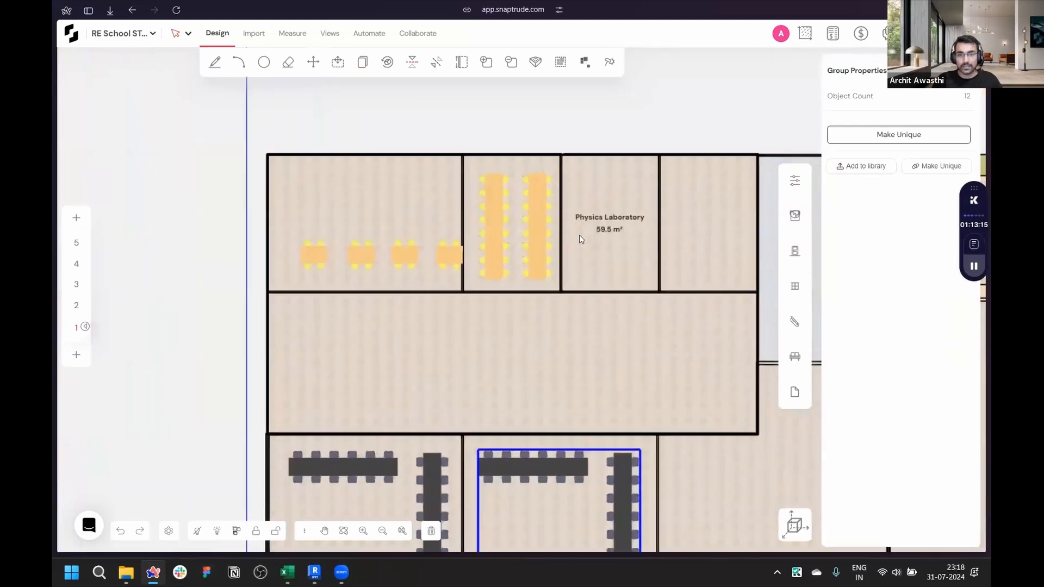
{"action": "scroll", "coordinate": [649, 256], "scroll_direction": "up", "scroll_amount": 1}
{"action": "scroll", "coordinate": [414, 288], "scroll_direction": "down", "scroll_amount": 3}
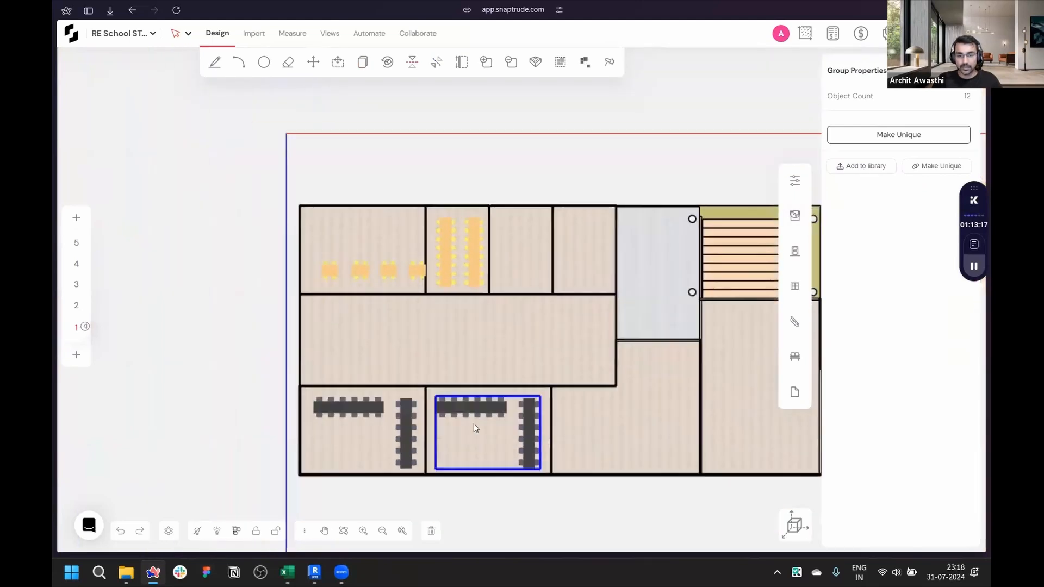
{"action": "scroll", "coordinate": [489, 435], "scroll_direction": "up", "scroll_amount": 4}
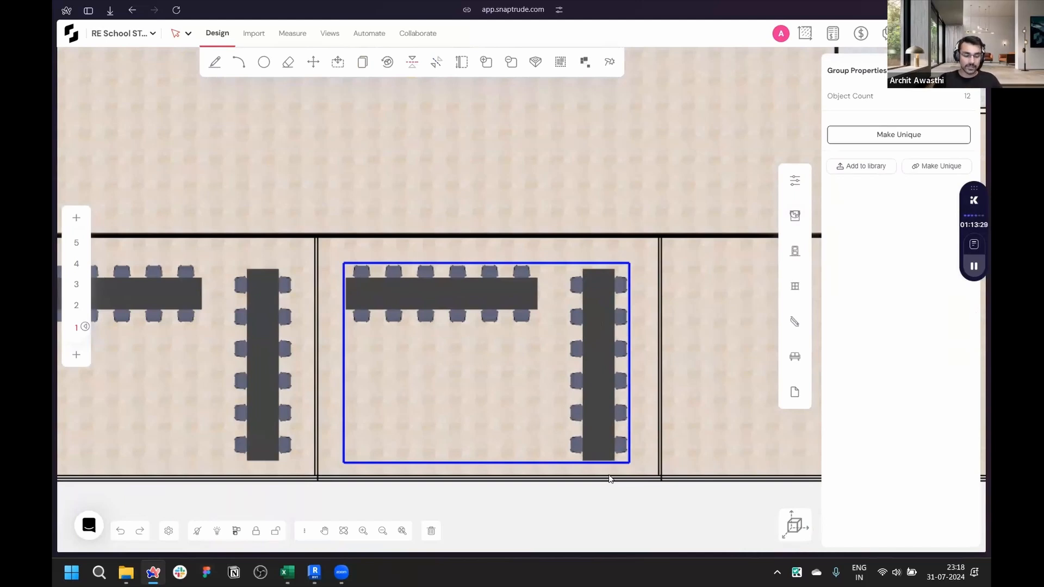
{"action": "left_click", "coordinate": [582, 465]}
{"action": "scroll", "coordinate": [506, 419], "scroll_direction": "down", "scroll_amount": 3}
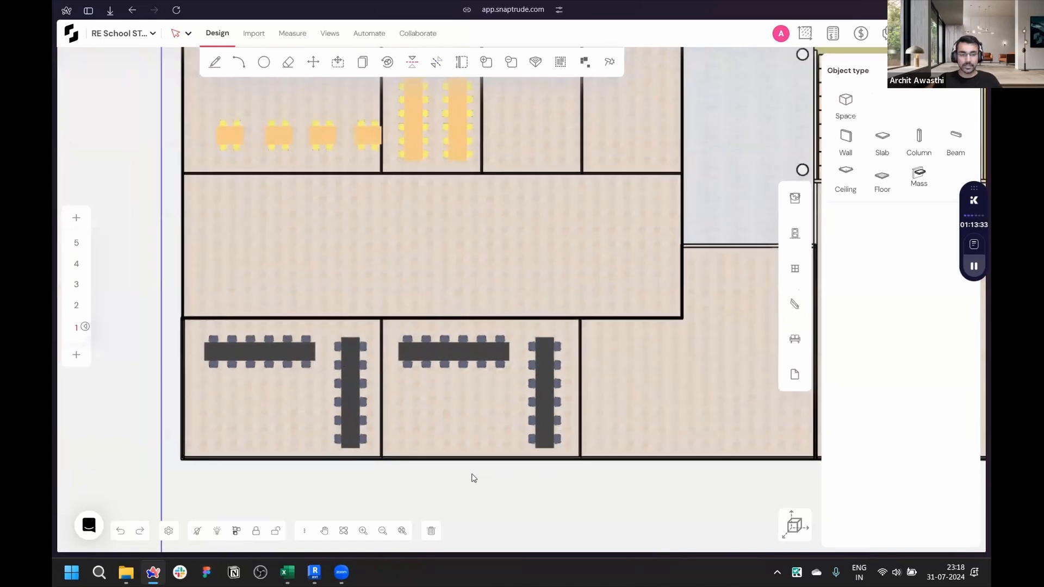
{"action": "scroll", "coordinate": [472, 478], "scroll_direction": "down", "scroll_amount": 2}
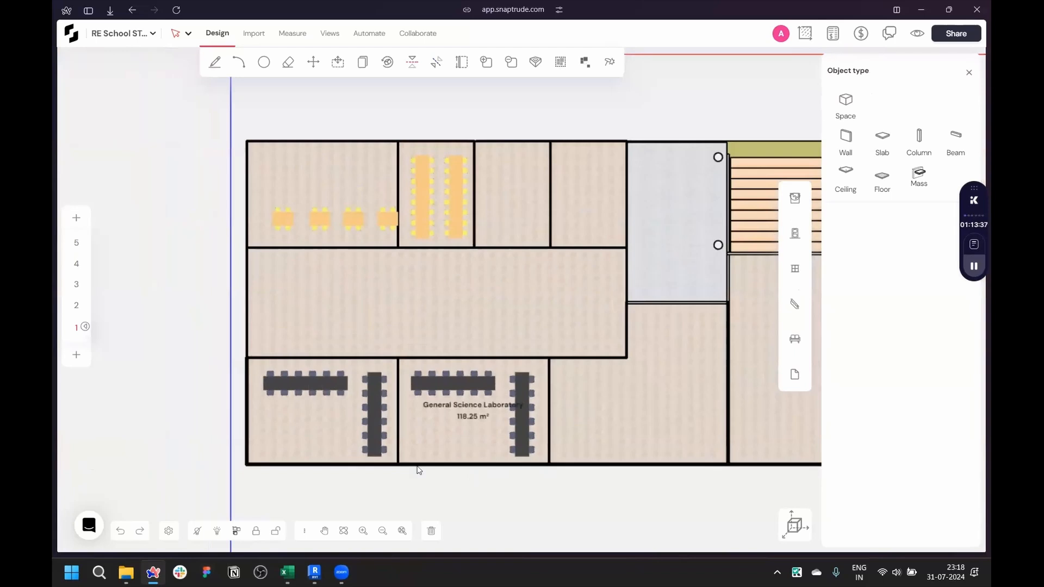
{"action": "scroll", "coordinate": [230, 326], "scroll_direction": "down", "scroll_amount": 3}
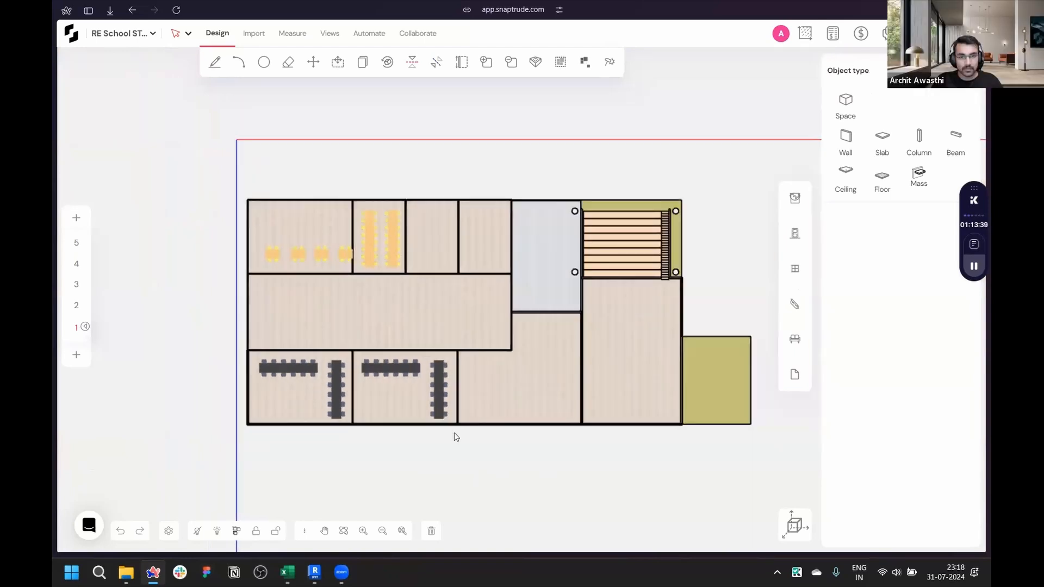
{"action": "scroll", "coordinate": [510, 441], "scroll_direction": "up", "scroll_amount": 2}
{"action": "scroll", "coordinate": [389, 372], "scroll_direction": "up", "scroll_amount": 2}
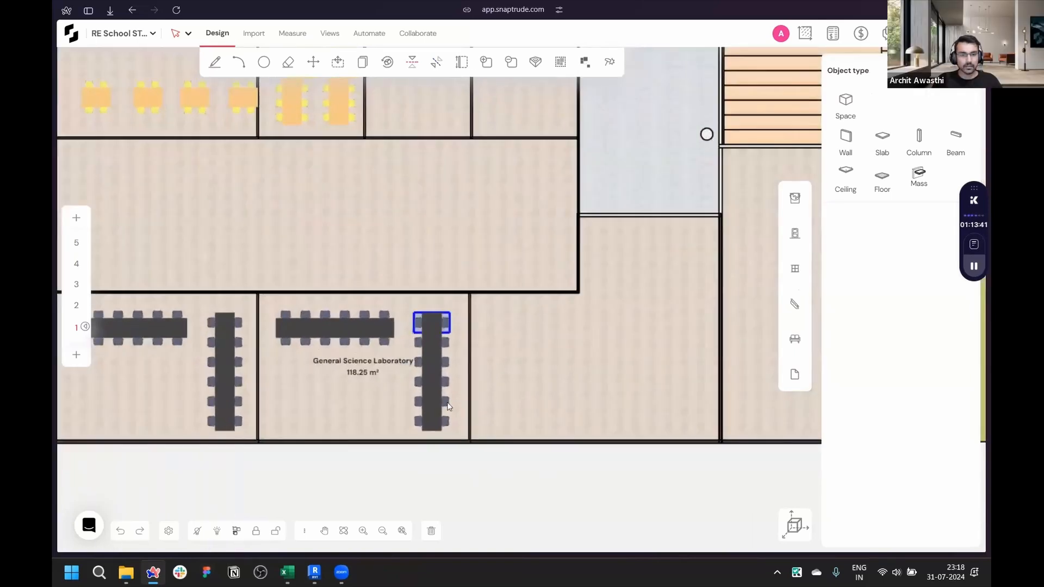
- Switch to the 3D view and inspect the furnished laboratories from inside and outside the building
{"action": "scroll", "coordinate": [632, 475], "scroll_direction": "down", "scroll_amount": 3}
{"action": "scroll", "coordinate": [534, 473], "scroll_direction": "up", "scroll_amount": 2}
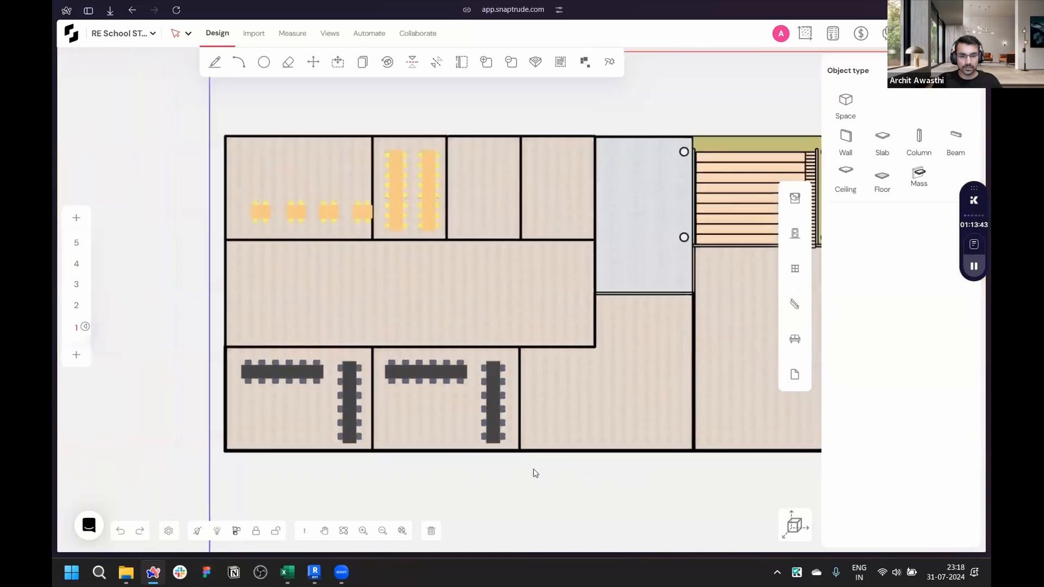
{"action": "scroll", "coordinate": [436, 420], "scroll_direction": "up", "scroll_amount": 2}
{"action": "scroll", "coordinate": [436, 421], "scroll_direction": "down", "scroll_amount": 3}
{"action": "scroll", "coordinate": [447, 374], "scroll_direction": "up", "scroll_amount": 2}
{"action": "left_click", "coordinate": [786, 518]}
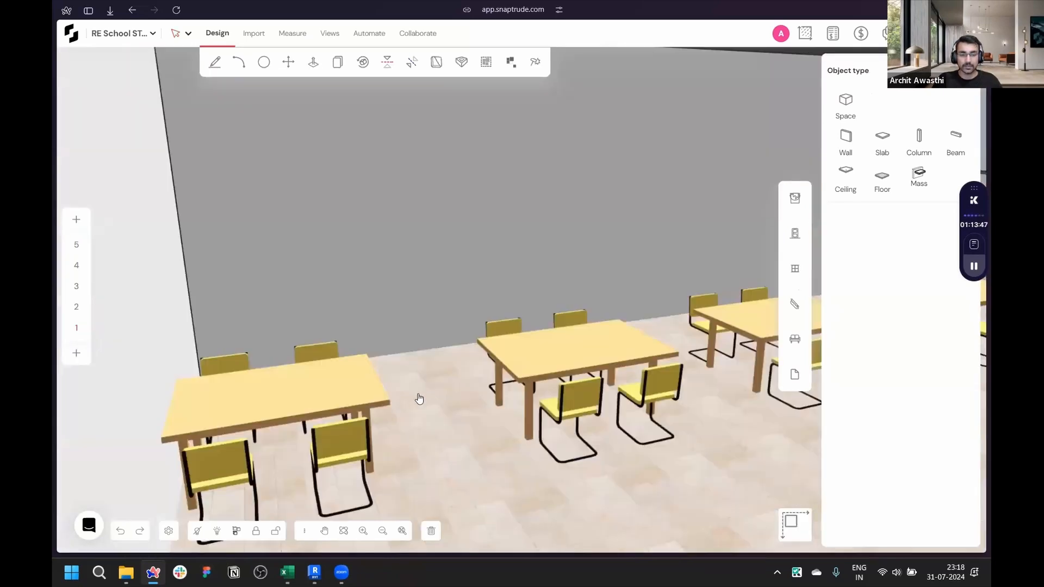
{"action": "scroll", "coordinate": [399, 283], "scroll_direction": "down", "scroll_amount": 10}
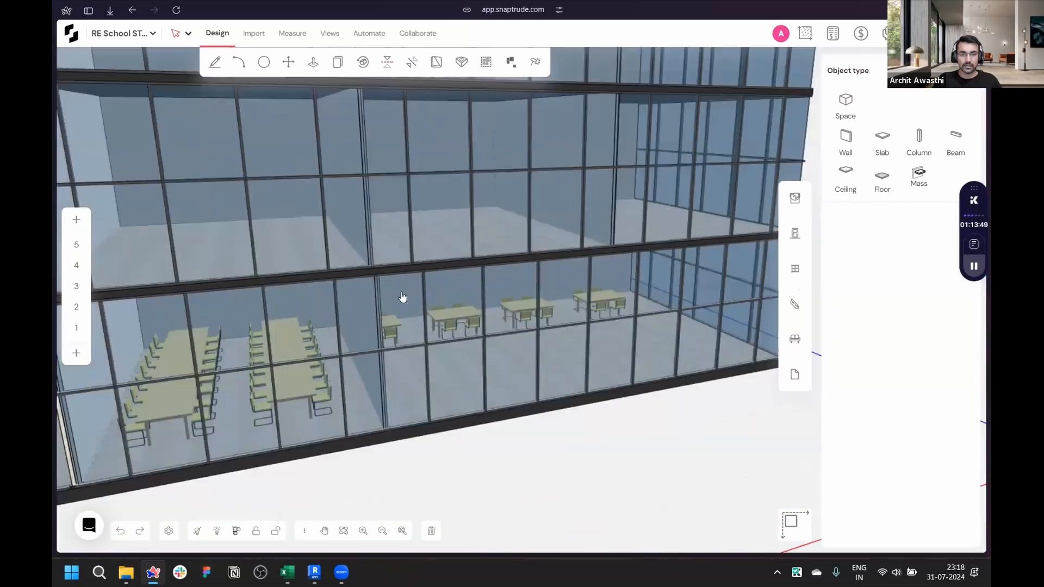
{"action": "left_click_drag", "start_coordinate": [662, 429], "coordinate": [168, 324]}
{"action": "scroll", "coordinate": [56, 347], "scroll_direction": "up", "scroll_amount": 5}
- Switch to the f_STEM Building project tab and orbit around the building exterior to examine it
{"action": "mouse_move", "coordinate": [55, 351]}
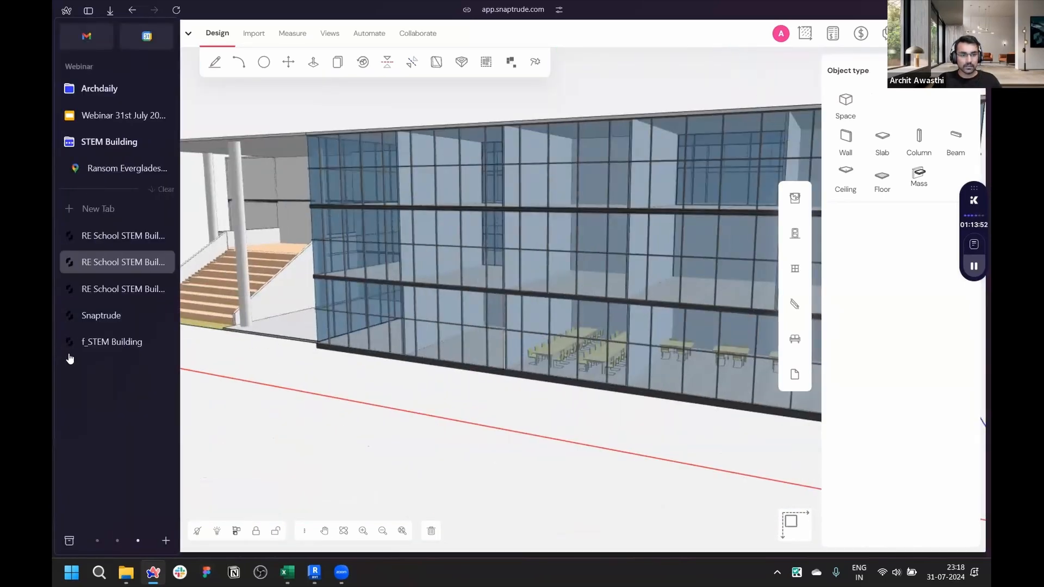
{"action": "left_click", "coordinate": [116, 351]}
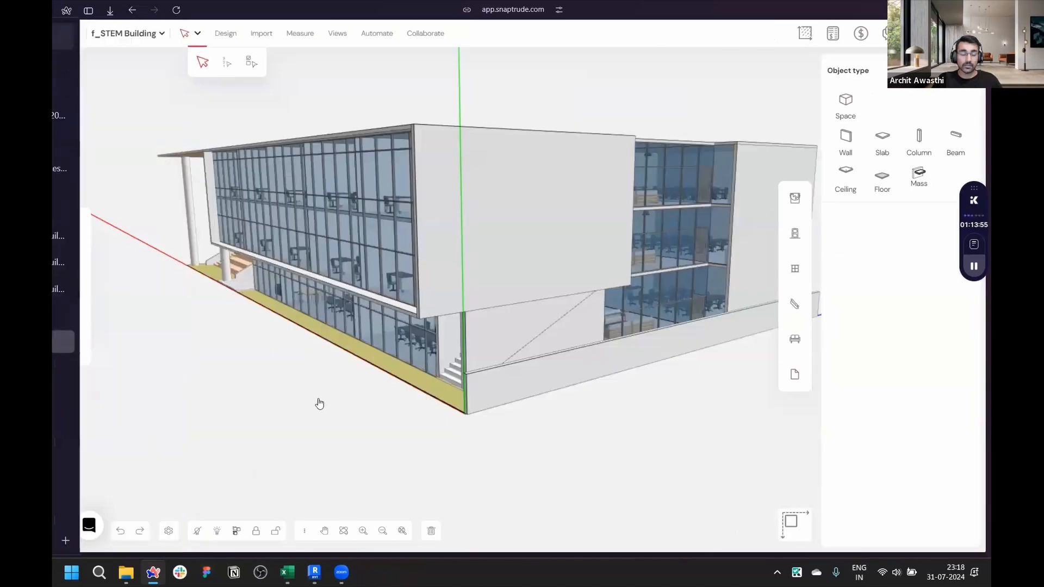
{"action": "scroll", "coordinate": [415, 422], "scroll_direction": "up", "scroll_amount": 5}
{"action": "left_click_drag", "start_coordinate": [471, 413], "coordinate": [501, 386]}
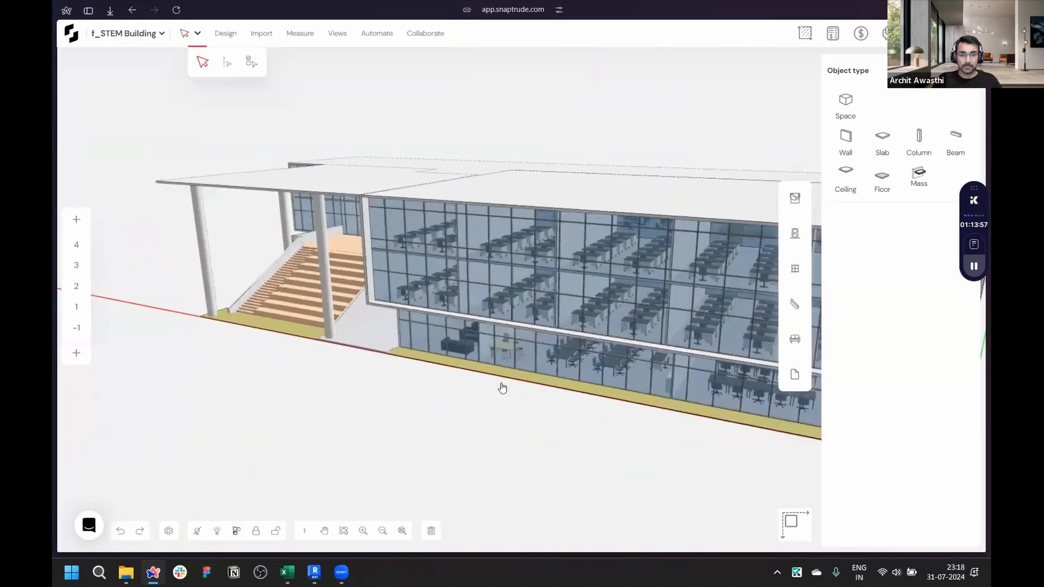
{"action": "scroll", "coordinate": [201, 338], "scroll_direction": "down", "scroll_amount": 3}
{"action": "scroll", "coordinate": [573, 328], "scroll_direction": "up", "scroll_amount": 3}
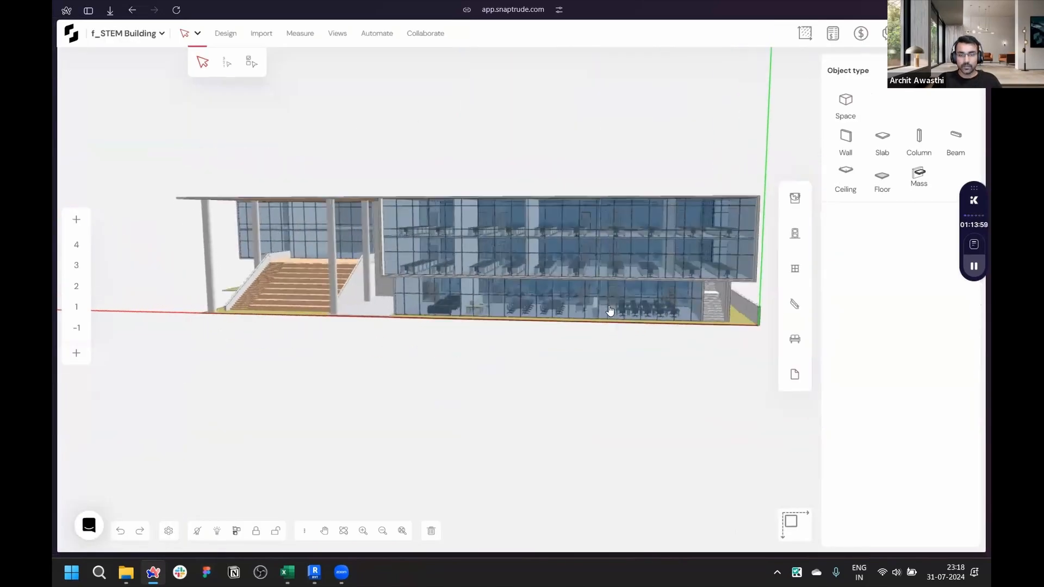
{"action": "scroll", "coordinate": [434, 423], "scroll_direction": "up", "scroll_amount": 3}
{"action": "left_click_drag", "start_coordinate": [434, 423], "coordinate": [630, 269]}
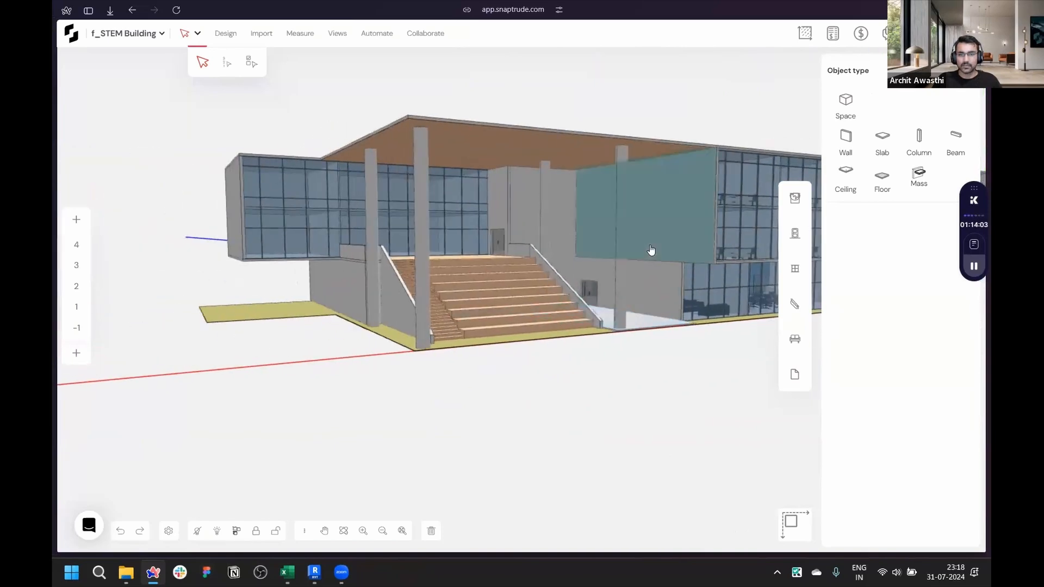
{"action": "scroll", "coordinate": [669, 385], "scroll_direction": "up", "scroll_amount": 5}
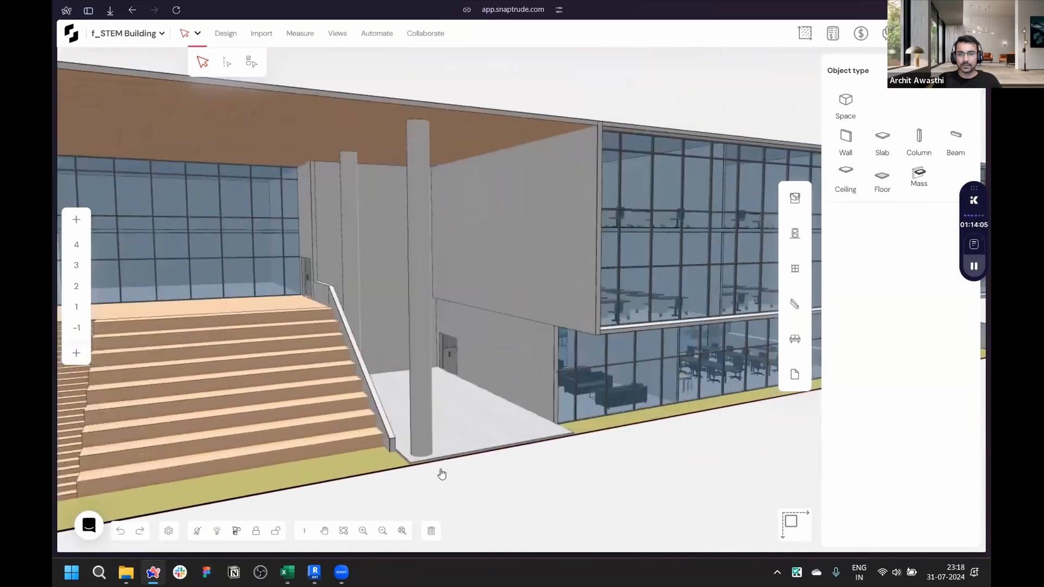
{"action": "left_click_drag", "start_coordinate": [441, 473], "coordinate": [520, 471]}
{"action": "scroll", "coordinate": [508, 422], "scroll_direction": "up", "scroll_amount": 5}
{"action": "left_click_drag", "start_coordinate": [493, 390], "coordinate": [250, 390]}
{"action": "scroll", "coordinate": [240, 352], "scroll_direction": "up", "scroll_amount": 10}
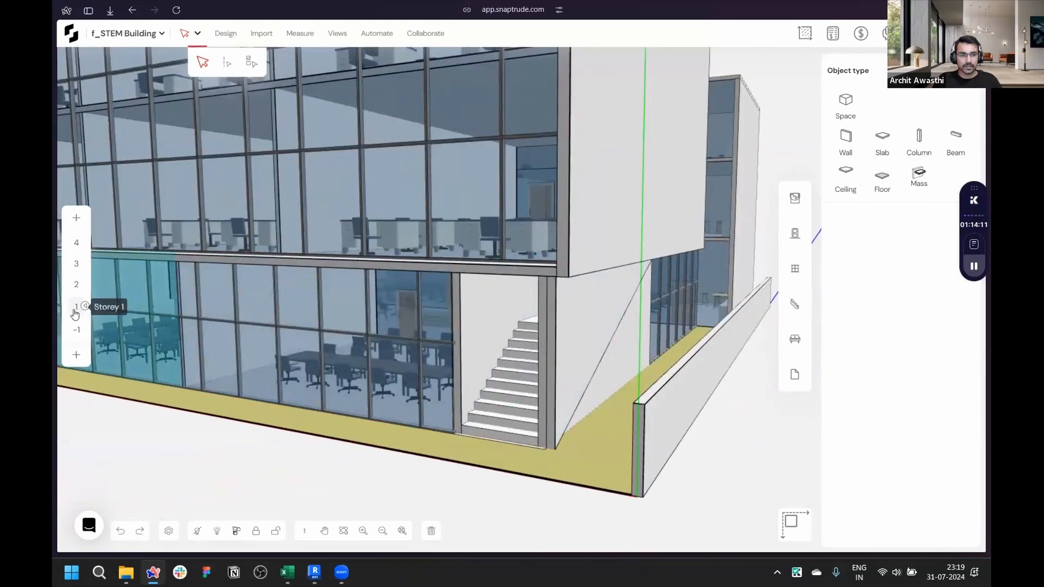
- Examine the storey 1 and storey 2 layouts of the STEM building
{"action": "left_click", "coordinate": [77, 306]}
{"action": "scroll", "coordinate": [343, 339], "scroll_direction": "up", "scroll_amount": 7}
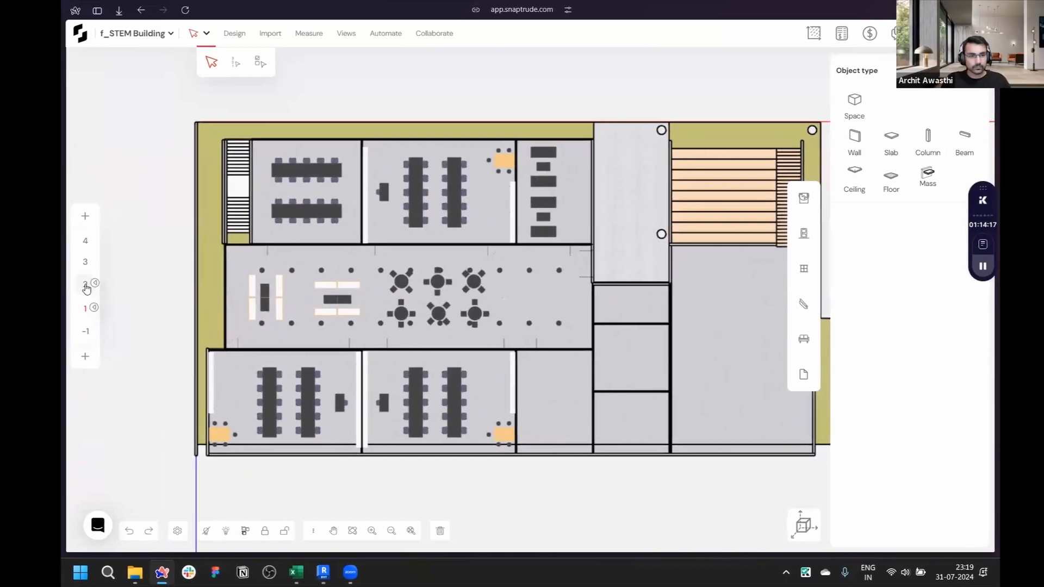
{"action": "left_click", "coordinate": [86, 285]}
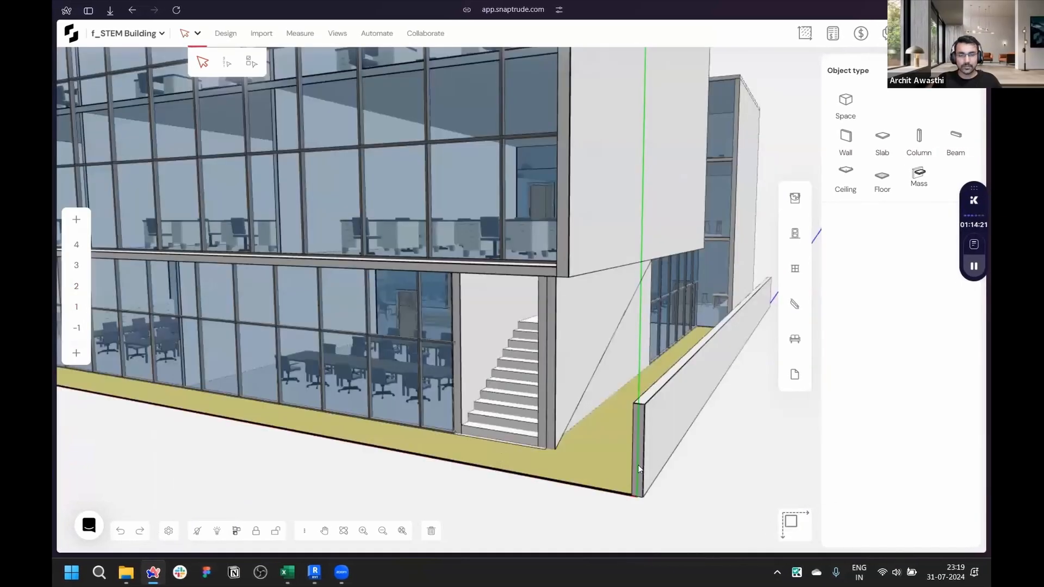
{"action": "scroll", "coordinate": [677, 466], "scroll_direction": "down", "scroll_amount": 8}
{"action": "scroll", "coordinate": [477, 445], "scroll_direction": "up", "scroll_amount": 5}
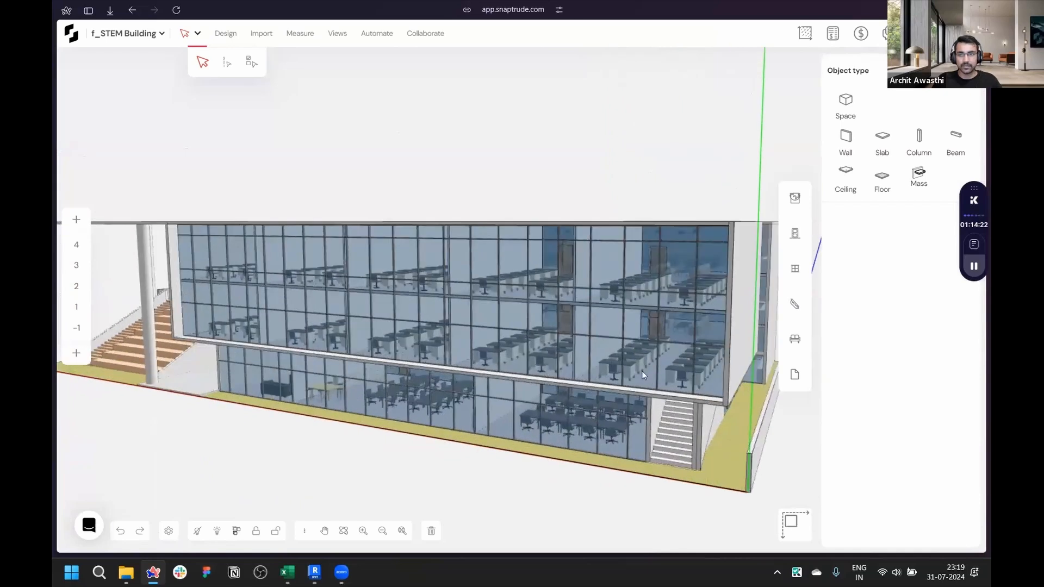
- Open the project's sharing settings to review collaborators, then close them
{"action": "key", "text": "shift+s"}
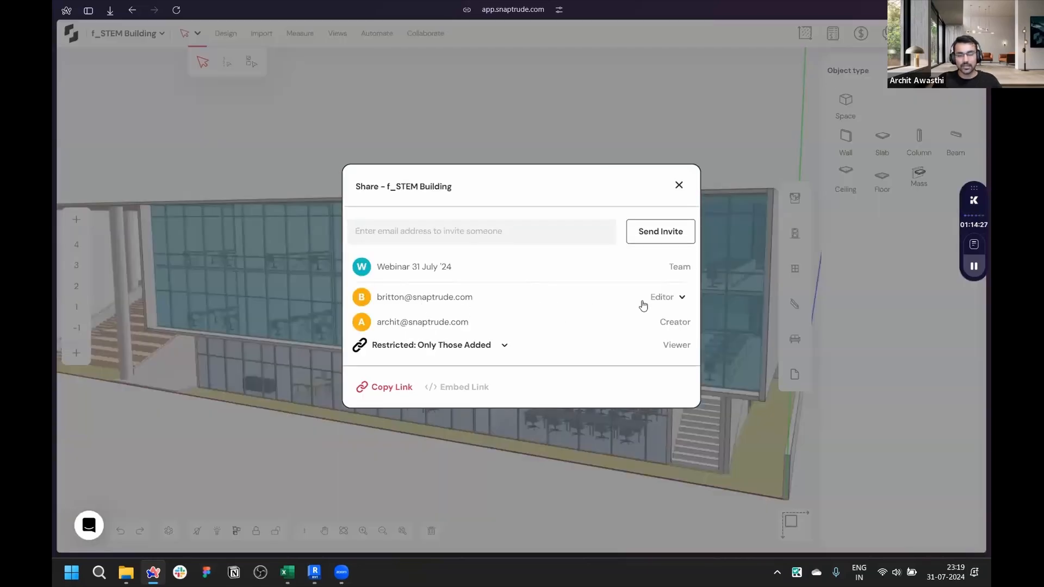
{"action": "left_click", "coordinate": [679, 186]}
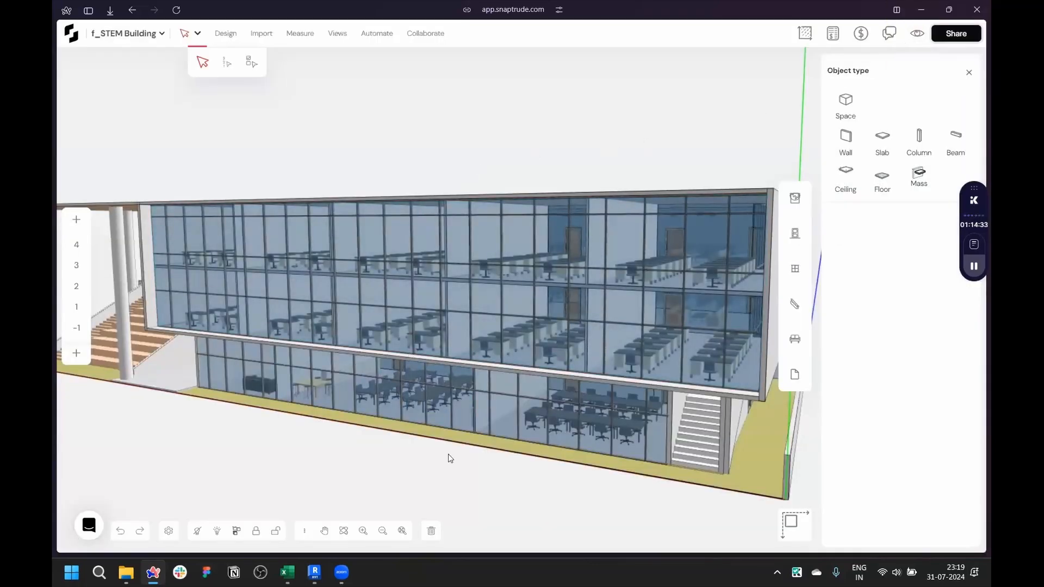
{"action": "left_click_drag", "start_coordinate": [450, 451], "coordinate": [490, 408]}
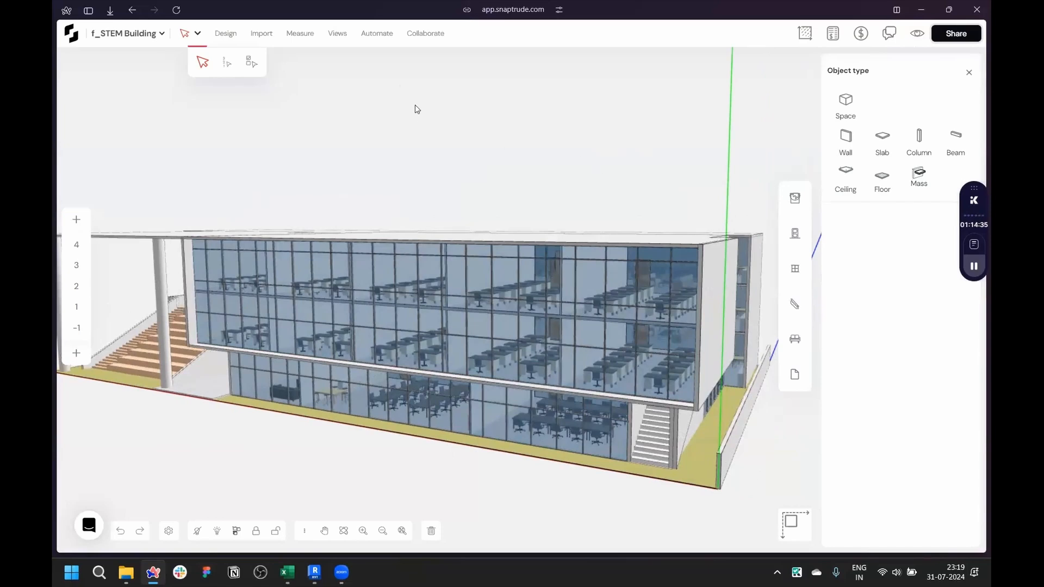
{"action": "left_click", "coordinate": [378, 36]}
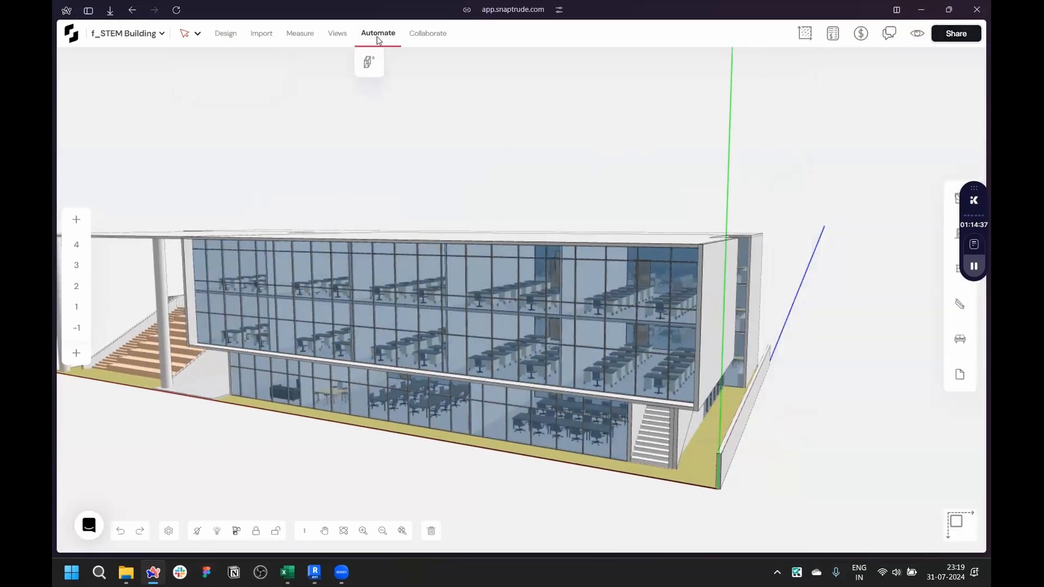
{"action": "left_click", "coordinate": [301, 34]}
{"action": "left_click", "coordinate": [338, 36]}
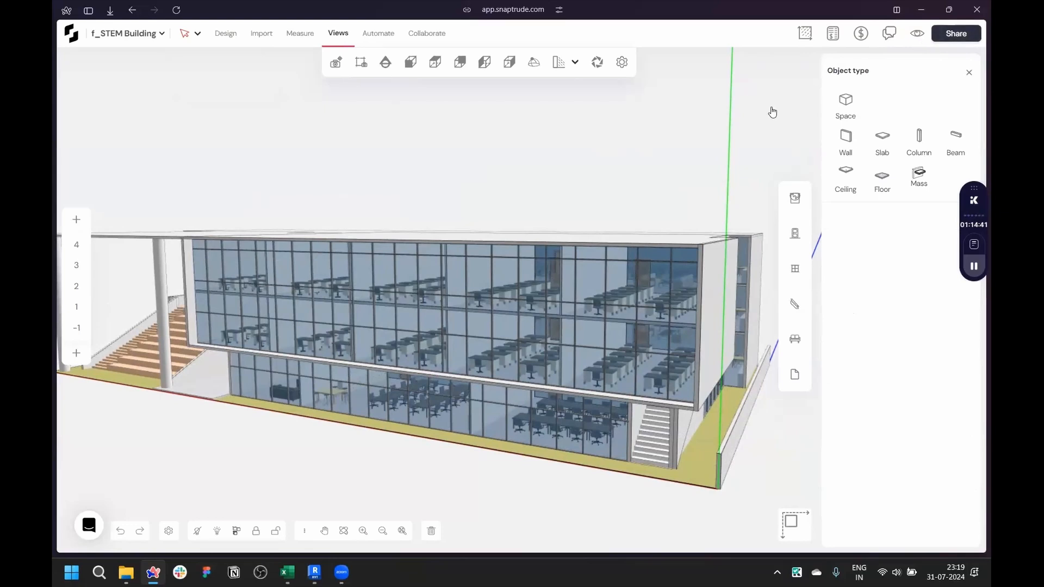
{"action": "left_click", "coordinate": [416, 36]}
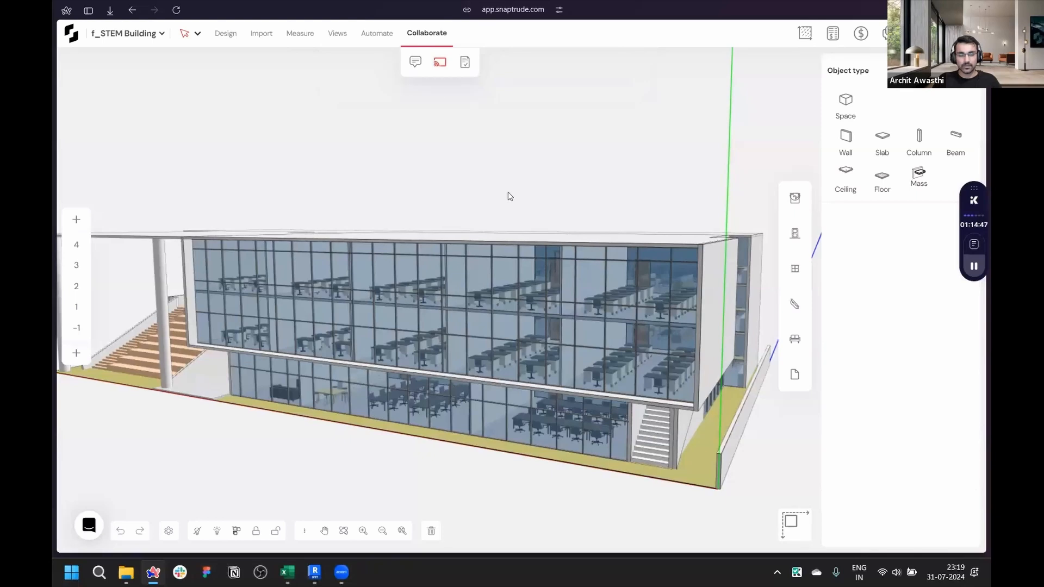
- Zoom into the building interior and inspect the lounge and café furniture on the upper storey
{"action": "scroll", "coordinate": [501, 338], "scroll_direction": "down", "scroll_amount": 3}
{"action": "scroll", "coordinate": [482, 377], "scroll_direction": "up", "scroll_amount": 5}
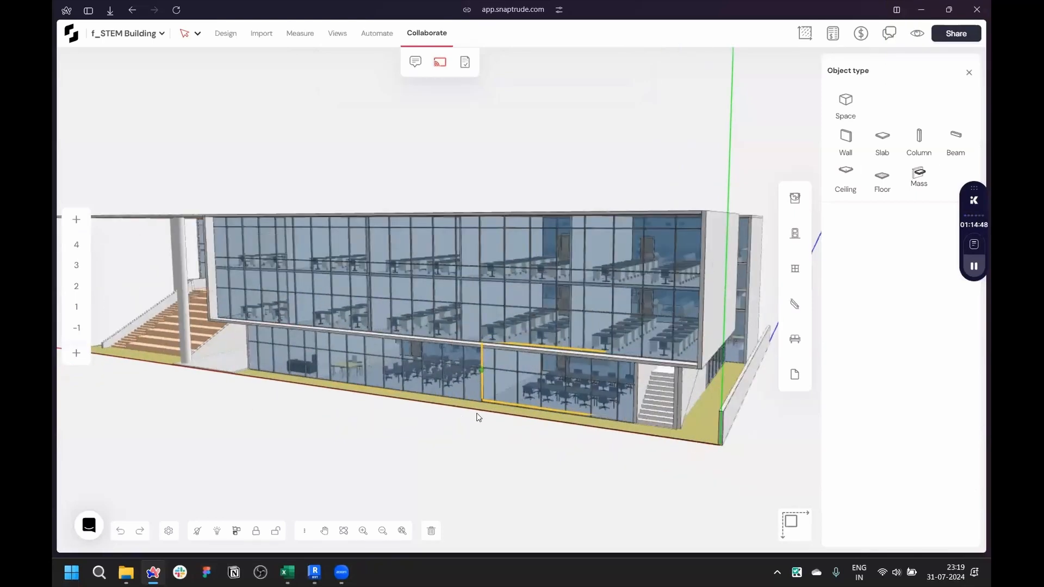
{"action": "left_click_drag", "start_coordinate": [440, 430], "coordinate": [650, 438]}
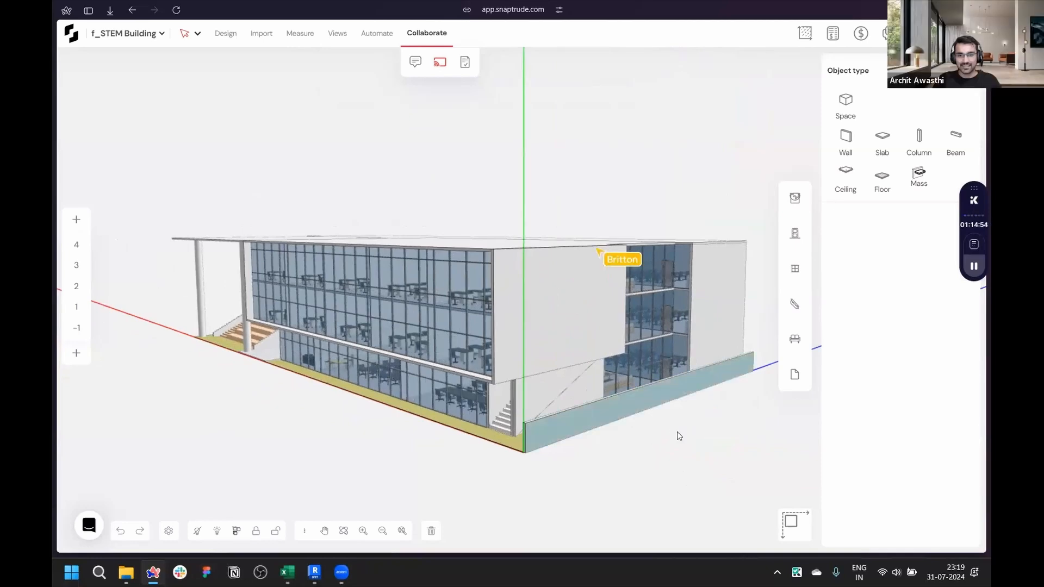
{"action": "scroll", "coordinate": [679, 436], "scroll_direction": "up", "scroll_amount": 3}
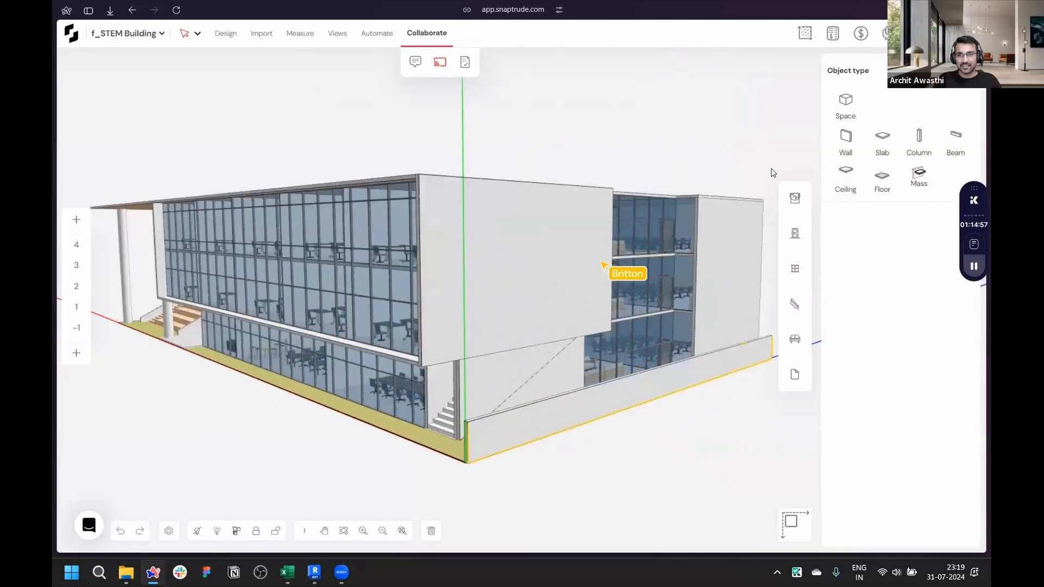
{"action": "scroll", "coordinate": [443, 271], "scroll_direction": "up", "scroll_amount": 5}
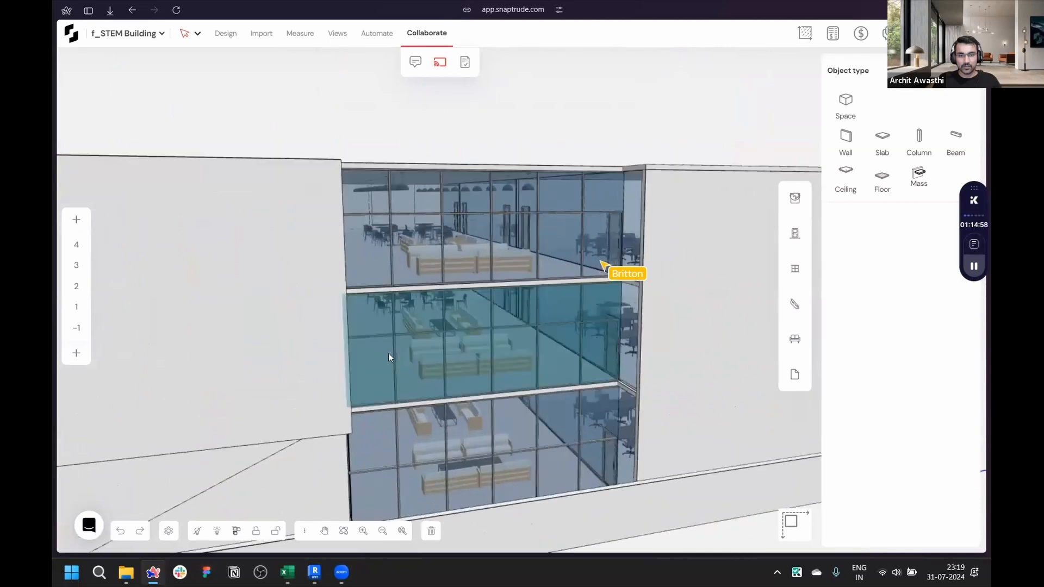
{"action": "scroll", "coordinate": [388, 354], "scroll_direction": "up", "scroll_amount": 10}
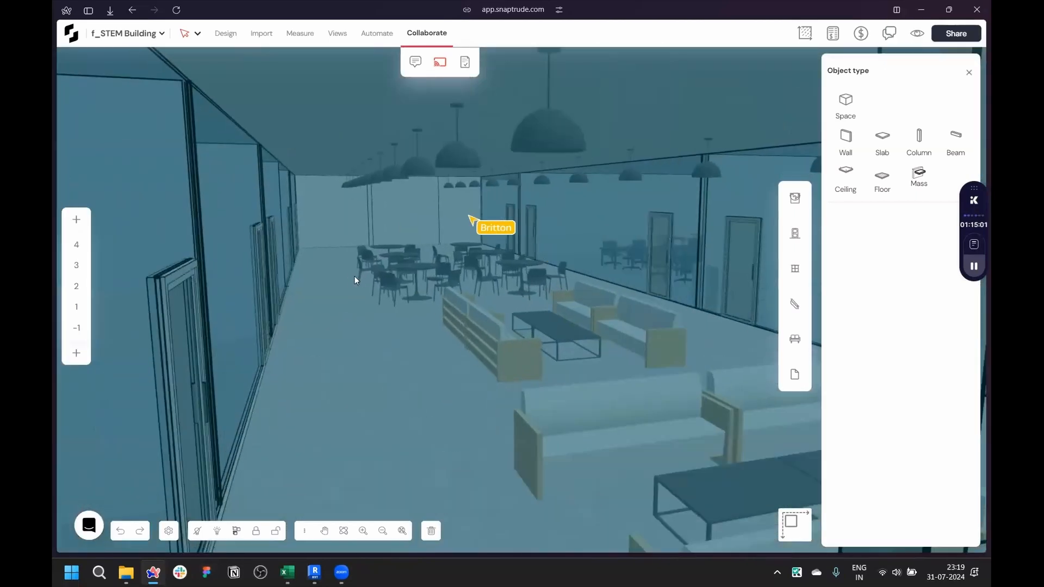
{"action": "scroll", "coordinate": [354, 276], "scroll_direction": "up", "scroll_amount": 4}
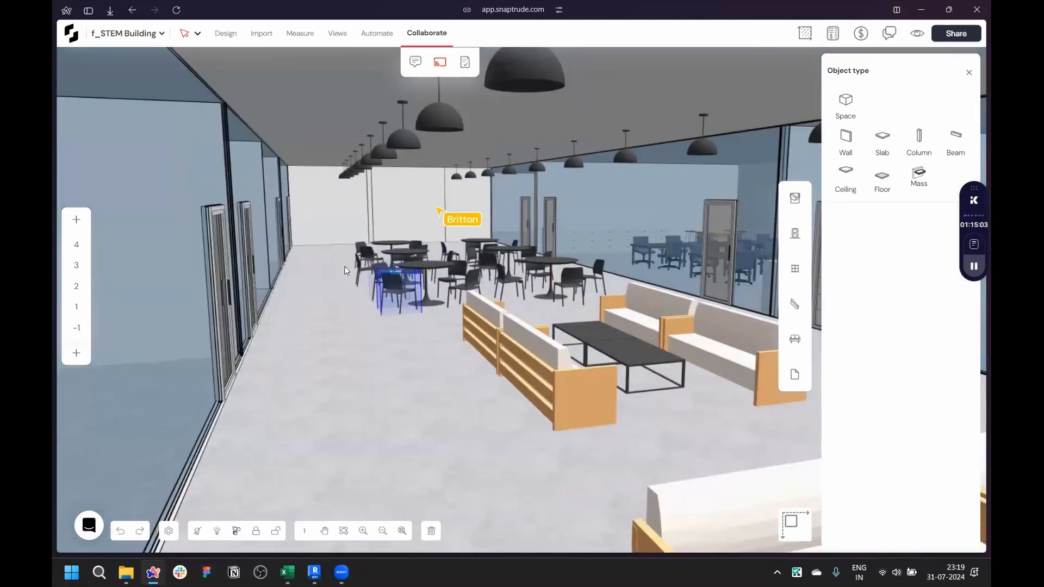
{"action": "scroll", "coordinate": [347, 272], "scroll_direction": "up", "scroll_amount": 2}
{"action": "right_click_drag", "start_coordinate": [390, 351], "coordinate": [418, 376]}
{"action": "left_click", "coordinate": [492, 356]}
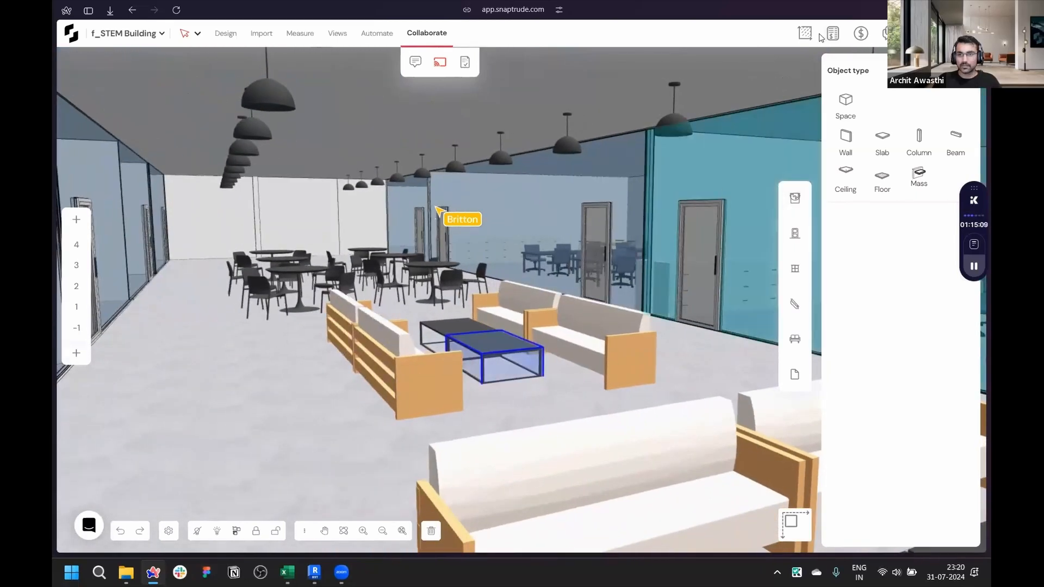
- Open the comments list and reply "Will do!" to the comment about desks without drawers
{"action": "left_click", "coordinate": [885, 34]}
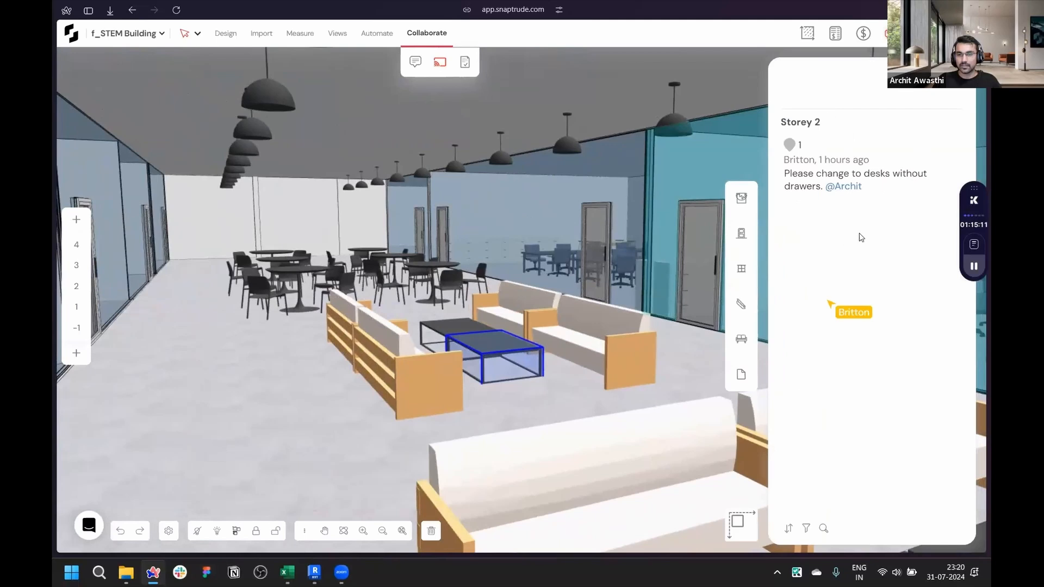
{"action": "left_click", "coordinate": [828, 147]}
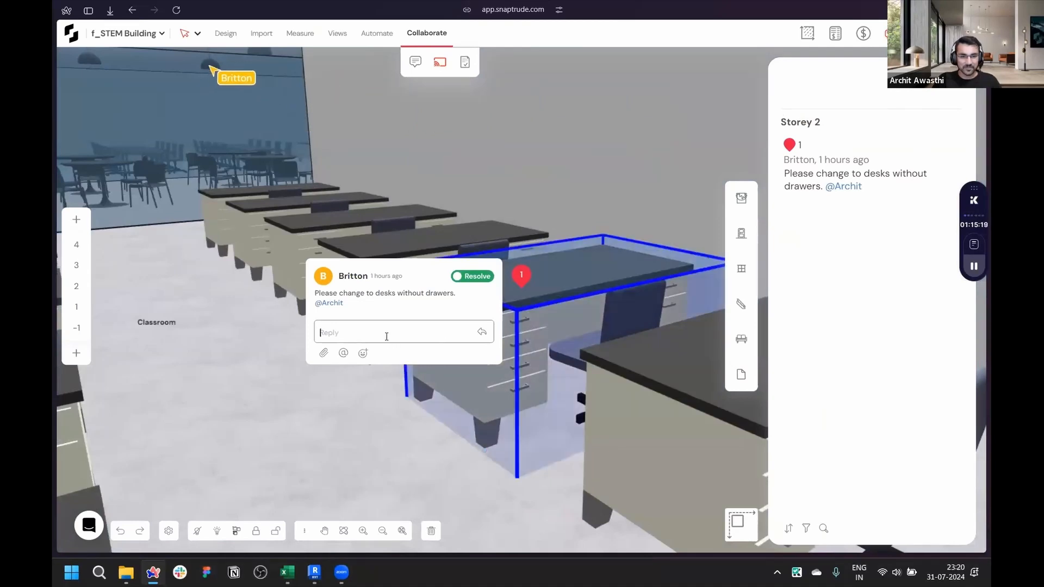
{"action": "type", "text": "Will do"}
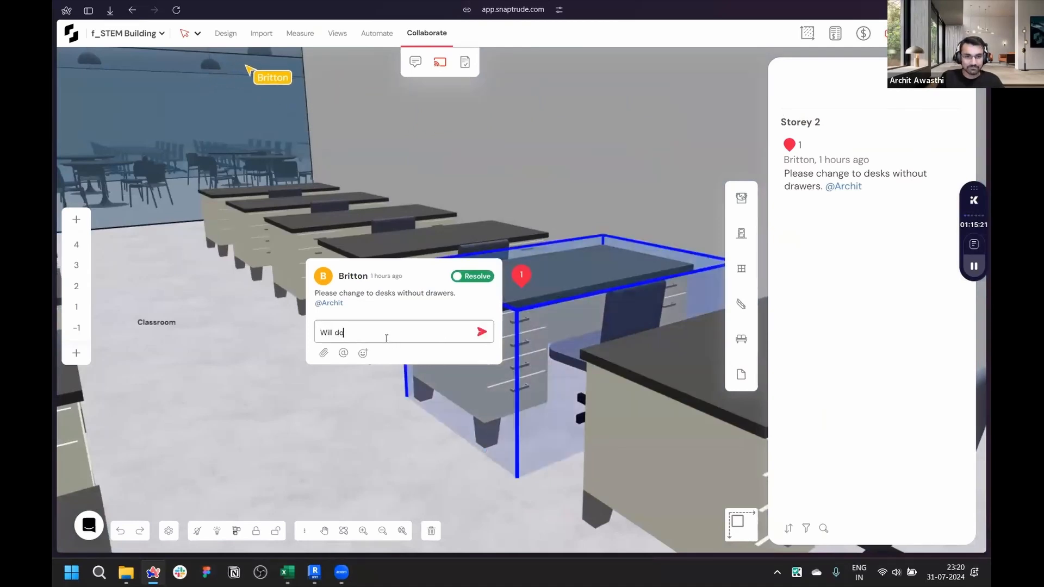
{"action": "type", "text": "!"}
{"action": "key", "text": "Return"}
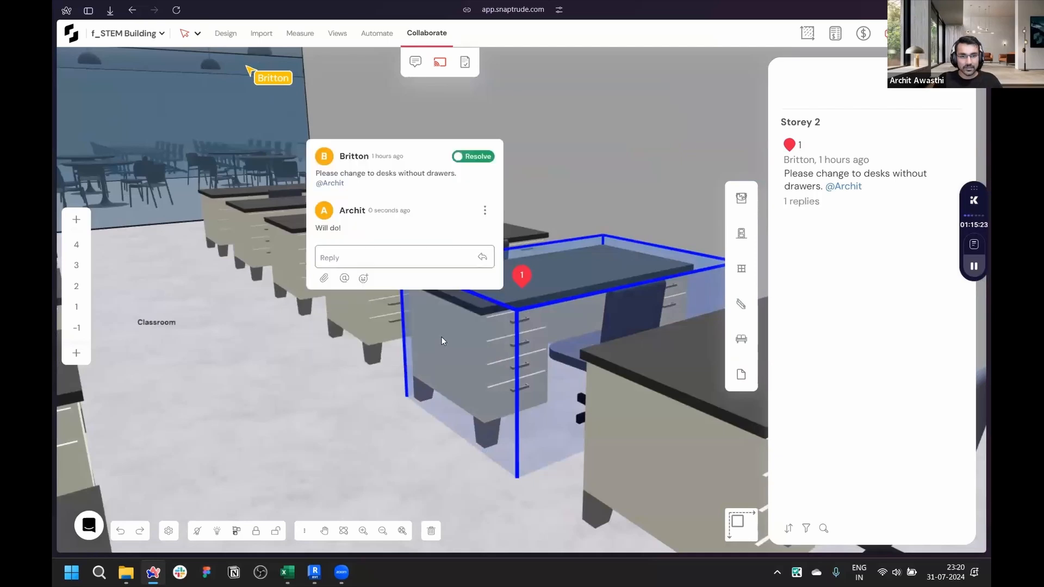
- Navigate through the classroom and flexible space, then open the second comment about rubbed bronze
{"action": "right_click_drag", "start_coordinate": [370, 394], "coordinate": [351, 407]}
{"action": "scroll", "coordinate": [349, 402], "scroll_direction": "down", "scroll_amount": 3}
{"action": "scroll", "coordinate": [349, 403], "scroll_direction": "up", "scroll_amount": 2}
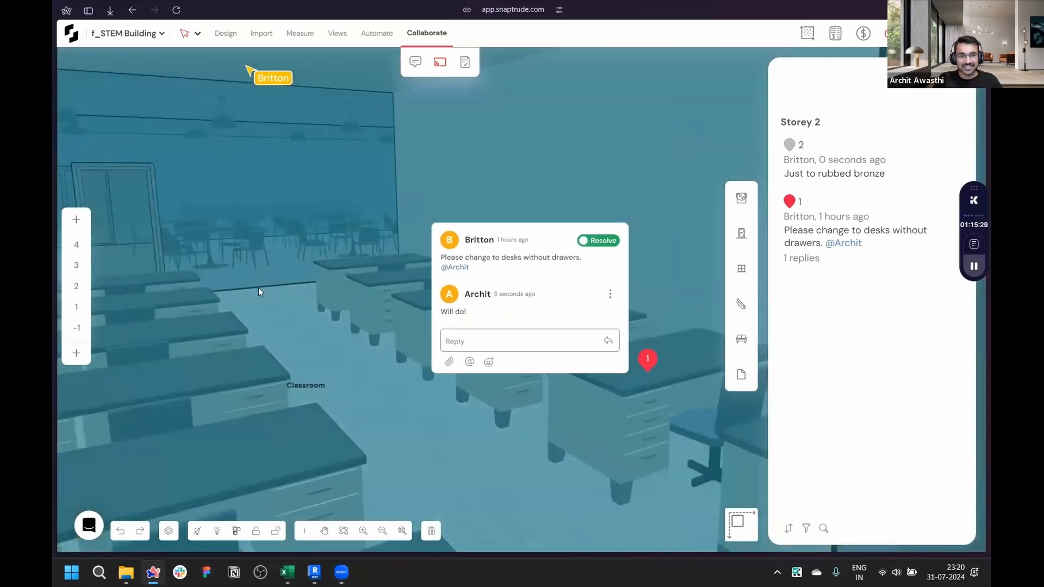
{"action": "scroll", "coordinate": [249, 223], "scroll_direction": "up", "scroll_amount": 5}
{"action": "right_click_drag", "start_coordinate": [535, 267], "coordinate": [588, 317]}
{"action": "scroll", "coordinate": [588, 317], "scroll_direction": "down", "scroll_amount": 4}
{"action": "right_click_drag", "start_coordinate": [361, 317], "coordinate": [332, 303]}
{"action": "scroll", "coordinate": [333, 303], "scroll_direction": "down", "scroll_amount": 6}
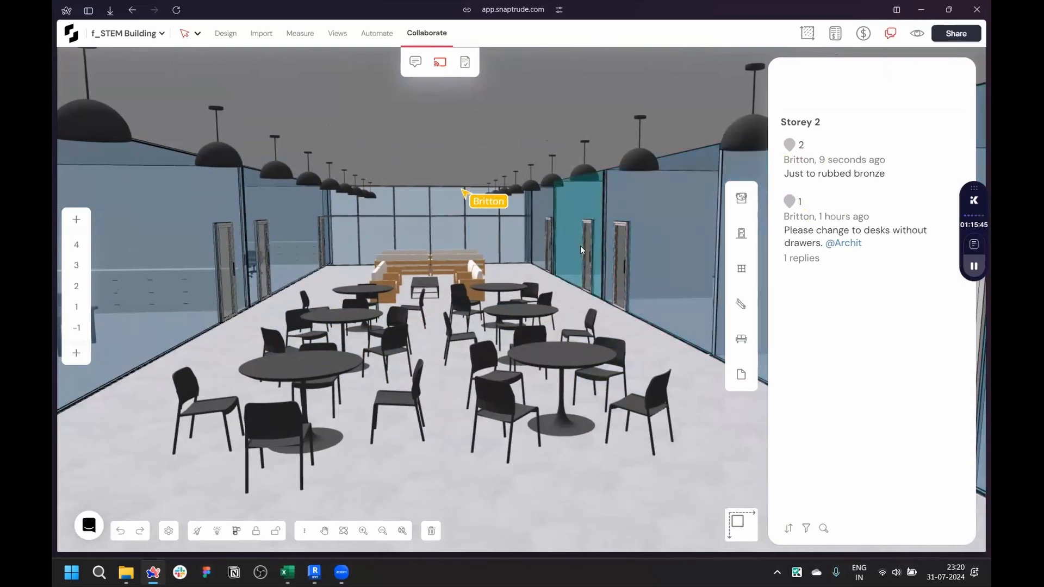
{"action": "left_click", "coordinate": [564, 279]}
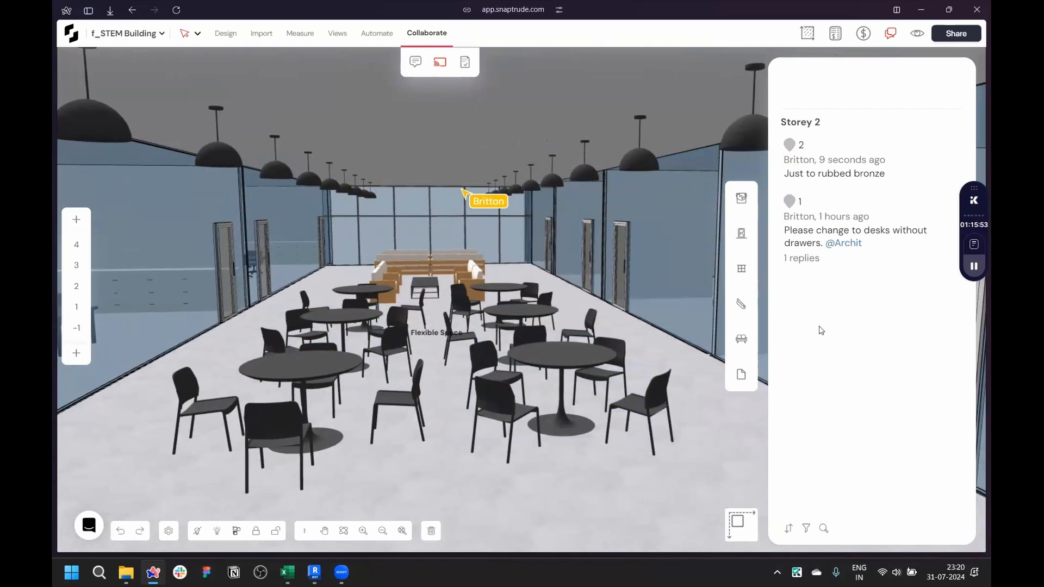
{"action": "left_click", "coordinate": [827, 173]}
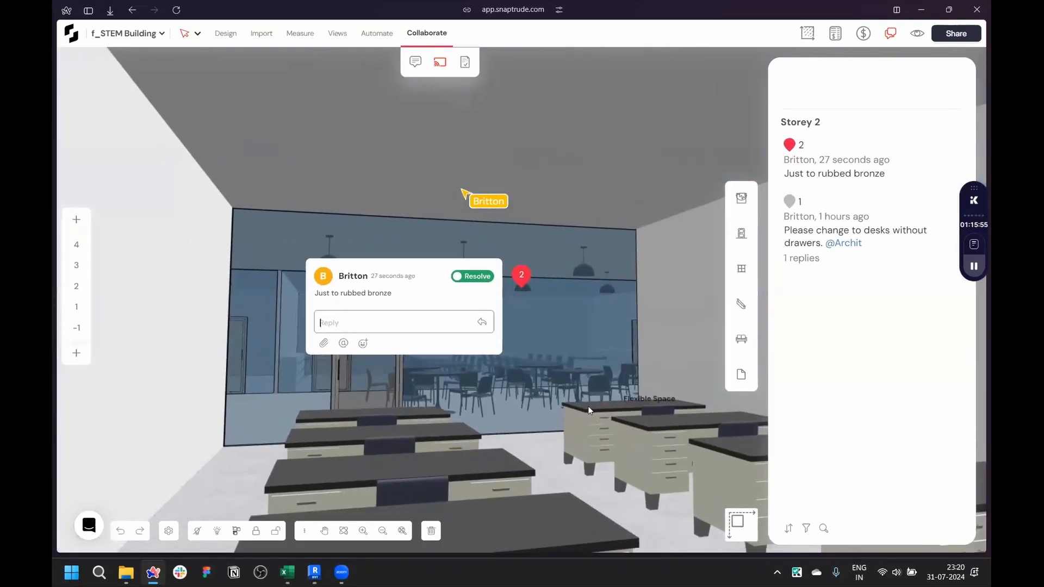
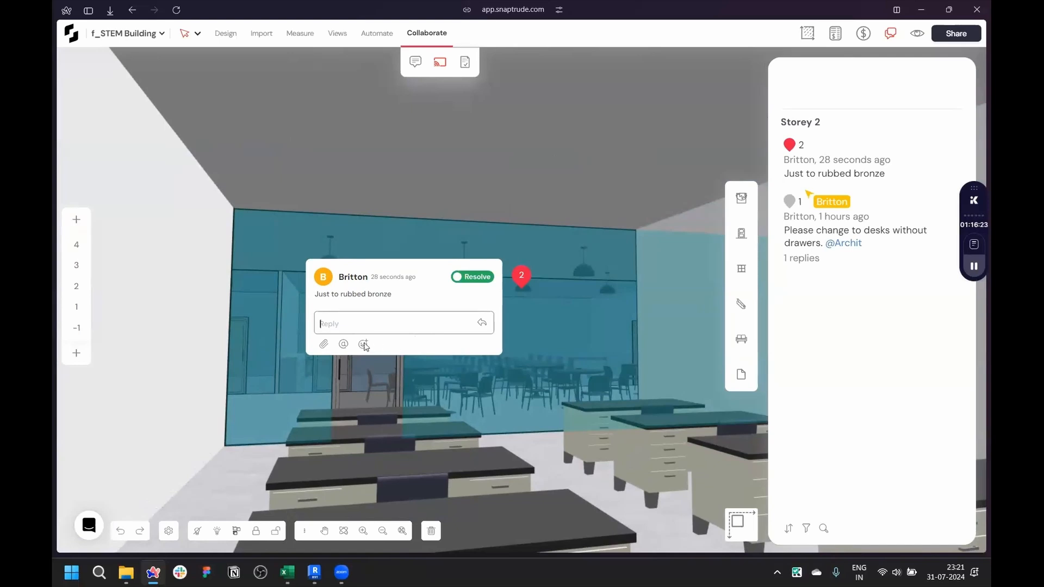
- Reply to the rubbed bronze comment with a thumbs-up emoji and resolve it
{"action": "left_click", "coordinate": [364, 344]}
{"action": "left_click", "coordinate": [378, 239]}
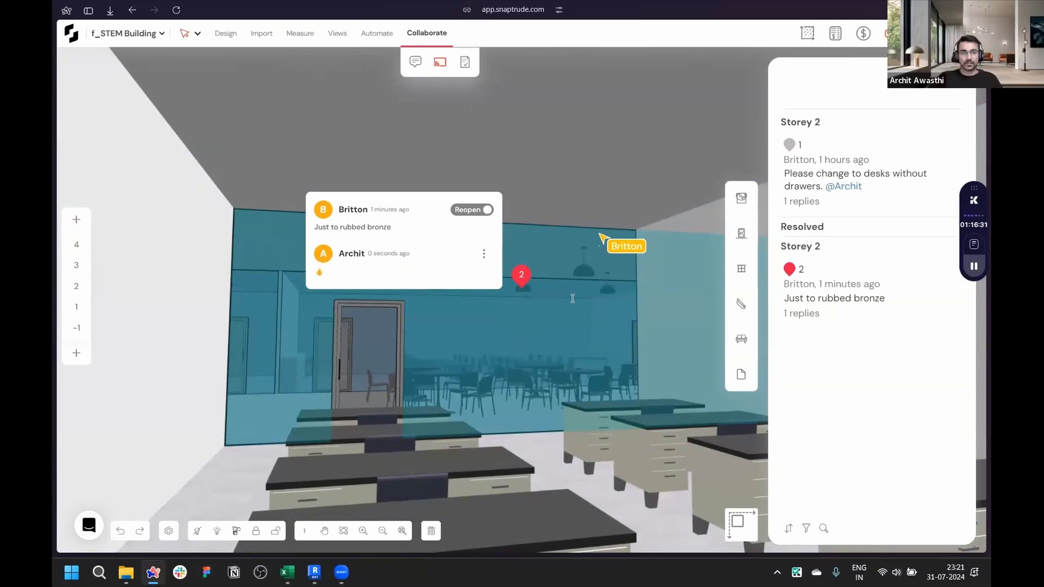
- Orbit to an exterior view of the whole building and save it as a view snapshot
{"action": "left_click", "coordinate": [517, 307]}
{"action": "right_click_drag", "start_coordinate": [518, 308], "coordinate": [559, 326]}
{"action": "scroll", "coordinate": [559, 327], "scroll_direction": "down", "scroll_amount": 8}
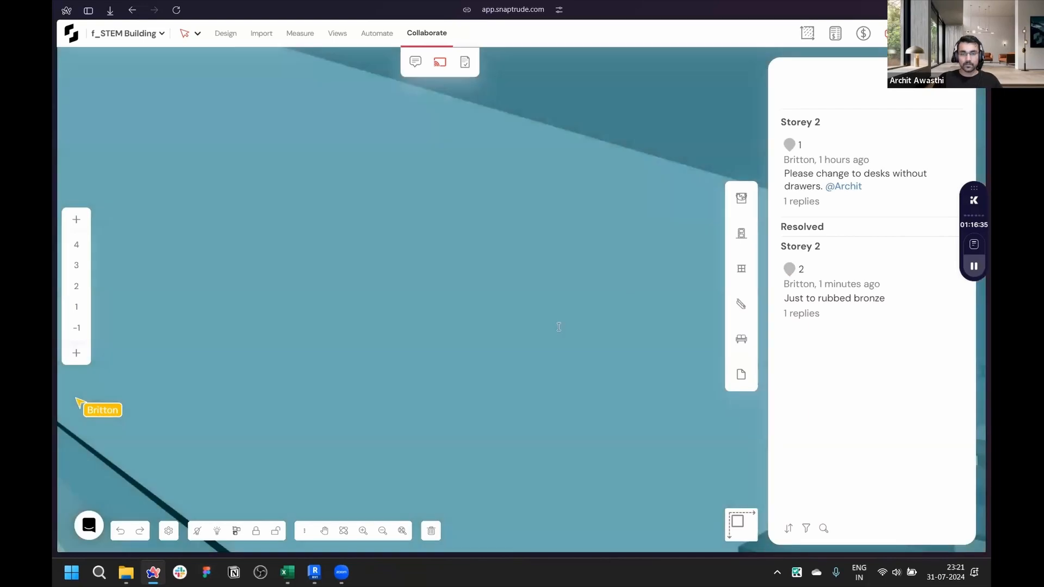
{"action": "scroll", "coordinate": [559, 327], "scroll_direction": "down", "scroll_amount": 10}
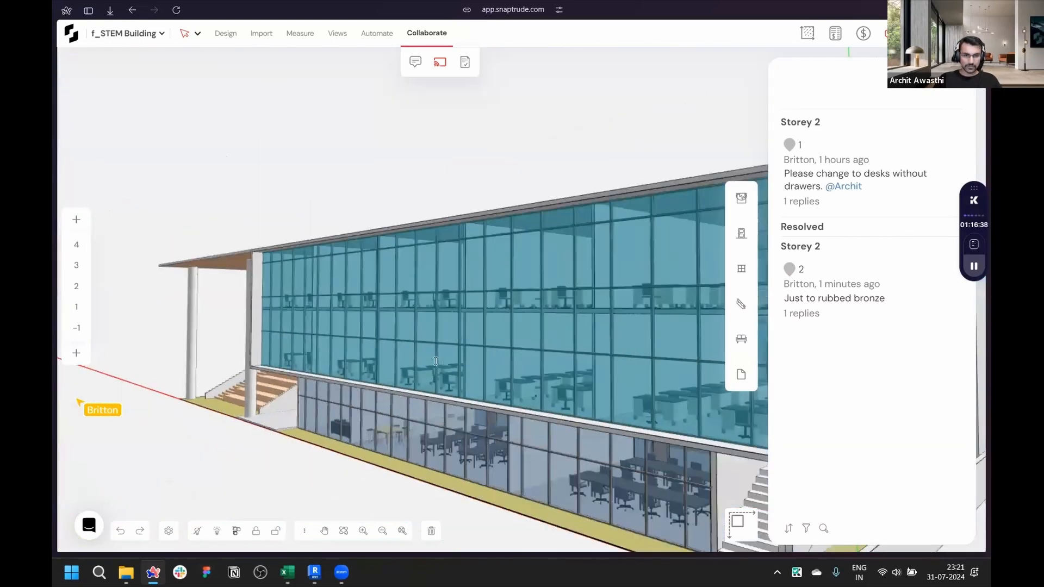
{"action": "scroll", "coordinate": [435, 361], "scroll_direction": "down", "scroll_amount": 3}
{"action": "right_click_drag", "start_coordinate": [435, 361], "coordinate": [441, 388]}
{"action": "scroll", "coordinate": [440, 388], "scroll_direction": "down", "scroll_amount": 2}
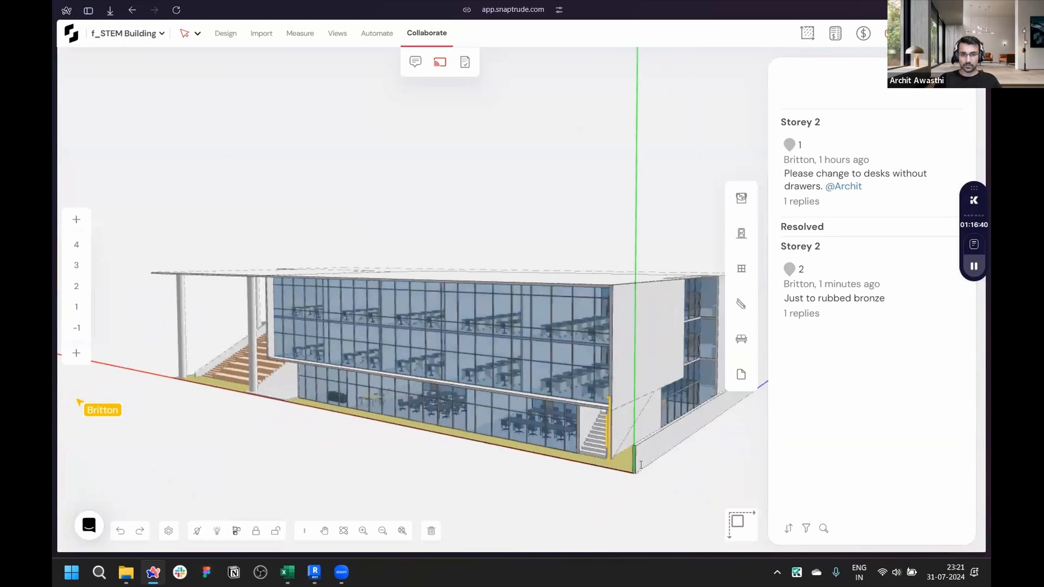
{"action": "left_click", "coordinate": [820, 142]}
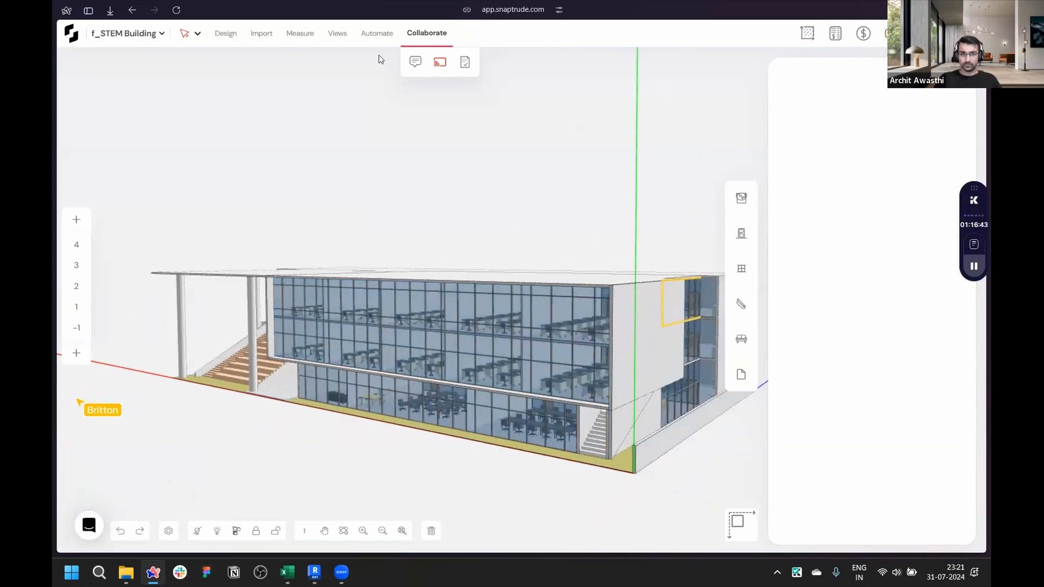
{"action": "left_click", "coordinate": [338, 33]}
{"action": "right_click_drag", "start_coordinate": [448, 263], "coordinate": [622, 461]}
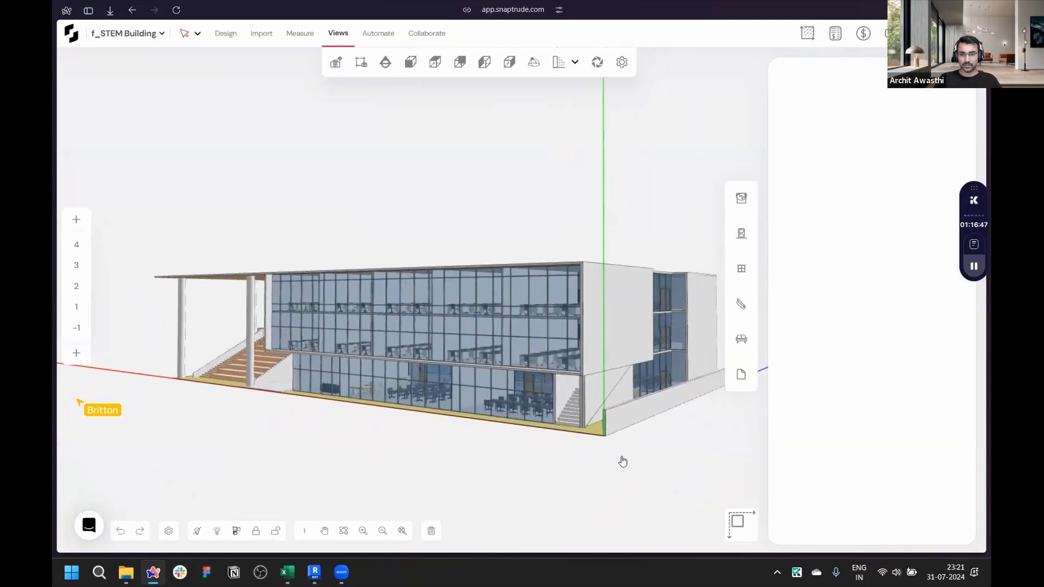
{"action": "right_click_drag", "start_coordinate": [270, 179], "coordinate": [620, 359]}
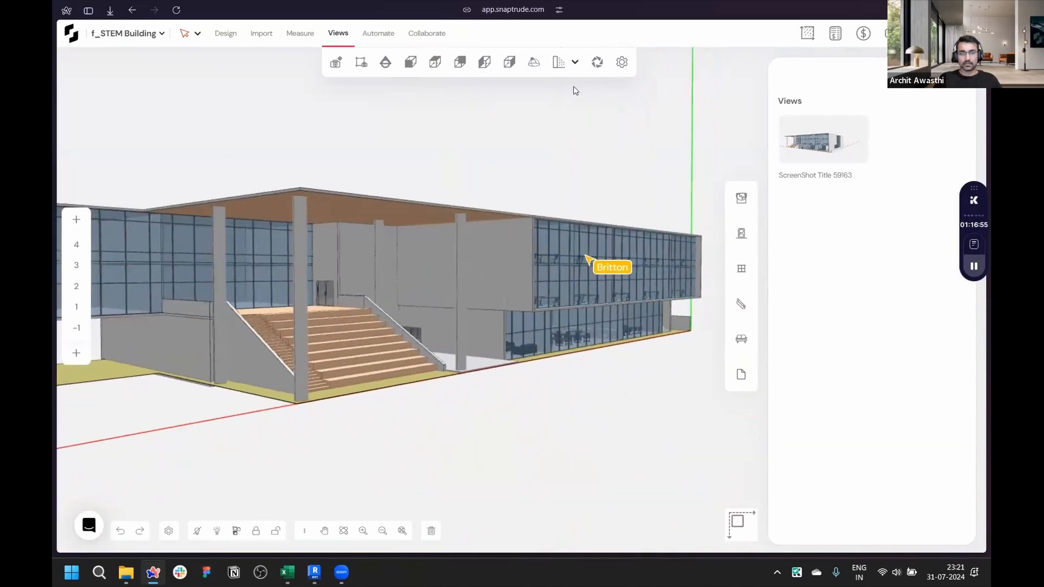
- Turn on shadow analysis and set the shadow date to 8 June at 05:00
{"action": "left_click", "coordinate": [558, 63]}
{"action": "left_click", "coordinate": [575, 62]}
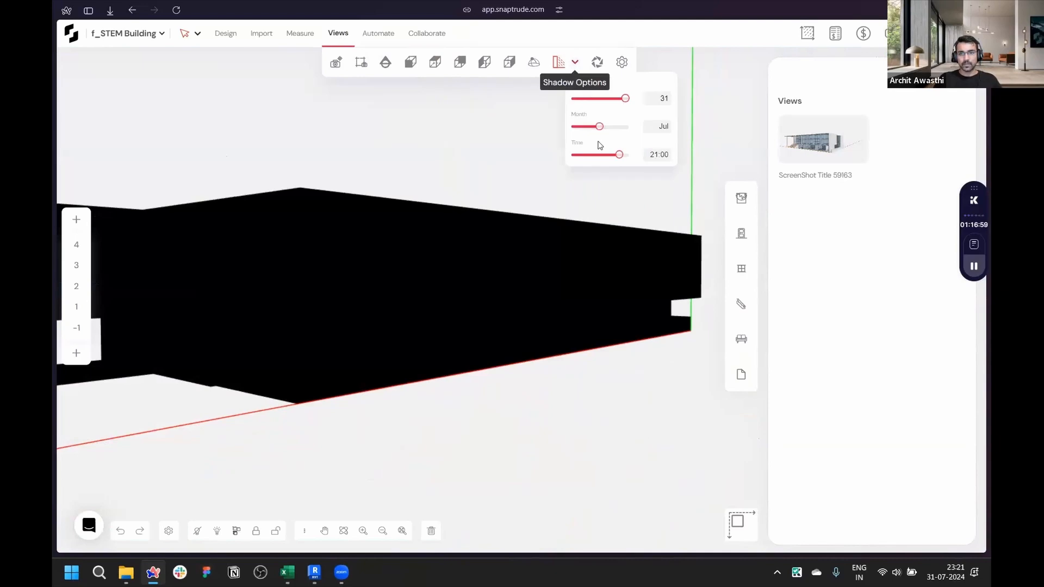
{"action": "left_click", "coordinate": [592, 155]}
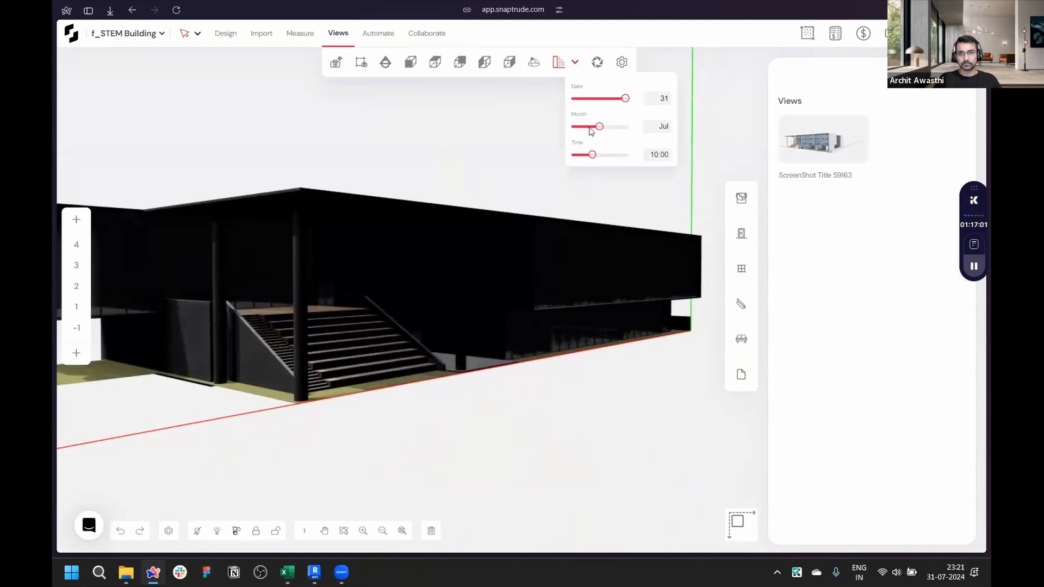
{"action": "left_click", "coordinate": [581, 98]}
{"action": "mouse_move", "coordinate": [600, 126]}
{"action": "left_mouse_down"}
{"action": "mouse_move", "coordinate": [611, 156]}
{"action": "mouse_move", "coordinate": [583, 159]}
{"action": "left_mouse_up"}
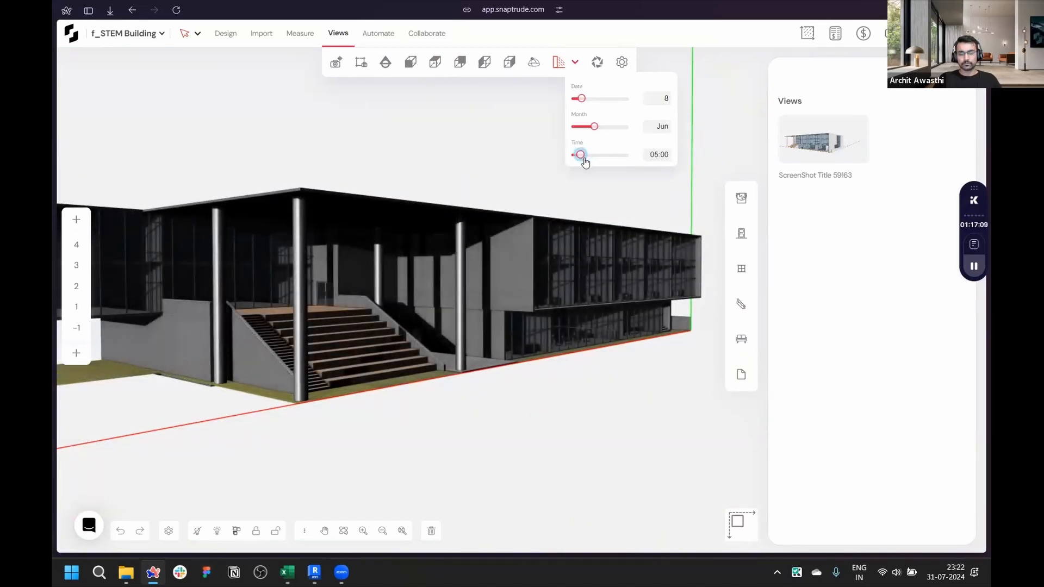
{"action": "right_click_drag", "start_coordinate": [564, 388], "coordinate": [540, 391]}
{"action": "middle_click_drag", "start_coordinate": [638, 405], "coordinate": [673, 409]}
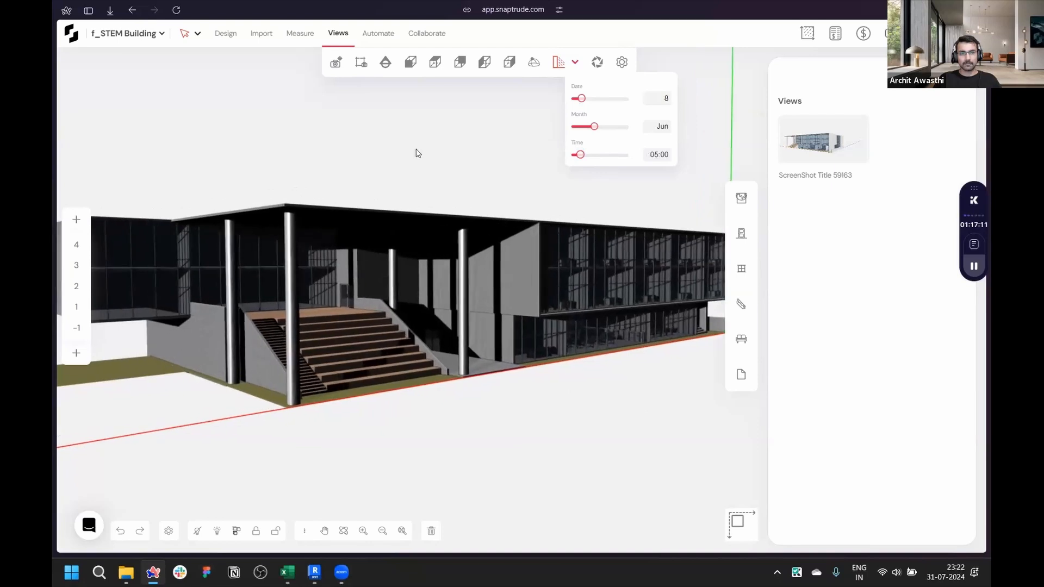
- Save the shadowed view as a snapshot, then switch shadow analysis off
{"action": "left_click", "coordinate": [359, 63]}
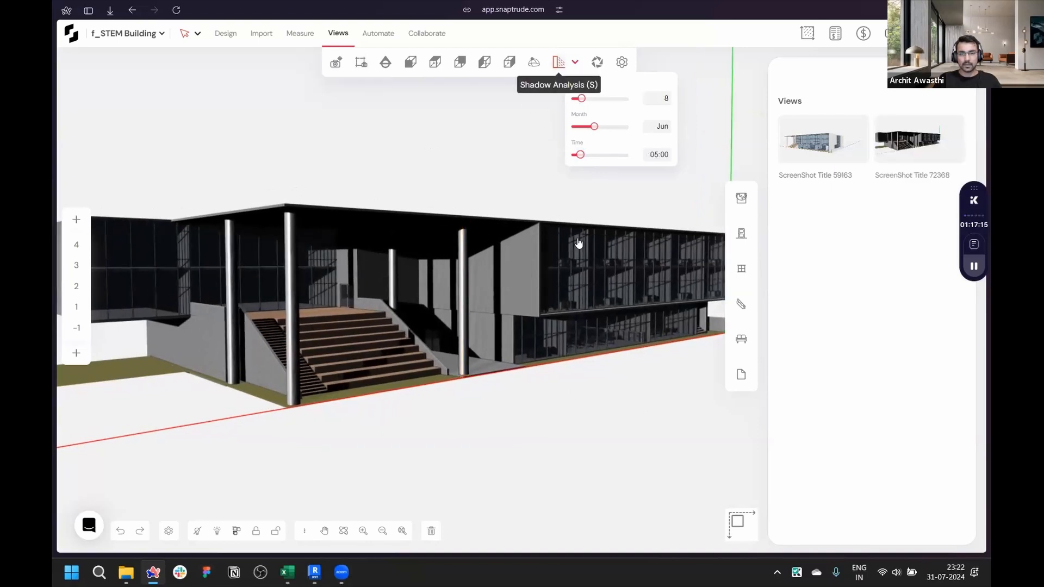
{"action": "key", "text": "s"}
{"action": "right_click_drag", "start_coordinate": [548, 389], "coordinate": [224, 377]}
{"action": "middle_click_drag", "start_coordinate": [628, 394], "coordinate": [582, 392]}
{"action": "scroll", "coordinate": [579, 394], "scroll_direction": "up", "scroll_amount": 4}
{"action": "right_click_drag", "start_coordinate": [578, 394], "coordinate": [511, 366]}
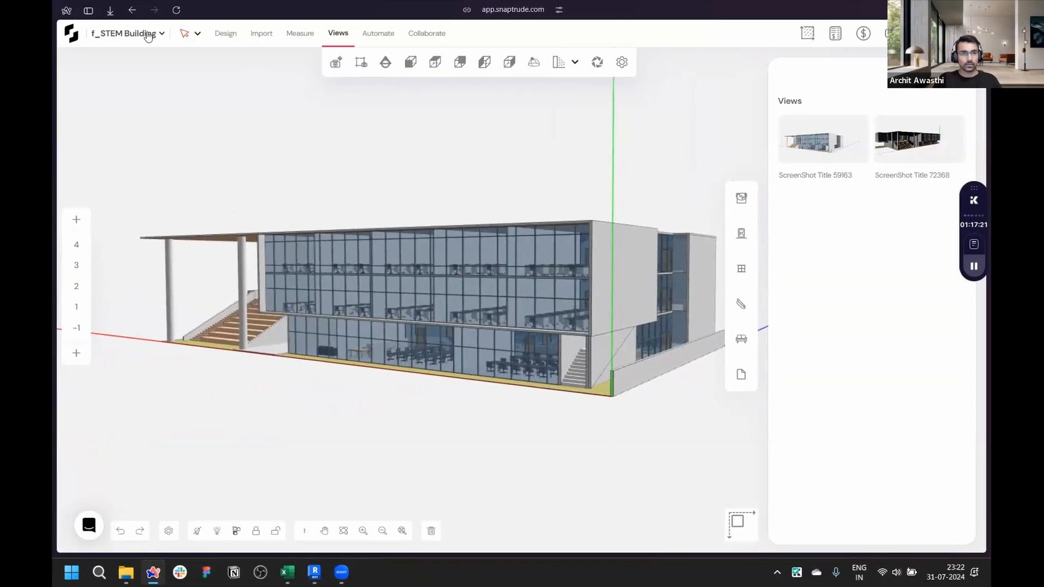
- Export the model as a Revit export .trude file named f_STEM Building
{"action": "left_click", "coordinate": [147, 34]}
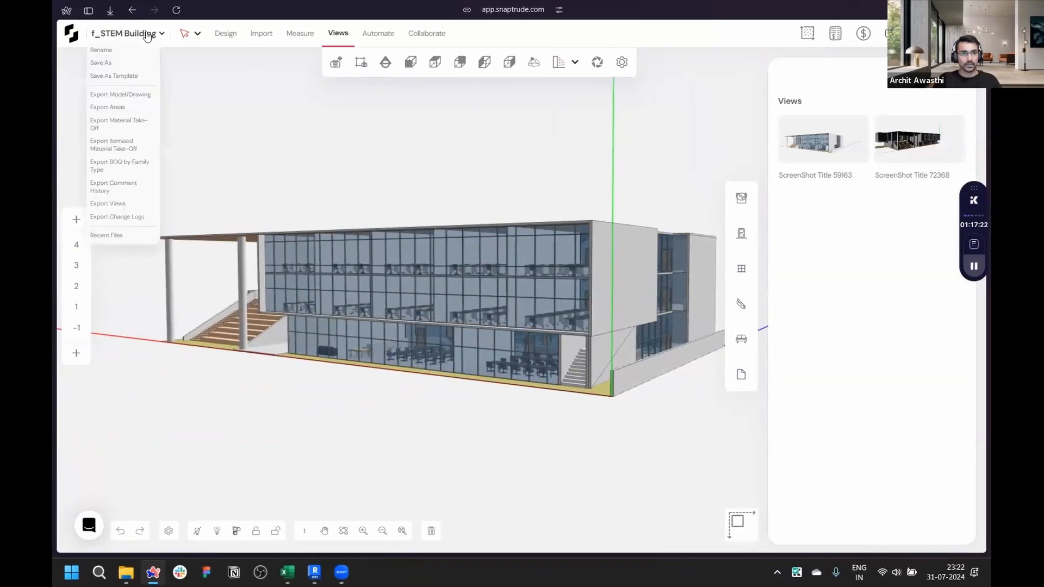
{"action": "left_click", "coordinate": [117, 99]}
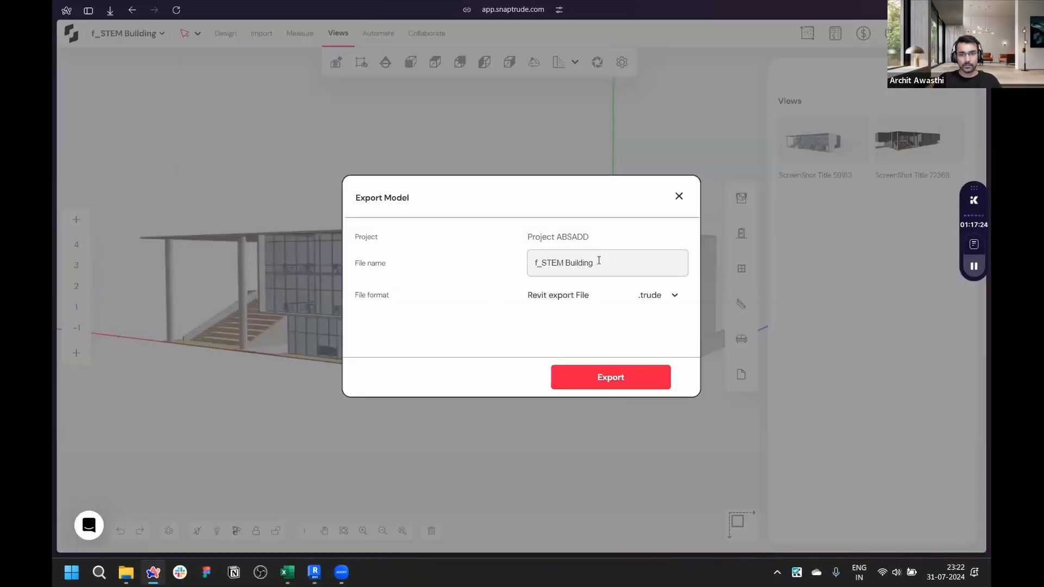
{"action": "left_click", "coordinate": [632, 383]}
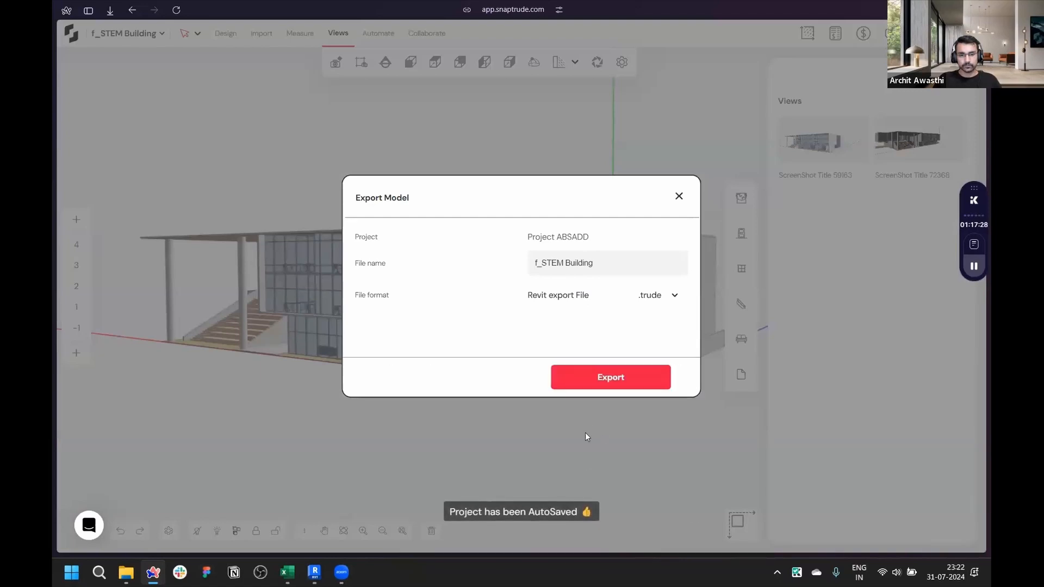
{"action": "left_click", "coordinate": [679, 197]}
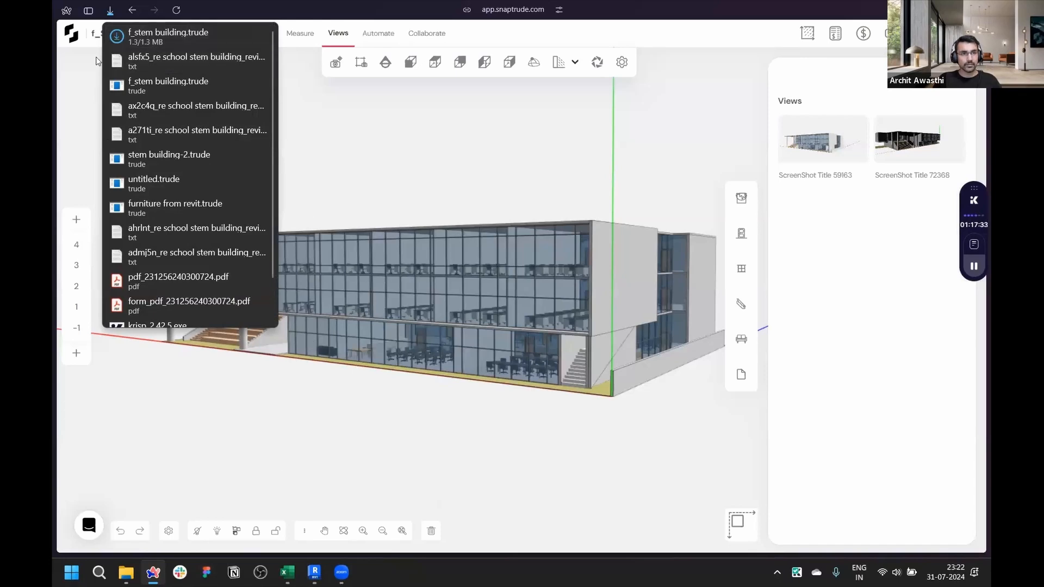
- Switch to Revit and create a new blank project
{"action": "key", "text": "alt+Tab"}
{"action": "left_click", "coordinate": [66, 24]}
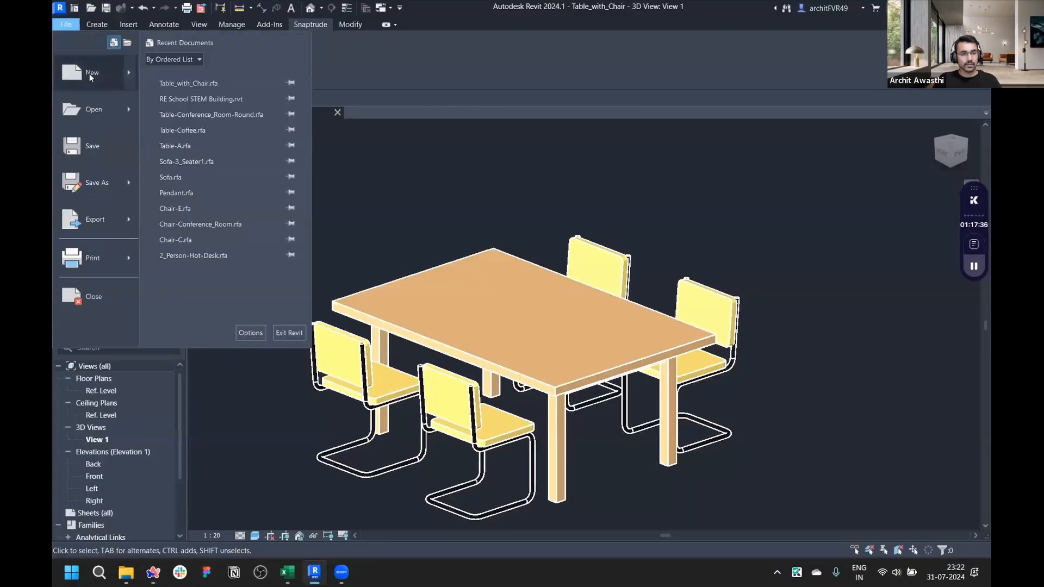
{"action": "left_click", "coordinate": [91, 77]}
{"action": "left_click", "coordinate": [464, 259]}
{"action": "left_click", "coordinate": [466, 284]}
{"action": "left_click", "coordinate": [484, 327]}
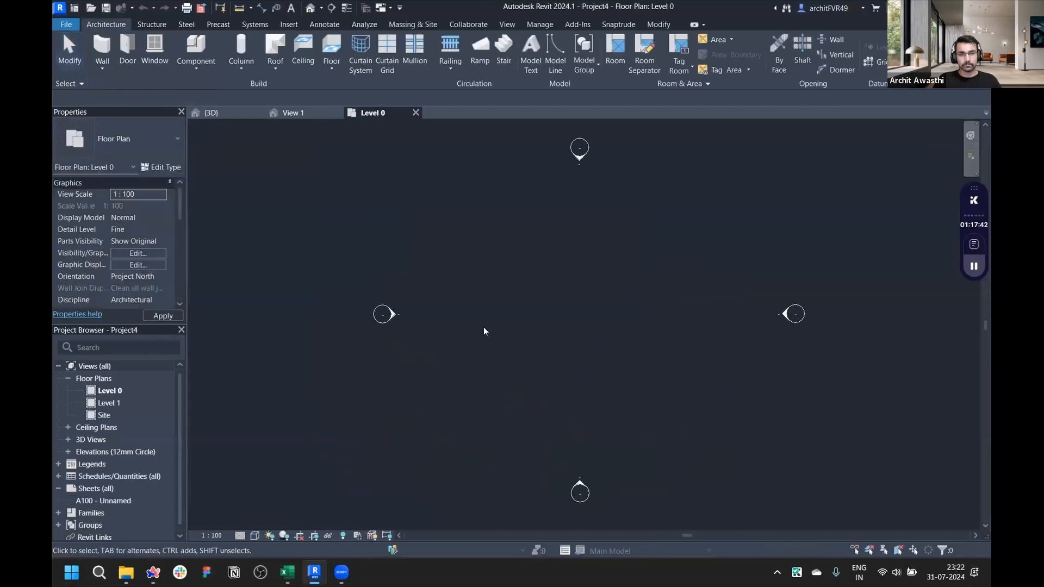
- Reconcile the downloaded f_STEM Building.trude file into the Revit project through Snaptrude Manager
{"action": "left_click", "coordinate": [619, 24]}
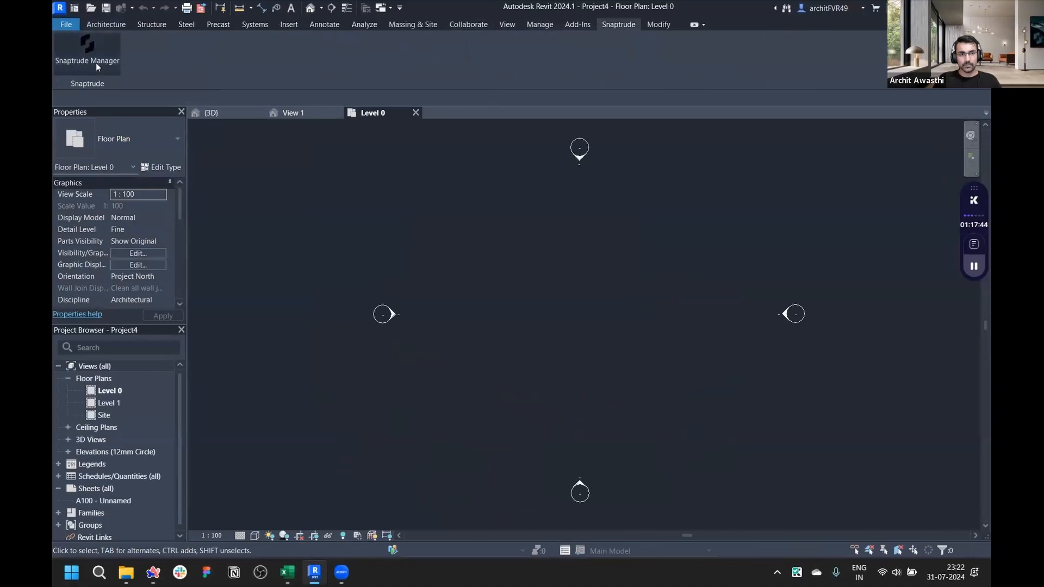
{"action": "left_click", "coordinate": [97, 64]}
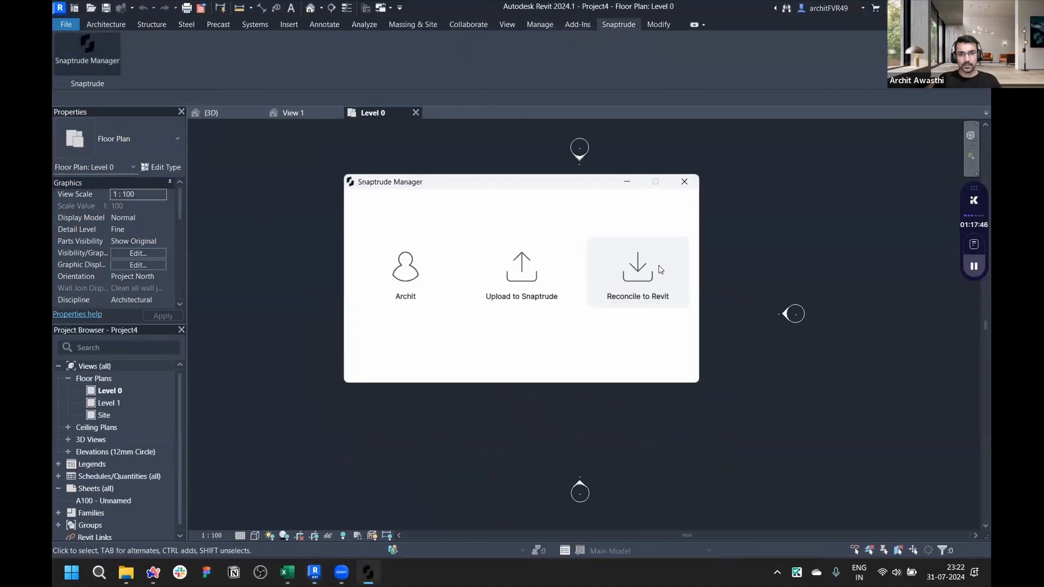
{"action": "left_click", "coordinate": [669, 270]}
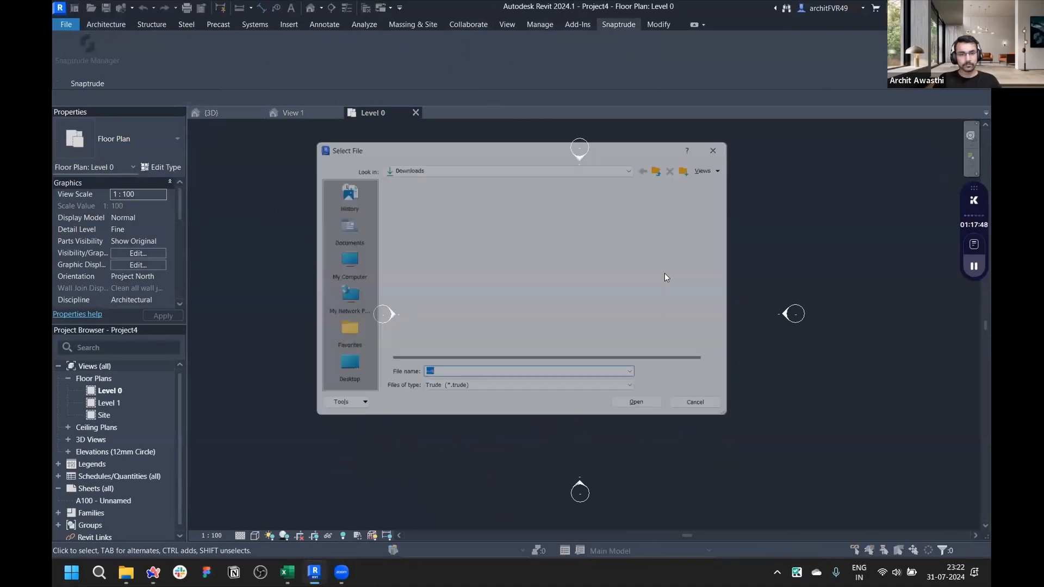
{"action": "left_click", "coordinate": [429, 214]}
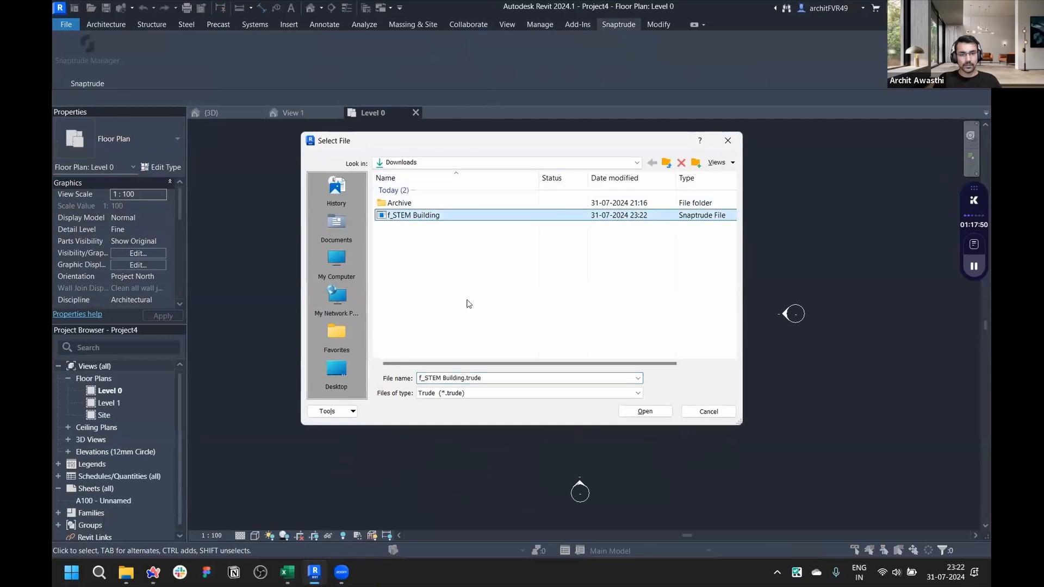
{"action": "left_click", "coordinate": [651, 413]}
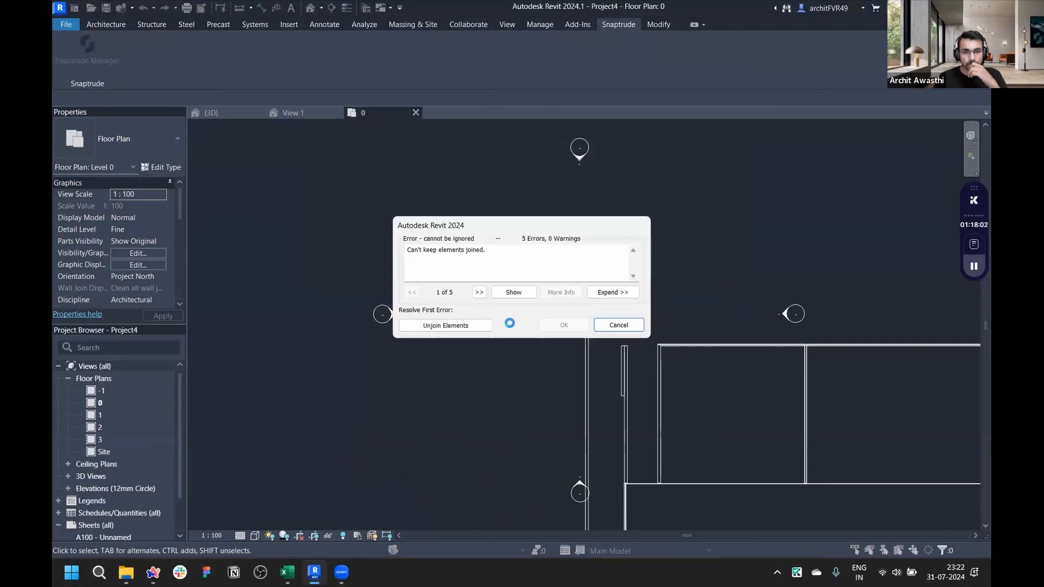
- Resolve the import errors by unjoining elements and deleting the failing elements
{"action": "left_click", "coordinate": [453, 329]}
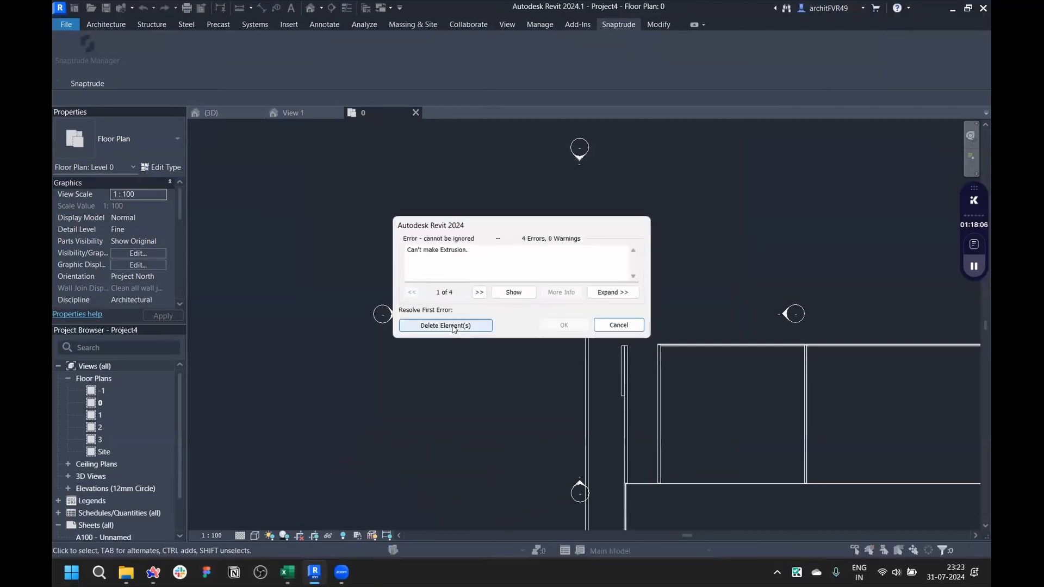
{"action": "left_click", "coordinate": [451, 325]}
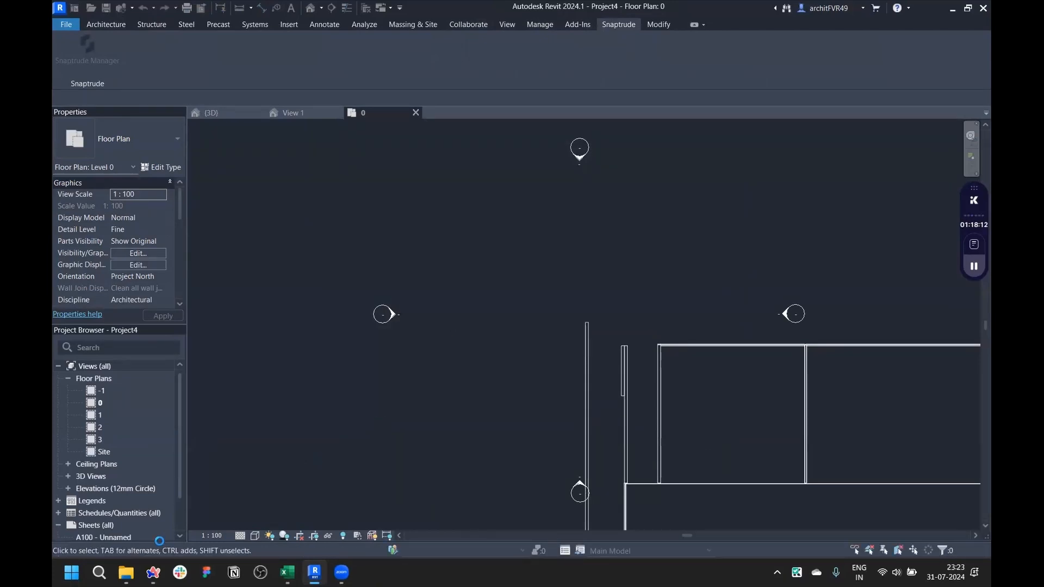
- Check the Downloads folder in File Explorer for the exported trude file
{"action": "mouse_move", "coordinate": [130, 571]}
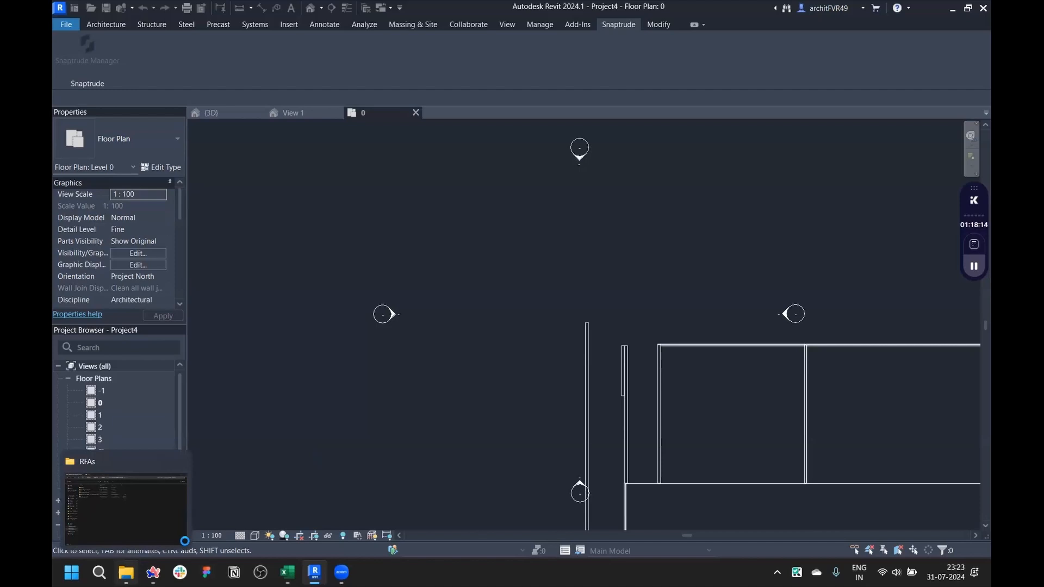
{"action": "left_click", "coordinate": [125, 572]}
{"action": "left_click", "coordinate": [366, 11]}
{"action": "left_click", "coordinate": [103, 175]}
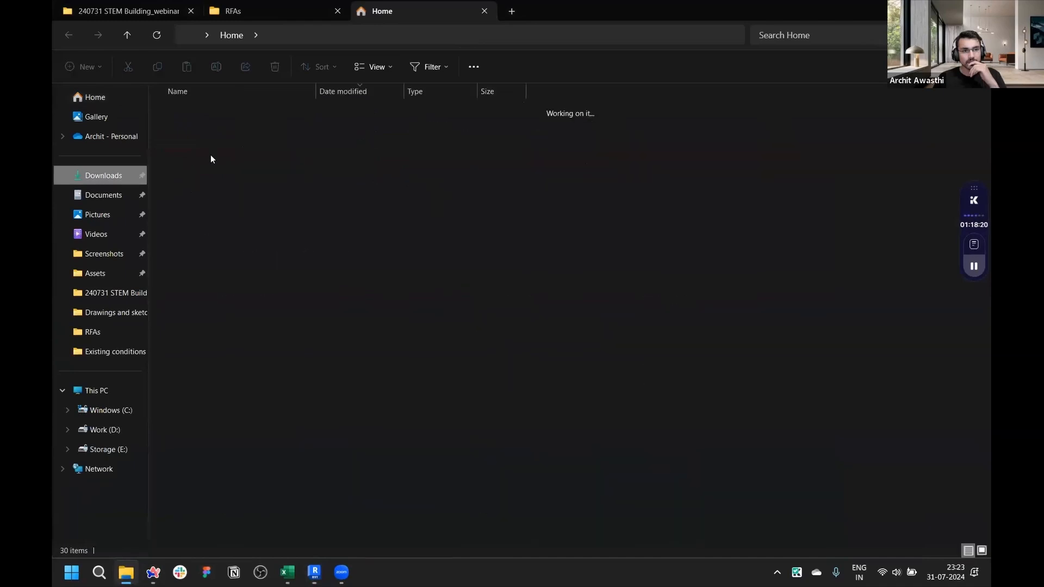
{"action": "left_click", "coordinate": [211, 131]}
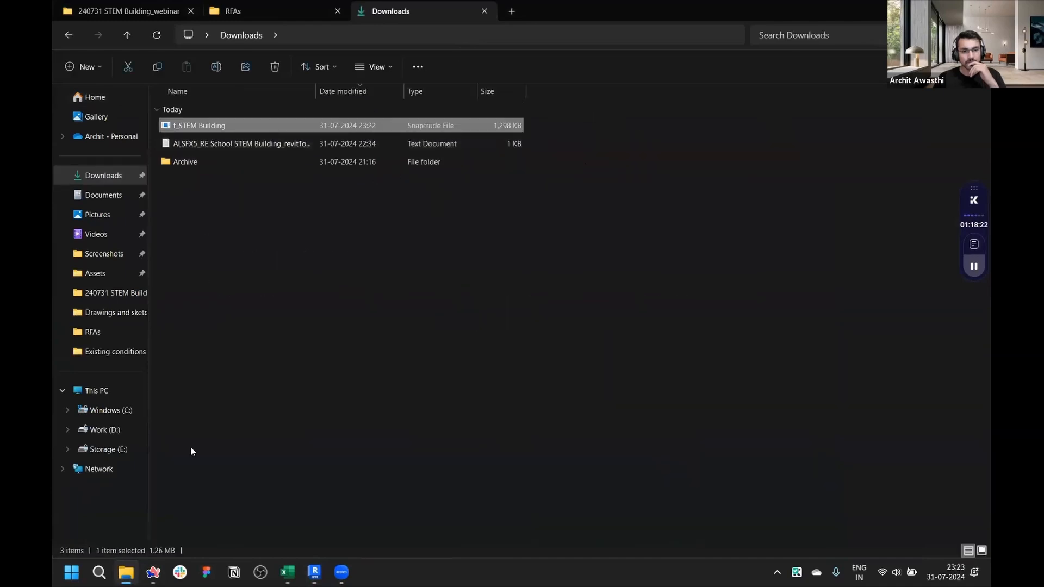
- Return to Revit, delete the remaining error elements and close the import status dialog
{"action": "left_click", "coordinate": [315, 572]}
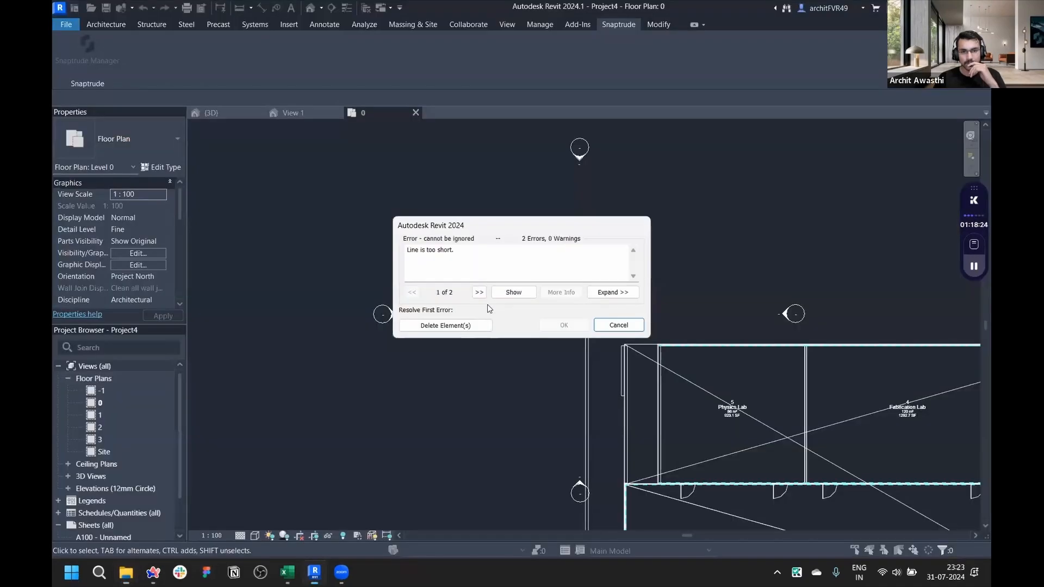
{"action": "left_click", "coordinate": [471, 325]}
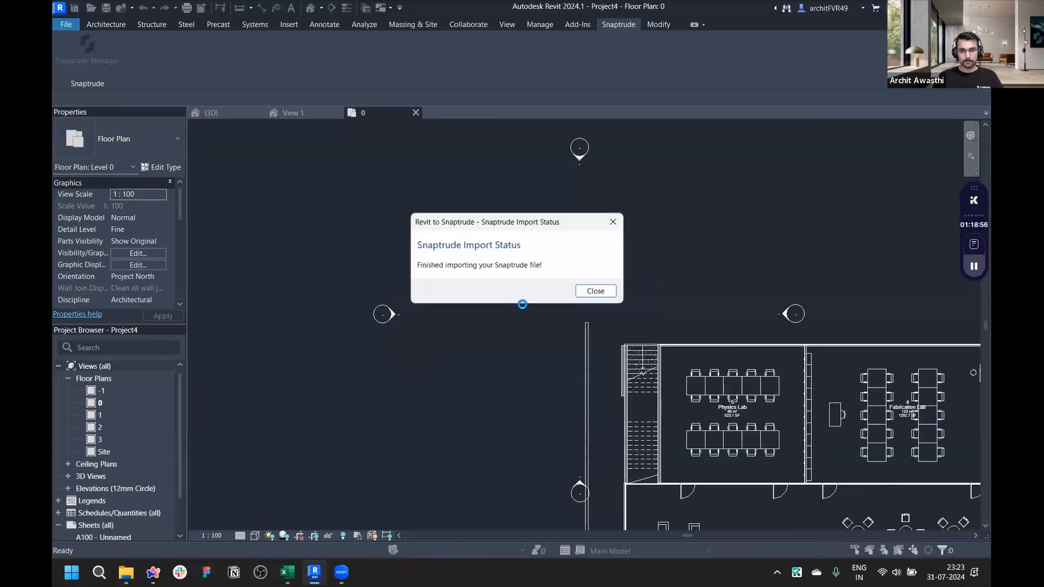
{"action": "left_click", "coordinate": [580, 291]}
- Save the imported Revit project as Project4 in Downloads
{"action": "scroll", "coordinate": [636, 392], "scroll_direction": "up", "scroll_amount": 2}
{"action": "scroll", "coordinate": [618, 415], "scroll_direction": "down", "scroll_amount": 1}
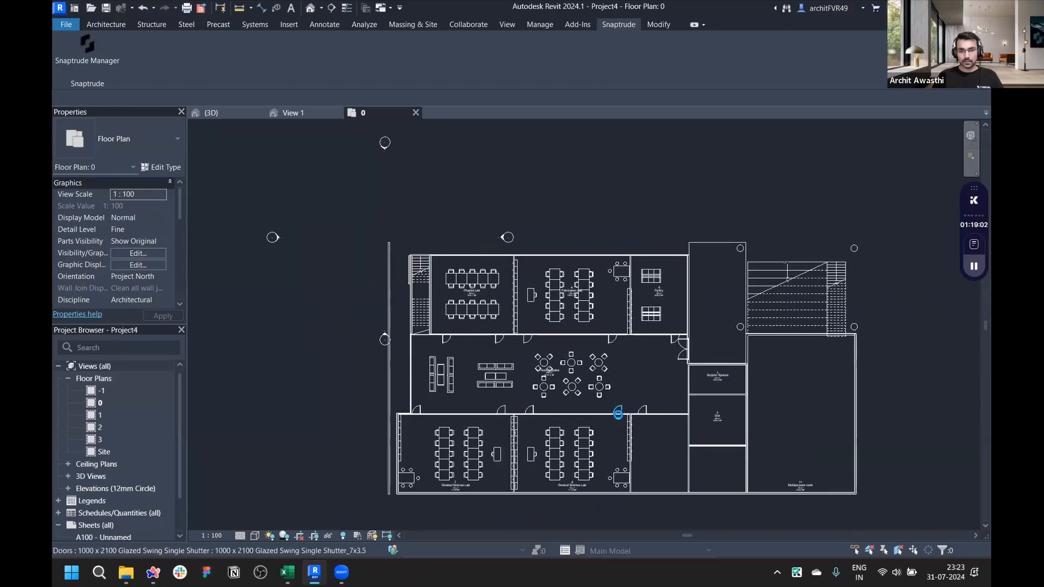
{"action": "scroll", "coordinate": [618, 414], "scroll_direction": "up", "scroll_amount": 2}
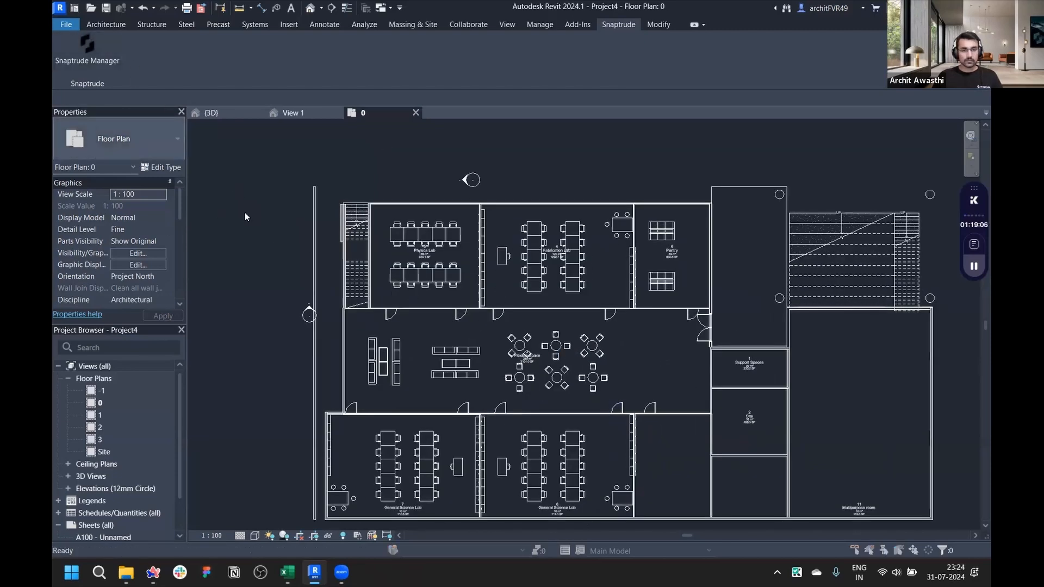
{"action": "key", "text": "ctrl+s"}
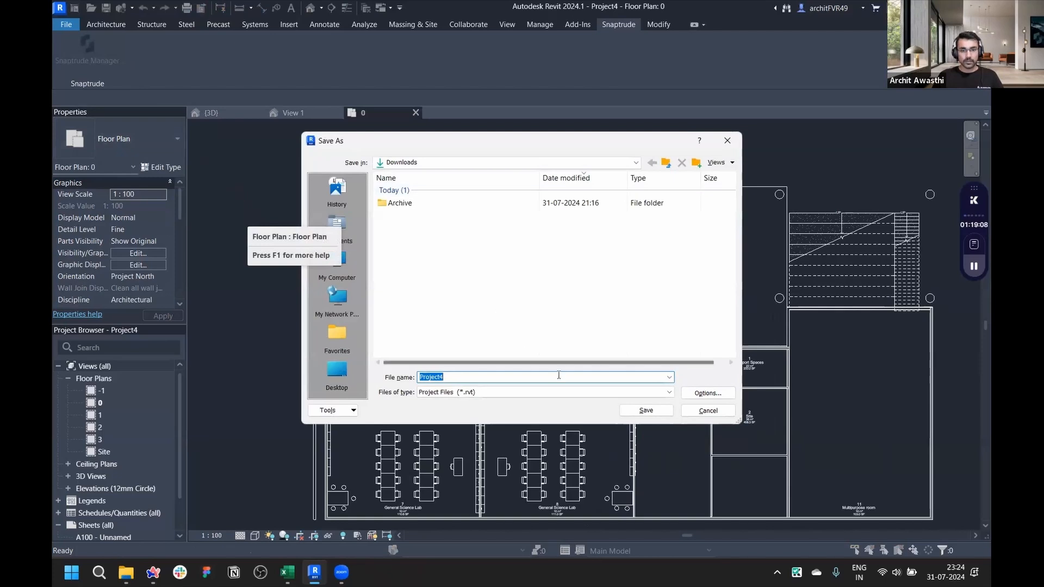
{"action": "left_click", "coordinate": [645, 410]}
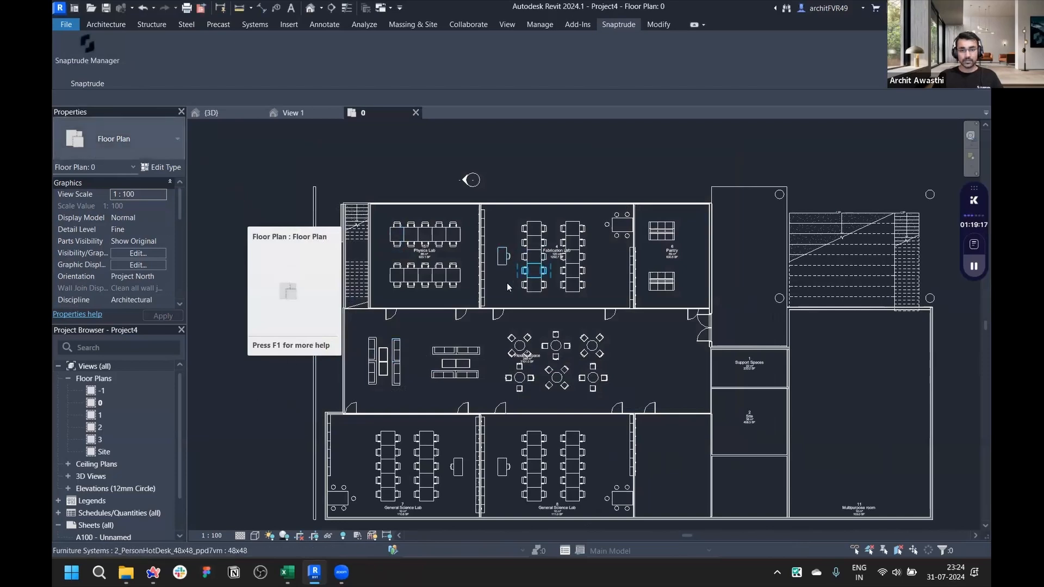
- Inspect the imported level 0 floor plan, zooming into the labs, pantry and furniture layout
{"action": "scroll", "coordinate": [384, 278], "scroll_direction": "up", "scroll_amount": 3}
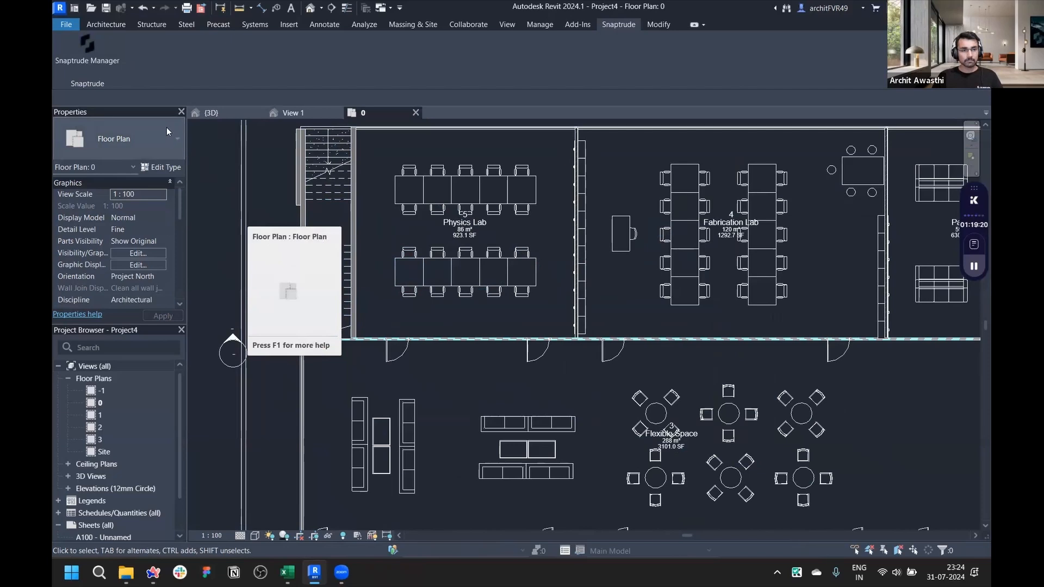
{"action": "scroll", "coordinate": [450, 194], "scroll_direction": "up", "scroll_amount": 3}
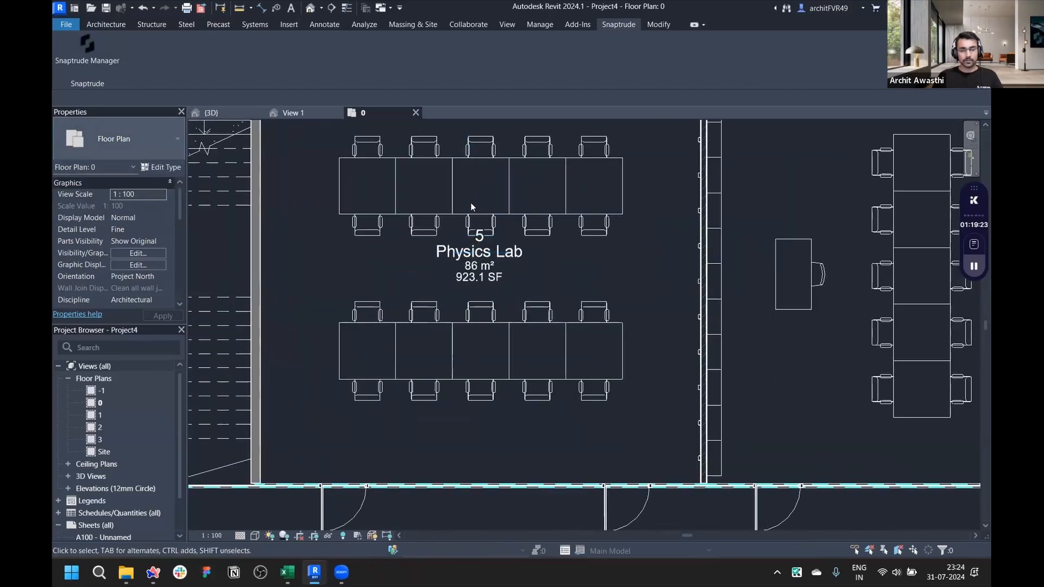
{"action": "scroll", "coordinate": [470, 202], "scroll_direction": "down", "scroll_amount": 5}
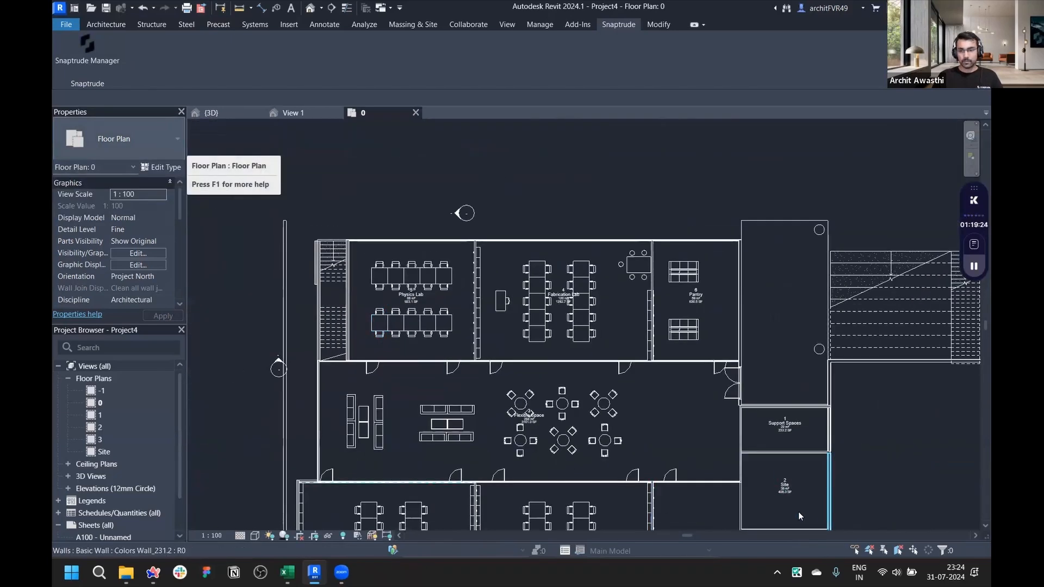
{"action": "scroll", "coordinate": [609, 374], "scroll_direction": "up", "scroll_amount": 5}
{"action": "left_click", "coordinate": [579, 281]}
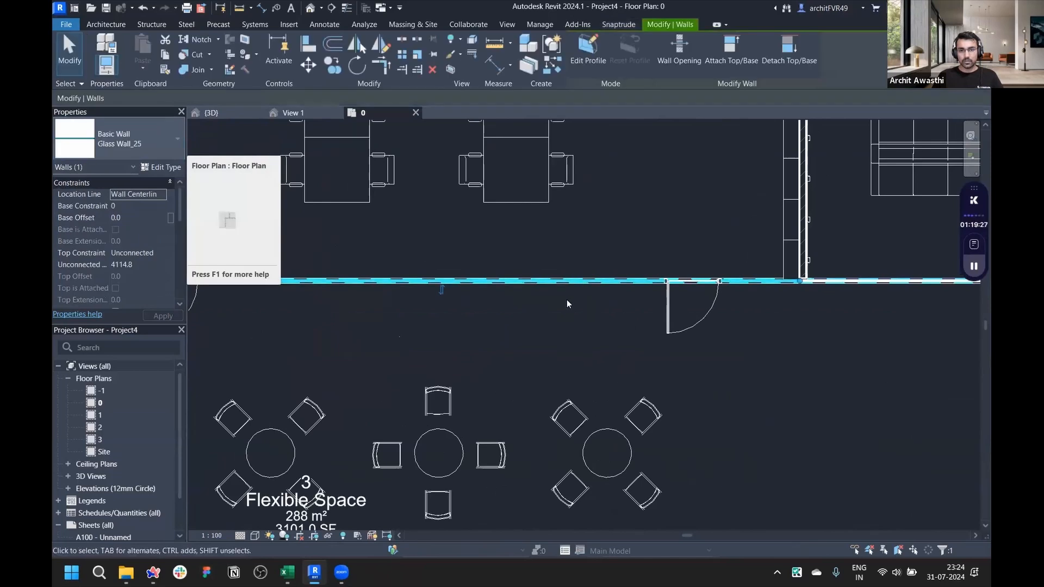
{"action": "scroll", "coordinate": [527, 373], "scroll_direction": "down", "scroll_amount": 4}
{"action": "scroll", "coordinate": [636, 310], "scroll_direction": "up", "scroll_amount": 4}
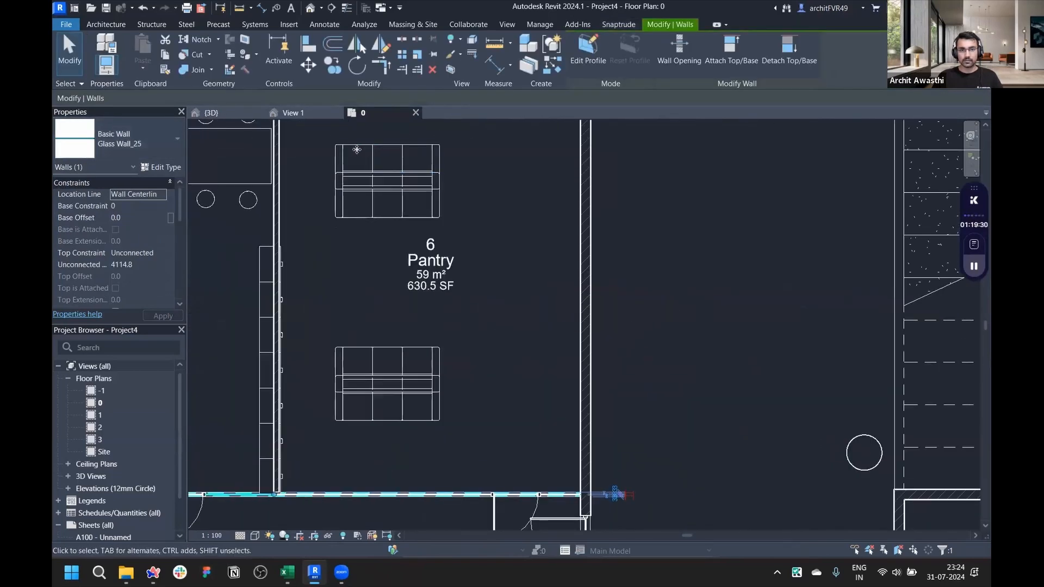
- Open the default 3D view and orbit around the imported building to review floors and furniture
{"action": "left_click", "coordinate": [123, 476]}
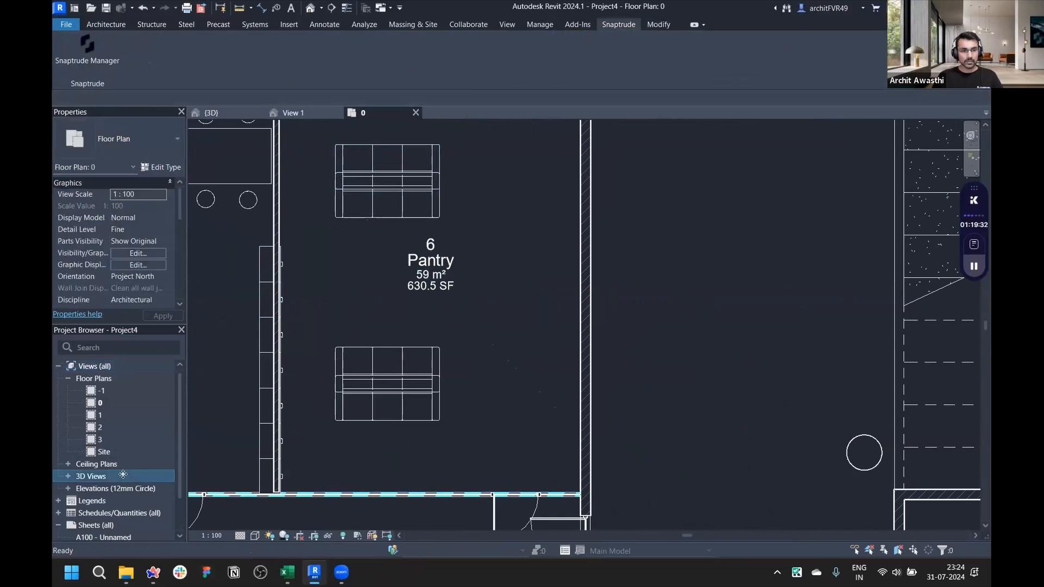
{"action": "left_click", "coordinate": [67, 474]}
{"action": "double_click", "coordinate": [105, 488]}
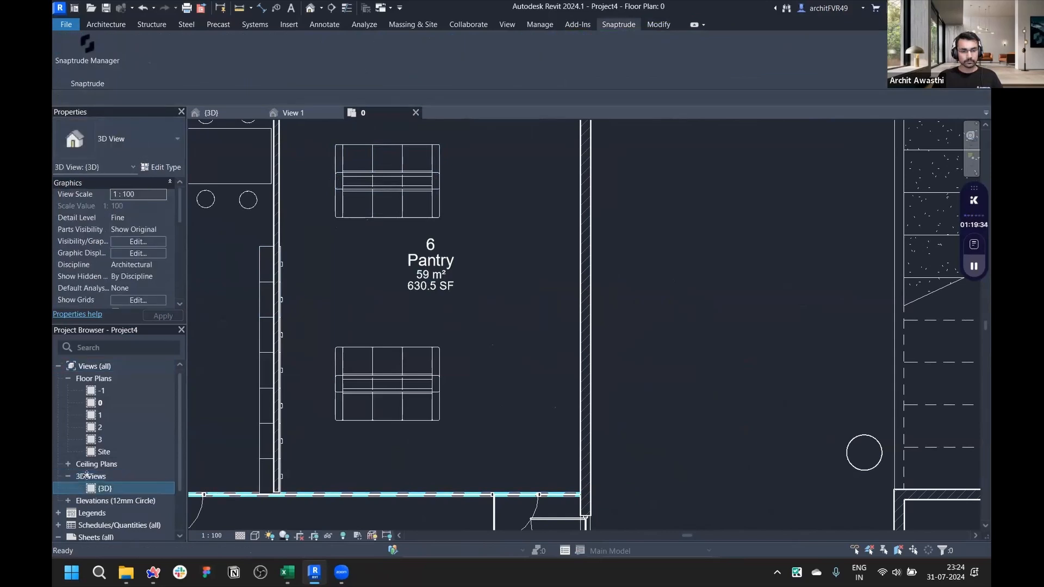
{"action": "middle_click_drag", "start_coordinate": [536, 346], "coordinate": [577, 315]}
{"action": "scroll", "coordinate": [592, 387], "scroll_direction": "up", "scroll_amount": 4}
{"action": "scroll", "coordinate": [620, 371], "scroll_direction": "down", "scroll_amount": 3}
{"action": "scroll", "coordinate": [578, 315], "scroll_direction": "up", "scroll_amount": 3}
{"action": "scroll", "coordinate": [577, 315], "scroll_direction": "up", "scroll_amount": 2}
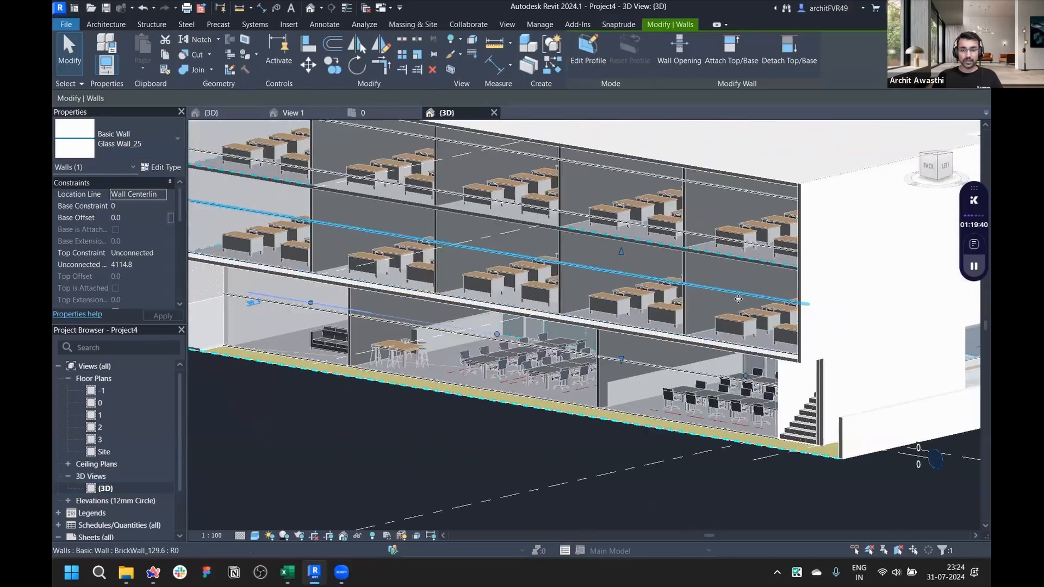
{"action": "scroll", "coordinate": [814, 296], "scroll_direction": "up", "scroll_amount": 3}
{"action": "scroll", "coordinate": [608, 423], "scroll_direction": "down", "scroll_amount": 4}
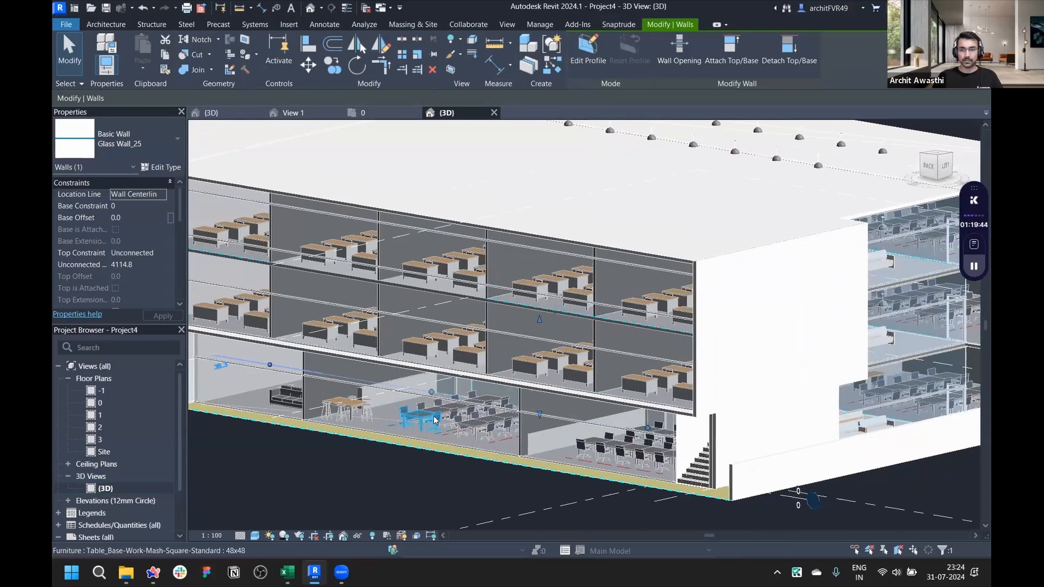
{"action": "scroll", "coordinate": [405, 422], "scroll_direction": "down", "scroll_amount": 3}
{"action": "scroll", "coordinate": [738, 368], "scroll_direction": "up", "scroll_amount": 3}
{"action": "key", "text": "Escape"}
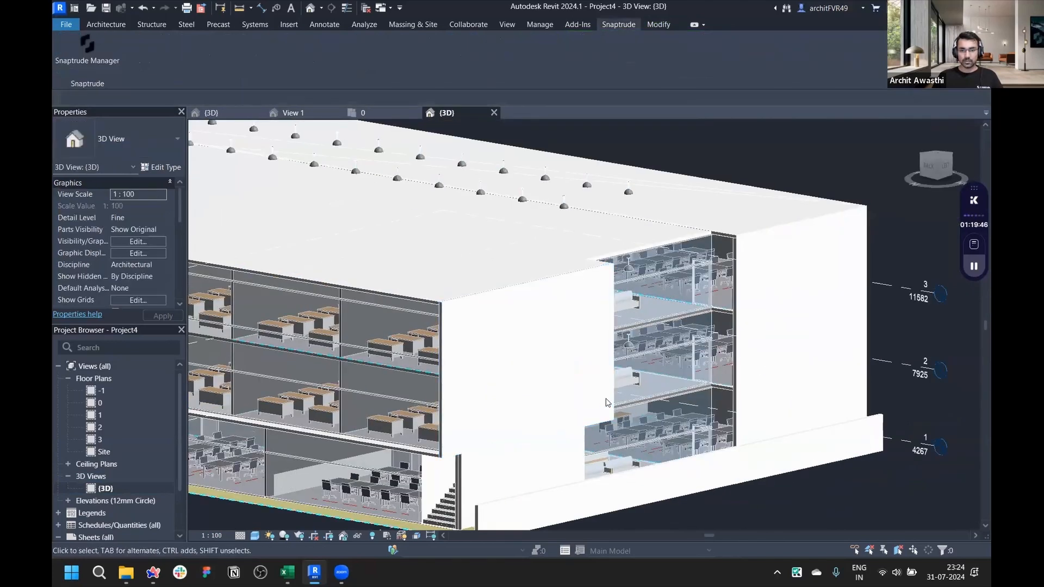
- Select a concrete wall, the foundation slab and the stair in 3D to check their imported properties
{"action": "left_click", "coordinate": [610, 401]}
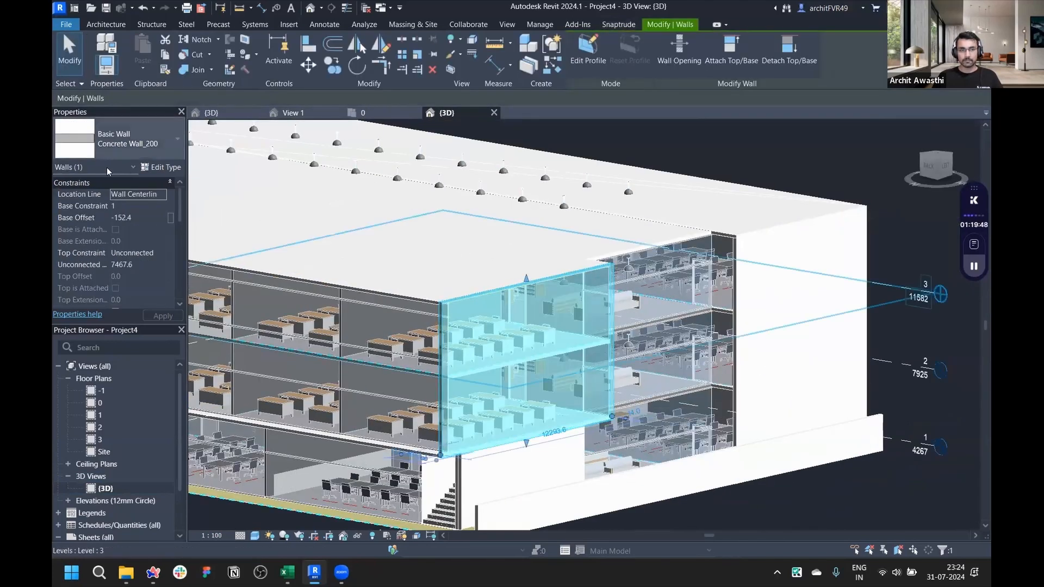
{"action": "scroll", "coordinate": [405, 440], "scroll_direction": "up", "scroll_amount": 3}
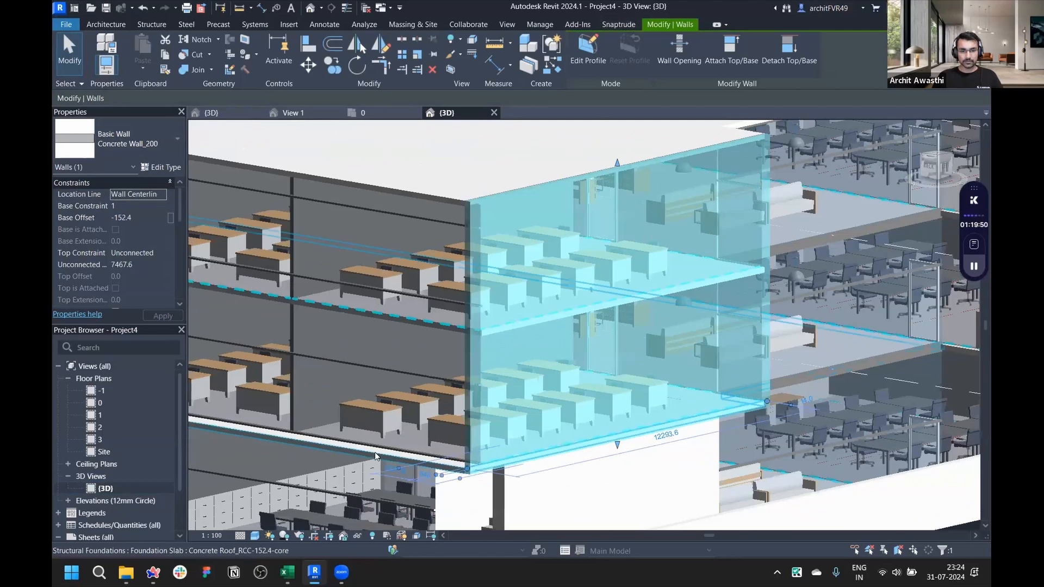
{"action": "left_click", "coordinate": [740, 342]}
{"action": "scroll", "coordinate": [740, 343], "scroll_direction": "up", "scroll_amount": 2}
{"action": "scroll", "coordinate": [752, 325], "scroll_direction": "down", "scroll_amount": 4}
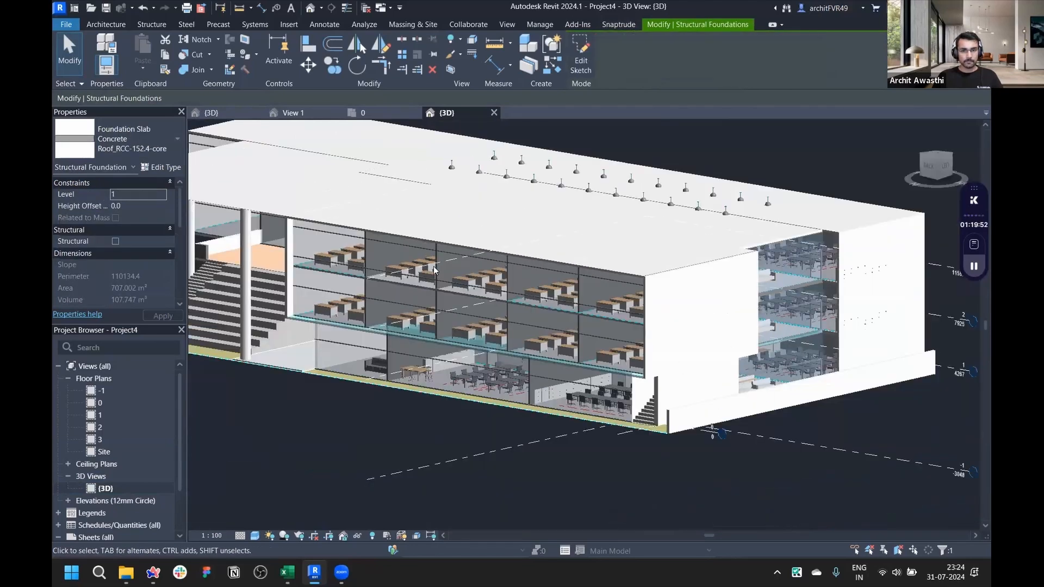
{"action": "scroll", "coordinate": [422, 319], "scroll_direction": "up", "scroll_amount": 4}
{"action": "key", "text": "Escape"}
{"action": "scroll", "coordinate": [422, 319], "scroll_direction": "down", "scroll_amount": 4}
{"action": "scroll", "coordinate": [389, 326], "scroll_direction": "up", "scroll_amount": 4}
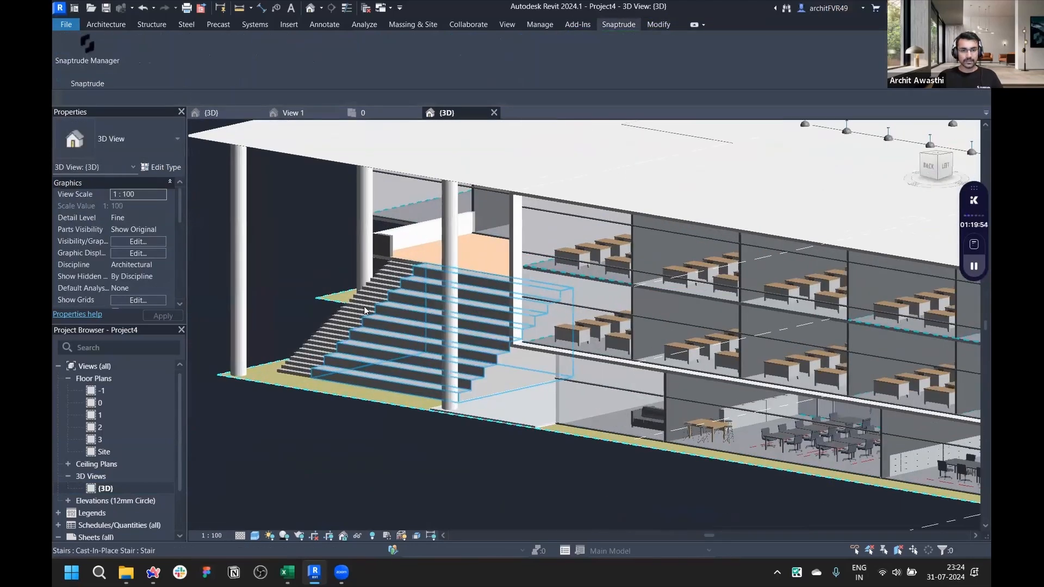
{"action": "left_click", "coordinate": [365, 311]}
{"action": "left_click", "coordinate": [298, 470]}
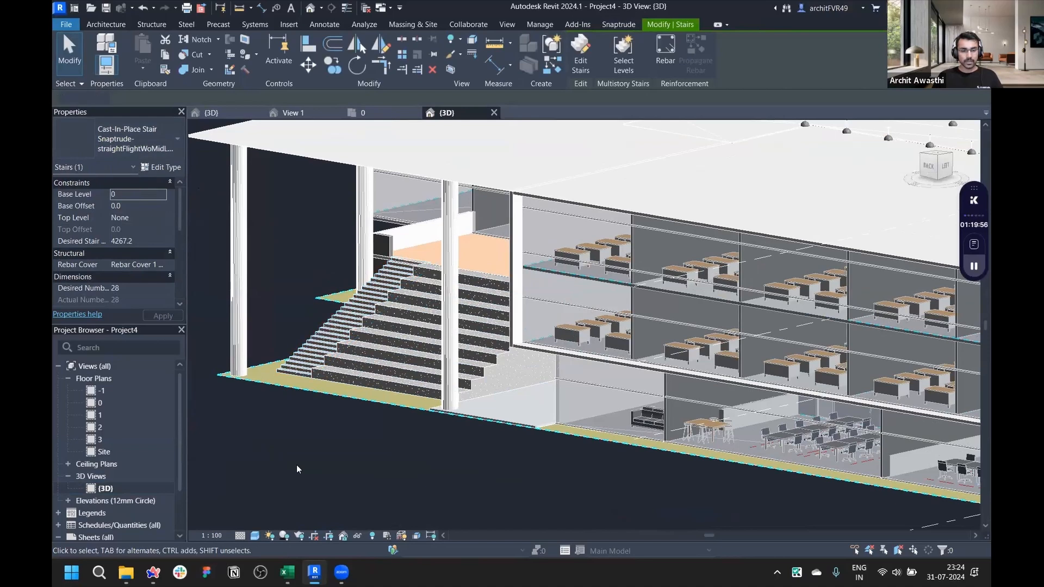
- Switch to File Explorer to check the saved Project4 file in Downloads, then return to Revit
{"action": "key", "text": "alt+Tab"}
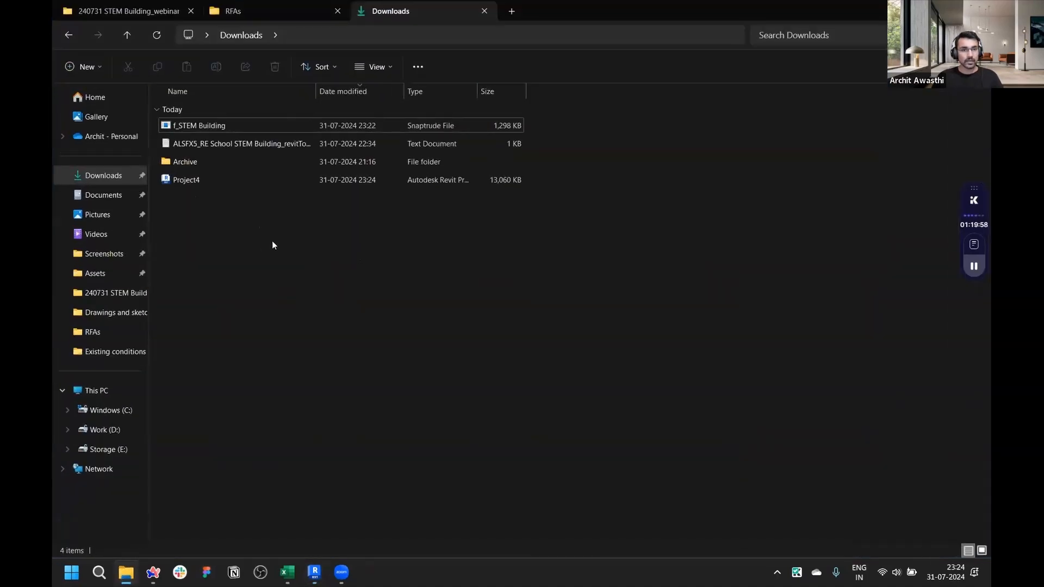
{"action": "left_click", "coordinate": [239, 181]}
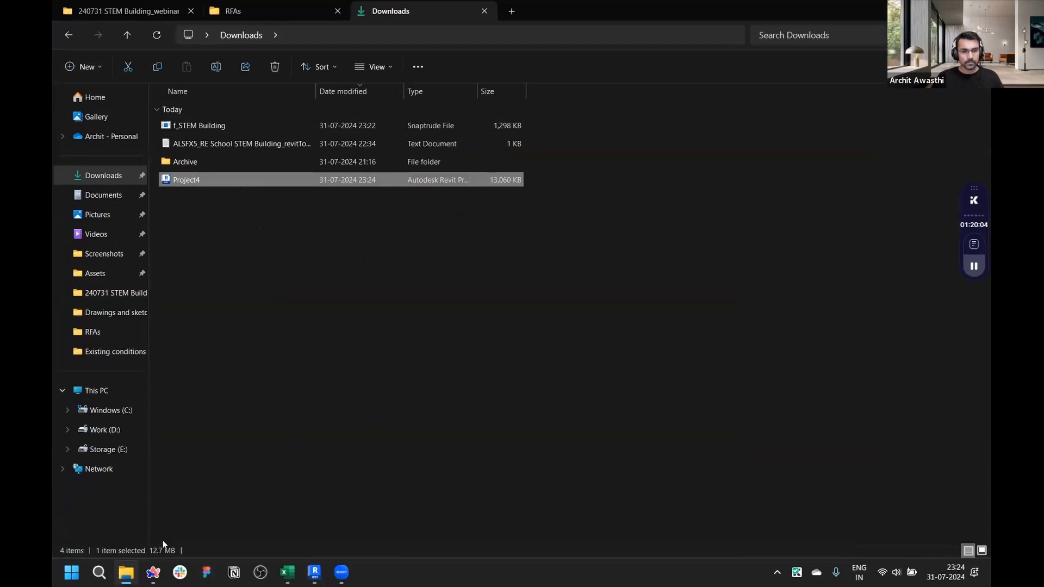
{"action": "left_click", "coordinate": [314, 572]}
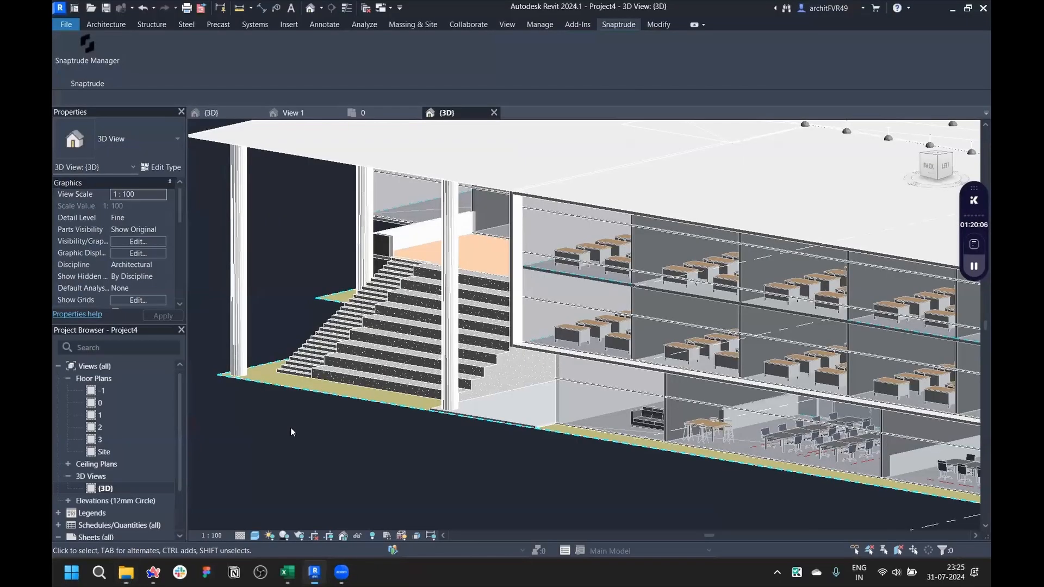
- Orbit and zoom around the whole 3D model, selecting elements to review the imported geometry
{"action": "scroll", "coordinate": [286, 429], "scroll_direction": "down", "scroll_amount": 6}
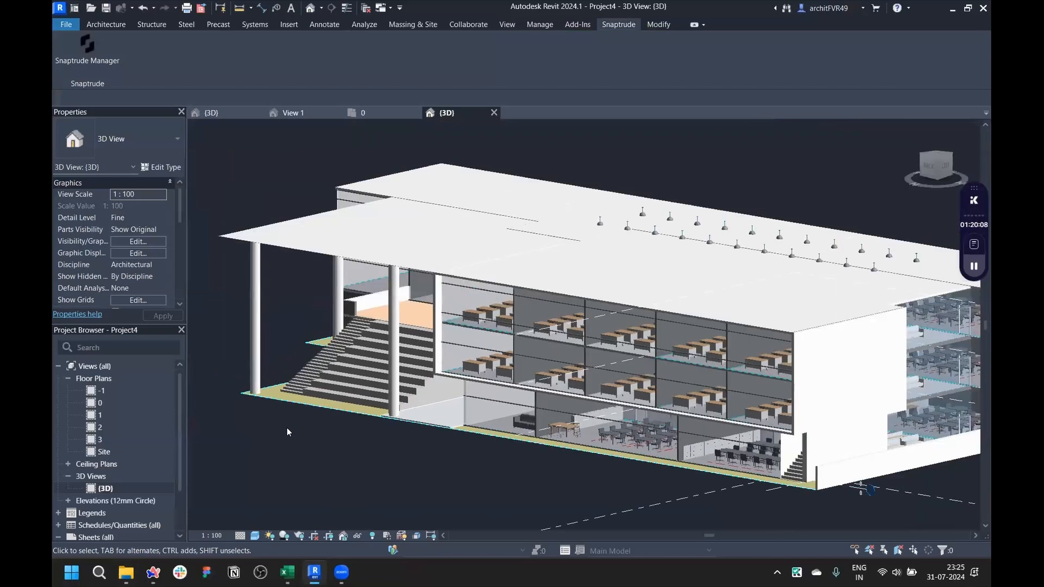
{"action": "scroll", "coordinate": [372, 432], "scroll_direction": "up", "scroll_amount": 3}
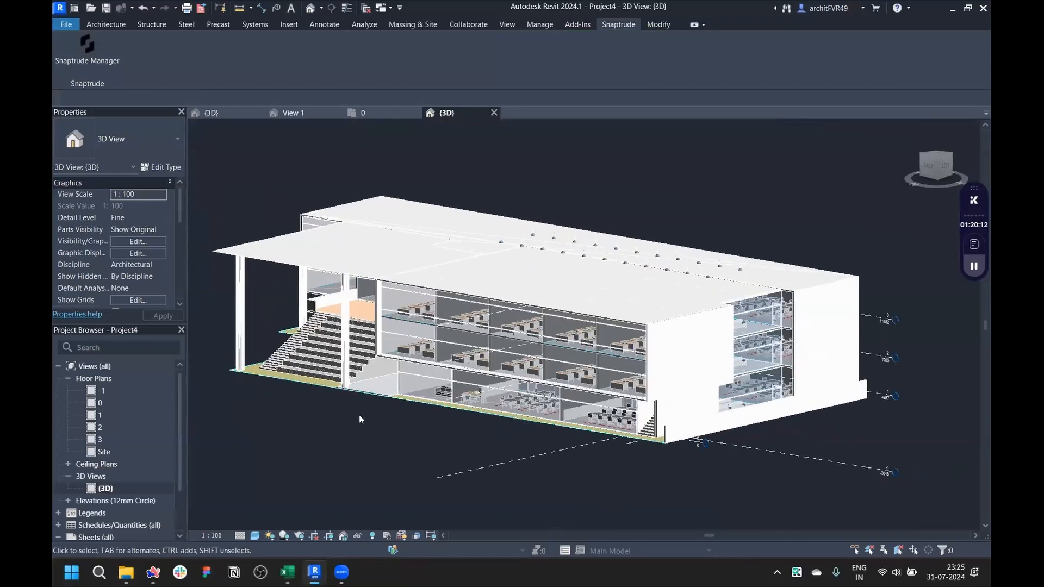
{"action": "left_click", "coordinate": [386, 393]}
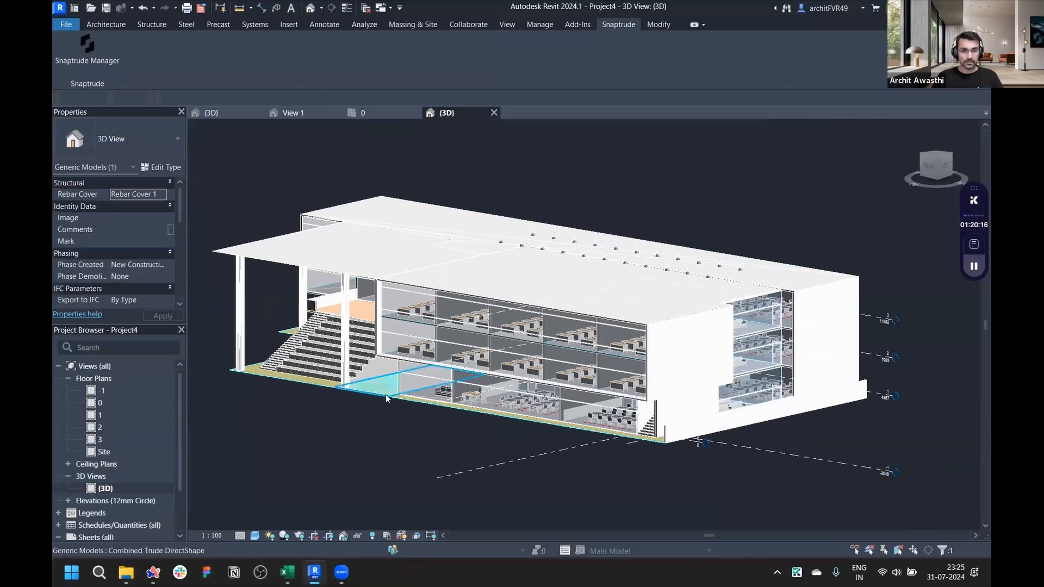
{"action": "left_click", "coordinate": [422, 420]}
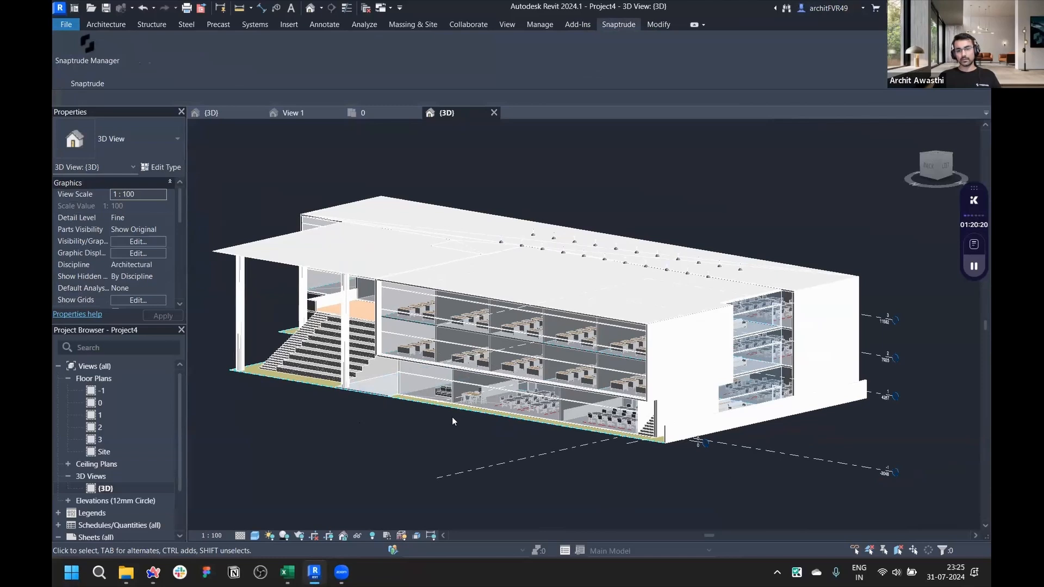
{"action": "middle_click_drag", "start_coordinate": [425, 387], "coordinate": [602, 432], "text": "shift"}
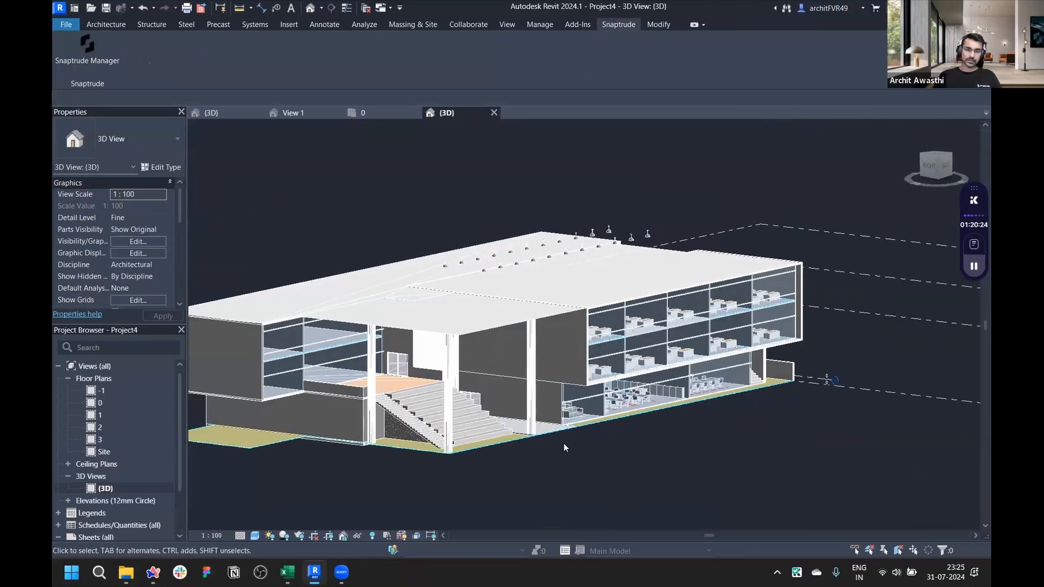
{"action": "scroll", "coordinate": [474, 452], "scroll_direction": "up", "scroll_amount": 5}
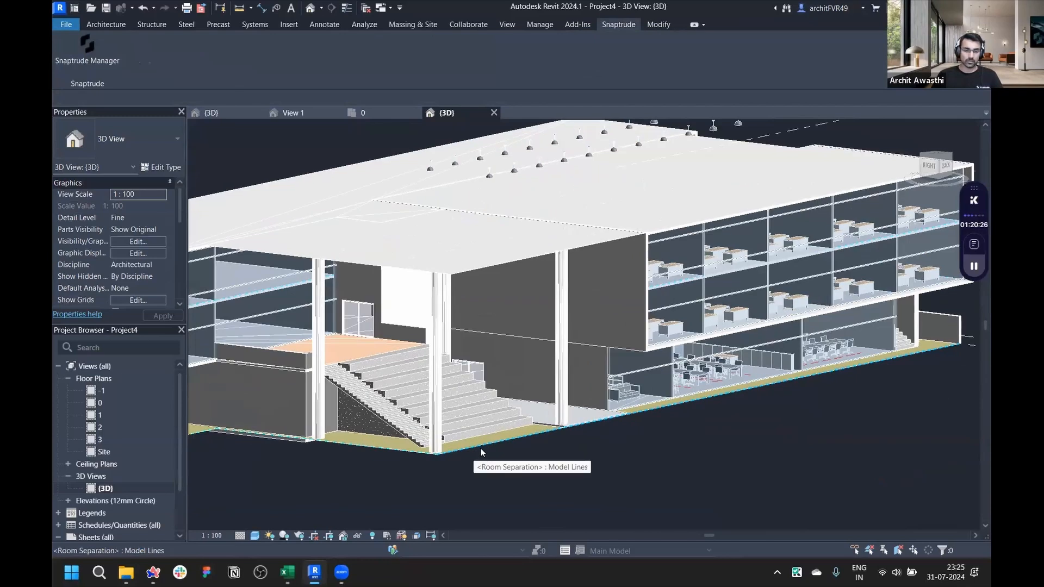
{"action": "scroll", "coordinate": [544, 419], "scroll_direction": "down", "scroll_amount": 3}
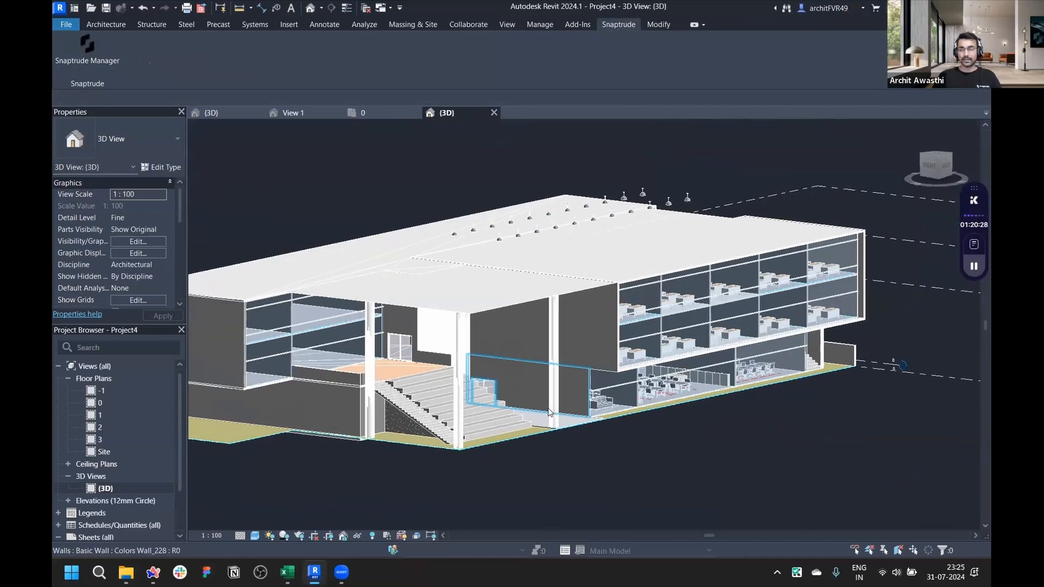
{"action": "middle_click_drag", "start_coordinate": [581, 420], "coordinate": [541, 420], "text": "shift"}
{"action": "scroll", "coordinate": [305, 456], "scroll_direction": "up", "scroll_amount": 5}
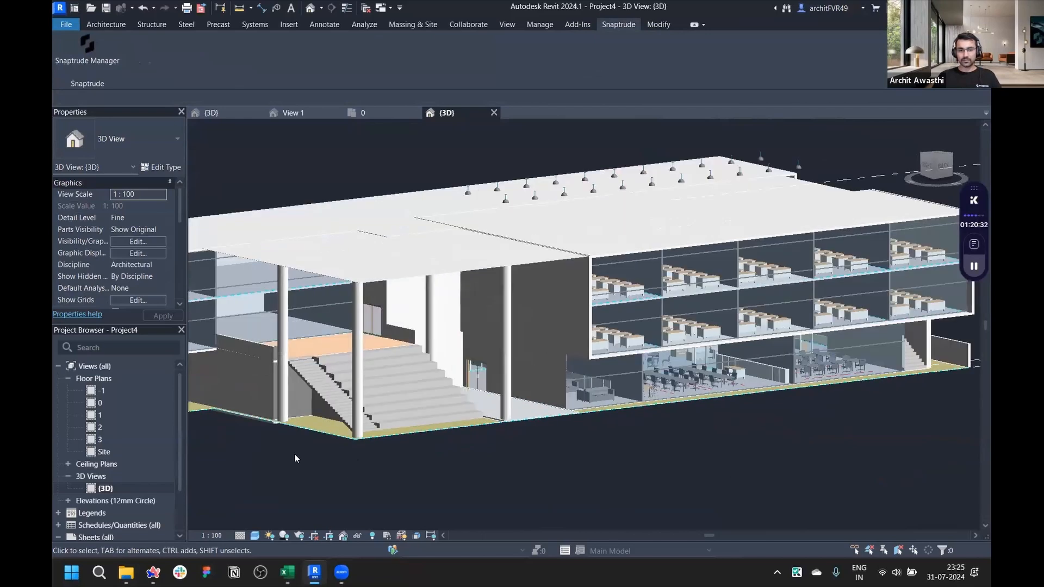
- Inspect the entrance stair, columns and atrium area closely in the 3D view
{"action": "middle_click_drag", "start_coordinate": [632, 449], "coordinate": [406, 442], "text": "shift"}
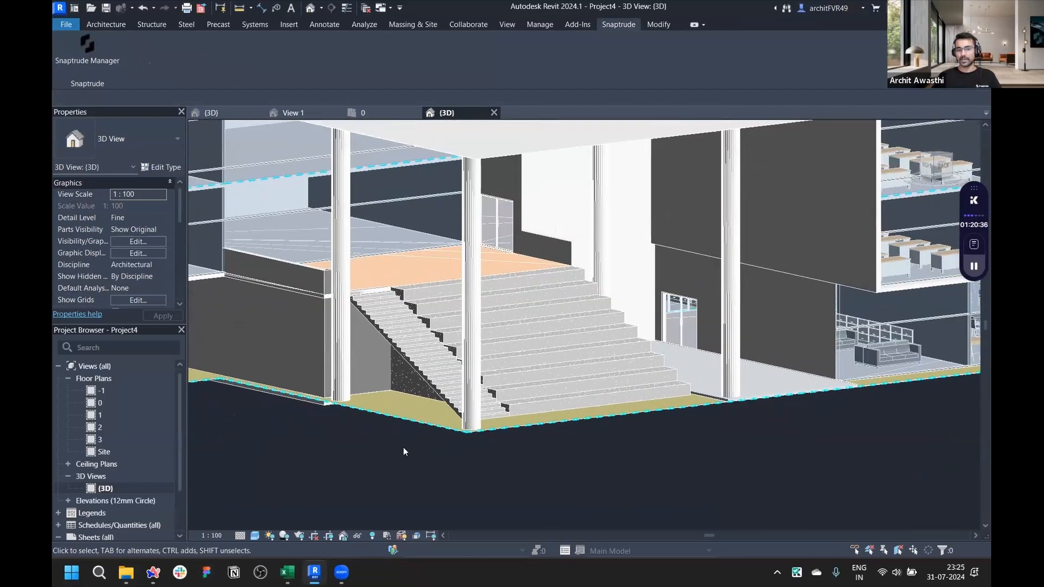
{"action": "scroll", "coordinate": [551, 451], "scroll_direction": "down", "scroll_amount": 5}
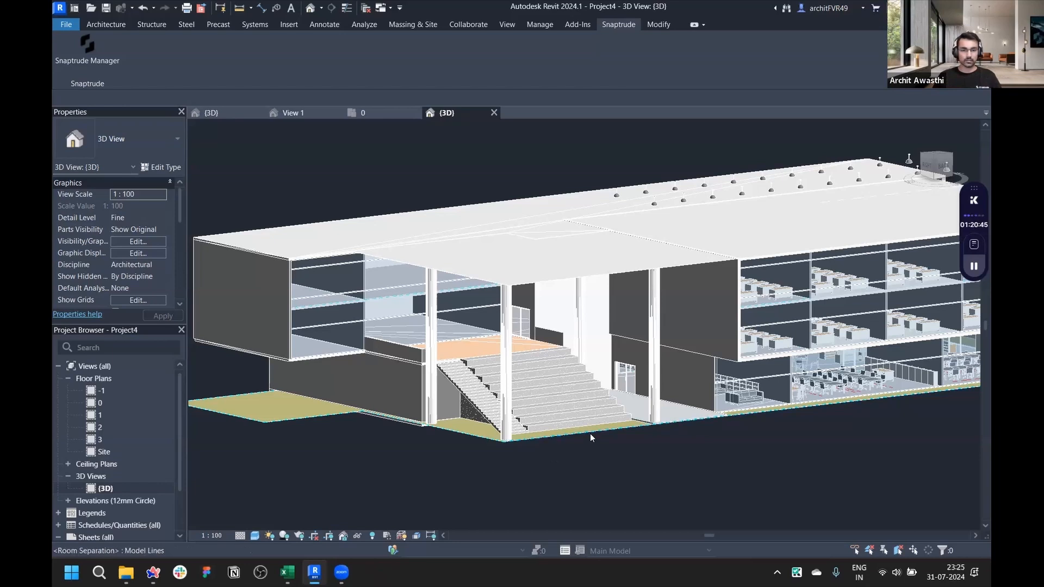
{"action": "scroll", "coordinate": [589, 432], "scroll_direction": "up", "scroll_amount": 5}
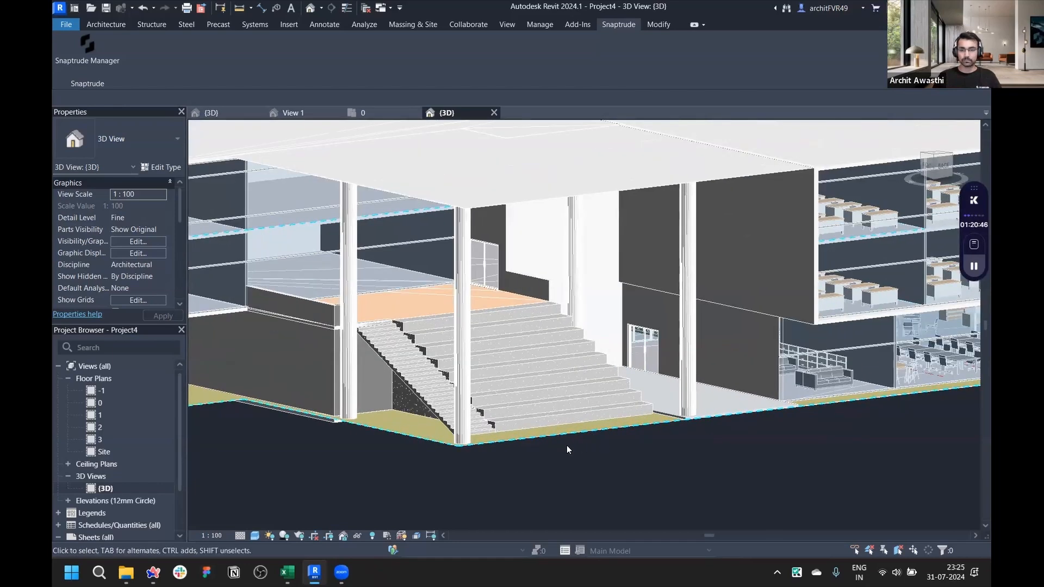
{"action": "scroll", "coordinate": [568, 445], "scroll_direction": "up", "scroll_amount": 2}
{"action": "left_click", "coordinate": [432, 420]}
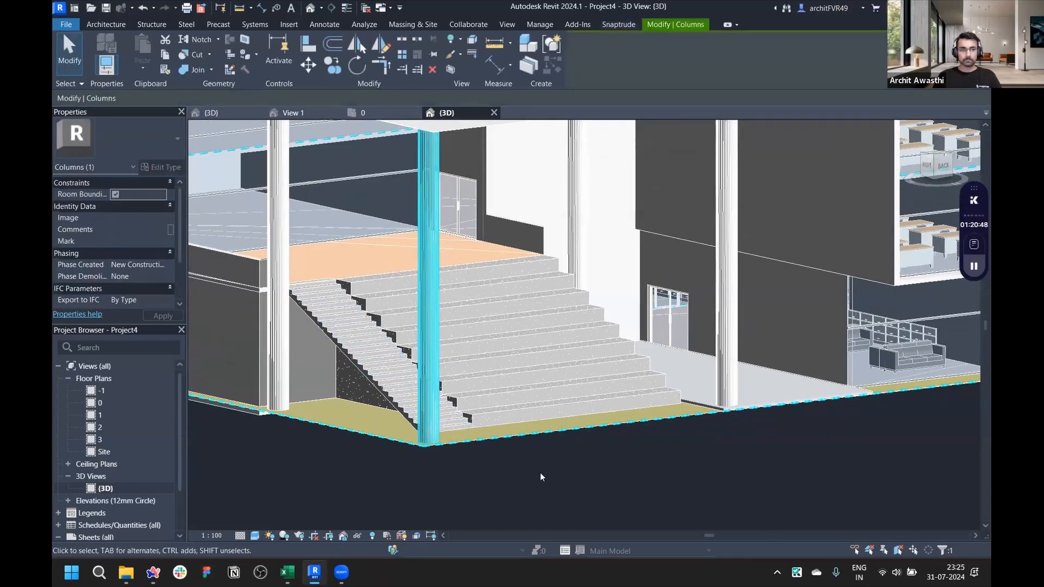
{"action": "scroll", "coordinate": [540, 472], "scroll_direction": "down", "scroll_amount": 6}
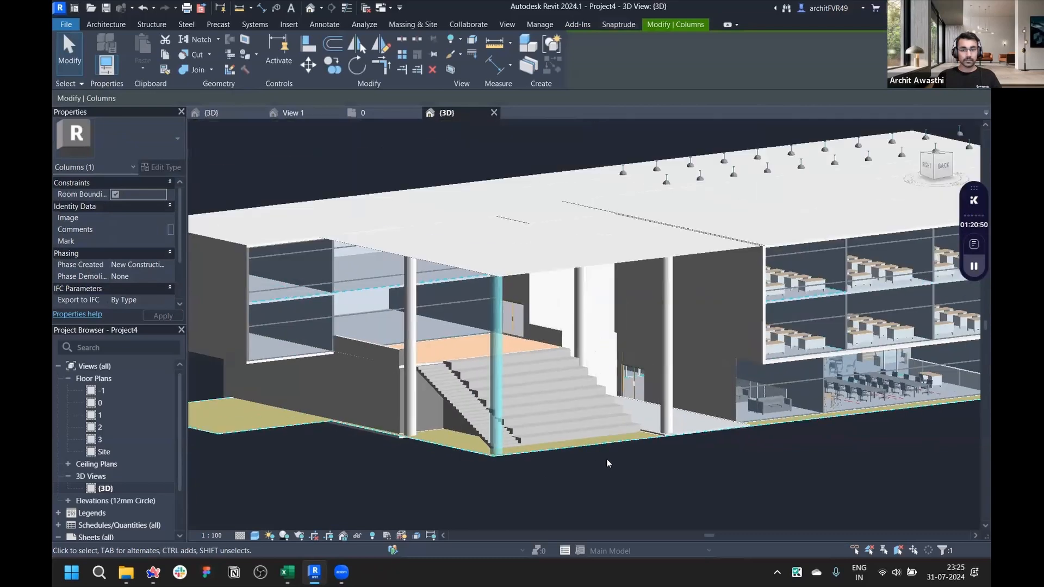
{"action": "key", "text": "Escape"}
{"action": "scroll", "coordinate": [589, 442], "scroll_direction": "up", "scroll_amount": 6}
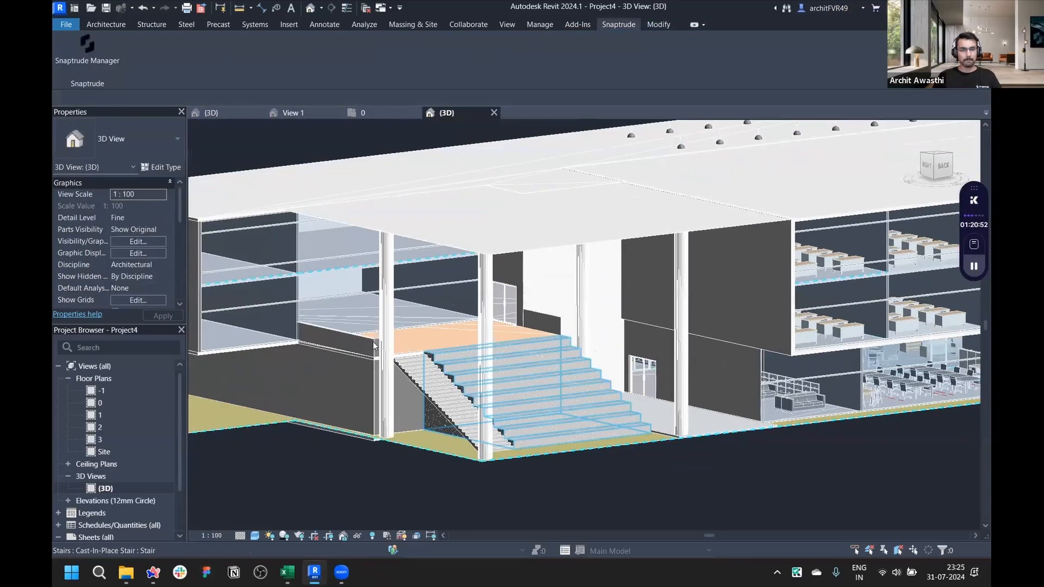
{"action": "scroll", "coordinate": [342, 344], "scroll_direction": "up", "scroll_amount": 1}
- Select the concrete parapet wall beside the entrance stair and set its unconnected height to 1100
{"action": "left_click", "coordinate": [362, 334]}
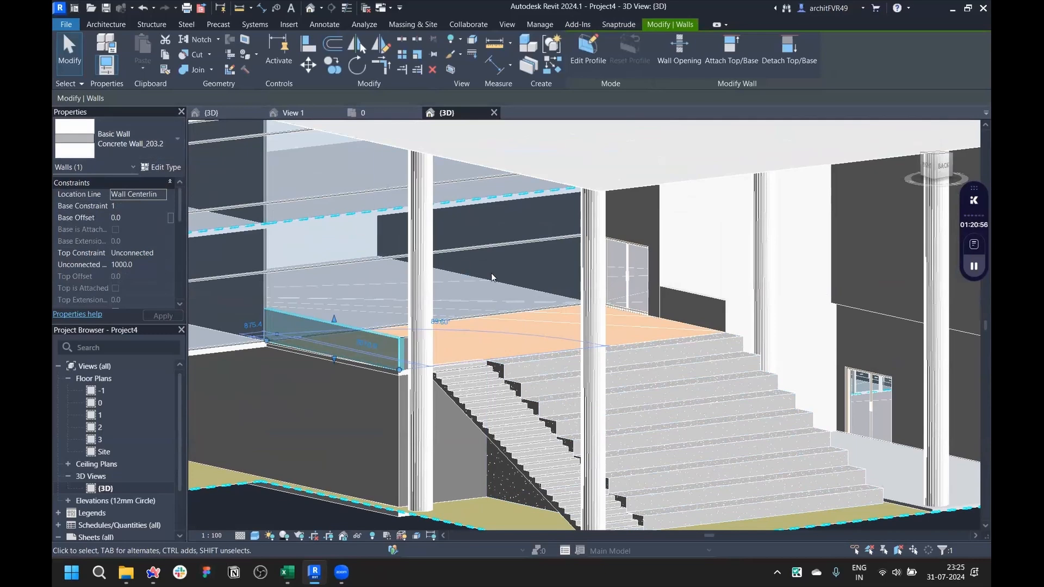
{"action": "scroll", "coordinate": [247, 293], "scroll_direction": "down", "scroll_amount": 3}
{"action": "scroll", "coordinate": [247, 293], "scroll_direction": "up", "scroll_amount": 5}
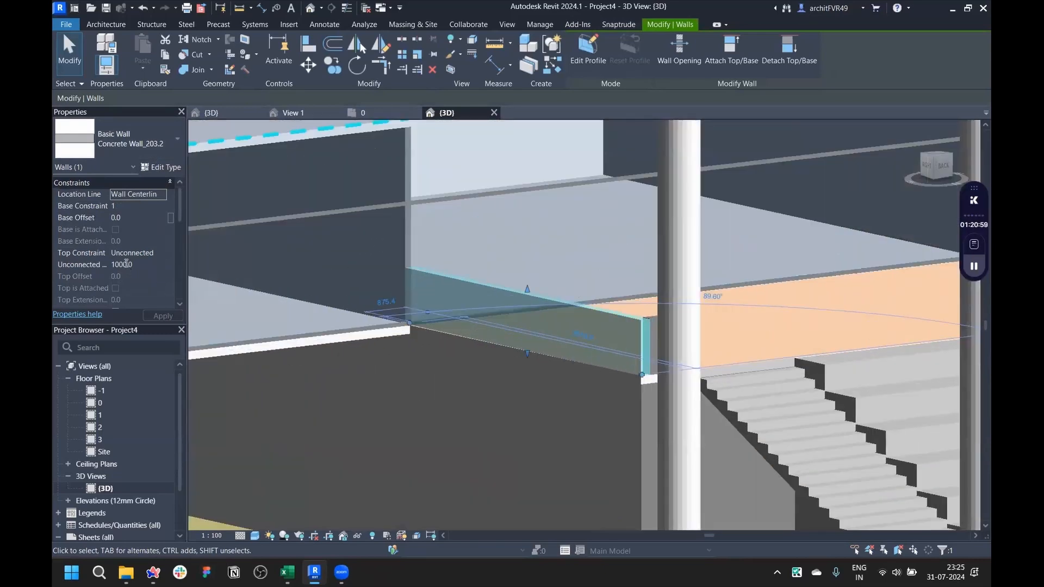
{"action": "left_click", "coordinate": [127, 263]}
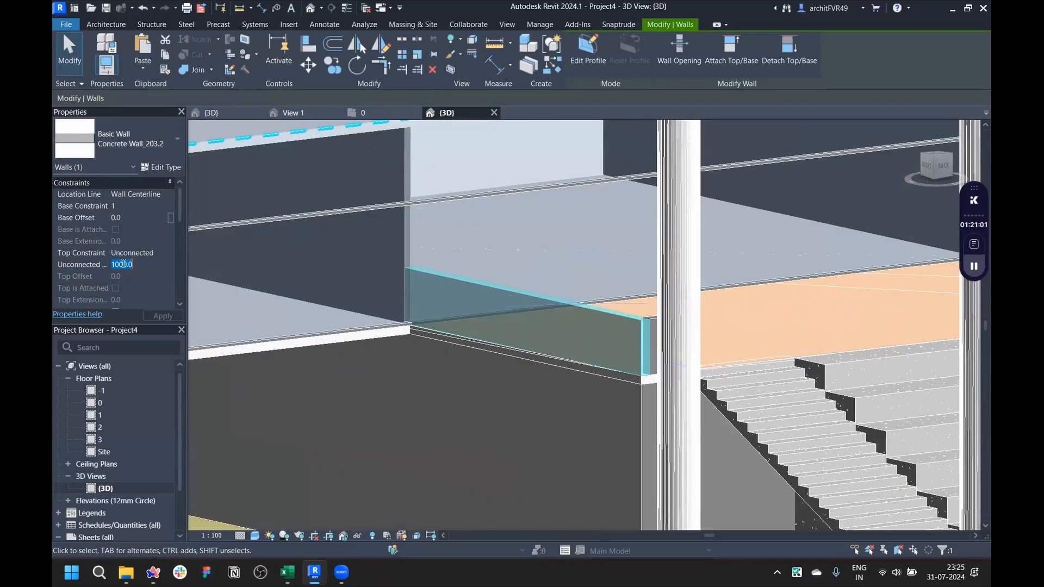
{"action": "type", "text": "11"}
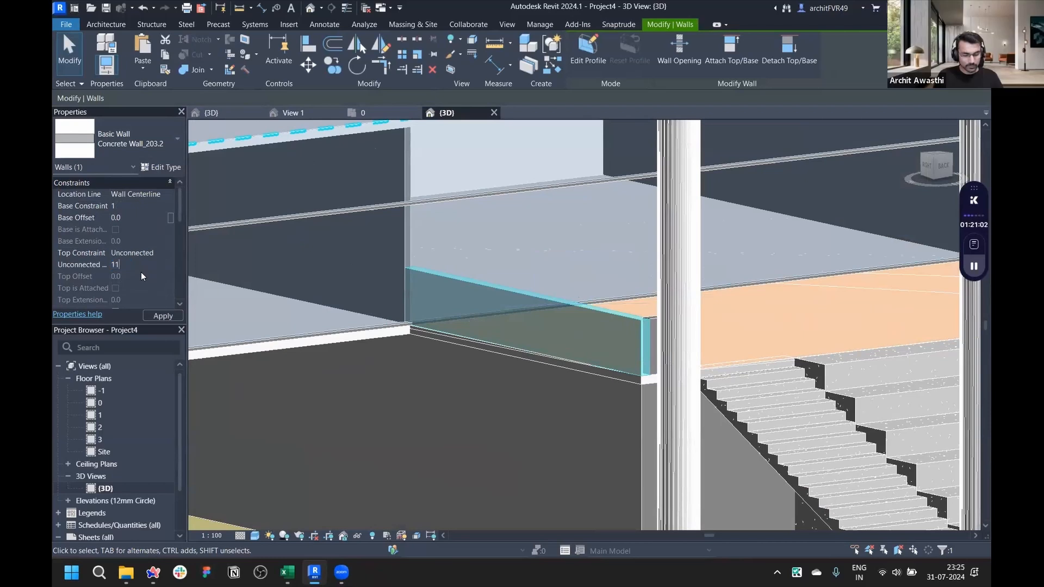
{"action": "type", "text": "0"}
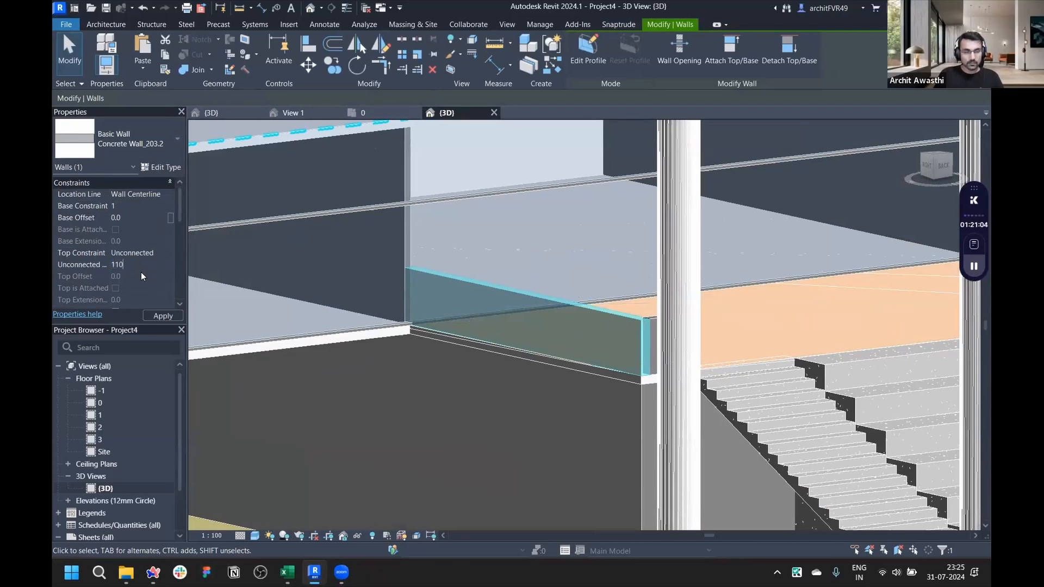
{"action": "type", "text": "0"}
{"action": "key", "text": "Return"}
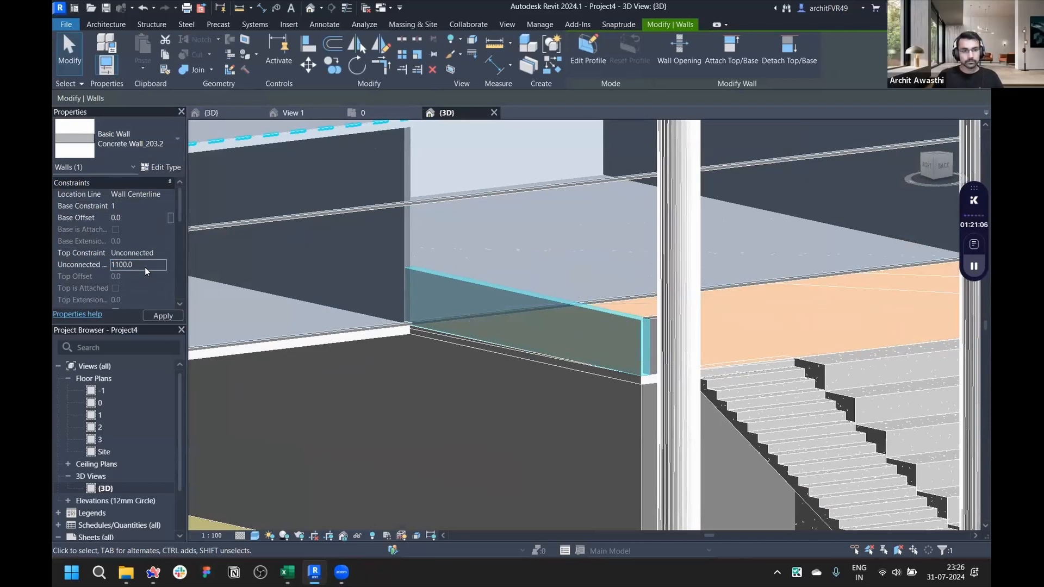
{"action": "left_click", "coordinate": [163, 316]}
{"action": "key", "text": "Escape"}
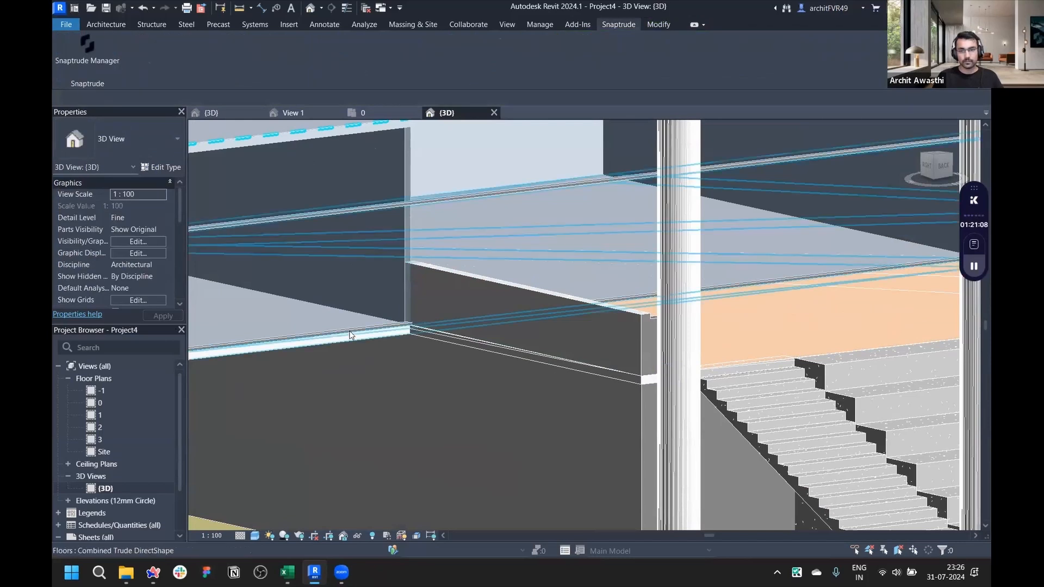
{"action": "scroll", "coordinate": [351, 335], "scroll_direction": "down", "scroll_amount": 6}
{"action": "scroll", "coordinate": [412, 351], "scroll_direction": "up", "scroll_amount": 2}
{"action": "scroll", "coordinate": [339, 342], "scroll_direction": "down", "scroll_amount": 8}
{"action": "middle_click_drag", "start_coordinate": [338, 341], "coordinate": [520, 373], "text": "shift"}
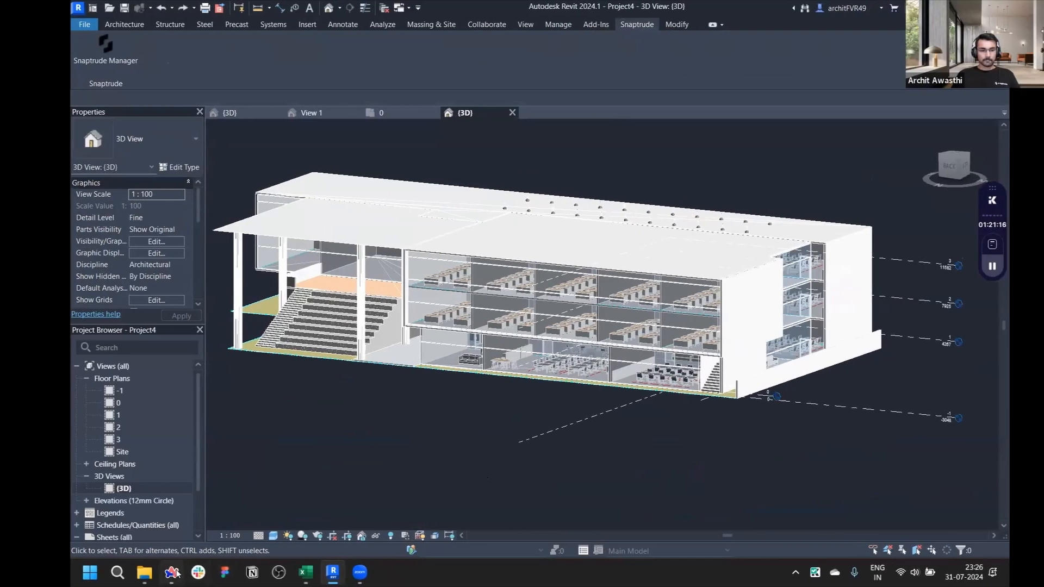
- Switch to the f_STEM Building model in Snaptrude and orbit and zoom around it to review the building
{"action": "left_click", "coordinate": [172, 573]}
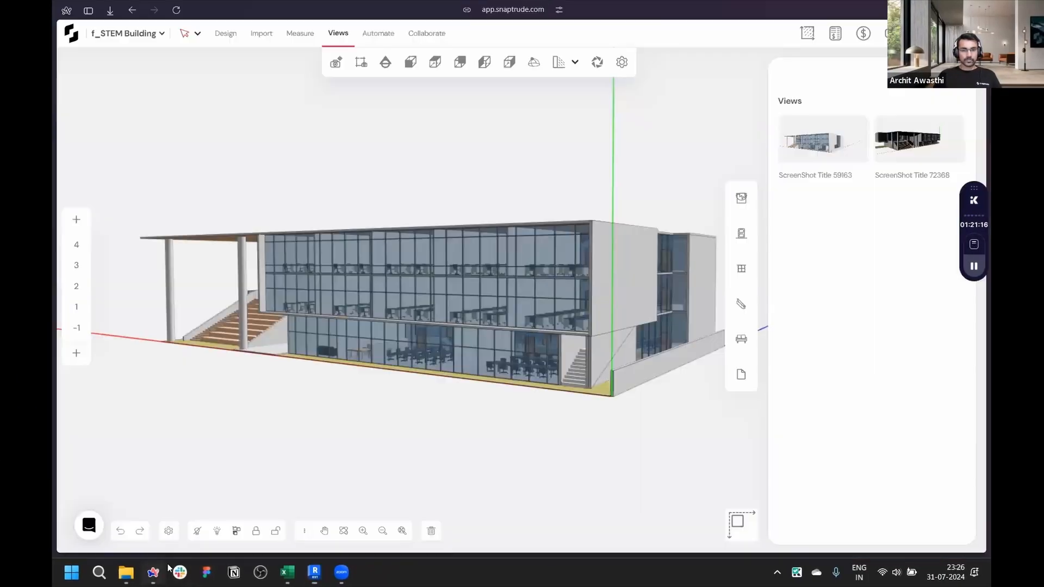
{"action": "right_click_drag", "start_coordinate": [363, 416], "coordinate": [414, 414]}
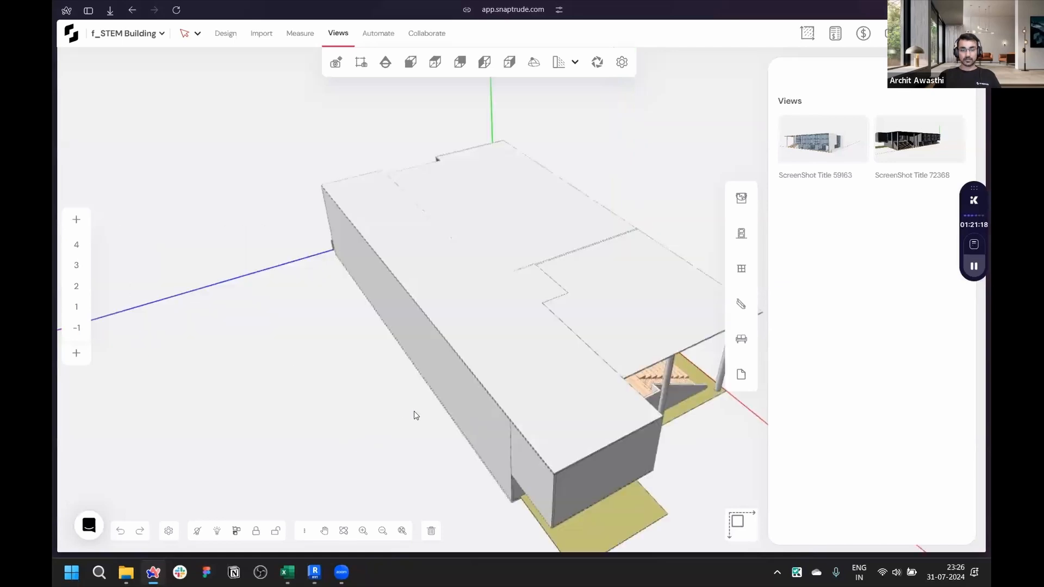
{"action": "right_click_drag", "start_coordinate": [342, 357], "coordinate": [569, 384]}
{"action": "middle_click_drag", "start_coordinate": [568, 380], "coordinate": [568, 374]}
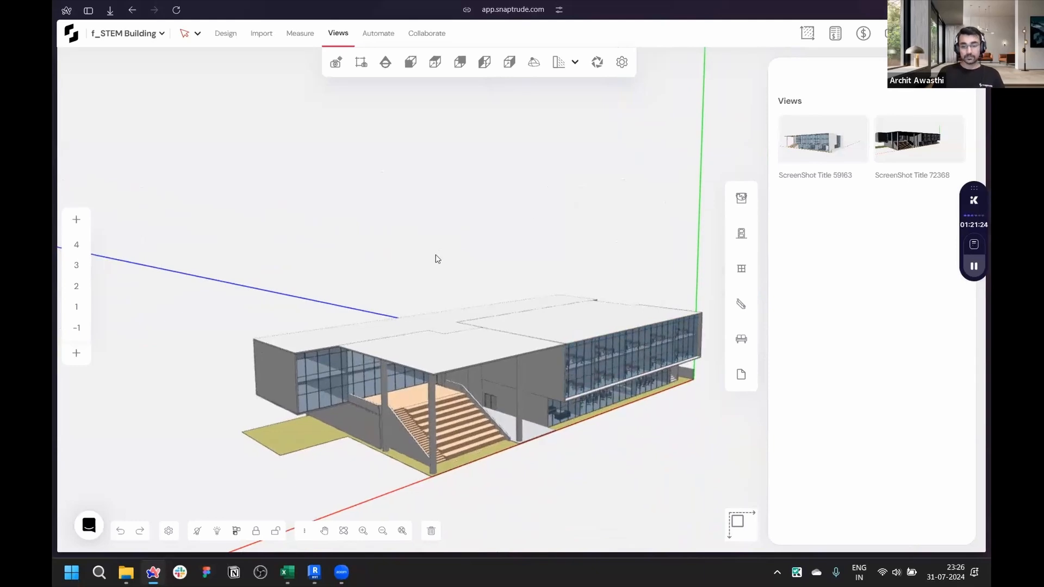
{"action": "middle_click_drag", "start_coordinate": [435, 257], "coordinate": [397, 227]}
{"action": "scroll", "coordinate": [570, 413], "scroll_direction": "up", "scroll_amount": 3}
{"action": "scroll", "coordinate": [571, 414], "scroll_direction": "up", "scroll_amount": 3}
{"action": "scroll", "coordinate": [571, 414], "scroll_direction": "down", "scroll_amount": 4}
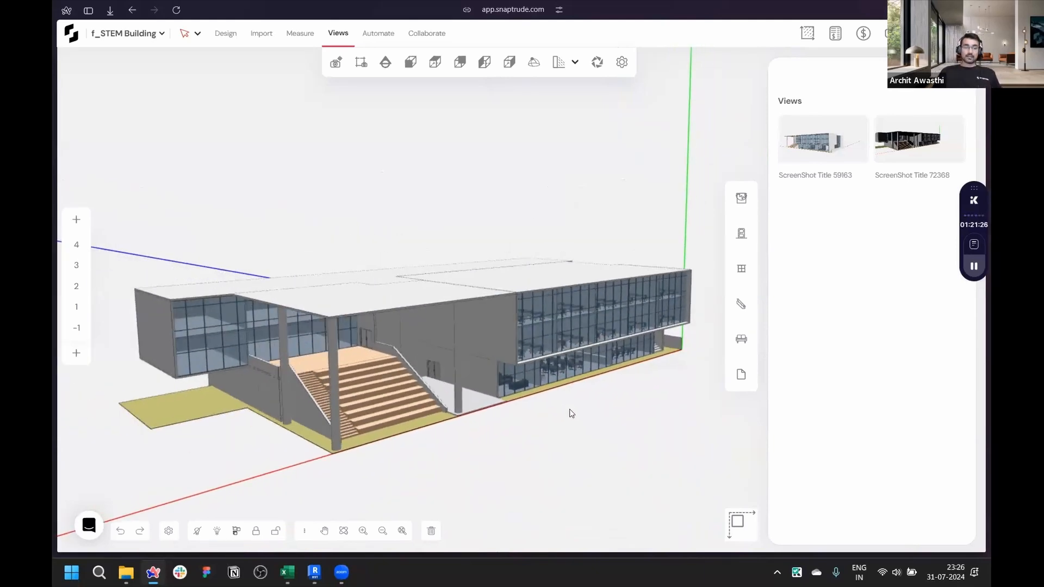
{"action": "right_click_drag", "start_coordinate": [571, 413], "coordinate": [570, 366]}
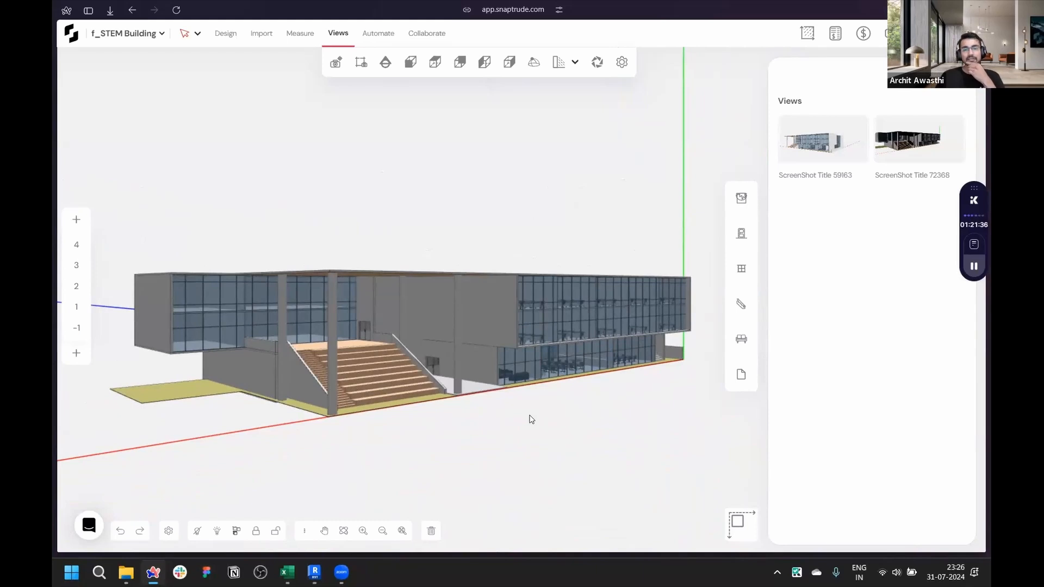
{"action": "right_click_drag", "start_coordinate": [543, 392], "coordinate": [132, 396]}
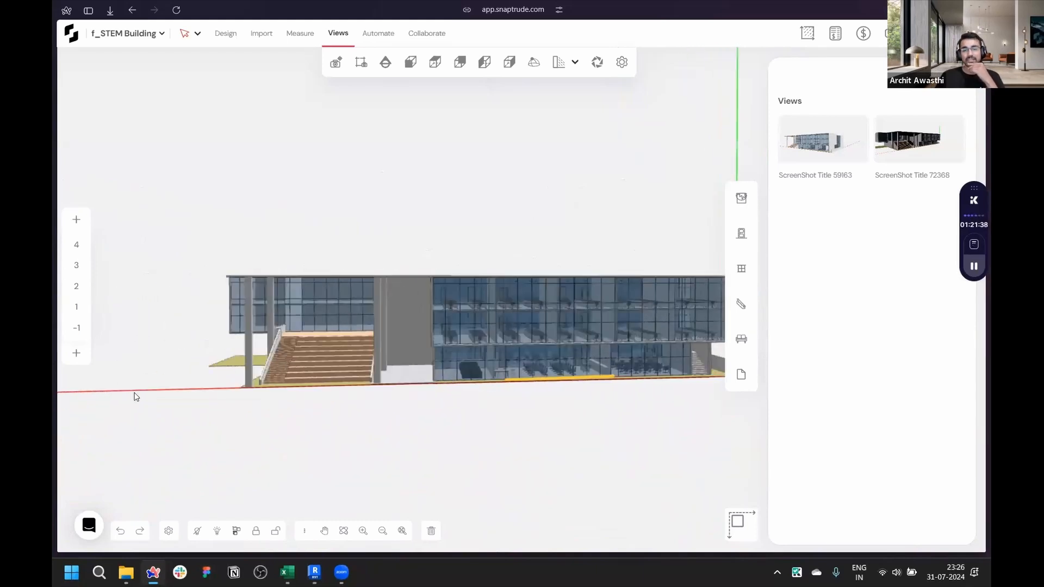
{"action": "scroll", "coordinate": [418, 408], "scroll_direction": "up", "scroll_amount": 2}
{"action": "right_click_drag", "start_coordinate": [493, 403], "coordinate": [373, 412]}
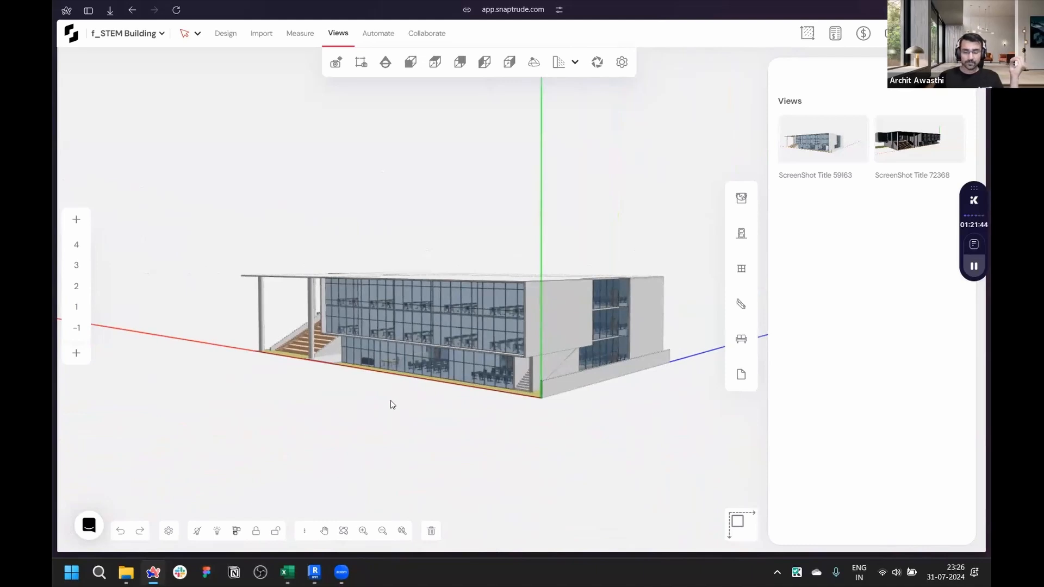
{"action": "right_click_drag", "start_coordinate": [591, 419], "coordinate": [466, 391]}
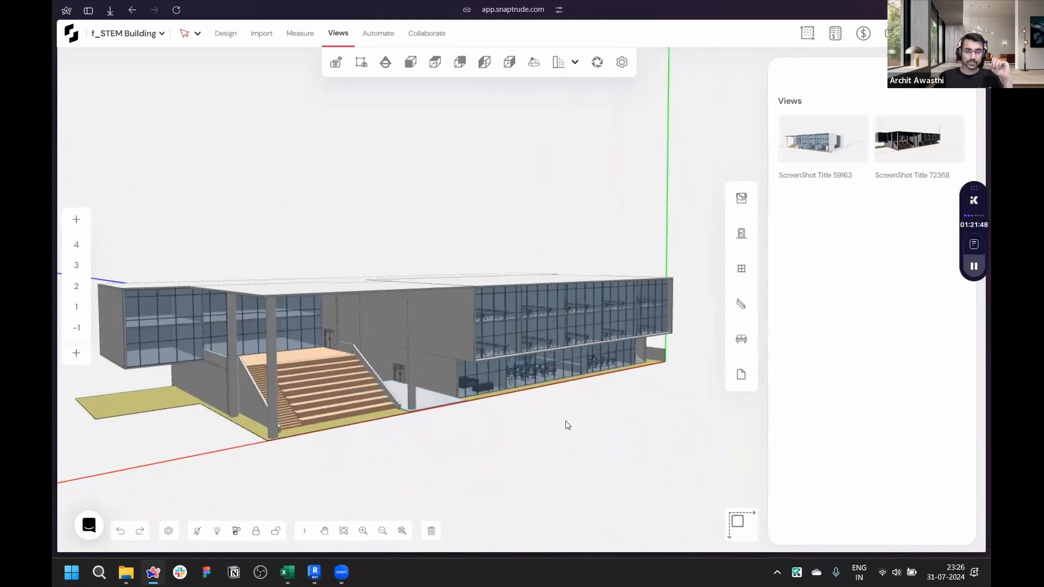
{"action": "right_click_drag", "start_coordinate": [567, 425], "coordinate": [480, 431]}
{"action": "right_click_drag", "start_coordinate": [560, 403], "coordinate": [208, 336]}
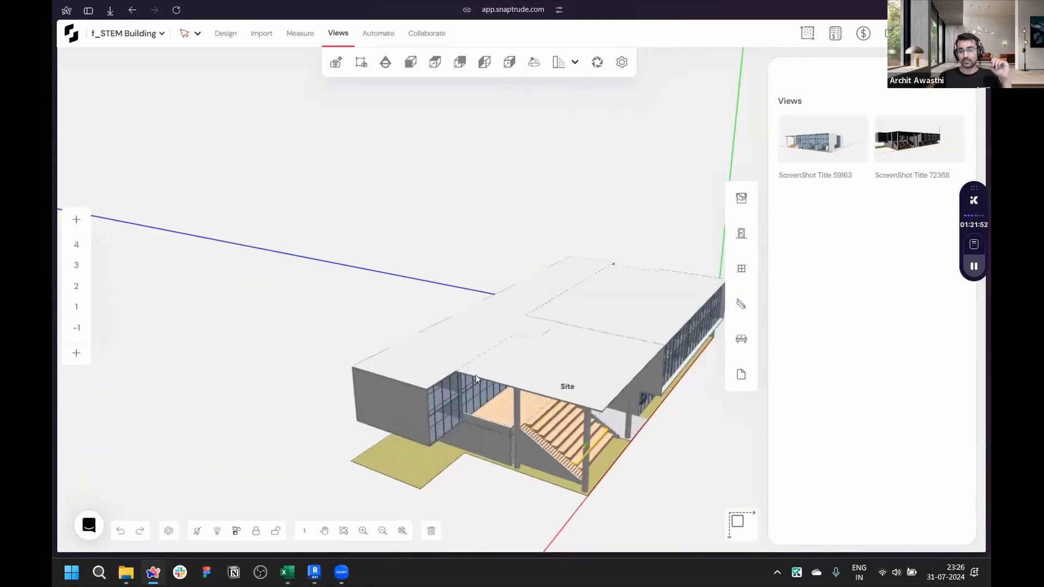
{"action": "right_click_drag", "start_coordinate": [476, 379], "coordinate": [401, 333]}
{"action": "scroll", "coordinate": [400, 333], "scroll_direction": "down", "scroll_amount": 5}
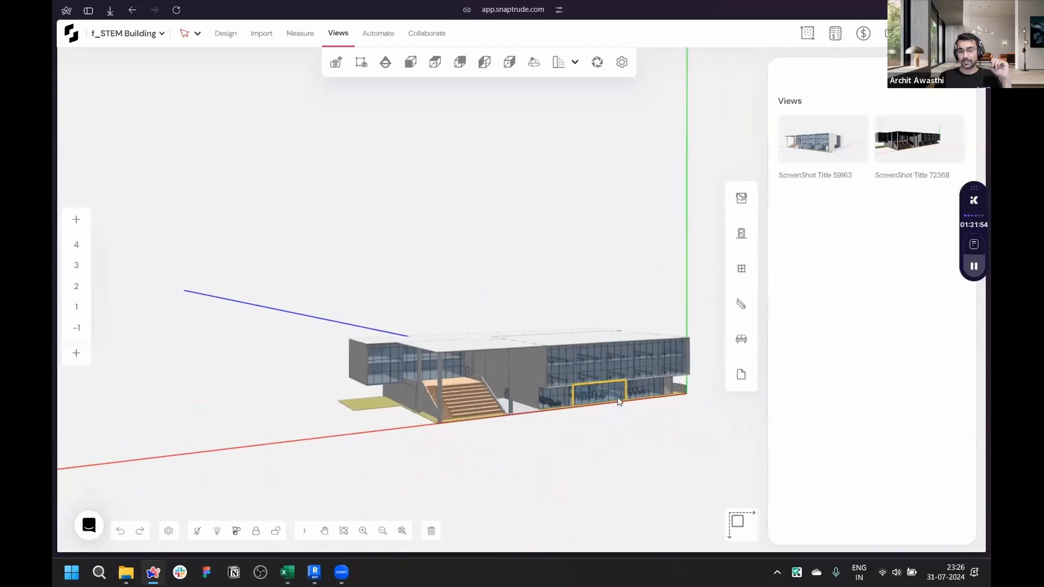
{"action": "scroll", "coordinate": [619, 401], "scroll_direction": "up", "scroll_amount": 3}
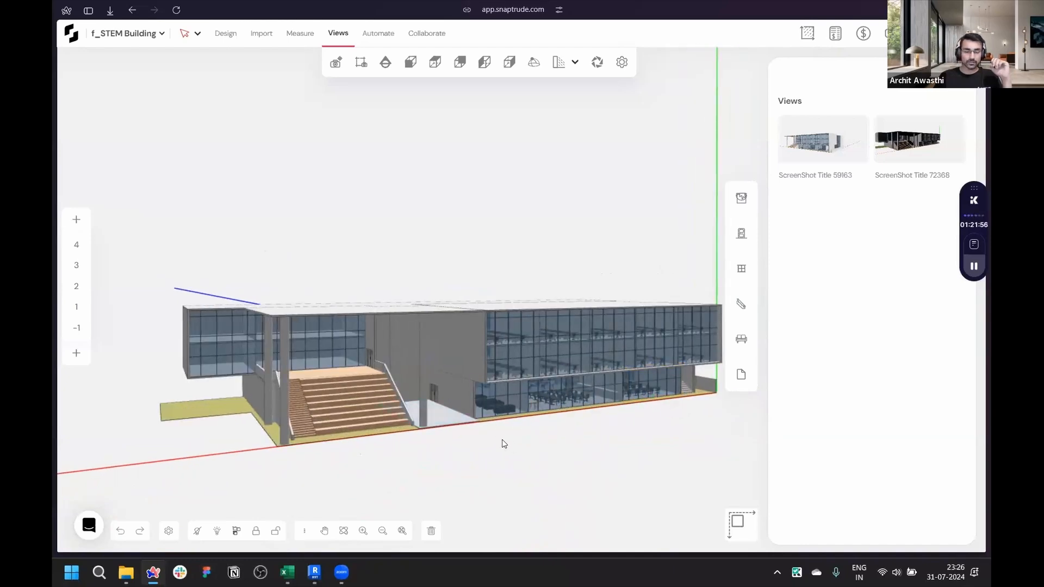
- Open the Webinar 31st July 2024 presentation tab and start the slideshow
{"action": "mouse_move", "coordinate": [51, 423]}
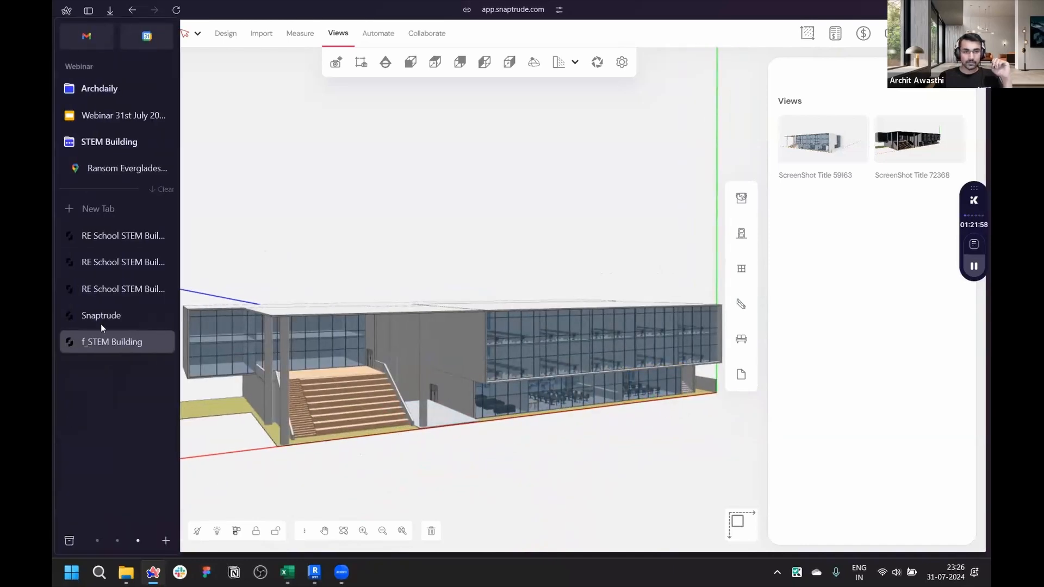
{"action": "left_click", "coordinate": [112, 115]}
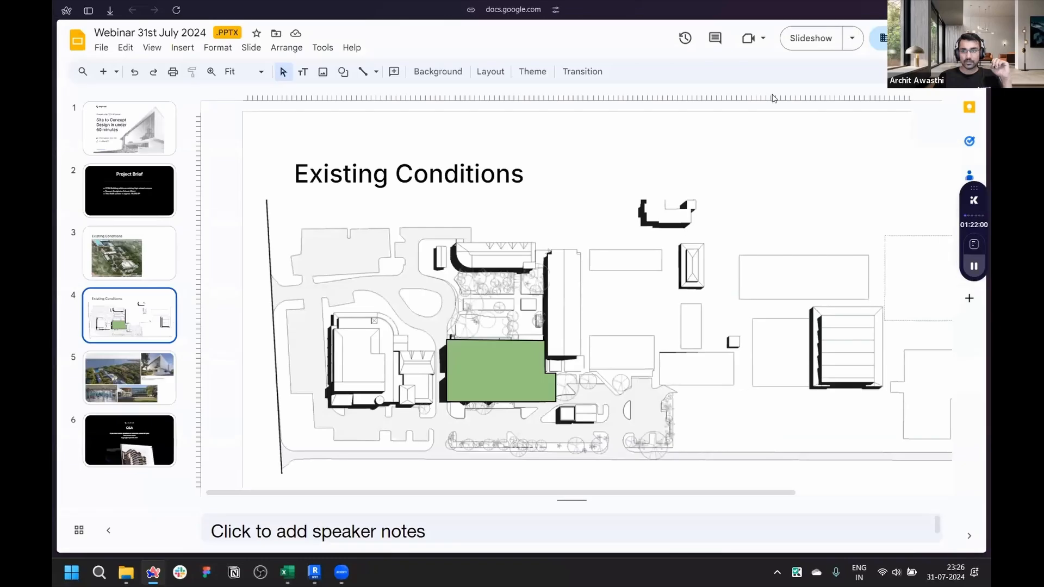
{"action": "key", "text": "ctrl+Return"}
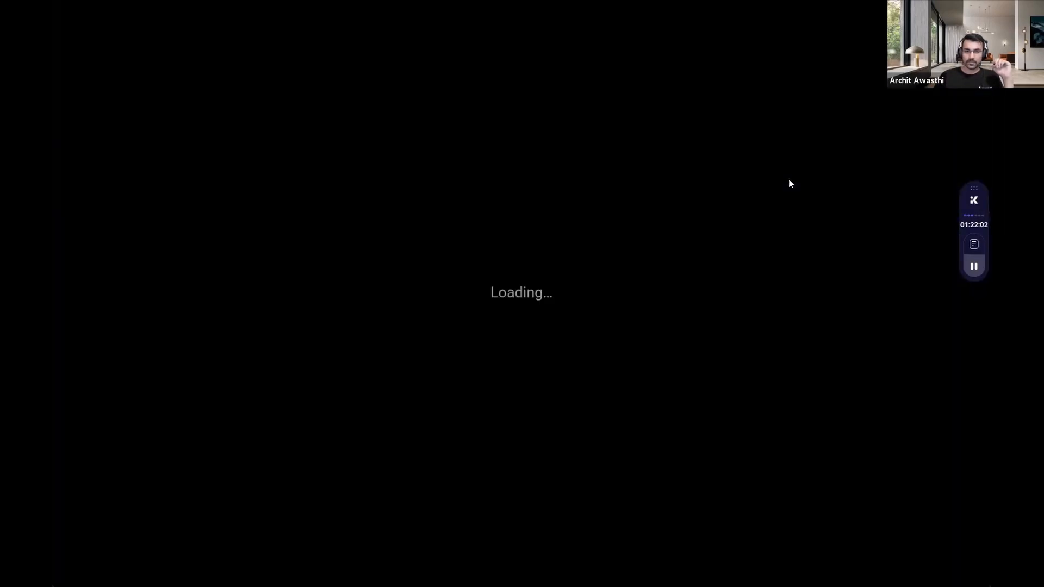